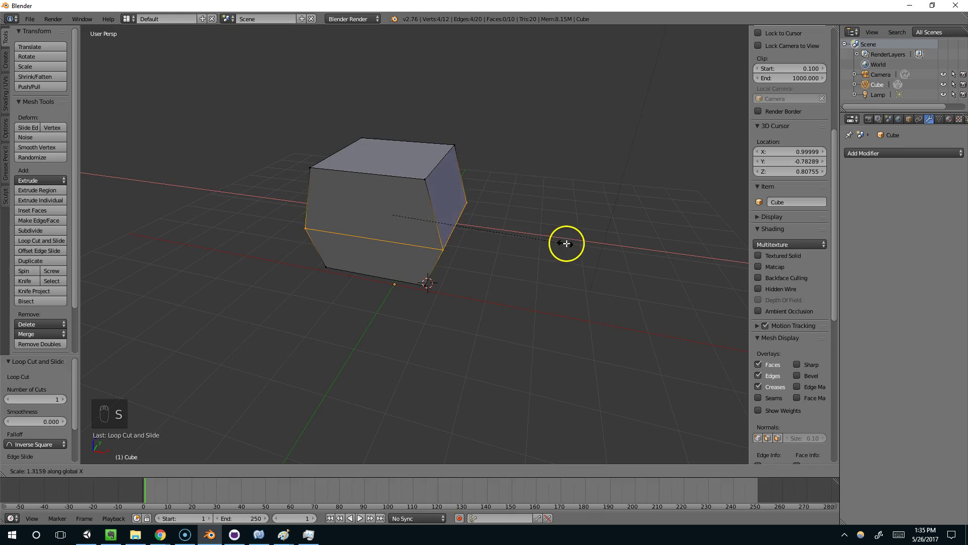
{"action": "key", "text": "ctrl+r"}
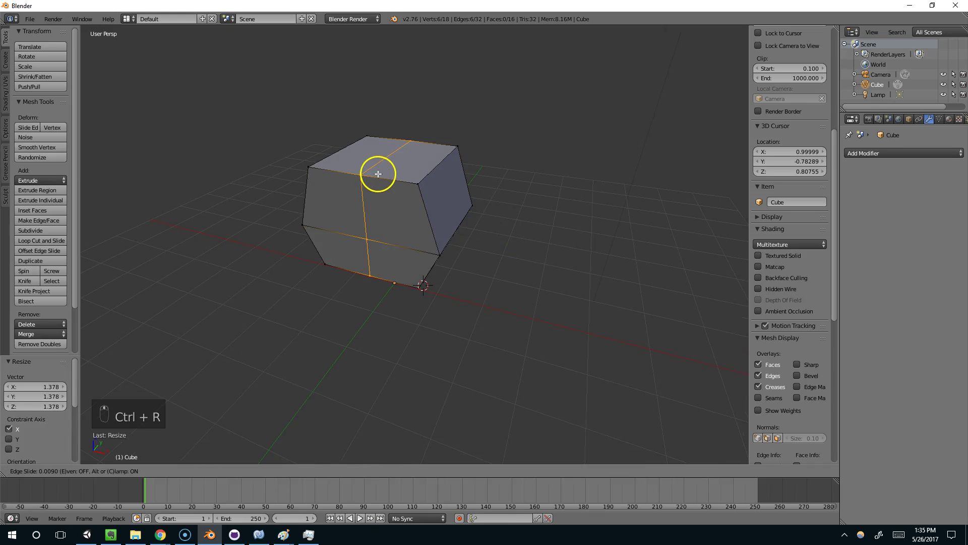
{"action": "left_click", "coordinate": [378, 173]}
{"action": "key", "text": "ctrl+z"}
Add a centred loop cut over the top of the block, dividing it into two halves across X
{"action": "key", "text": "ctrl+r"}
{"action": "left_click", "coordinate": [377, 170]}
{"action": "left_click", "coordinate": [378, 171]}
Select the outer vertices on one side of the centre loop and delete that half of the block
{"action": "middle_click_drag", "start_coordinate": [377, 171], "coordinate": [405, 173]}
{"action": "right_click", "coordinate": [338, 177]}
{"action": "right_click", "coordinate": [328, 146], "text": "shift"}
{"action": "right_click", "coordinate": [318, 204], "text": "shift"}
{"action": "right_click", "coordinate": [320, 223], "text": "shift"}
{"action": "middle_click_drag", "start_coordinate": [320, 222], "coordinate": [443, 259]}
{"action": "key", "text": "x"}
{"action": "left_click", "coordinate": [411, 272]}
Add a Mirror modifier to the half block and check the result outside Edit Mode
{"action": "left_click", "coordinate": [892, 154]}
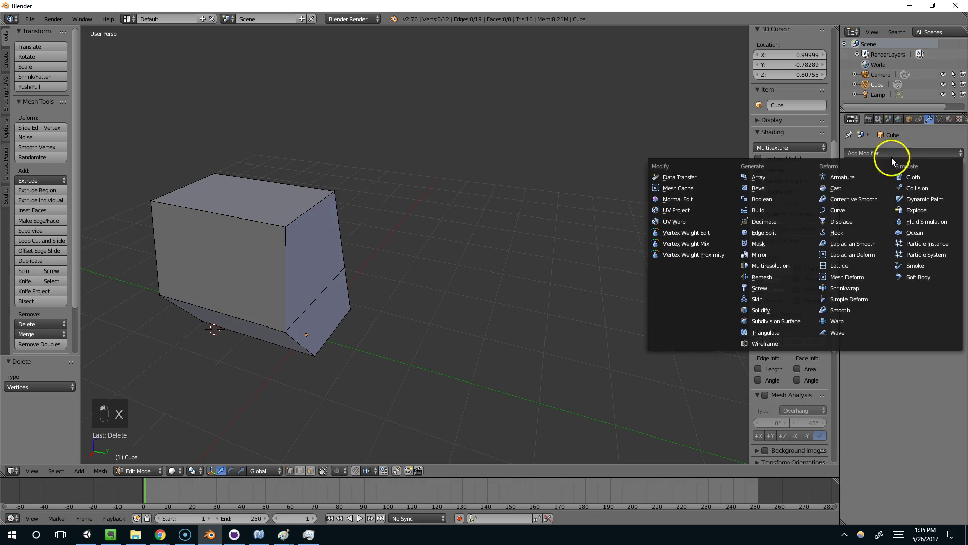
{"action": "left_click", "coordinate": [777, 254]}
{"action": "middle_click_drag", "start_coordinate": [389, 315], "coordinate": [435, 300]}
{"action": "key", "text": "Tab"}
{"action": "key", "text": "Tab"}
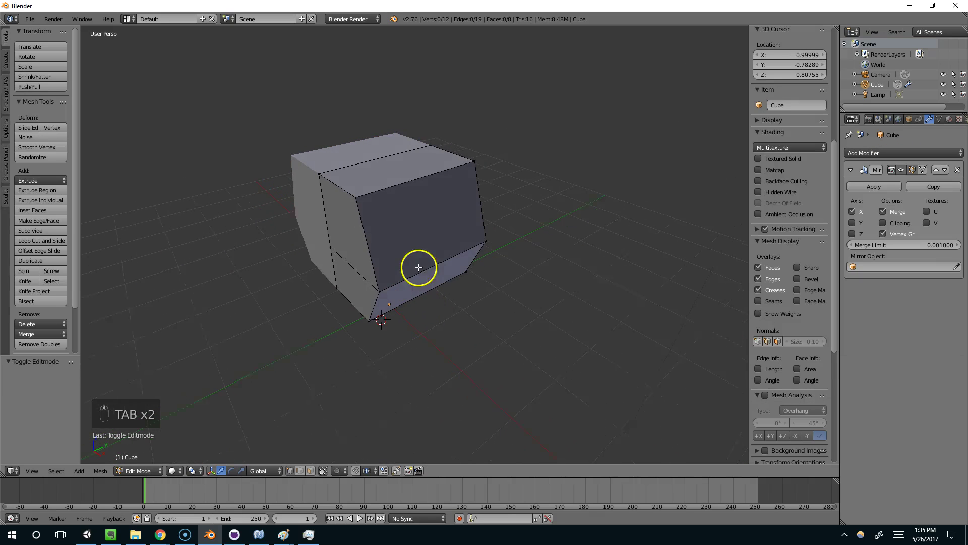
Select the vertices of the half block's end face and extrude it outward
{"action": "right_click", "coordinate": [327, 181]}
{"action": "right_click", "coordinate": [390, 288], "text": "shift"}
{"action": "right_click", "coordinate": [329, 288], "text": "shift"}
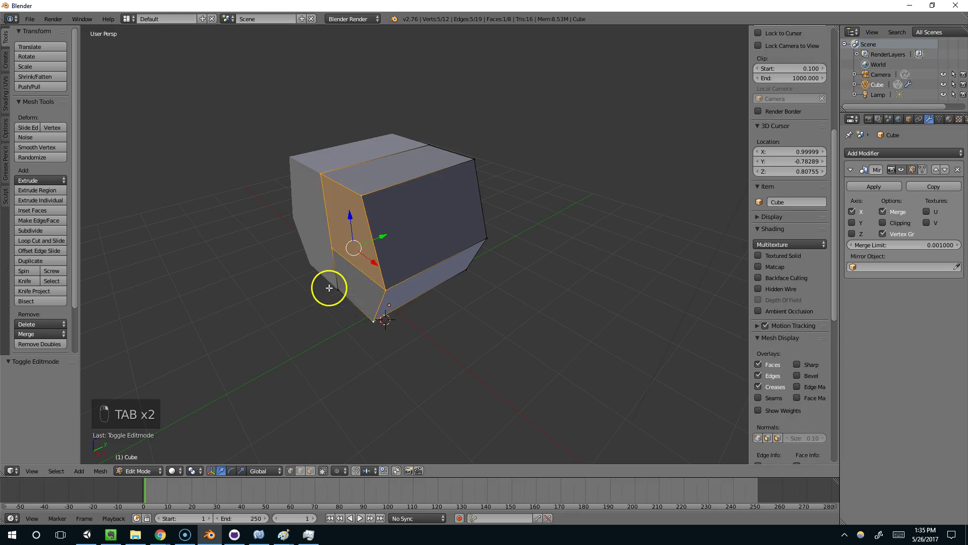
{"action": "mouse_move", "coordinate": [502, 283]}
{"action": "middle_mouse_down"}
{"action": "mouse_move", "coordinate": [417, 296]}
{"action": "mouse_move", "coordinate": [484, 277]}
{"action": "middle_mouse_up"}
{"action": "key", "text": "e"}
{"action": "left_click", "coordinate": [411, 296]}
Undo the trial move of the extruded end, enable Clipping on the Mirror modifier and adjust the end face against the mirror plane
{"action": "left_click_drag", "start_coordinate": [315, 284], "coordinate": [303, 281]}
{"action": "key", "text": "ctrl+z"}
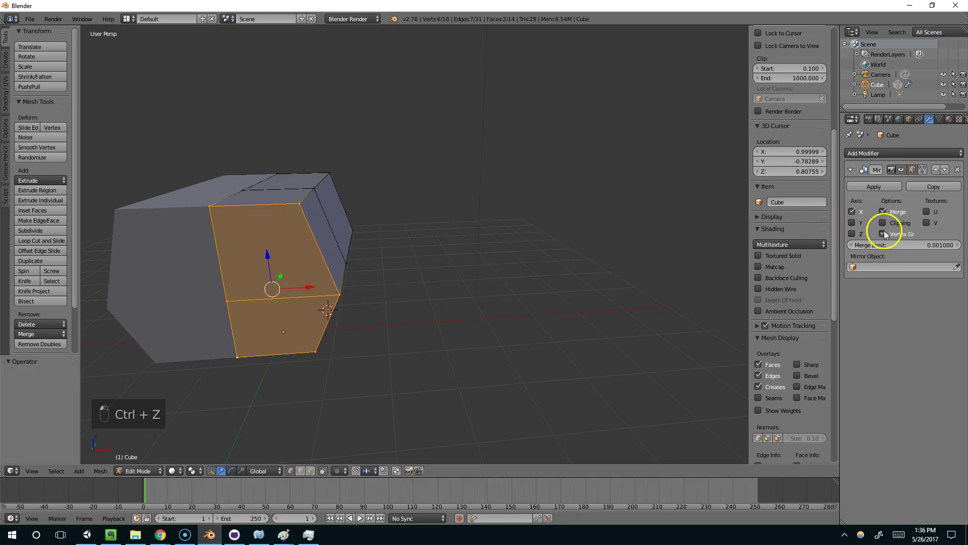
{"action": "left_click_drag", "start_coordinate": [311, 286], "coordinate": [237, 189]}
{"action": "middle_click_drag", "start_coordinate": [212, 229], "coordinate": [259, 279]}
{"action": "left_click_drag", "start_coordinate": [286, 295], "coordinate": [281, 296]}
Extrude the opposite end face outward and move it about 0.269 along Y to lengthen the body
{"action": "middle_click_drag", "start_coordinate": [281, 296], "coordinate": [432, 255]}
{"action": "right_click", "coordinate": [439, 262]}
{"action": "right_click", "coordinate": [458, 309]}
{"action": "middle_click_drag", "start_coordinate": [458, 309], "coordinate": [442, 367]}
{"action": "mouse_move", "coordinate": [483, 330]}
{"action": "middle_mouse_down"}
{"action": "mouse_move", "coordinate": [549, 319]}
{"action": "mouse_move", "coordinate": [482, 323]}
{"action": "middle_mouse_up"}
{"action": "key", "text": "e"}
{"action": "left_click", "coordinate": [568, 320]}
{"action": "left_click_drag", "start_coordinate": [485, 317], "coordinate": [552, 320]}
{"action": "middle_click_drag", "start_coordinate": [552, 320], "coordinate": [630, 283]}
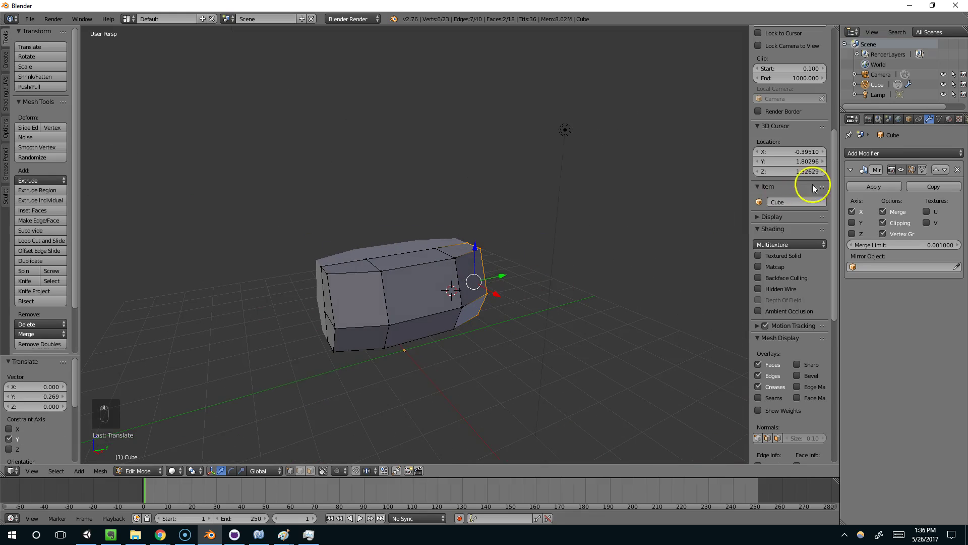
Add a Subdivision Surface modifier to the mirrored body
{"action": "left_click", "coordinate": [882, 153]}
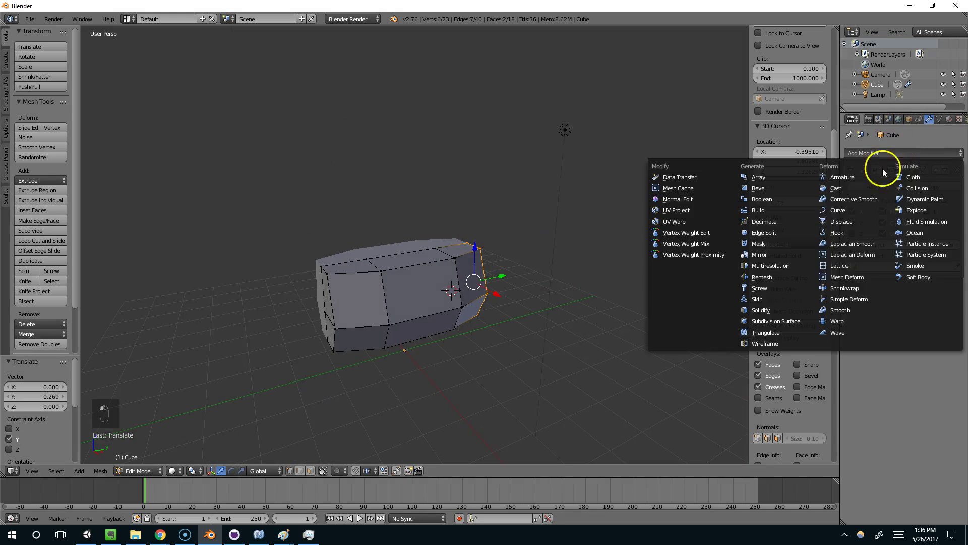
{"action": "left_click", "coordinate": [764, 321]}
{"action": "middle_click_drag", "start_coordinate": [751, 318], "coordinate": [504, 304]}
{"action": "middle_click_drag", "start_coordinate": [431, 365], "coordinate": [475, 341]}
Try moving a vertex at the mirror seam vertically and undo the move
{"action": "left_click_drag", "start_coordinate": [464, 355], "coordinate": [449, 353]}
{"action": "middle_click_drag", "start_coordinate": [449, 353], "coordinate": [428, 326]}
{"action": "left_click_drag", "start_coordinate": [428, 327], "coordinate": [432, 300]}
{"action": "key", "text": "ctrl+z"}
Set the Subdivision Surface view level to 0 and delete the stray inner vertex in wireframe display
{"action": "middle_click_drag", "start_coordinate": [432, 300], "coordinate": [435, 365]}
{"action": "key", "text": "z"}
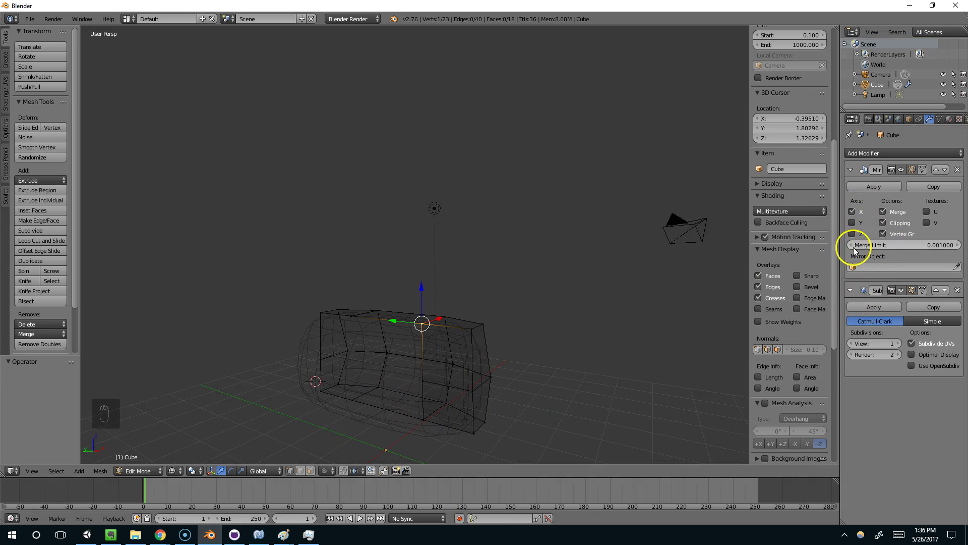
{"action": "left_click", "coordinate": [854, 343]}
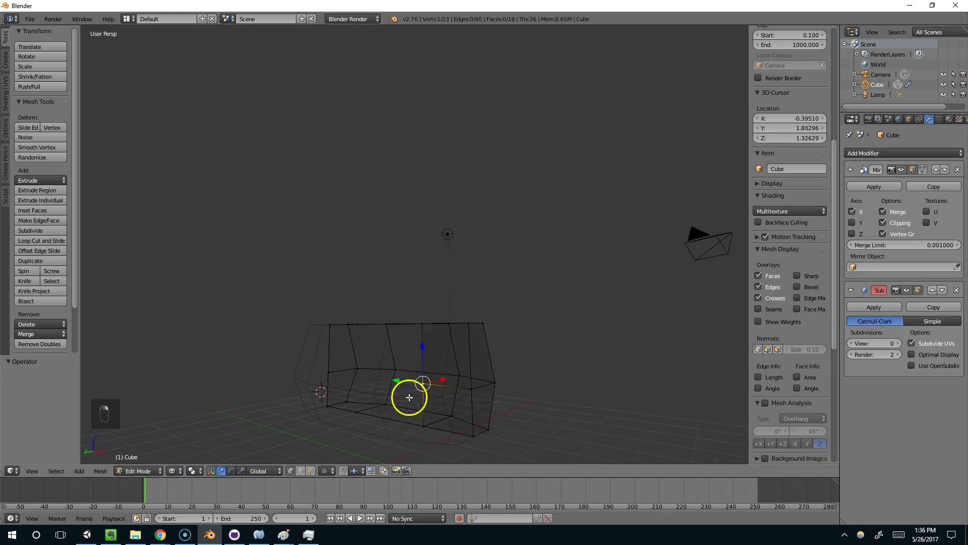
{"action": "key", "text": "x"}
{"action": "left_click", "coordinate": [480, 366]}
{"action": "middle_click_drag", "start_coordinate": [478, 368], "coordinate": [423, 373]}
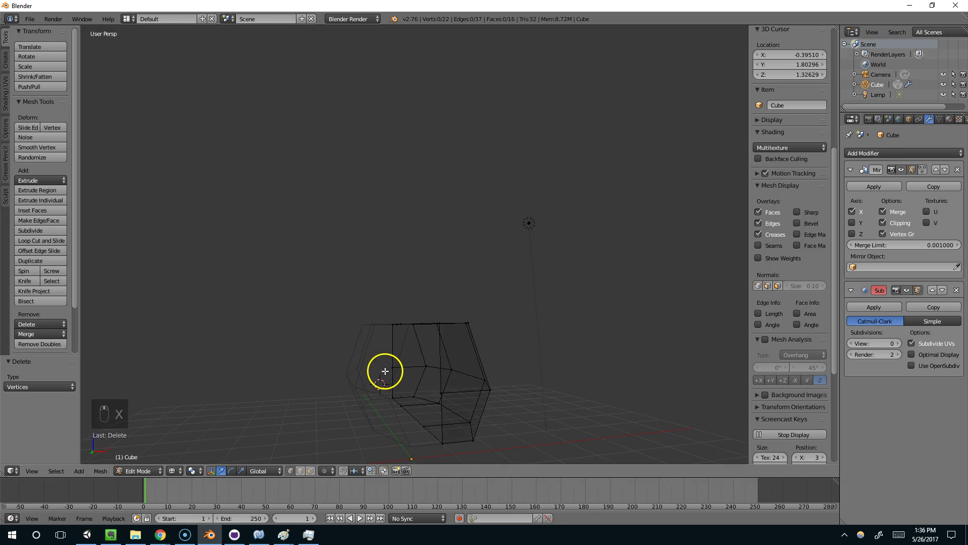
{"action": "key", "text": "z"}
Turn the Mirror modifier's X axis off and back on while inspecting the mesh
{"action": "middle_click_drag", "start_coordinate": [385, 368], "coordinate": [439, 381]}
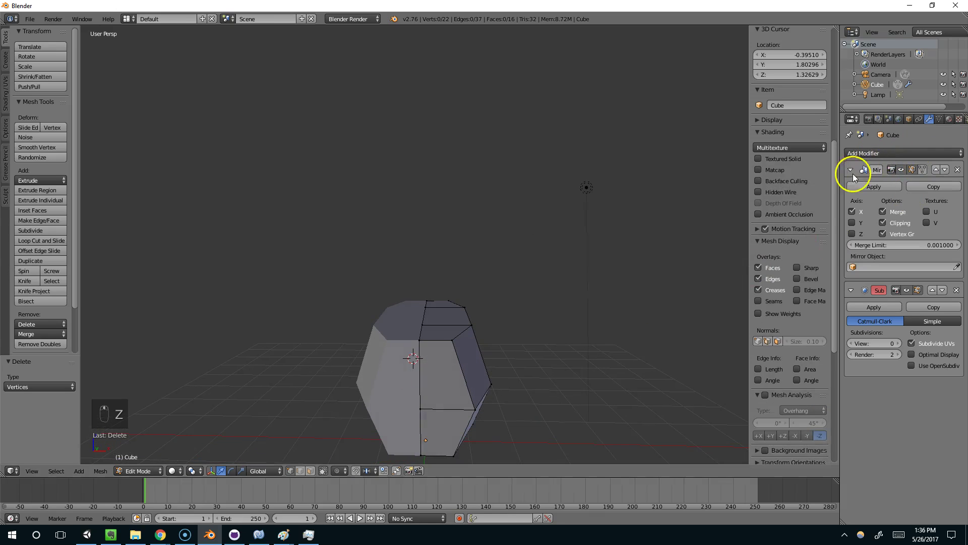
{"action": "left_click", "coordinate": [851, 210]}
{"action": "middle_click_drag", "start_coordinate": [572, 281], "coordinate": [831, 301]}
{"action": "left_click", "coordinate": [851, 211]}
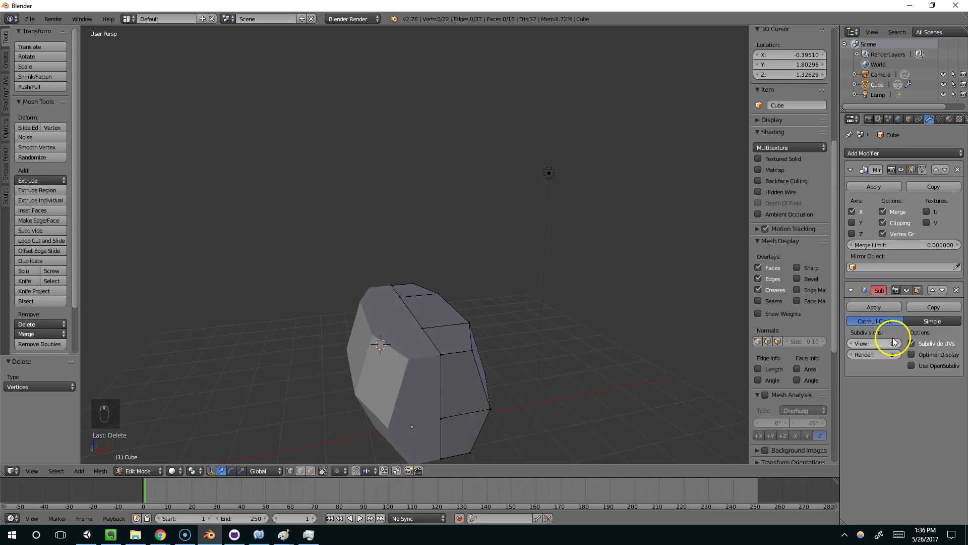
Set the Subdivision Surface view level to 1 and inspect the smoothed body
{"action": "middle_click_drag", "start_coordinate": [637, 339], "coordinate": [445, 273]}
{"action": "middle_click_drag", "start_coordinate": [425, 402], "coordinate": [451, 385]}
{"action": "scroll", "coordinate": [402, 358], "scroll_direction": "down", "scroll_amount": 4}
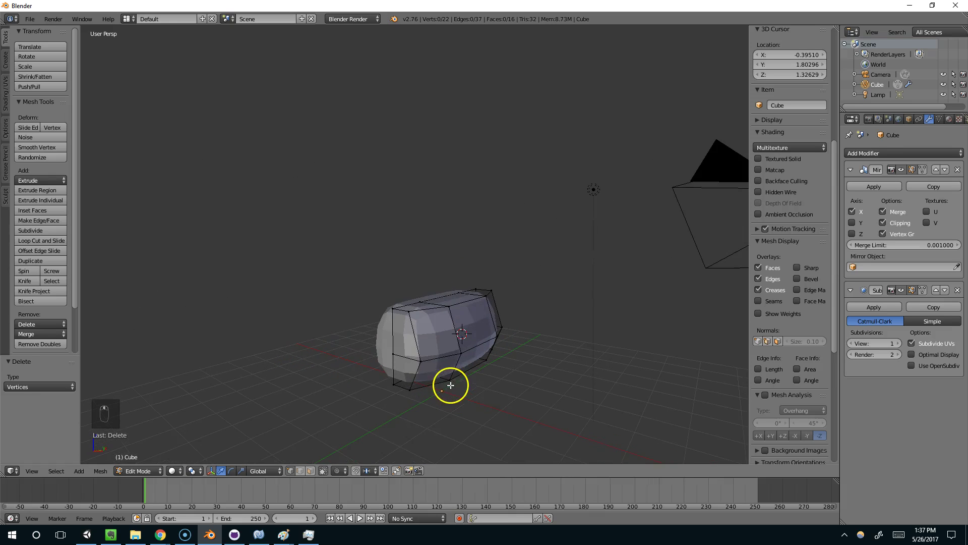
Add a lengthwise loop cut along the body's side and lower the upper vertices at the far end
{"action": "key", "text": "ctrl+r"}
{"action": "left_click", "coordinate": [460, 328]}
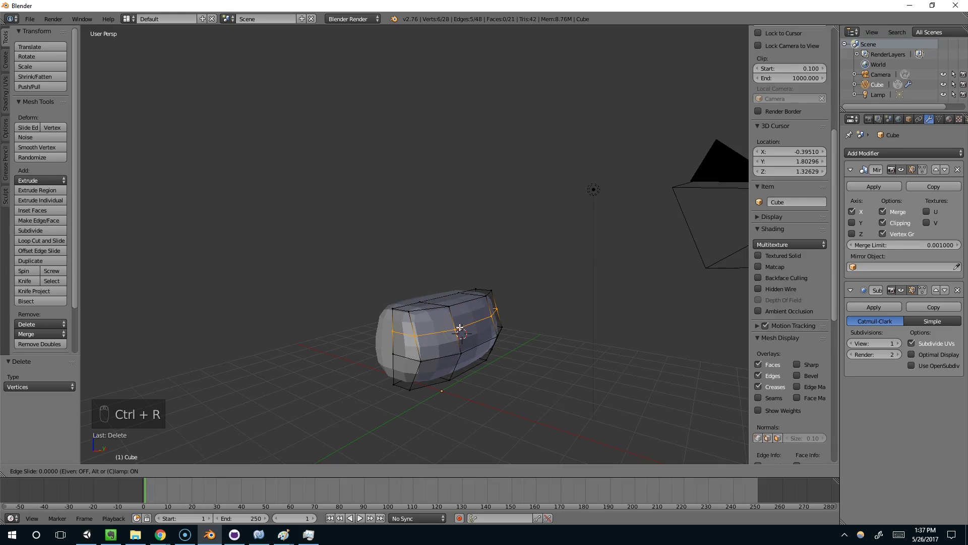
{"action": "left_click", "coordinate": [460, 328]}
{"action": "middle_click_drag", "start_coordinate": [460, 328], "coordinate": [467, 264]}
{"action": "left_click_drag", "start_coordinate": [467, 263], "coordinate": [490, 309]}
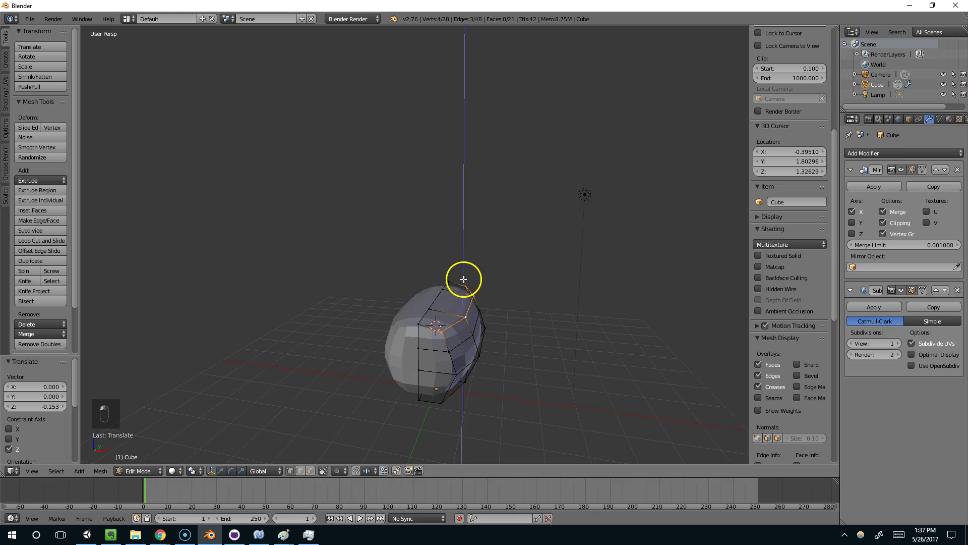
Select four upper vertices at the +Y end and lower them about 0.260 along Z
{"action": "key", "text": "Tab"}
{"action": "middle_click_drag", "start_coordinate": [535, 318], "coordinate": [403, 301]}
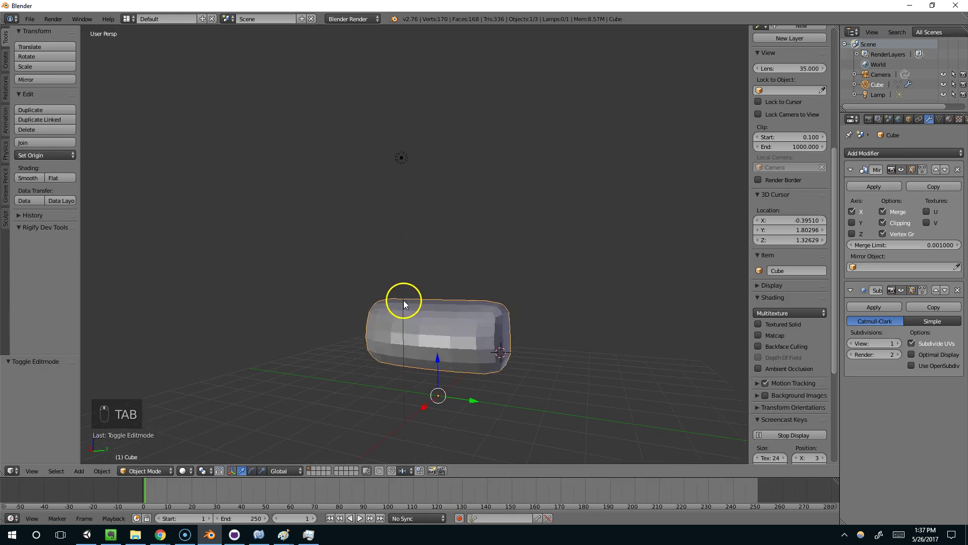
{"action": "key", "text": "Tab"}
{"action": "middle_click_drag", "start_coordinate": [493, 292], "coordinate": [504, 359]}
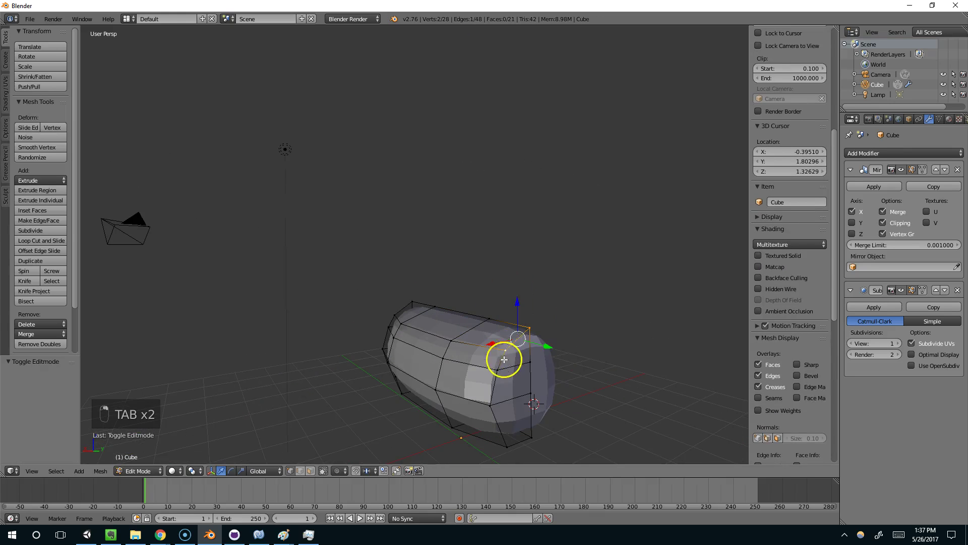
{"action": "right_click", "coordinate": [533, 339]}
{"action": "left_click_drag", "start_coordinate": [529, 318], "coordinate": [514, 329]}
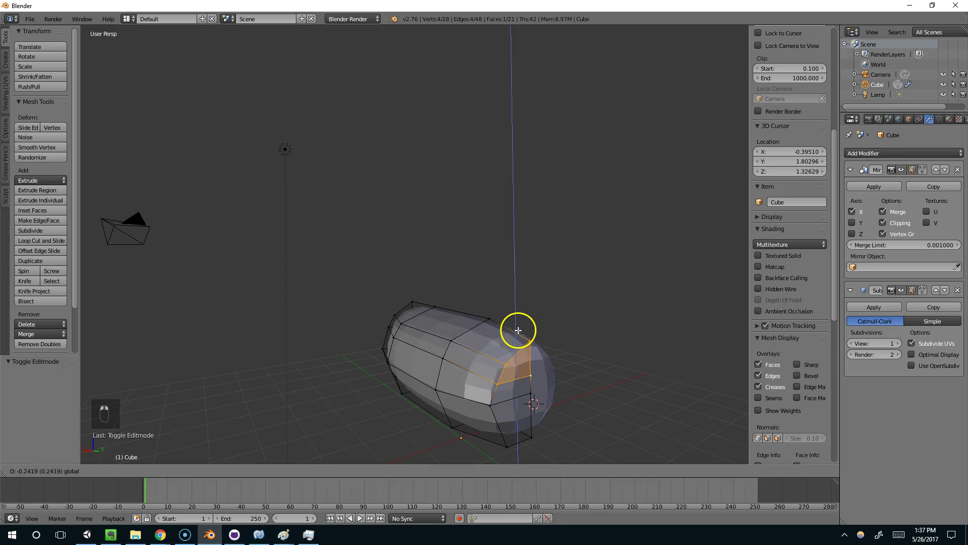
Lower the upper vertices at the +Y end slightly further to refine the taper and check it in Object Mode
{"action": "middle_click_drag", "start_coordinate": [514, 329], "coordinate": [557, 357]}
{"action": "right_click", "coordinate": [511, 387], "text": "ctrl"}
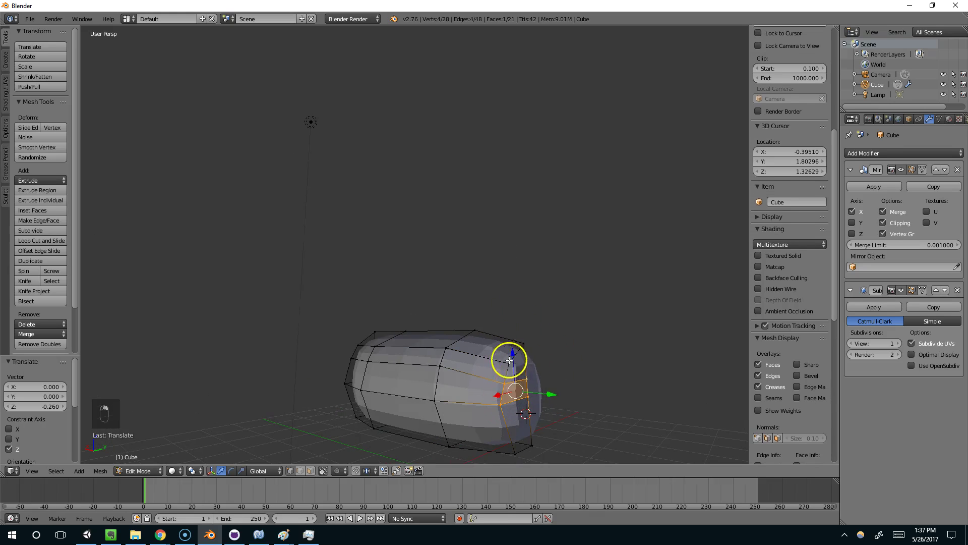
{"action": "left_click_drag", "start_coordinate": [513, 332], "coordinate": [519, 339]}
{"action": "key", "text": "Tab"}
{"action": "middle_click_drag", "start_coordinate": [518, 340], "coordinate": [379, 327]}
{"action": "key", "text": "Tab"}
Add a crosswise loop cut around the middle of the body and adjust its position
{"action": "key", "text": "ctrl+r"}
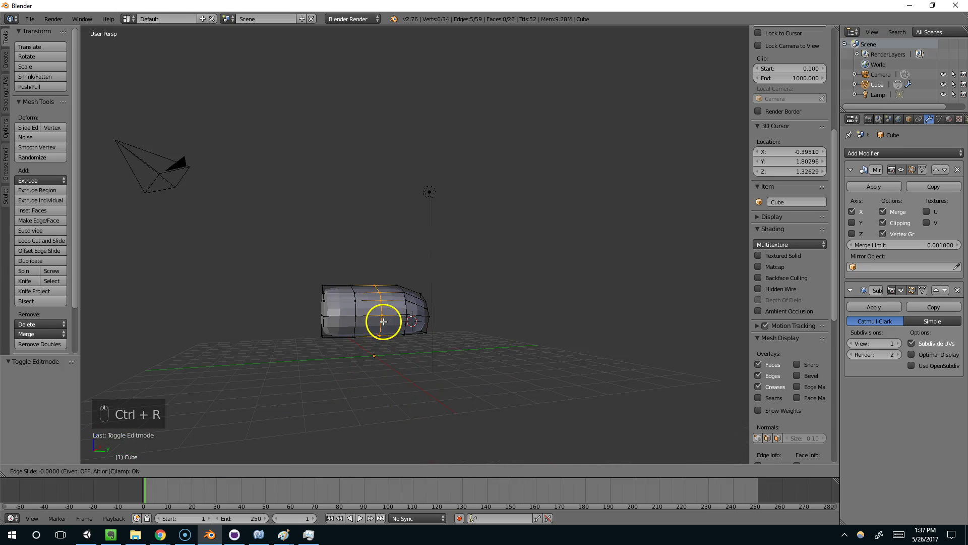
{"action": "left_click", "coordinate": [377, 320]}
{"action": "key", "text": "ctrl+r"}
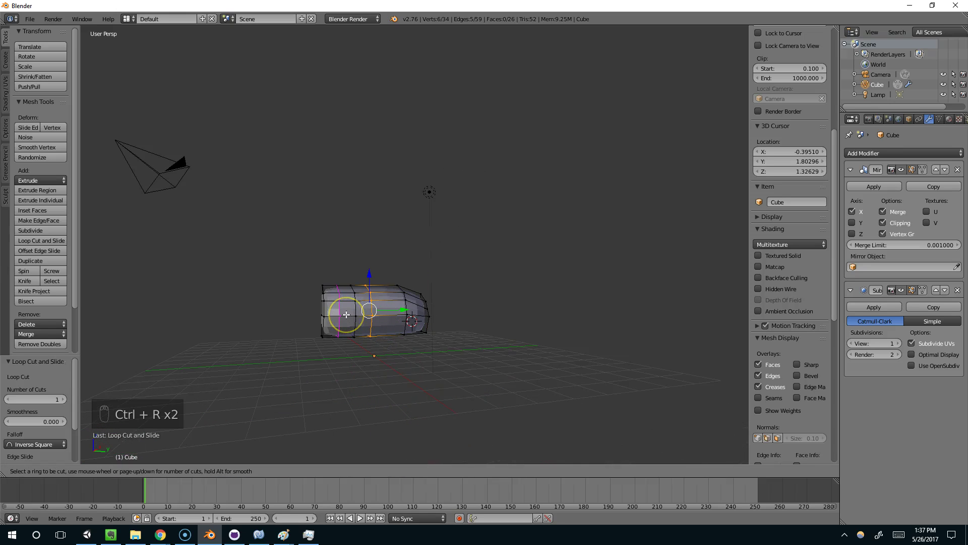
{"action": "key", "text": "Escape"}
{"action": "middle_click_drag", "start_coordinate": [352, 312], "coordinate": [389, 315]}
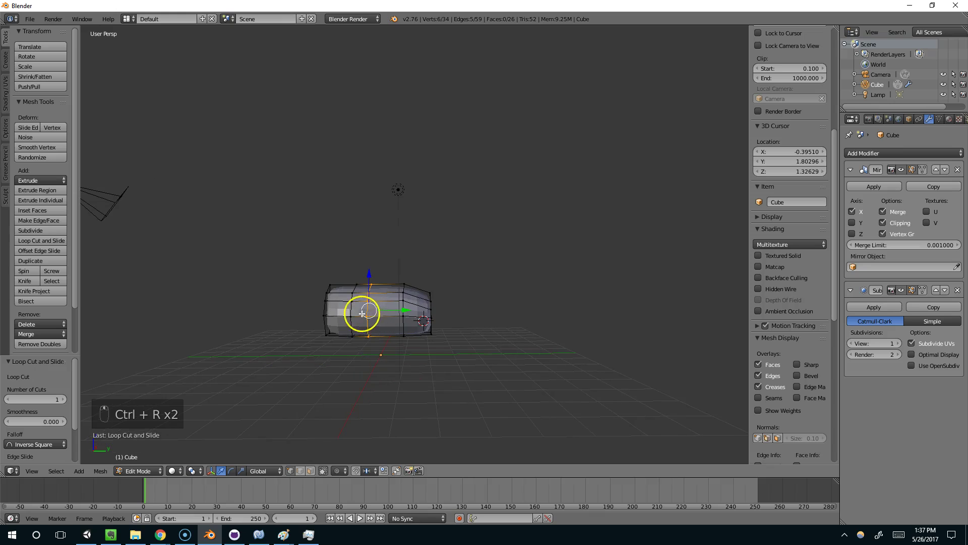
{"action": "left_click_drag", "start_coordinate": [369, 309], "coordinate": [384, 311]}
Add another crosswise loop cut between the middle loop and the tapered end of the body
{"action": "key", "text": "ctrl+r"}
{"action": "left_click", "coordinate": [396, 307]}
{"action": "middle_click_drag", "start_coordinate": [396, 304], "coordinate": [371, 373]}
{"action": "scroll", "coordinate": [422, 341], "scroll_direction": "up", "scroll_amount": 4}
{"action": "right_click", "coordinate": [491, 408]}
{"action": "scroll", "coordinate": [449, 340], "scroll_direction": "down", "scroll_amount": 4}
{"action": "scroll", "coordinate": [448, 324], "scroll_direction": "up", "scroll_amount": 2}
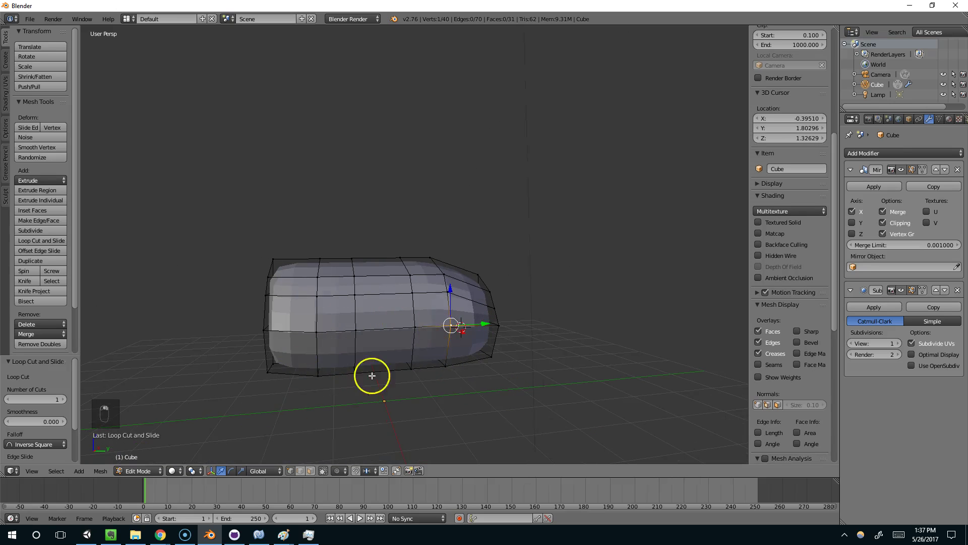
Select only the lower side face near the tapered end and extrude it outward about 1.216 on X and -0.570 on Z as a leg
{"action": "right_click", "coordinate": [448, 363]}
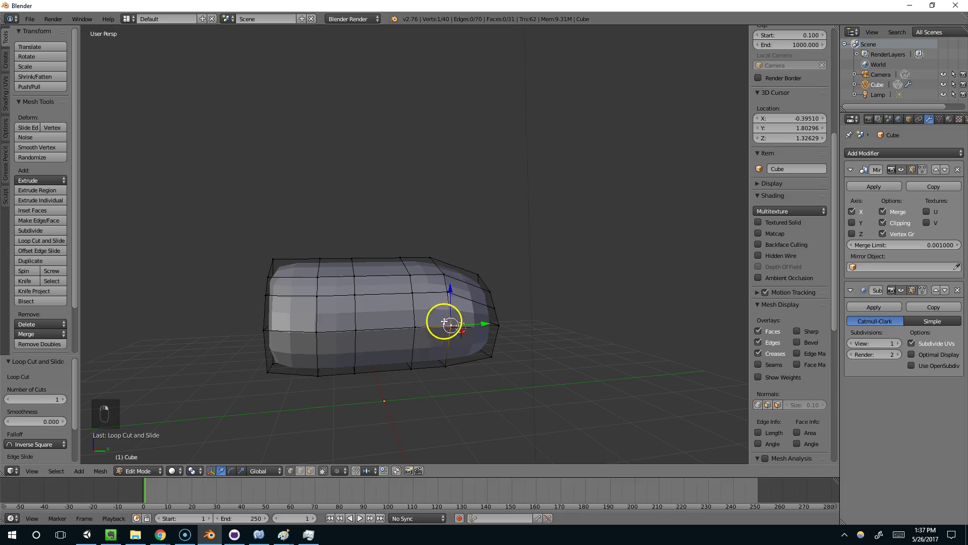
{"action": "right_click", "coordinate": [414, 328], "text": "shift"}
{"action": "right_click", "coordinate": [413, 366], "text": "shift"}
{"action": "middle_click_drag", "start_coordinate": [451, 356], "coordinate": [372, 347]}
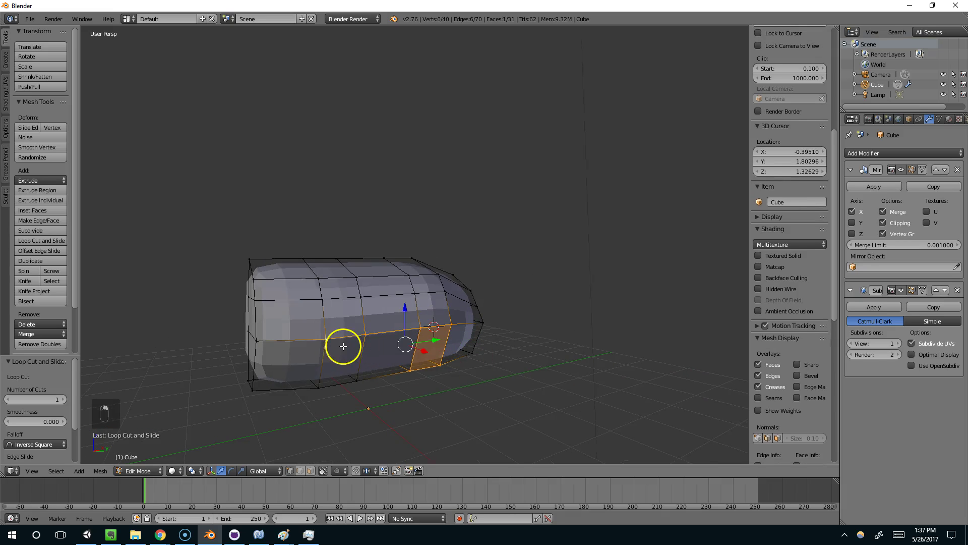
{"action": "right_click", "coordinate": [337, 376], "text": "shift"}
{"action": "key", "text": "ctrl+z"}
{"action": "key", "text": "ctrl+z"}
{"action": "key", "text": "ctrl+z"}
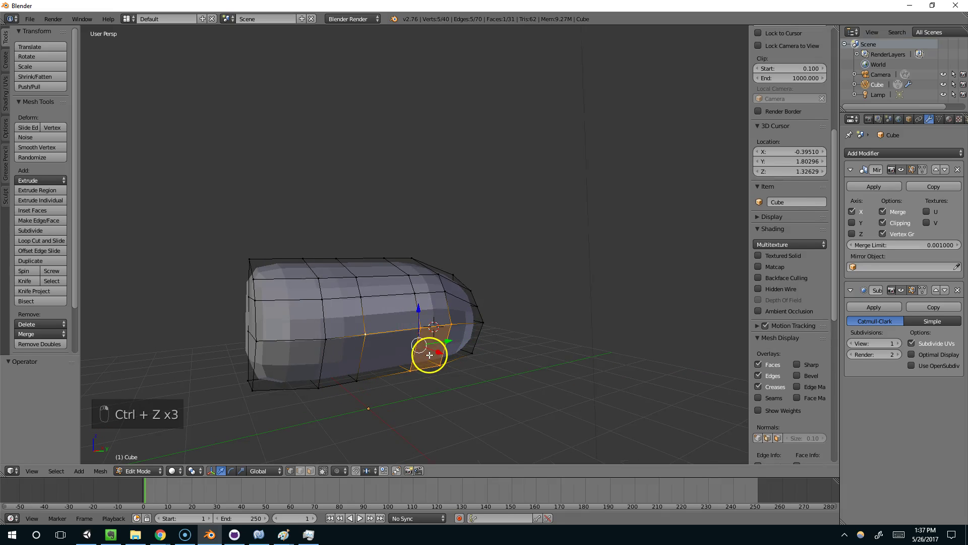
{"action": "key", "text": "ctrl+z"}
{"action": "middle_click_drag", "start_coordinate": [430, 350], "coordinate": [458, 346]}
{"action": "key", "text": "e"}
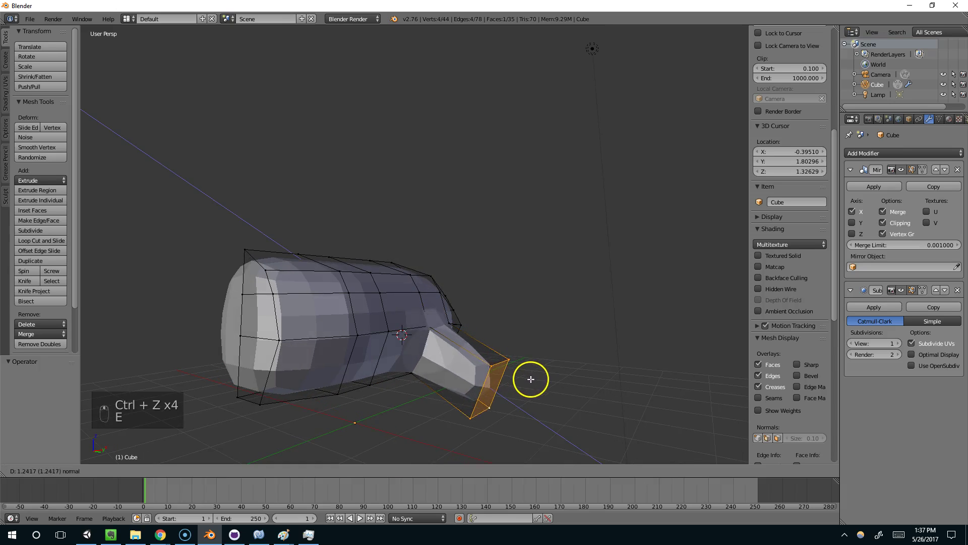
{"action": "left_click", "coordinate": [529, 375]}
{"action": "middle_click_drag", "start_coordinate": [538, 380], "coordinate": [512, 378]}
Extrude the leg's end about 0.611 straight down along Z and flatten it by scaling Z to 0
{"action": "key", "text": "e"}
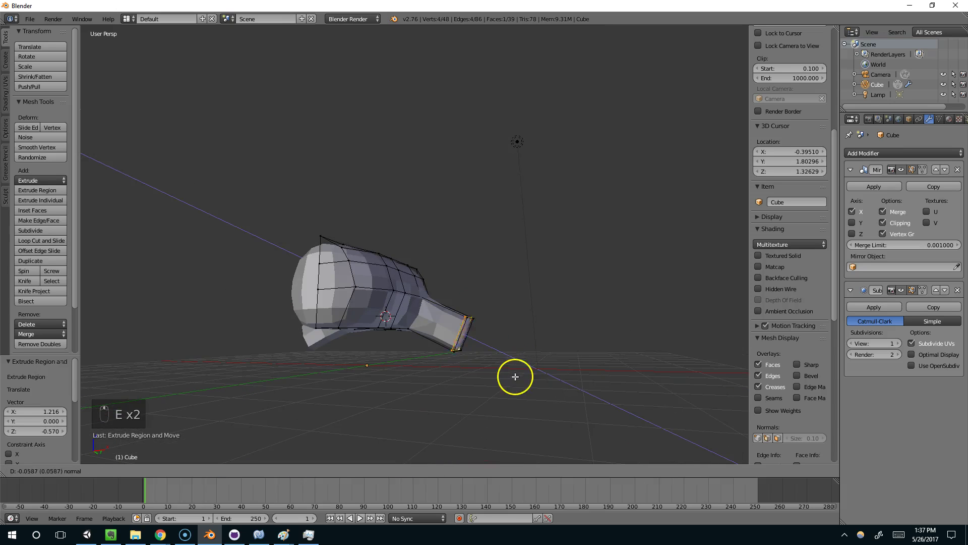
{"action": "key", "text": "z"}
{"action": "left_click", "coordinate": [545, 392]}
{"action": "middle_click_drag", "start_coordinate": [513, 367], "coordinate": [530, 350]}
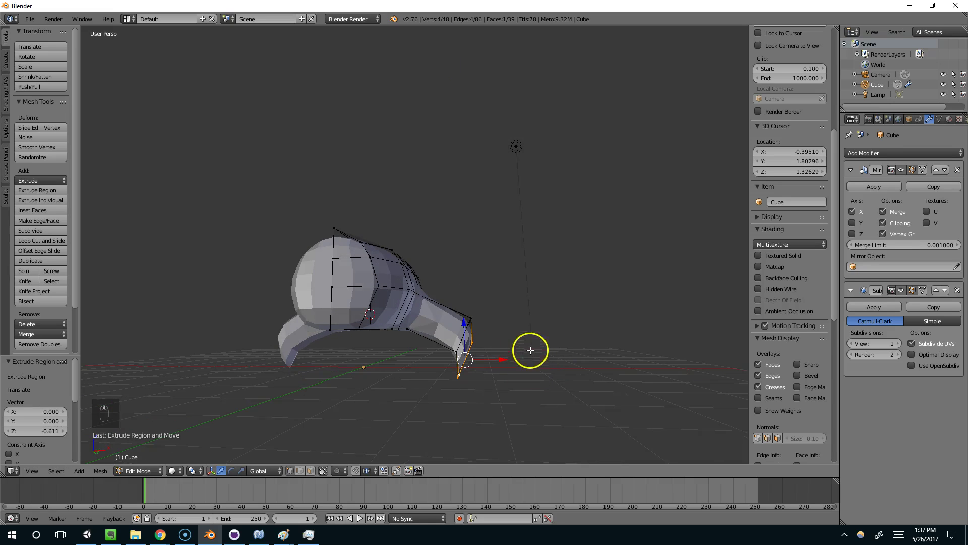
{"action": "key", "text": "s"}
{"action": "key", "text": "0"}
{"action": "key", "text": "Return"}
Add a loop cut around the first leg and move it along Z to shape the bend
{"action": "middle_click_drag", "start_coordinate": [552, 309], "coordinate": [449, 352]}
{"action": "scroll", "coordinate": [498, 356], "scroll_direction": "up", "scroll_amount": 3}
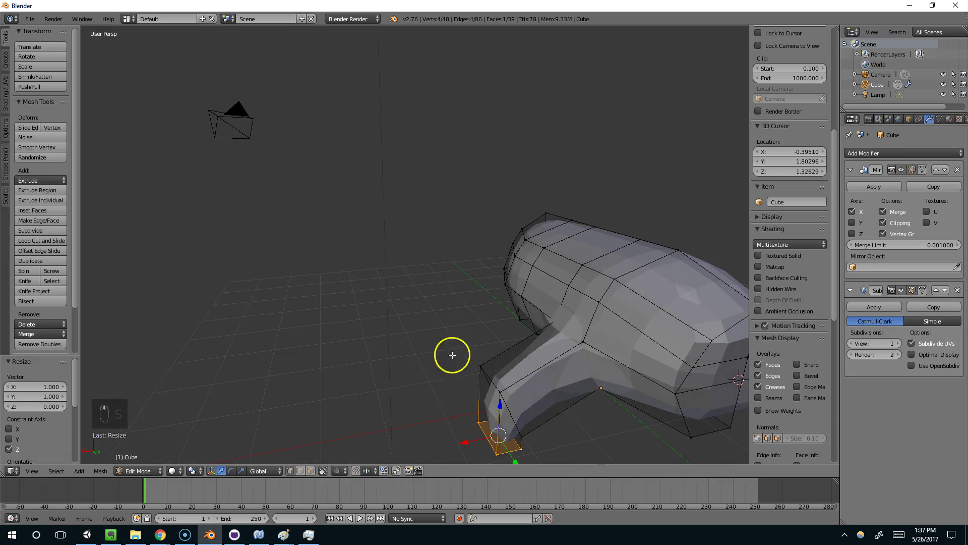
{"action": "key", "text": "ctrl+r"}
{"action": "left_click", "coordinate": [536, 361]}
{"action": "left_click", "coordinate": [548, 360]}
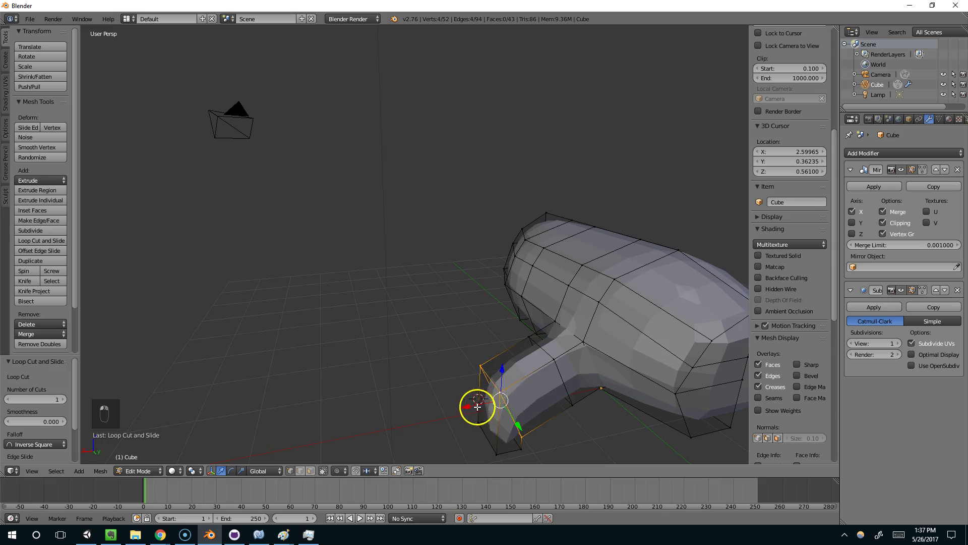
{"action": "key", "text": "g"}
{"action": "key", "text": "z"}
{"action": "left_click", "coordinate": [527, 367]}
{"action": "middle_click_drag", "start_coordinate": [527, 363], "coordinate": [431, 370]}
{"action": "key", "text": "Tab"}
{"action": "key", "text": "Tab"}
Select the lower side face near the blunt end and extrude it outward twice to start a second leg
{"action": "scroll", "coordinate": [431, 370], "scroll_direction": "up", "scroll_amount": 4}
{"action": "scroll", "coordinate": [461, 335], "scroll_direction": "down", "scroll_amount": 5}
{"action": "middle_click_drag", "start_coordinate": [460, 335], "coordinate": [545, 352]}
{"action": "right_click", "coordinate": [437, 308]}
{"action": "right_click", "coordinate": [455, 324], "text": "shift"}
{"action": "key", "text": "e"}
{"action": "left_click", "coordinate": [509, 348]}
{"action": "key", "text": "e"}
{"action": "right_click", "coordinate": [568, 364]}
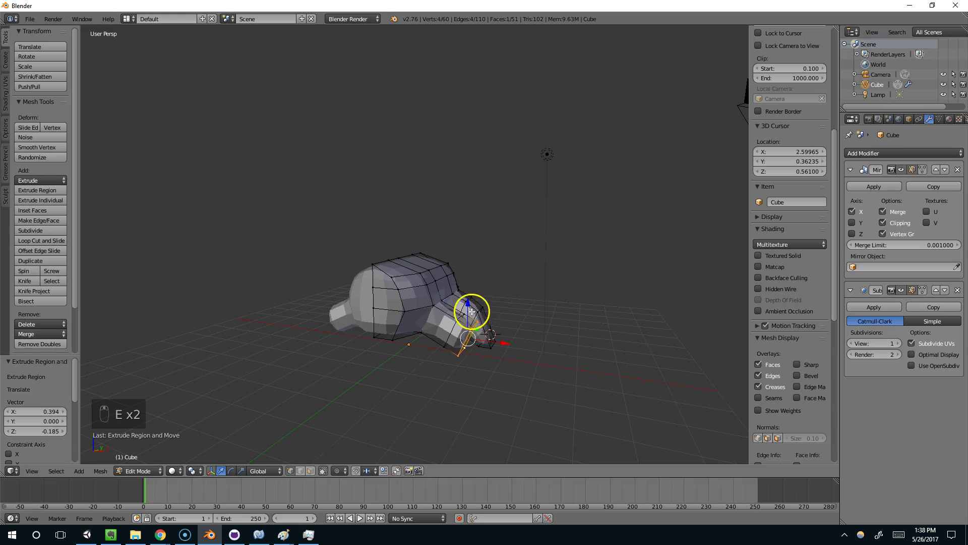
Lower the second leg's end face about 0.280 along Z and rotate it to angle downward
{"action": "middle_click_drag", "start_coordinate": [478, 313], "coordinate": [554, 287]}
{"action": "key", "text": "r"}
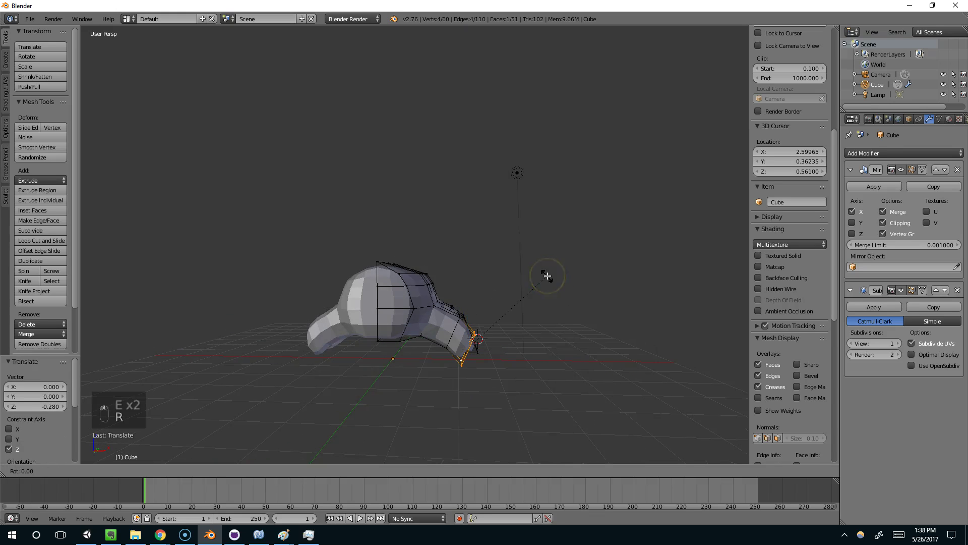
{"action": "left_click", "coordinate": [578, 326]}
{"action": "mouse_move", "coordinate": [578, 326]}
{"action": "middle_mouse_down"}
{"action": "mouse_move", "coordinate": [536, 327]}
{"action": "mouse_move", "coordinate": [566, 335]}
{"action": "middle_mouse_up"}
Extrude the second leg's end about 0.308 on X and -0.460 on Z, and flatten it by scaling Z to 0
{"action": "key", "text": "e"}
{"action": "left_click", "coordinate": [538, 335]}
{"action": "key", "text": "s"}
{"action": "key", "text": "z"}
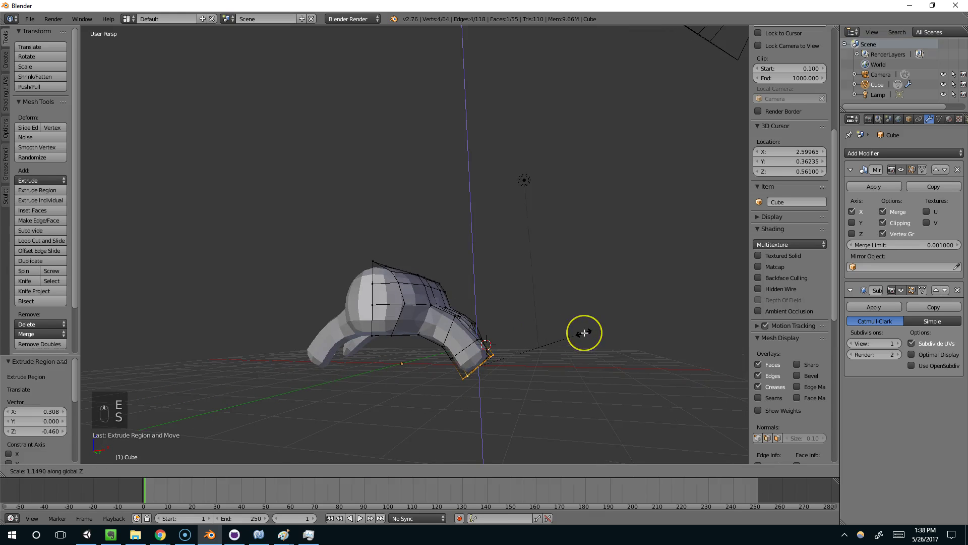
{"action": "key", "text": "0"}
{"action": "left_click", "coordinate": [584, 333]}
In the right orthographic view, box-select the bottom vertices of the leg near the tapered end and lower them along Z to ground level
{"action": "middle_click_drag", "start_coordinate": [483, 292], "coordinate": [373, 346]}
{"action": "key", "text": "KP_3"}
{"action": "key", "text": "KP_5"}
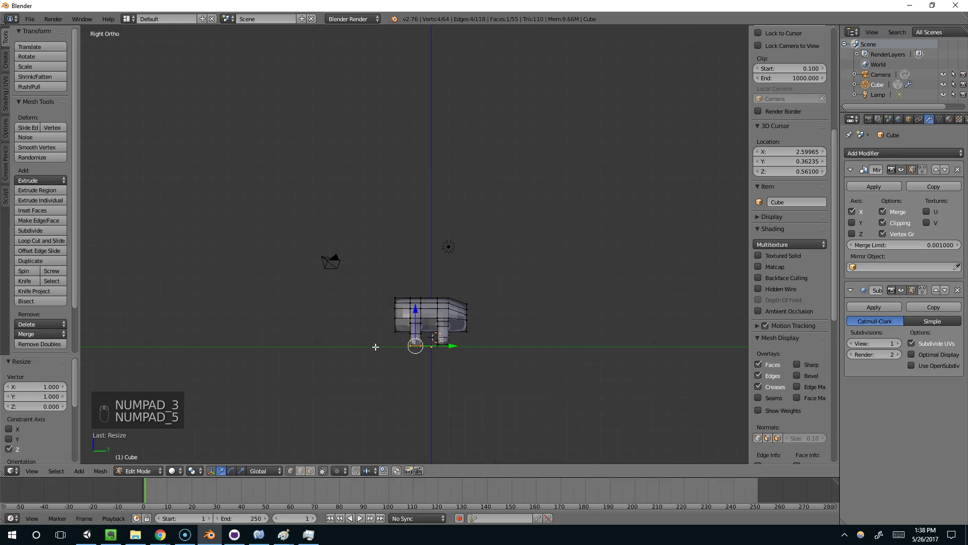
{"action": "scroll", "coordinate": [443, 341], "scroll_direction": "up", "scroll_amount": 5}
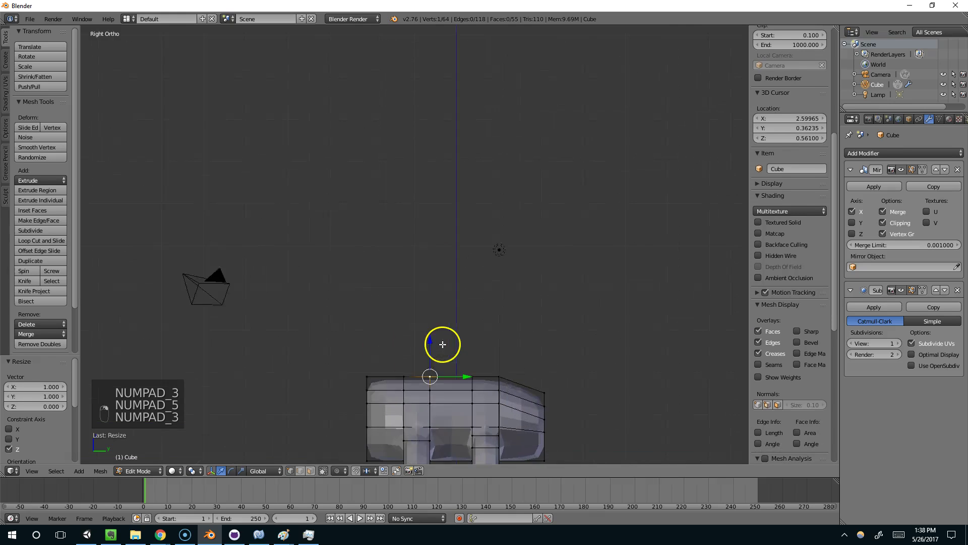
{"action": "right_click", "coordinate": [489, 195]}
{"action": "scroll", "coordinate": [534, 392], "scroll_direction": "up", "scroll_amount": 2}
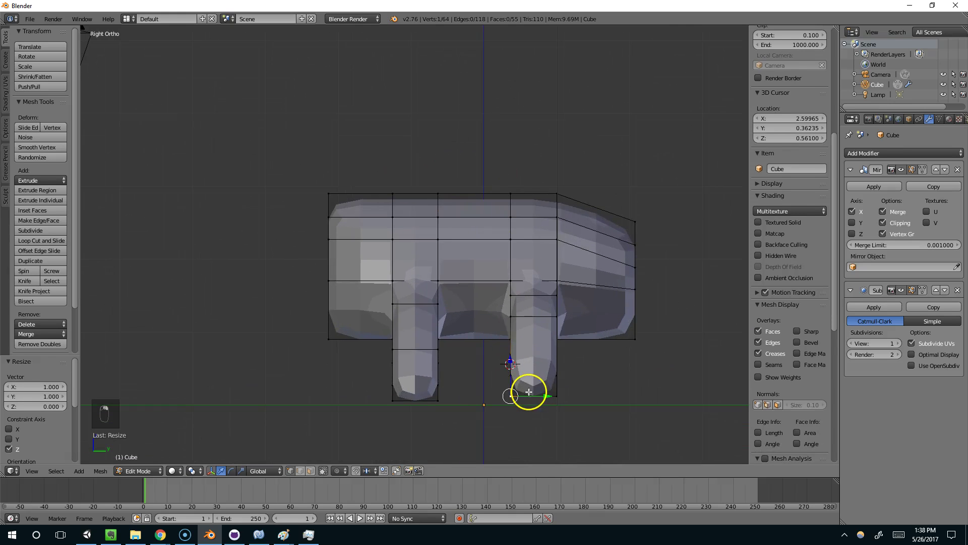
{"action": "key", "text": "z"}
{"action": "key", "text": "b"}
{"action": "left_click_drag", "start_coordinate": [496, 382], "coordinate": [612, 432]}
{"action": "left_click_drag", "start_coordinate": [536, 368], "coordinate": [538, 373]}
Box-select the bottom vertices of the leg near the blunt end and move them -0.048 along Z
{"action": "key", "text": "b"}
{"action": "left_click_drag", "start_coordinate": [381, 393], "coordinate": [452, 406]}
{"action": "key", "text": "z"}
Add a loop cut around each of the two legs and slide it down close to the leg's bottom end
{"action": "mouse_move", "coordinate": [419, 373]}
{"action": "middle_mouse_down"}
{"action": "mouse_move", "coordinate": [521, 363]}
{"action": "mouse_move", "coordinate": [433, 386]}
{"action": "mouse_move", "coordinate": [553, 376]}
{"action": "mouse_move", "coordinate": [490, 399]}
{"action": "mouse_move", "coordinate": [424, 403]}
{"action": "middle_mouse_up"}
{"action": "key", "text": "KP_3"}
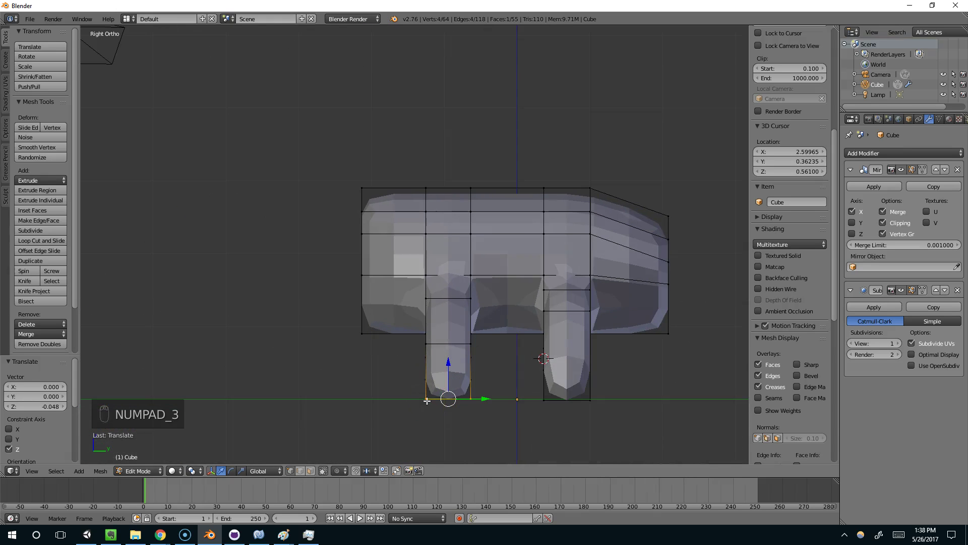
{"action": "key", "text": "KP_5"}
{"action": "key", "text": "KP_5"}
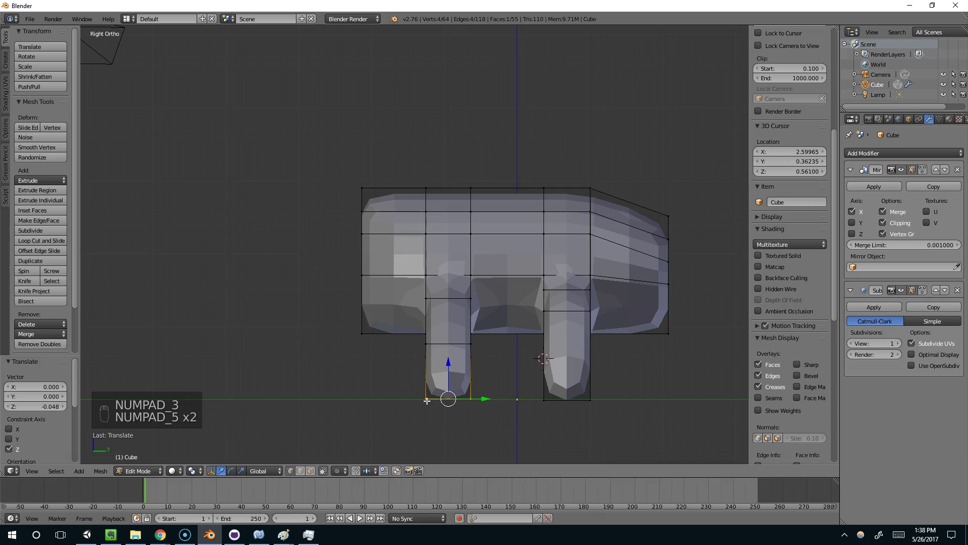
{"action": "key", "text": "ctrl+r"}
{"action": "left_click", "coordinate": [462, 373]}
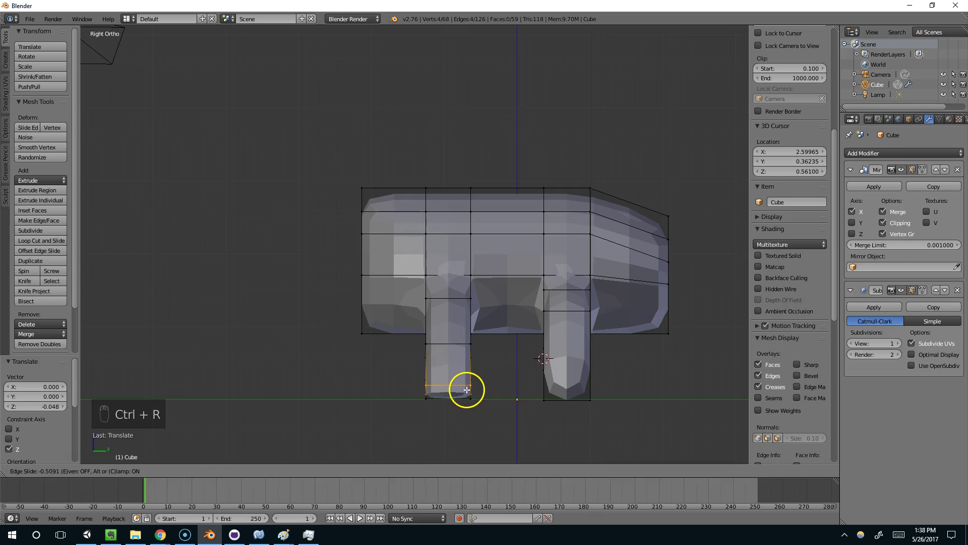
{"action": "left_click", "coordinate": [468, 386]}
{"action": "key", "text": "ctrl+r"}
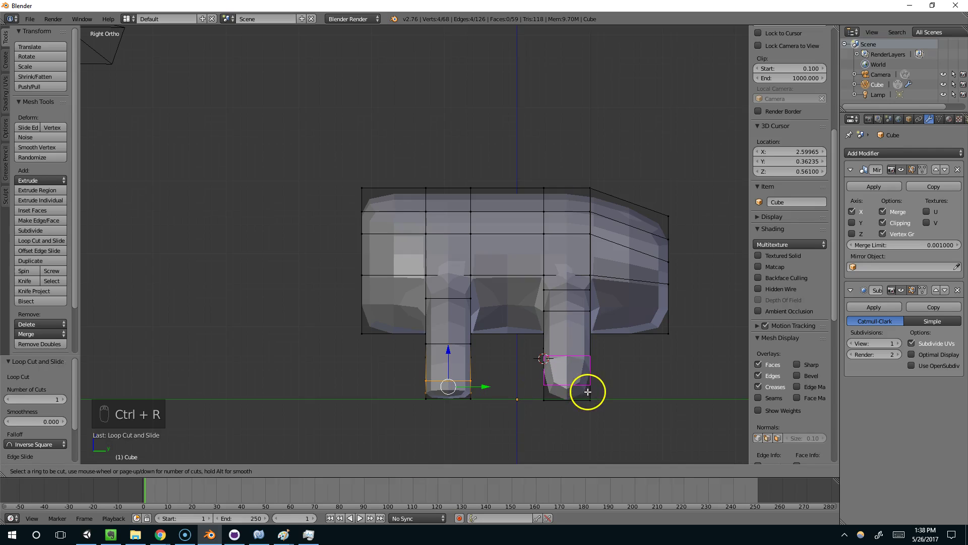
{"action": "left_click", "coordinate": [592, 395]}
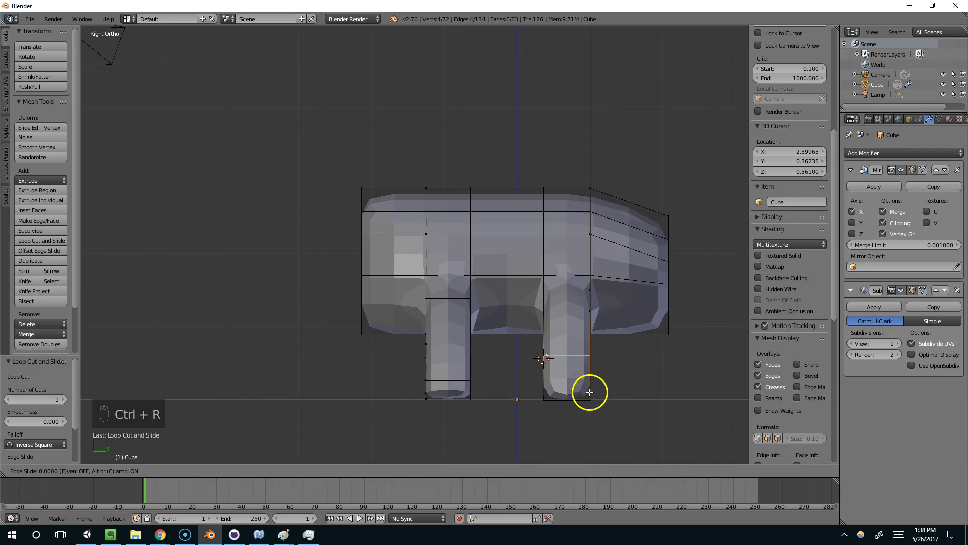
{"action": "left_click", "coordinate": [602, 425]}
Select the front-facing bottom face of each leg and extrude it forward to form the feet
{"action": "middle_click_drag", "start_coordinate": [564, 406], "coordinate": [619, 423]}
{"action": "right_click", "coordinate": [564, 400]}
{"action": "right_click", "coordinate": [547, 402], "text": "shift"}
{"action": "right_click", "coordinate": [543, 397], "text": "shift"}
{"action": "right_click", "coordinate": [561, 391], "text": "shift"}
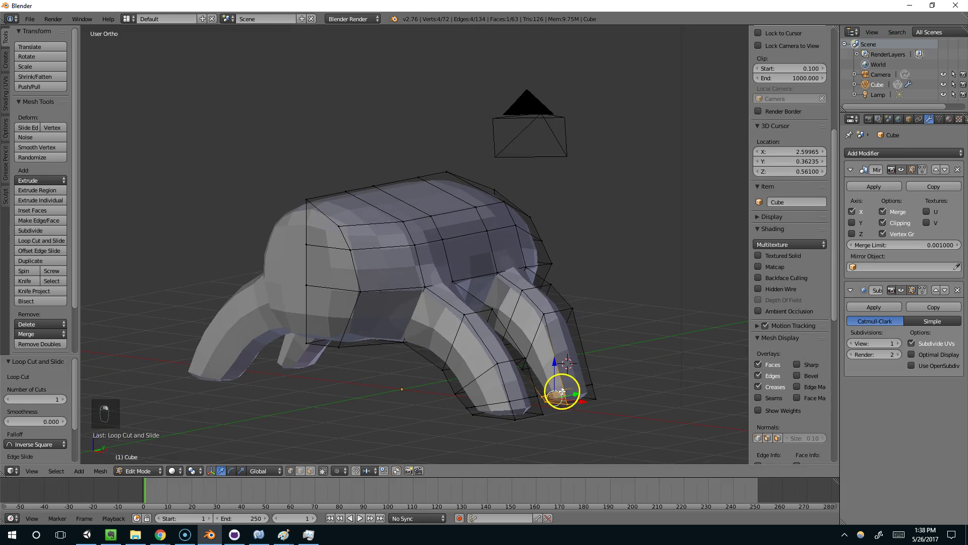
{"action": "key", "text": "e"}
{"action": "left_click", "coordinate": [595, 398]}
{"action": "right_click", "coordinate": [516, 420]}
{"action": "key", "text": "e"}
{"action": "key", "text": "Tab"}
{"action": "middle_click_drag", "start_coordinate": [579, 422], "coordinate": [474, 398]}
{"action": "key", "text": "Tab"}
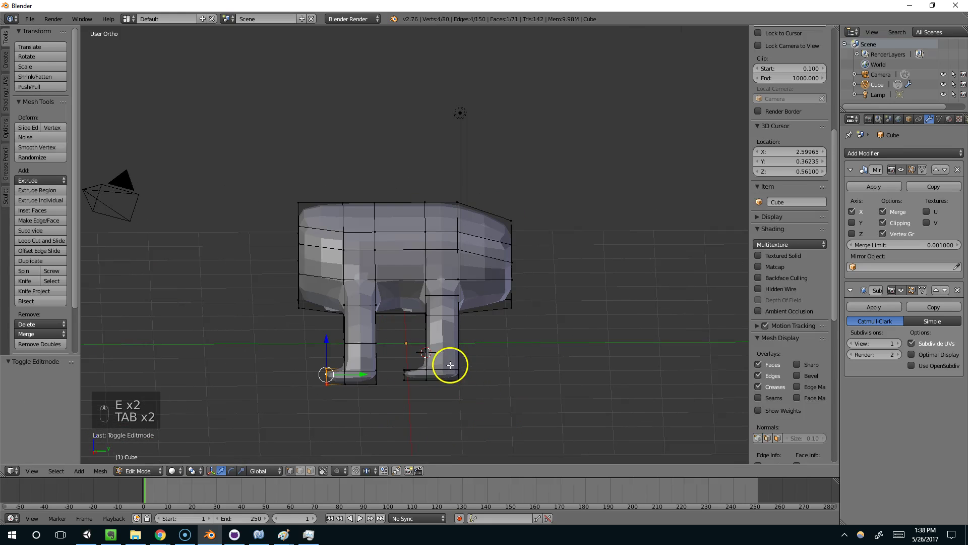
{"action": "key", "text": "b"}
{"action": "left_click_drag", "start_coordinate": [400, 354], "coordinate": [468, 391]}
{"action": "key", "text": "b"}
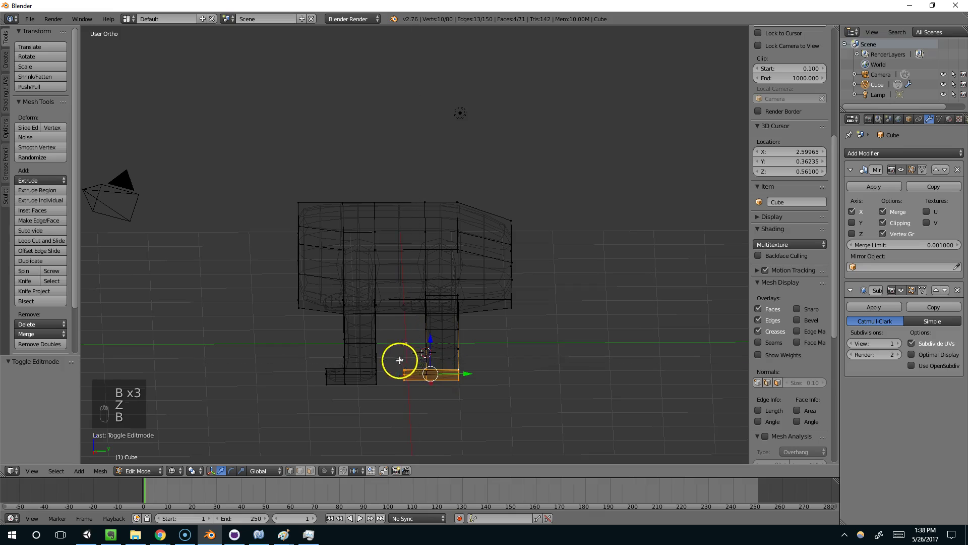
{"action": "left_click_drag", "start_coordinate": [396, 362], "coordinate": [486, 378]}
{"action": "key", "text": "b"}
{"action": "key", "text": "z"}
{"action": "key", "text": "Tab"}
{"action": "middle_click_drag", "start_coordinate": [486, 378], "coordinate": [379, 297]}
{"action": "key", "text": "Tab"}
Reposition selected vertices of the body, moving the ones on the blunt end along the Y axis
{"action": "right_click", "coordinate": [385, 304]}
{"action": "key", "text": "z"}
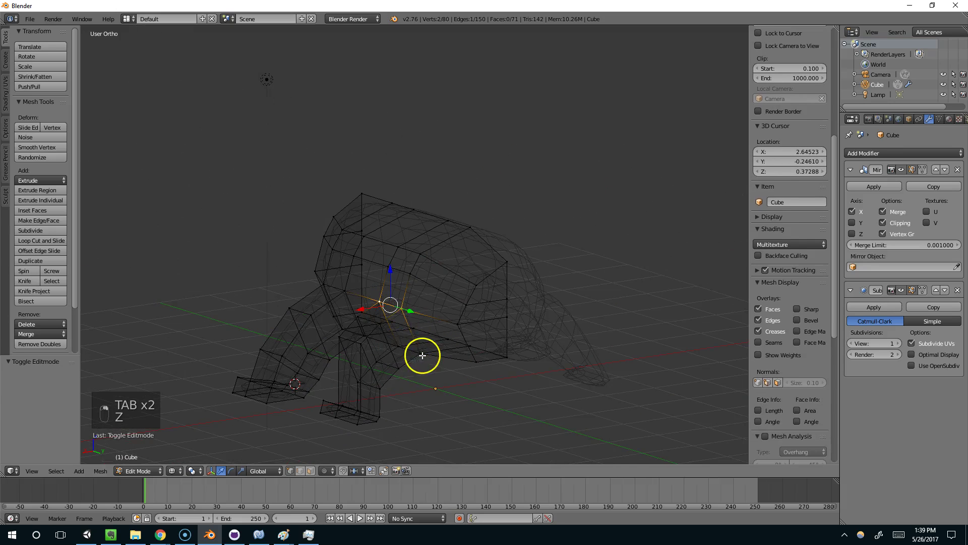
{"action": "key", "text": "z"}
{"action": "middle_click_drag", "start_coordinate": [422, 342], "coordinate": [428, 339]}
{"action": "left_click_drag", "start_coordinate": [428, 339], "coordinate": [440, 335]}
{"action": "middle_click_drag", "start_coordinate": [440, 335], "coordinate": [477, 358]}
{"action": "right_click", "coordinate": [318, 316]}
{"action": "middle_click_drag", "start_coordinate": [318, 316], "coordinate": [428, 380]}
{"action": "key", "text": "g"}
{"action": "key", "text": "y"}
{"action": "left_click", "coordinate": [321, 342]}
{"action": "key", "text": "Tab"}
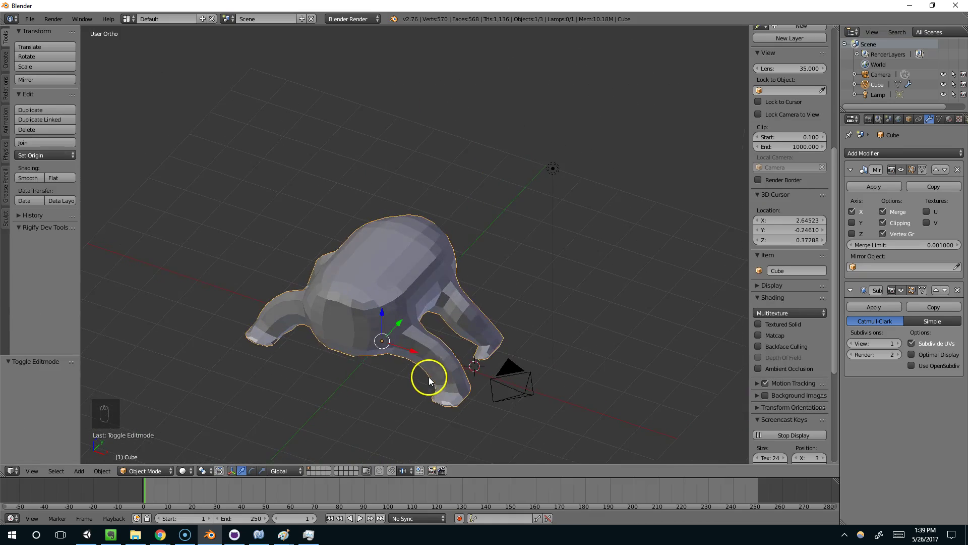
Extrude the selected faces of the blunt end outward to form a head block
{"action": "key", "text": "Tab"}
{"action": "middle_click_drag", "start_coordinate": [374, 339], "coordinate": [350, 319]}
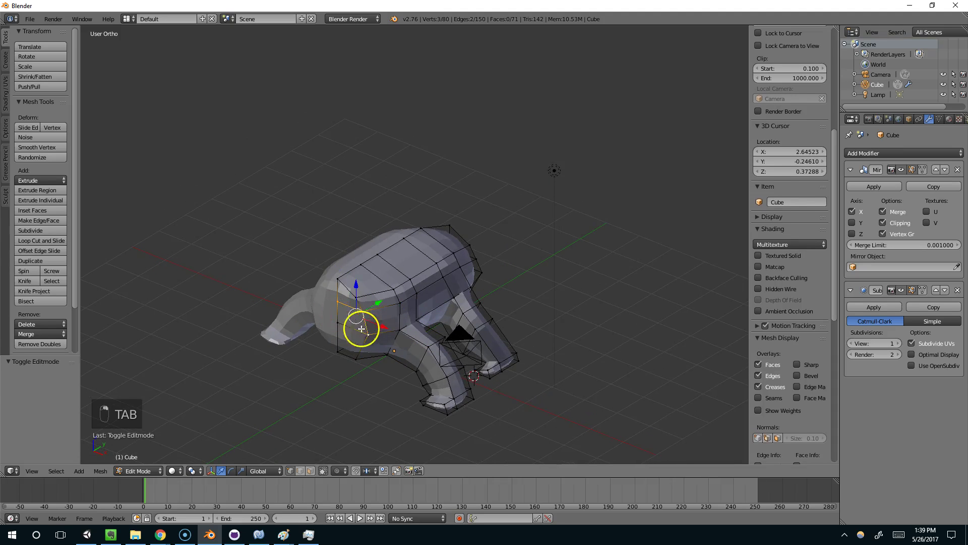
{"action": "key", "text": "e"}
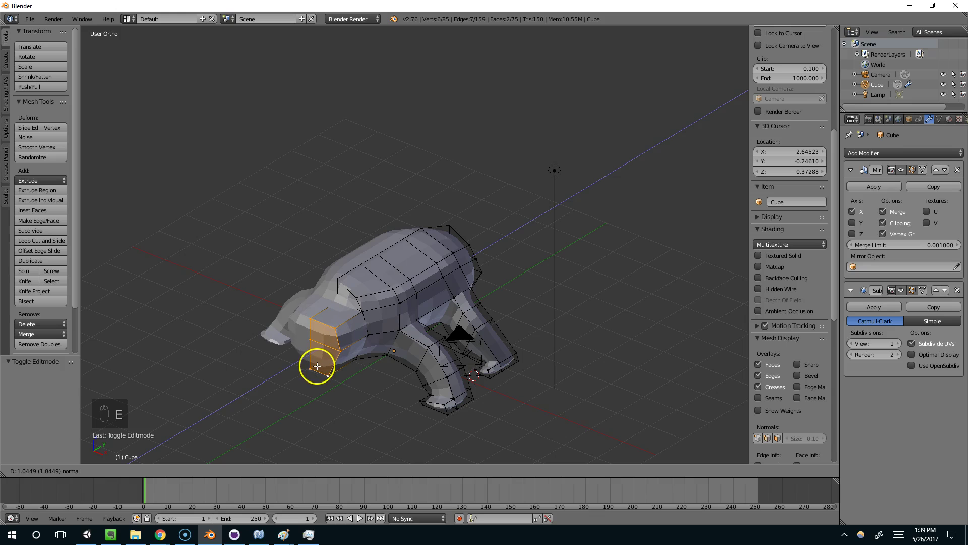
{"action": "left_click", "coordinate": [328, 358]}
{"action": "key", "text": "Tab"}
{"action": "middle_click_drag", "start_coordinate": [329, 358], "coordinate": [367, 347]}
{"action": "key", "text": "Tab"}
{"action": "key", "text": "z"}
{"action": "key", "text": "z"}
{"action": "key", "text": "z"}
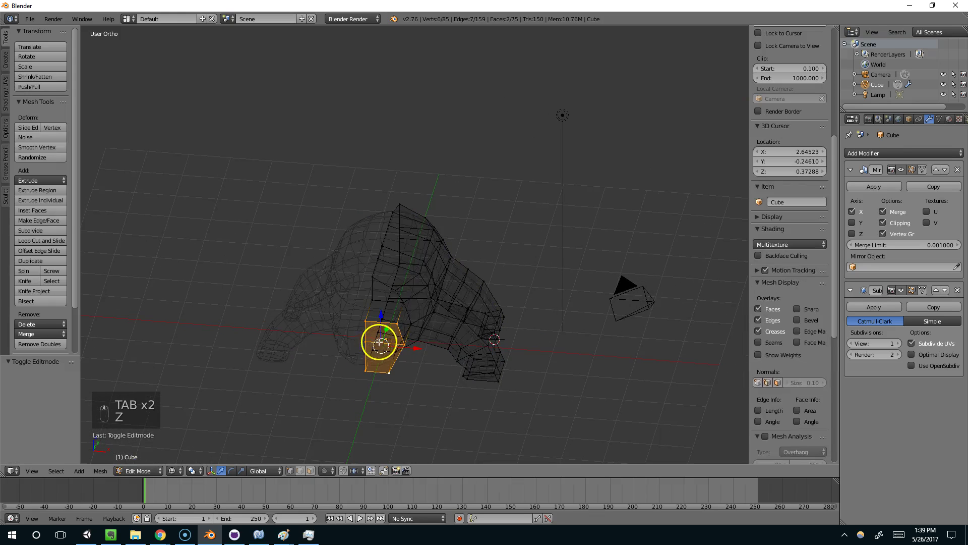
Set the Subdivision Surface viewport level to 0 and move the head block's upper outer corner vertex -0.171 along X
{"action": "left_click", "coordinate": [850, 343]}
{"action": "middle_click_drag", "start_coordinate": [497, 320], "coordinate": [449, 314]}
{"action": "right_click", "coordinate": [369, 321]}
{"action": "scroll", "coordinate": [410, 329], "scroll_direction": "up", "scroll_amount": 1}
{"action": "scroll", "coordinate": [434, 318], "scroll_direction": "up", "scroll_amount": 1}
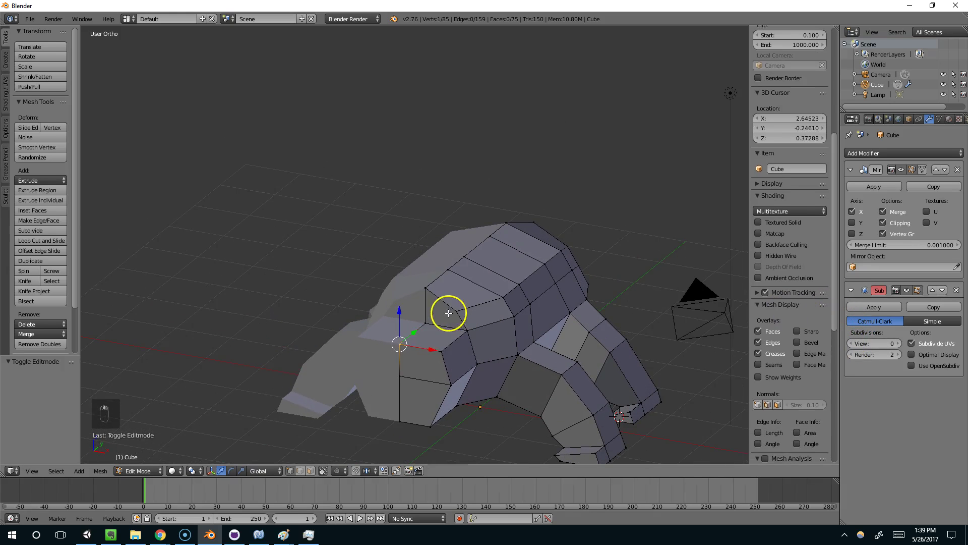
{"action": "key", "text": "ctrl+r"}
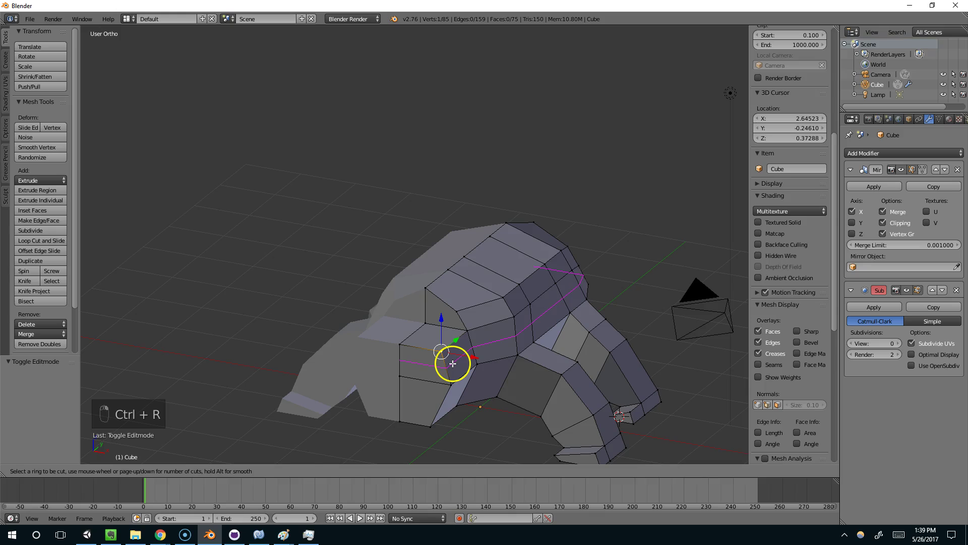
{"action": "right_click", "coordinate": [443, 354]}
{"action": "left_click_drag", "start_coordinate": [475, 358], "coordinate": [467, 358]}
{"action": "middle_click_drag", "start_coordinate": [467, 359], "coordinate": [432, 337]}
Add a lengthwise loop cut through the head and back, plus another loop cut across the side of the head
{"action": "key", "text": "ctrl+r"}
{"action": "right_click", "coordinate": [438, 338]}
{"action": "key", "text": "ctrl+r"}
{"action": "left_click", "coordinate": [424, 339]}
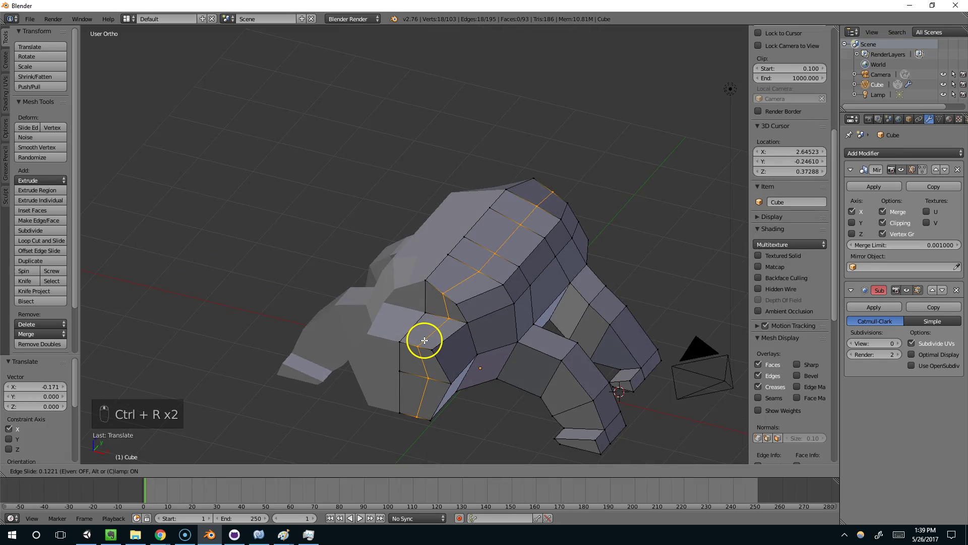
{"action": "left_click", "coordinate": [424, 341]}
{"action": "right_click", "coordinate": [425, 343]}
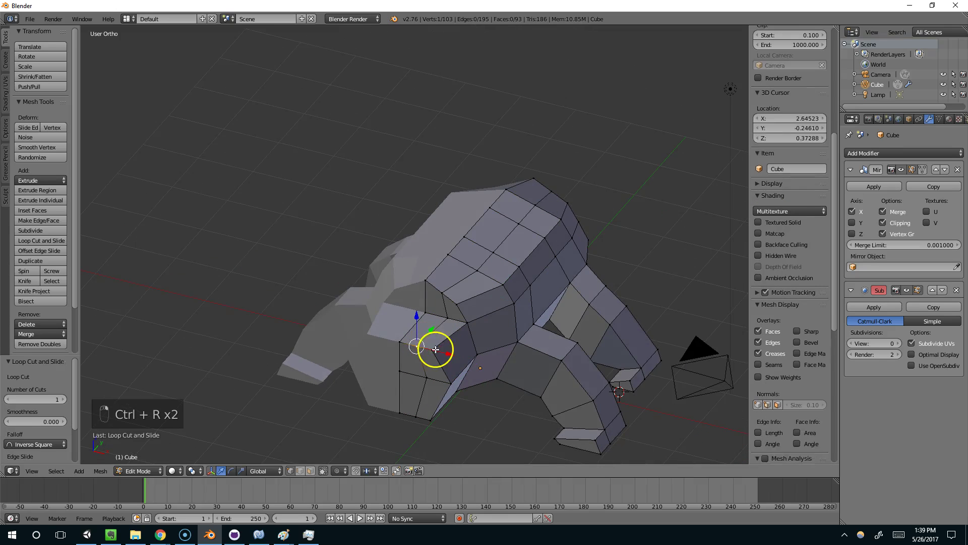
{"action": "key", "text": "ctrl+r"}
{"action": "left_click", "coordinate": [453, 346]}
{"action": "middle_click_drag", "start_coordinate": [452, 345], "coordinate": [494, 340]}
Extrude the rear face on top of the head into an ear, shift its tip -0.382 along Y and scale it to 0.439
{"action": "right_click", "coordinate": [468, 325]}
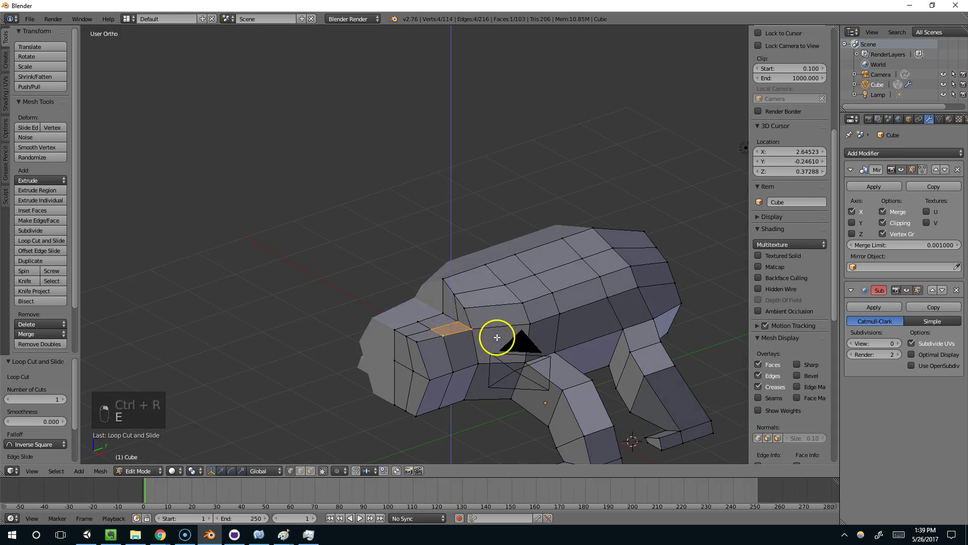
{"action": "key", "text": "e"}
{"action": "left_click_drag", "start_coordinate": [473, 296], "coordinate": [458, 300]}
{"action": "key", "text": "s"}
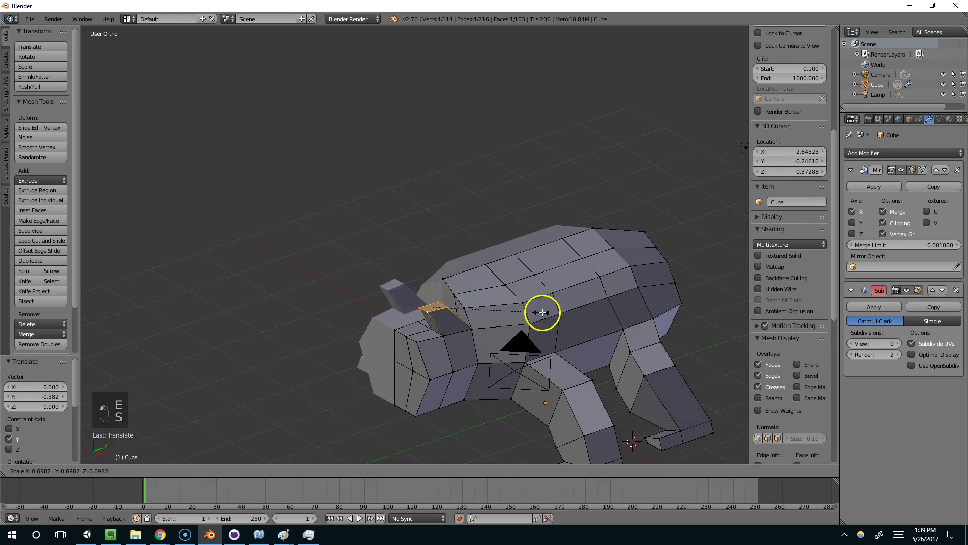
{"action": "left_click", "coordinate": [504, 307]}
Raise the Subdivision Surface viewport level to 2 and preview the smoothed mesh in Object Mode
{"action": "left_click", "coordinate": [897, 343]}
{"action": "left_click", "coordinate": [897, 343]}
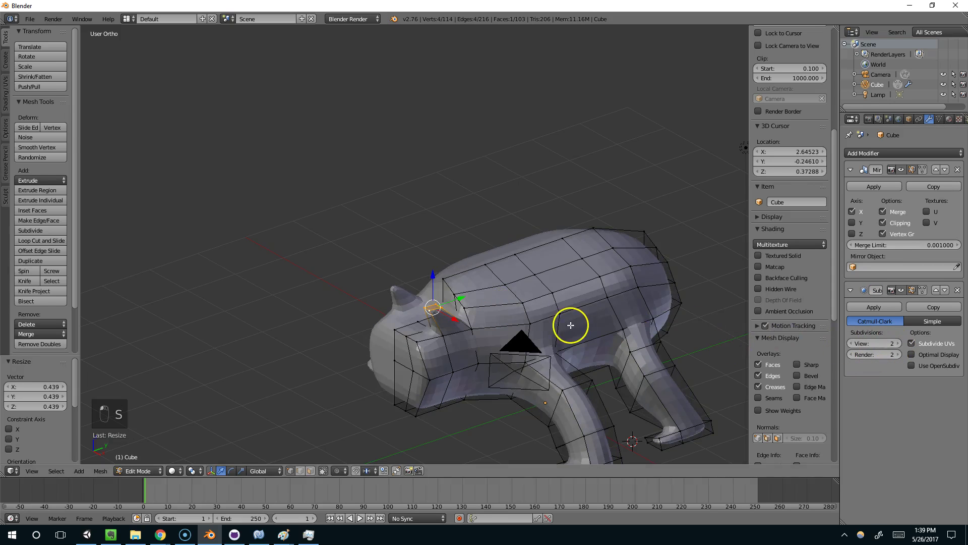
{"action": "key", "text": "Tab"}
{"action": "middle_click_drag", "start_coordinate": [617, 338], "coordinate": [523, 302]}
{"action": "key", "text": "Tab"}
Extrude two separate faces of the upper back outward into tall spikes
{"action": "scroll", "coordinate": [512, 287], "scroll_direction": "up", "scroll_amount": 3}
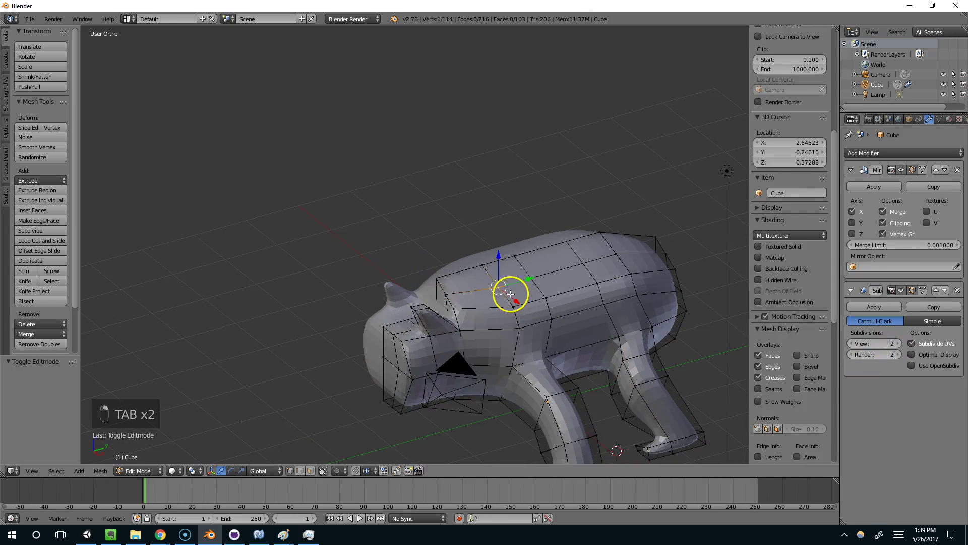
{"action": "key", "text": "e"}
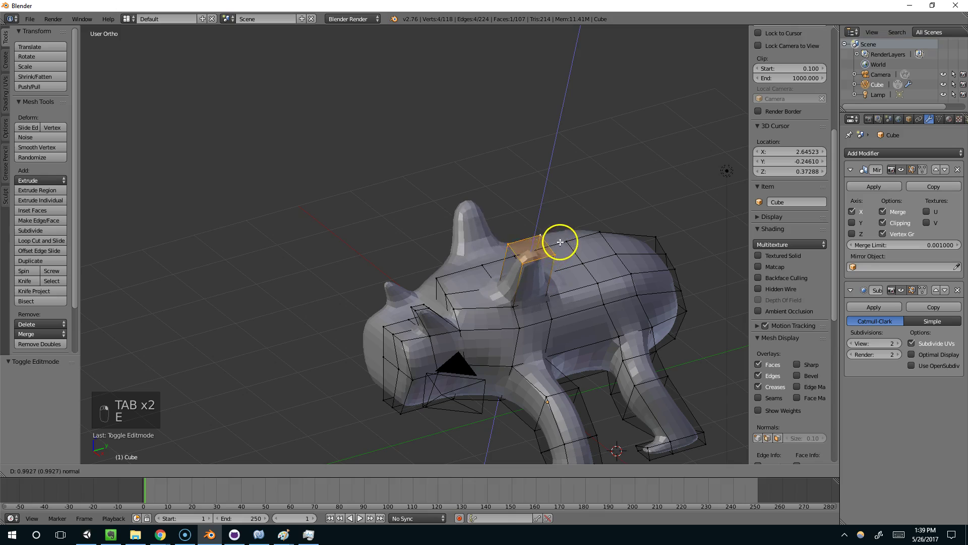
{"action": "left_click", "coordinate": [573, 201]}
{"action": "middle_click_drag", "start_coordinate": [572, 201], "coordinate": [680, 250]}
{"action": "right_click", "coordinate": [630, 255]}
{"action": "right_click", "coordinate": [625, 285], "text": "shift"}
{"action": "key", "text": "e"}
{"action": "left_click", "coordinate": [733, 158]}
Add a loop cut to the back and extrude a further face into a third spike
{"action": "middle_click_drag", "start_coordinate": [665, 286], "coordinate": [640, 272]}
{"action": "key", "text": "ctrl+r"}
{"action": "left_click", "coordinate": [575, 307]}
{"action": "left_click", "coordinate": [573, 305]}
{"action": "key", "text": "e"}
{"action": "left_click", "coordinate": [679, 216]}
{"action": "middle_click_drag", "start_coordinate": [679, 216], "coordinate": [592, 297]}
Inspect the overall shape of the spiked creature in Object Mode from a distance and from several angles
{"action": "middle_click_drag", "start_coordinate": [619, 198], "coordinate": [544, 387]}
{"action": "key", "text": "Tab"}
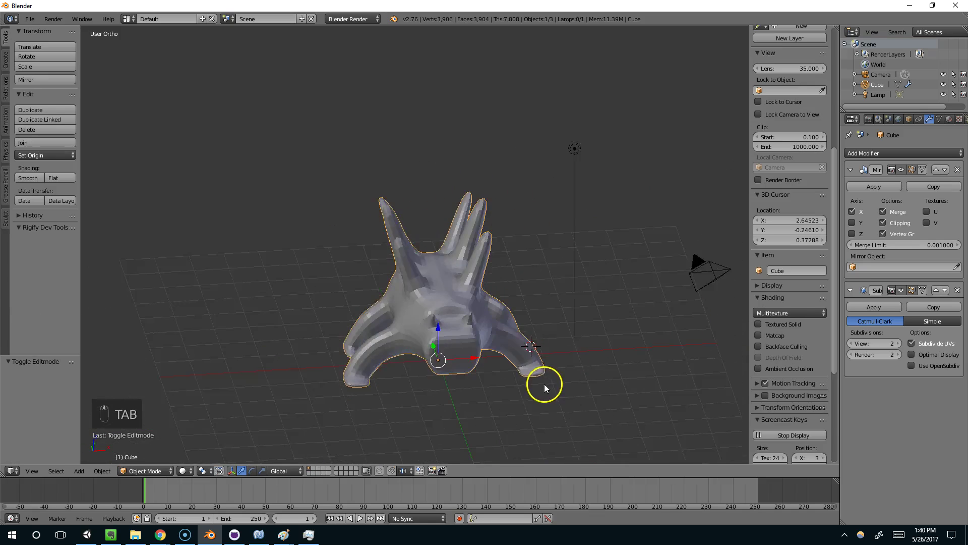
{"action": "scroll", "coordinate": [492, 314], "scroll_direction": "down", "scroll_amount": 6}
{"action": "key", "text": "Tab"}
{"action": "key", "text": "Tab"}
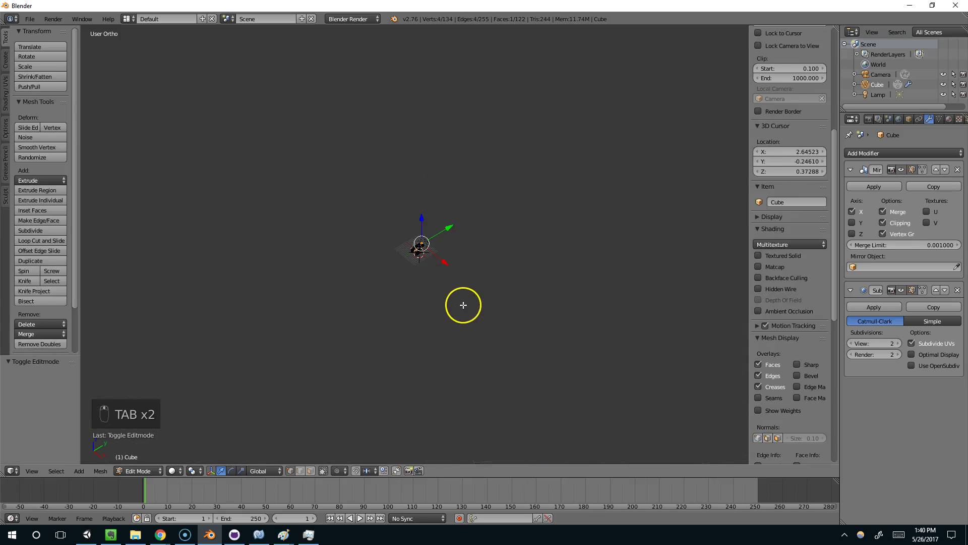
{"action": "scroll", "coordinate": [460, 299], "scroll_direction": "up", "scroll_amount": 4}
{"action": "scroll", "coordinate": [475, 299], "scroll_direction": "up", "scroll_amount": 8}
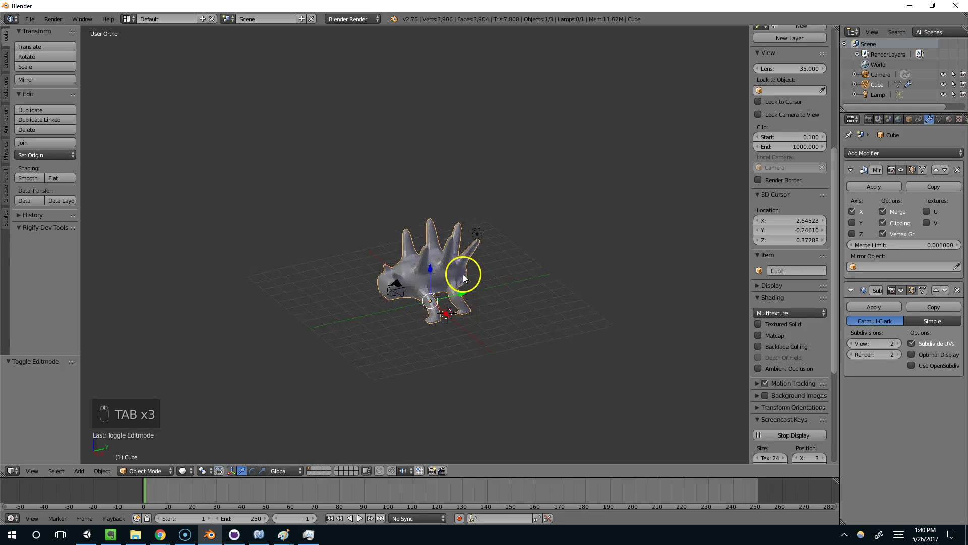
{"action": "middle_click_drag", "start_coordinate": [489, 283], "coordinate": [430, 305]}
{"action": "key", "text": "Tab"}
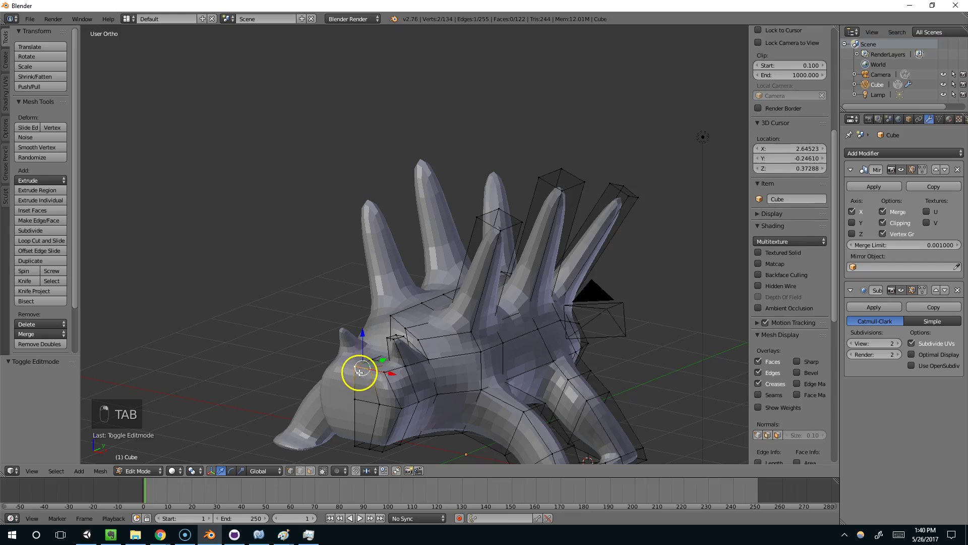
{"action": "middle_click_drag", "start_coordinate": [361, 367], "coordinate": [391, 350]}
{"action": "right_click_drag", "start_coordinate": [391, 350], "coordinate": [353, 393]}
{"action": "key", "text": "ctrl+z"}
{"action": "key", "text": "Tab"}
{"action": "key", "text": "Tab"}
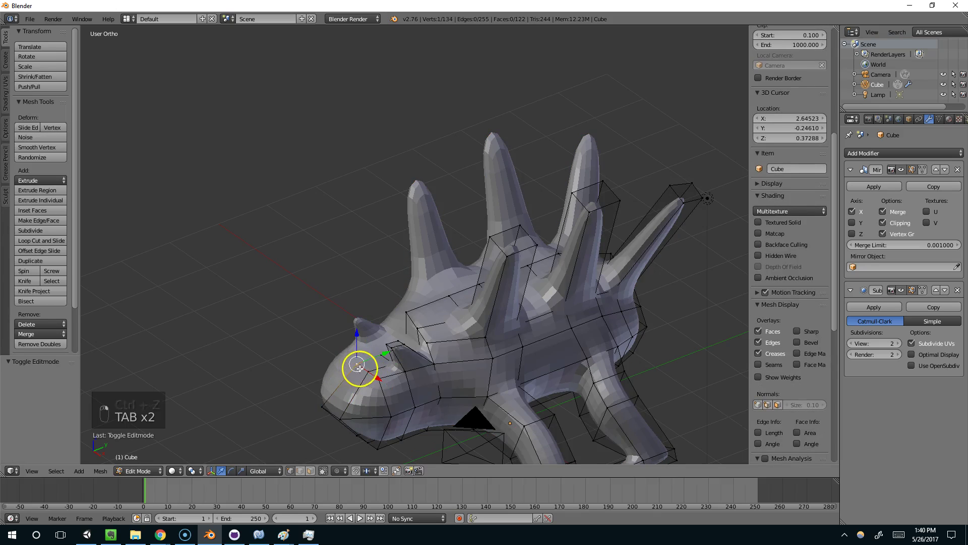
Select vertices on top of the head near the mirror line and shift them -0.074 along Y
{"action": "right_click", "coordinate": [359, 339], "text": "shift"}
{"action": "right_click_drag", "start_coordinate": [359, 339], "coordinate": [367, 346]}
{"action": "mouse_move", "coordinate": [368, 346]}
{"action": "middle_mouse_down"}
{"action": "mouse_move", "coordinate": [391, 363]}
{"action": "mouse_move", "coordinate": [357, 352]}
{"action": "middle_mouse_up"}
Select the face on top of the head beside the mirror line, extrude it and scale the new face
{"action": "right_click", "coordinate": [339, 352], "text": "shift"}
{"action": "right_click", "coordinate": [363, 371], "text": "shift"}
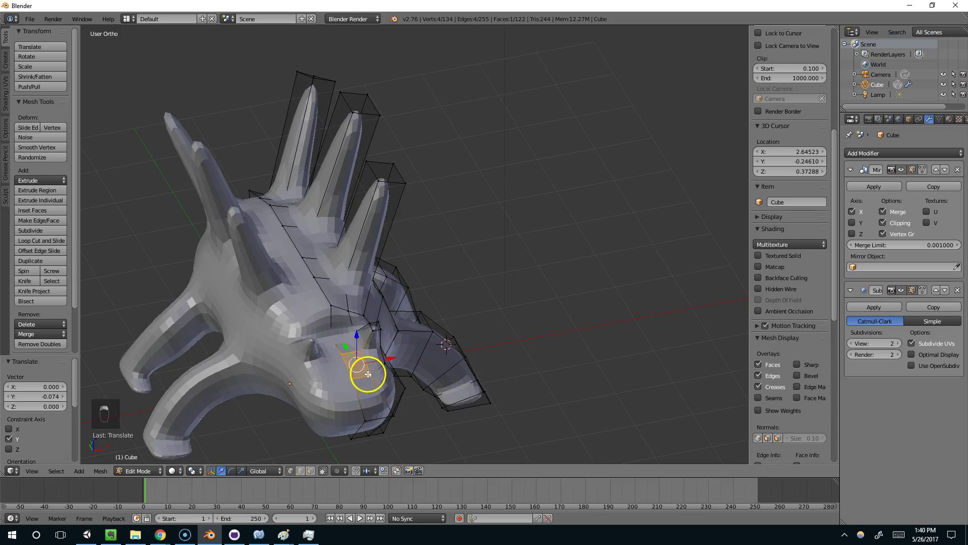
{"action": "scroll", "coordinate": [363, 372], "scroll_direction": "up", "scroll_amount": 3}
{"action": "key", "text": "e"}
{"action": "left_click", "coordinate": [471, 349]}
{"action": "middle_click_drag", "start_coordinate": [471, 349], "coordinate": [378, 351]}
{"action": "key", "text": "s"}
{"action": "left_click", "coordinate": [466, 350]}
Move the extruded head face along Y and along Z to position it
{"action": "key", "text": "g"}
{"action": "key", "text": "y"}
{"action": "left_click", "coordinate": [330, 342]}
{"action": "key", "text": "g"}
{"action": "key", "text": "z"}
{"action": "left_click", "coordinate": [331, 335]}
{"action": "key", "text": "Tab"}
{"action": "middle_click_drag", "start_coordinate": [331, 335], "coordinate": [536, 363]}
{"action": "key", "text": "Tab"}
Rescale the extruded face on the head, constraining the scaling to one axis
{"action": "key", "text": "s"}
{"action": "right_click", "coordinate": [495, 368]}
{"action": "key", "text": "s"}
{"action": "middle_click", "coordinate": [537, 363]}
{"action": "left_click", "coordinate": [451, 327]}
Inspect the reshaped head and the whole creature from the front, side and rear
{"action": "key", "text": "Tab"}
{"action": "middle_click_drag", "start_coordinate": [451, 328], "coordinate": [493, 328]}
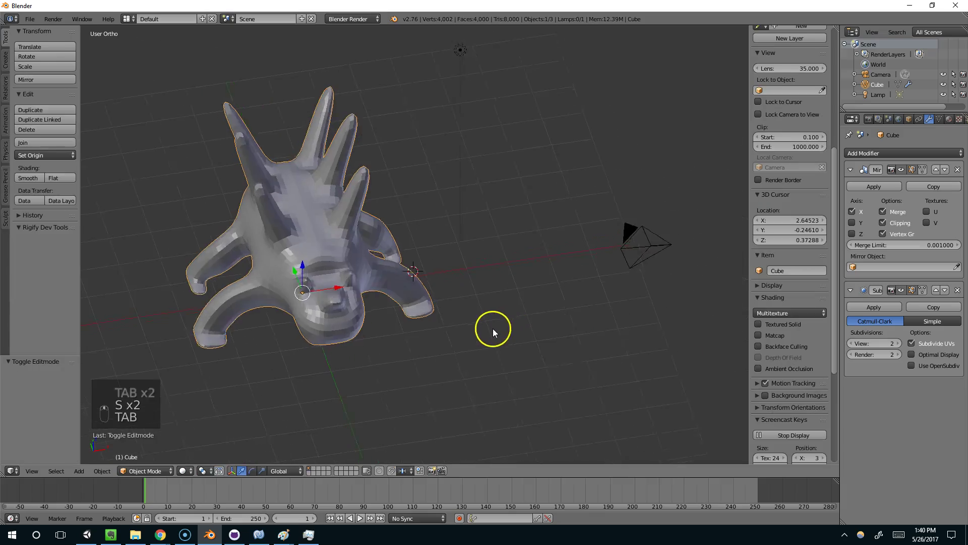
{"action": "scroll", "coordinate": [495, 326], "scroll_direction": "up", "scroll_amount": 4}
{"action": "key", "text": "Tab"}
{"action": "middle_click_drag", "start_coordinate": [417, 322], "coordinate": [277, 320]}
{"action": "key", "text": "Tab"}
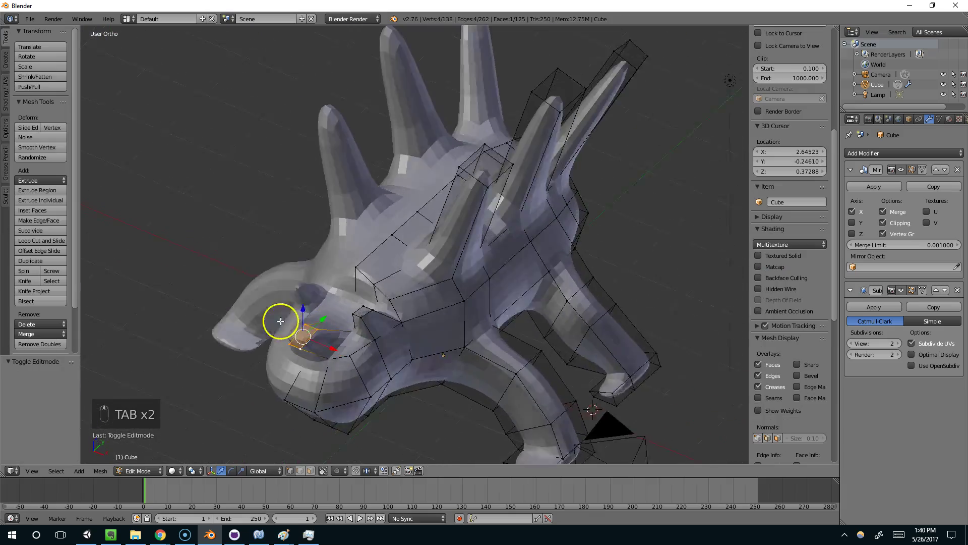
{"action": "scroll", "coordinate": [504, 364], "scroll_direction": "down", "scroll_amount": 3}
{"action": "middle_click_drag", "start_coordinate": [542, 367], "coordinate": [443, 345]}
{"action": "key", "text": "Tab"}
{"action": "scroll", "coordinate": [443, 346], "scroll_direction": "up", "scroll_amount": 2}
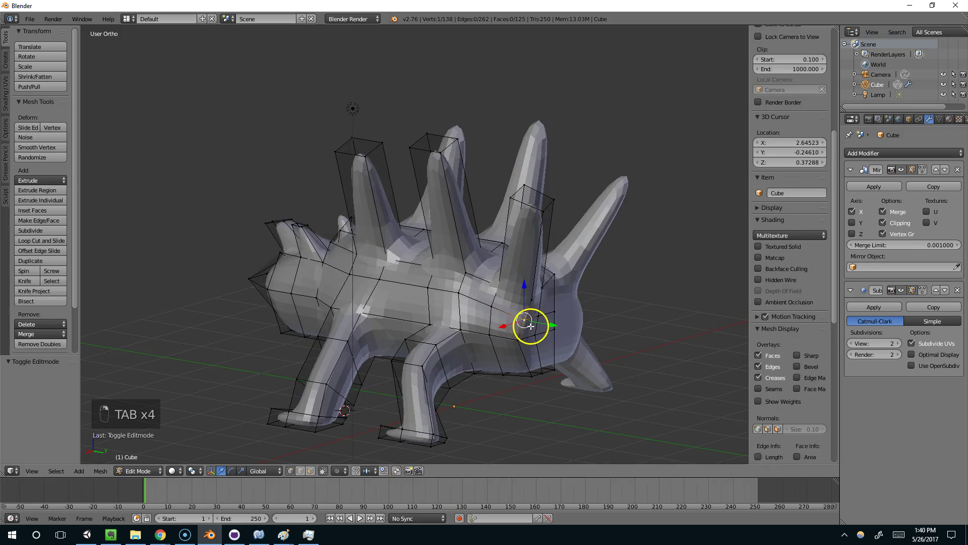
Extrude the faces at the creature's rear backwards into a short tail and scale down its end
{"action": "middle_click_drag", "start_coordinate": [555, 366], "coordinate": [599, 385]}
{"action": "key", "text": "e"}
{"action": "left_click", "coordinate": [676, 373]}
{"action": "key", "text": "Tab"}
{"action": "key", "text": "Tab"}
{"action": "middle_click_drag", "start_coordinate": [659, 359], "coordinate": [605, 352]}
{"action": "key", "text": "s"}
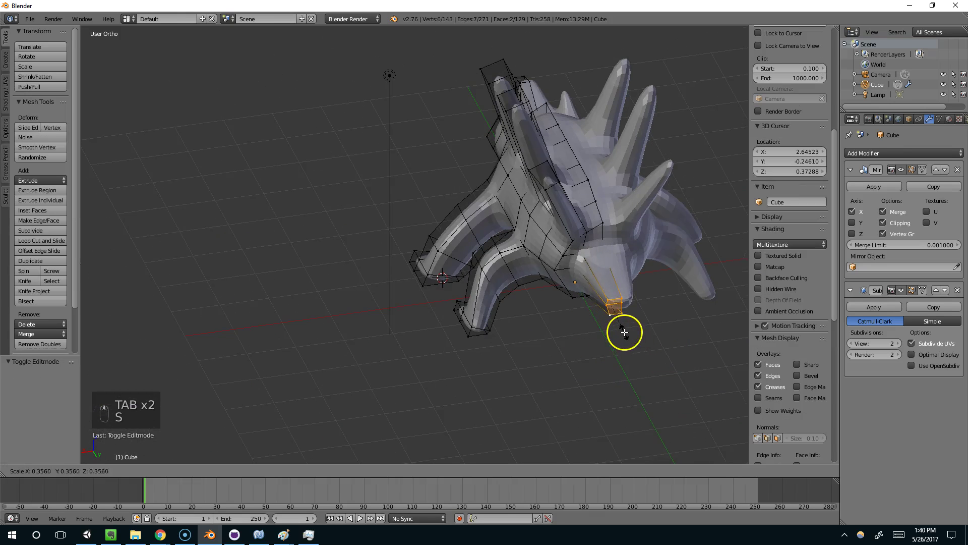
{"action": "left_click", "coordinate": [641, 340]}
Move the end of the tail along X to the mirror line and rescale it
{"action": "key", "text": "g"}
{"action": "key", "text": "x"}
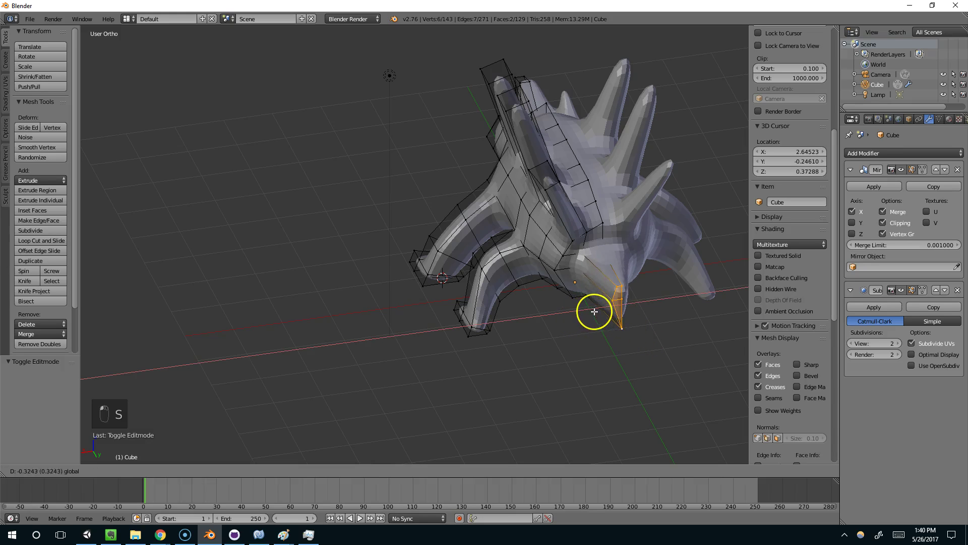
{"action": "left_click", "coordinate": [587, 312]}
{"action": "key", "text": "s"}
{"action": "left_click", "coordinate": [635, 326]}
Add a loop cut around the base of the tail, scale the new loop and check the creature's shape
{"action": "middle_click_drag", "start_coordinate": [635, 326], "coordinate": [595, 317]}
{"action": "key", "text": "ctrl+r"}
{"action": "left_click", "coordinate": [601, 298]}
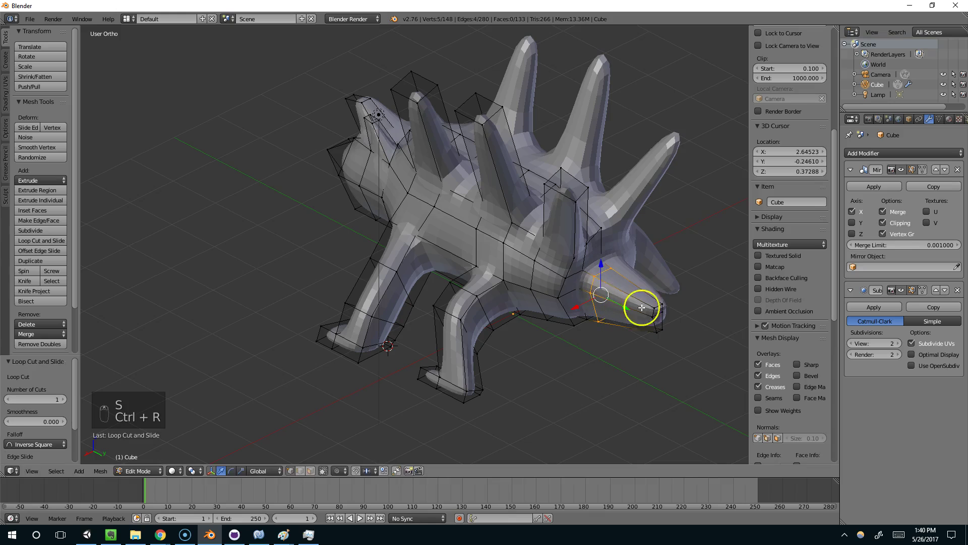
{"action": "key", "text": "s"}
{"action": "left_click", "coordinate": [671, 315]}
{"action": "middle_click_drag", "start_coordinate": [670, 315], "coordinate": [509, 335]}
{"action": "key", "text": "Tab"}
{"action": "key", "text": "Tab"}
{"action": "key", "text": "Tab"}
Start saving the project as a new file and create a folder named Enemies inside the Models directory
{"action": "key", "text": "ctrl+shift+s"}
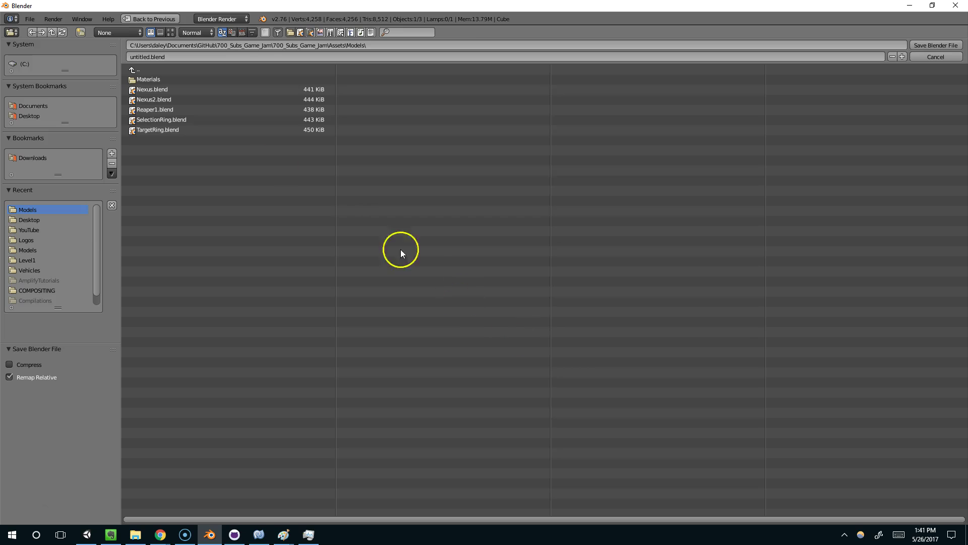
{"action": "left_click", "coordinate": [217, 57]}
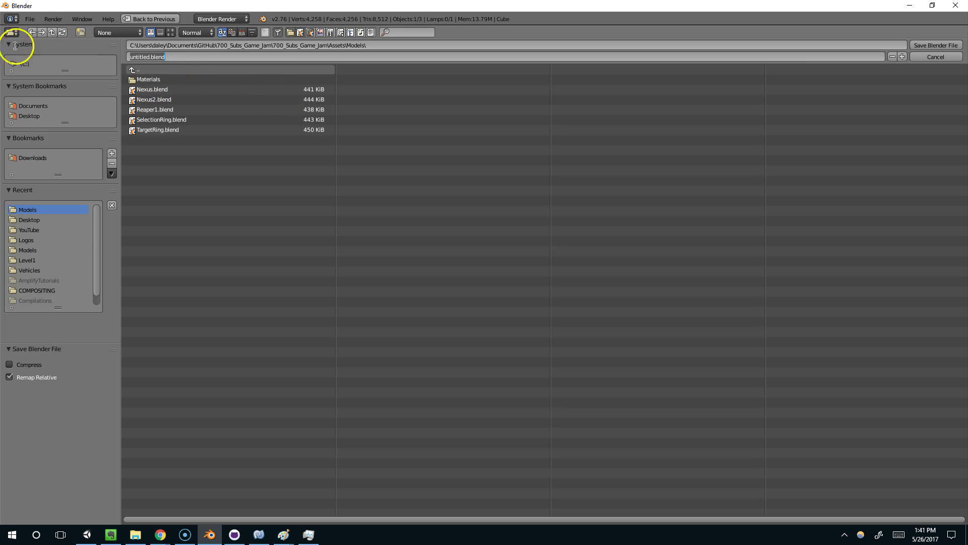
{"action": "left_click", "coordinate": [80, 32]}
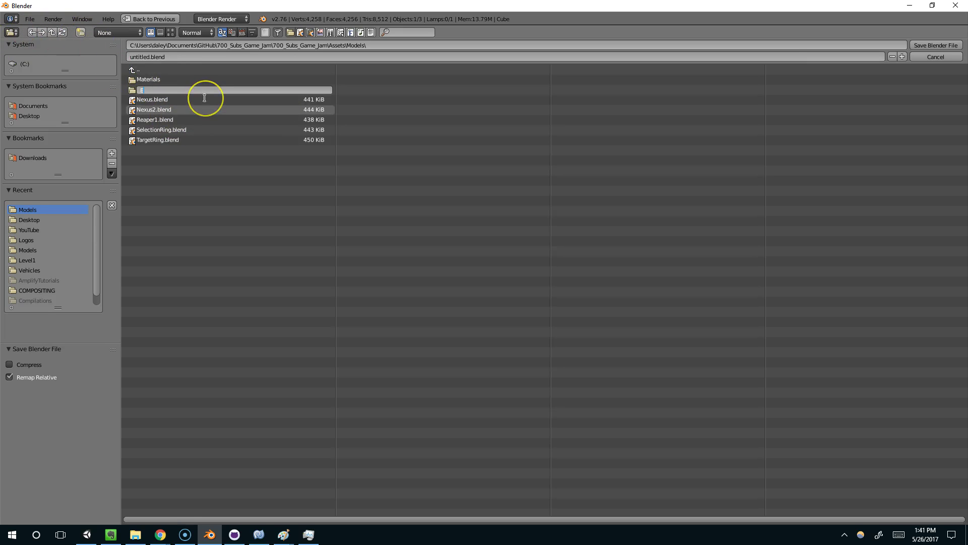
{"action": "type", "text": "Enemies"}
{"action": "key", "text": "Return"}
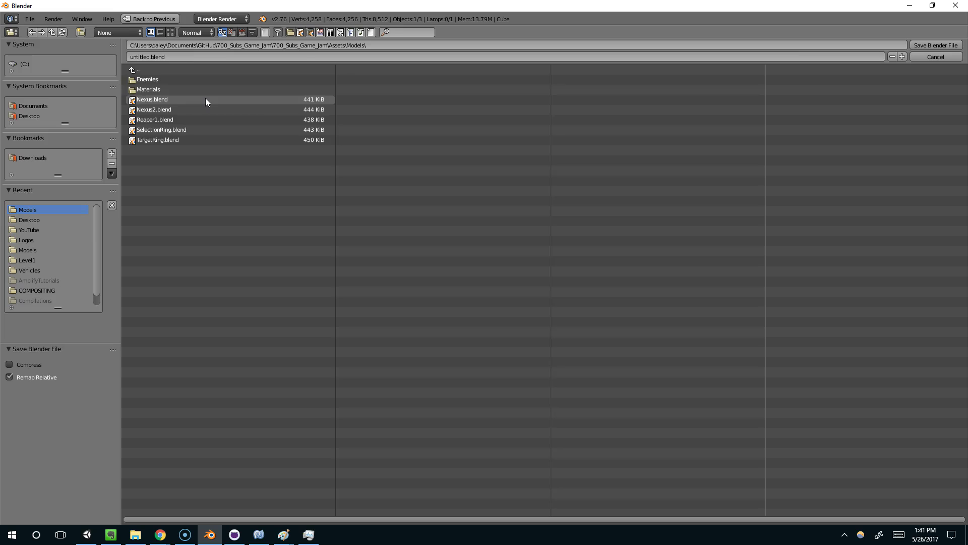
Save the project as Spiker in the Enemies folder
{"action": "left_click", "coordinate": [170, 76]}
{"action": "left_click", "coordinate": [196, 58]}
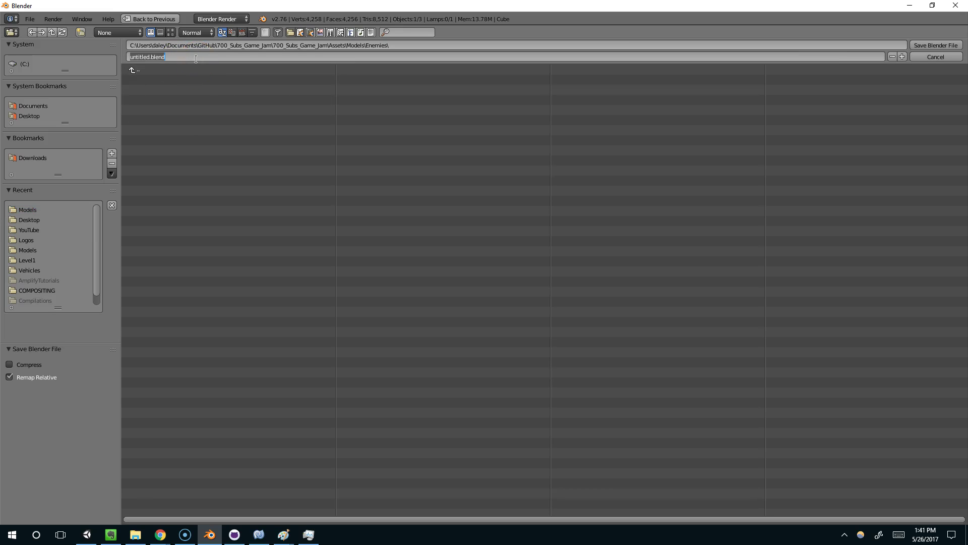
{"action": "type", "text": "Spiker"}
{"action": "key", "text": "Return"}
{"action": "key", "text": "Return"}
Select the tip face of the front back spike and scale it to about 0.488
{"action": "key", "text": "Tab"}
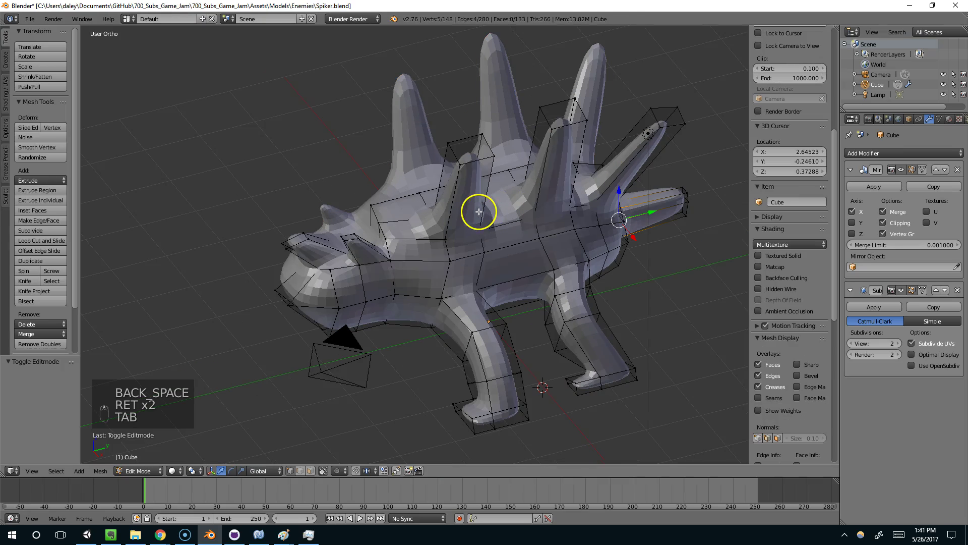
{"action": "right_click", "coordinate": [443, 137]}
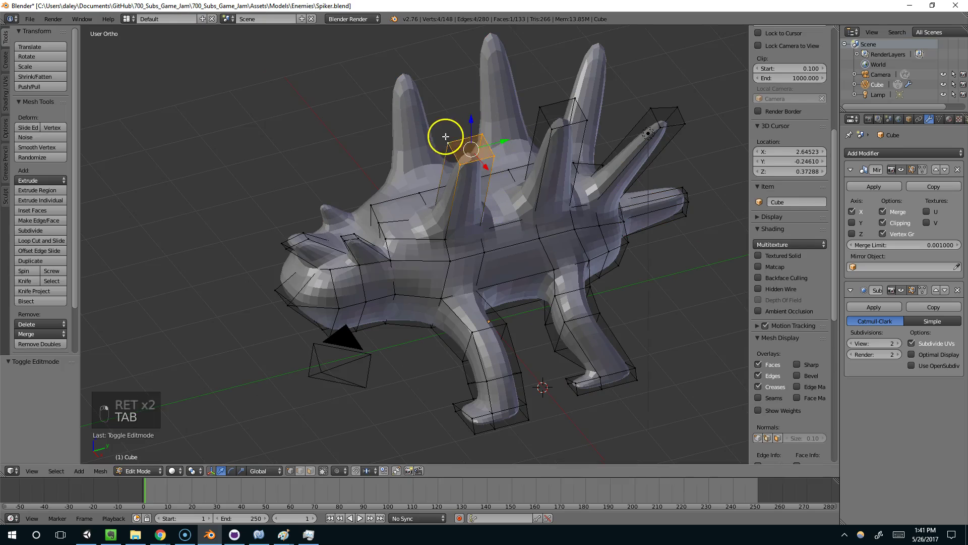
{"action": "key", "text": "s"}
{"action": "left_click", "coordinate": [539, 172]}
Select the tip face of the middle back spike and scale it to about 0.4
{"action": "right_click", "coordinate": [557, 123]}
{"action": "right_click", "coordinate": [567, 98], "text": "shift"}
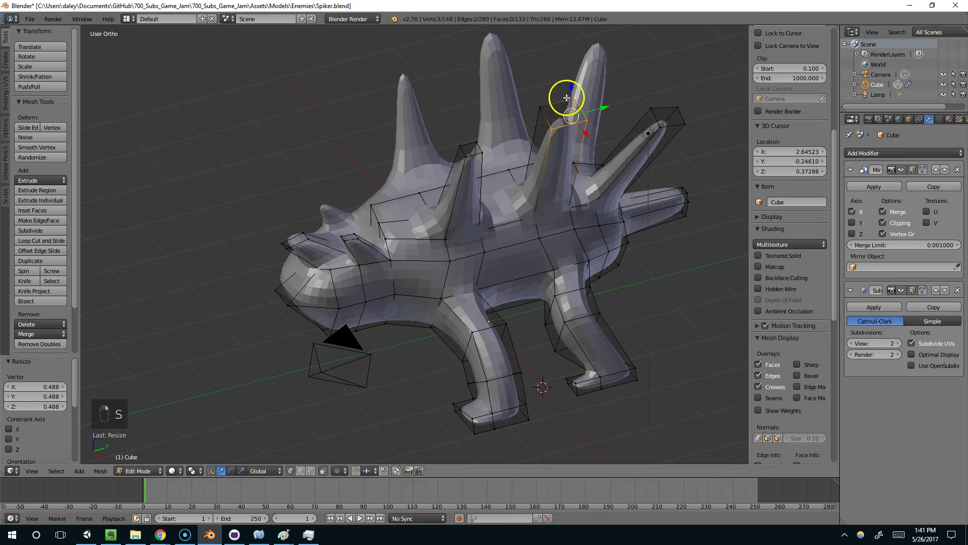
{"action": "key", "text": "s"}
{"action": "left_click", "coordinate": [612, 132]}
Select the tip face of the rear back spike and scale it to about 0.492
{"action": "right_click", "coordinate": [644, 143]}
{"action": "middle_click_drag", "start_coordinate": [644, 142], "coordinate": [540, 149]}
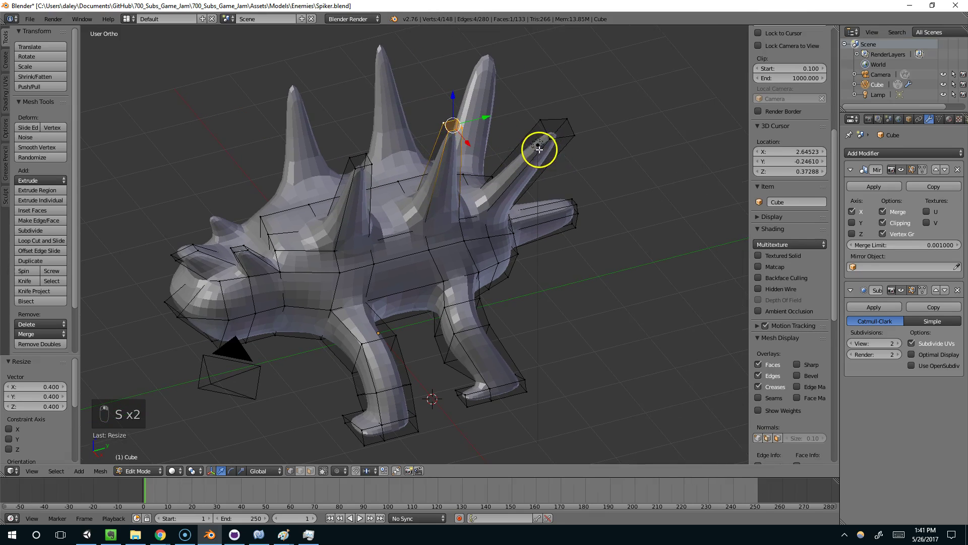
{"action": "key", "text": "s"}
{"action": "left_click", "coordinate": [644, 169]}
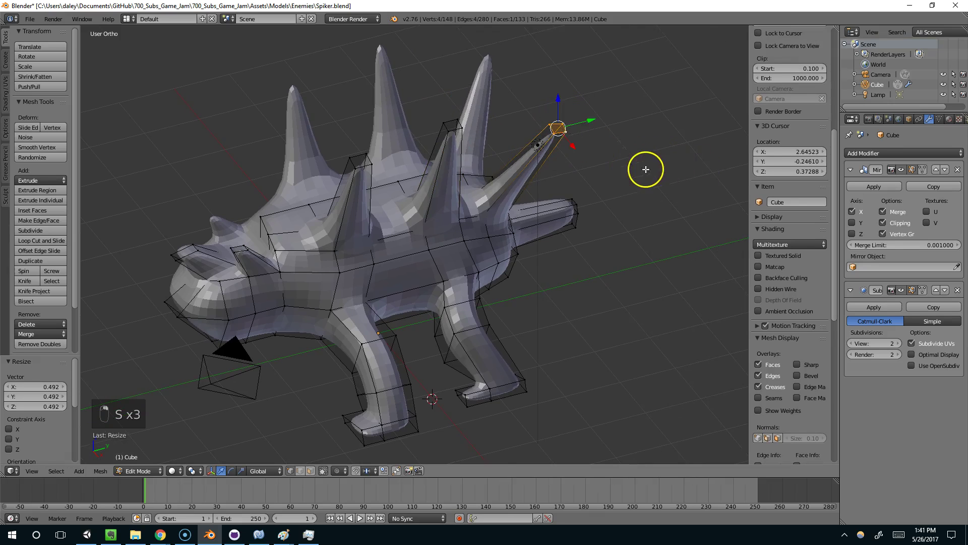
Select the vertices at the end of the tail and move them along Z
{"action": "middle_click_drag", "start_coordinate": [644, 168], "coordinate": [658, 250]}
{"action": "right_click", "coordinate": [645, 274], "text": "shift"}
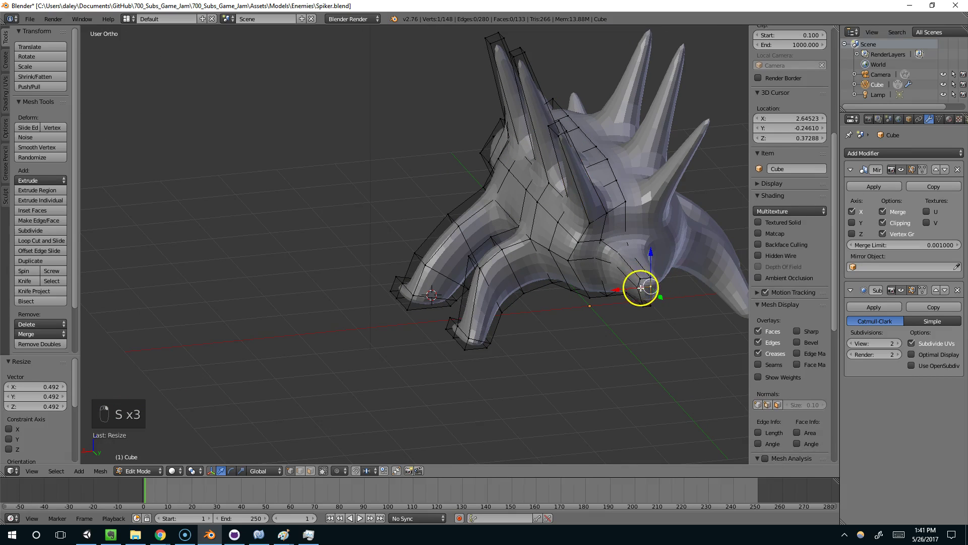
{"action": "right_click", "coordinate": [634, 263], "text": "shift"}
{"action": "key", "text": "g"}
{"action": "key", "text": "z"}
{"action": "left_click", "coordinate": [649, 262]}
Add a loop cut around the tail near its base and scale the new loop to about 0.668
{"action": "middle_click_drag", "start_coordinate": [648, 262], "coordinate": [585, 288]}
{"action": "key", "text": "ctrl+r"}
{"action": "left_click", "coordinate": [573, 280]}
{"action": "key", "text": "s"}
{"action": "left_click", "coordinate": [653, 263]}
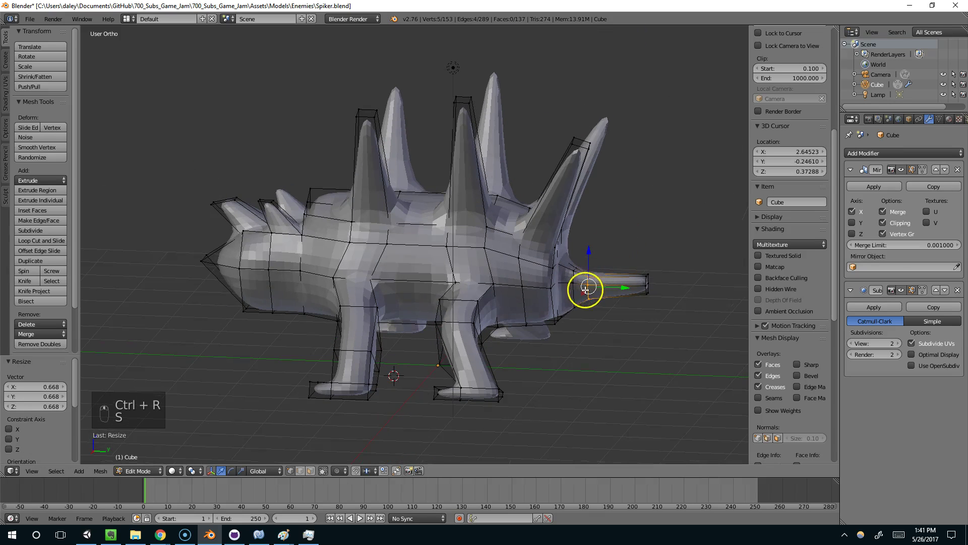
Scale the edge loop where the tail meets the body to about 0.608 along Z and shift it along Z
{"action": "key", "text": "s"}
{"action": "left_click", "coordinate": [575, 248]}
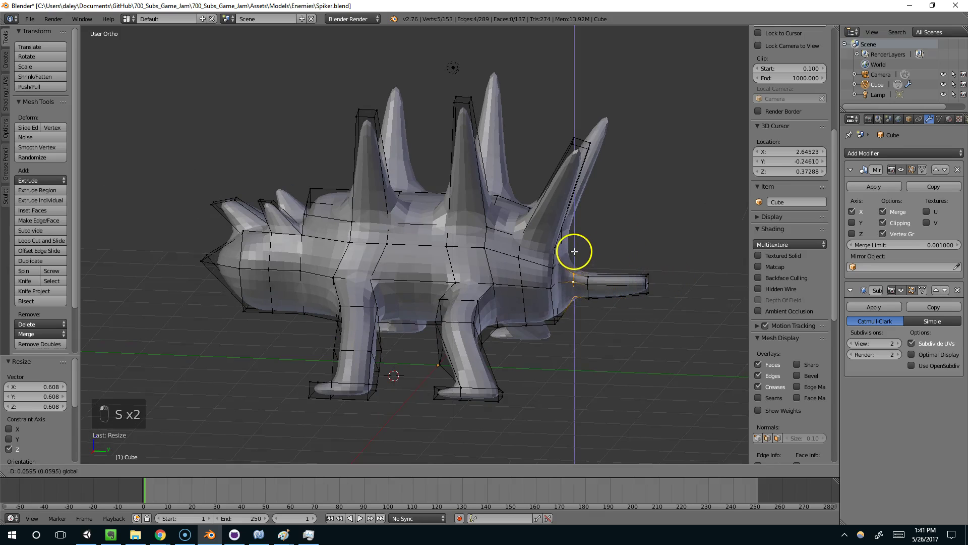
{"action": "key", "text": "Tab"}
{"action": "middle_click_drag", "start_coordinate": [660, 260], "coordinate": [590, 313]}
Enlarge the tail's base loop by about 2.039 and the neighbouring tail loop by about 1.665
{"action": "key", "text": "Tab"}
{"action": "key", "text": "s"}
{"action": "left_click", "coordinate": [693, 273]}
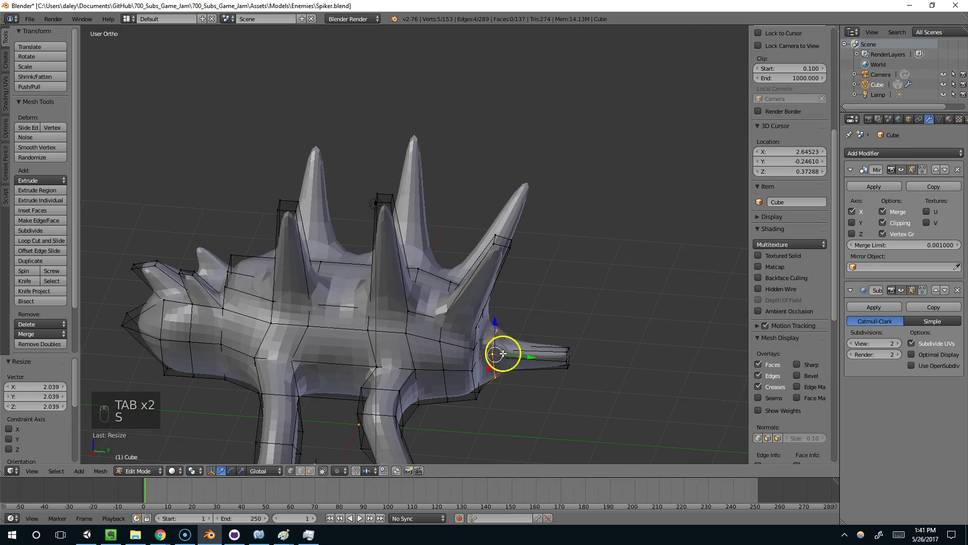
{"action": "key", "text": "s"}
{"action": "left_click", "coordinate": [640, 336]}
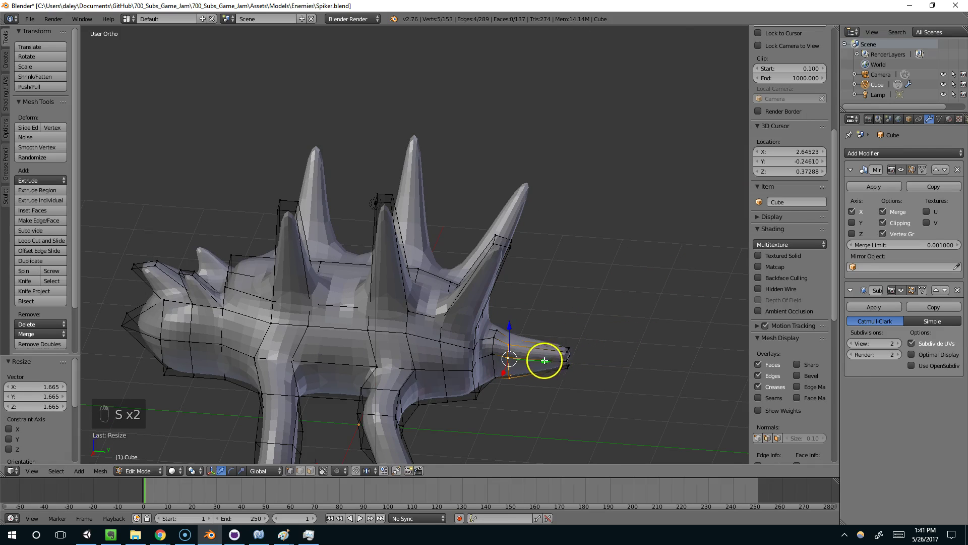
Add a loop cut around the tail close to its end
{"action": "middle_click_drag", "start_coordinate": [567, 355], "coordinate": [589, 339]}
{"action": "key", "text": "ctrl+r"}
{"action": "left_click", "coordinate": [567, 352]}
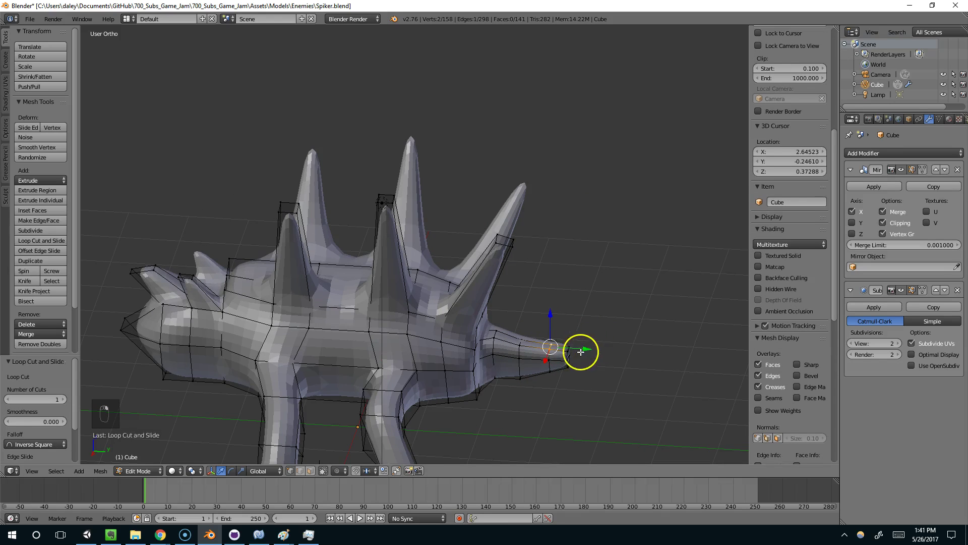
Extrude the top face at the tail's end upwards into a spike and scale down its tip
{"action": "key", "text": "e"}
{"action": "middle_click_drag", "start_coordinate": [604, 296], "coordinate": [614, 313]}
{"action": "left_click", "coordinate": [616, 313]}
{"action": "key", "text": "s"}
{"action": "left_click", "coordinate": [595, 337]}
{"action": "key", "text": "Tab"}
{"action": "scroll", "coordinate": [570, 350], "scroll_direction": "down", "scroll_amount": 2}
{"action": "middle_click_drag", "start_coordinate": [570, 350], "coordinate": [415, 255]}
{"action": "key", "text": "Tab"}
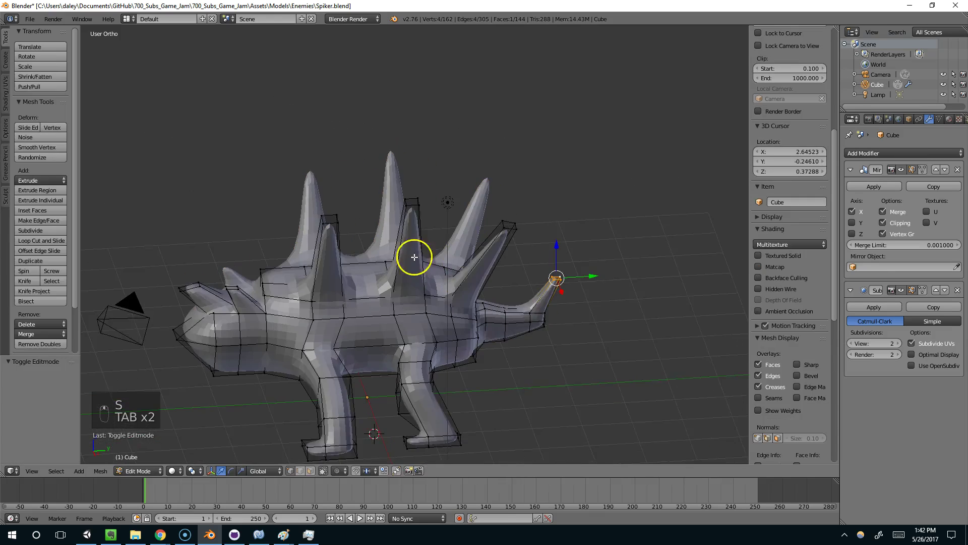
Add a loop cut around the middle back spike just below its tip
{"action": "scroll", "coordinate": [415, 255], "scroll_direction": "up", "scroll_amount": 2}
{"action": "key", "text": "ctrl+r"}
{"action": "left_click", "coordinate": [422, 216]}
{"action": "left_click", "coordinate": [423, 214]}
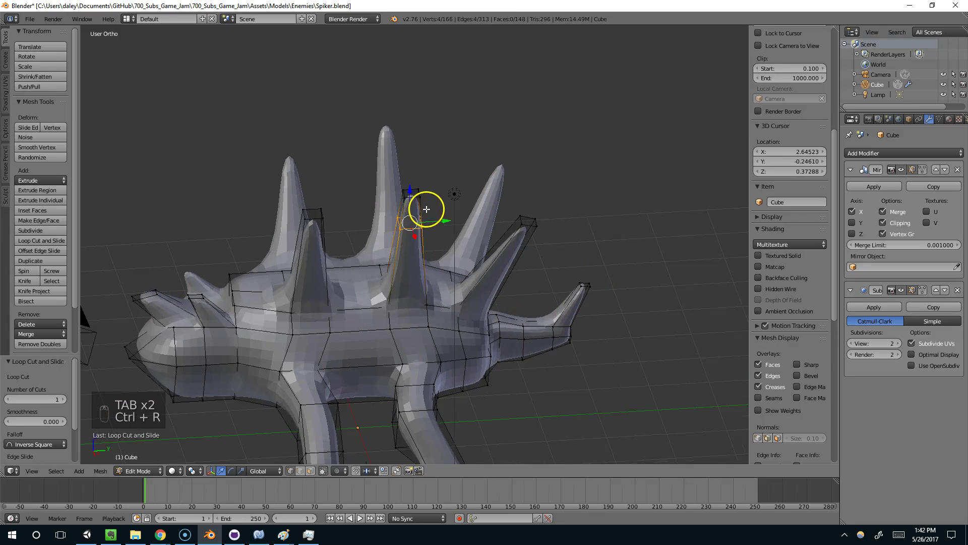
Extrude the front face near the middle spike's tip forwards, scale it down and raise it about 0.555 along Z
{"action": "middle_click_drag", "start_coordinate": [428, 207], "coordinate": [413, 207]}
{"action": "right_click", "coordinate": [401, 222]}
{"action": "right_click", "coordinate": [396, 221], "text": "ctrl"}
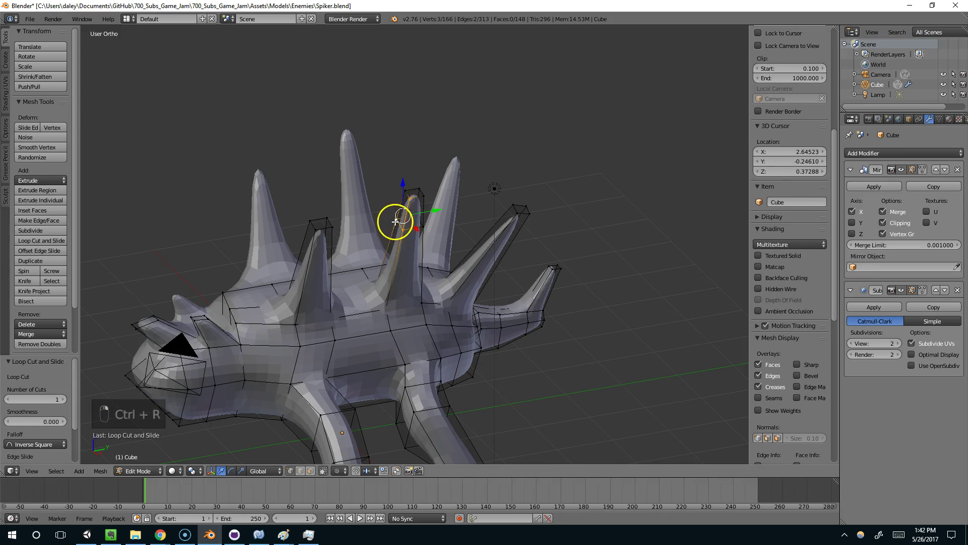
{"action": "key", "text": "e"}
{"action": "left_click", "coordinate": [476, 200]}
{"action": "key", "text": "s"}
{"action": "left_click", "coordinate": [435, 209]}
{"action": "left_click_drag", "start_coordinate": [393, 180], "coordinate": [382, 147]}
Add a loop cut below the front back spike's tip and extrude its front face into a forward-pointing hook
{"action": "key", "text": "ctrl+r"}
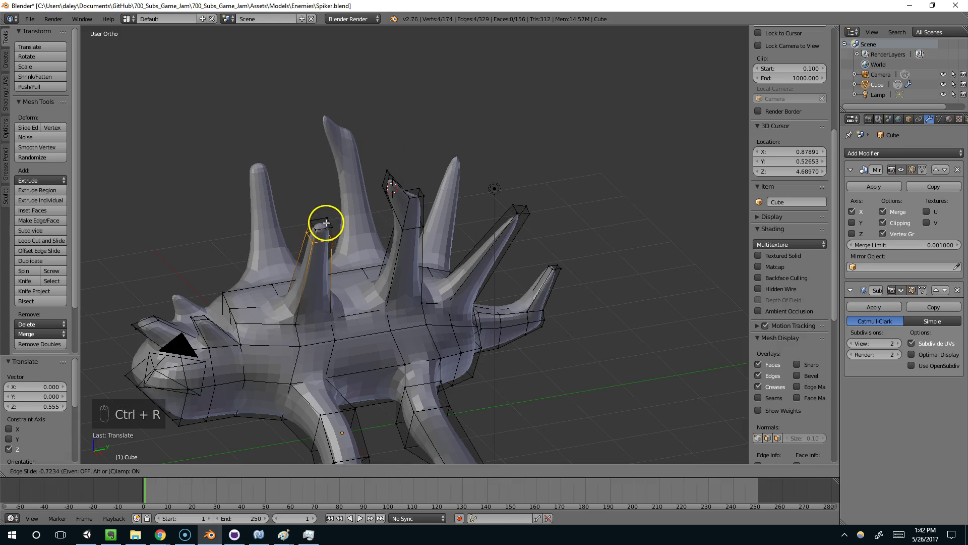
{"action": "left_click", "coordinate": [315, 232]}
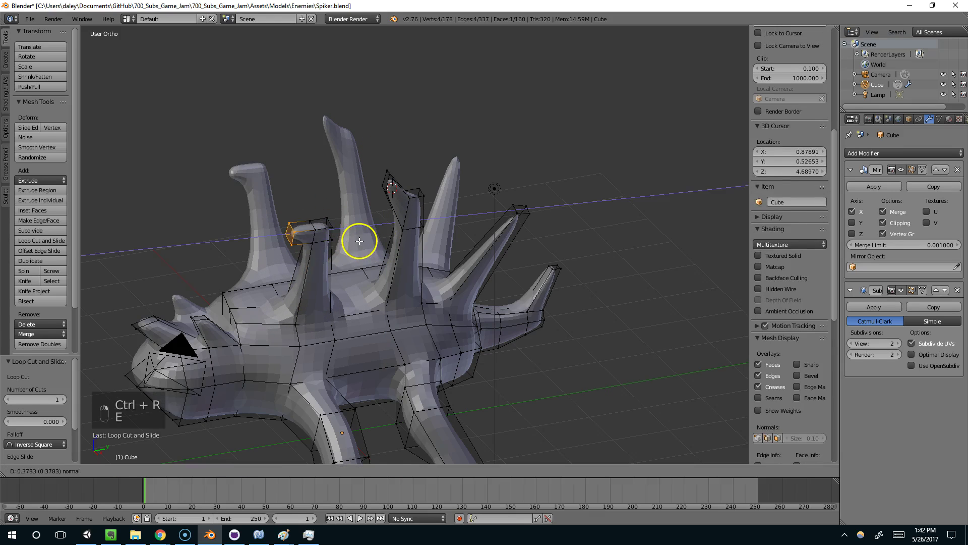
{"action": "key", "text": "e"}
{"action": "left_click", "coordinate": [300, 186]}
{"action": "key", "text": "Tab"}
{"action": "middle_click_drag", "start_coordinate": [453, 246], "coordinate": [432, 256]}
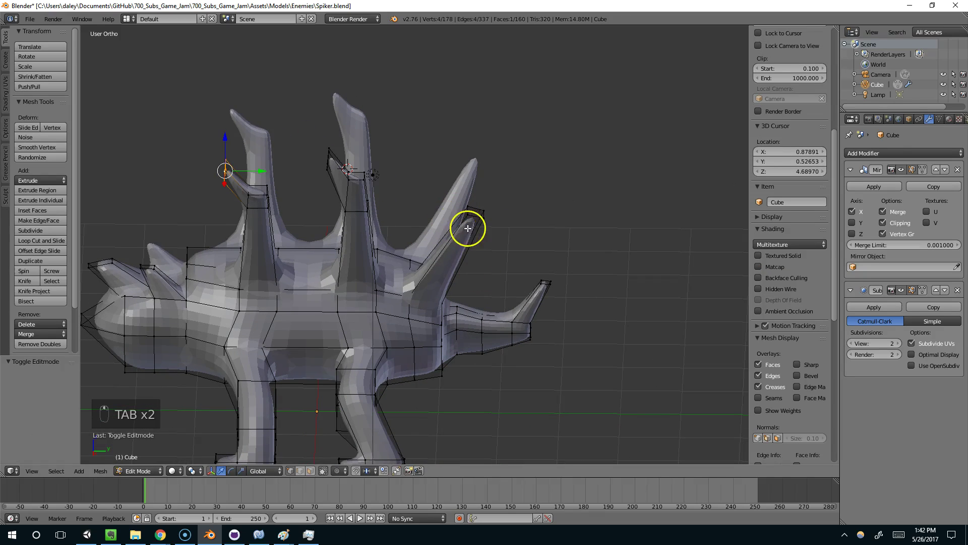
Add a loop cut below the rear back spike's tip and extrude the front face above it forwards
{"action": "key", "text": "ctrl+r"}
{"action": "left_click", "coordinate": [483, 217]}
{"action": "middle_click_drag", "start_coordinate": [484, 216], "coordinate": [471, 219]}
{"action": "left_click", "coordinate": [454, 217]}
{"action": "key", "text": "e"}
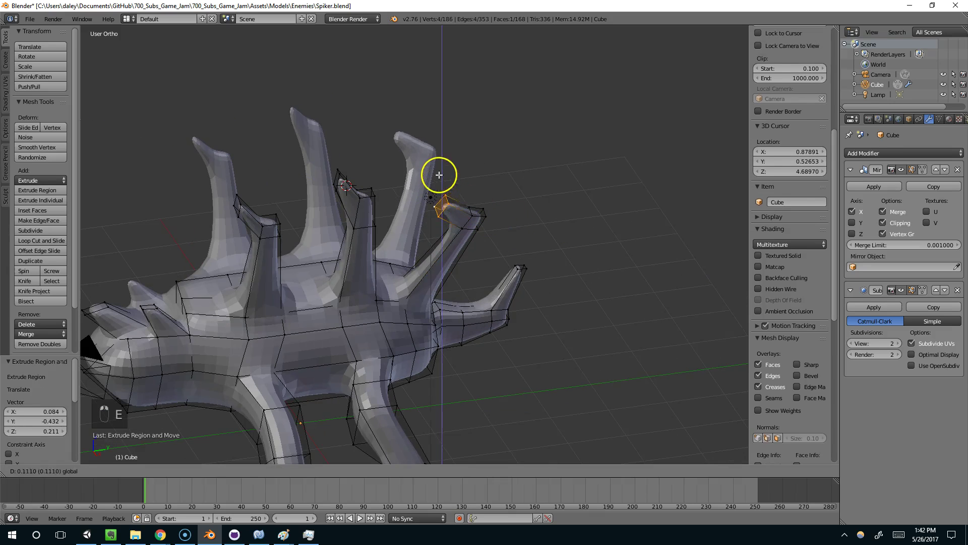
Raise the rear spike's extruded hook face along Z and scale it down
{"action": "left_click", "coordinate": [439, 175]}
{"action": "key", "text": "s"}
{"action": "left_click", "coordinate": [510, 210]}
{"action": "key", "text": "Tab"}
{"action": "scroll", "coordinate": [501, 293], "scroll_direction": "down", "scroll_amount": 4}
{"action": "middle_click_drag", "start_coordinate": [500, 293], "coordinate": [231, 283]}
Select the tip face of the side horn on the head and scale it down
{"action": "key", "text": "Tab"}
{"action": "scroll", "coordinate": [389, 301], "scroll_direction": "up", "scroll_amount": 3}
{"action": "right_click", "coordinate": [356, 297]}
{"action": "key", "text": "s"}
{"action": "left_click", "coordinate": [554, 334]}
{"action": "key", "text": "Tab"}
{"action": "middle_click_drag", "start_coordinate": [346, 299], "coordinate": [432, 353]}
{"action": "key", "text": "Tab"}
Select the end face of the head's front protrusion near the mirror line and flatten it along Z
{"action": "right_click", "coordinate": [442, 371]}
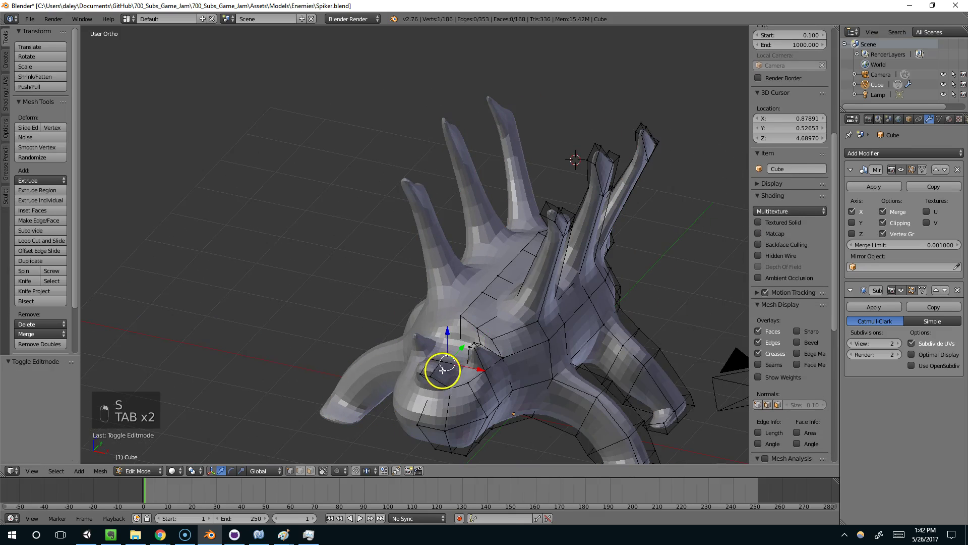
{"action": "right_click", "coordinate": [469, 373]}
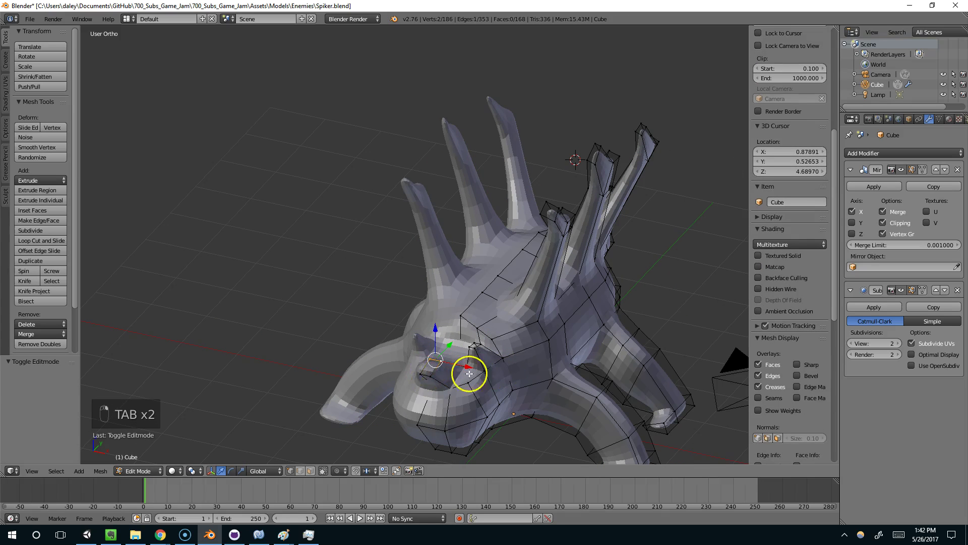
{"action": "right_click", "coordinate": [424, 374], "text": "shift"}
{"action": "key", "text": "s"}
{"action": "key", "text": "z"}
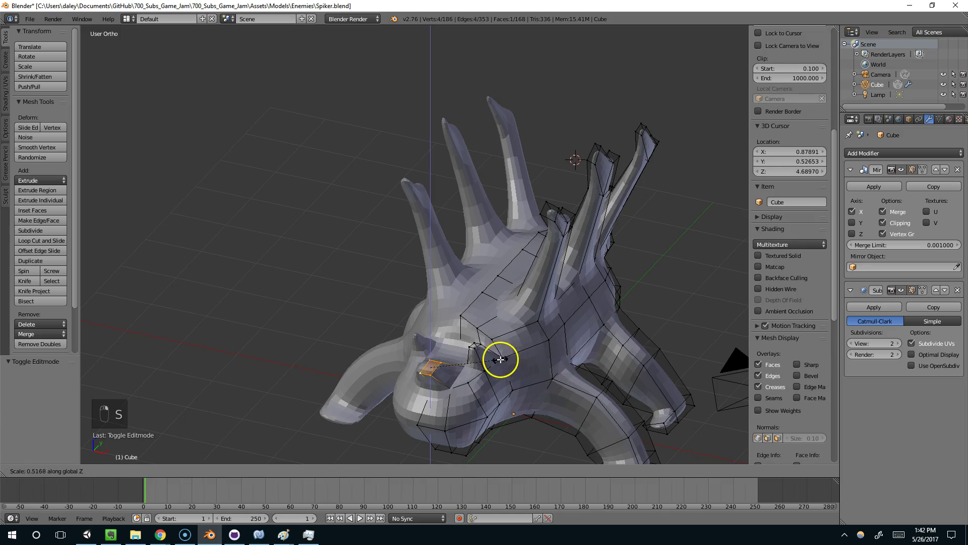
{"action": "left_click", "coordinate": [501, 359]}
Scale the end face of the head's front protrusion to about 0.349 along Y
{"action": "key", "text": "s"}
{"action": "key", "text": "y"}
{"action": "left_click", "coordinate": [480, 353]}
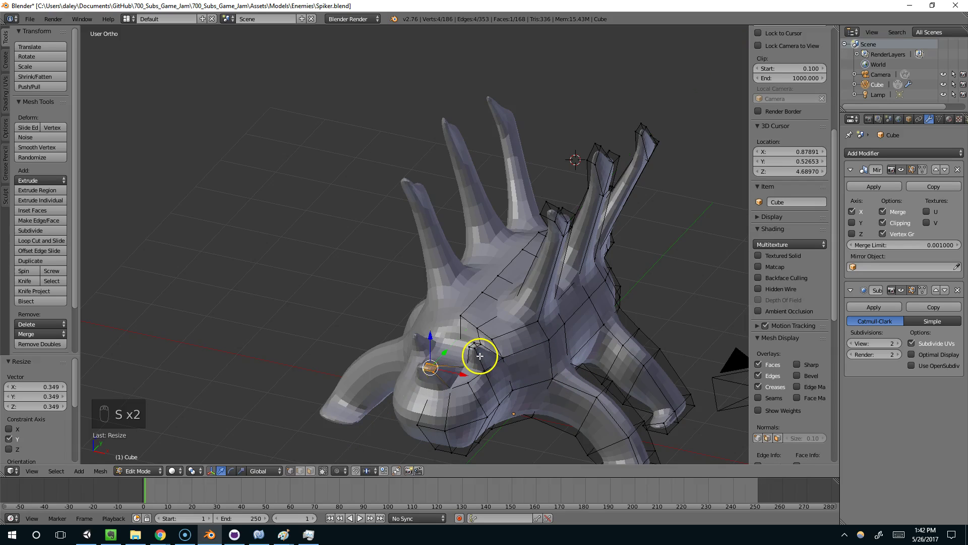
{"action": "middle_click_drag", "start_coordinate": [480, 353], "coordinate": [626, 375]}
{"action": "key", "text": "Tab"}
{"action": "scroll", "coordinate": [461, 363], "scroll_direction": "down", "scroll_amount": 3}
{"action": "middle_click_drag", "start_coordinate": [461, 363], "coordinate": [388, 271]}
{"action": "key", "text": "Tab"}
{"action": "key", "text": "g"}
{"action": "right_click", "coordinate": [361, 293]}
{"action": "key", "text": "Tab"}
{"action": "scroll", "coordinate": [438, 274], "scroll_direction": "up", "scroll_amount": 2}
{"action": "key", "text": "Tab"}
Select the row of vertices along the side of the body and move it along X
{"action": "middle_click_drag", "start_coordinate": [324, 276], "coordinate": [489, 301]}
{"action": "right_click", "coordinate": [387, 272], "text": "shift"}
{"action": "right_click", "coordinate": [363, 283], "text": "shift"}
{"action": "key", "text": "g"}
{"action": "key", "text": "x"}
{"action": "left_click", "coordinate": [397, 284]}
{"action": "key", "text": "Tab"}
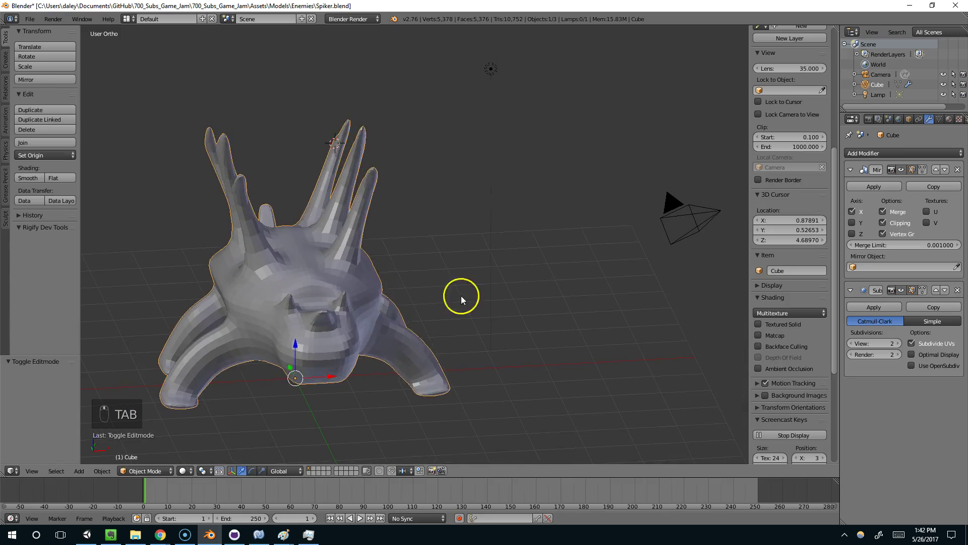
{"action": "key", "text": "Tab"}
{"action": "key", "text": "Tab"}
Extrude the front side of the rear leg's upper part 0.116 forward along Y and scale the face to about 0.395
{"action": "middle_click_drag", "start_coordinate": [408, 266], "coordinate": [320, 287]}
{"action": "key", "text": "Tab"}
{"action": "scroll", "coordinate": [359, 331], "scroll_direction": "up", "scroll_amount": 4}
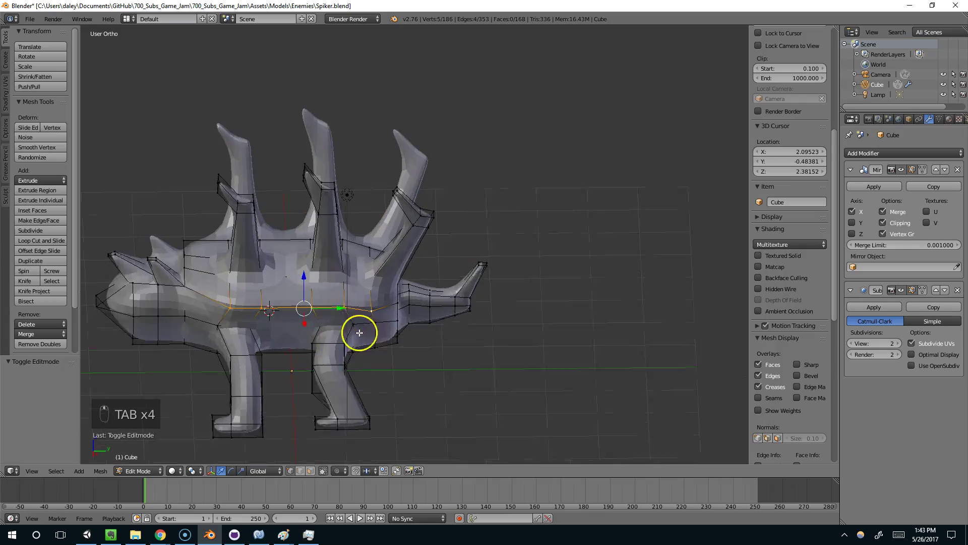
{"action": "middle_click_drag", "start_coordinate": [319, 352], "coordinate": [358, 355]}
{"action": "scroll", "coordinate": [361, 346], "scroll_direction": "up", "scroll_amount": 3}
{"action": "right_click", "coordinate": [358, 355]}
{"action": "right_click", "coordinate": [351, 375], "text": "shift"}
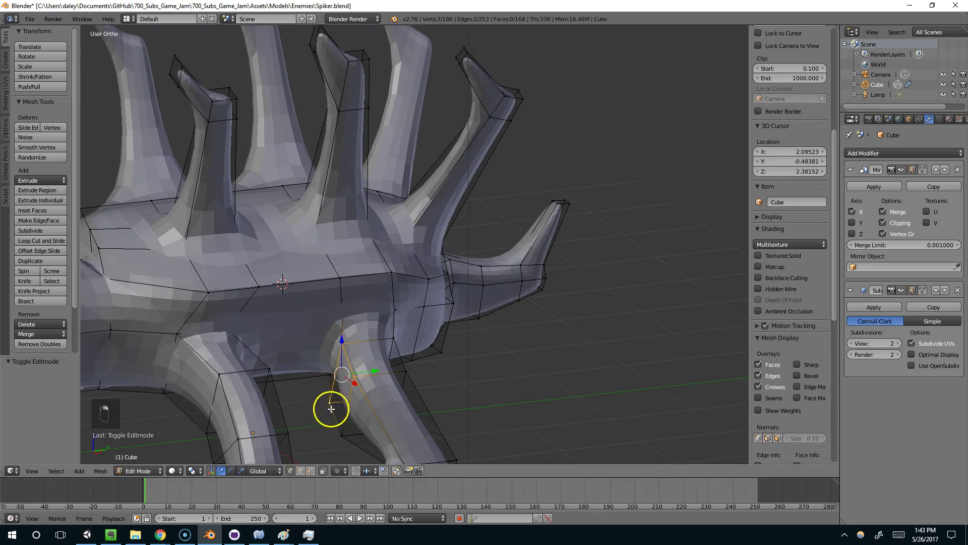
{"action": "key", "text": "e"}
{"action": "left_click", "coordinate": [474, 432]}
{"action": "key", "text": "s"}
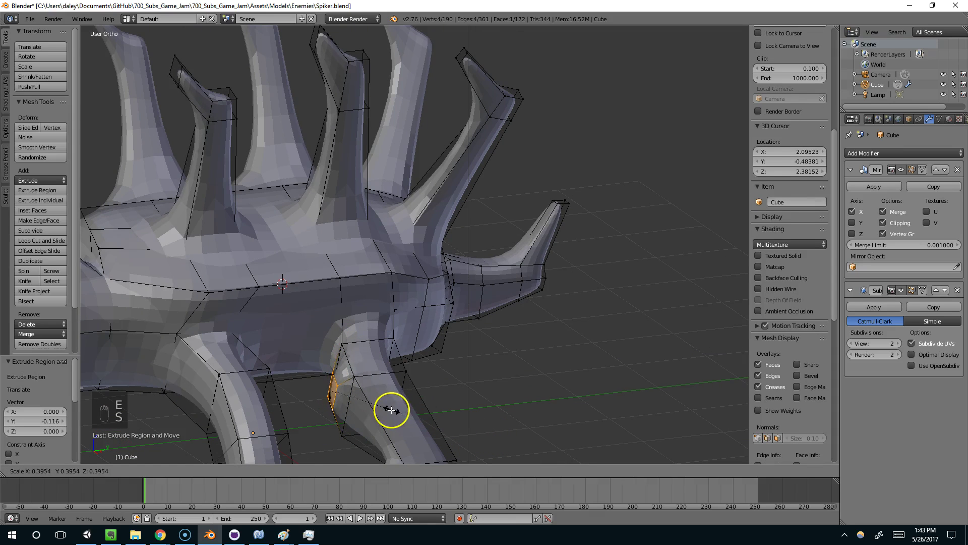
{"action": "left_click", "coordinate": [392, 410]}
Reposition the extruded face on the front of the rear leg along Z and Y
{"action": "left_click_drag", "start_coordinate": [335, 358], "coordinate": [331, 302]}
{"action": "left_click_drag", "start_coordinate": [361, 344], "coordinate": [346, 341]}
{"action": "mouse_move", "coordinate": [346, 341]}
{"action": "middle_mouse_down"}
{"action": "mouse_move", "coordinate": [337, 401]}
{"action": "mouse_move", "coordinate": [474, 316]}
{"action": "mouse_move", "coordinate": [365, 343]}
{"action": "mouse_move", "coordinate": [340, 332]}
{"action": "middle_mouse_up"}
{"action": "key", "text": "Tab"}
{"action": "scroll", "coordinate": [337, 328], "scroll_direction": "down", "scroll_amount": 4}
{"action": "key", "text": "Tab"}
{"action": "left_click_drag", "start_coordinate": [341, 287], "coordinate": [346, 316]}
{"action": "scroll", "coordinate": [346, 325], "scroll_direction": "up", "scroll_amount": 1}
Add a loop cut around the new extrusion on the rear leg and scale it to about 0.737
{"action": "key", "text": "ctrl+r"}
{"action": "left_click", "coordinate": [343, 337]}
{"action": "left_click", "coordinate": [343, 336]}
{"action": "scroll", "coordinate": [525, 367], "scroll_direction": "down", "scroll_amount": 2}
{"action": "key", "text": "s"}
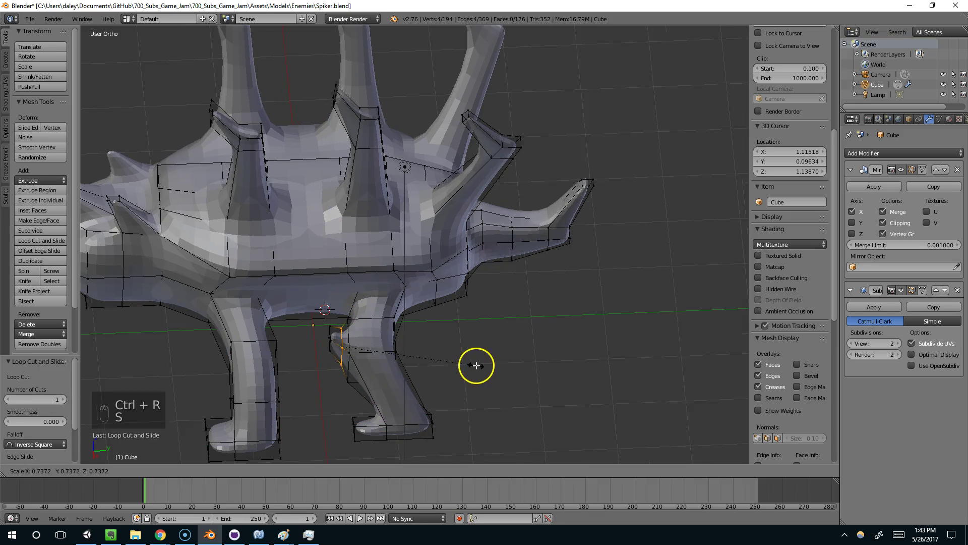
Undo the rear leg extrusion together with its face moves, loop cut and scaling
{"action": "key", "text": "Tab"}
{"action": "scroll", "coordinate": [446, 349], "scroll_direction": "down", "scroll_amount": 2}
{"action": "middle_click_drag", "start_coordinate": [412, 350], "coordinate": [393, 313]}
{"action": "key", "text": "Tab"}
{"action": "key", "text": "ctrl+z"}
{"action": "key", "text": "ctrl+z"}
{"action": "key", "text": "ctrl+z"}
{"action": "key", "text": "ctrl+z"}
{"action": "key", "text": "ctrl+z"}
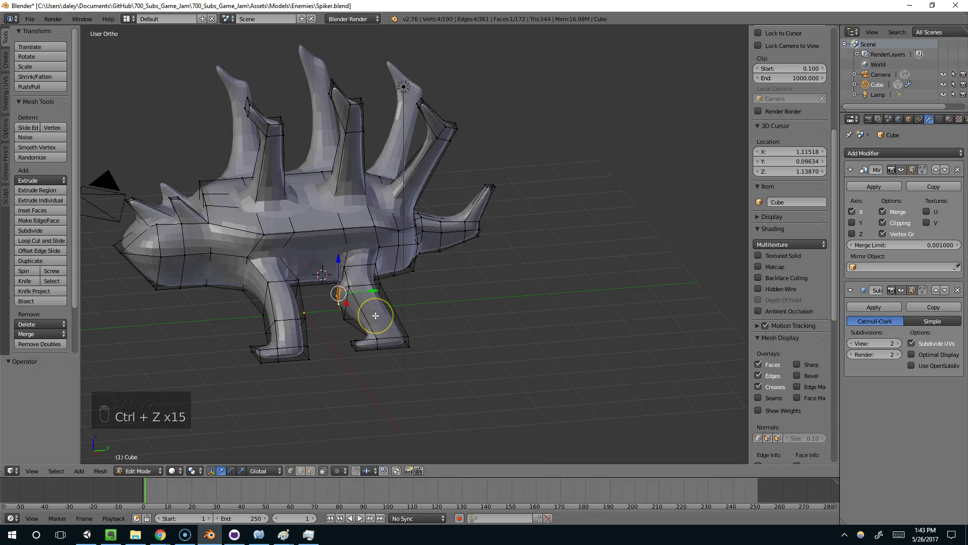
{"action": "scroll", "coordinate": [375, 315], "scroll_direction": "up", "scroll_amount": 3}
{"action": "key", "text": "ctrl+z"}
{"action": "key", "text": "ctrl+z"}
{"action": "key", "text": "ctrl+z"}
Add a centred loop cut around the lower part of the rear leg and scale the loop
{"action": "key", "text": "Tab"}
{"action": "middle_click_drag", "start_coordinate": [375, 316], "coordinate": [282, 314]}
{"action": "key", "text": "Tab"}
{"action": "key", "text": "ctrl+r"}
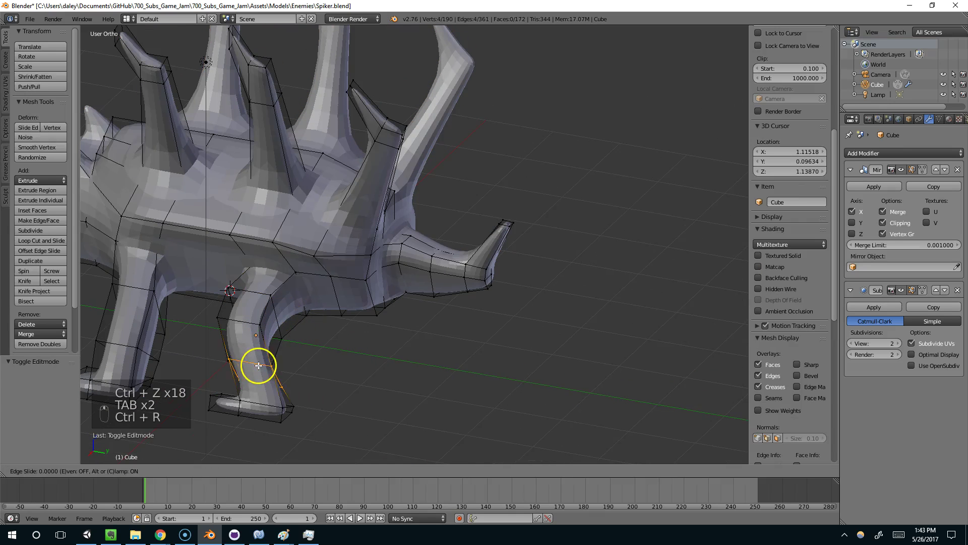
{"action": "left_click", "coordinate": [255, 346]}
{"action": "right_click", "coordinate": [255, 346]}
{"action": "key", "text": "s"}
{"action": "left_click", "coordinate": [410, 370]}
{"action": "middle_click_drag", "start_coordinate": [410, 371], "coordinate": [794, 231]}
Leave mesh editing and save the model over the existing Spiker.blend
{"action": "key", "text": "Tab"}
{"action": "key", "text": "ctrl+s"}
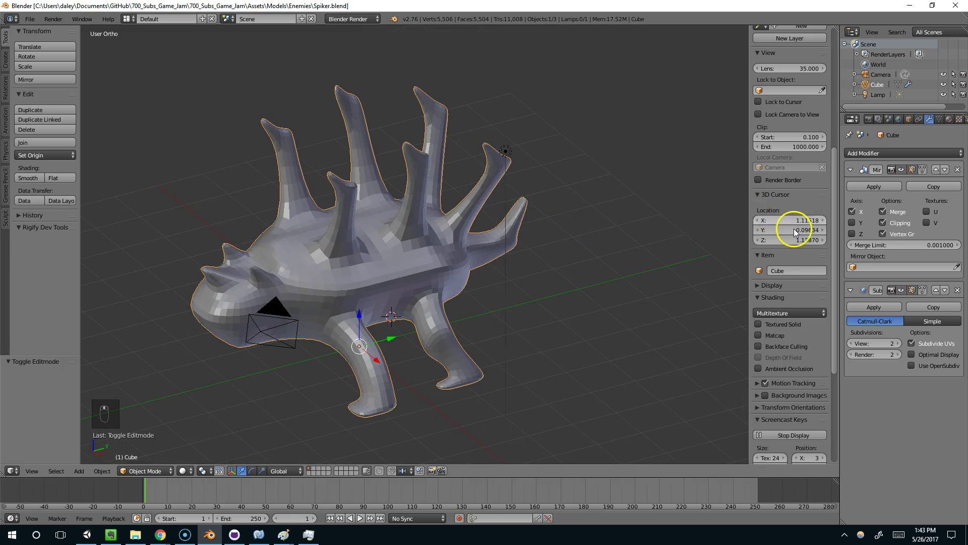
{"action": "key", "text": "ctrl+s"}
{"action": "left_click", "coordinate": [168, 66]}
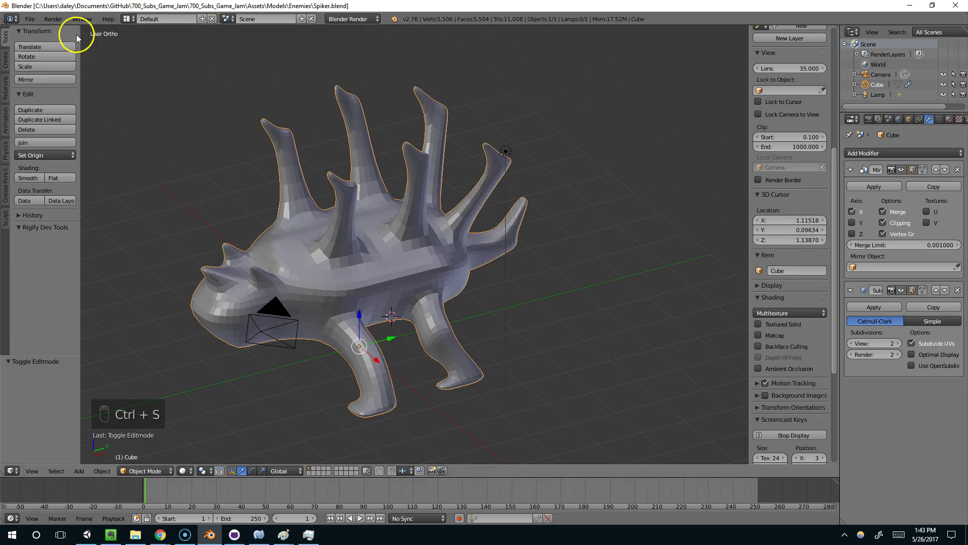
Save the model under the new file name Spiker_Rigged.blend in the Enemies folder
{"action": "left_click", "coordinate": [31, 18]}
{"action": "left_click", "coordinate": [48, 106]}
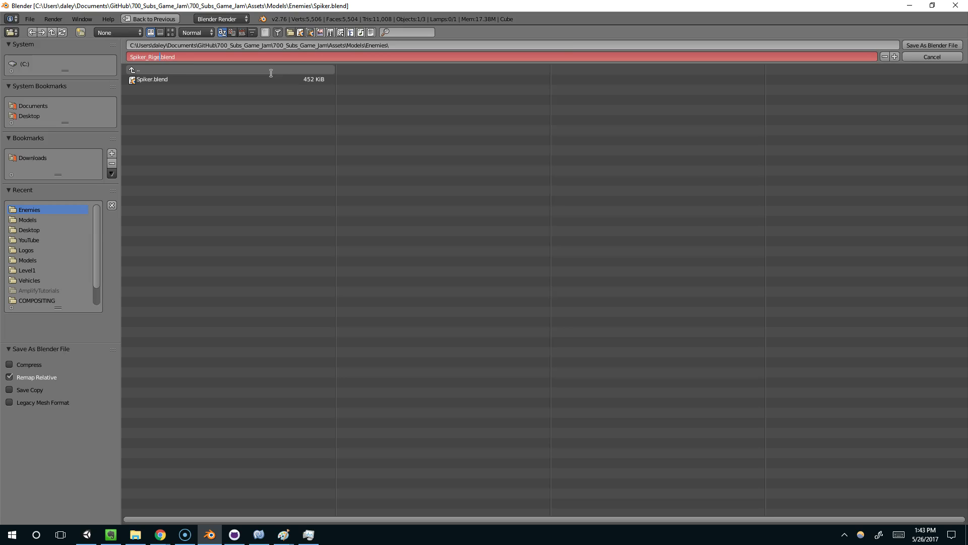
{"action": "left_click", "coordinate": [933, 44]}
Apply the Mirror modifier, then apply the Subdivision Surface modifier with its view level set to 1
{"action": "middle_click_drag", "start_coordinate": [389, 187], "coordinate": [654, 213]}
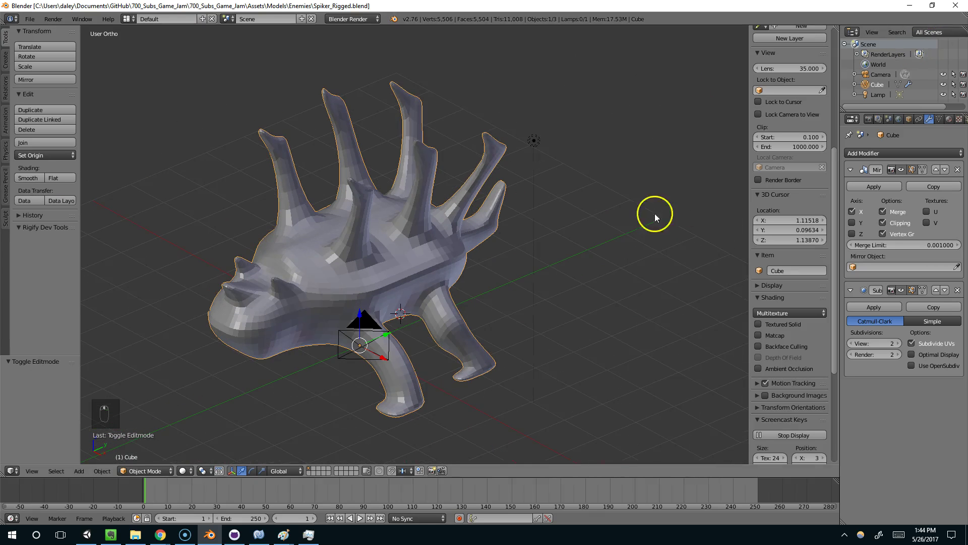
{"action": "left_click", "coordinate": [879, 184]}
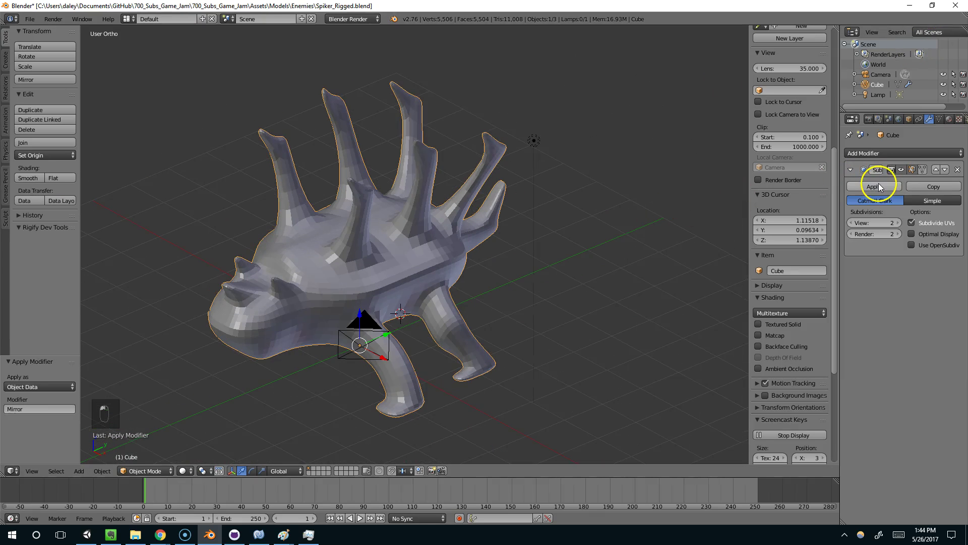
{"action": "left_click", "coordinate": [850, 223]}
{"action": "middle_click_drag", "start_coordinate": [601, 217], "coordinate": [556, 214]}
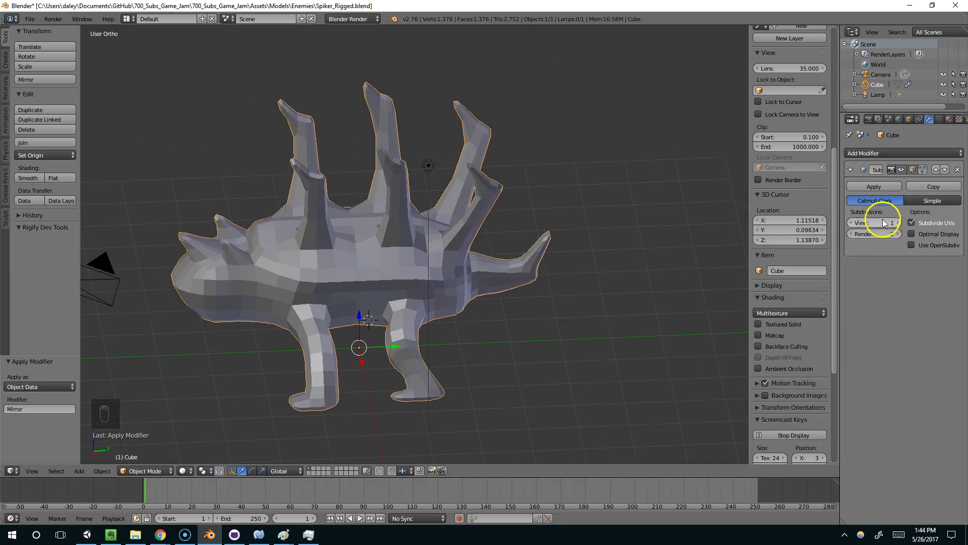
{"action": "left_click", "coordinate": [881, 187]}
{"action": "middle_click_drag", "start_coordinate": [432, 198], "coordinate": [336, 259]}
{"action": "key", "text": "Tab"}
{"action": "key", "text": "Tab"}
Add a single-bone armature at the 3D cursor and turn on X-Ray display for it
{"action": "key", "text": "shift+a"}
{"action": "mouse_move", "coordinate": [338, 256]}
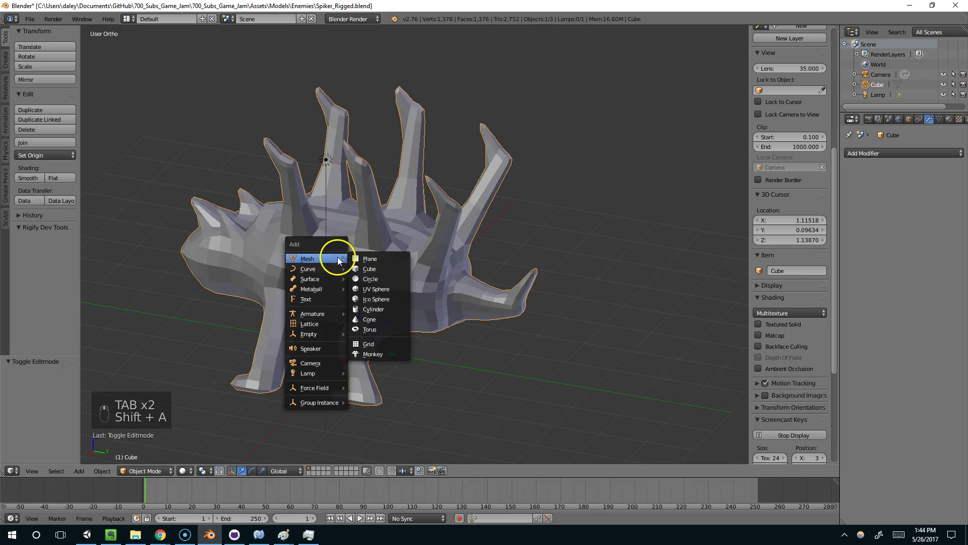
{"action": "mouse_move", "coordinate": [335, 313]}
{"action": "left_click", "coordinate": [380, 312]}
{"action": "middle_click_drag", "start_coordinate": [379, 312], "coordinate": [549, 302]}
{"action": "left_click", "coordinate": [919, 384]}
{"action": "middle_click_drag", "start_coordinate": [470, 307], "coordinate": [404, 313]}
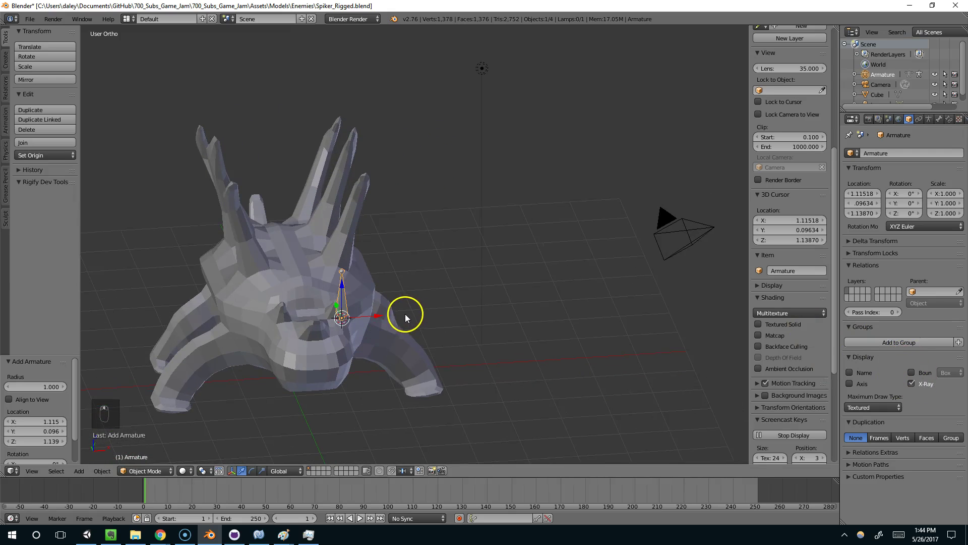
Switch to the right orthographic view and split the viewport into one large and two smaller stacked 3D views
{"action": "key", "text": "KP_3"}
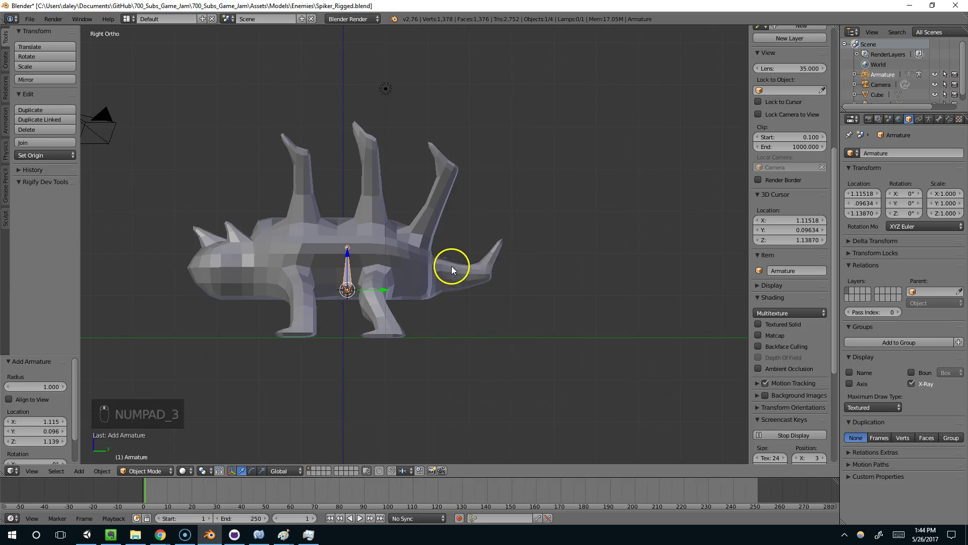
{"action": "scroll", "coordinate": [667, 178], "scroll_direction": "up", "scroll_amount": 1}
{"action": "scroll", "coordinate": [666, 177], "scroll_direction": "down", "scroll_amount": 2}
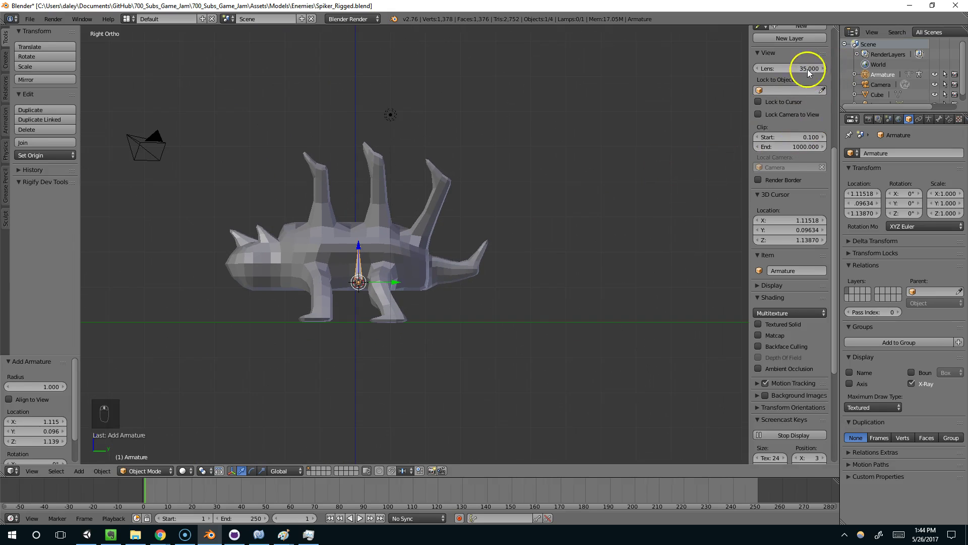
{"action": "key", "text": "n"}
{"action": "left_click_drag", "start_coordinate": [834, 36], "coordinate": [432, 64]}
{"action": "key", "text": "t"}
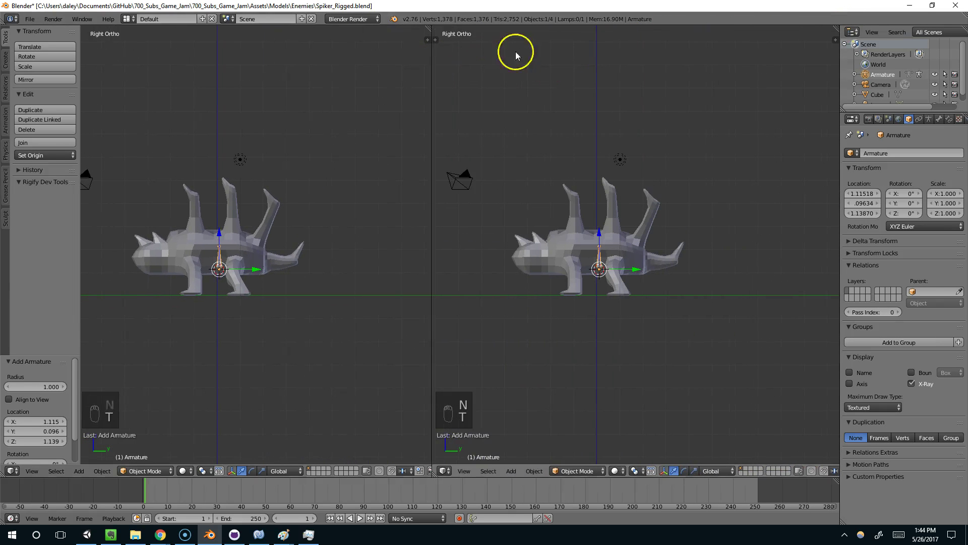
{"action": "left_click_drag", "start_coordinate": [835, 39], "coordinate": [770, 249]}
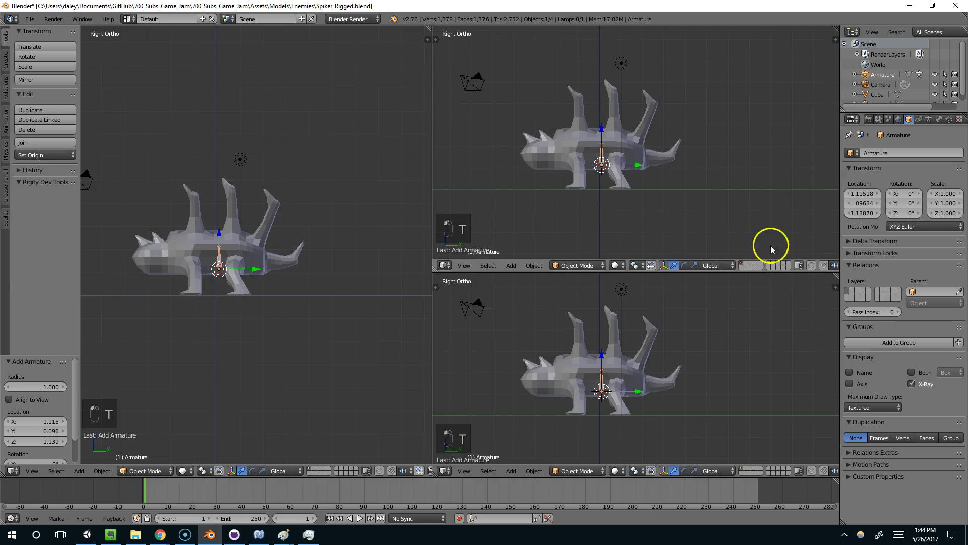
Set the upper small viewport to top view and the lower one to front view, framing the creature in both
{"action": "key", "text": "KP_7"}
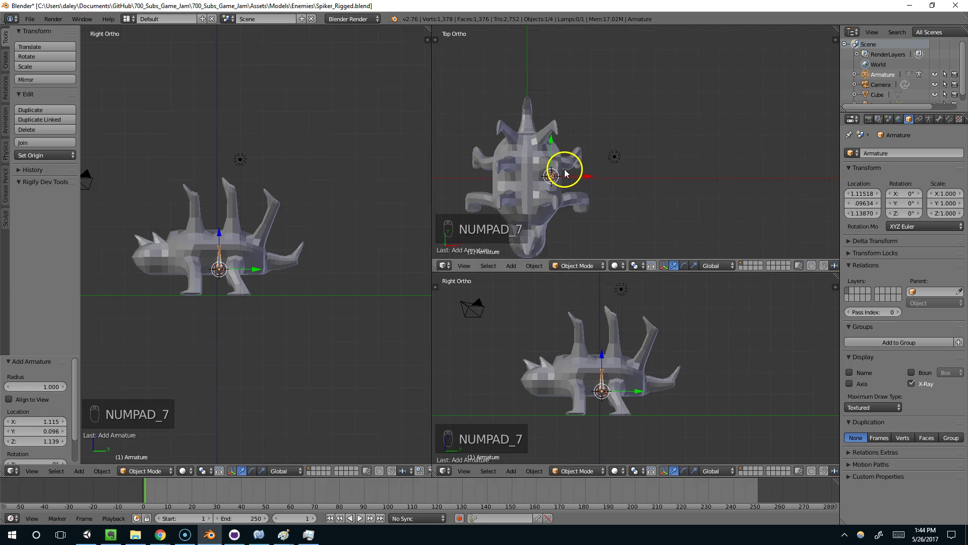
{"action": "middle_click_drag", "start_coordinate": [562, 176], "coordinate": [619, 143], "text": "shift"}
{"action": "scroll", "coordinate": [631, 140], "scroll_direction": "up", "scroll_amount": 3}
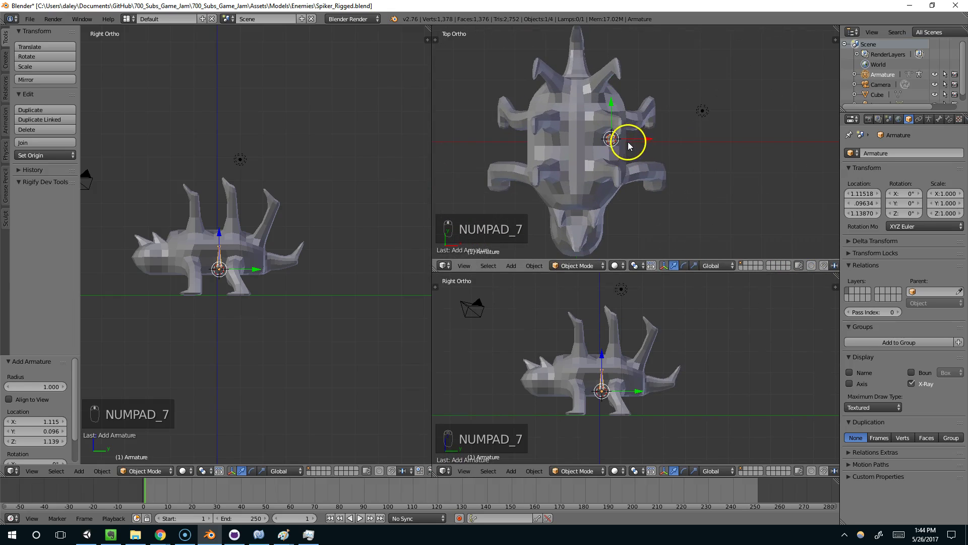
{"action": "key", "text": "KP_1"}
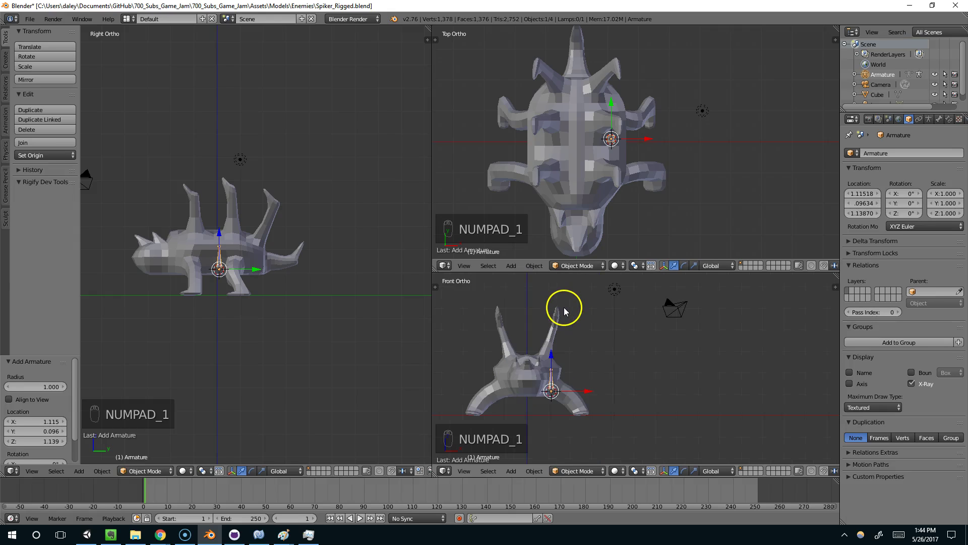
{"action": "scroll", "coordinate": [588, 353], "scroll_direction": "up", "scroll_amount": 1}
{"action": "middle_click_drag", "start_coordinate": [588, 354], "coordinate": [685, 346], "text": "shift"}
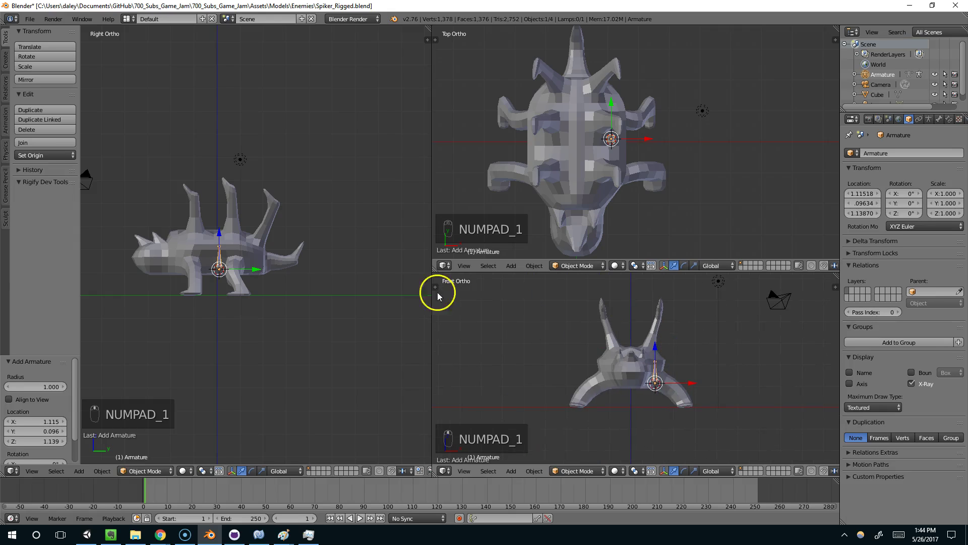
Move the armature onto the body's centreline along X, then about 0.736 back along Y and 0.462 up along Z
{"action": "scroll", "coordinate": [291, 262], "scroll_direction": "up", "scroll_amount": 2}
{"action": "middle_click_drag", "start_coordinate": [245, 255], "coordinate": [326, 268], "text": "shift"}
{"action": "scroll", "coordinate": [326, 268], "scroll_direction": "up", "scroll_amount": 2}
{"action": "left_click_drag", "start_coordinate": [690, 384], "coordinate": [670, 387]}
{"action": "left_click_drag", "start_coordinate": [584, 101], "coordinate": [566, 82]}
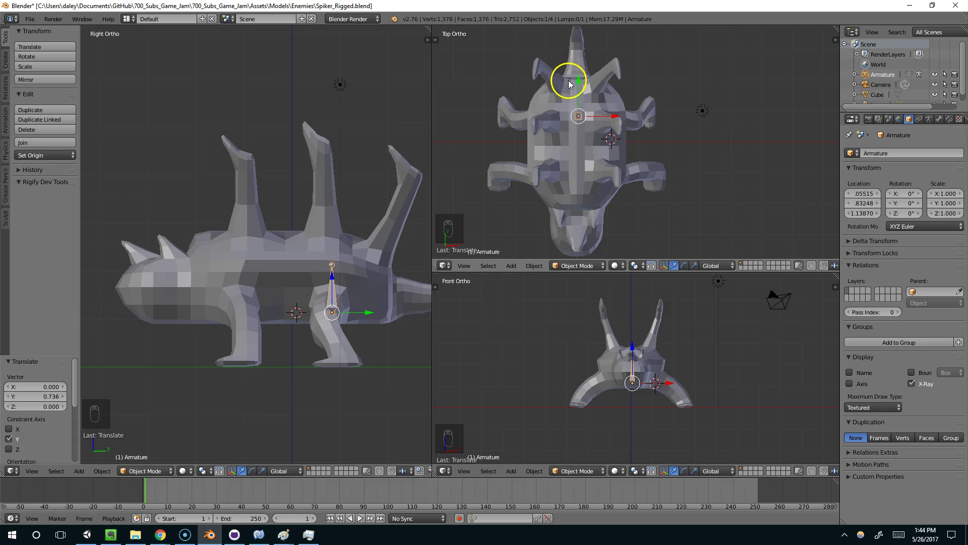
{"action": "scroll", "coordinate": [337, 257], "scroll_direction": "up", "scroll_amount": 2}
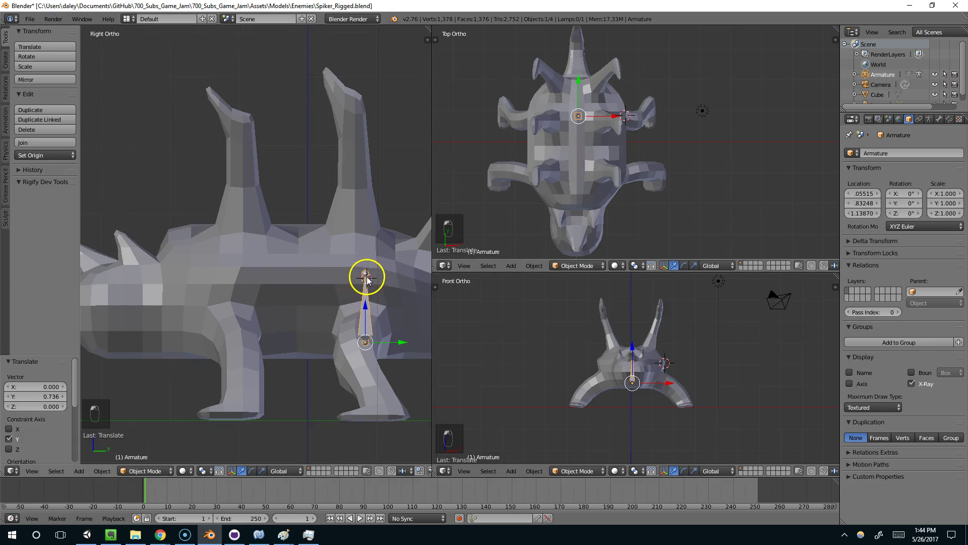
{"action": "left_click_drag", "start_coordinate": [367, 302], "coordinate": [367, 262]}
Rotate the armature to about 80.2° around X so its bone points toward the head
{"action": "key", "text": "r"}
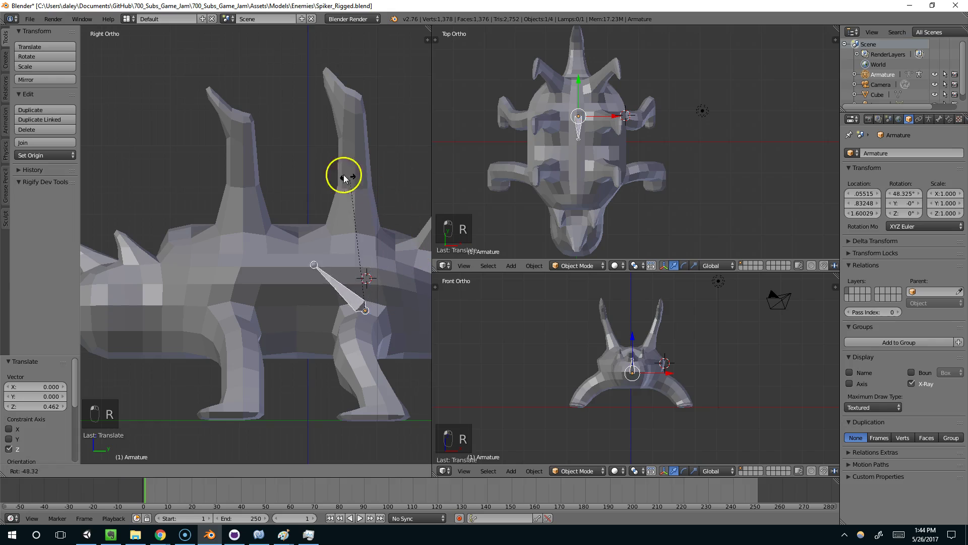
{"action": "left_click", "coordinate": [269, 188]}
{"action": "right_click", "coordinate": [294, 297]}
{"action": "right_click", "coordinate": [297, 297]}
{"action": "right_click", "coordinate": [298, 297]}
{"action": "right_click", "coordinate": [298, 298]}
Extrude three more bones forward from the first bone's tip, forming a spine chain into the head
{"action": "key", "text": "Tab"}
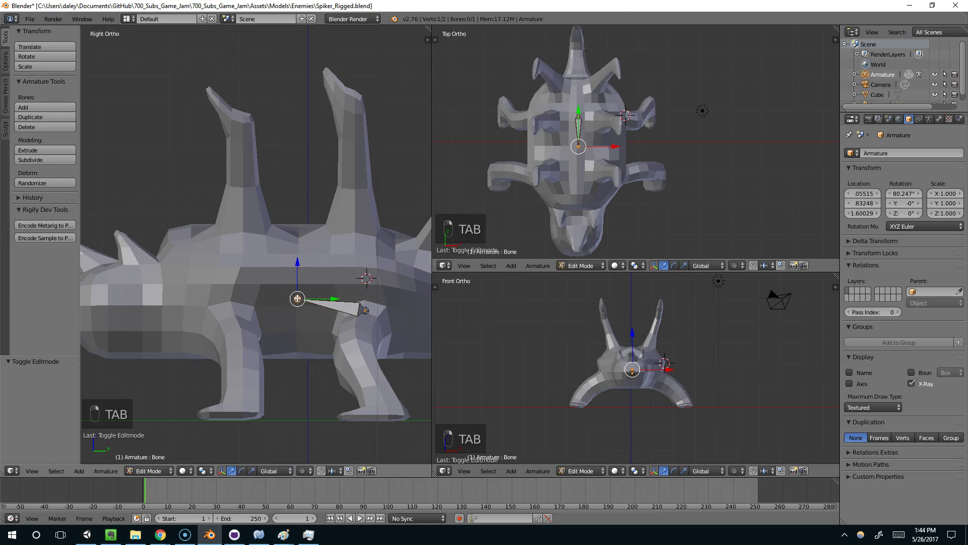
{"action": "key", "text": "e"}
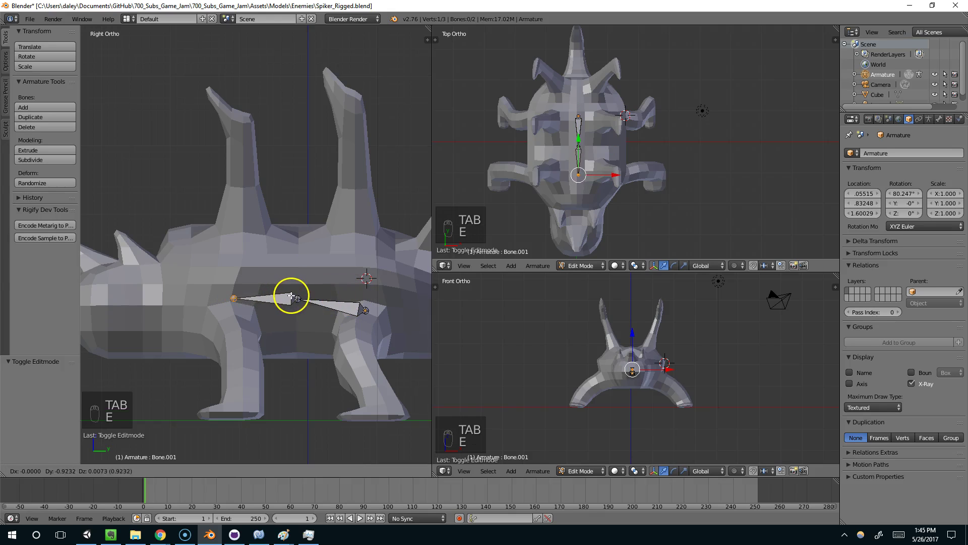
{"action": "left_click", "coordinate": [292, 295]}
{"action": "scroll", "coordinate": [288, 294], "scroll_direction": "down", "scroll_amount": 2}
{"action": "key", "text": "e"}
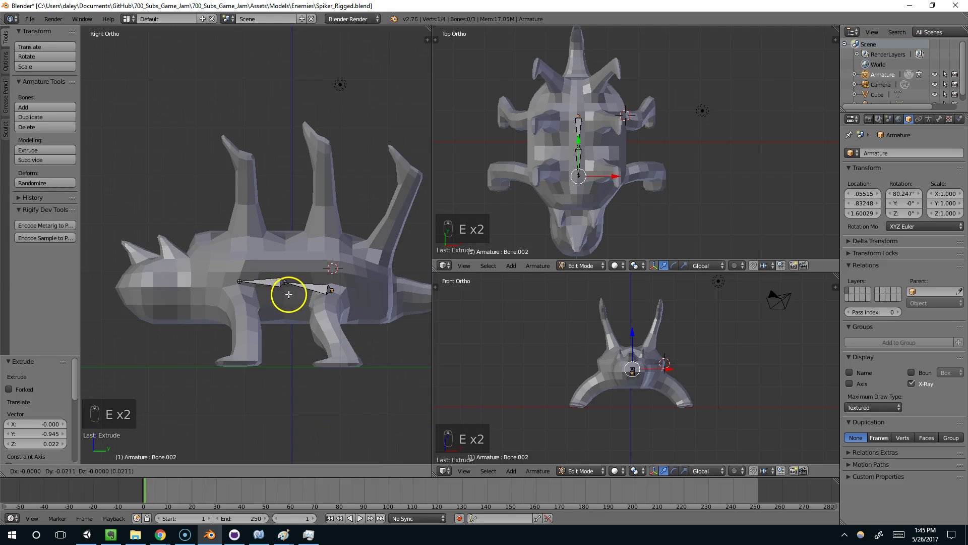
{"action": "left_click", "coordinate": [244, 295]}
{"action": "key", "text": "e"}
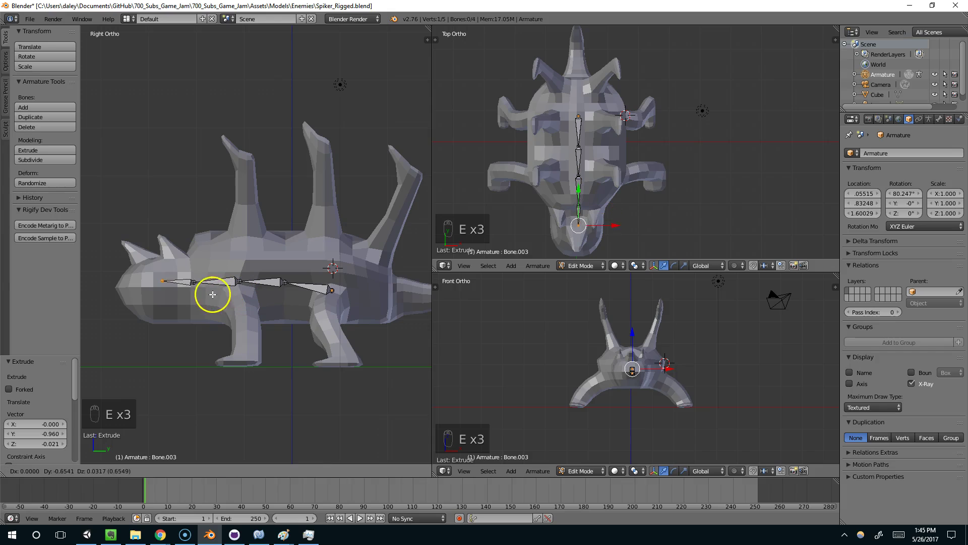
{"action": "left_click", "coordinate": [200, 297]}
Try extruding a bone sideways from the spine joint at the front legs, then undo it
{"action": "scroll", "coordinate": [620, 151], "scroll_direction": "up", "scroll_amount": 2}
{"action": "right_click", "coordinate": [566, 187]}
{"action": "scroll", "coordinate": [368, 264], "scroll_direction": "up", "scroll_amount": 1}
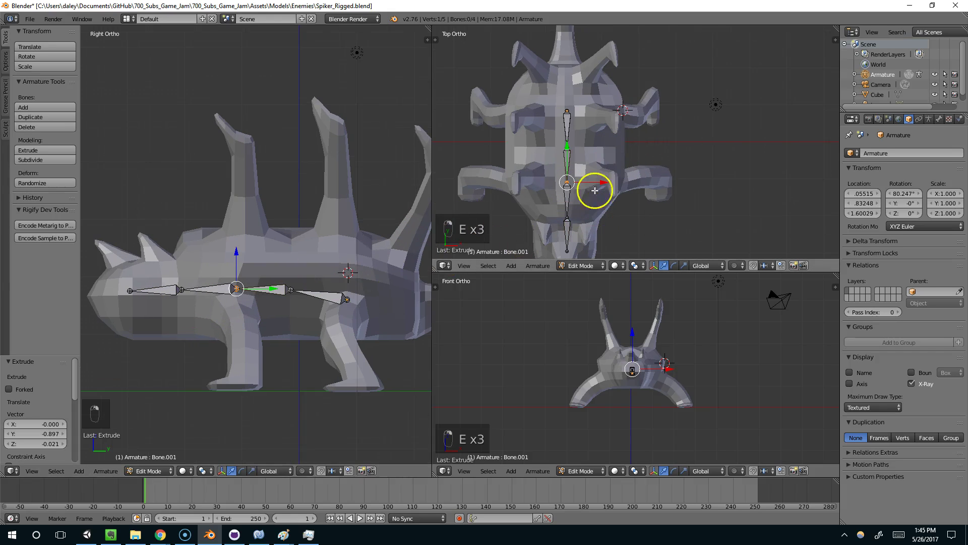
{"action": "key", "text": "e"}
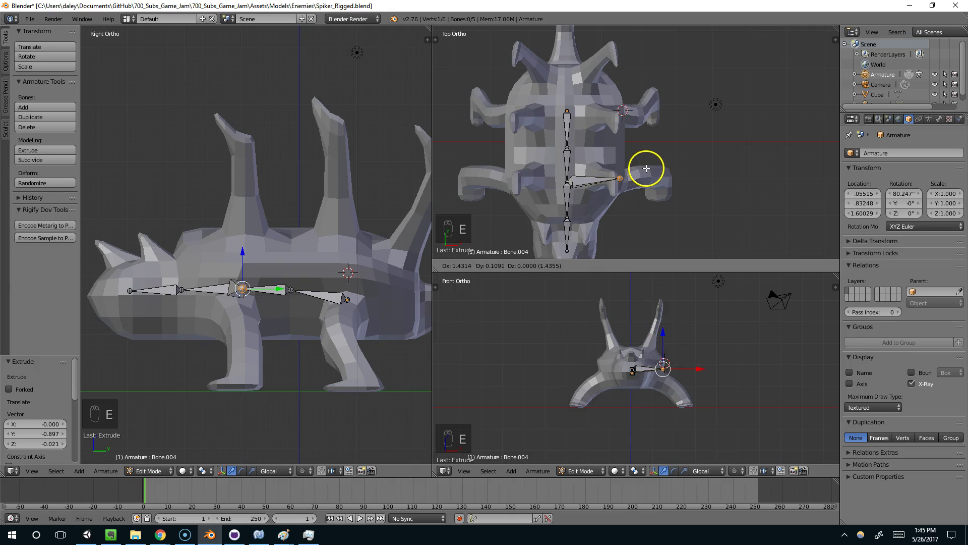
{"action": "right_click", "coordinate": [644, 168]}
{"action": "key", "text": "ctrl+z"}
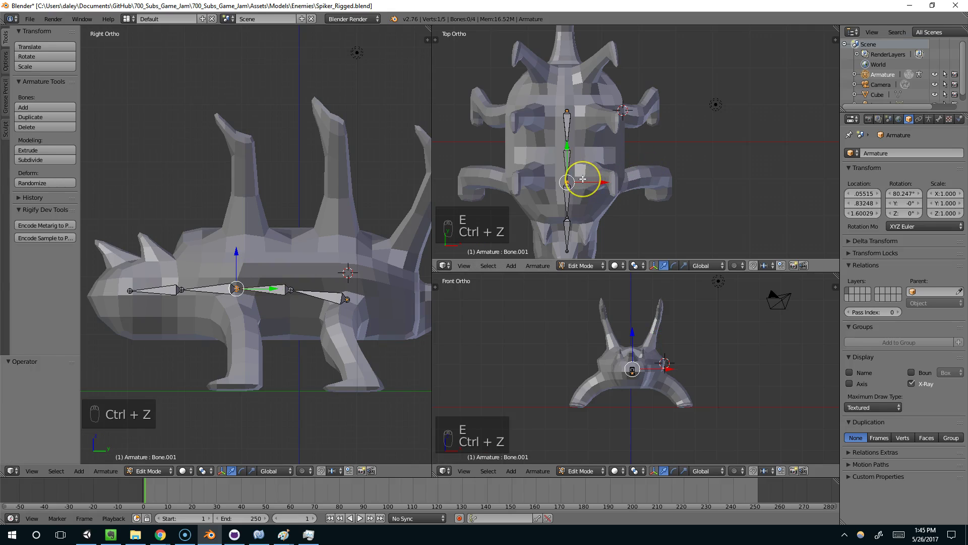
{"action": "key", "text": "ctrl+z"}
Duplicate the spine bone at the front legs to one side and swing its tip out to the front leg's shoulder
{"action": "key", "text": "shift+d"}
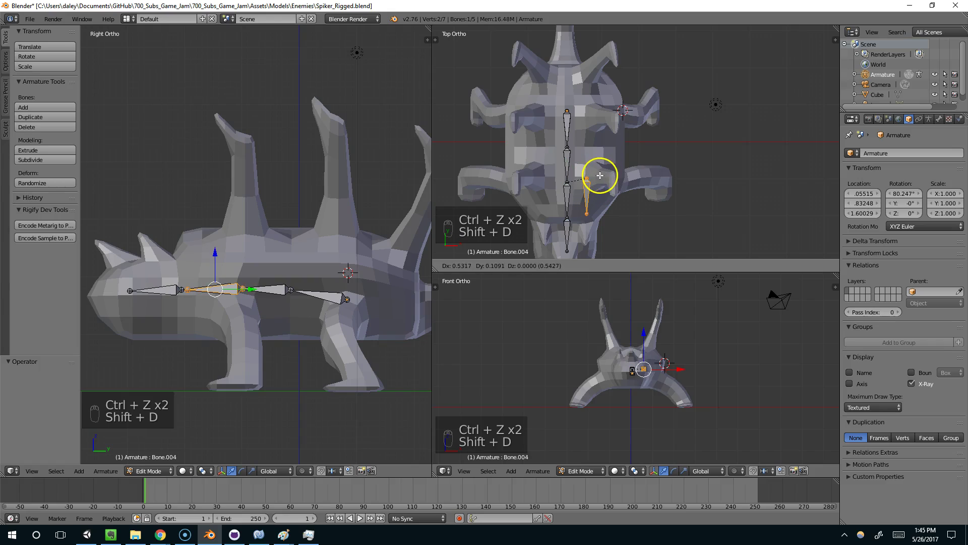
{"action": "left_click", "coordinate": [596, 178]}
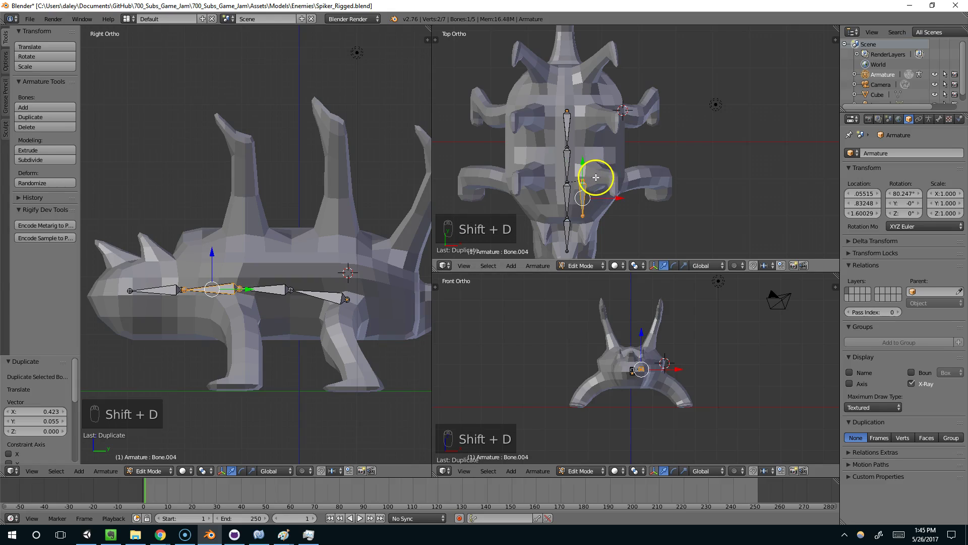
{"action": "left_click", "coordinate": [585, 216]}
{"action": "key", "text": "g"}
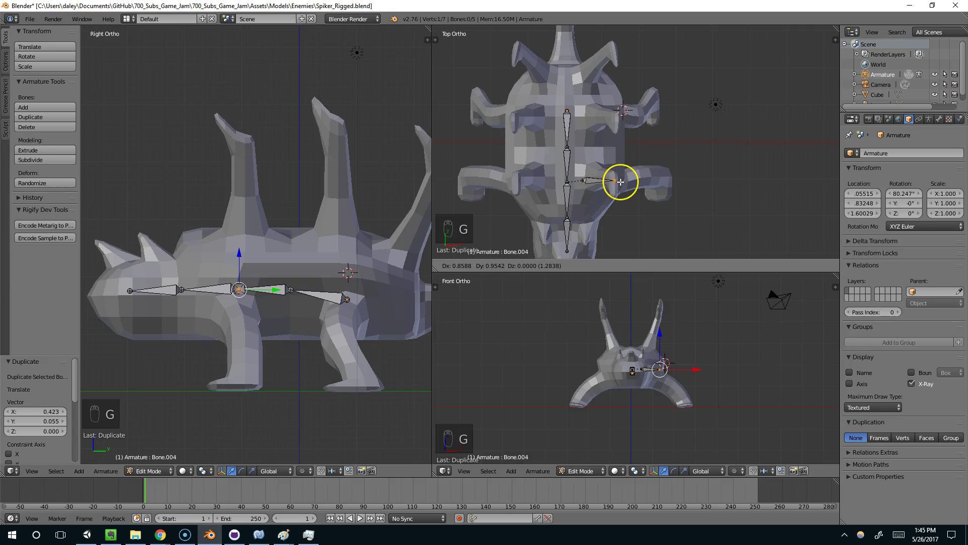
{"action": "left_click", "coordinate": [620, 181]}
Lower the shoulder bone's tip by about 0.424 and extrude a lower-leg bone about 1.06 outward and 1.06 down to the foot
{"action": "right_click_drag", "start_coordinate": [666, 339], "coordinate": [663, 349]}
{"action": "left_click", "coordinate": [665, 349]}
{"action": "key", "text": "e"}
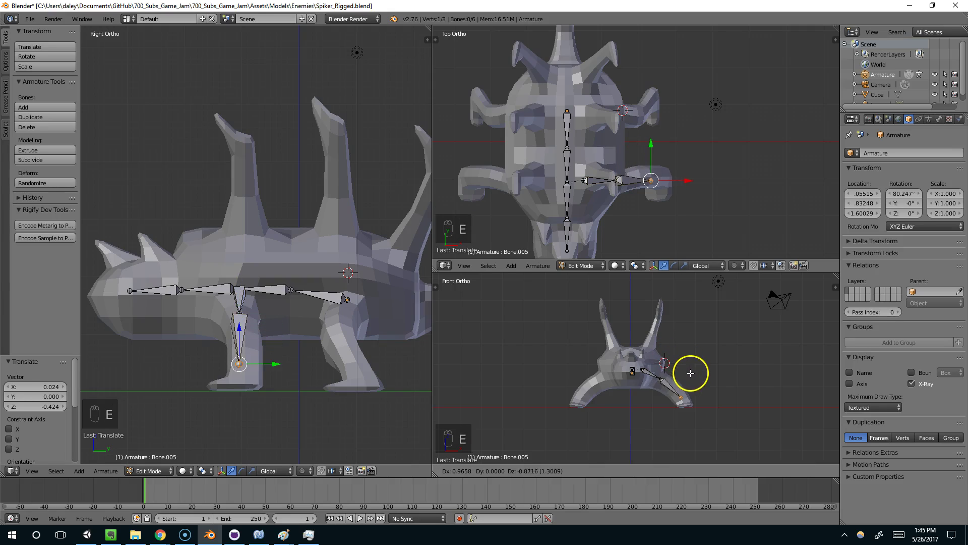
{"action": "left_click", "coordinate": [693, 377]}
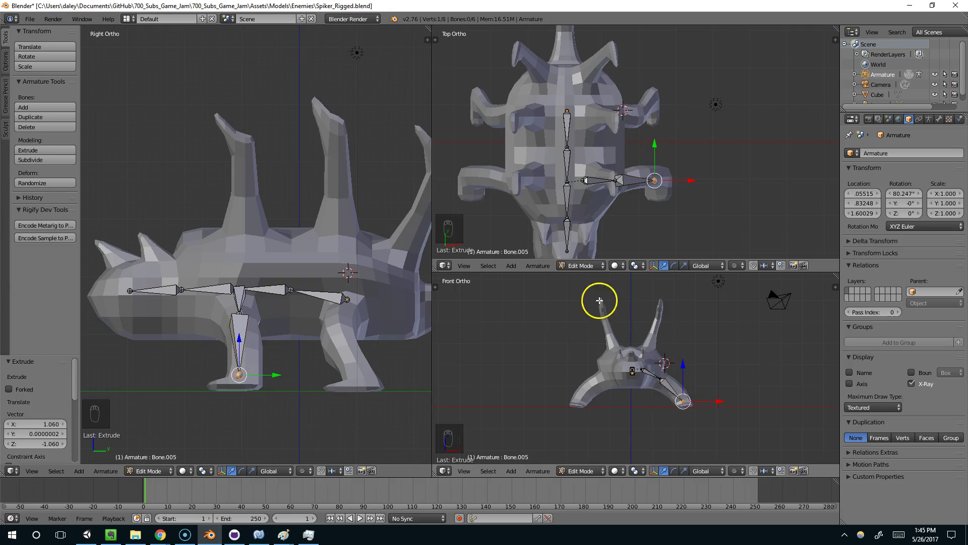
Duplicate the two front leg bones along X toward the opposite side and undo the follow-up adjustment
{"action": "right_click", "coordinate": [622, 178]}
{"action": "key", "text": "shift+d"}
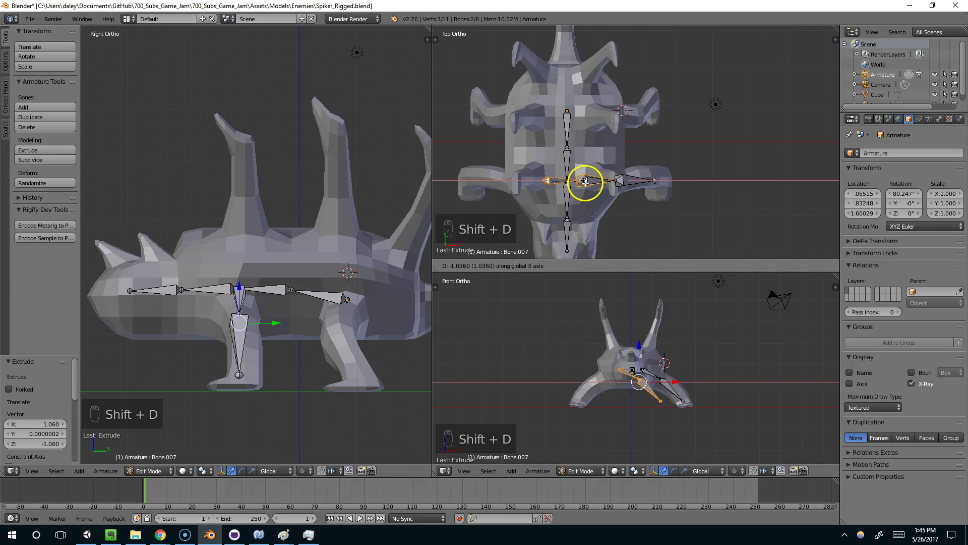
{"action": "left_click", "coordinate": [574, 180]}
{"action": "key", "text": "ctrl+z"}
{"action": "key", "text": "ctrl+z"}
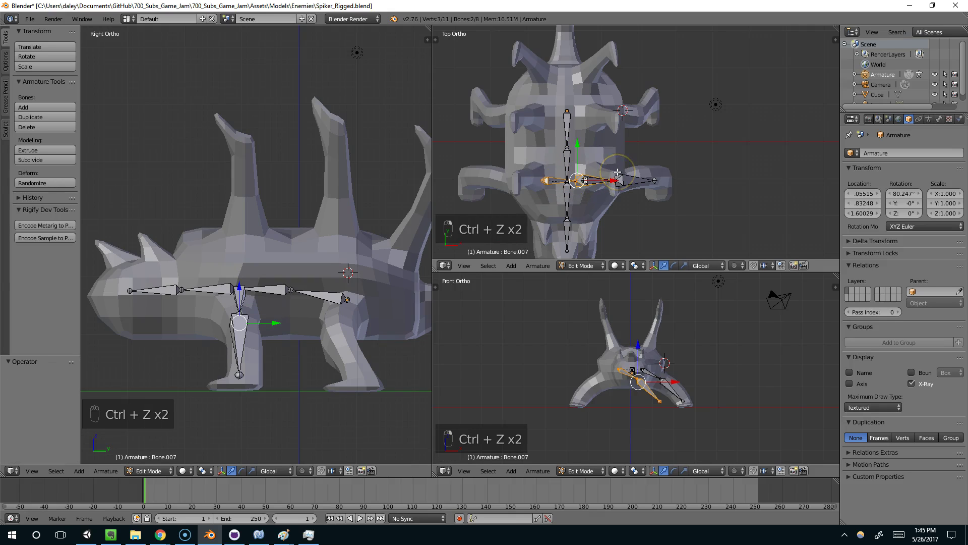
{"action": "key", "text": "r"}
{"action": "key", "text": "z"}
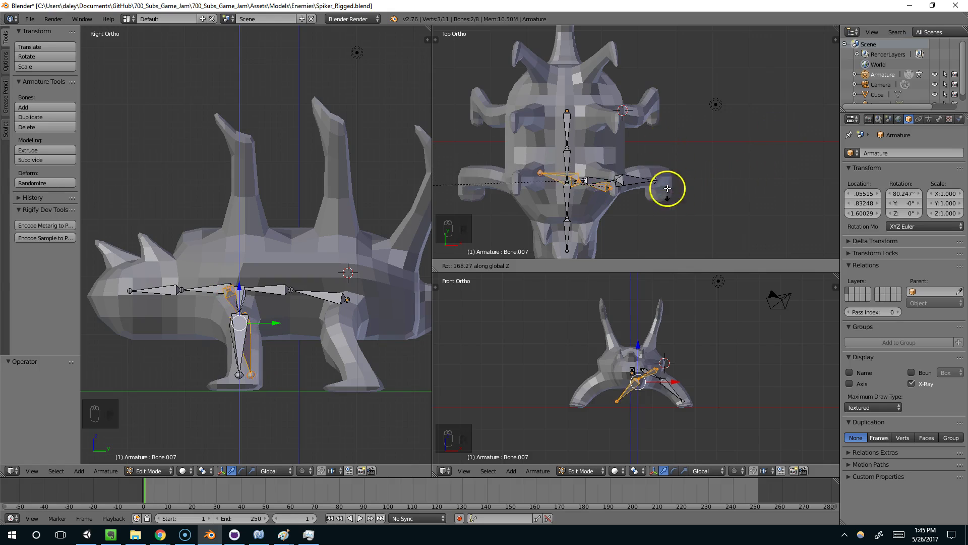
{"action": "left_click", "coordinate": [677, 29]}
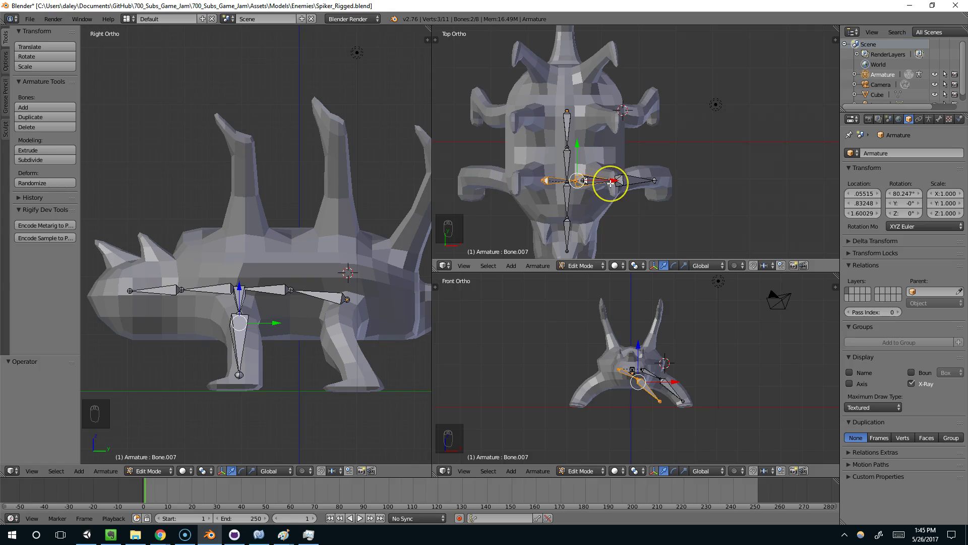
Mirror the duplicated leg bones by scaling them -1 along X and move them about -1.704 along X into the opposite front leg
{"action": "key", "text": "s"}
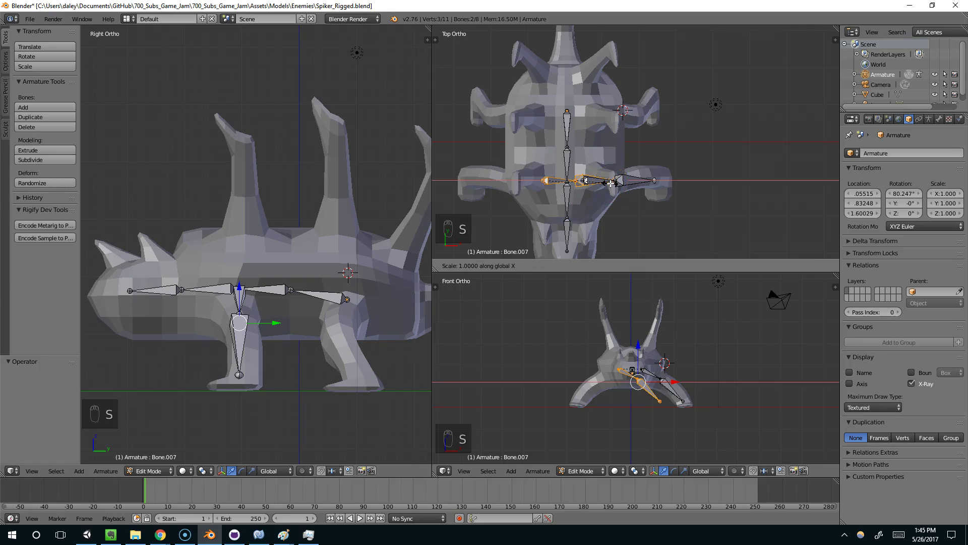
{"action": "key", "text": "Return"}
{"action": "left_click_drag", "start_coordinate": [611, 180], "coordinate": [546, 176]}
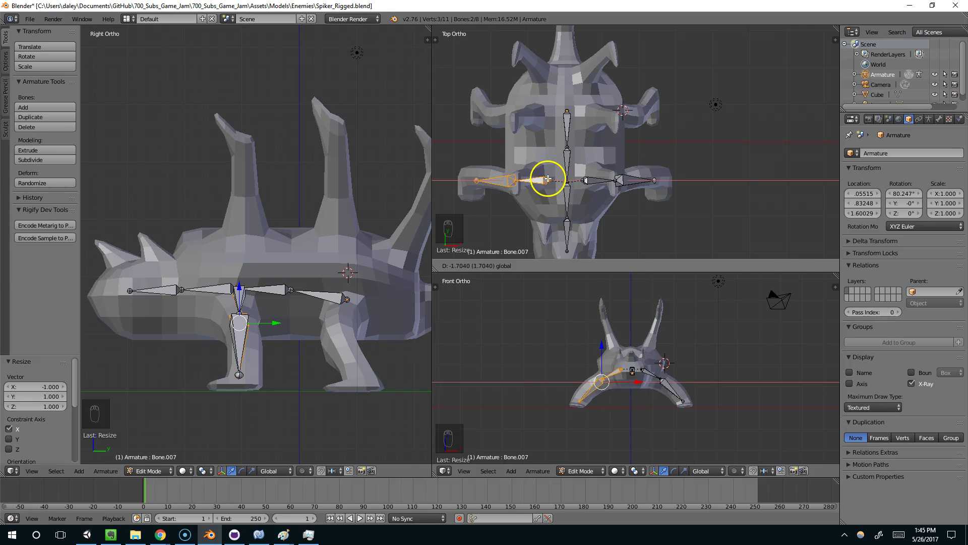
{"action": "left_click_drag", "start_coordinate": [548, 179], "coordinate": [547, 178]}
Duplicate all four front leg bones about 1.772 back along Y into the hind legs
{"action": "left_click", "coordinate": [590, 180], "text": "shift"}
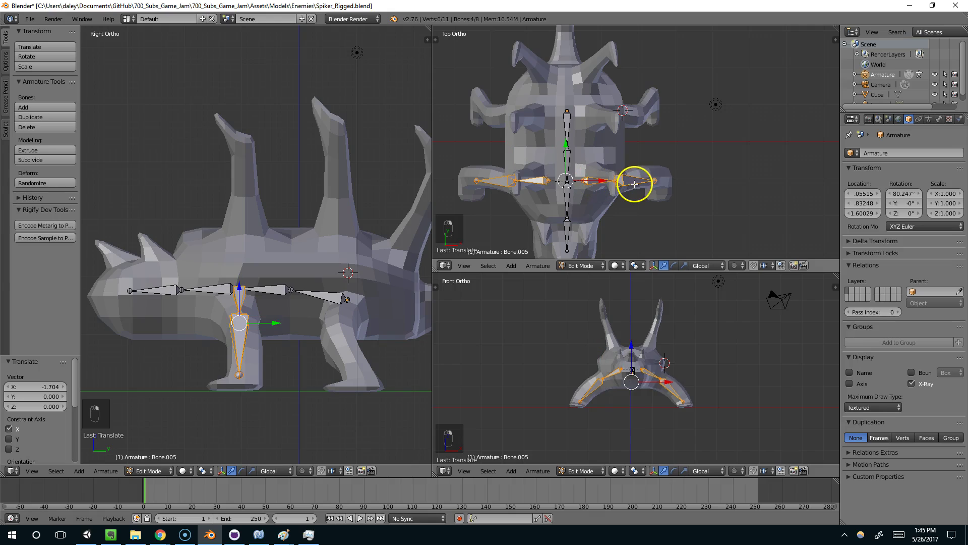
{"action": "key", "text": "shift+d"}
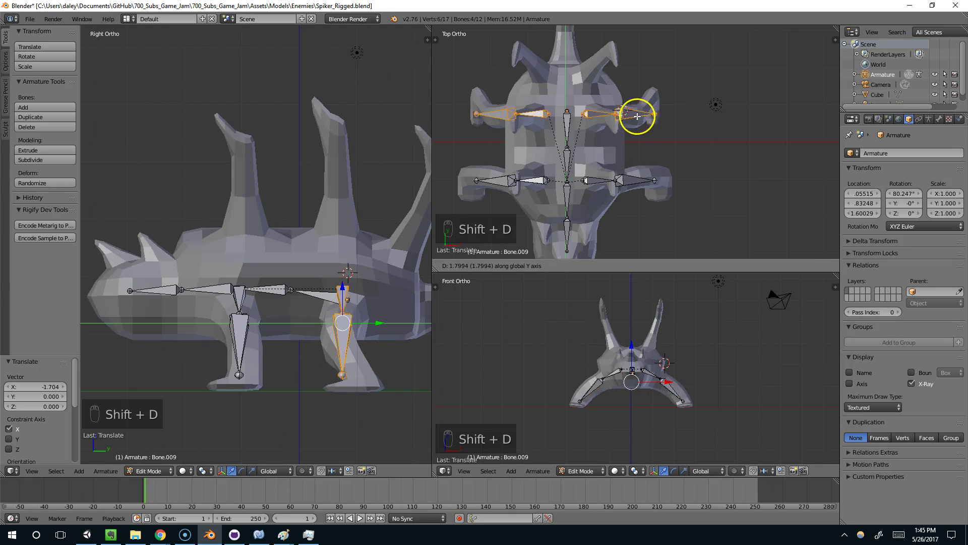
{"action": "left_click", "coordinate": [638, 117]}
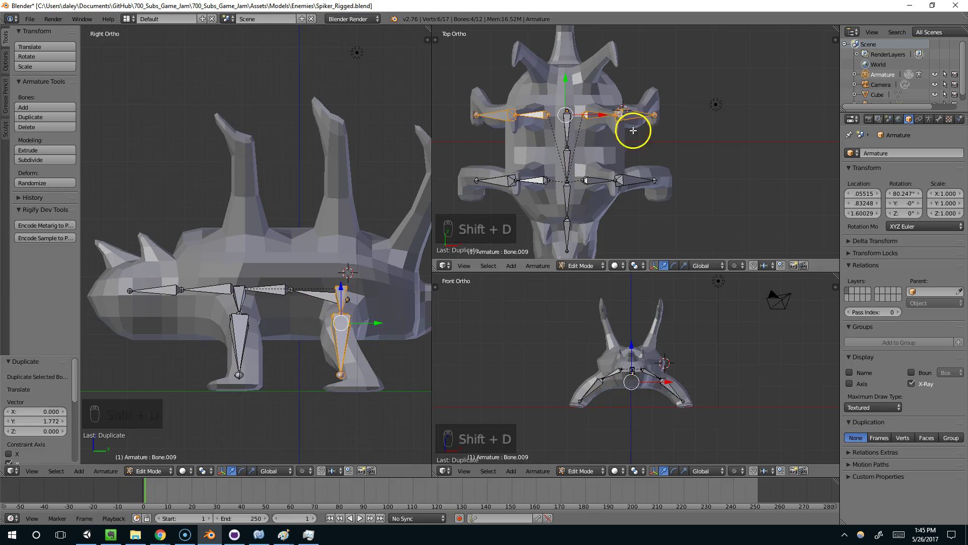
Select the foot tips of both hind leg chains and move them about 0.185 back along Y
{"action": "left_click", "coordinate": [341, 375]}
{"action": "key", "text": "z"}
{"action": "key", "text": "z"}
{"action": "key", "text": "z"}
{"action": "key", "text": "b"}
{"action": "left_click_drag", "start_coordinate": [333, 371], "coordinate": [371, 388]}
{"action": "key", "text": "z"}
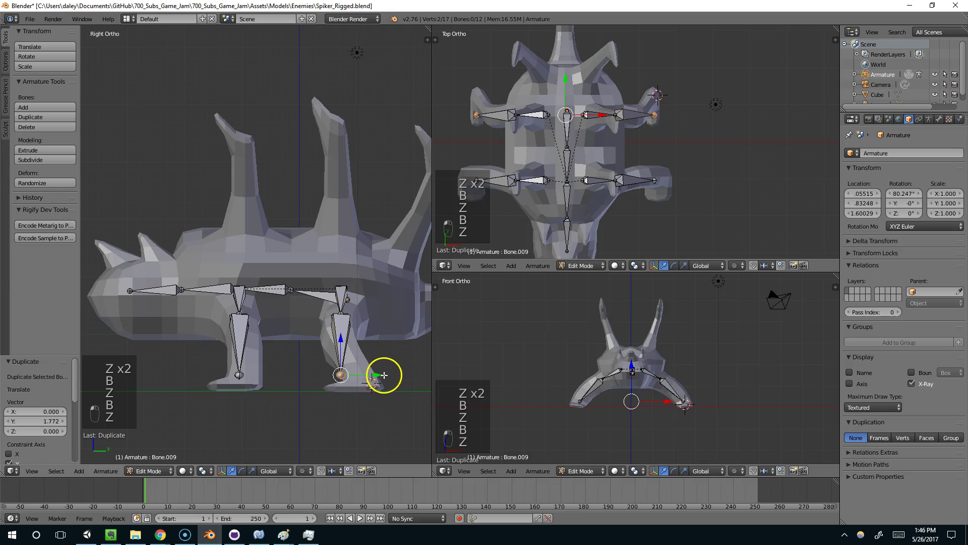
{"action": "key", "text": "g"}
{"action": "key", "text": "z"}
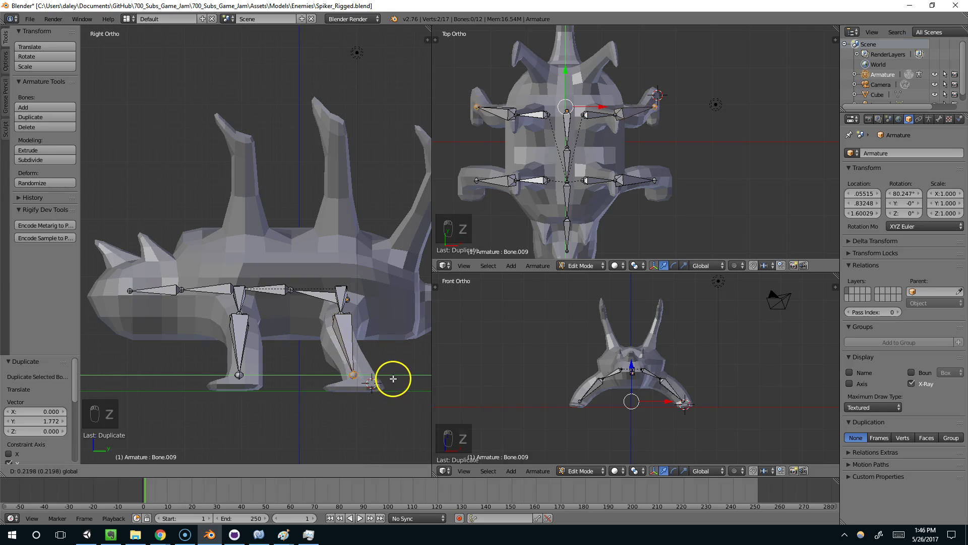
{"action": "left_click", "coordinate": [390, 377]}
Shift the knee joints on the positive X side outward and down: hind about 0.161 and 0.085, front about 0.17 and 0.095
{"action": "middle_click_drag", "start_coordinate": [346, 356], "coordinate": [295, 291]}
{"action": "right_click", "coordinate": [277, 292]}
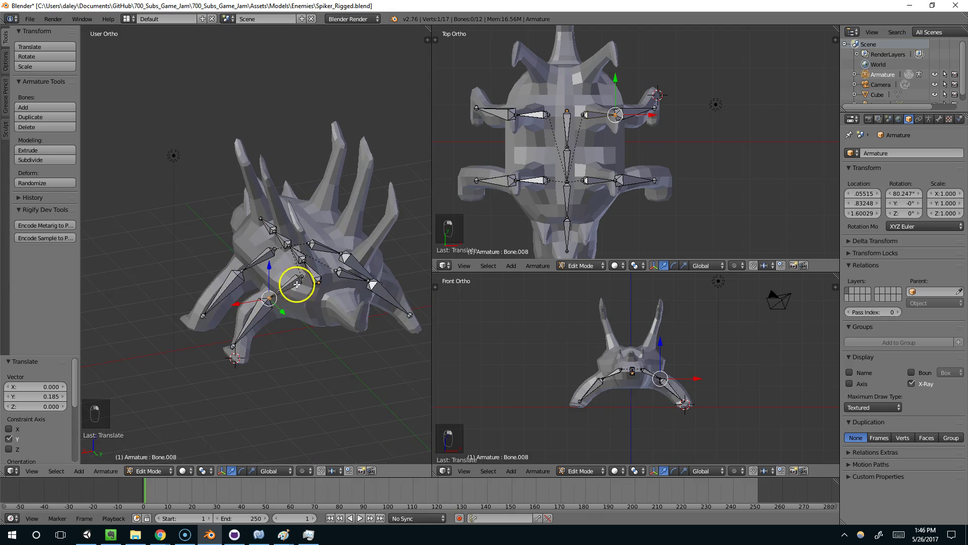
{"action": "middle_click_drag", "start_coordinate": [302, 272], "coordinate": [362, 268]}
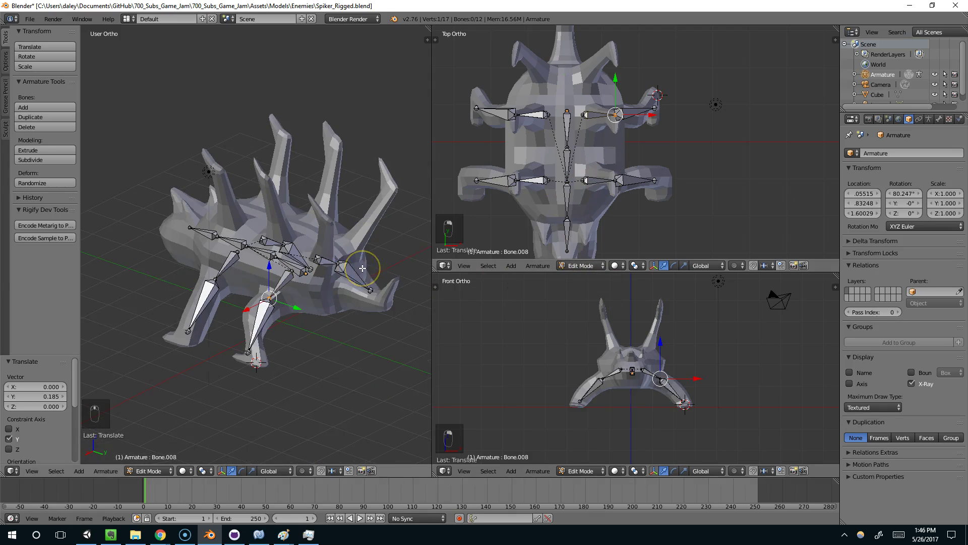
{"action": "key", "text": "KP_1"}
{"action": "middle_click_drag", "start_coordinate": [215, 265], "coordinate": [362, 226], "text": "shift"}
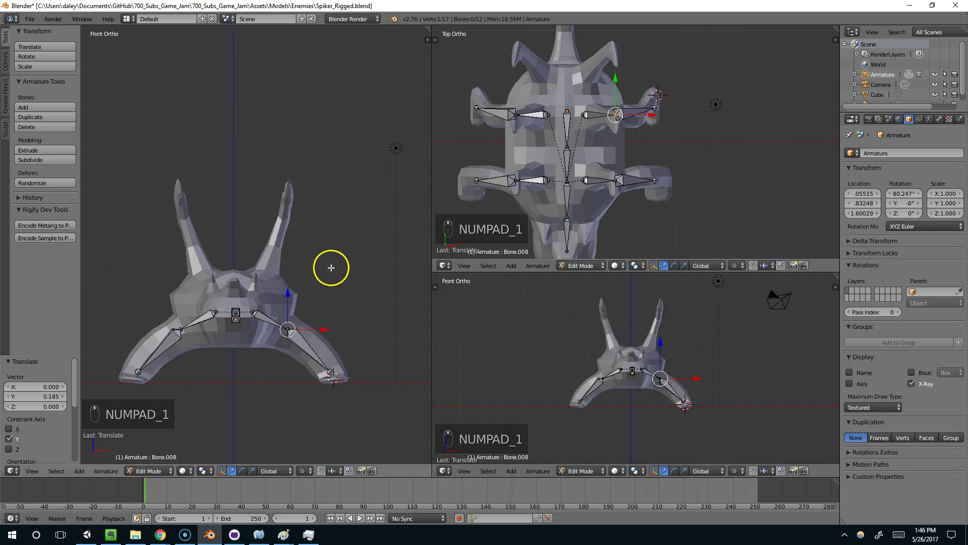
{"action": "scroll", "coordinate": [330, 270], "scroll_direction": "up", "scroll_amount": 1}
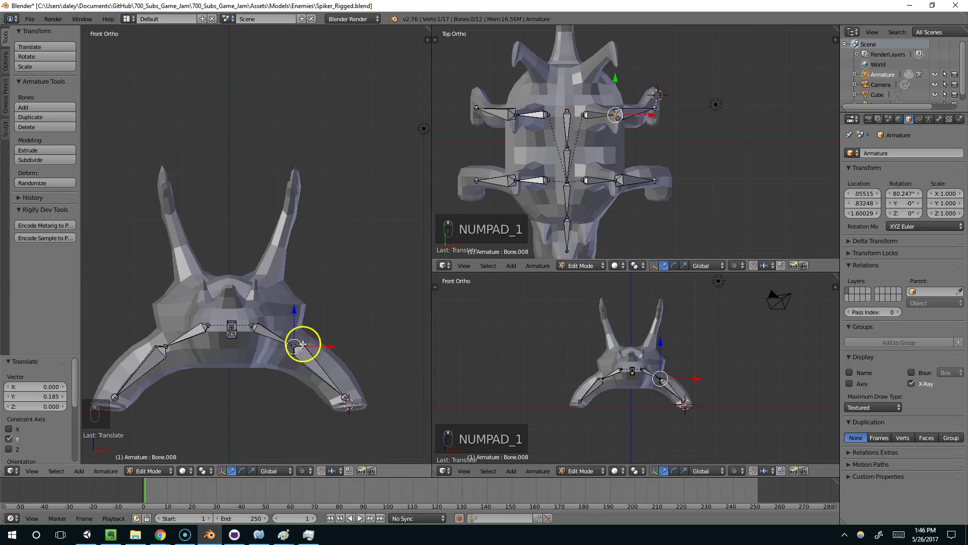
{"action": "scroll", "coordinate": [716, 381], "scroll_direction": "up", "scroll_amount": 5}
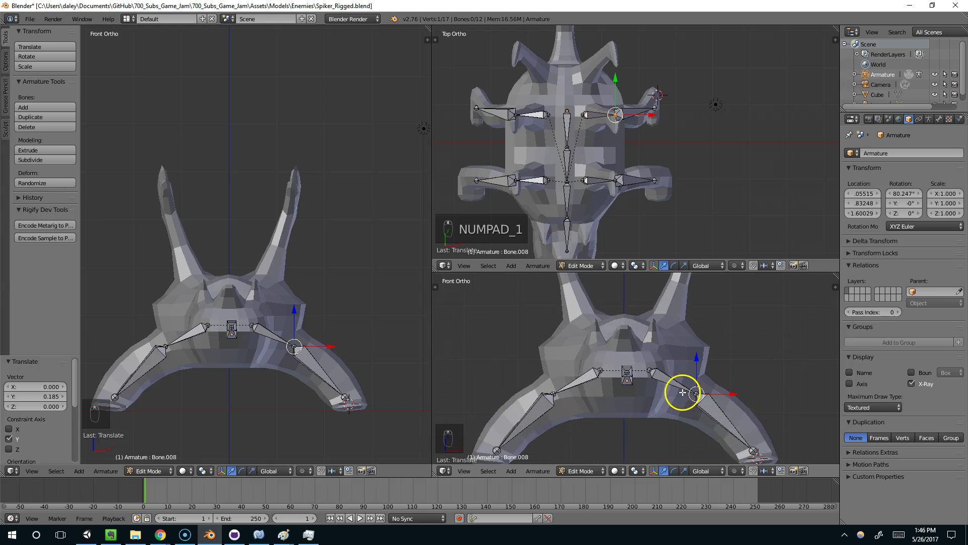
{"action": "right_click", "coordinate": [706, 396]}
{"action": "right_click", "coordinate": [702, 396]}
{"action": "right_click", "coordinate": [695, 393]}
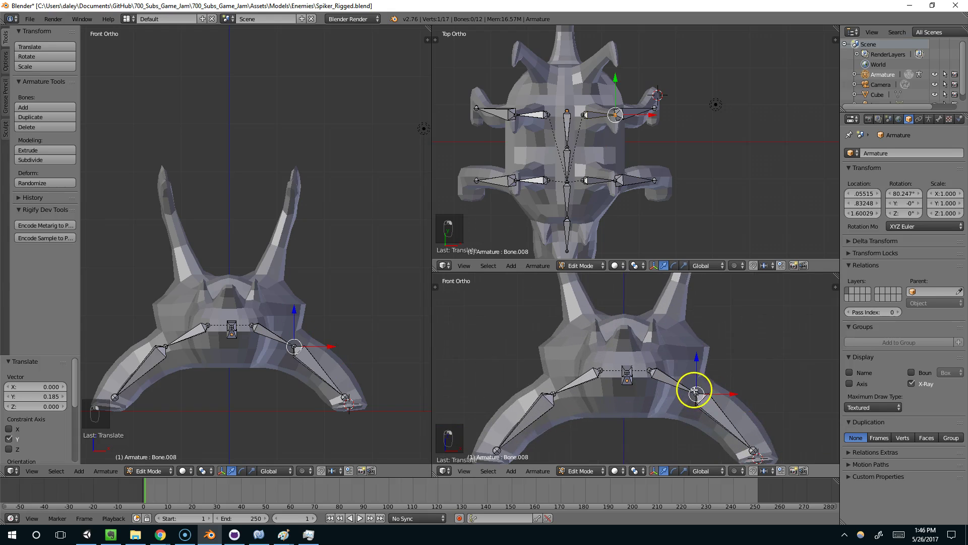
{"action": "key", "text": "g"}
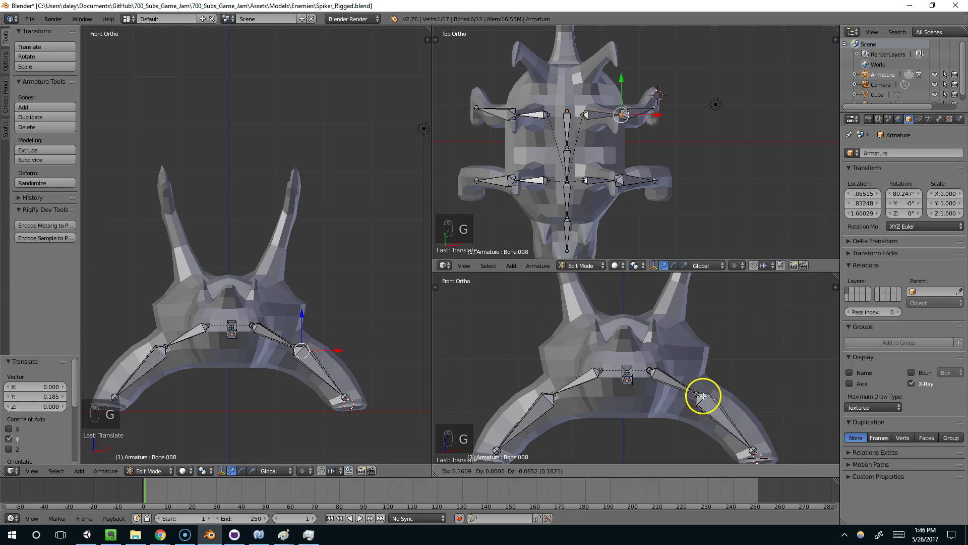
{"action": "left_click", "coordinate": [696, 394]}
{"action": "key", "text": "g"}
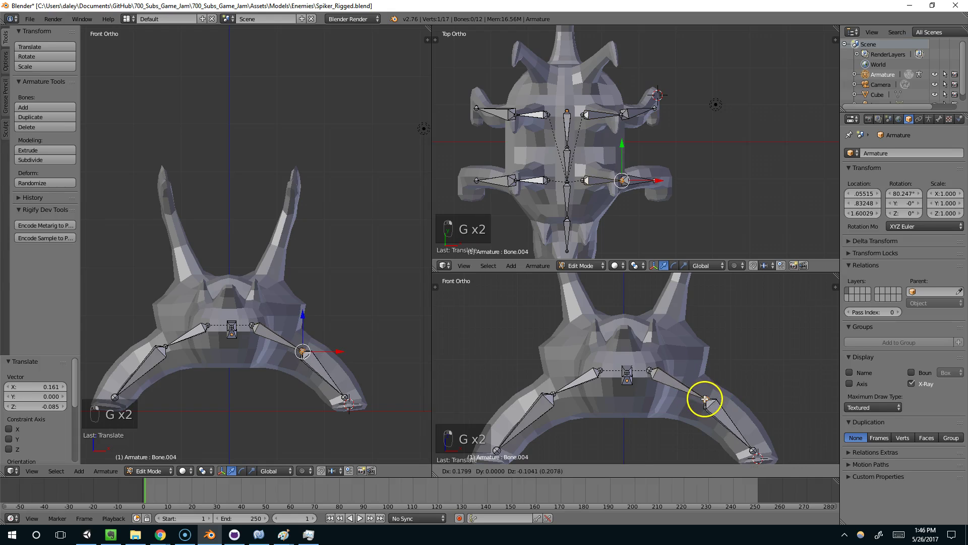
{"action": "left_click", "coordinate": [706, 398]}
Select both knee joints on the negative X side and move them about -0.303 along X and -0.151 along Z
{"action": "right_click", "coordinate": [553, 394]}
{"action": "key", "text": "b"}
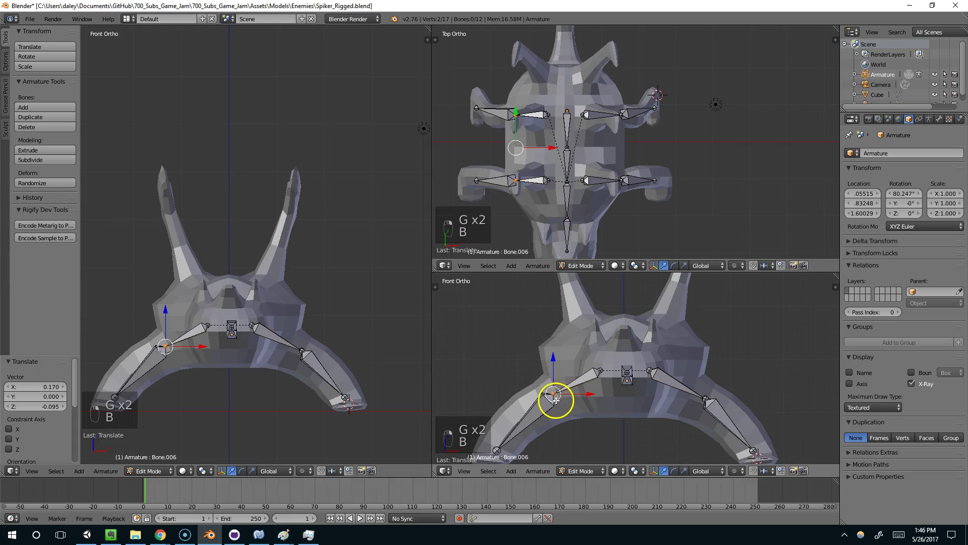
{"action": "left_click_drag", "start_coordinate": [557, 400], "coordinate": [545, 389]}
{"action": "key", "text": "g"}
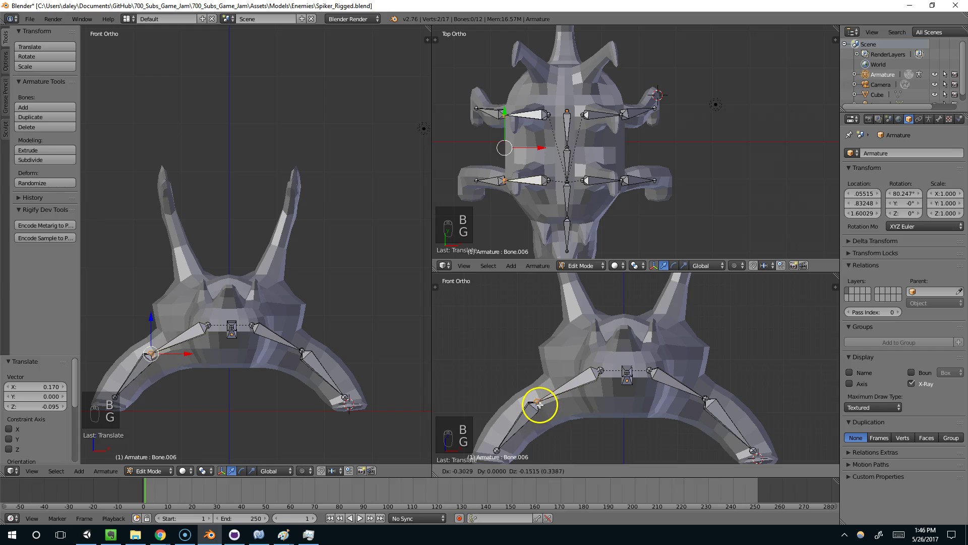
{"action": "left_click", "coordinate": [540, 404]}
Duplicate the rearmost spine bone about 0.286 back along Y and rotate the copy 180° around Z
{"action": "scroll", "coordinate": [648, 389], "scroll_direction": "down", "scroll_amount": 2}
{"action": "middle_click_drag", "start_coordinate": [292, 335], "coordinate": [249, 358]}
{"action": "right_click", "coordinate": [207, 343]}
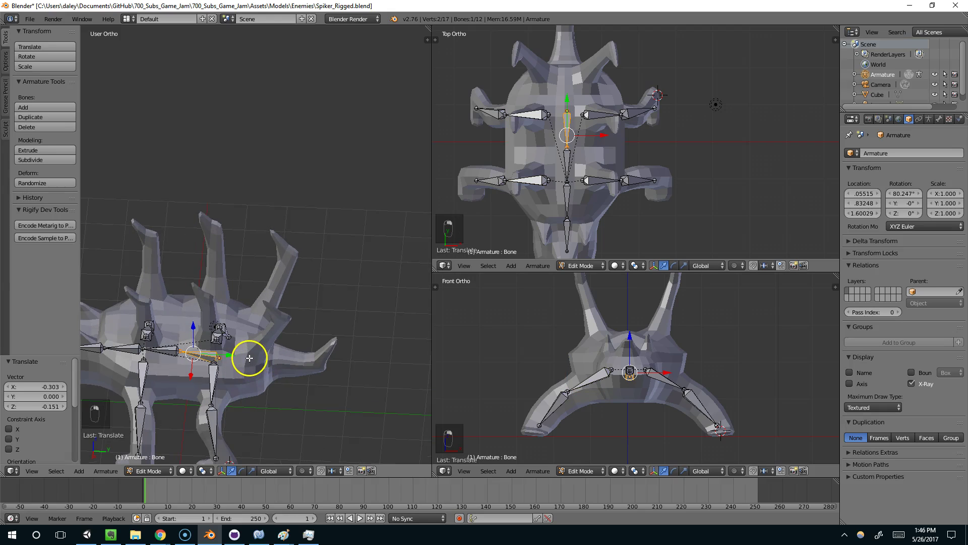
{"action": "key", "text": "shift+d"}
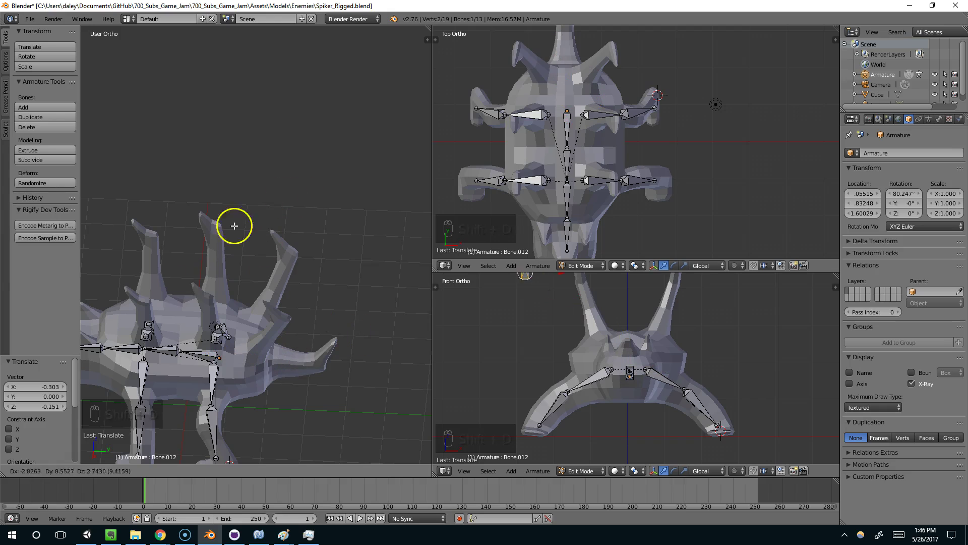
{"action": "right_click", "coordinate": [534, 236]}
{"action": "key", "text": "ctrl+z"}
{"action": "key", "text": "shift+d"}
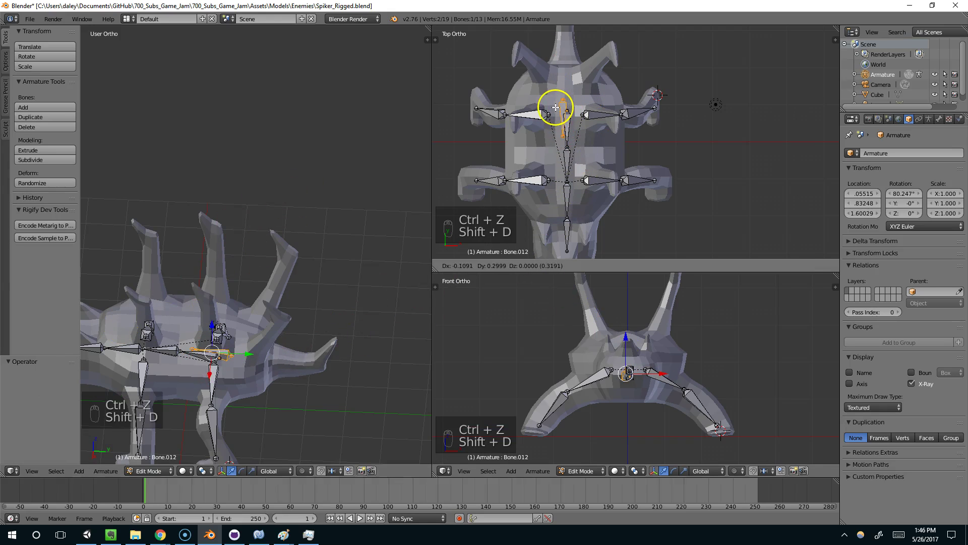
{"action": "left_click", "coordinate": [559, 107]}
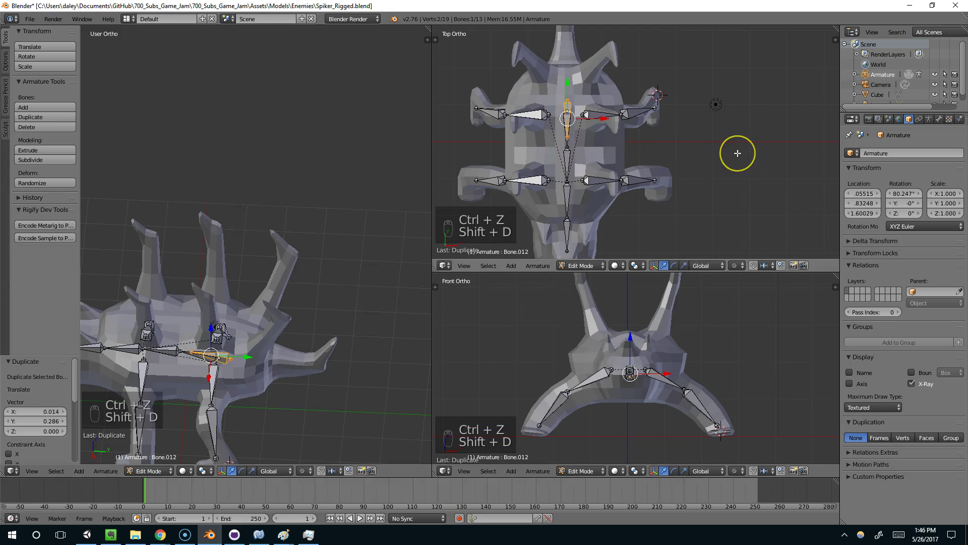
{"action": "type", "text": "rz180"}
{"action": "key", "text": "Return"}
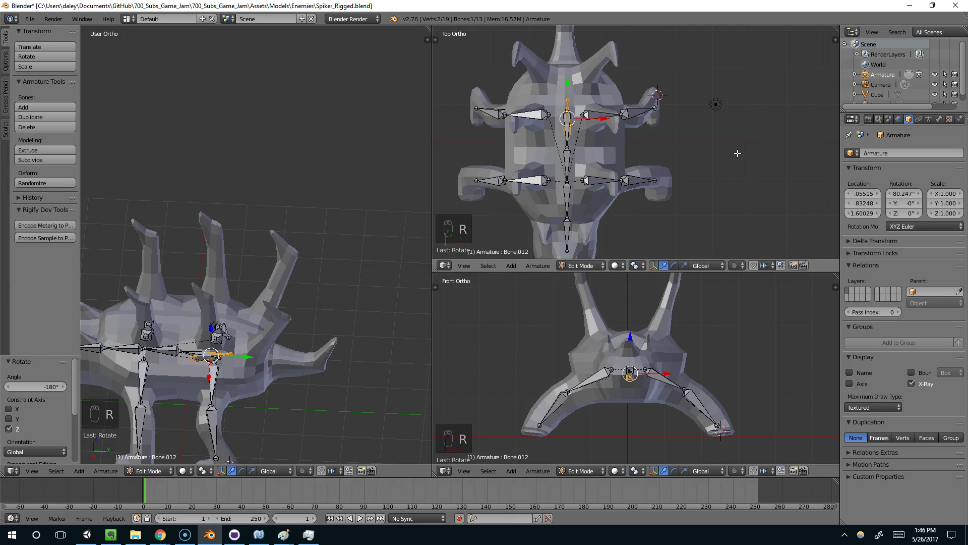
Move the rotated bone about 0.954 back along Y to the base of the tail
{"action": "key", "text": "g"}
{"action": "key", "text": "y"}
{"action": "left_click", "coordinate": [600, 102]}
{"action": "middle_click_drag", "start_coordinate": [600, 101], "coordinate": [585, 142], "text": "shift"}
{"action": "key", "text": "e"}
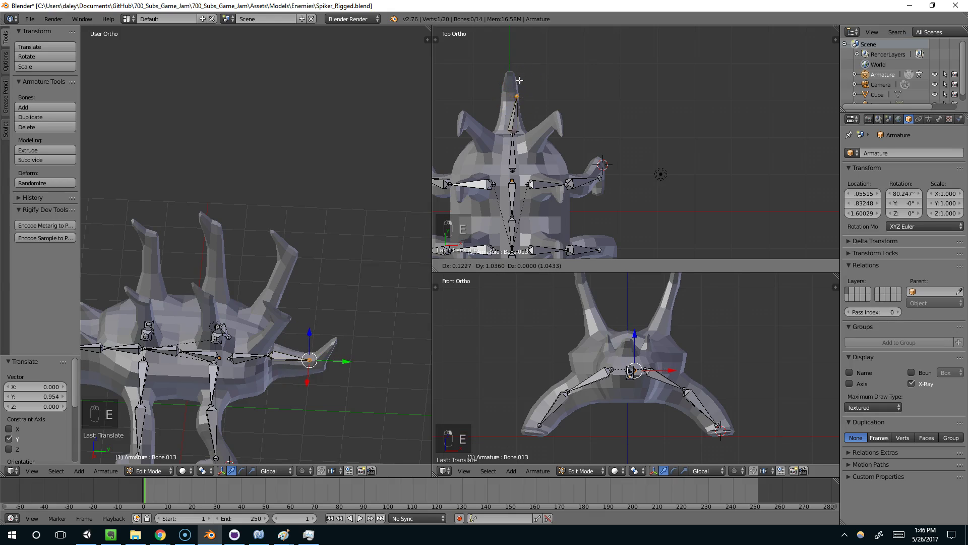
{"action": "right_click", "coordinate": [514, 83]}
{"action": "key", "text": "KP_3"}
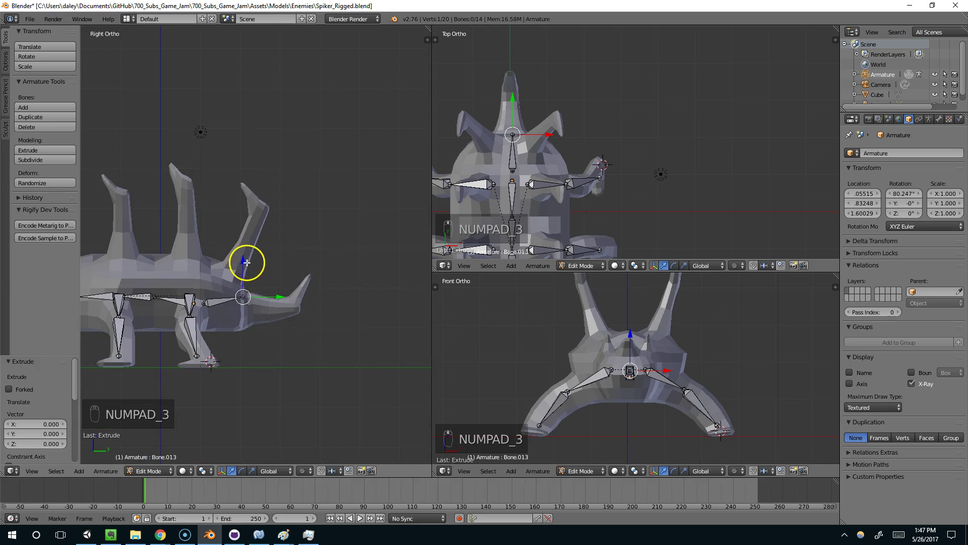
{"action": "key", "text": "ctrl+z"}
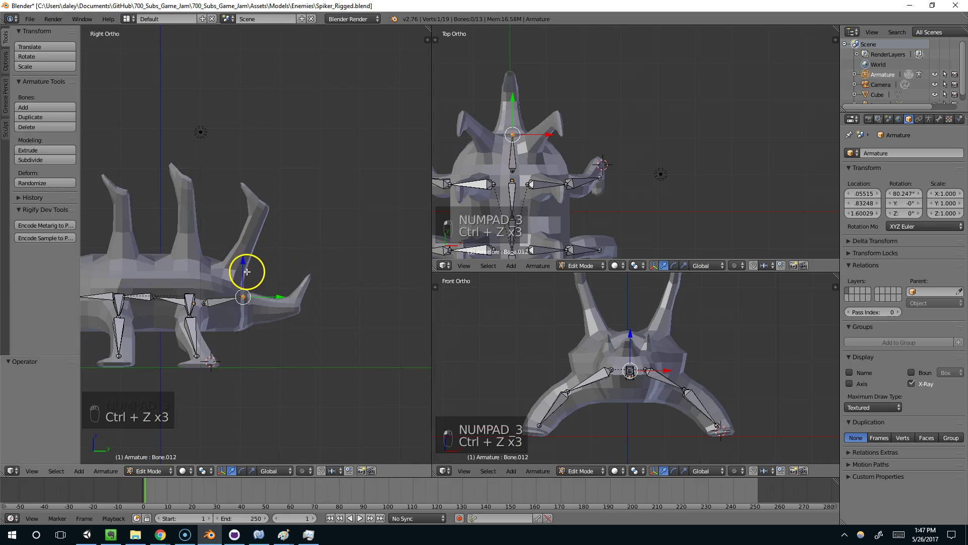
Extrude a second tail bone from the end of the tail-base bone toward the tip of the tail
{"action": "left_click", "coordinate": [246, 271]}
{"action": "key", "text": "e"}
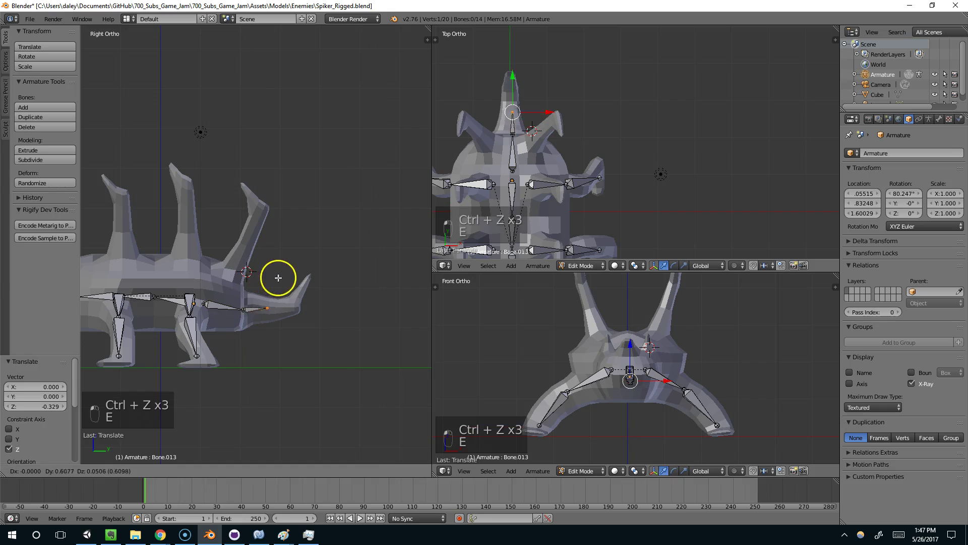
{"action": "left_click", "coordinate": [299, 276]}
{"action": "mouse_move", "coordinate": [299, 276]}
{"action": "middle_mouse_down"}
{"action": "mouse_move", "coordinate": [292, 296]}
{"action": "mouse_move", "coordinate": [367, 329]}
{"action": "mouse_move", "coordinate": [183, 264]}
{"action": "mouse_move", "coordinate": [252, 404]}
{"action": "mouse_move", "coordinate": [245, 308]}
{"action": "mouse_move", "coordinate": [292, 307]}
{"action": "mouse_move", "coordinate": [387, 279]}
{"action": "mouse_move", "coordinate": [300, 280]}
{"action": "middle_mouse_up"}
Leave Edit Mode and parent the creature mesh to the armature with automatic weights
{"action": "key", "text": "Tab"}
{"action": "right_click", "coordinate": [300, 280]}
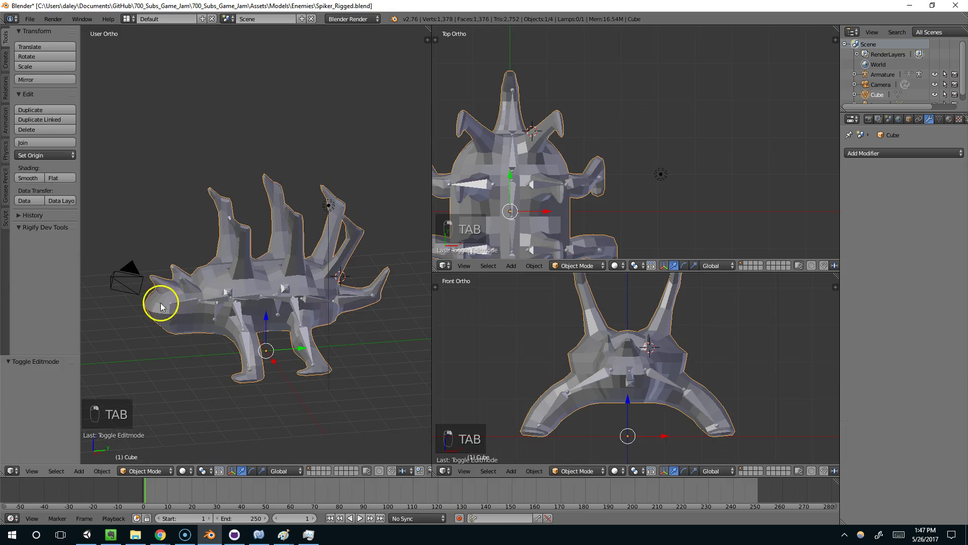
{"action": "right_click", "coordinate": [297, 310]}
{"action": "key", "text": "p"}
{"action": "key", "text": "ctrl+p"}
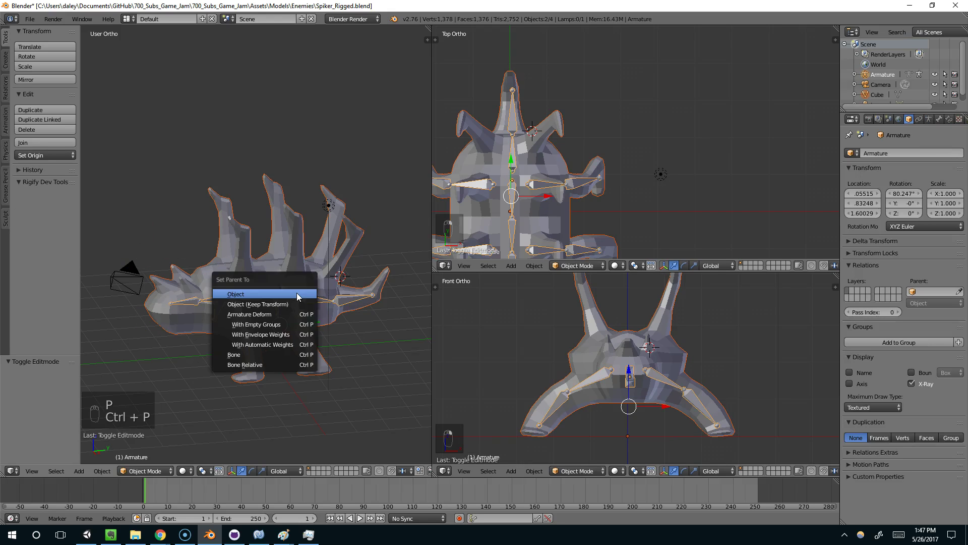
{"action": "left_click_drag", "start_coordinate": [296, 294], "coordinate": [249, 344]}
{"action": "middle_click_drag", "start_coordinate": [249, 344], "coordinate": [309, 331]}
Select the armature on its own and switch it to Pose Mode
{"action": "key", "text": "Tab"}
{"action": "key", "text": "Tab"}
{"action": "right_click", "coordinate": [290, 305]}
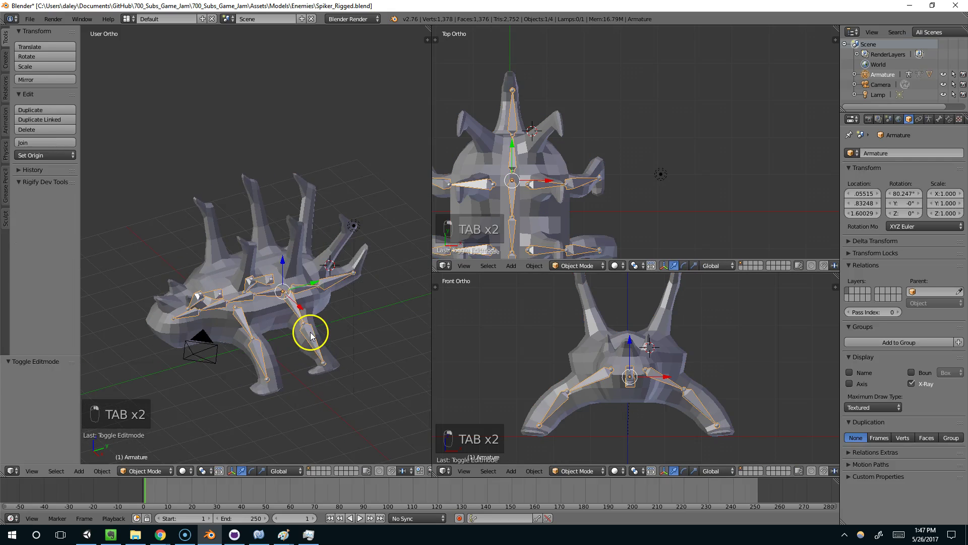
{"action": "right_click", "coordinate": [301, 326]}
{"action": "left_click", "coordinate": [151, 470]}
{"action": "left_click", "coordinate": [146, 437]}
Test-rotate the leg bones on the positive X side and the front spine bones to check the mesh deformation
{"action": "right_click", "coordinate": [299, 320]}
{"action": "right_click", "coordinate": [318, 328]}
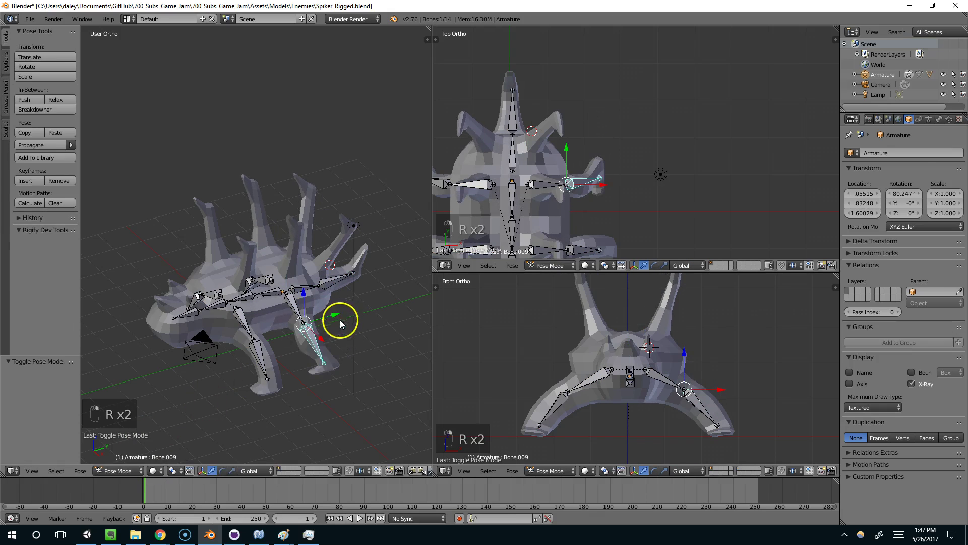
{"action": "right_click", "coordinate": [251, 340]}
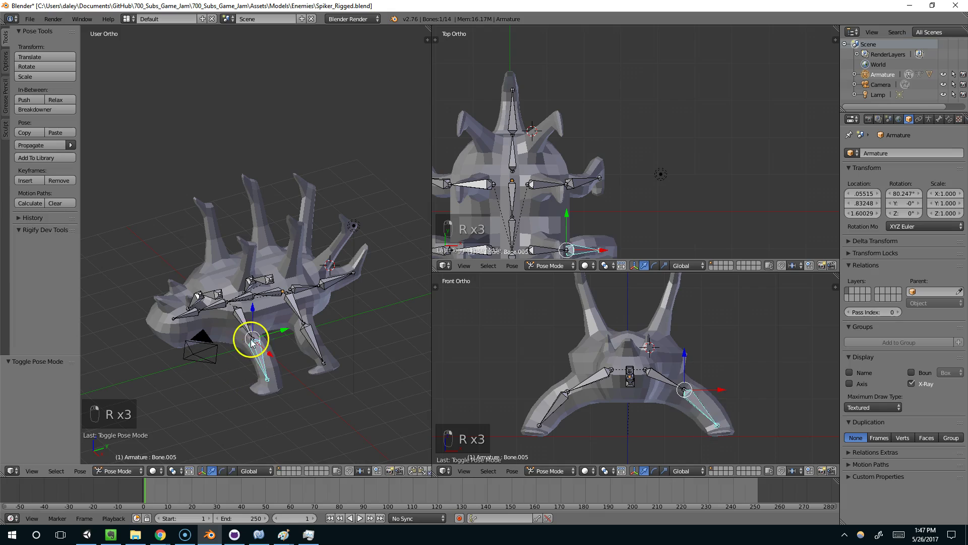
{"action": "right_click", "coordinate": [233, 331]}
{"action": "middle_click_drag", "start_coordinate": [234, 330], "coordinate": [348, 291]}
{"action": "right_click", "coordinate": [201, 311]}
{"action": "right_click", "coordinate": [215, 297]}
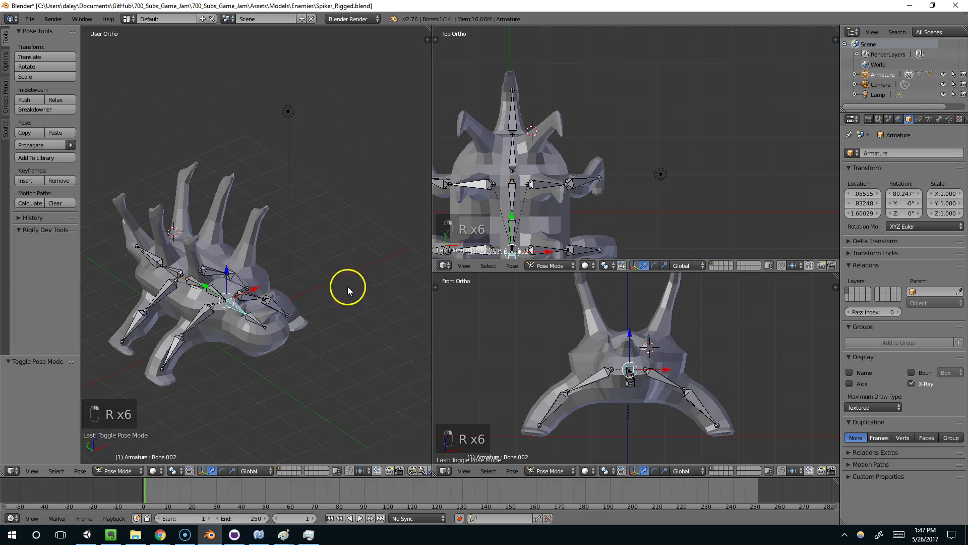
Test-rotate the leg bones on the negative X side, and select the front upper leg bone on the positive X side
{"action": "right_click", "coordinate": [209, 317]}
{"action": "middle_click_drag", "start_coordinate": [205, 310], "coordinate": [173, 303]}
{"action": "key", "text": "r"}
{"action": "left_click", "coordinate": [211, 275]}
{"action": "right_click", "coordinate": [169, 295]}
{"action": "key", "text": "r"}
{"action": "right_click", "coordinate": [165, 282]}
{"action": "right_click", "coordinate": [192, 316]}
{"action": "right_click", "coordinate": [196, 318]}
{"action": "key", "text": "r"}
{"action": "middle_click_drag", "start_coordinate": [199, 318], "coordinate": [223, 324]}
{"action": "left_click", "coordinate": [182, 292]}
{"action": "right_click", "coordinate": [260, 337]}
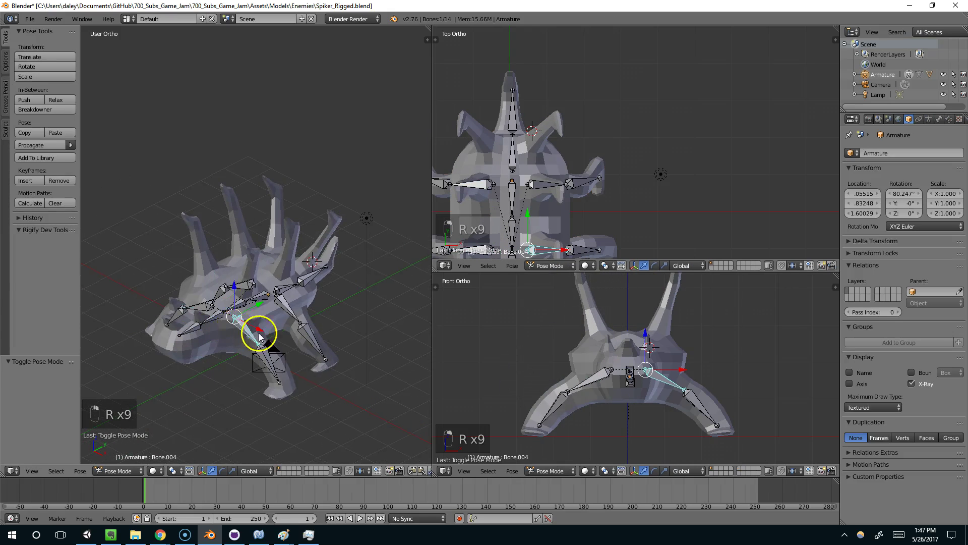
Join the three 3D viewports into one large view showing the whole upper body
{"action": "scroll", "coordinate": [260, 337], "scroll_direction": "up", "scroll_amount": 3}
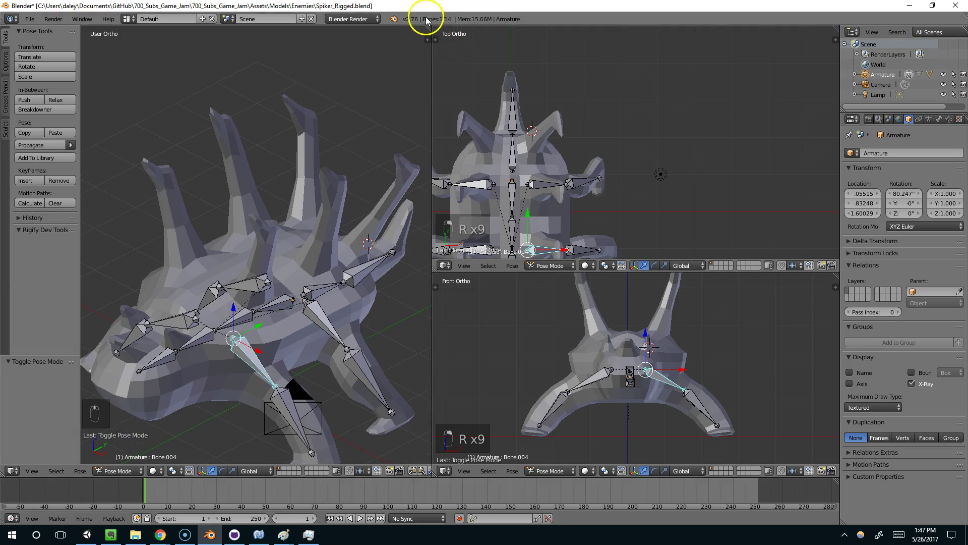
{"action": "left_click_drag", "start_coordinate": [834, 38], "coordinate": [812, 104]}
{"action": "left_click_drag", "start_coordinate": [836, 273], "coordinate": [620, 73]}
{"action": "left_click_drag", "start_coordinate": [428, 29], "coordinate": [509, 101]}
{"action": "middle_click_drag", "start_coordinate": [443, 208], "coordinate": [260, 410]}
Return to Object Mode, select the creature mesh and switch it to Weight Paint mode
{"action": "left_click", "coordinate": [126, 470]}
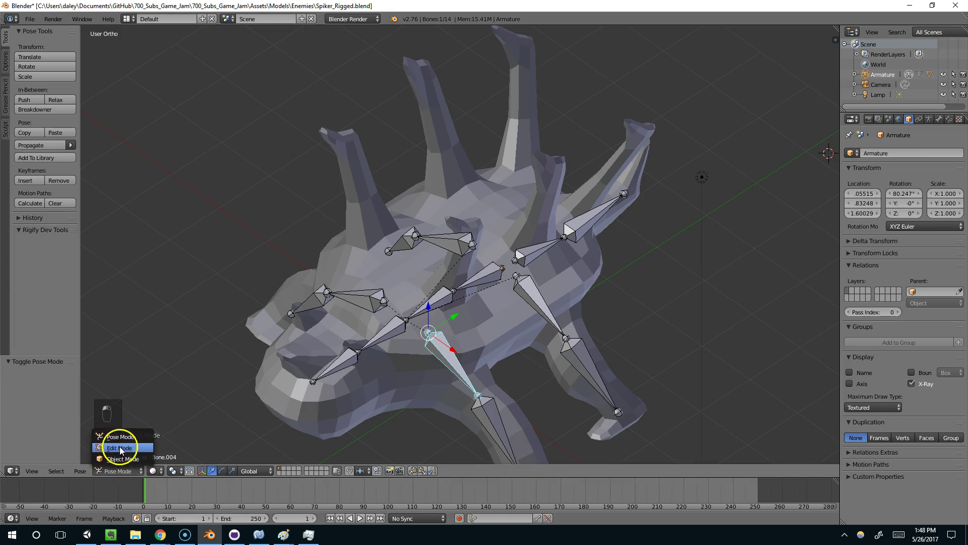
{"action": "left_click", "coordinate": [122, 459]}
{"action": "right_click", "coordinate": [474, 307]}
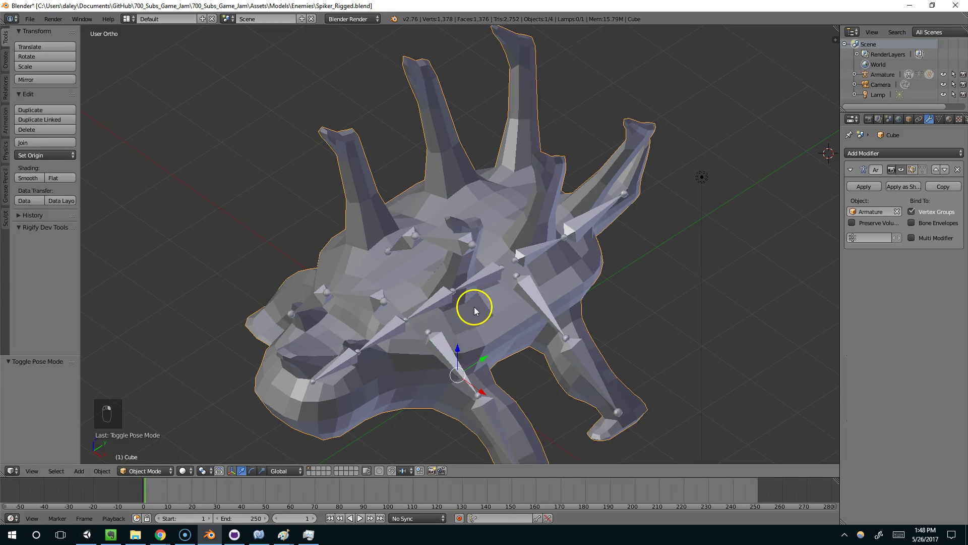
{"action": "right_click", "coordinate": [457, 354]}
{"action": "key", "text": "ctrl+Tab"}
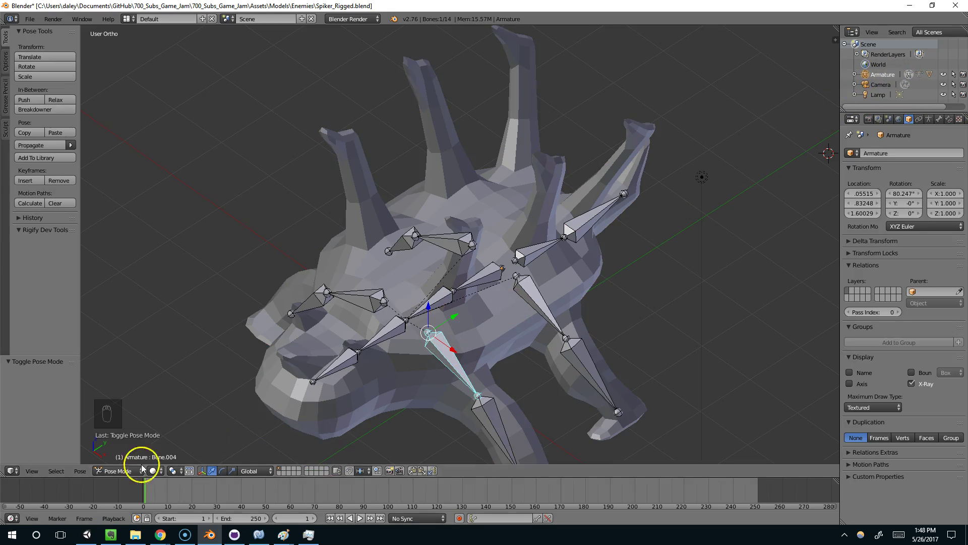
{"action": "key", "text": "ctrl+Tab"}
{"action": "right_click", "coordinate": [473, 326]}
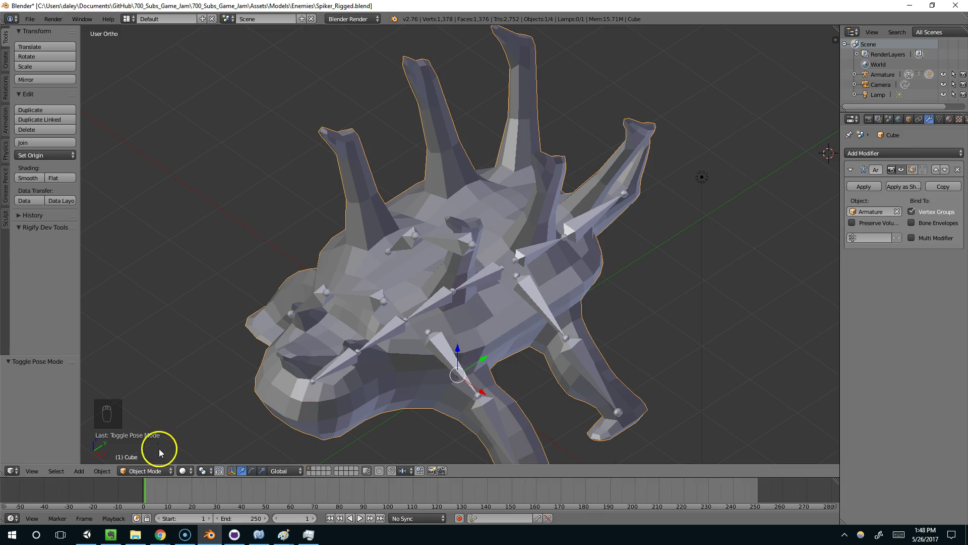
{"action": "left_click", "coordinate": [147, 470]}
{"action": "left_click", "coordinate": [156, 416]}
{"action": "mouse_move", "coordinate": [419, 357]}
{"action": "middle_mouse_down"}
{"action": "mouse_move", "coordinate": [382, 325]}
{"action": "mouse_move", "coordinate": [309, 321]}
{"action": "mouse_move", "coordinate": [295, 343]}
{"action": "mouse_move", "coordinate": [410, 328]}
{"action": "mouse_move", "coordinate": [475, 396]}
{"action": "mouse_move", "coordinate": [489, 337]}
{"action": "mouse_move", "coordinate": [459, 358]}
{"action": "mouse_move", "coordinate": [392, 368]}
{"action": "mouse_move", "coordinate": [379, 351]}
{"action": "middle_mouse_up"}
Choose the Subtract brush and set its radius to 166 px
{"action": "left_click", "coordinate": [42, 68]}
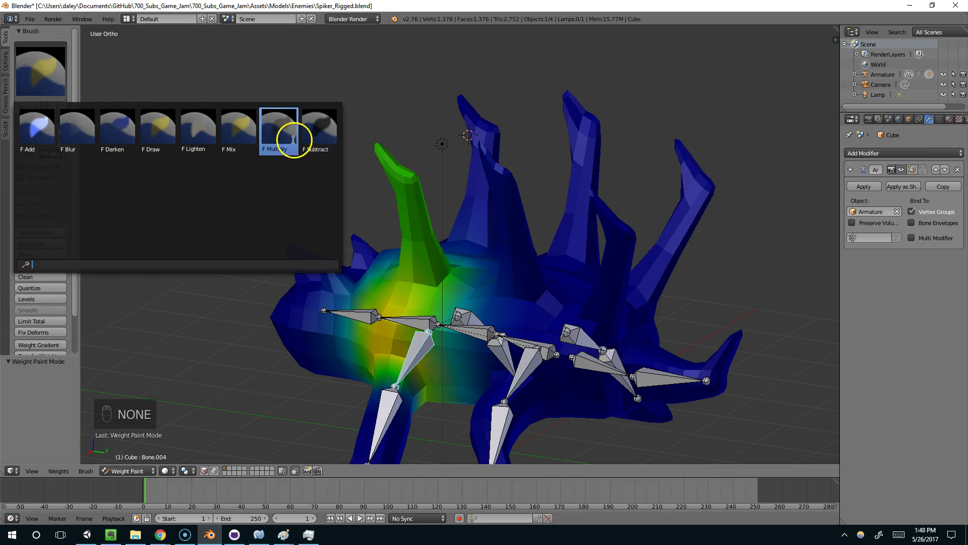
{"action": "left_click", "coordinate": [316, 129]}
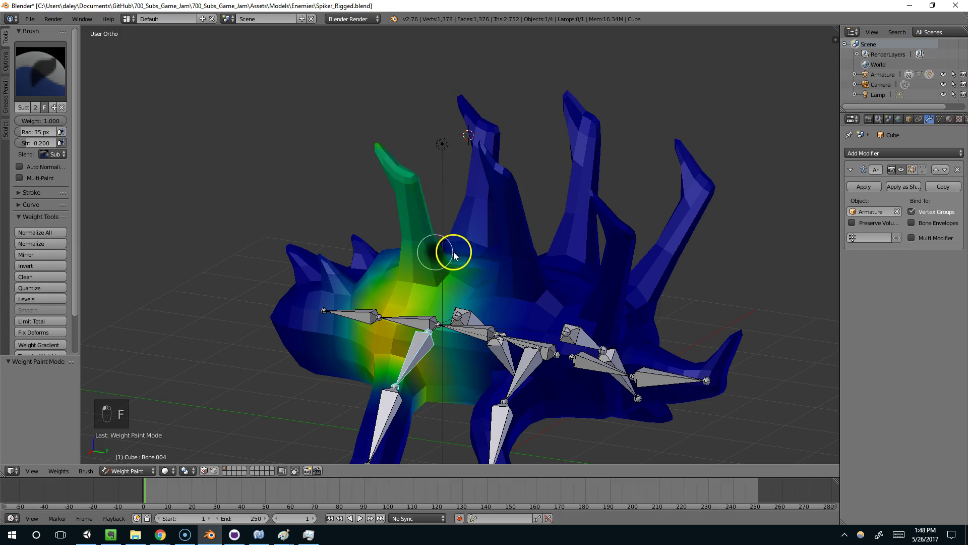
{"action": "left_click", "coordinate": [515, 222]}
{"action": "middle_click_drag", "start_coordinate": [516, 222], "coordinate": [383, 237]}
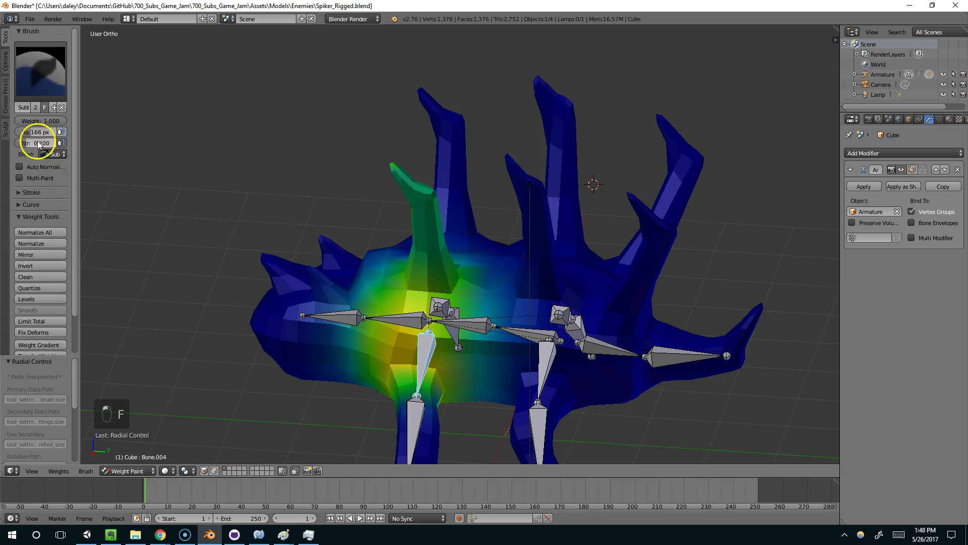
Erase the weights of the positive X front upper leg bone from the spikes and upper back
{"action": "mouse_move", "coordinate": [225, 167]}
{"action": "left_mouse_down"}
{"action": "mouse_move", "coordinate": [422, 201]}
{"action": "mouse_move", "coordinate": [400, 173]}
{"action": "mouse_move", "coordinate": [447, 270]}
{"action": "mouse_move", "coordinate": [414, 292]}
{"action": "mouse_move", "coordinate": [400, 277]}
{"action": "mouse_move", "coordinate": [417, 285]}
{"action": "left_mouse_up"}
{"action": "mouse_move", "coordinate": [417, 285]}
{"action": "middle_mouse_down"}
{"action": "mouse_move", "coordinate": [467, 277]}
{"action": "mouse_move", "coordinate": [520, 205]}
{"action": "middle_mouse_up"}
{"action": "mouse_move", "coordinate": [520, 205]}
{"action": "left_mouse_down"}
{"action": "mouse_move", "coordinate": [461, 210]}
{"action": "mouse_move", "coordinate": [479, 210]}
{"action": "left_mouse_up"}
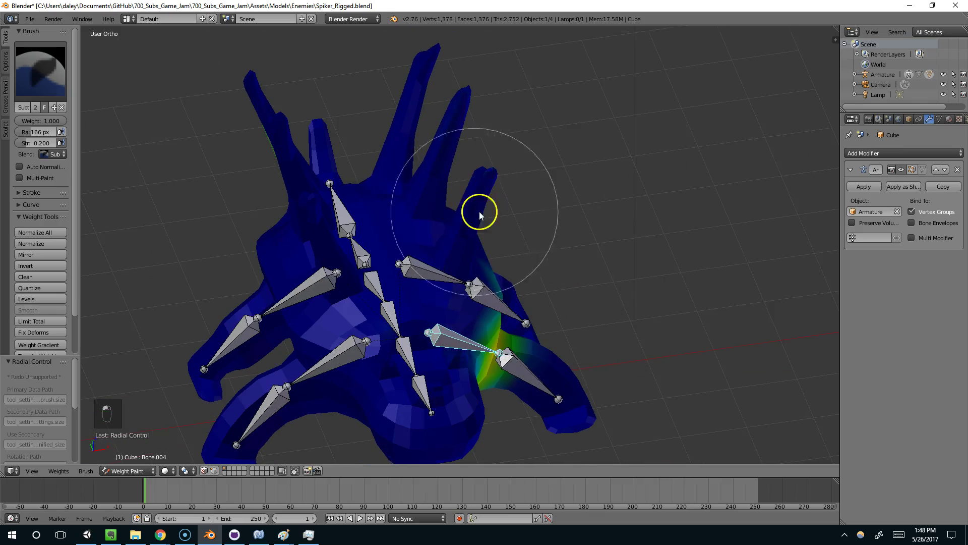
{"action": "middle_click_drag", "start_coordinate": [479, 210], "coordinate": [428, 234]}
{"action": "middle_click_drag", "start_coordinate": [405, 175], "coordinate": [545, 244]}
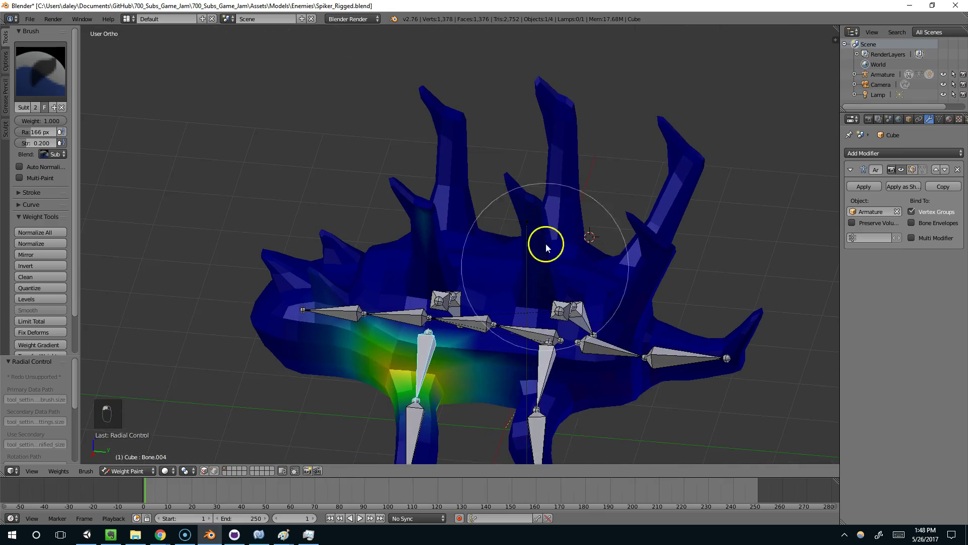
Select the positive X hind upper leg bone and erase its weights from the spikes and upper back
{"action": "right_click", "coordinate": [542, 377]}
{"action": "mouse_move", "coordinate": [522, 356]}
{"action": "left_mouse_down"}
{"action": "mouse_move", "coordinate": [492, 247]}
{"action": "mouse_move", "coordinate": [521, 225]}
{"action": "mouse_move", "coordinate": [484, 156]}
{"action": "mouse_move", "coordinate": [584, 284]}
{"action": "mouse_move", "coordinate": [598, 244]}
{"action": "mouse_move", "coordinate": [584, 302]}
{"action": "mouse_move", "coordinate": [444, 264]}
{"action": "mouse_move", "coordinate": [535, 299]}
{"action": "mouse_move", "coordinate": [605, 348]}
{"action": "left_mouse_up"}
{"action": "middle_click_drag", "start_coordinate": [646, 371], "coordinate": [496, 361]}
{"action": "mouse_move", "coordinate": [544, 220]}
{"action": "left_mouse_down"}
{"action": "mouse_move", "coordinate": [526, 136]}
{"action": "mouse_move", "coordinate": [456, 219]}
{"action": "mouse_move", "coordinate": [415, 174]}
{"action": "left_mouse_up"}
{"action": "mouse_move", "coordinate": [415, 174]}
{"action": "middle_mouse_down"}
{"action": "mouse_move", "coordinate": [550, 232]}
{"action": "mouse_move", "coordinate": [676, 247]}
{"action": "mouse_move", "coordinate": [616, 199]}
{"action": "mouse_move", "coordinate": [519, 225]}
{"action": "middle_mouse_up"}
Select the negative X hind upper leg bone and erase its weights from the spikes and upper back
{"action": "right_click", "coordinate": [613, 375]}
{"action": "middle_click_drag", "start_coordinate": [613, 375], "coordinate": [595, 174]}
{"action": "mouse_move", "coordinate": [595, 173]}
{"action": "left_mouse_down"}
{"action": "mouse_move", "coordinate": [622, 212]}
{"action": "mouse_move", "coordinate": [551, 242]}
{"action": "mouse_move", "coordinate": [539, 177]}
{"action": "mouse_move", "coordinate": [635, 150]}
{"action": "mouse_move", "coordinate": [633, 198]}
{"action": "mouse_move", "coordinate": [606, 265]}
{"action": "mouse_move", "coordinate": [592, 290]}
{"action": "mouse_move", "coordinate": [532, 308]}
{"action": "mouse_move", "coordinate": [693, 301]}
{"action": "mouse_move", "coordinate": [657, 297]}
{"action": "left_mouse_up"}
{"action": "mouse_move", "coordinate": [657, 297]}
{"action": "middle_mouse_down"}
{"action": "mouse_move", "coordinate": [679, 322]}
{"action": "mouse_move", "coordinate": [674, 277]}
{"action": "middle_mouse_up"}
{"action": "mouse_move", "coordinate": [674, 276]}
{"action": "left_mouse_down"}
{"action": "mouse_move", "coordinate": [713, 210]}
{"action": "mouse_move", "coordinate": [564, 153]}
{"action": "mouse_move", "coordinate": [594, 221]}
{"action": "mouse_move", "coordinate": [595, 271]}
{"action": "left_mouse_up"}
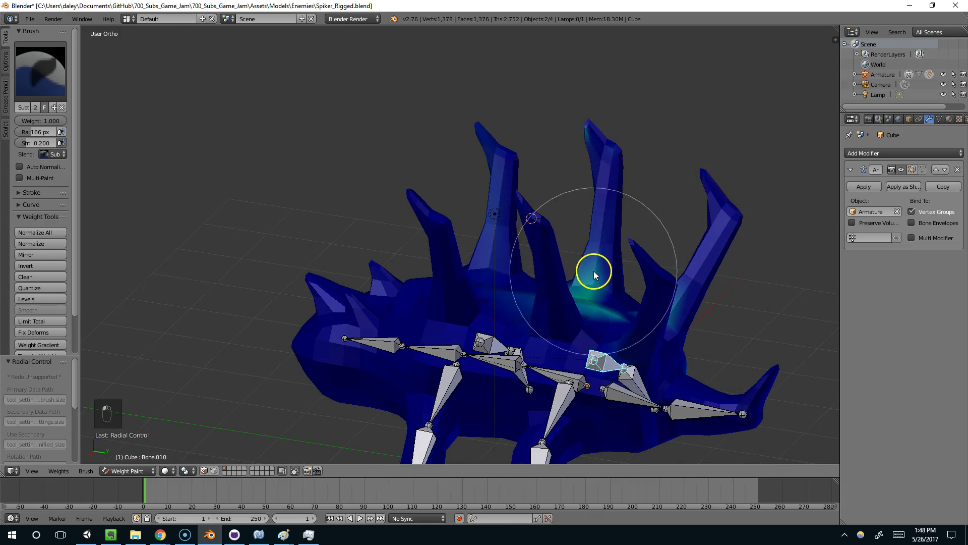
{"action": "middle_click_drag", "start_coordinate": [595, 271], "coordinate": [571, 296]}
{"action": "left_click_drag", "start_coordinate": [657, 266], "coordinate": [718, 308]}
Select the negative X front upper leg bone and erase its weights from the spikes and upper back
{"action": "mouse_move", "coordinate": [718, 307]}
{"action": "middle_mouse_down"}
{"action": "mouse_move", "coordinate": [531, 258]}
{"action": "mouse_move", "coordinate": [637, 350]}
{"action": "mouse_move", "coordinate": [640, 332]}
{"action": "middle_mouse_up"}
{"action": "scroll", "coordinate": [530, 258], "scroll_direction": "down", "scroll_amount": 2}
{"action": "right_click", "coordinate": [640, 333]}
{"action": "mouse_move", "coordinate": [641, 336]}
{"action": "left_mouse_down"}
{"action": "mouse_move", "coordinate": [640, 238]}
{"action": "mouse_move", "coordinate": [638, 262]}
{"action": "left_mouse_up"}
{"action": "mouse_move", "coordinate": [688, 340]}
{"action": "middle_mouse_down"}
{"action": "mouse_move", "coordinate": [621, 374]}
{"action": "mouse_move", "coordinate": [664, 352]}
{"action": "mouse_move", "coordinate": [722, 270]}
{"action": "middle_mouse_up"}
{"action": "left_click_drag", "start_coordinate": [640, 195], "coordinate": [640, 183]}
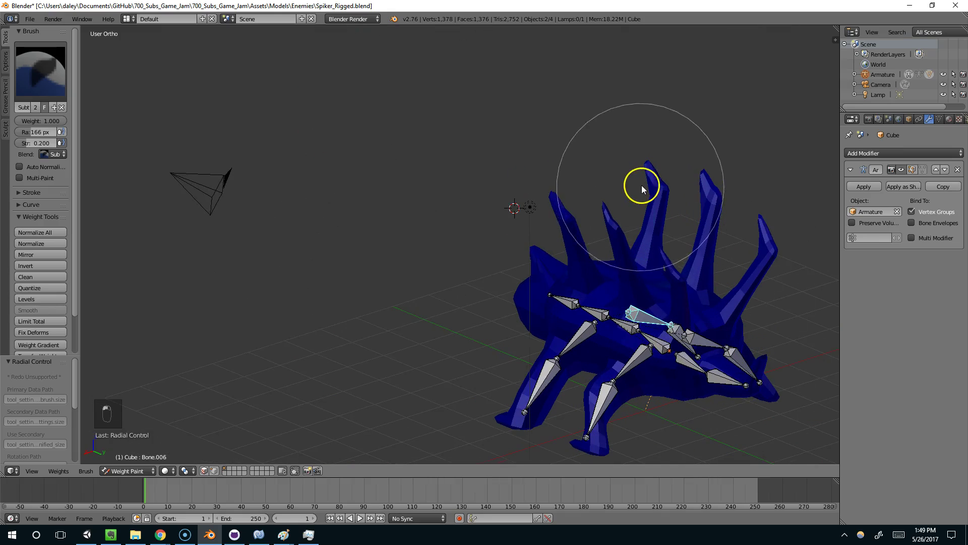
{"action": "mouse_move", "coordinate": [726, 212]}
{"action": "middle_mouse_down"}
{"action": "mouse_move", "coordinate": [477, 226]}
{"action": "mouse_move", "coordinate": [414, 272]}
{"action": "middle_mouse_up"}
Leave Weight Paint mode and test-rotate the negative X front leg bones in Pose Mode
{"action": "left_click", "coordinate": [130, 470]}
{"action": "left_click", "coordinate": [126, 451]}
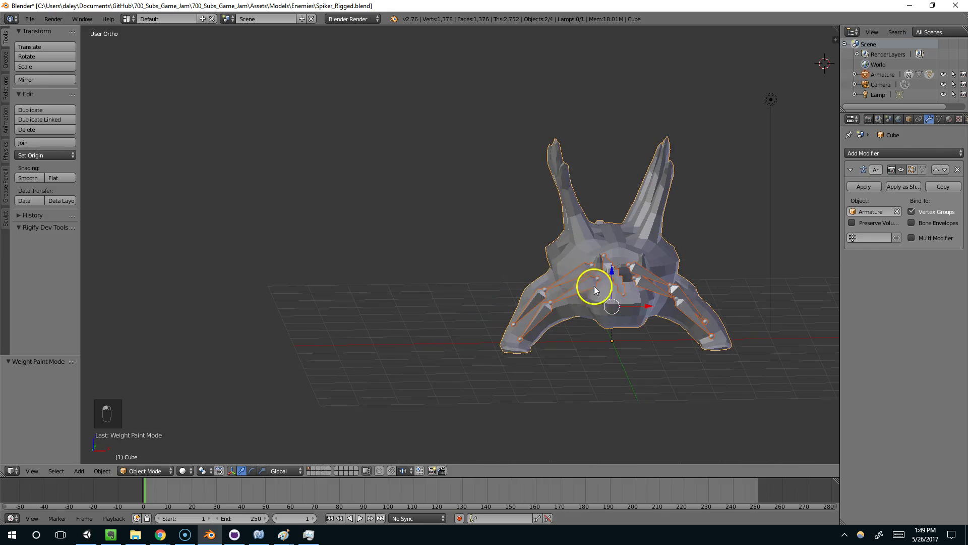
{"action": "right_click", "coordinate": [593, 286]}
{"action": "mouse_move", "coordinate": [588, 282]}
{"action": "middle_mouse_down"}
{"action": "mouse_move", "coordinate": [613, 302]}
{"action": "mouse_move", "coordinate": [604, 292]}
{"action": "middle_mouse_up"}
{"action": "key", "text": "r"}
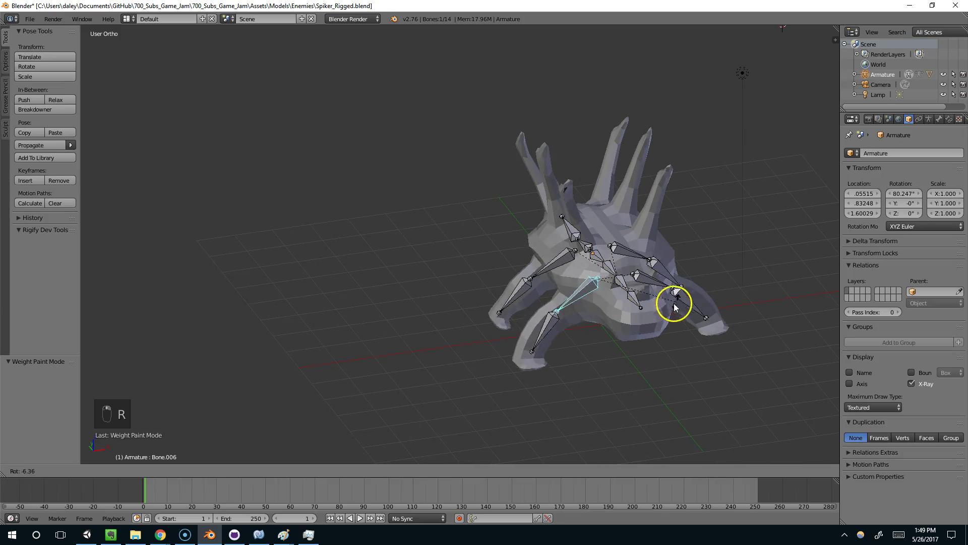
{"action": "right_click", "coordinate": [595, 327]}
{"action": "middle_click_drag", "start_coordinate": [595, 328], "coordinate": [629, 322]}
{"action": "key", "text": "r"}
{"action": "left_click", "coordinate": [586, 307]}
Test-rotate the negative X hind leg bones to check which spikes still move with them
{"action": "right_click", "coordinate": [528, 271]}
{"action": "key", "text": "r"}
{"action": "right_click", "coordinate": [558, 237]}
{"action": "middle_click_drag", "start_coordinate": [557, 237], "coordinate": [583, 277]}
{"action": "key", "text": "r"}
{"action": "right_click", "coordinate": [636, 303]}
Select the creature mesh again and return it to Weight Paint mode
{"action": "middle_click_drag", "start_coordinate": [635, 303], "coordinate": [580, 293]}
{"action": "right_click", "coordinate": [607, 252]}
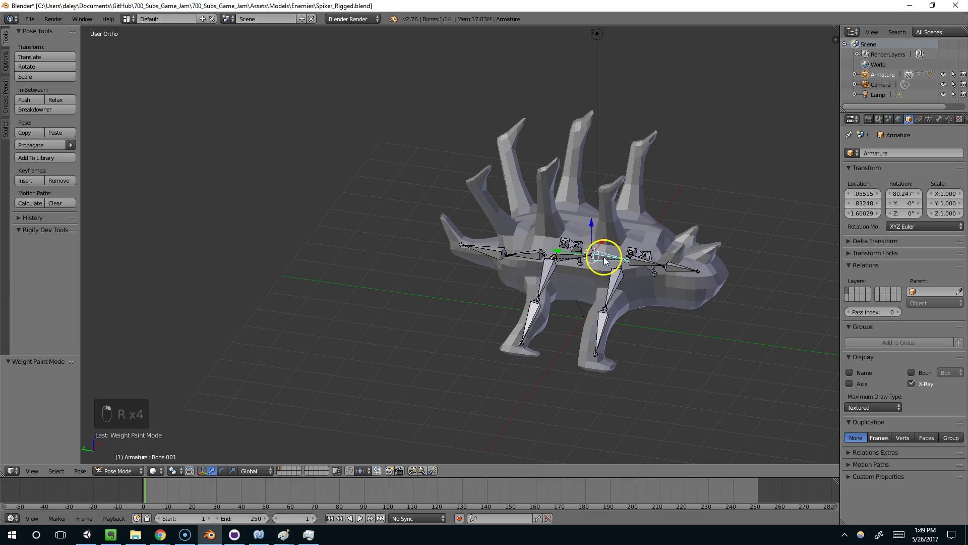
{"action": "right_click", "coordinate": [546, 270]}
{"action": "right_click", "coordinate": [564, 279]}
{"action": "left_click", "coordinate": [166, 473]}
{"action": "left_click", "coordinate": [145, 404]}
{"action": "left_click", "coordinate": [104, 470]}
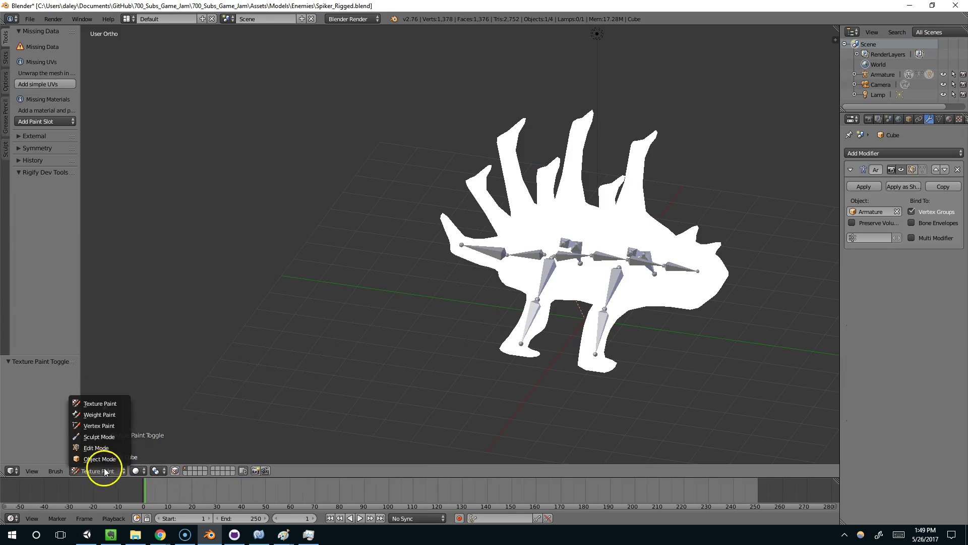
{"action": "left_click", "coordinate": [111, 420]}
Test-rotate the negative X hind upper leg bone within Weight Paint mode to look for stray weights on the spikes
{"action": "mouse_move", "coordinate": [407, 361]}
{"action": "middle_mouse_down"}
{"action": "mouse_move", "coordinate": [324, 363]}
{"action": "mouse_move", "coordinate": [423, 243]}
{"action": "middle_mouse_up"}
{"action": "key", "text": "z"}
{"action": "middle_click_drag", "start_coordinate": [516, 184], "coordinate": [673, 176]}
{"action": "middle_click_drag", "start_coordinate": [620, 216], "coordinate": [471, 272]}
{"action": "key", "text": "r"}
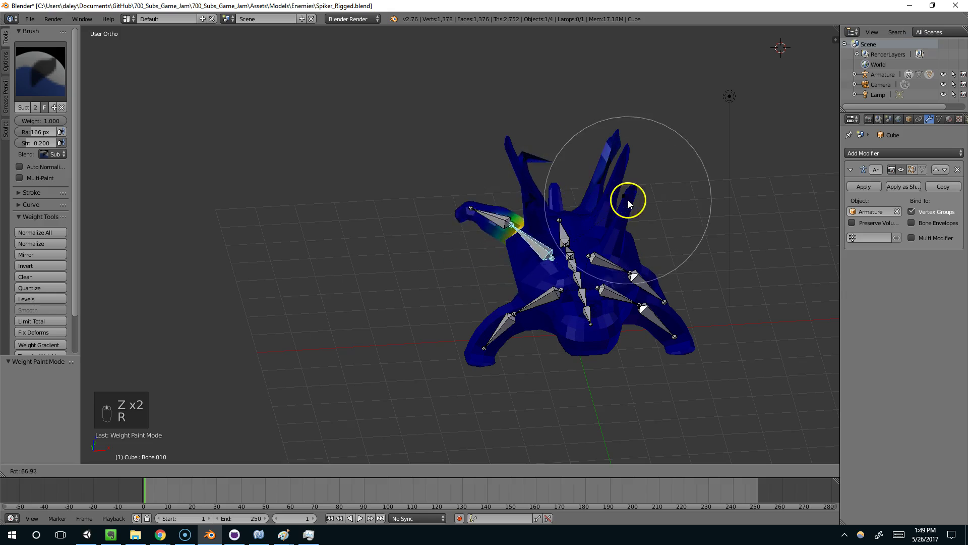
{"action": "left_click", "coordinate": [630, 203]}
{"action": "middle_click_drag", "start_coordinate": [630, 203], "coordinate": [562, 124]}
{"action": "middle_click_drag", "start_coordinate": [539, 162], "coordinate": [696, 191]}
{"action": "key", "text": "r"}
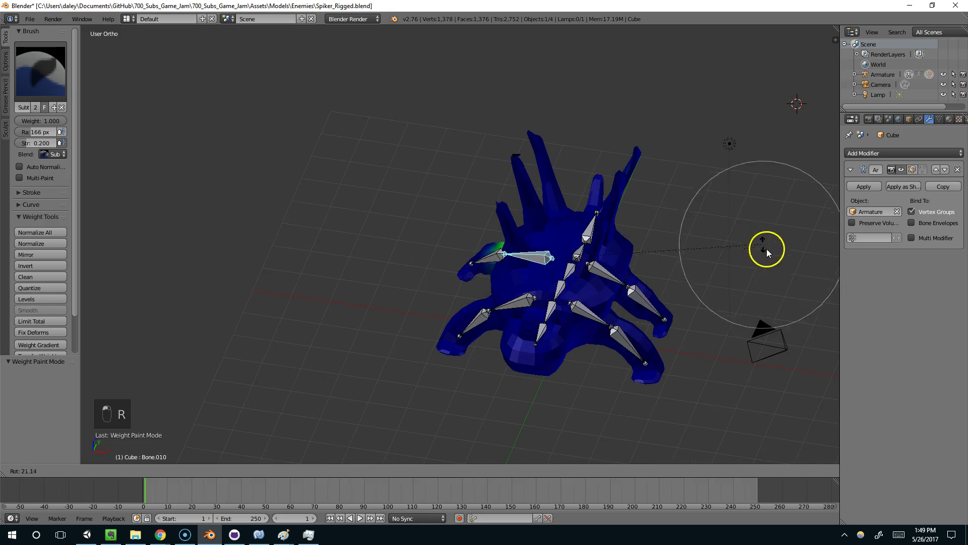
{"action": "left_click", "coordinate": [202, 460]}
Set the viewport shading to Wireframe
{"action": "left_click", "coordinate": [174, 471]}
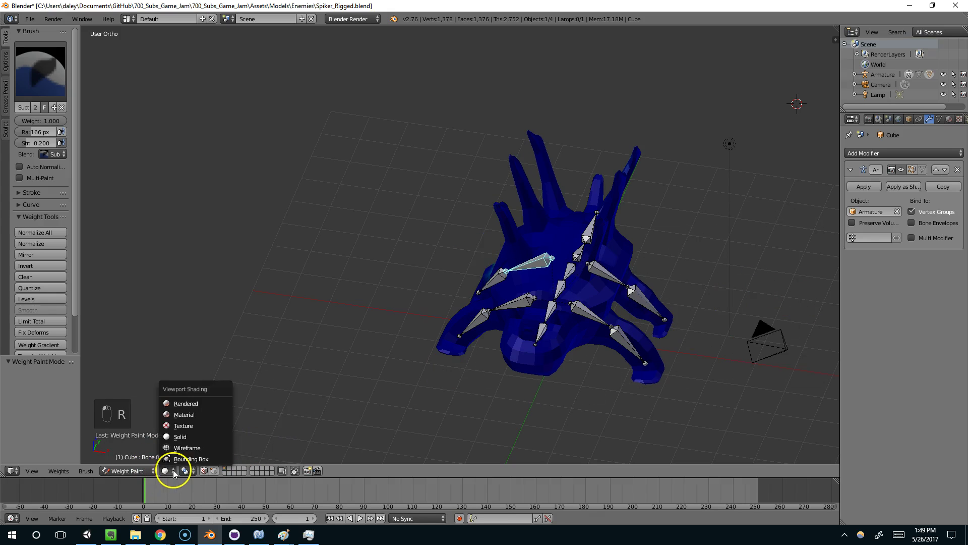
{"action": "left_click", "coordinate": [180, 471]}
{"action": "left_click", "coordinate": [173, 471]}
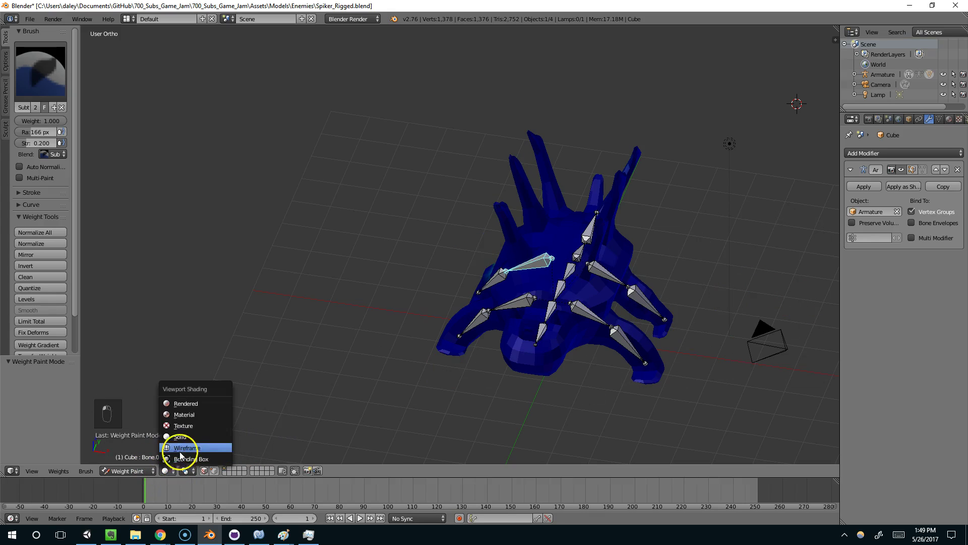
{"action": "left_click", "coordinate": [186, 447]}
{"action": "middle_click_drag", "start_coordinate": [507, 360], "coordinate": [590, 157]}
{"action": "middle_click_drag", "start_coordinate": [501, 173], "coordinate": [584, 174]}
Turn on face selection masking for painting, keeping the wireframe display
{"action": "left_click", "coordinate": [172, 474]}
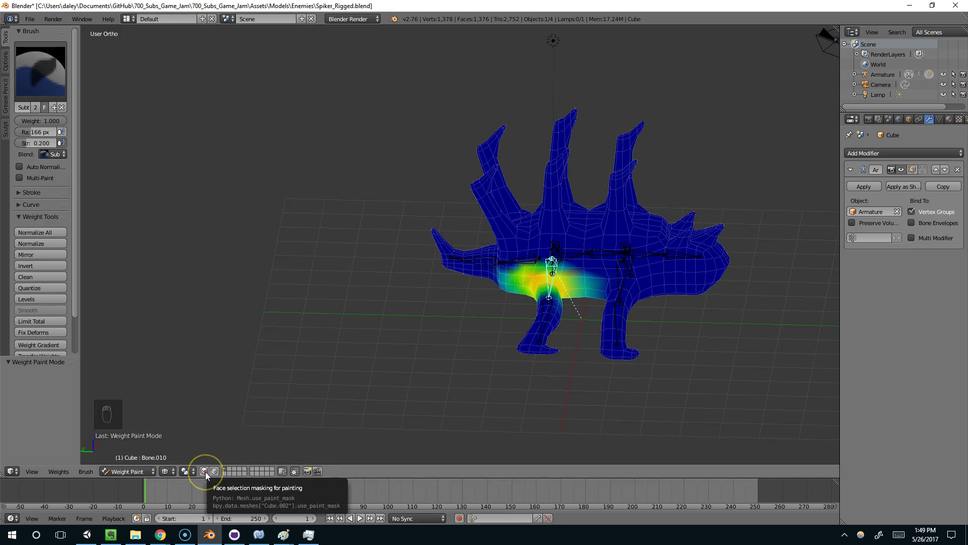
{"action": "left_click", "coordinate": [204, 471]}
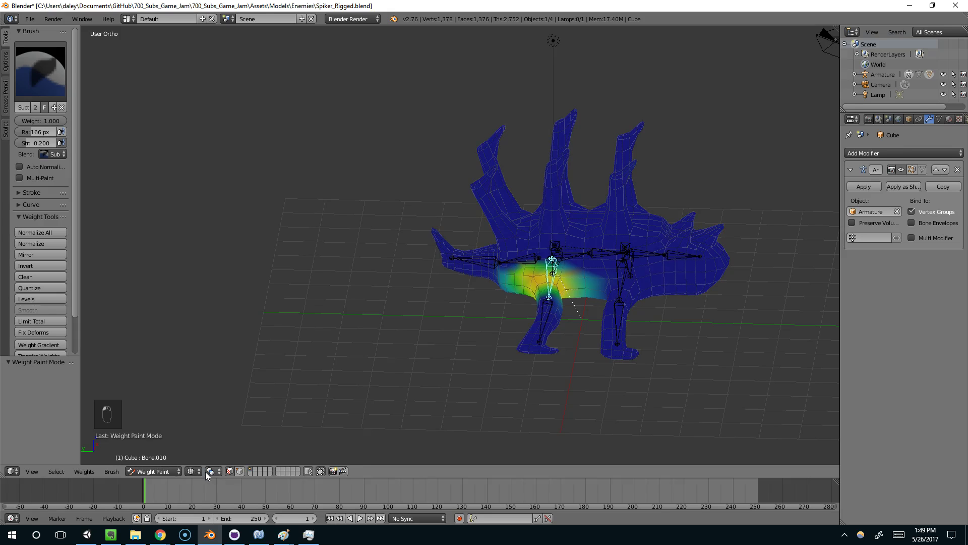
{"action": "key", "text": "z"}
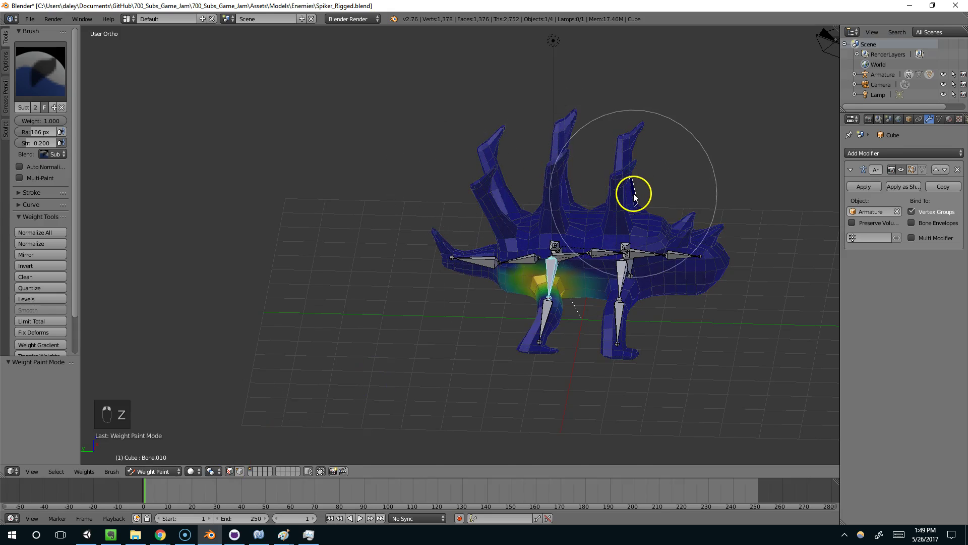
{"action": "key", "text": "z"}
Test-rotate the hind upper leg bone from several angles in wireframe to locate spike faces that still follow it
{"action": "middle_click_drag", "start_coordinate": [634, 196], "coordinate": [571, 195]}
{"action": "key", "text": "r"}
{"action": "middle_click_drag", "start_coordinate": [740, 211], "coordinate": [689, 195]}
{"action": "key", "text": "r"}
{"action": "right_click", "coordinate": [688, 195]}
{"action": "middle_click_drag", "start_coordinate": [565, 145], "coordinate": [495, 140]}
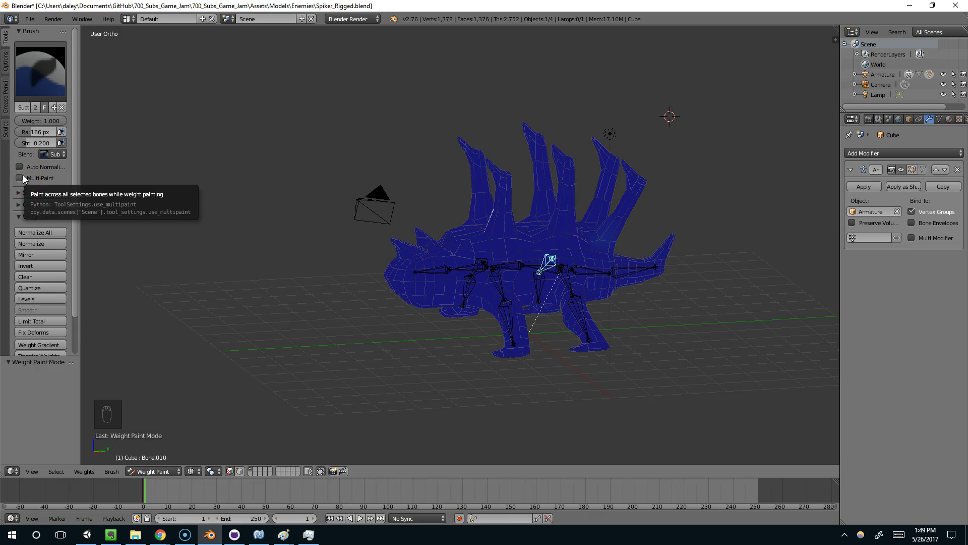
{"action": "middle_click_drag", "start_coordinate": [471, 242], "coordinate": [597, 158]}
{"action": "key", "text": "r"}
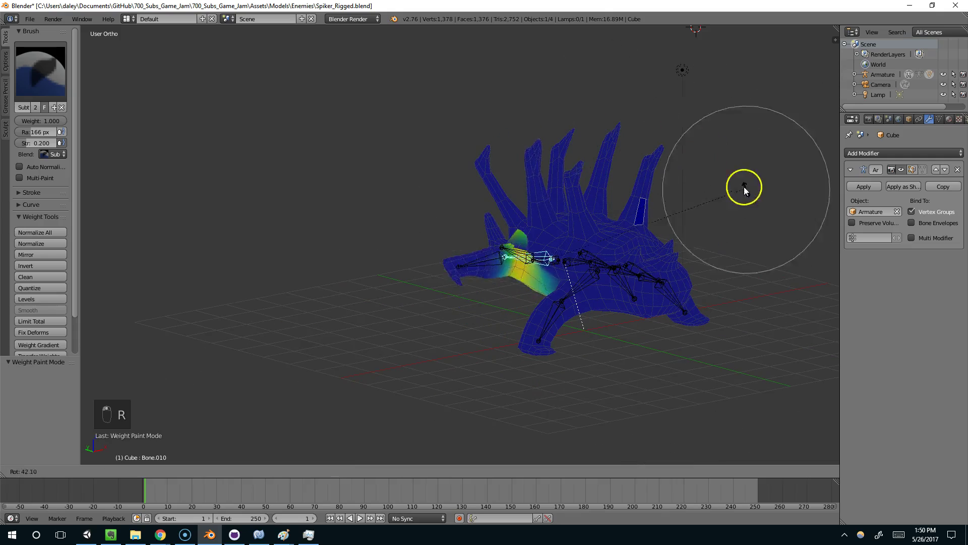
{"action": "right_click", "coordinate": [729, 258]}
{"action": "middle_click_drag", "start_coordinate": [718, 253], "coordinate": [574, 180]}
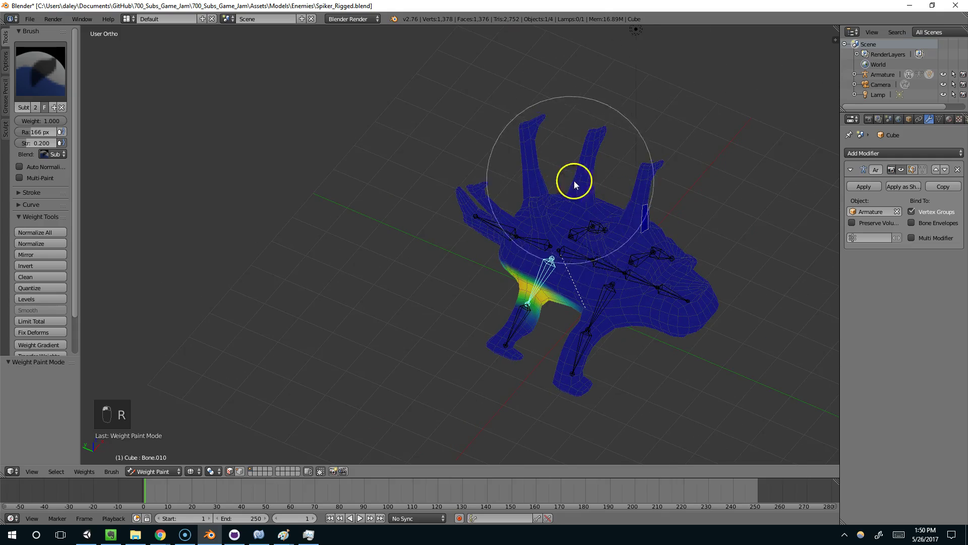
Reduce the Subtract brush radius to 60 px
{"action": "key", "text": "f"}
{"action": "left_click", "coordinate": [416, 227]}
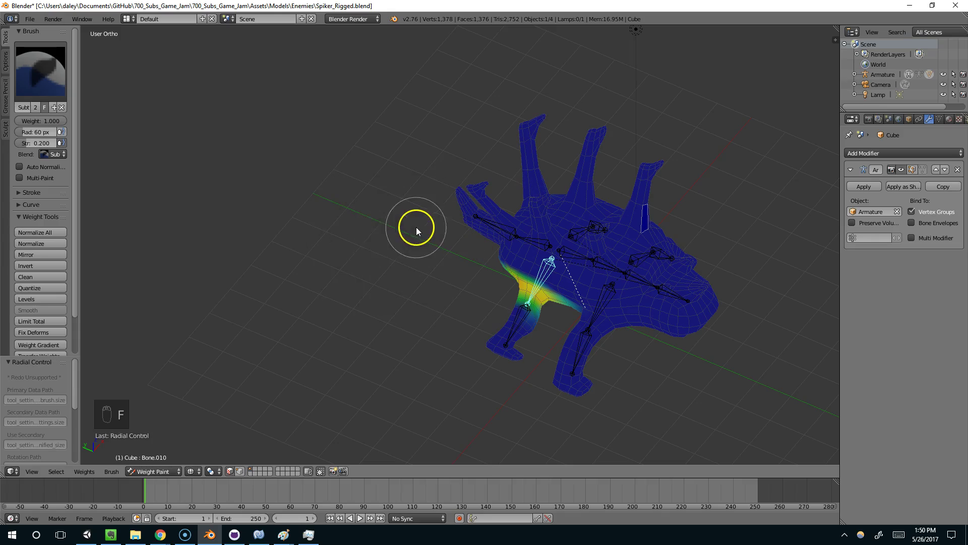
Enlarge the Subtract brush radius to 96 px
{"action": "key", "text": "f"}
{"action": "left_click", "coordinate": [336, 285]}
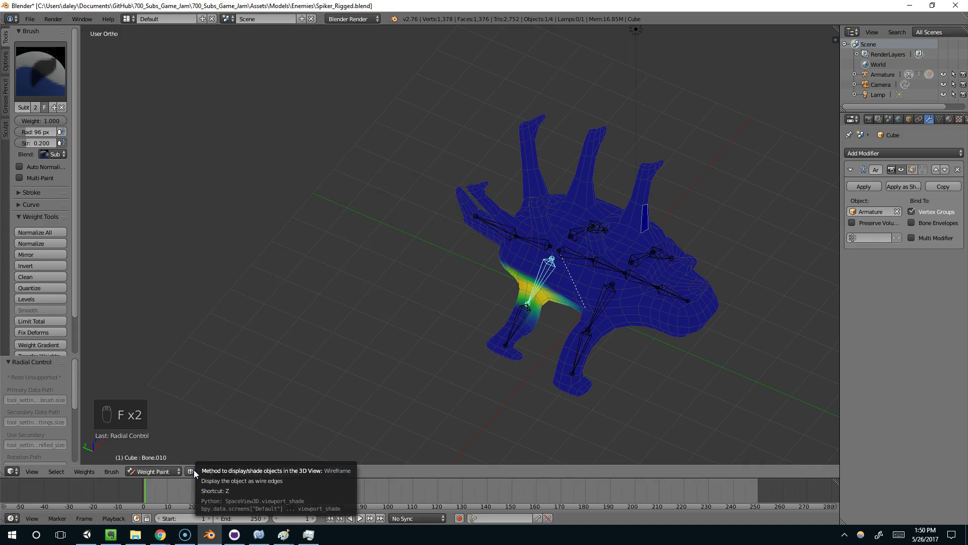
Try the Bounding Box and Texture viewport shading on the weighted creature from several angles
{"action": "left_click", "coordinate": [195, 472]}
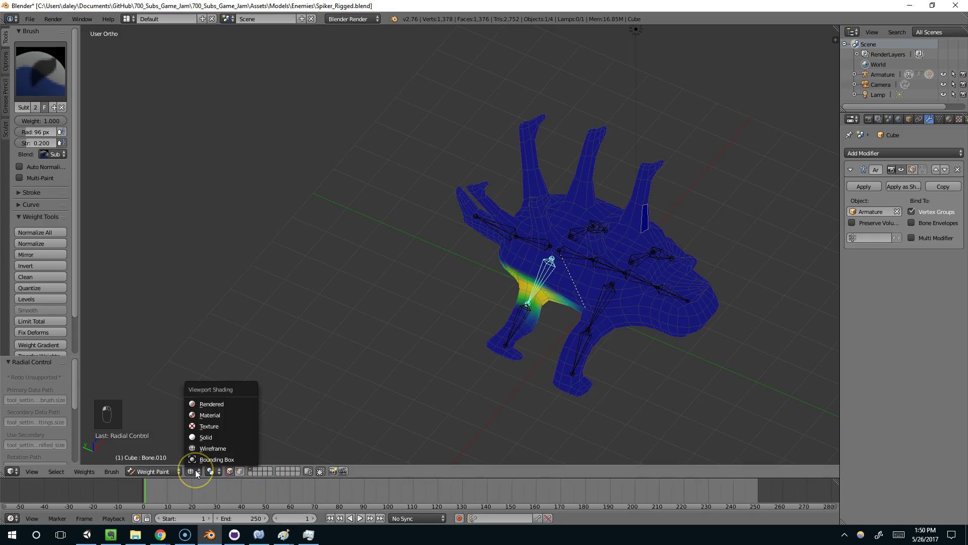
{"action": "left_click", "coordinate": [203, 460]}
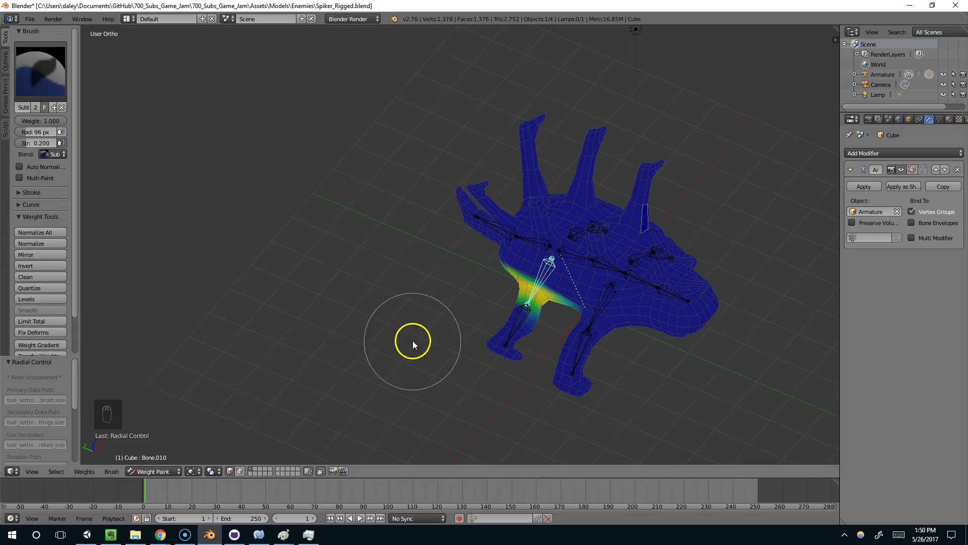
{"action": "left_click", "coordinate": [195, 471]}
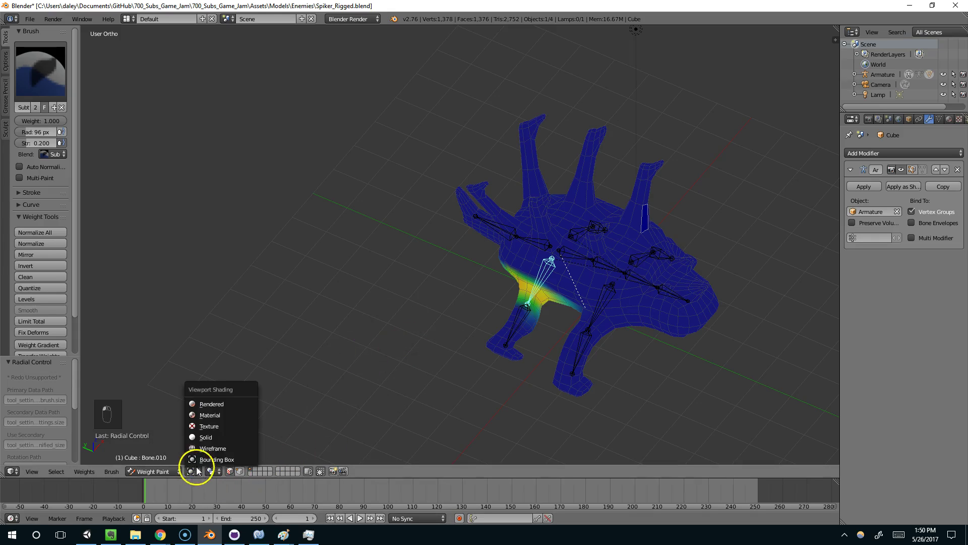
{"action": "left_click", "coordinate": [210, 427]}
{"action": "middle_click_drag", "start_coordinate": [251, 382], "coordinate": [245, 374]}
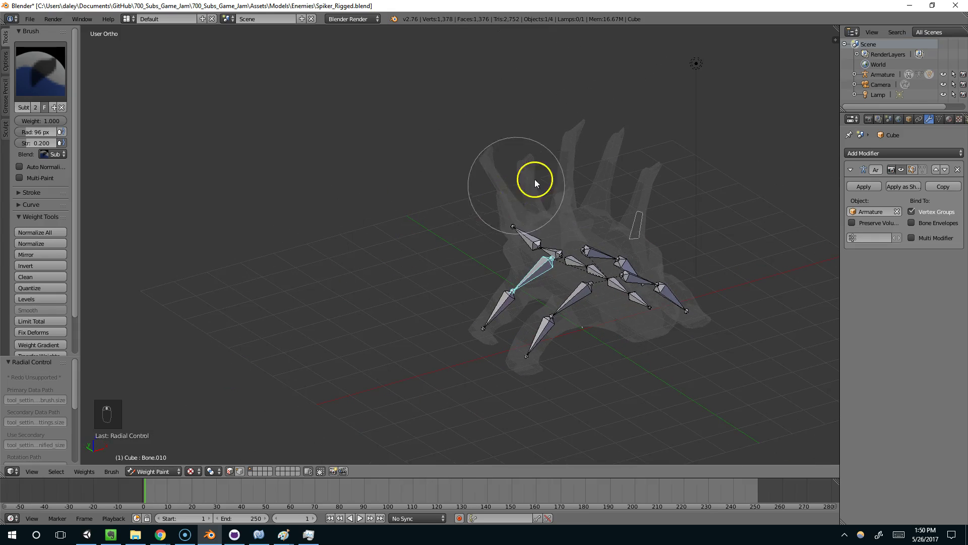
{"action": "middle_click_drag", "start_coordinate": [576, 165], "coordinate": [463, 171]}
{"action": "middle_click_drag", "start_coordinate": [519, 147], "coordinate": [478, 239]}
{"action": "middle_click_drag", "start_coordinate": [494, 180], "coordinate": [207, 460]}
Set the viewport shading to Solid
{"action": "left_click", "coordinate": [191, 471]}
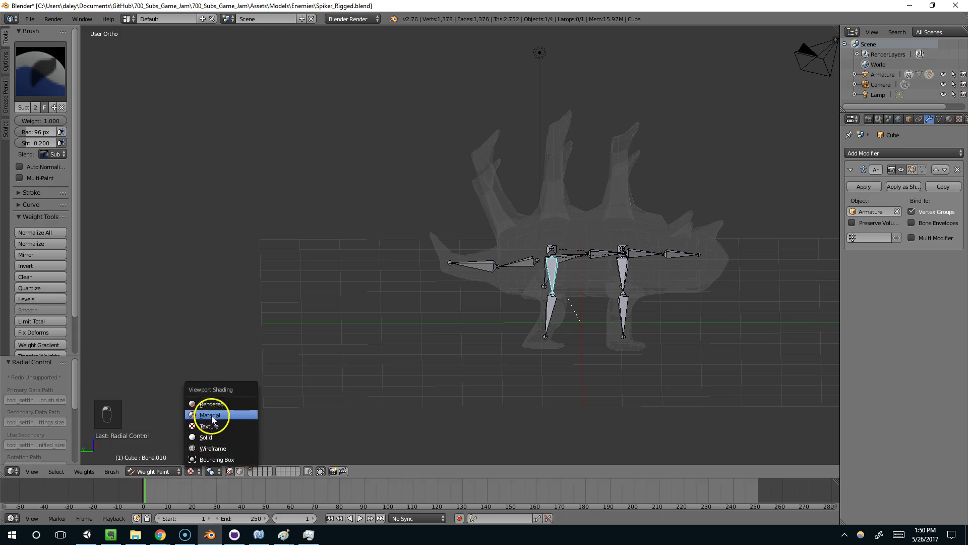
{"action": "left_click", "coordinate": [211, 436]}
{"action": "mouse_move", "coordinate": [283, 413]}
{"action": "middle_mouse_down"}
{"action": "mouse_move", "coordinate": [462, 353]}
{"action": "mouse_move", "coordinate": [429, 324]}
{"action": "middle_mouse_up"}
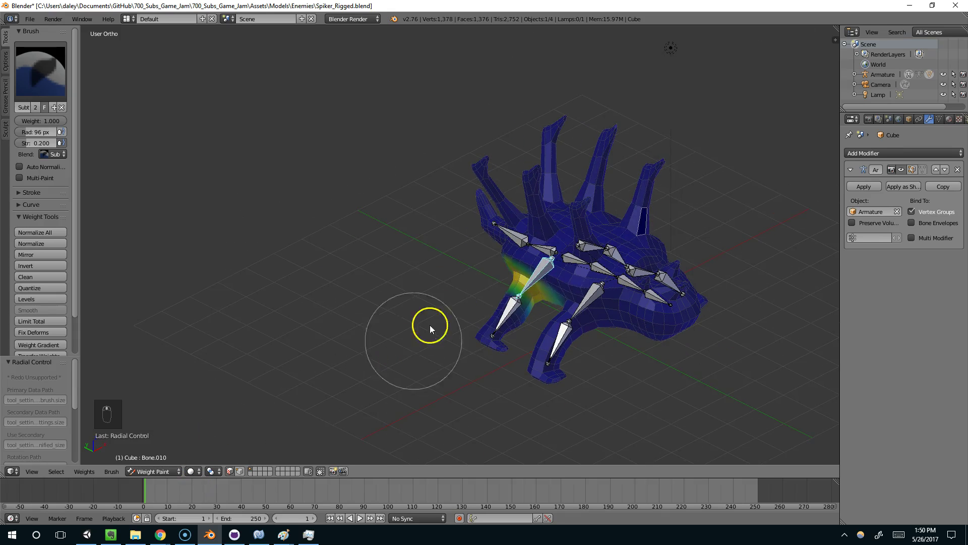
Test-rotate the hind upper leg bone from several angles in solid shading to check that the spikes stay put
{"action": "middle_click_drag", "start_coordinate": [153, 292], "coordinate": [348, 329]}
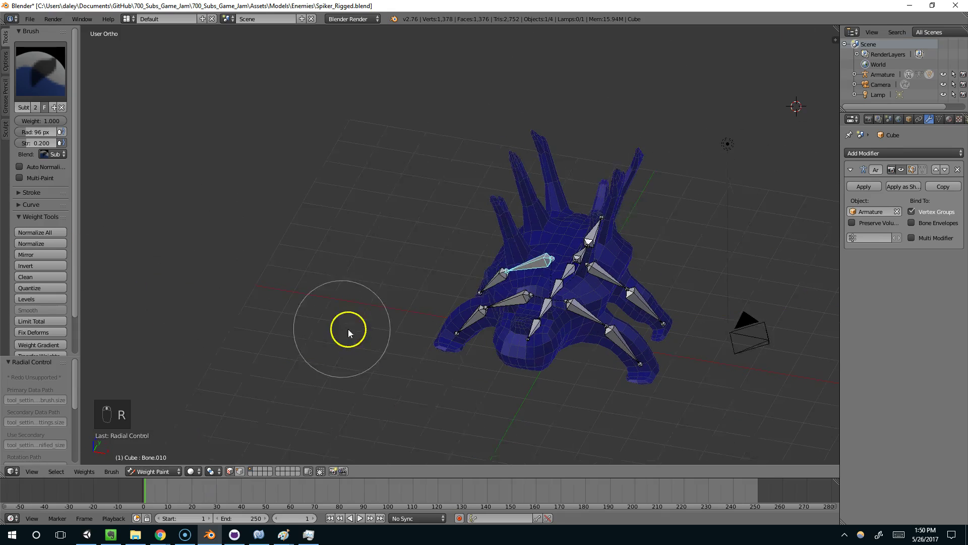
{"action": "key", "text": "r"}
{"action": "right_click", "coordinate": [567, 211]}
{"action": "middle_click_drag", "start_coordinate": [567, 217], "coordinate": [510, 287]}
{"action": "key", "text": "r"}
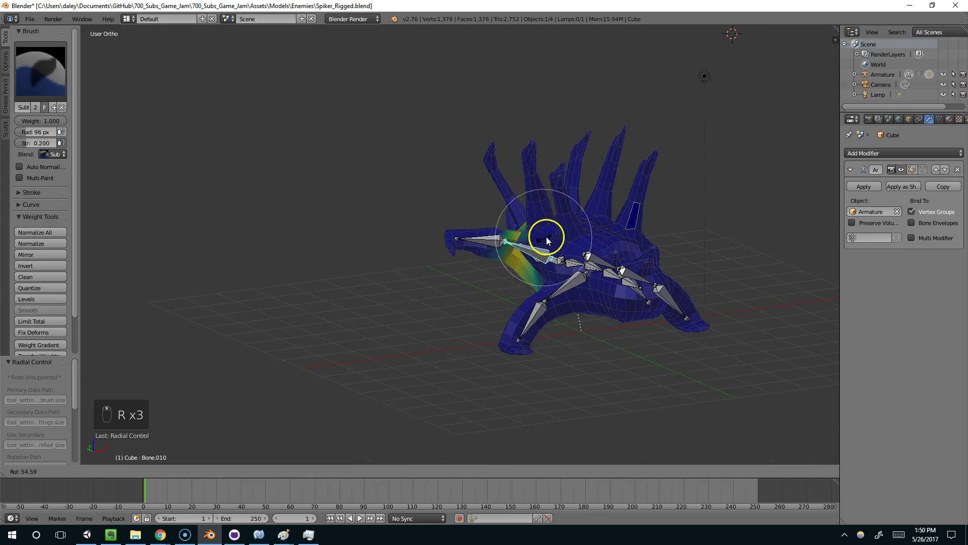
{"action": "right_click", "coordinate": [547, 252]}
{"action": "middle_click_drag", "start_coordinate": [547, 252], "coordinate": [557, 223]}
{"action": "key", "text": "r"}
{"action": "right_click", "coordinate": [530, 288]}
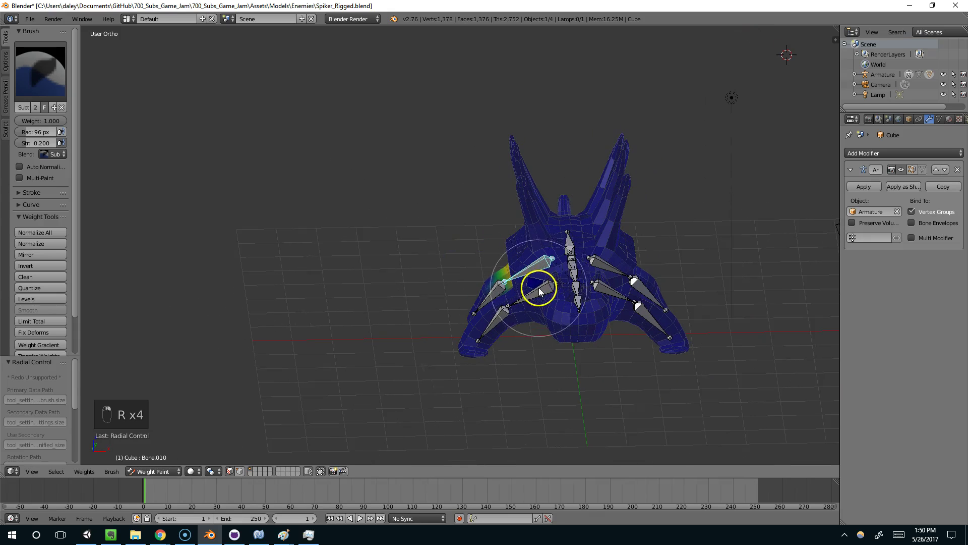
{"action": "middle_click_drag", "start_coordinate": [549, 285], "coordinate": [589, 292]}
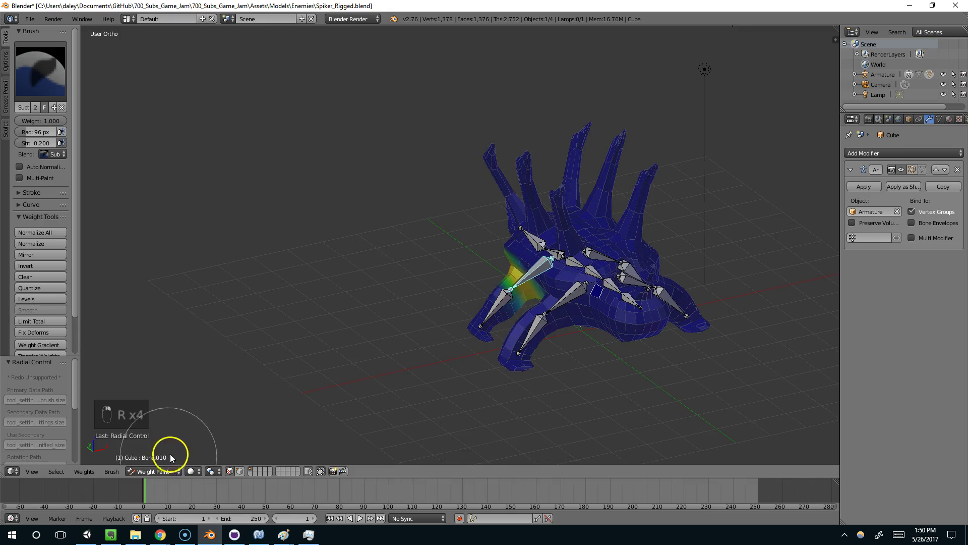
Select the armature, pick its front upper leg bone, and switch from Pose Mode to Object Mode
{"action": "left_click", "coordinate": [165, 480]}
{"action": "left_click", "coordinate": [194, 471]}
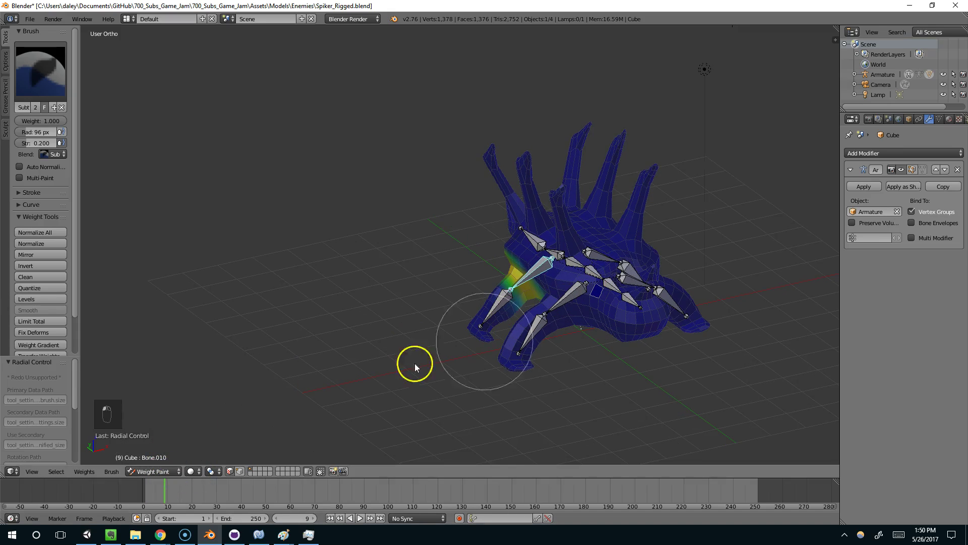
{"action": "left_click", "coordinate": [883, 74]}
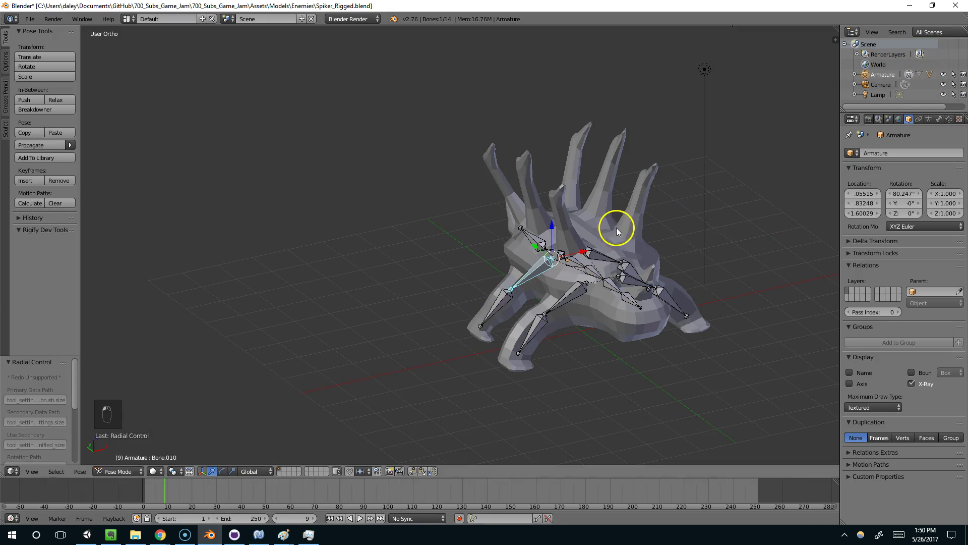
{"action": "right_click", "coordinate": [567, 293]}
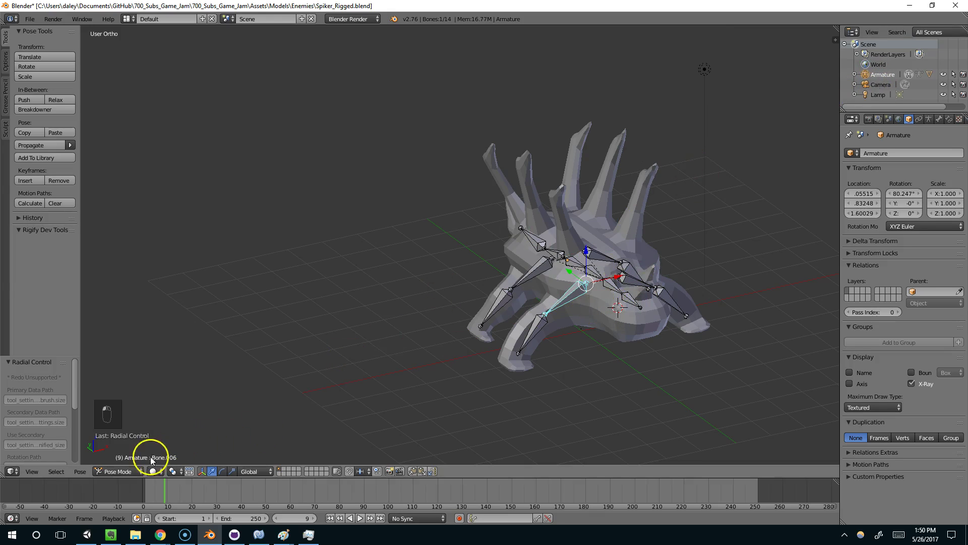
{"action": "left_click", "coordinate": [123, 471]}
{"action": "middle_click_drag", "start_coordinate": [681, 211], "coordinate": [815, 197]}
Expand the Armature hierarchy in the outliner and select its Cube mesh for weight painting
{"action": "left_click", "coordinate": [854, 75]}
{"action": "left_click", "coordinate": [886, 87]}
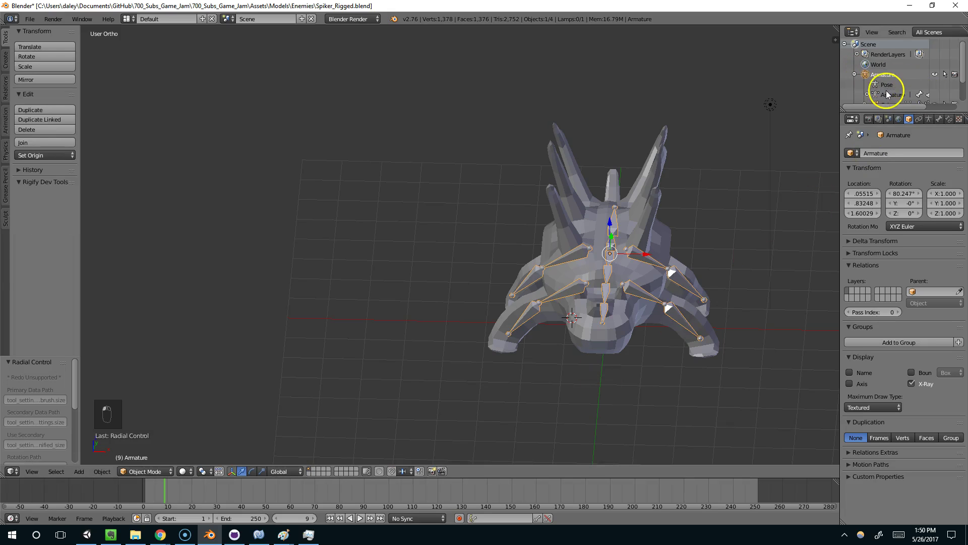
{"action": "left_click", "coordinate": [887, 92]}
{"action": "scroll", "coordinate": [895, 90], "scroll_direction": "down", "scroll_amount": 2}
{"action": "left_click", "coordinate": [886, 86]}
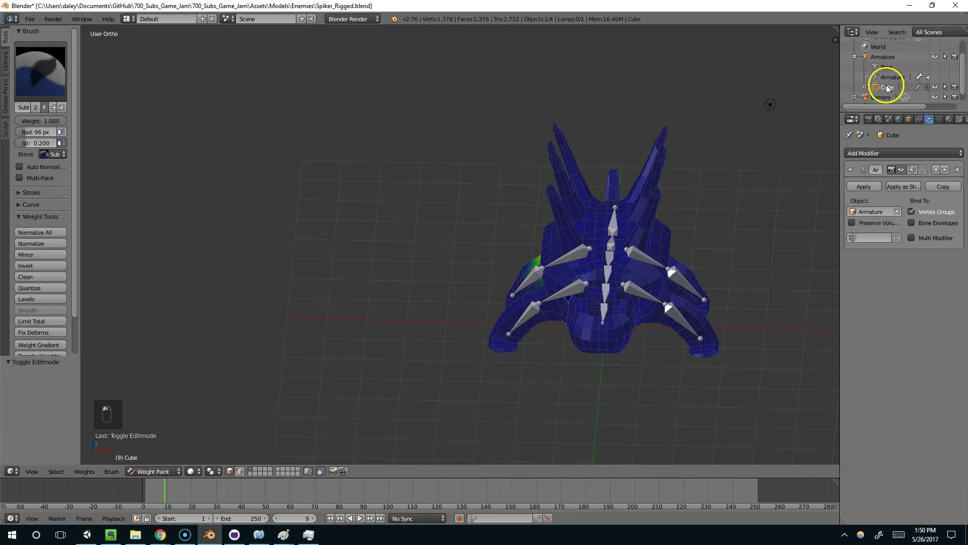
{"action": "middle_click_drag", "start_coordinate": [706, 167], "coordinate": [627, 190]}
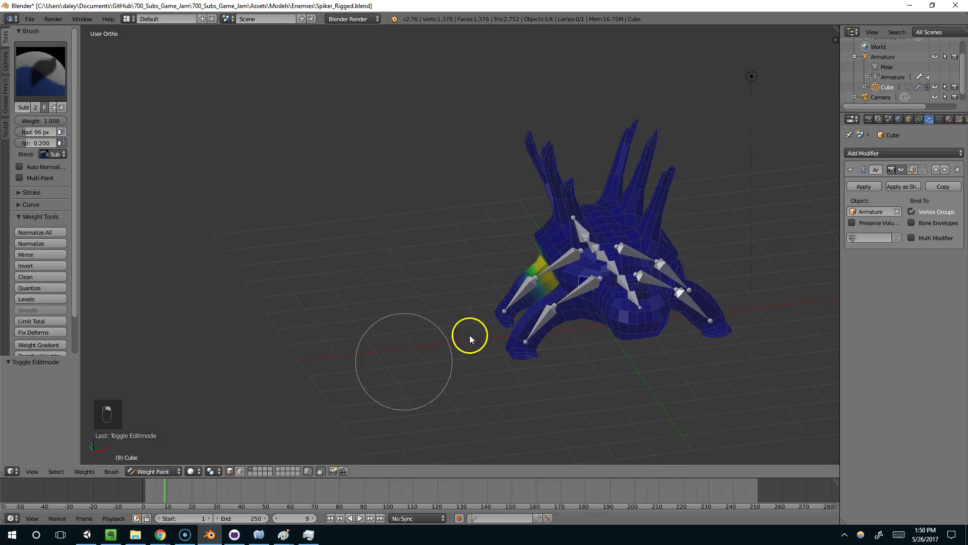
Turn off face selection masking and try to select the front upper leg bone for weight painting
{"action": "left_click", "coordinate": [231, 471]}
{"action": "right_click", "coordinate": [589, 296]}
{"action": "right_click", "coordinate": [591, 286]}
{"action": "right_click", "coordinate": [590, 282]}
{"action": "right_click", "coordinate": [589, 282]}
{"action": "right_click", "coordinate": [588, 284]}
{"action": "middle_click_drag", "start_coordinate": [588, 283], "coordinate": [615, 276]}
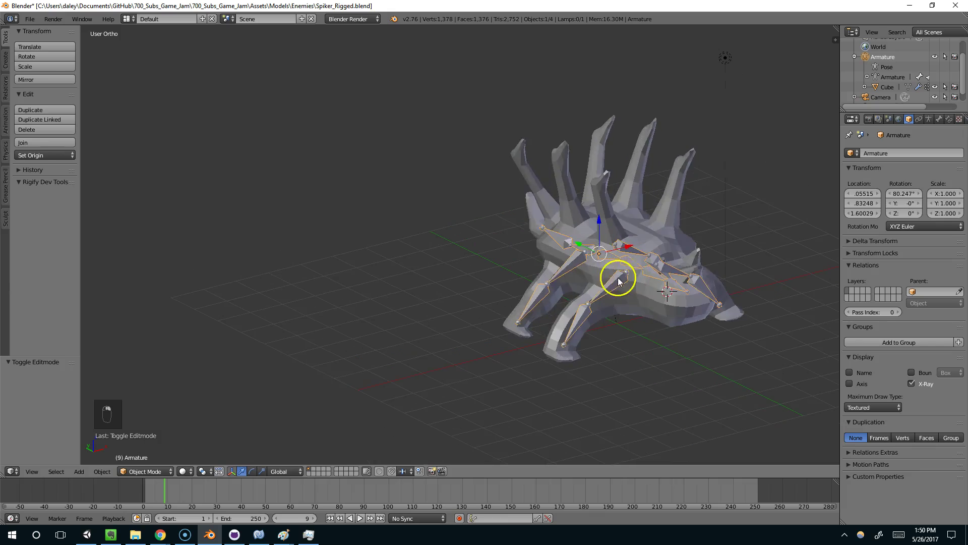
{"action": "right_click", "coordinate": [620, 278]}
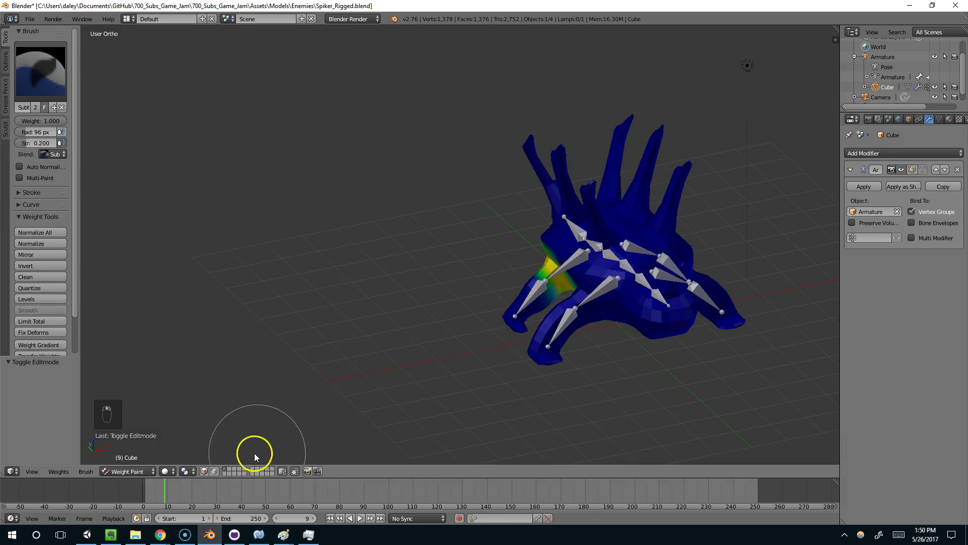
{"action": "left_click", "coordinate": [193, 472]}
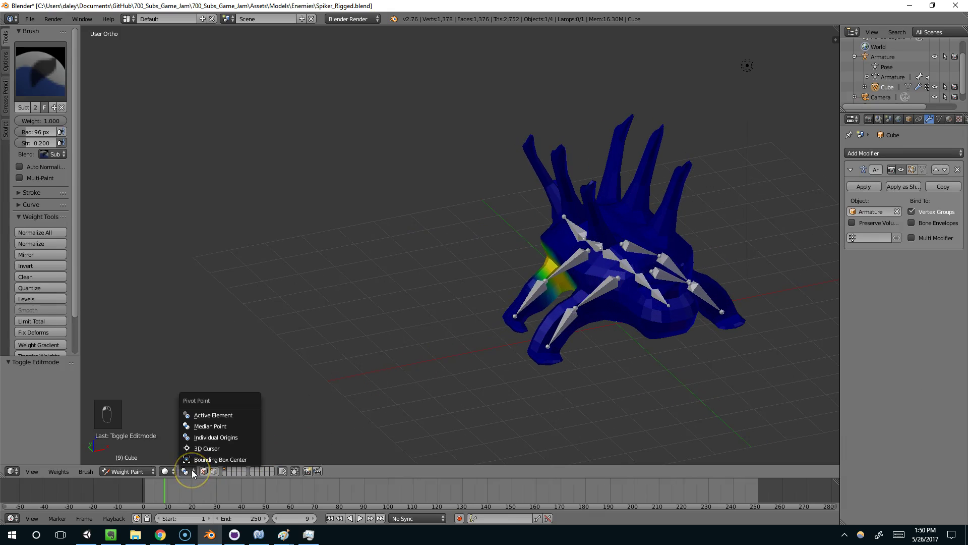
{"action": "middle_click_drag", "start_coordinate": [471, 337], "coordinate": [502, 275]}
{"action": "right_click", "coordinate": [575, 299]}
{"action": "right_click", "coordinate": [575, 299], "text": "shift"}
{"action": "key", "text": "ctrl+Tab"}
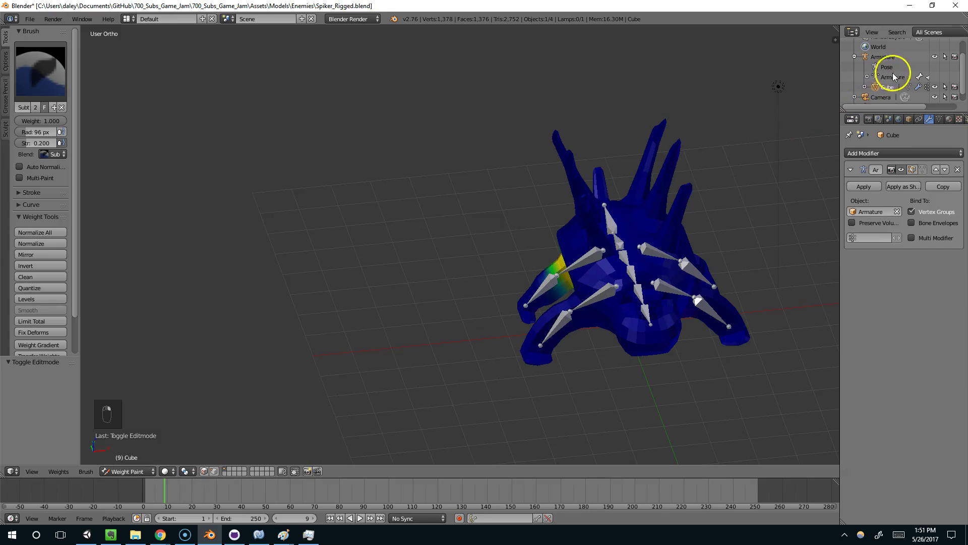
{"action": "mouse_move", "coordinate": [671, 208]}
{"action": "middle_mouse_down"}
{"action": "mouse_move", "coordinate": [716, 199]}
{"action": "mouse_move", "coordinate": [675, 236]}
{"action": "middle_mouse_up"}
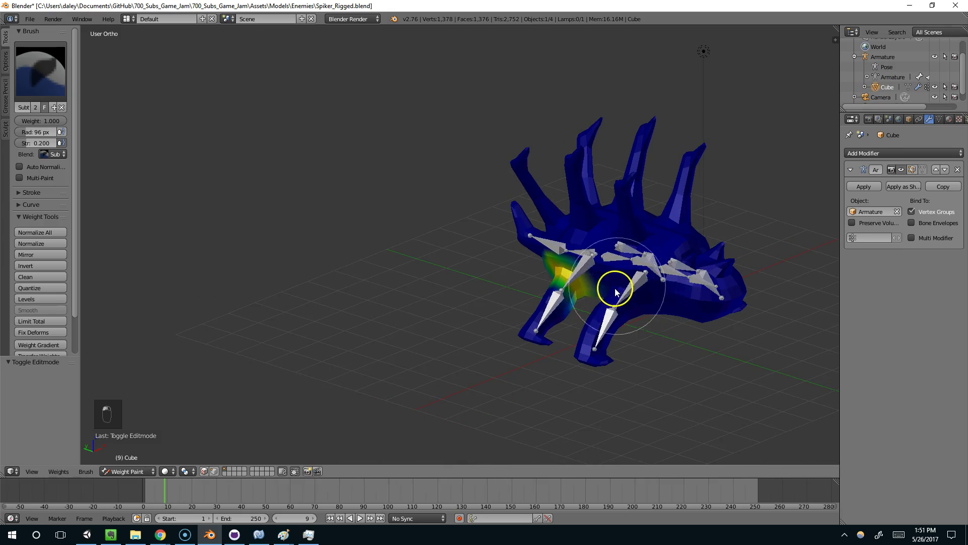
Select the armature in the viewport and switch it to Pose Mode
{"action": "right_click", "coordinate": [643, 289]}
{"action": "right_click", "coordinate": [642, 285]}
{"action": "right_click", "coordinate": [642, 285]}
{"action": "right_click", "coordinate": [642, 285]}
{"action": "right_click", "coordinate": [642, 286]}
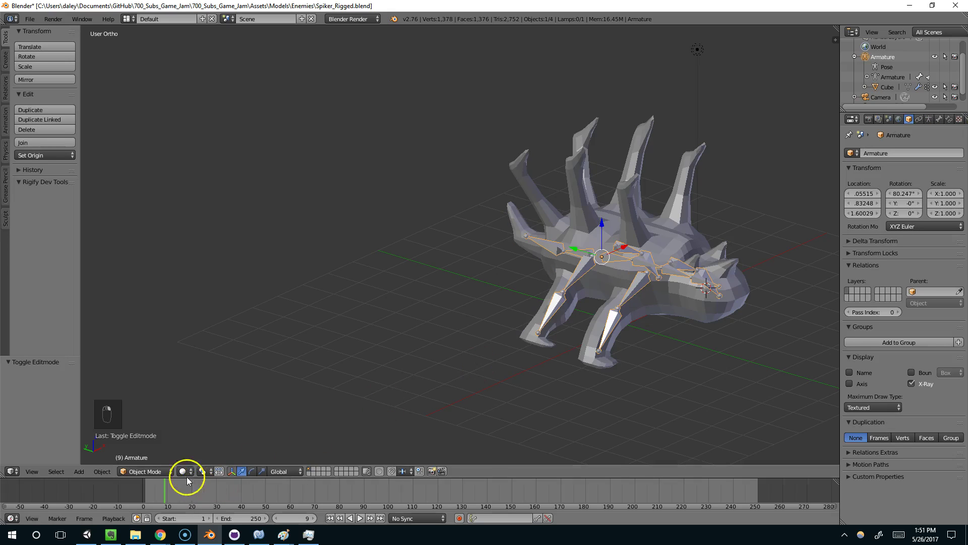
{"action": "left_click", "coordinate": [160, 471]}
{"action": "left_click", "coordinate": [154, 436]}
Select the front upper leg bone and test-rotate leg bones from several angles to inspect the mesh deformation
{"action": "right_click", "coordinate": [634, 307]}
{"action": "right_click", "coordinate": [636, 288]}
{"action": "mouse_move", "coordinate": [639, 280]}
{"action": "middle_mouse_down"}
{"action": "mouse_move", "coordinate": [645, 167]}
{"action": "mouse_move", "coordinate": [588, 167]}
{"action": "mouse_move", "coordinate": [744, 161]}
{"action": "mouse_move", "coordinate": [703, 273]}
{"action": "mouse_move", "coordinate": [690, 283]}
{"action": "middle_mouse_up"}
{"action": "key", "text": "r"}
{"action": "right_click", "coordinate": [743, 260]}
{"action": "right_click", "coordinate": [699, 281]}
{"action": "right_click", "coordinate": [700, 282]}
{"action": "middle_click_drag", "start_coordinate": [714, 222], "coordinate": [537, 152]}
{"action": "middle_click_drag", "start_coordinate": [676, 191], "coordinate": [669, 170]}
{"action": "middle_click_drag", "start_coordinate": [752, 177], "coordinate": [684, 216]}
{"action": "right_click", "coordinate": [740, 297]}
{"action": "right_click", "coordinate": [797, 220]}
{"action": "middle_click_drag", "start_coordinate": [796, 220], "coordinate": [704, 203]}
{"action": "key", "text": "r"}
{"action": "left_click", "coordinate": [782, 180]}
{"action": "middle_click_drag", "start_coordinate": [782, 180], "coordinate": [542, 289]}
Save the rigged creature file
{"action": "key", "text": "Tab"}
{"action": "key", "text": "Tab"}
{"action": "key", "text": "ctrl+s"}
Return the mesh from Edit Mode to Weight Paint mode and select the front upper leg bone
{"action": "right_click", "coordinate": [558, 299]}
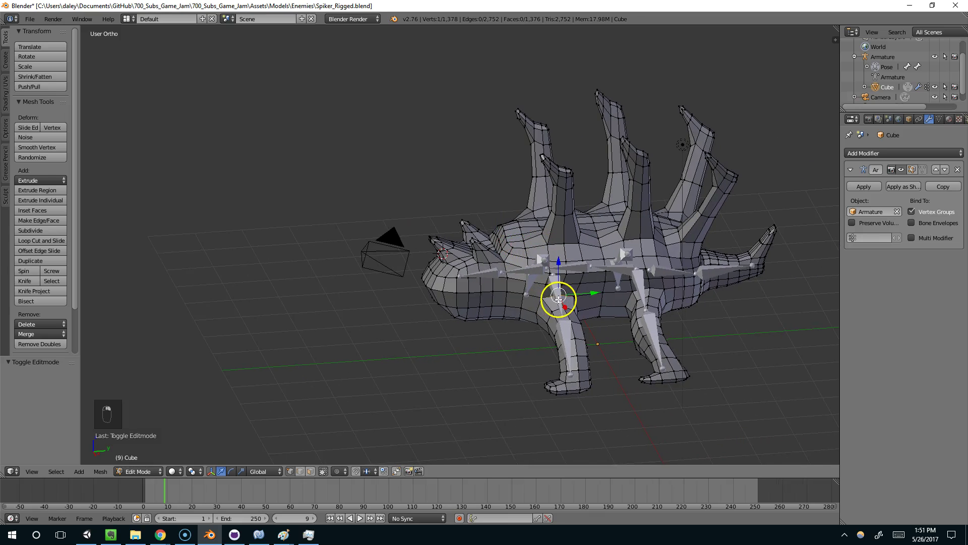
{"action": "key", "text": "Tab"}
{"action": "right_click", "coordinate": [562, 293]}
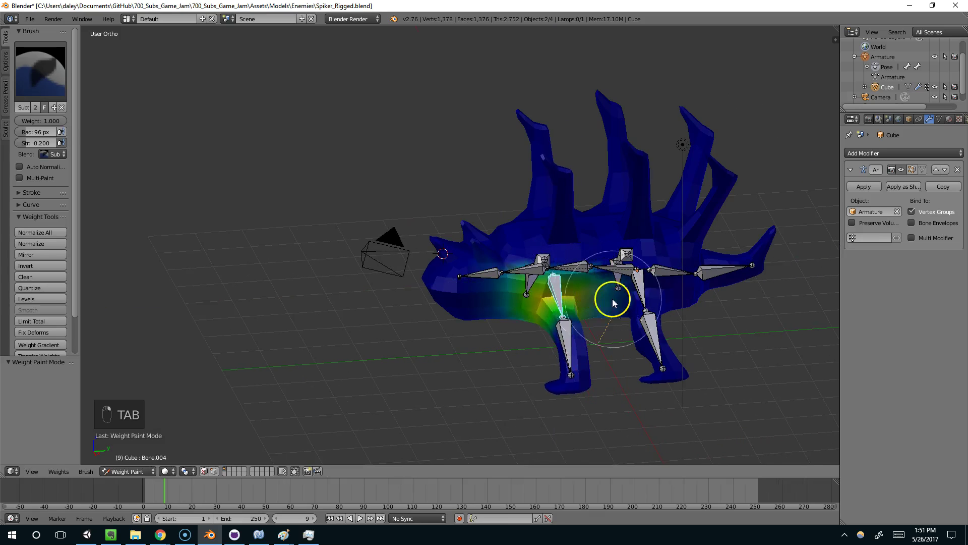
Test-rotate the leg bones on this side of the creature to check which faces follow them
{"action": "middle_click_drag", "start_coordinate": [613, 299], "coordinate": [707, 222]}
{"action": "key", "text": "r"}
{"action": "right_click", "coordinate": [638, 285]}
{"action": "middle_click_drag", "start_coordinate": [640, 287], "coordinate": [562, 307]}
{"action": "right_click", "coordinate": [561, 306]}
{"action": "middle_click_drag", "start_coordinate": [629, 300], "coordinate": [709, 271]}
{"action": "right_click", "coordinate": [709, 263]}
{"action": "right_click", "coordinate": [752, 226]}
{"action": "right_click", "coordinate": [755, 282]}
{"action": "key", "text": "r"}
{"action": "right_click", "coordinate": [766, 222]}
Test-rotate the front and hind upper leg bones on the creature's opposite side to check their deformation
{"action": "mouse_move", "coordinate": [763, 248]}
{"action": "middle_mouse_down"}
{"action": "mouse_move", "coordinate": [575, 336]}
{"action": "mouse_move", "coordinate": [524, 309]}
{"action": "middle_mouse_up"}
{"action": "right_click", "coordinate": [504, 282]}
{"action": "middle_click_drag", "start_coordinate": [536, 242], "coordinate": [437, 282]}
{"action": "right_click", "coordinate": [487, 310]}
{"action": "key", "text": "r"}
{"action": "right_click", "coordinate": [643, 316]}
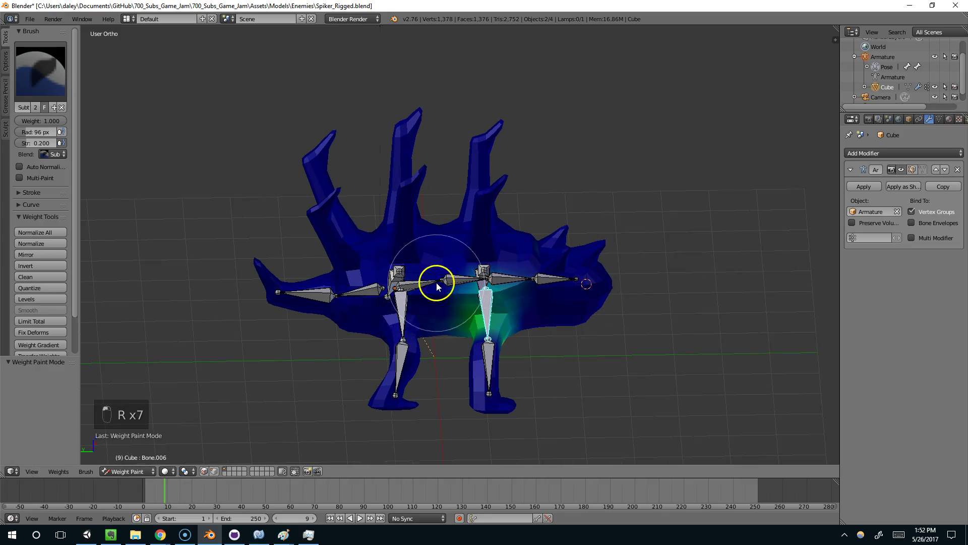
{"action": "key", "text": "r"}
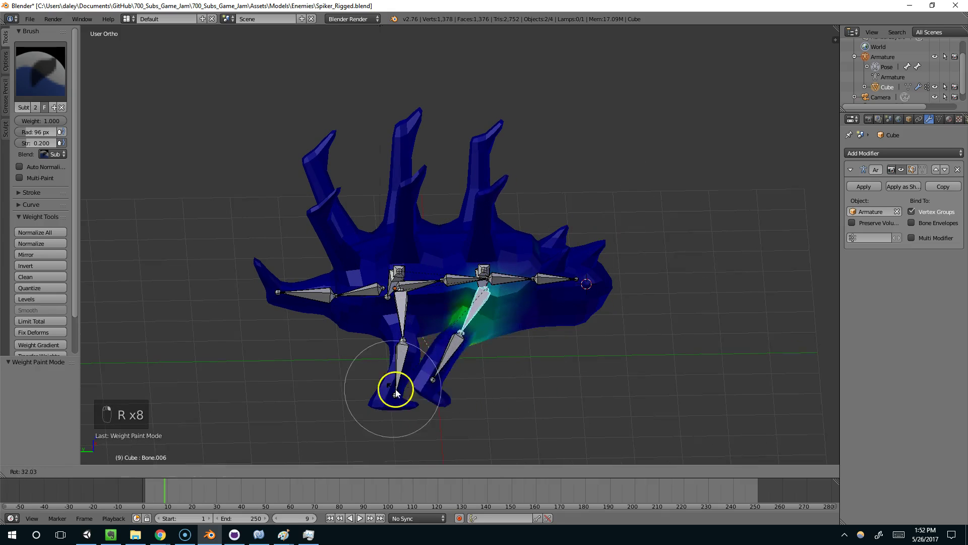
{"action": "right_click", "coordinate": [433, 333]}
{"action": "key", "text": "r"}
{"action": "right_click", "coordinate": [404, 313]}
{"action": "key", "text": "r"}
{"action": "right_click", "coordinate": [401, 311]}
{"action": "right_click", "coordinate": [401, 311]}
{"action": "key", "text": "r"}
{"action": "right_click", "coordinate": [361, 376]}
{"action": "middle_click_drag", "start_coordinate": [361, 374], "coordinate": [449, 353]}
Save the file and switch the mesh from Weight Paint to Object Mode
{"action": "key", "text": "ctrl+s"}
{"action": "middle_click_drag", "start_coordinate": [489, 320], "coordinate": [503, 298]}
{"action": "key", "text": "Tab"}
{"action": "key", "text": "Tab"}
{"action": "key", "text": "Tab"}
{"action": "mouse_move", "coordinate": [496, 277]}
{"action": "middle_mouse_down"}
{"action": "mouse_move", "coordinate": [514, 275]}
{"action": "mouse_move", "coordinate": [489, 283]}
{"action": "middle_mouse_up"}
{"action": "left_click", "coordinate": [136, 473]}
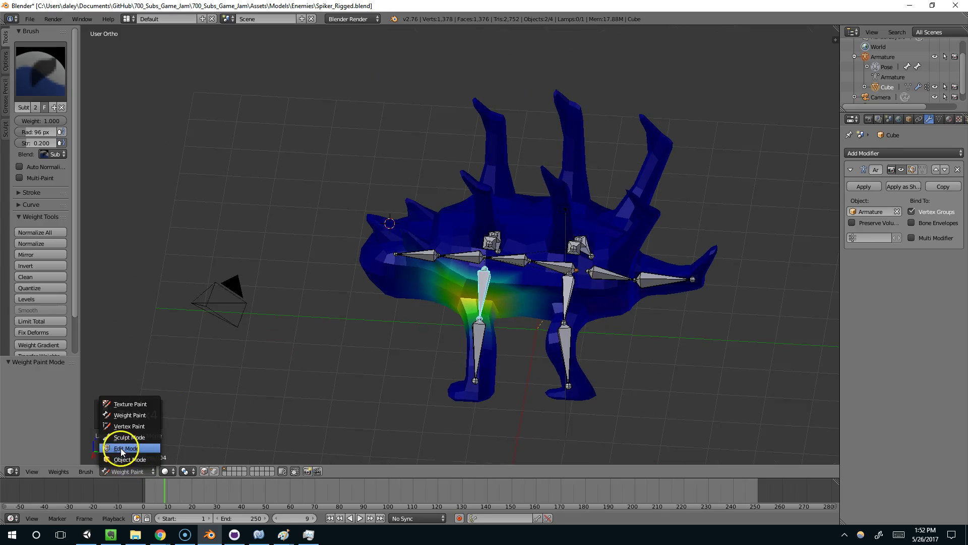
{"action": "left_click", "coordinate": [120, 451]}
Split the 3D view side by side and divide the second view into two stacked views
{"action": "left_click_drag", "start_coordinate": [836, 31], "coordinate": [470, 31]}
{"action": "key", "text": "t"}
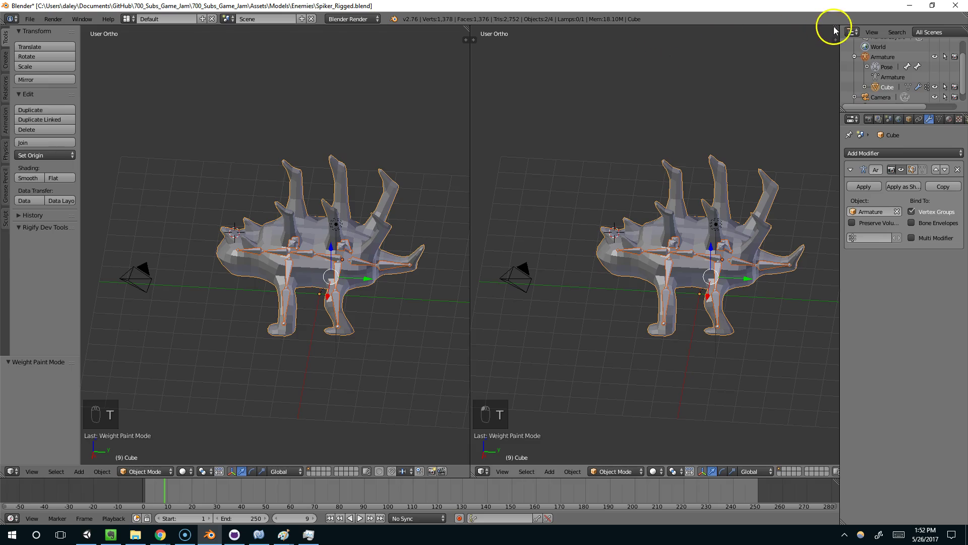
{"action": "left_click_drag", "start_coordinate": [834, 26], "coordinate": [706, 285]}
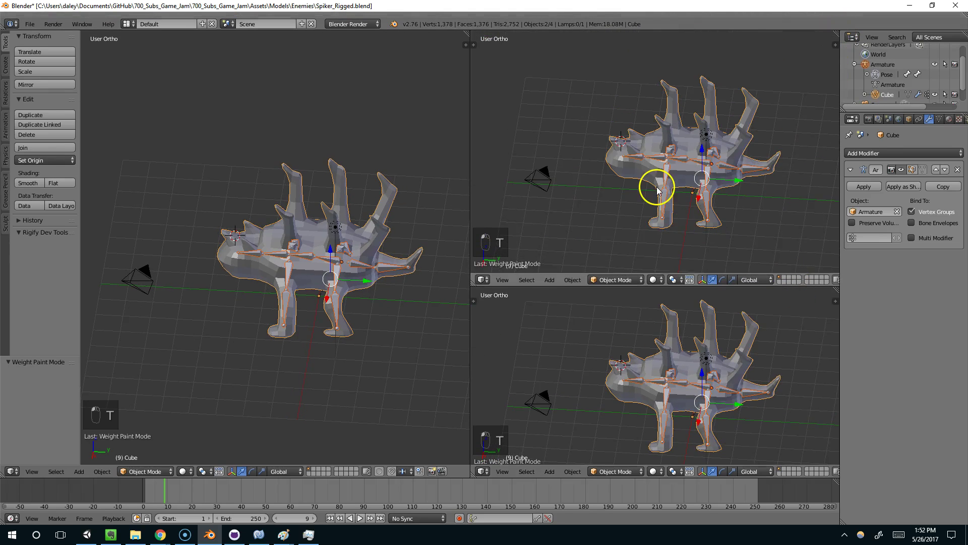
Set the upper stacked view to Top and the lower one to Front, with the creature framed in each
{"action": "key", "text": "KP_1"}
{"action": "key", "text": "KP_0"}
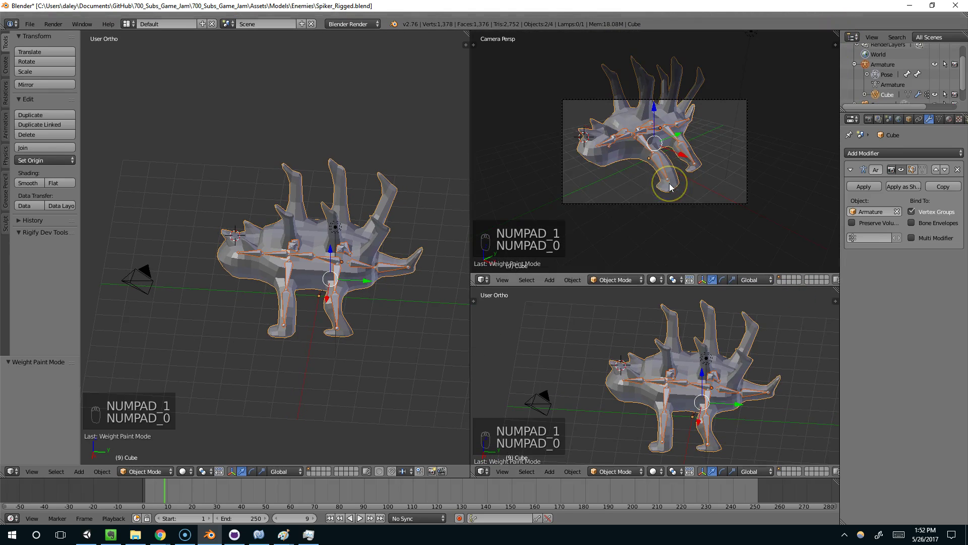
{"action": "key", "text": "KP_7"}
{"action": "key", "text": "KP_1"}
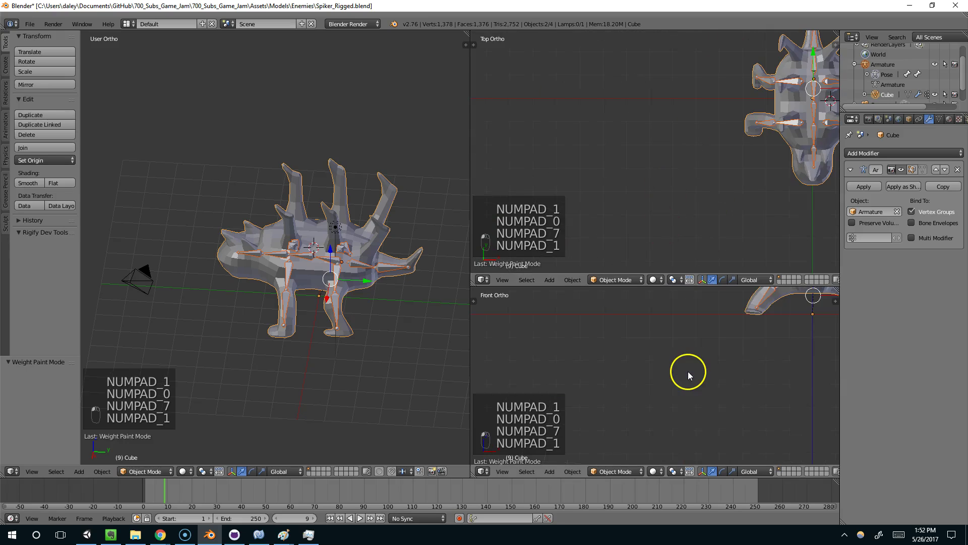
{"action": "middle_click_drag", "start_coordinate": [721, 326], "coordinate": [605, 384], "text": "shift"}
{"action": "scroll", "coordinate": [681, 346], "scroll_direction": "up", "scroll_amount": 3}
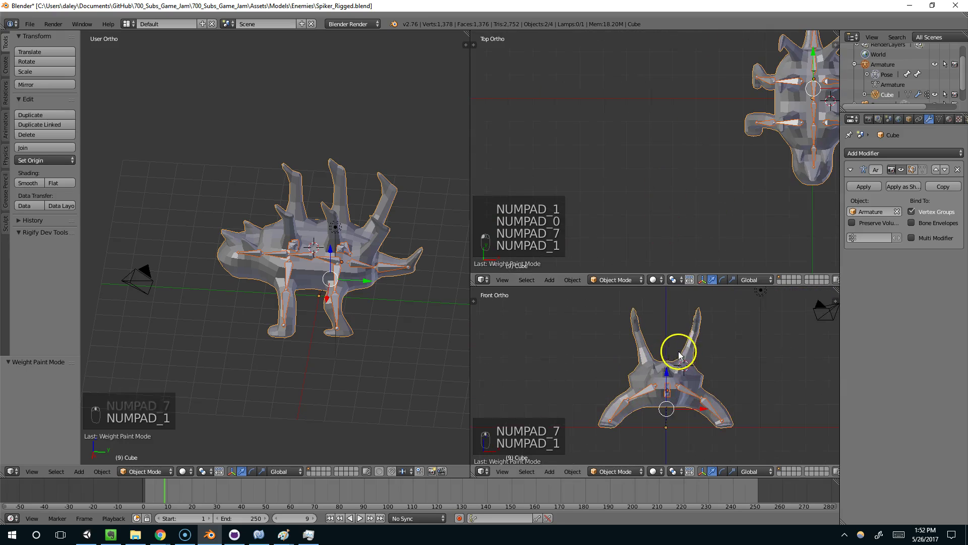
{"action": "middle_click_drag", "start_coordinate": [751, 147], "coordinate": [618, 178], "text": "shift"}
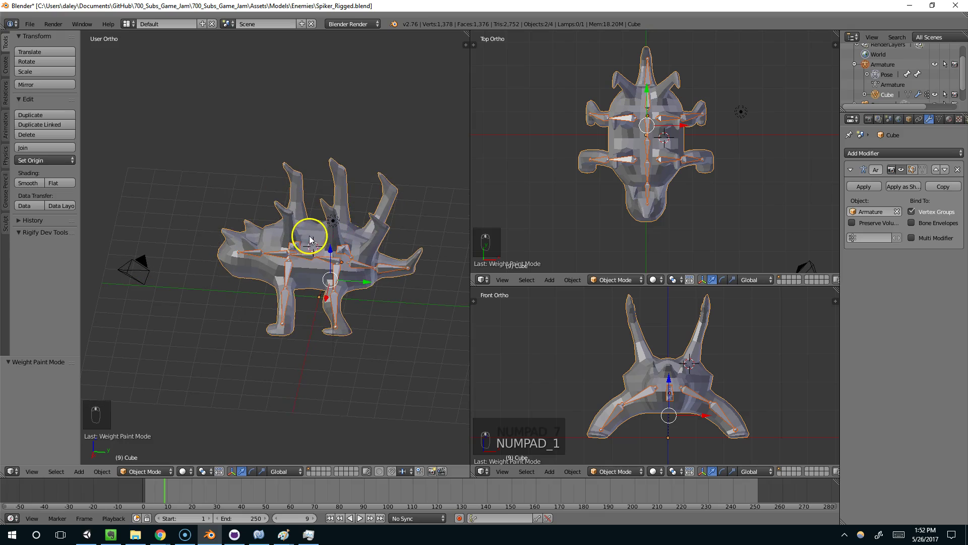
Set the large 3D view to Right orthographic and frame the whole creature in it
{"action": "key", "text": "KP_3"}
{"action": "scroll", "coordinate": [266, 255], "scroll_direction": "up", "scroll_amount": 4}
{"action": "middle_click_drag", "start_coordinate": [275, 234], "coordinate": [266, 265], "text": "shift"}
{"action": "scroll", "coordinate": [265, 255], "scroll_direction": "down", "scroll_amount": 1}
{"action": "scroll", "coordinate": [265, 266], "scroll_direction": "down", "scroll_amount": 1}
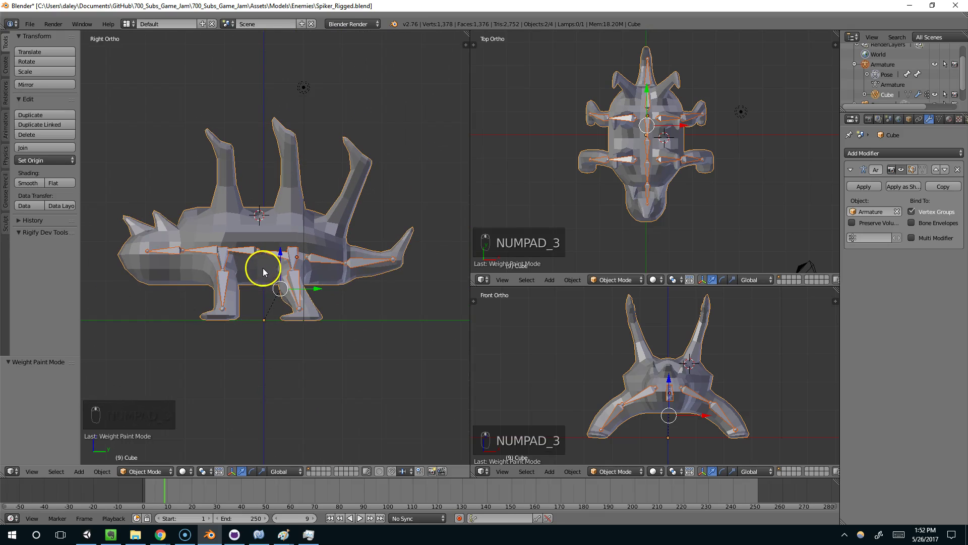
Save the file and turn the upper stacked view into a Dope Sheet set to Action Editor mode
{"action": "key", "text": "ctrl+s"}
{"action": "left_click", "coordinate": [274, 282]}
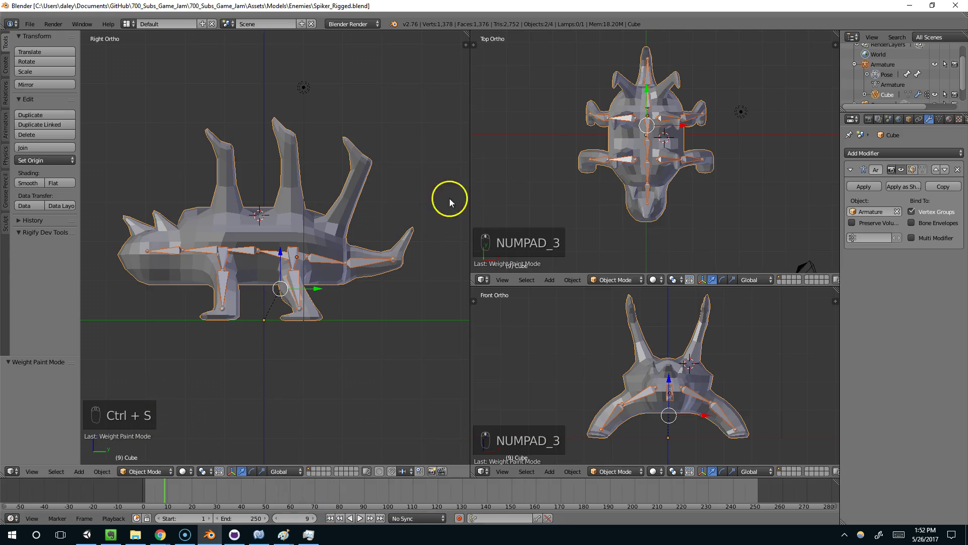
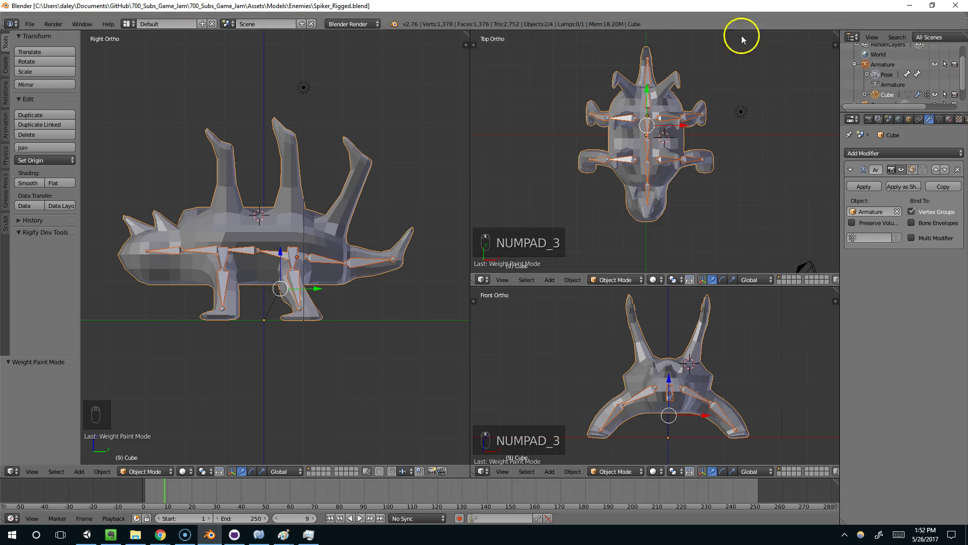
{"action": "left_click", "coordinate": [483, 279]}
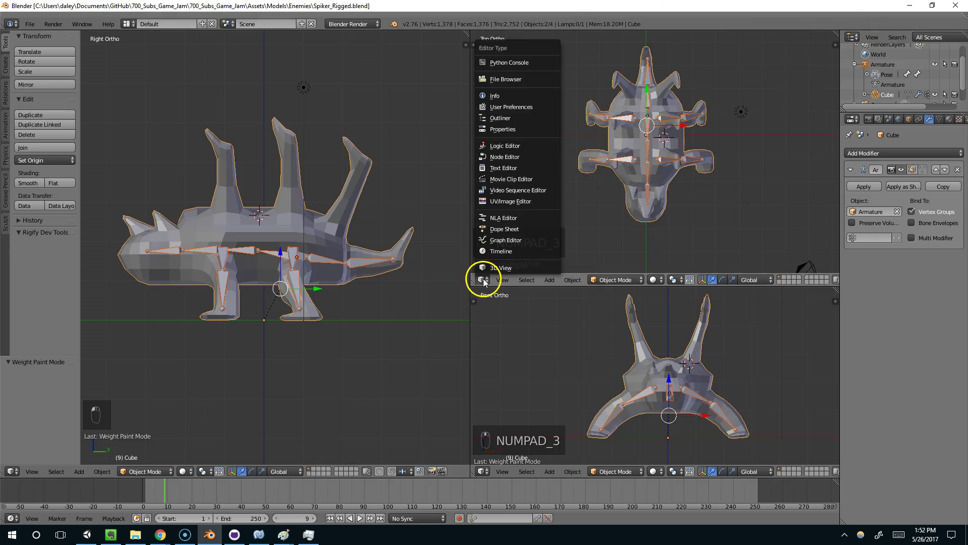
{"action": "left_click", "coordinate": [507, 229]}
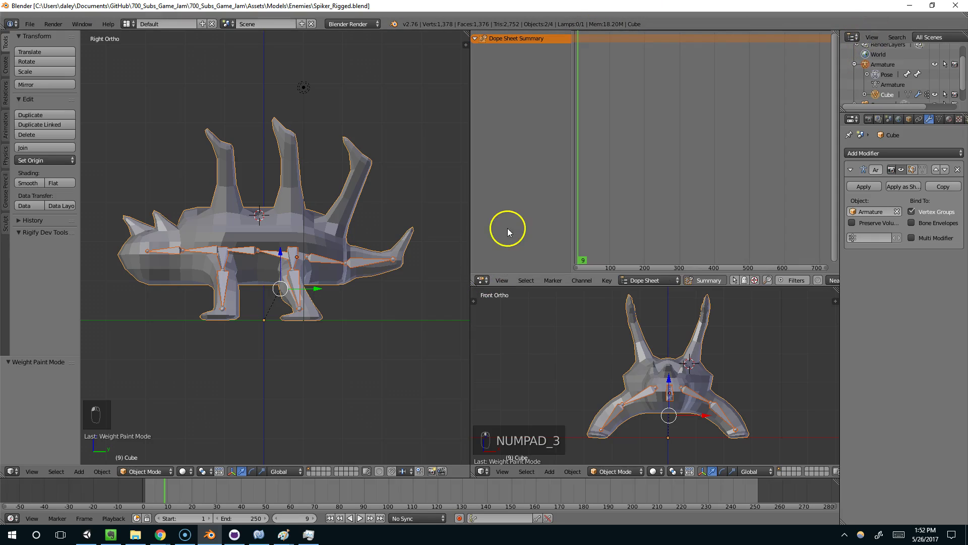
{"action": "left_click", "coordinate": [643, 280]}
{"action": "left_click", "coordinate": [651, 281]}
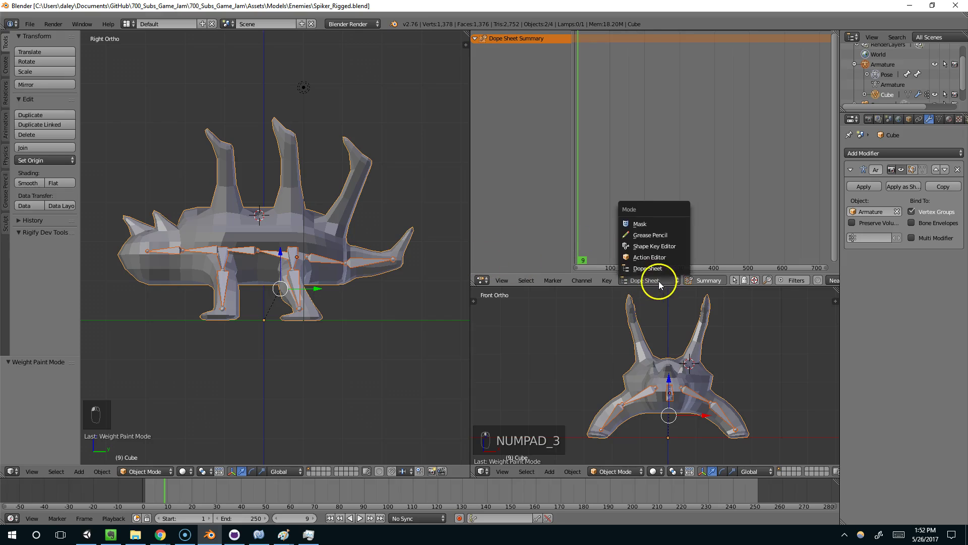
{"action": "left_click", "coordinate": [644, 260]}
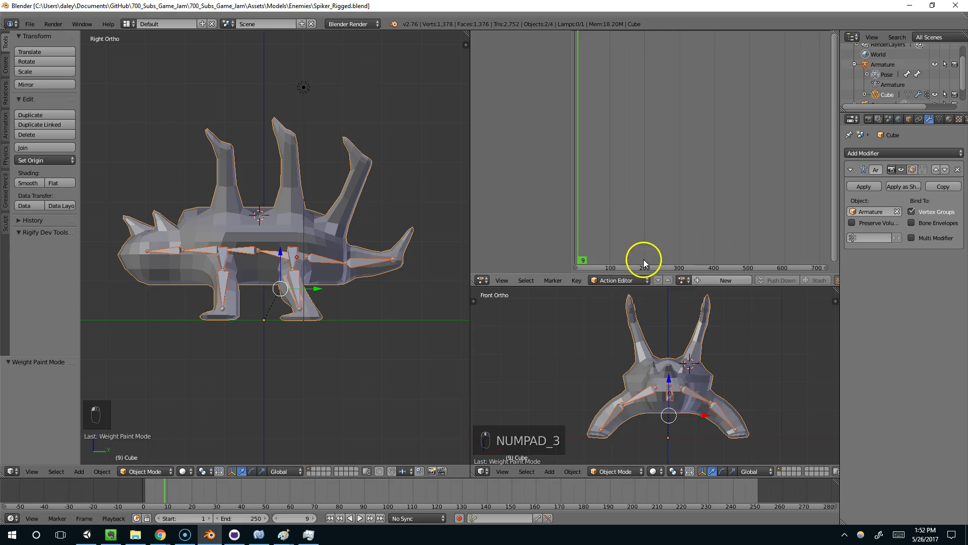
Create a new action named Walk with a fake user in the slightly widened Action Editor, and save the file
{"action": "left_click", "coordinate": [711, 279]}
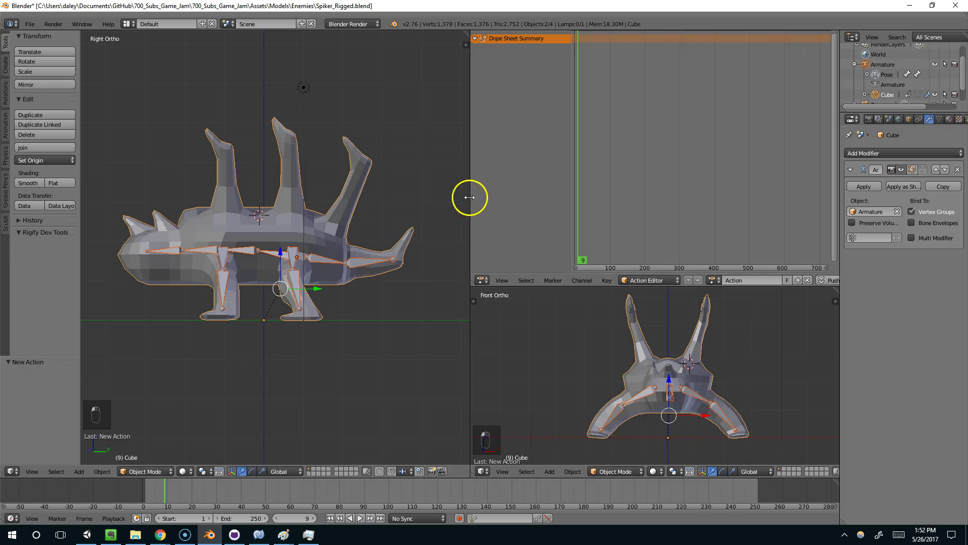
{"action": "left_click_drag", "start_coordinate": [470, 198], "coordinate": [451, 197]}
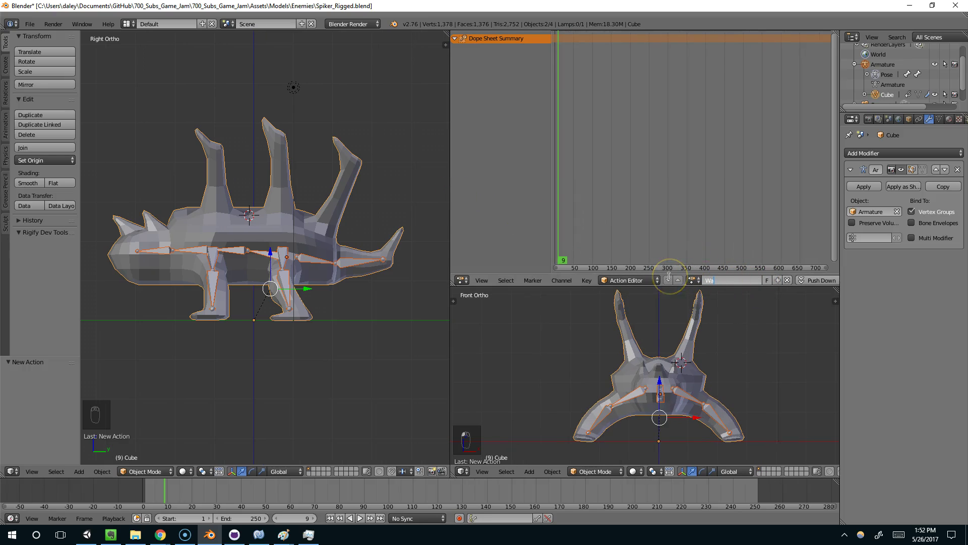
{"action": "key", "text": "Return"}
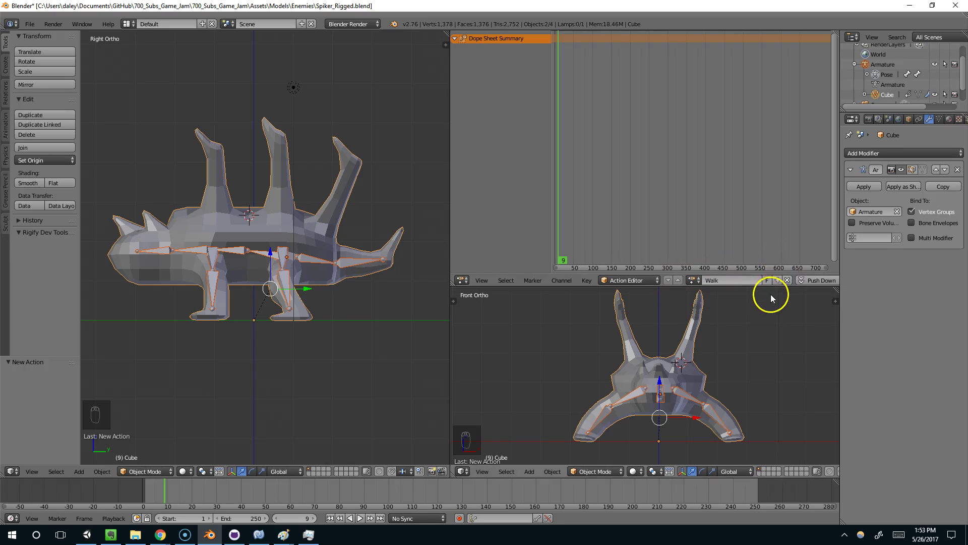
{"action": "left_click", "coordinate": [765, 282]}
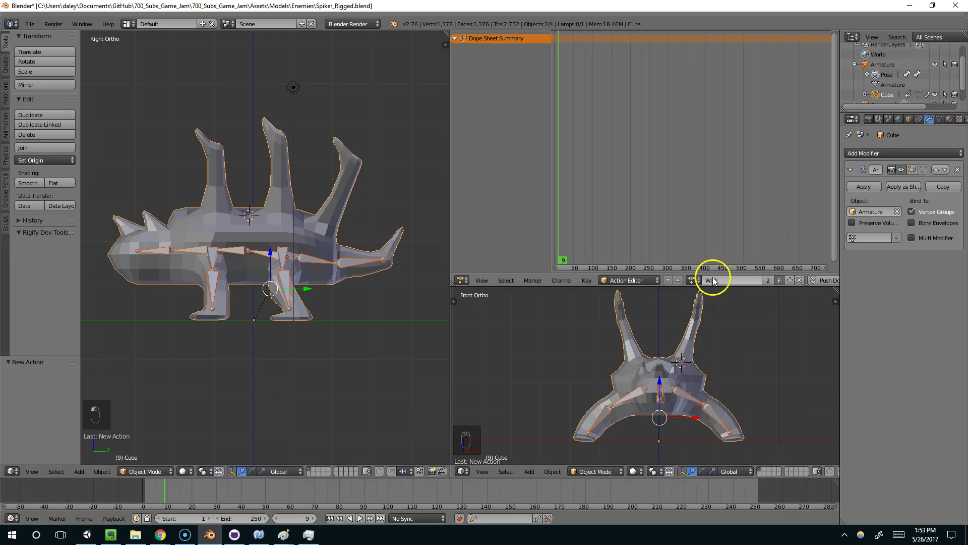
{"action": "left_click", "coordinate": [691, 280]}
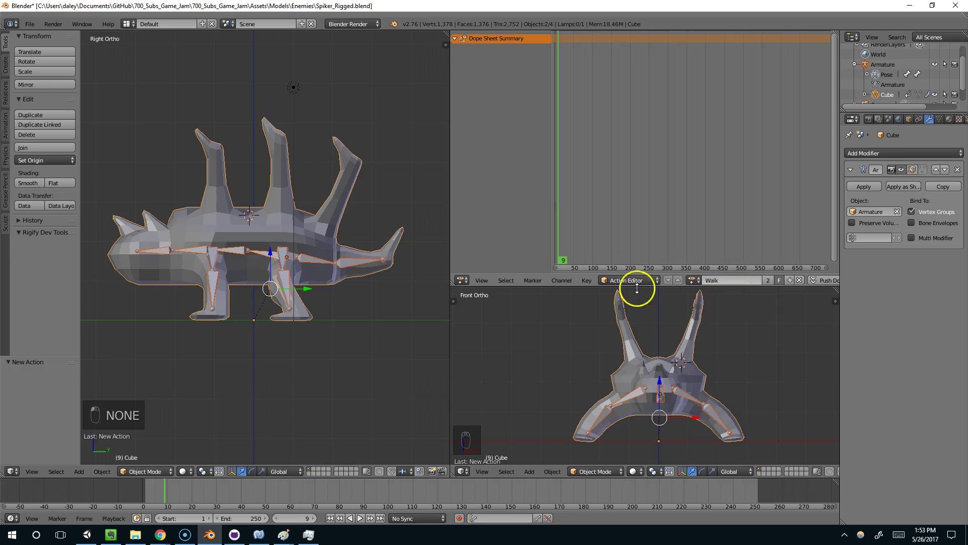
{"action": "key", "text": "ctrl+s"}
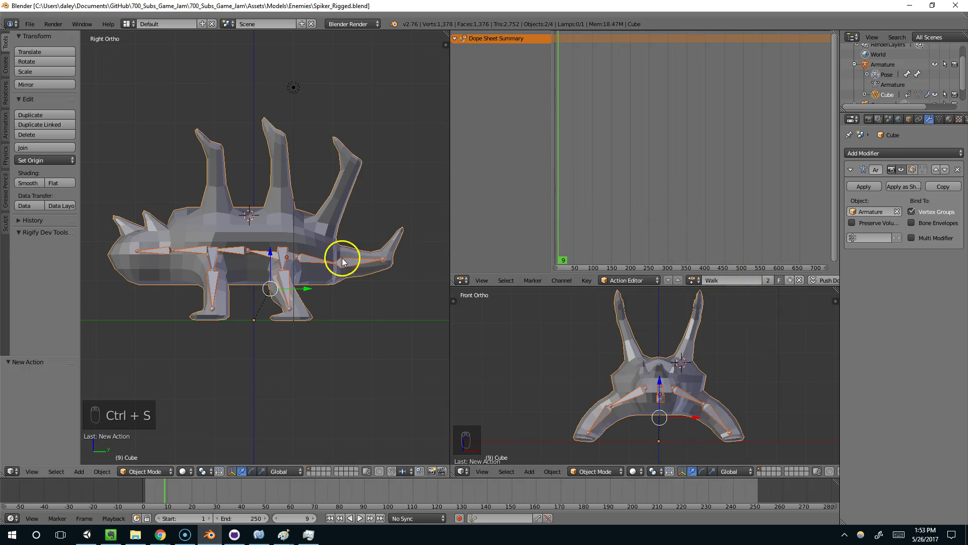
Select the upper rear leg bone on the +X side of the armature and set the current frame to 0
{"action": "scroll", "coordinate": [283, 272], "scroll_direction": "up", "scroll_amount": 2}
{"action": "right_click", "coordinate": [288, 269]}
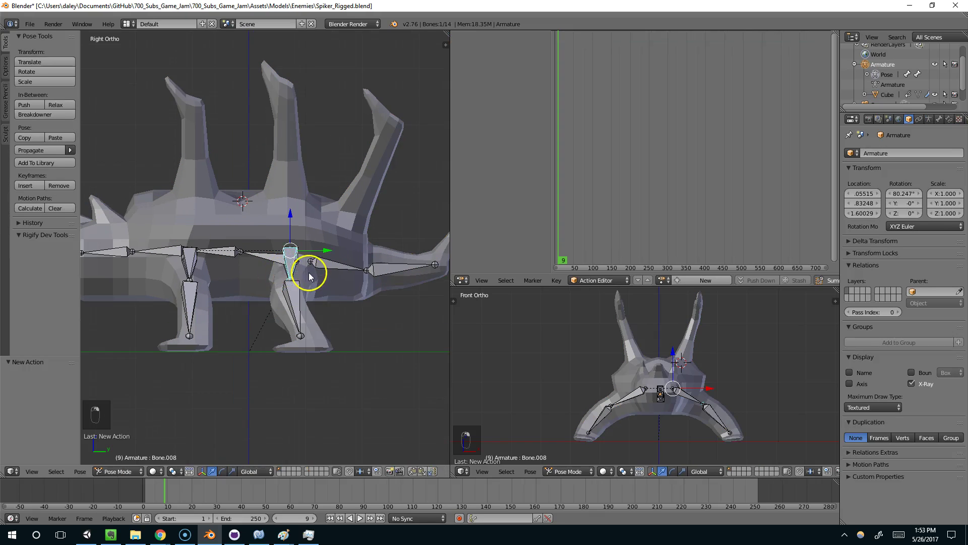
{"action": "key", "text": "r"}
{"action": "right_click", "coordinate": [341, 271]}
{"action": "scroll", "coordinate": [339, 272], "scroll_direction": "down", "scroll_amount": 3}
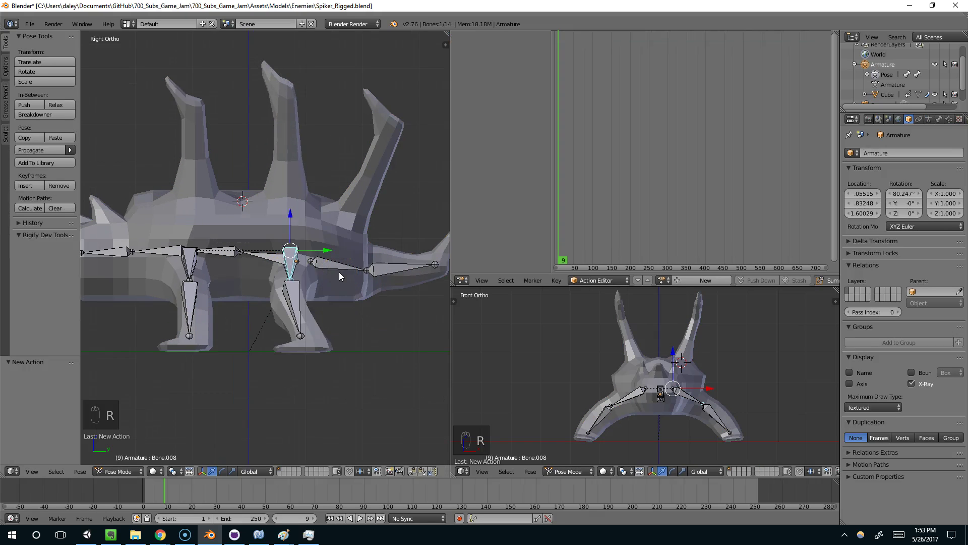
{"action": "scroll", "coordinate": [334, 272], "scroll_direction": "up", "scroll_amount": 2}
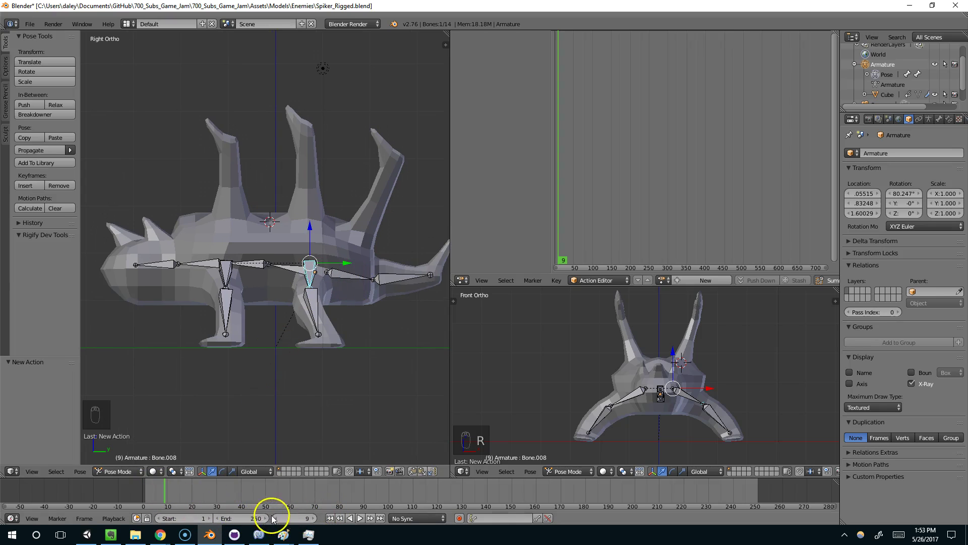
{"action": "type", "text": "0"}
{"action": "key", "text": "Return"}
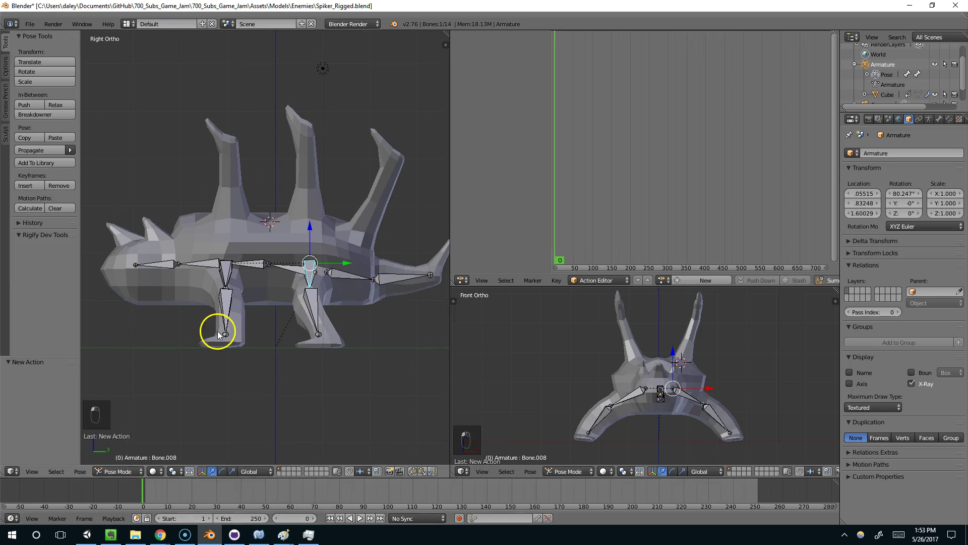
Select all bones, set the active keying set to LocRotScale, and insert keyframes at frame 0
{"action": "scroll", "coordinate": [217, 330], "scroll_direction": "down", "scroll_amount": 1}
{"action": "key", "text": "a"}
{"action": "key", "text": "a"}
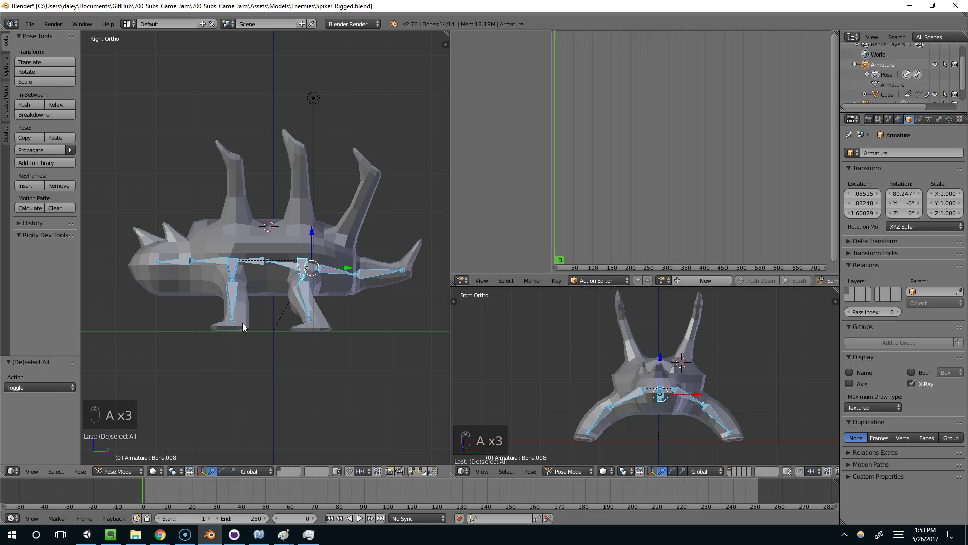
{"action": "key", "text": "i"}
{"action": "left_click", "coordinate": [613, 526]}
{"action": "left_click", "coordinate": [463, 519]}
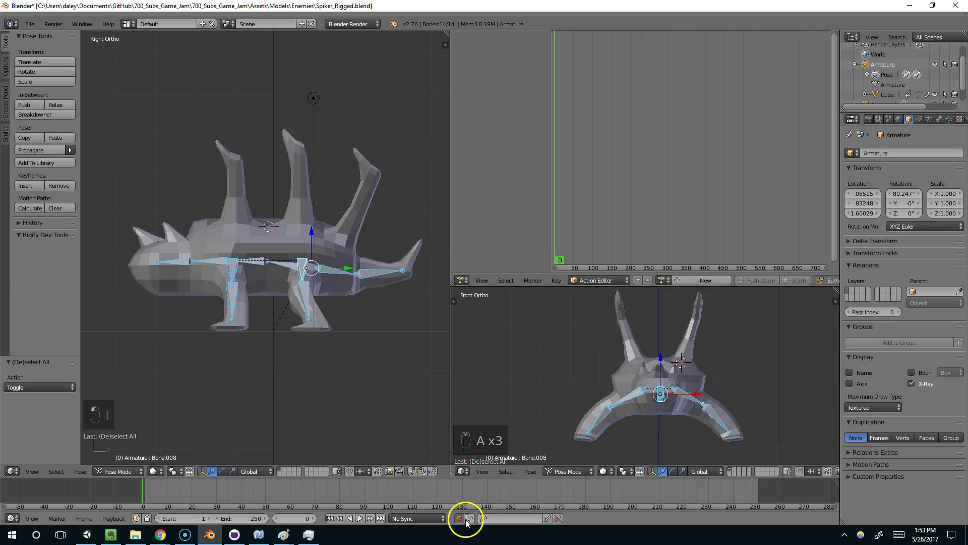
{"action": "left_click", "coordinate": [481, 518]}
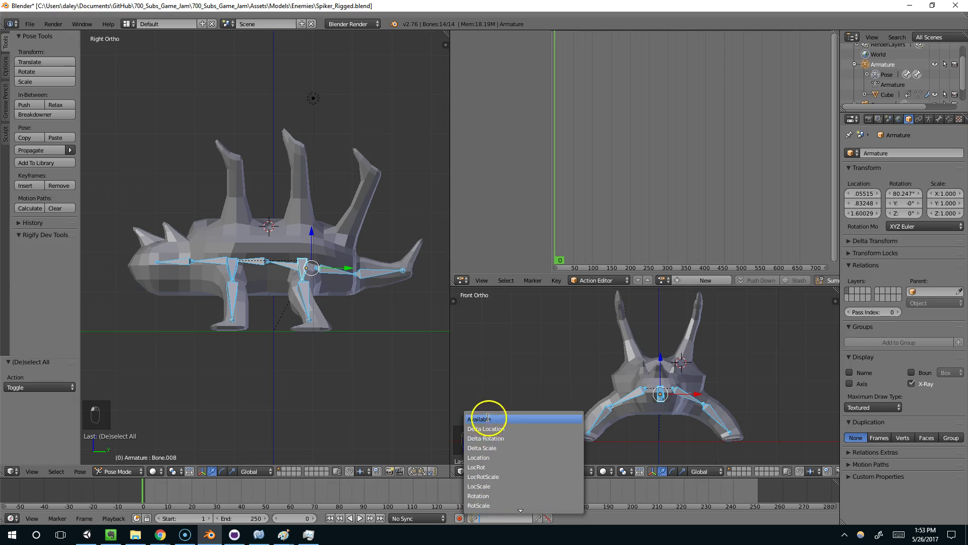
{"action": "left_click", "coordinate": [487, 477]}
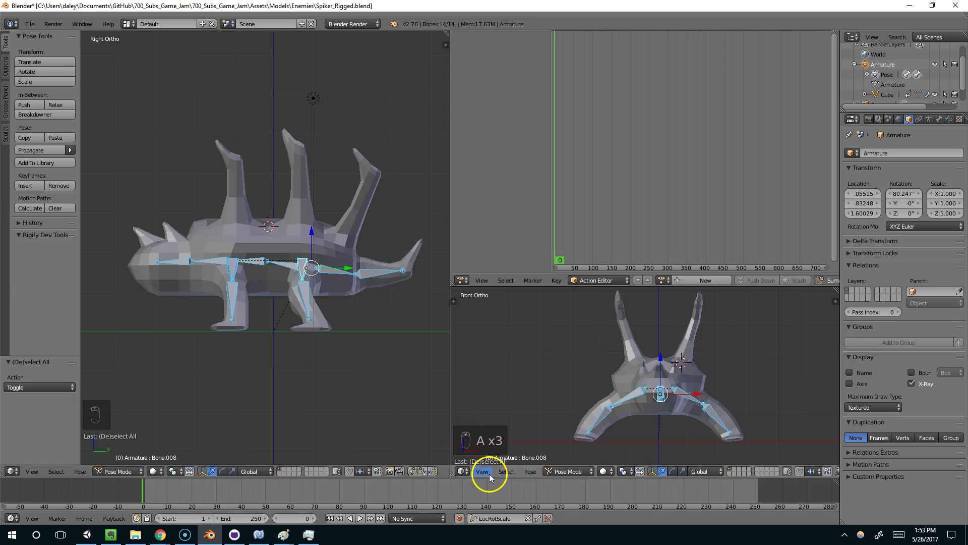
{"action": "key", "text": "i"}
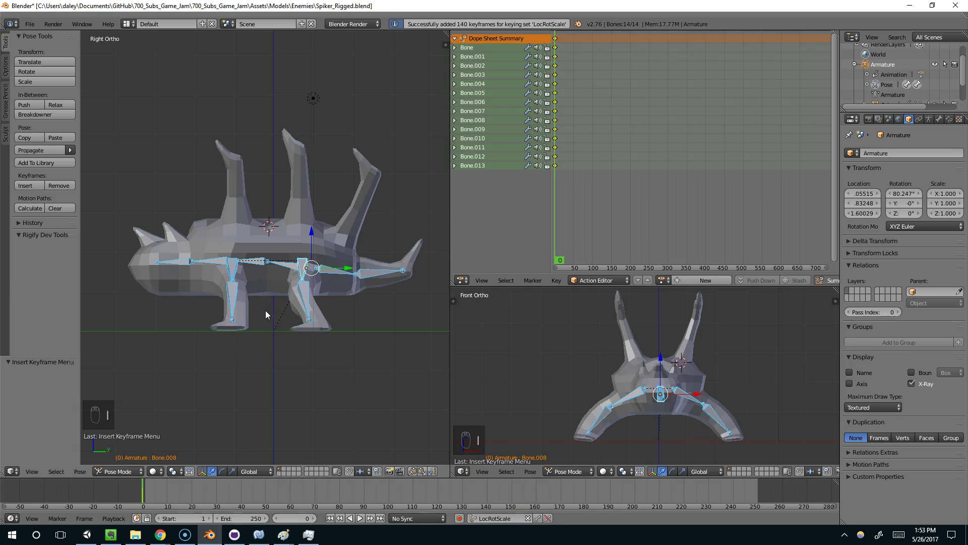
Go to frame 10 and rotate the +X side upper rear leg bone backward by about -24.5°
{"action": "left_click_drag", "start_coordinate": [153, 495], "coordinate": [168, 494]}
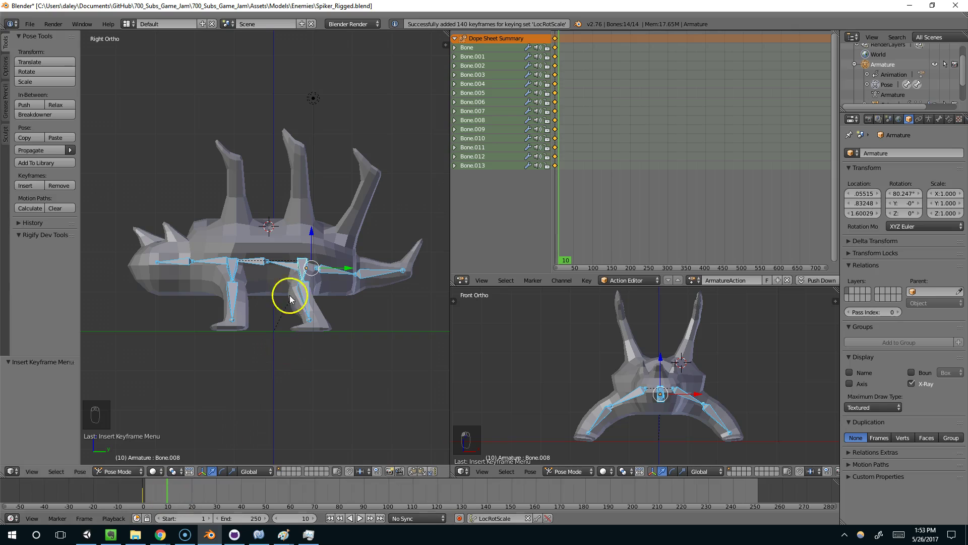
{"action": "right_click", "coordinate": [303, 275]}
{"action": "key", "text": "r"}
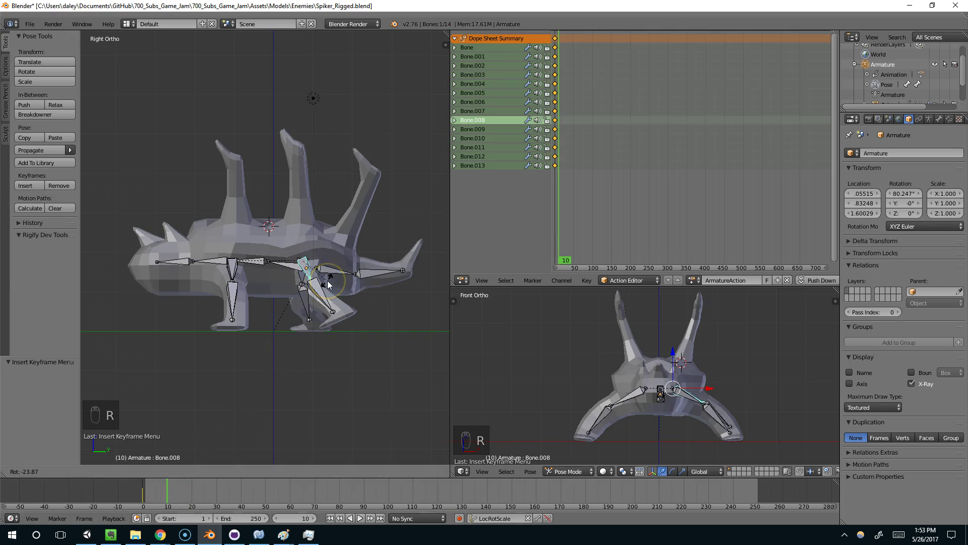
{"action": "left_click", "coordinate": [328, 280]}
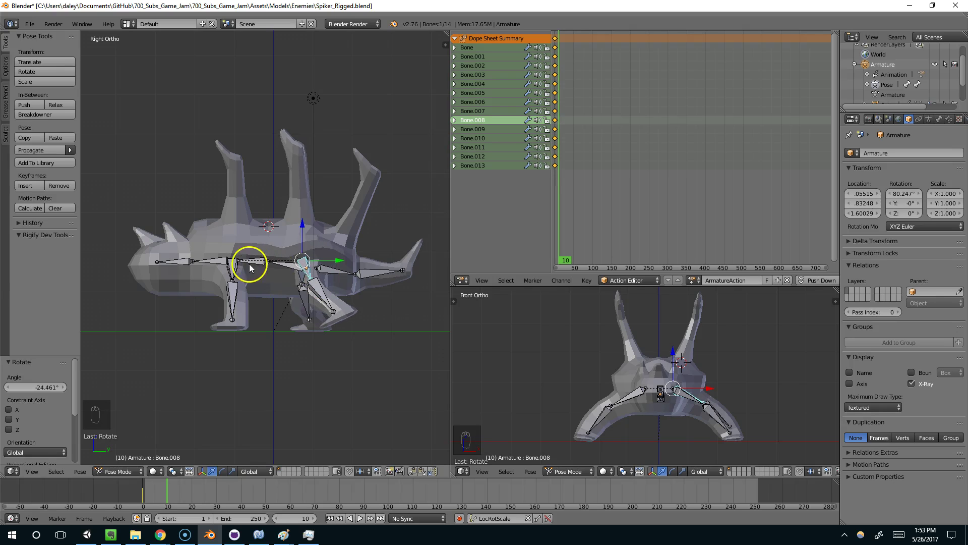
{"action": "right_click", "coordinate": [234, 267]}
{"action": "key", "text": "r"}
{"action": "right_click", "coordinate": [278, 287]}
Rotate the front leg bone on the +X side by about -8° at frame 10
{"action": "middle_click_drag", "start_coordinate": [277, 288], "coordinate": [261, 299]}
{"action": "right_click", "coordinate": [235, 291]}
{"action": "key", "text": "r"}
{"action": "key", "text": "r"}
{"action": "left_click", "coordinate": [259, 298]}
Swing the -X side upper front leg bone forward, and rotate its lower leg bone by about 23°
{"action": "right_click", "coordinate": [244, 283]}
{"action": "key", "text": "r"}
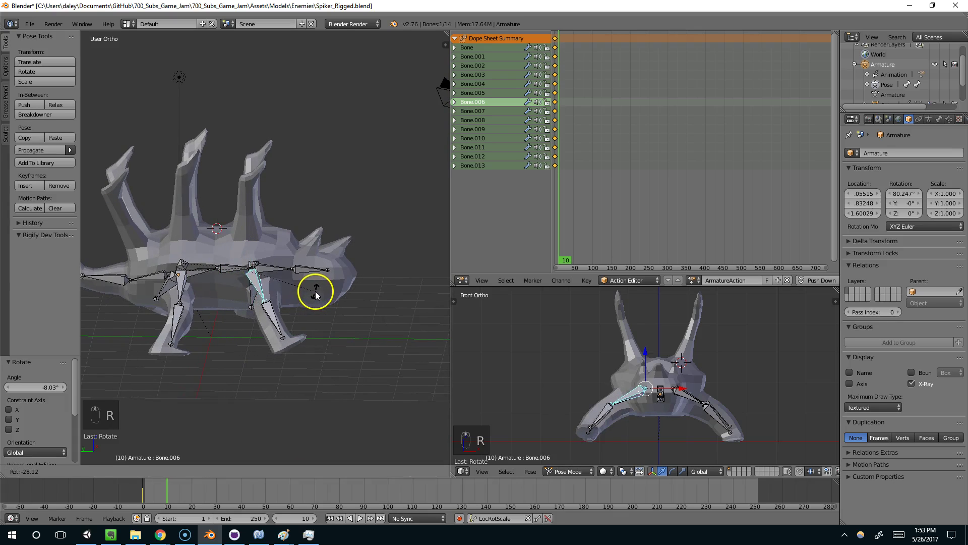
{"action": "left_click", "coordinate": [318, 287]}
{"action": "right_click", "coordinate": [264, 310]}
{"action": "key", "text": "r"}
{"action": "left_click", "coordinate": [266, 327]}
{"action": "right_click", "coordinate": [180, 284]}
{"action": "key", "text": "r"}
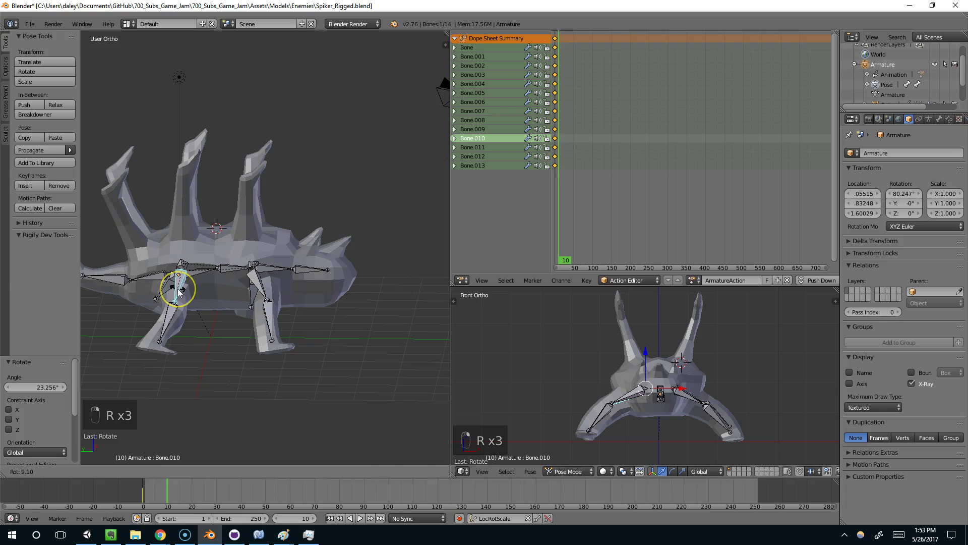
{"action": "right_click", "coordinate": [179, 290]}
Rotate the -X side upper front leg bone a further -13° or so to reach farther forward
{"action": "middle_click_drag", "start_coordinate": [214, 300], "coordinate": [426, 283]}
{"action": "right_click", "coordinate": [272, 281]}
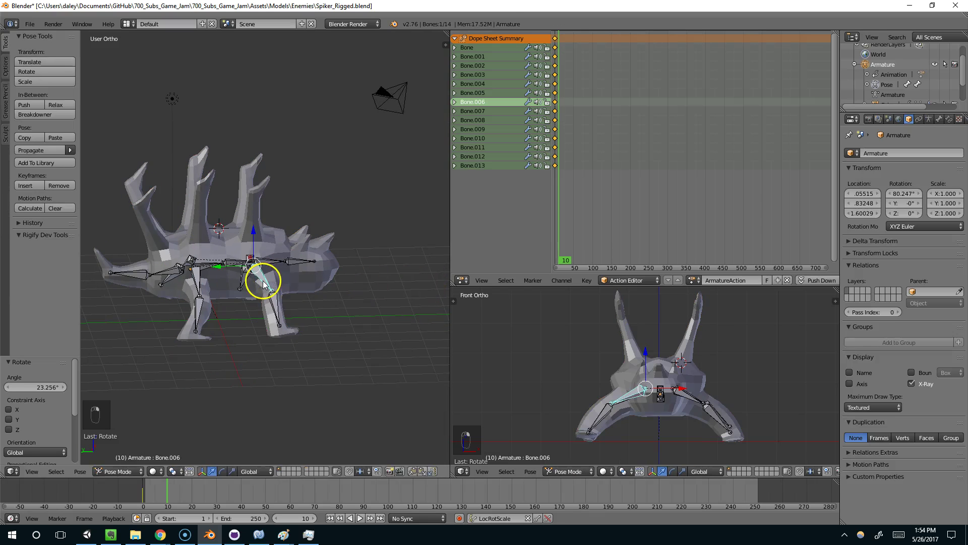
{"action": "key", "text": "r"}
{"action": "left_click", "coordinate": [283, 276]}
{"action": "middle_click_drag", "start_coordinate": [283, 276], "coordinate": [271, 295]}
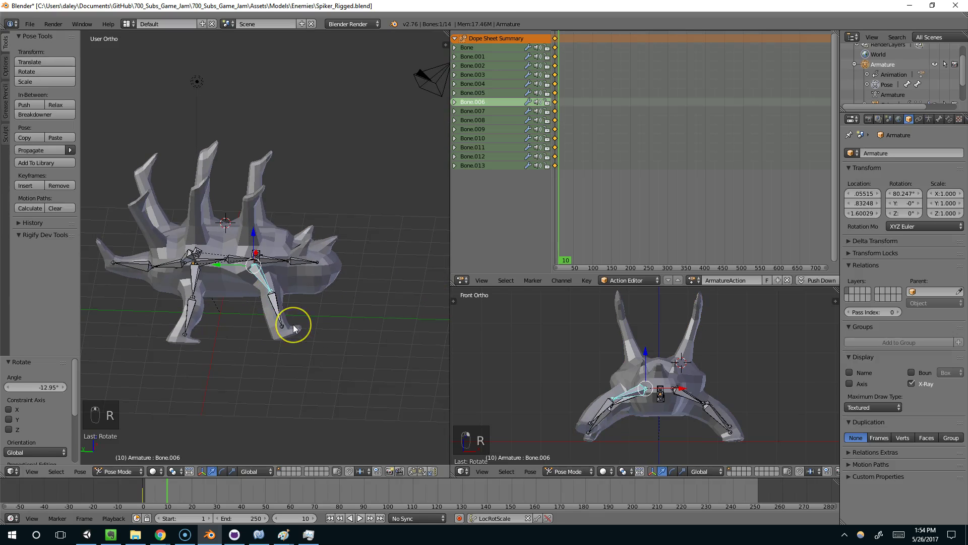
Select all bones and insert LocRotScale keyframes for the pose at frame 10
{"action": "key", "text": "a"}
{"action": "key", "text": "a"}
{"action": "key", "text": "a"}
{"action": "key", "text": "i"}
At frame 20, rotate the -X side upper rear leg bone back by about 23° and swing the upper front leg bone back toward vertical
{"action": "left_click_drag", "start_coordinate": [194, 485], "coordinate": [192, 491]}
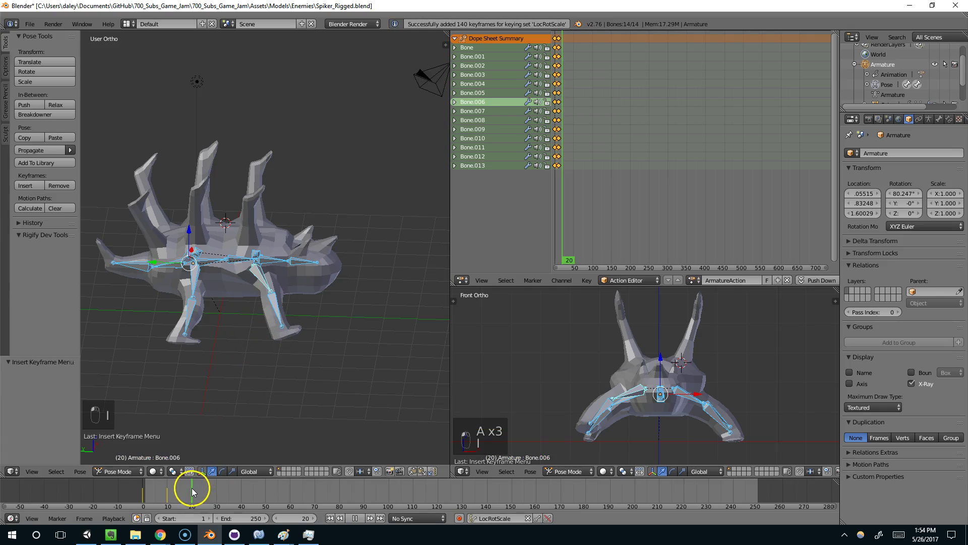
{"action": "right_click", "coordinate": [195, 285]}
{"action": "key", "text": "r"}
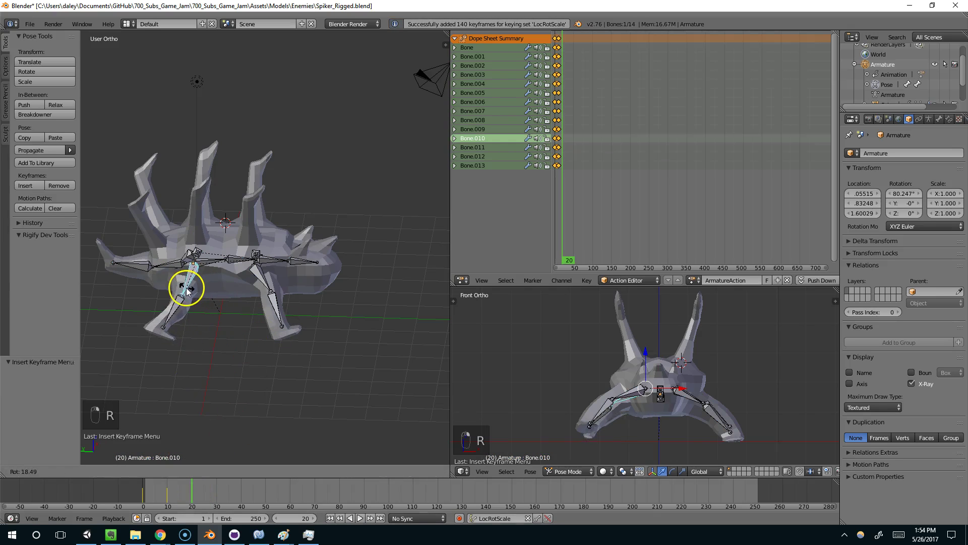
{"action": "left_click", "coordinate": [185, 293]}
{"action": "right_click", "coordinate": [260, 285]}
{"action": "key", "text": "r"}
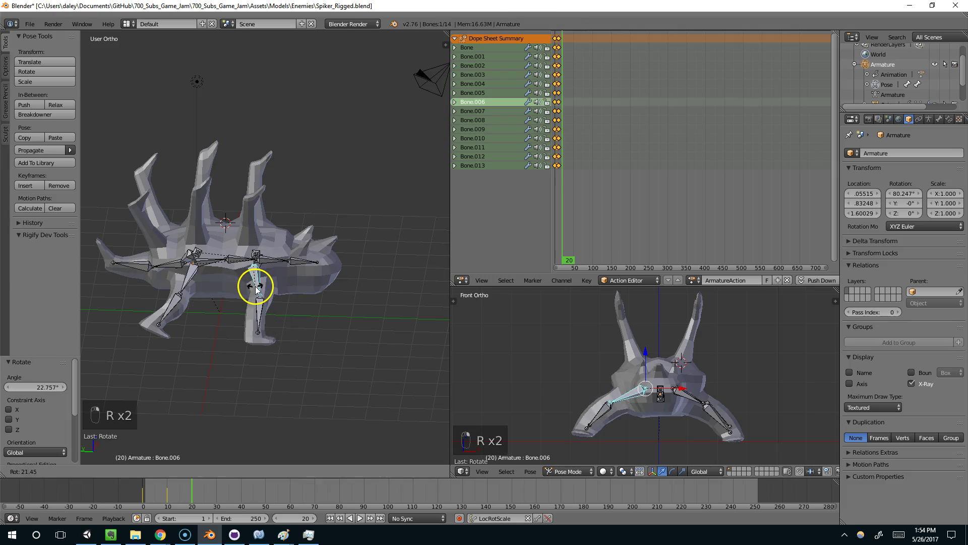
{"action": "left_click", "coordinate": [257, 285]}
Rotate the +X side upper rear leg bone forward by about 16° and swing that side's upper front leg bone forward at least 30°
{"action": "mouse_move", "coordinate": [257, 285]}
{"action": "middle_mouse_down"}
{"action": "mouse_move", "coordinate": [226, 311]}
{"action": "mouse_move", "coordinate": [357, 298]}
{"action": "mouse_move", "coordinate": [339, 307]}
{"action": "mouse_move", "coordinate": [300, 290]}
{"action": "mouse_move", "coordinate": [256, 291]}
{"action": "middle_mouse_up"}
{"action": "right_click", "coordinate": [280, 294]}
{"action": "right_click", "coordinate": [267, 294]}
{"action": "key", "text": "ctrl+Tab"}
{"action": "right_click", "coordinate": [309, 290]}
{"action": "key", "text": "r"}
{"action": "left_click", "coordinate": [304, 306]}
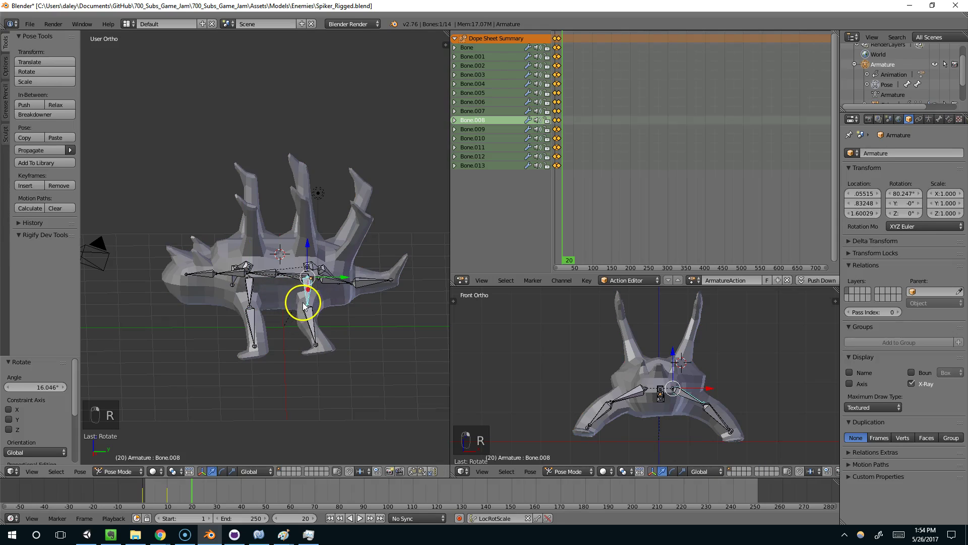
{"action": "right_click", "coordinate": [251, 305]}
{"action": "key", "text": "r"}
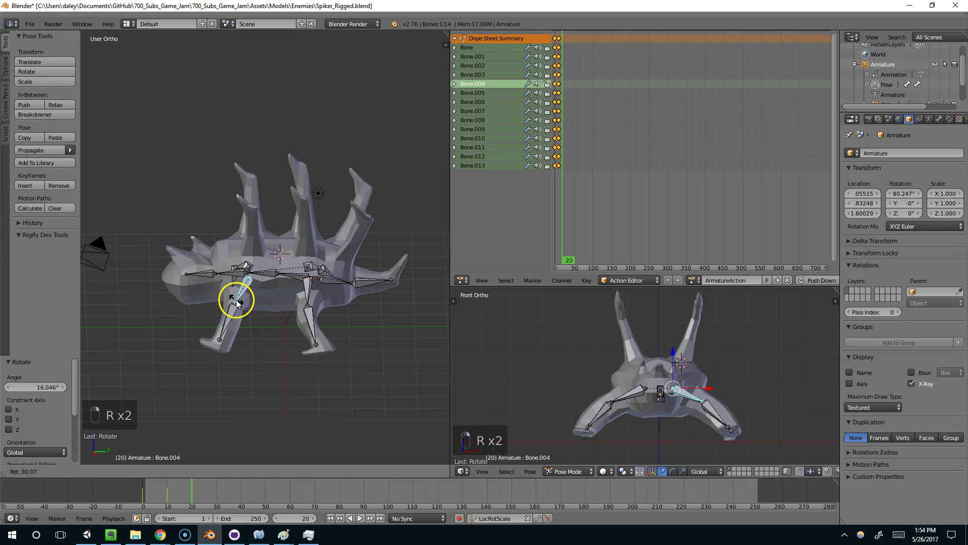
{"action": "left_click", "coordinate": [233, 301]}
Select all bones and insert LocRotScale keyframes for the pose at frame 20
{"action": "key", "text": "a"}
{"action": "key", "text": "a"}
{"action": "key", "text": "a"}
{"action": "key", "text": "i"}
At frame 30, swing the +X side upper front leg bone back by about 31° and rotate that side's upper rear leg bone by about 4°
{"action": "left_click", "coordinate": [209, 484]}
{"action": "left_click_drag", "start_coordinate": [218, 485], "coordinate": [216, 485]}
{"action": "right_click", "coordinate": [236, 291]}
{"action": "key", "text": "r"}
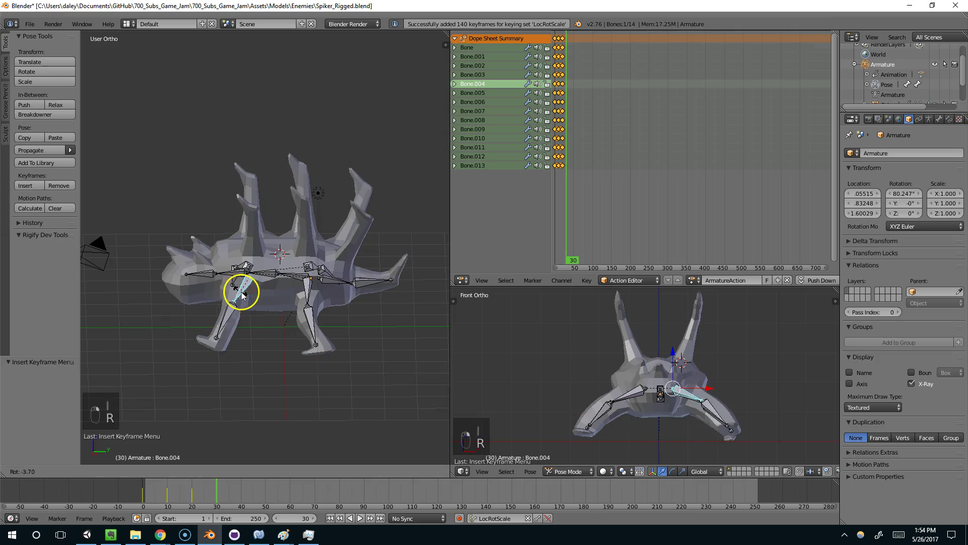
{"action": "left_click", "coordinate": [245, 293]}
{"action": "right_click", "coordinate": [309, 291]}
{"action": "key", "text": "r"}
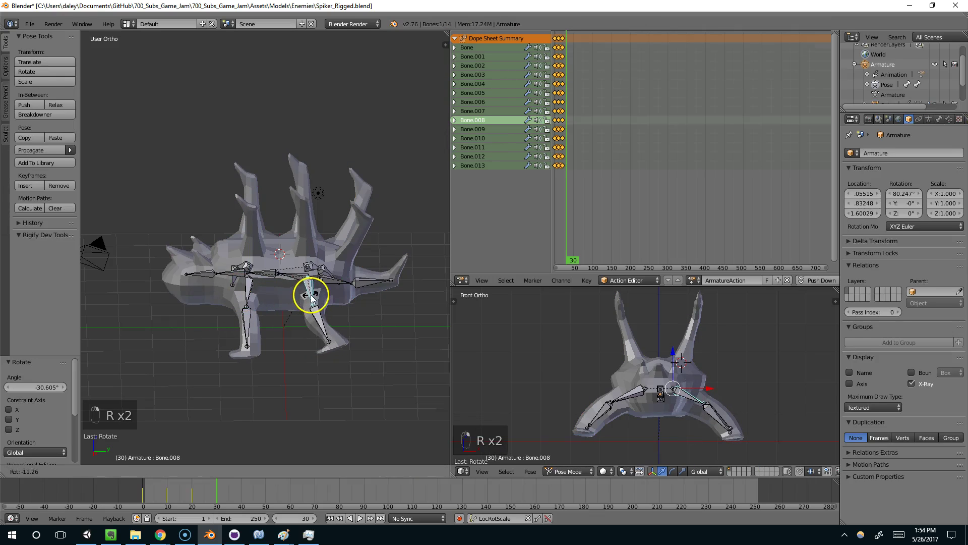
{"action": "left_click", "coordinate": [281, 306]}
Swing the -X side upper rear leg bone back under the body and adjust the rotation of that side's upper front leg bone
{"action": "middle_click_drag", "start_coordinate": [281, 306], "coordinate": [292, 287]}
{"action": "right_click", "coordinate": [294, 291]}
{"action": "key", "text": "r"}
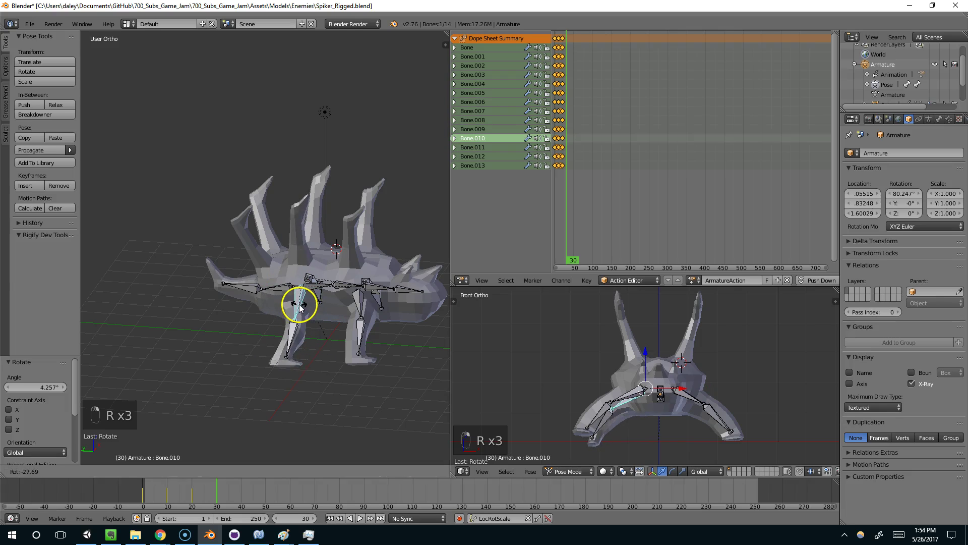
{"action": "left_click", "coordinate": [302, 305]}
{"action": "middle_click_drag", "start_coordinate": [301, 305], "coordinate": [357, 302]}
{"action": "right_click", "coordinate": [359, 302]}
{"action": "key", "text": "r"}
{"action": "left_click", "coordinate": [365, 306]}
Select all bones and insert LocRotScale keyframes for the pose at frame 30
{"action": "key", "text": "a"}
{"action": "key", "text": "a"}
{"action": "key", "text": "a"}
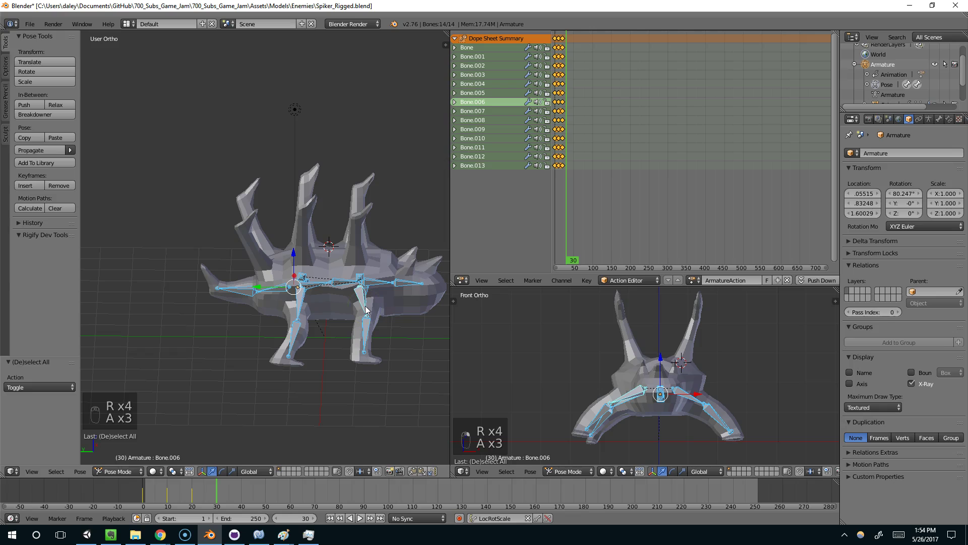
{"action": "key", "text": "i"}
Play the walk animation from the start of the timeline, and stop playback after the last keyframed pose
{"action": "left_click_drag", "start_coordinate": [204, 480], "coordinate": [141, 500]}
{"action": "left_click", "coordinate": [359, 518]}
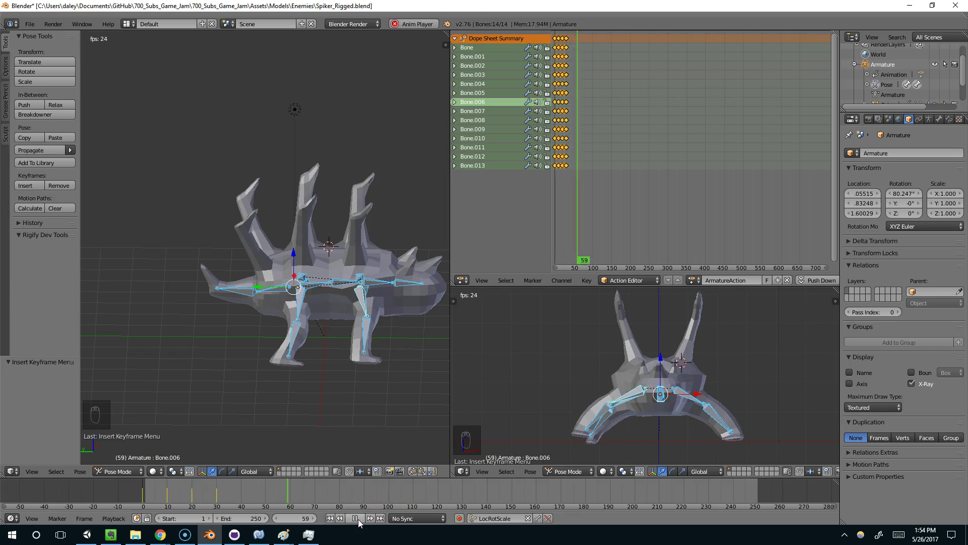
{"action": "left_click", "coordinate": [358, 519]}
Save the animated creature as Spiker_Rigged.blend in the Enemies models folder, overwriting the existing file
{"action": "left_click", "coordinate": [30, 24]}
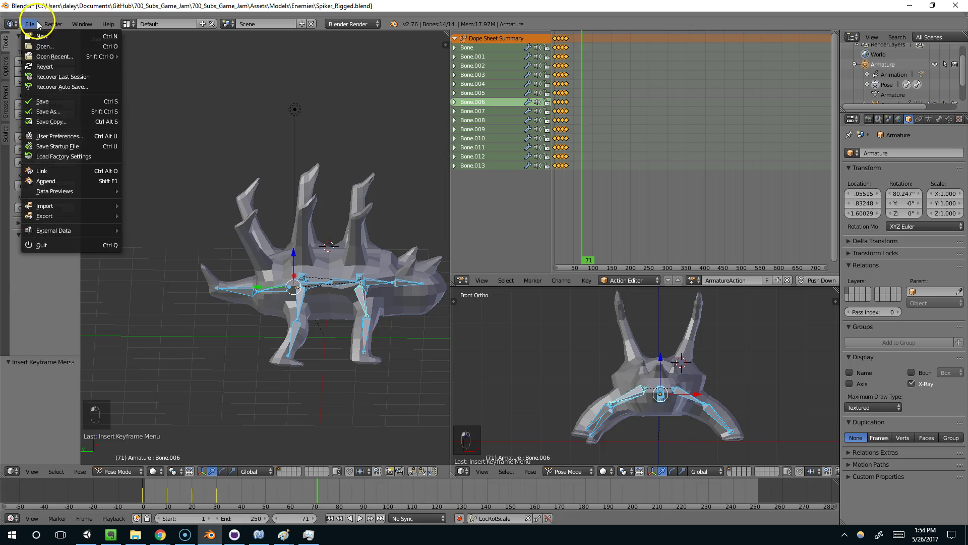
{"action": "left_click", "coordinate": [55, 109]}
{"action": "left_click", "coordinate": [175, 57]}
{"action": "key", "text": "Return"}
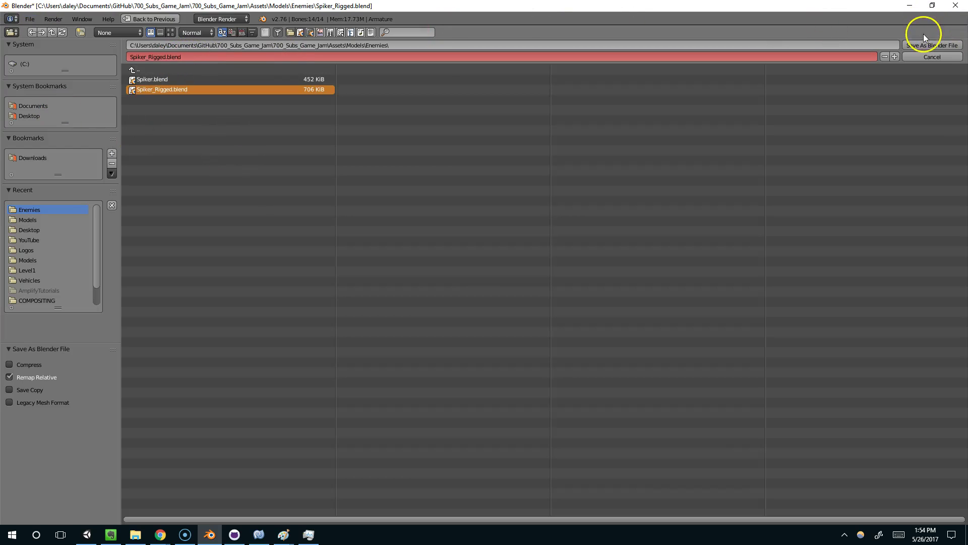
Switch to Unity and show the Scene view of DefaultScene around the Nexus tower
{"action": "left_click", "coordinate": [909, 5]}
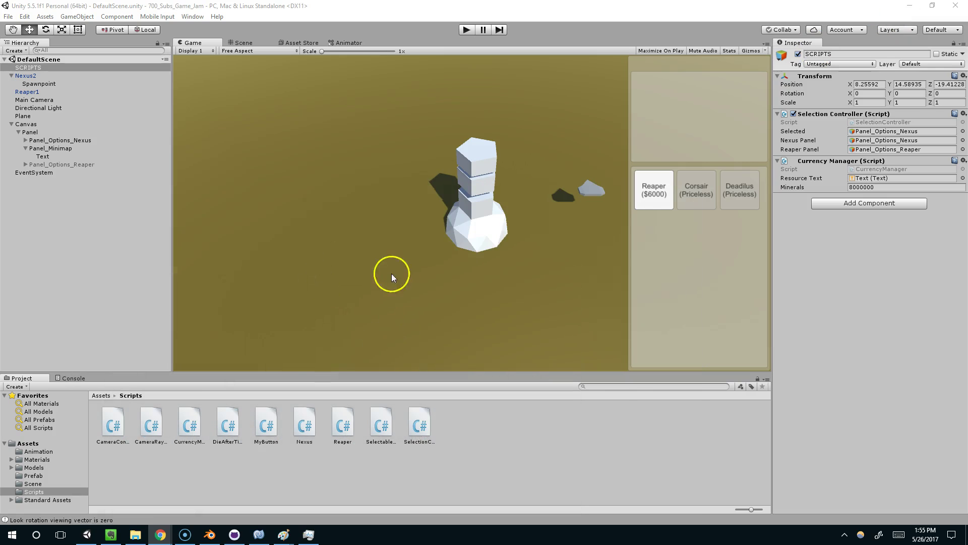
{"action": "left_click", "coordinate": [247, 45]}
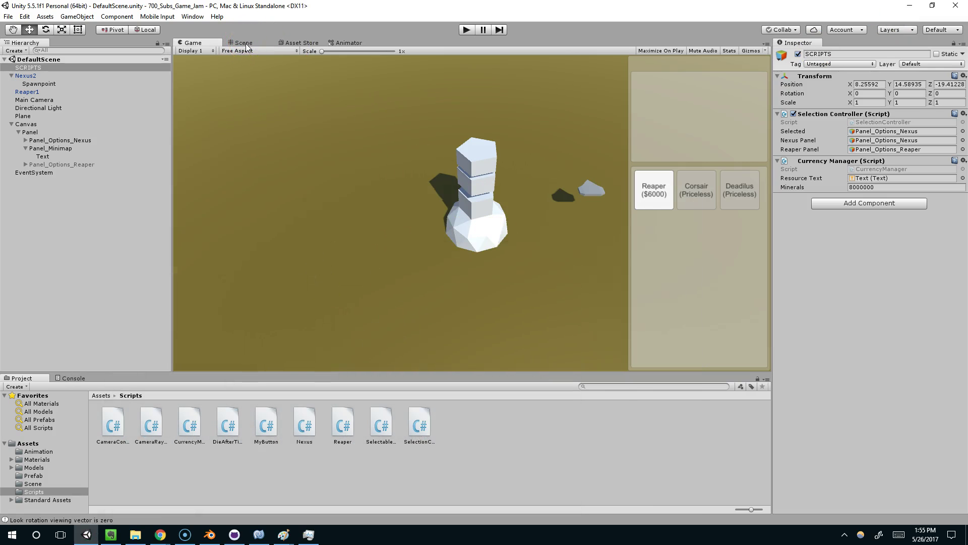
{"action": "middle_click_drag", "start_coordinate": [512, 261], "coordinate": [202, 250]}
{"action": "scroll", "coordinate": [546, 275], "scroll_direction": "up", "scroll_amount": 1}
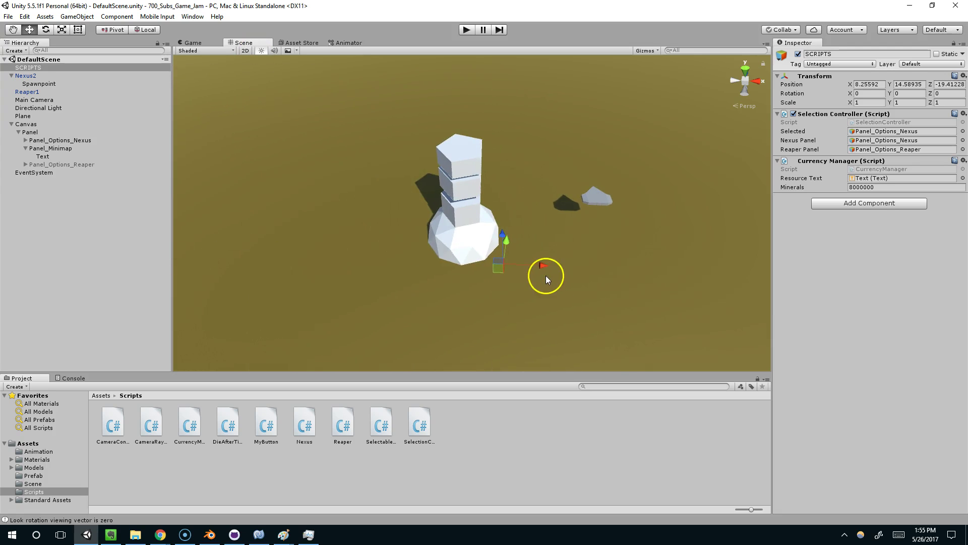
Place the Spiker_Rigged model from the Models/Enemies folder on the ground plane beside the nexus and frame it in the scene
{"action": "left_click", "coordinate": [56, 452]}
{"action": "left_click", "coordinate": [55, 460]}
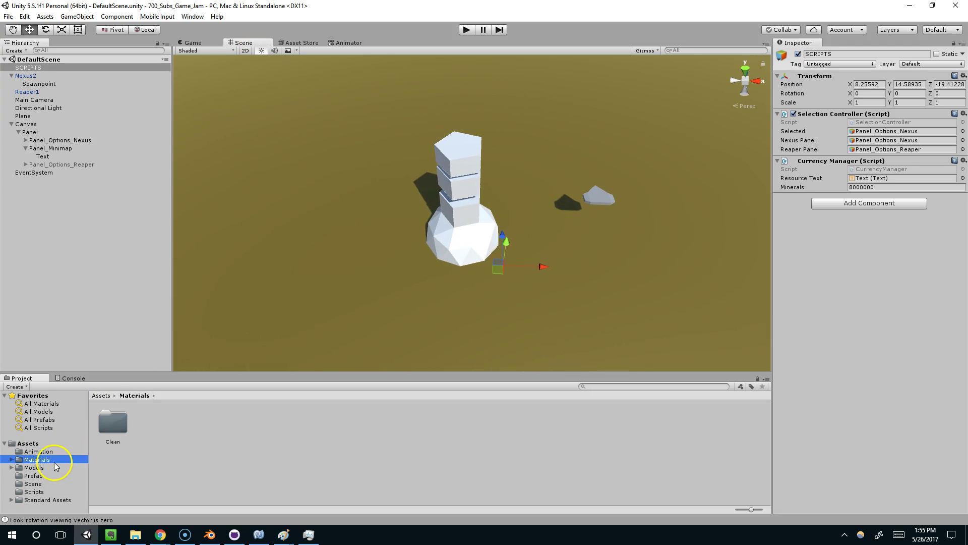
{"action": "left_click", "coordinate": [53, 467]}
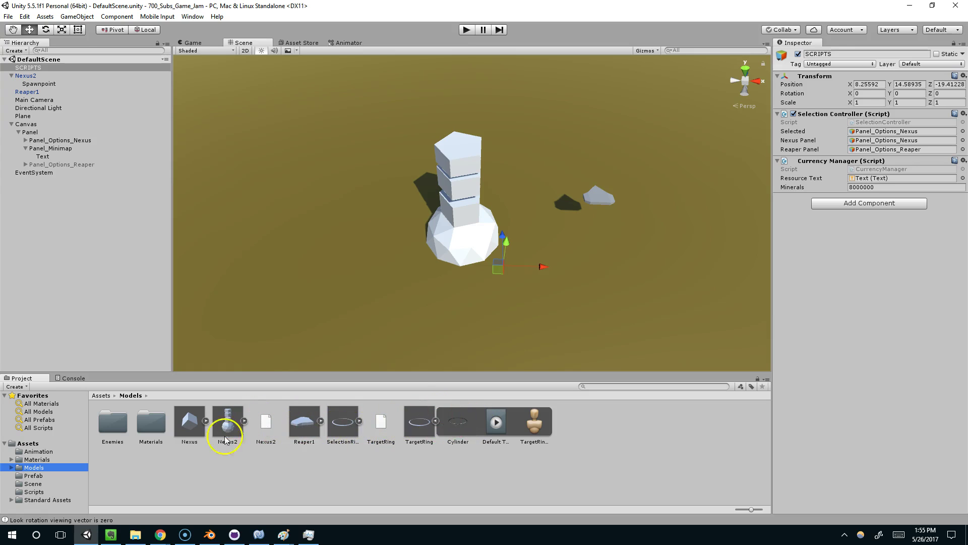
{"action": "double_click", "coordinate": [113, 423]}
{"action": "left_click", "coordinate": [226, 426]}
{"action": "left_click_drag", "start_coordinate": [225, 426], "coordinate": [613, 252]}
{"action": "key", "text": "f"}
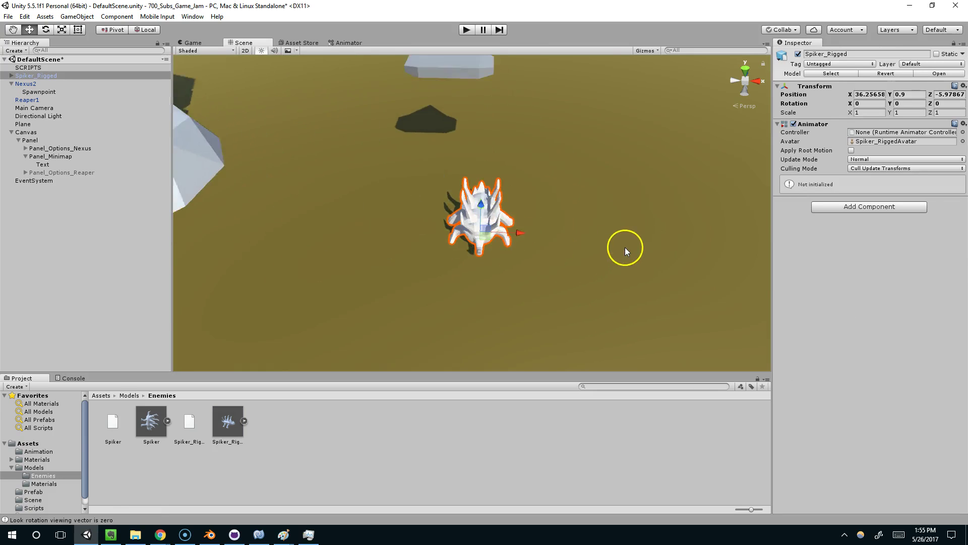
{"action": "left_click", "coordinate": [508, 172]}
{"action": "left_click_drag", "start_coordinate": [508, 172], "coordinate": [435, 179], "text": "alt"}
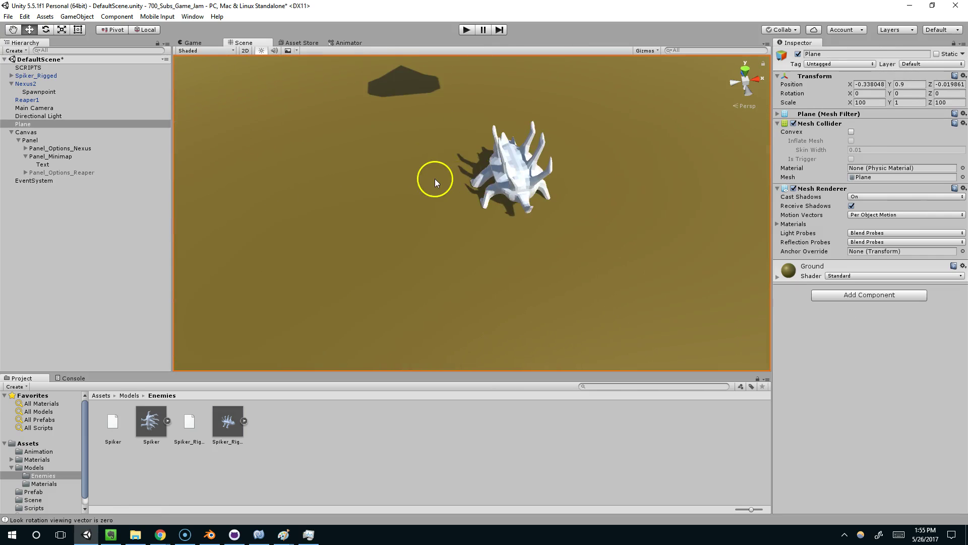
{"action": "left_click", "coordinate": [519, 174]}
{"action": "key", "text": "f"}
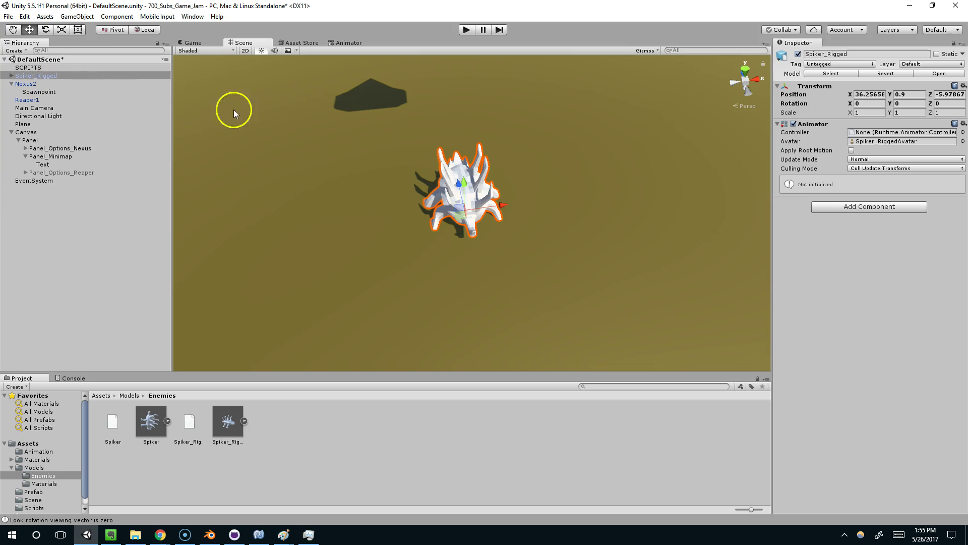
{"action": "double_click", "coordinate": [890, 140]}
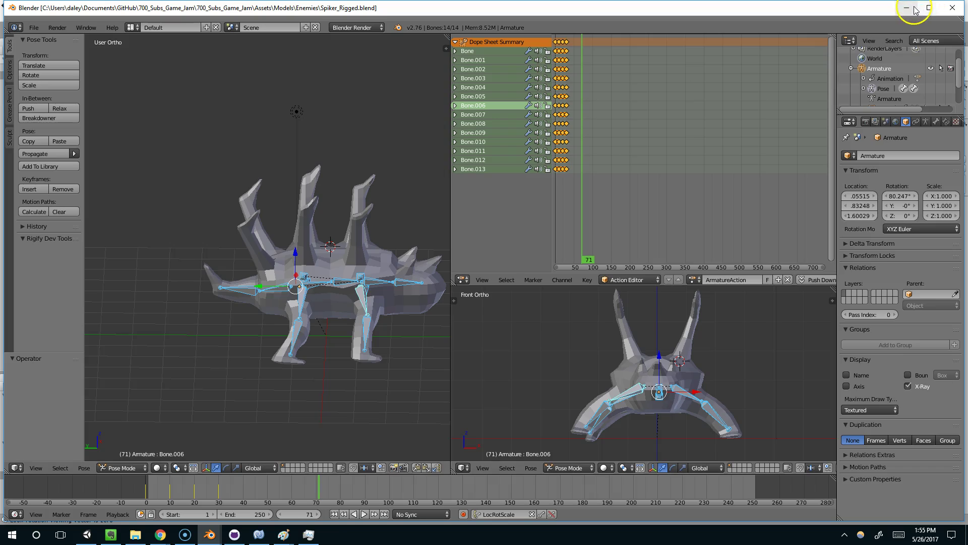
{"action": "left_click", "coordinate": [953, 8]}
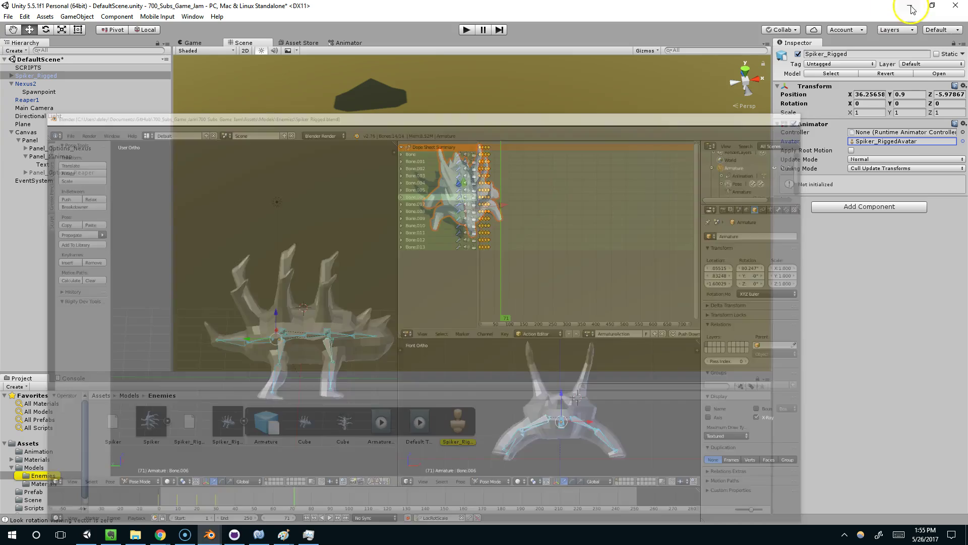
{"action": "mouse_move", "coordinate": [207, 530]}
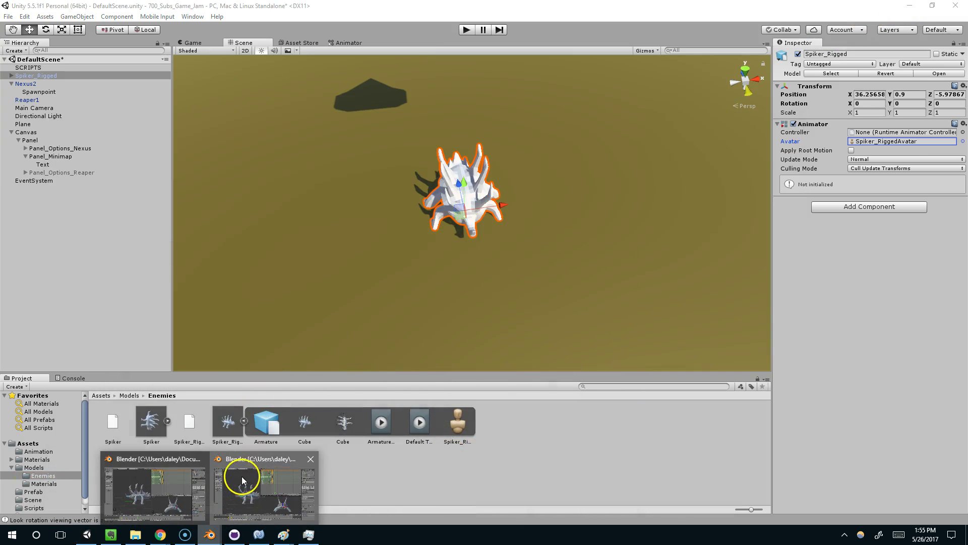
{"action": "left_click", "coordinate": [309, 463]}
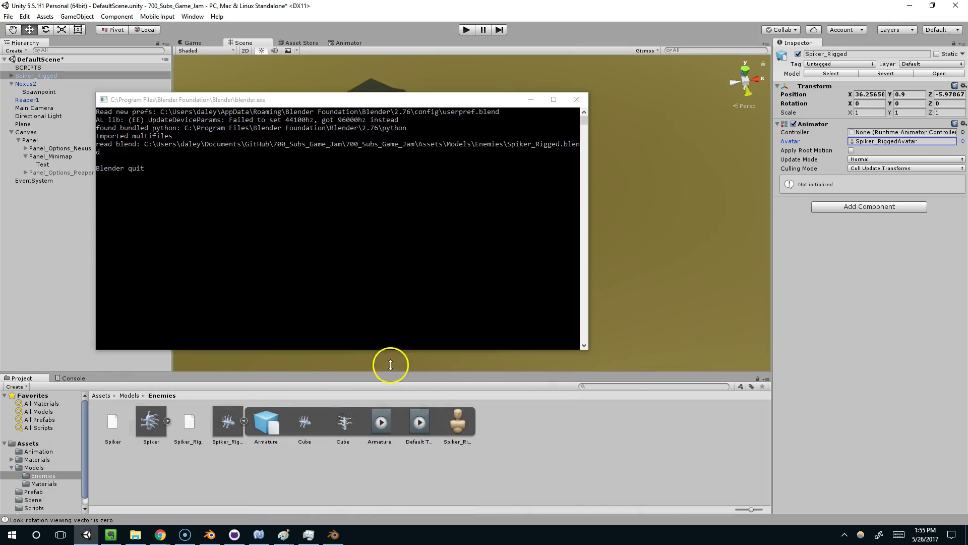
{"action": "left_click", "coordinate": [323, 479]}
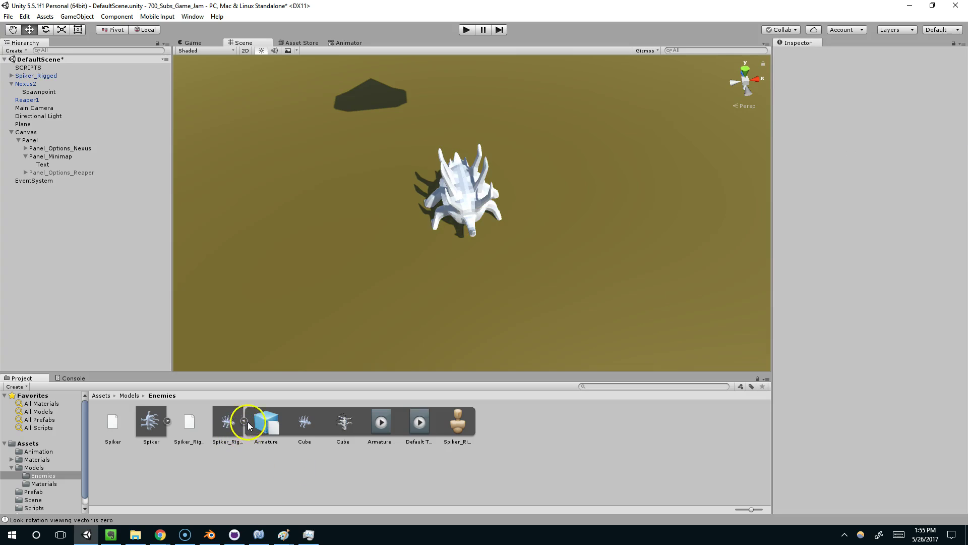
{"action": "left_click", "coordinate": [245, 422]}
Create an Animator Controller named SpikerController in the Animation folder
{"action": "left_click", "coordinate": [48, 451]}
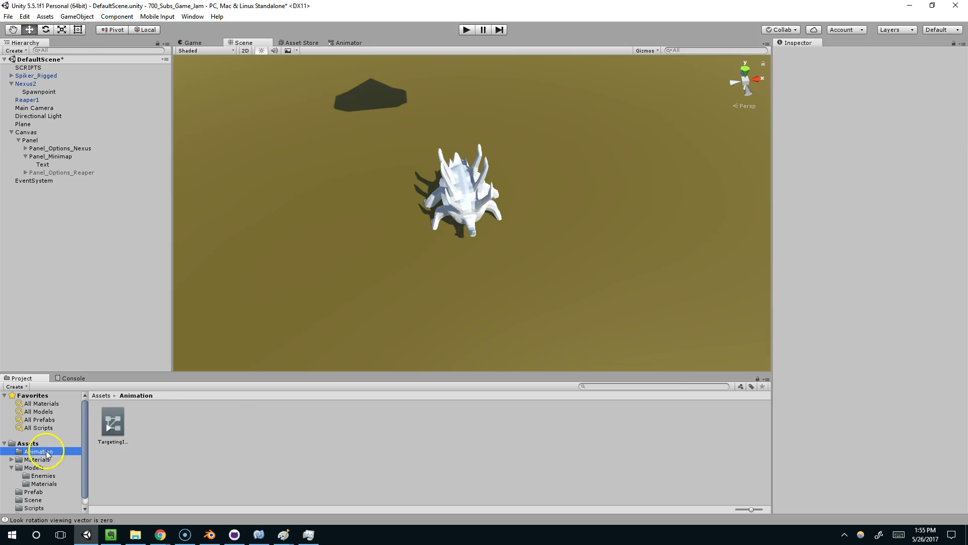
{"action": "right_click", "coordinate": [79, 455]}
{"action": "mouse_move", "coordinate": [237, 249]}
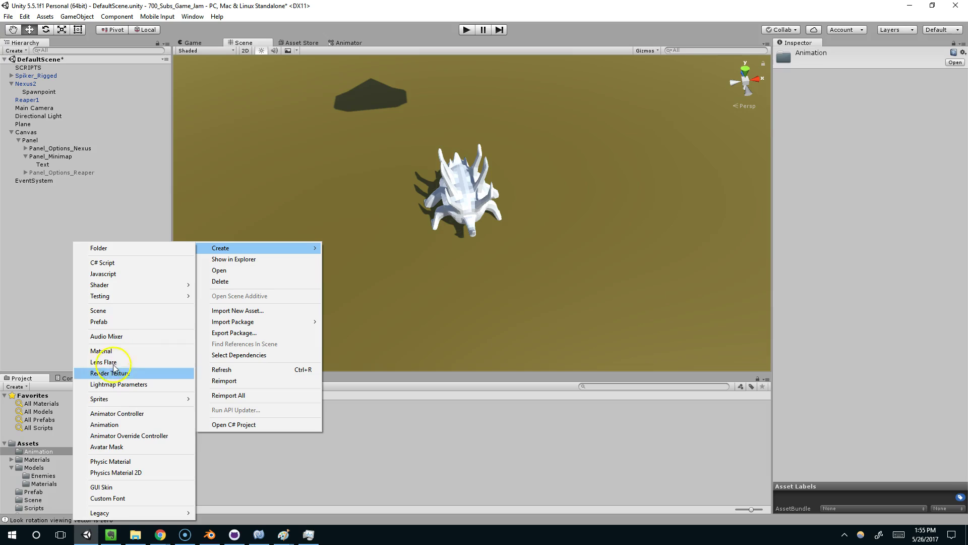
{"action": "left_click", "coordinate": [118, 414]}
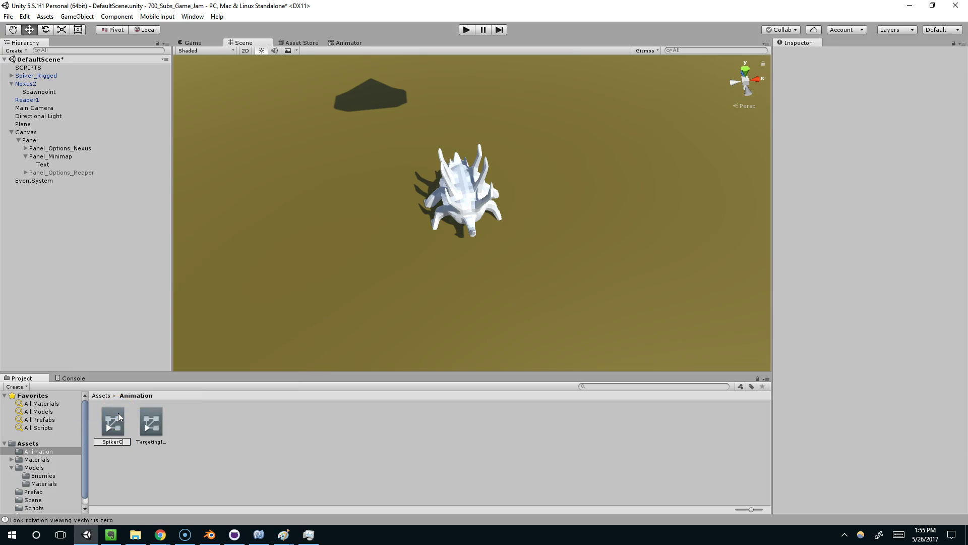
{"action": "key", "text": "Return"}
Assign SpikerController as the controller of Spiker_Rigged's Animator and open it for editing
{"action": "left_click_drag", "start_coordinate": [119, 417], "coordinate": [162, 466]}
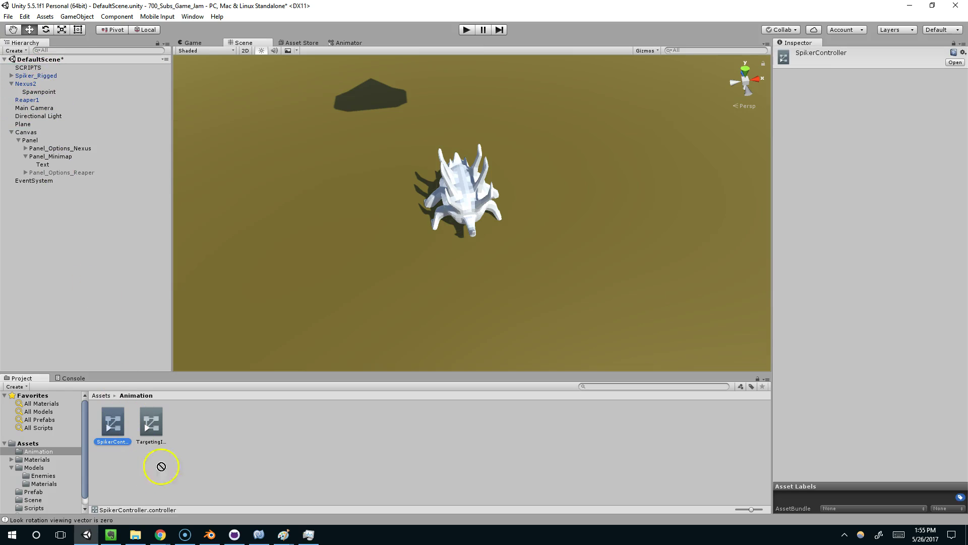
{"action": "left_click", "coordinate": [46, 75]}
{"action": "left_click", "coordinate": [12, 76]}
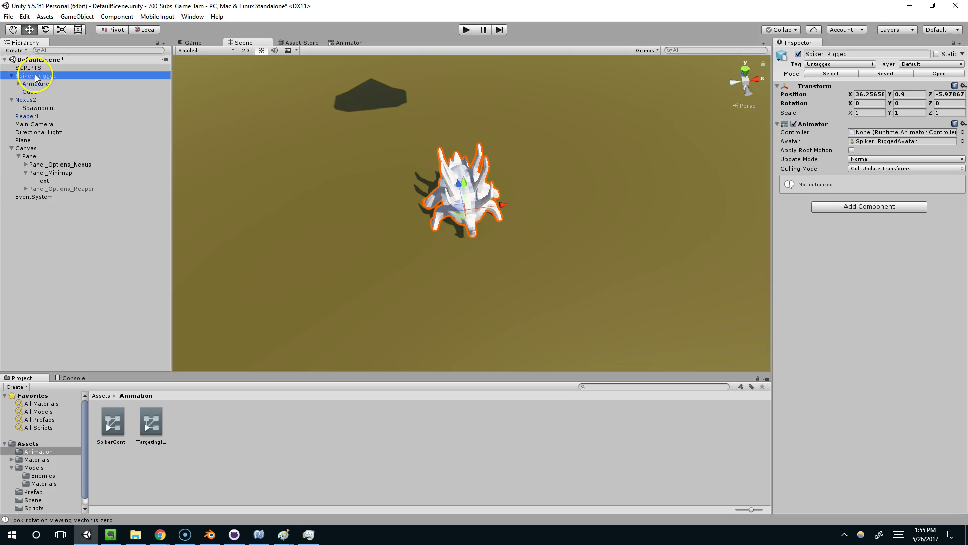
{"action": "left_click_drag", "start_coordinate": [113, 423], "coordinate": [890, 132]}
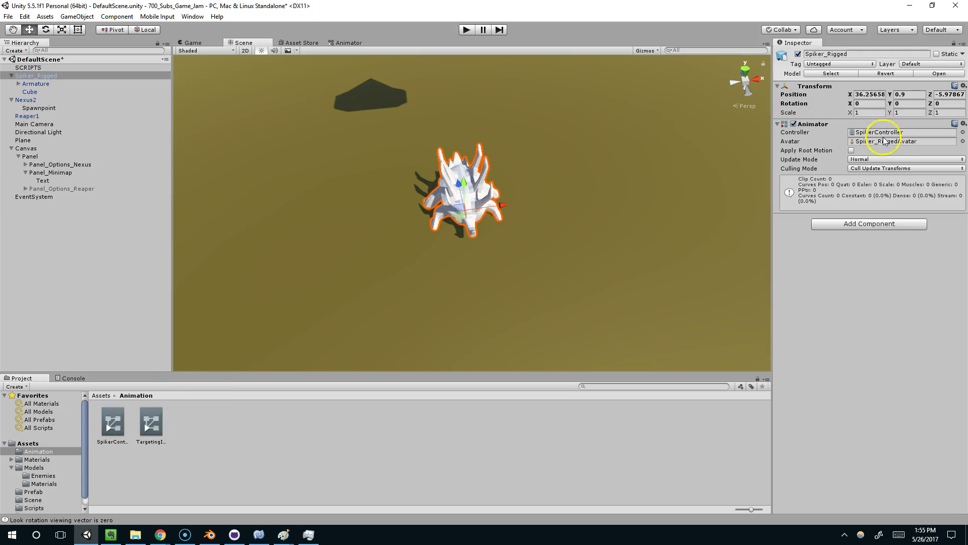
{"action": "double_click", "coordinate": [123, 415]}
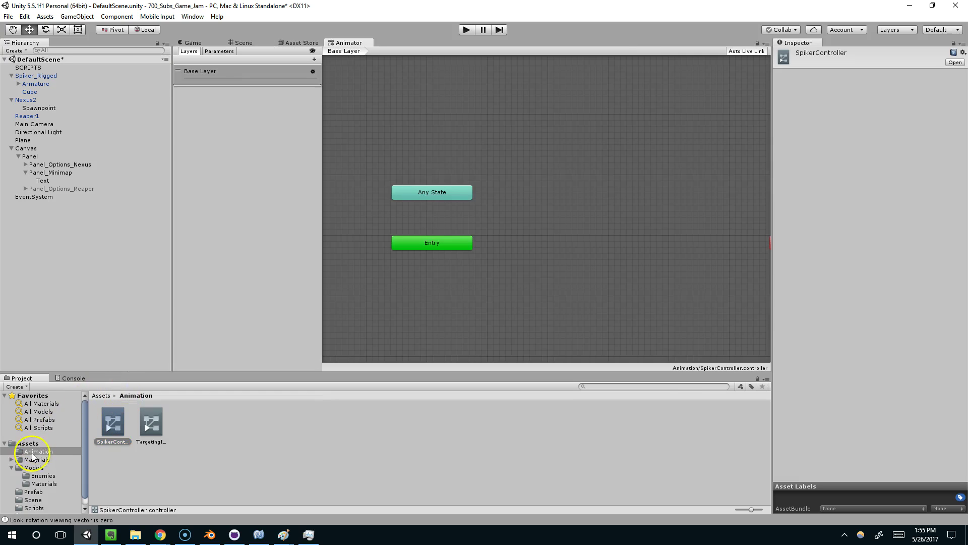
Inspect the ArmatureAction and Default Take clips of the Spiker_Rigged blend model in the Enemies folder and preview Default Take
{"action": "left_click", "coordinate": [43, 476]}
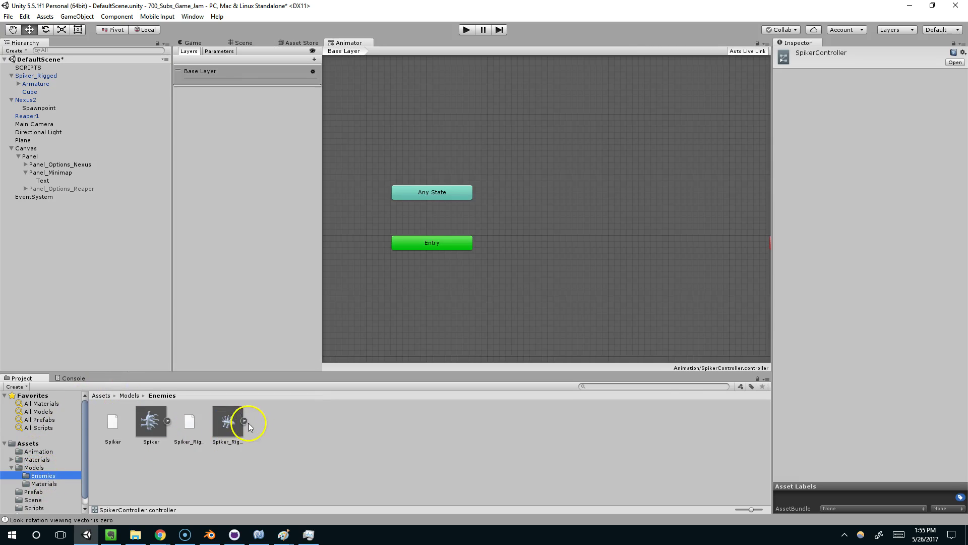
{"action": "left_click", "coordinate": [244, 421]}
{"action": "left_click", "coordinate": [418, 421]}
{"action": "left_click", "coordinate": [379, 426]}
{"action": "left_click", "coordinate": [418, 423]}
{"action": "left_click", "coordinate": [382, 425]}
{"action": "left_click", "coordinate": [417, 425]}
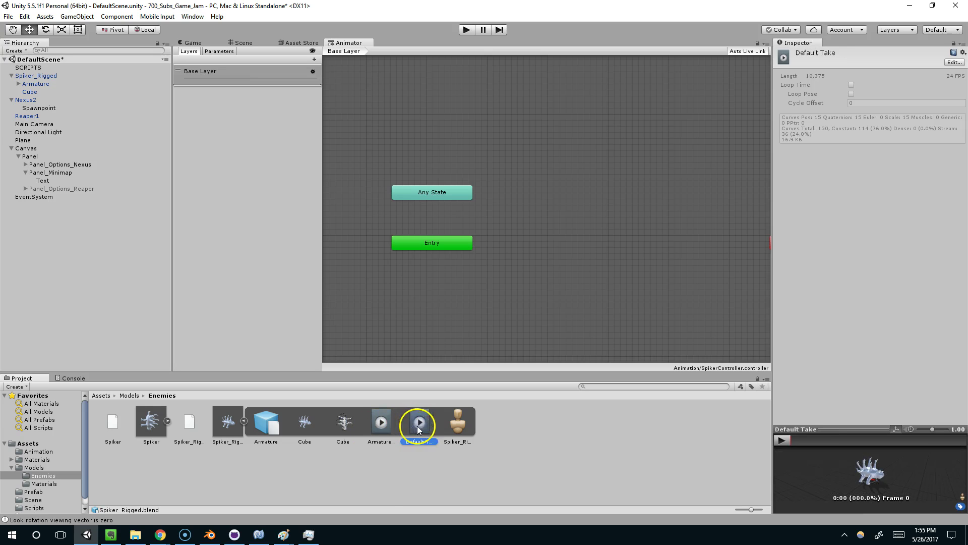
{"action": "left_click", "coordinate": [459, 420]}
{"action": "left_click", "coordinate": [395, 429]}
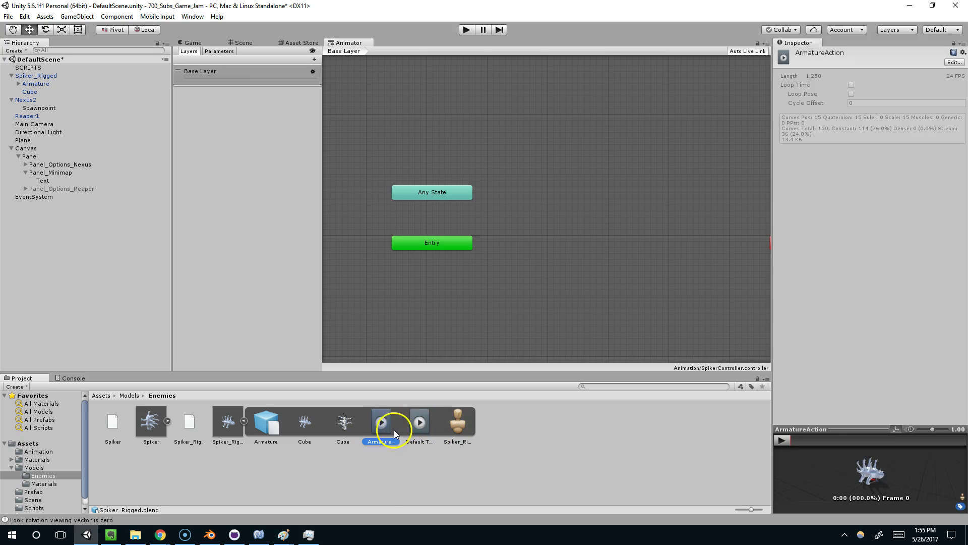
{"action": "left_click", "coordinate": [765, 439]}
{"action": "left_click", "coordinate": [427, 419]}
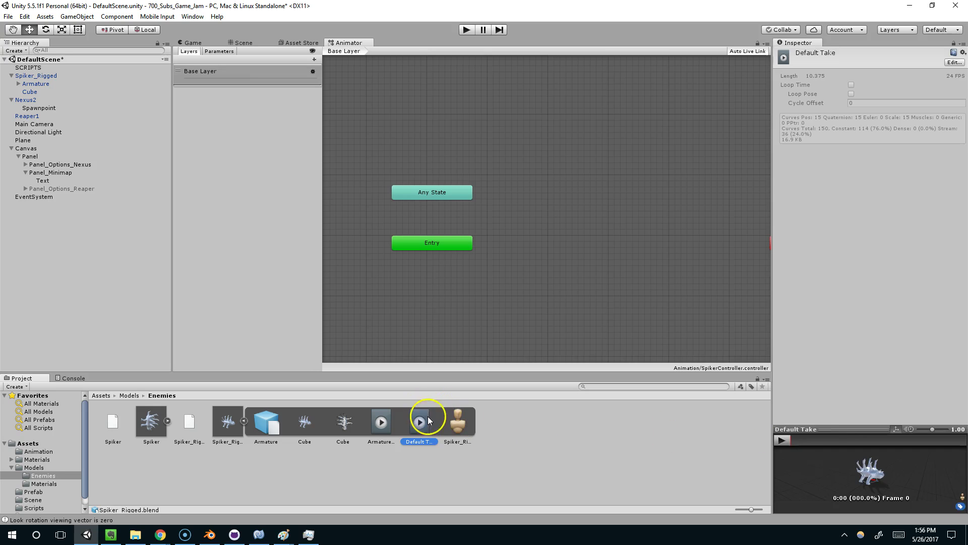
{"action": "left_click", "coordinate": [785, 441]}
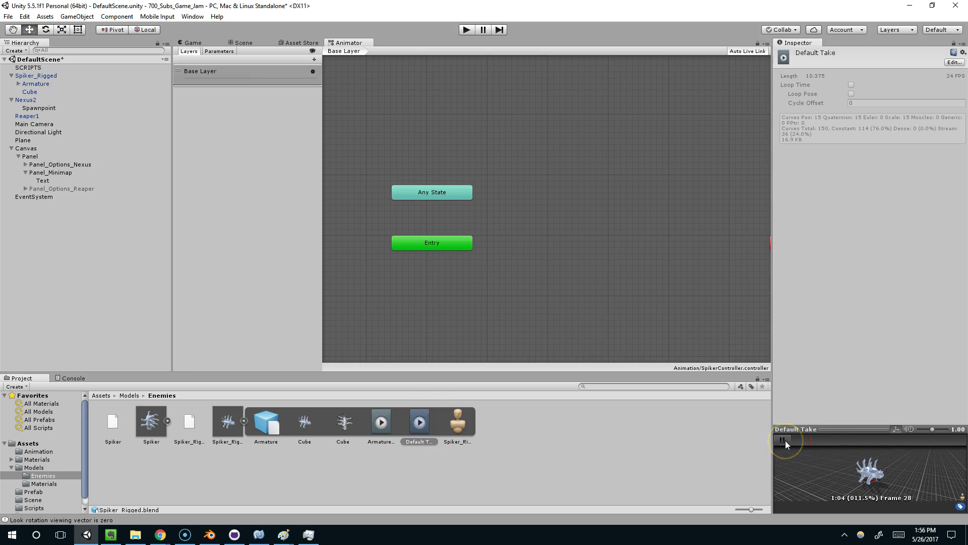
Switch to Blender and export the rigged Spiker as Spiker_Rigged.fbx into the Models/Enemies folder
{"action": "left_click", "coordinate": [210, 535]}
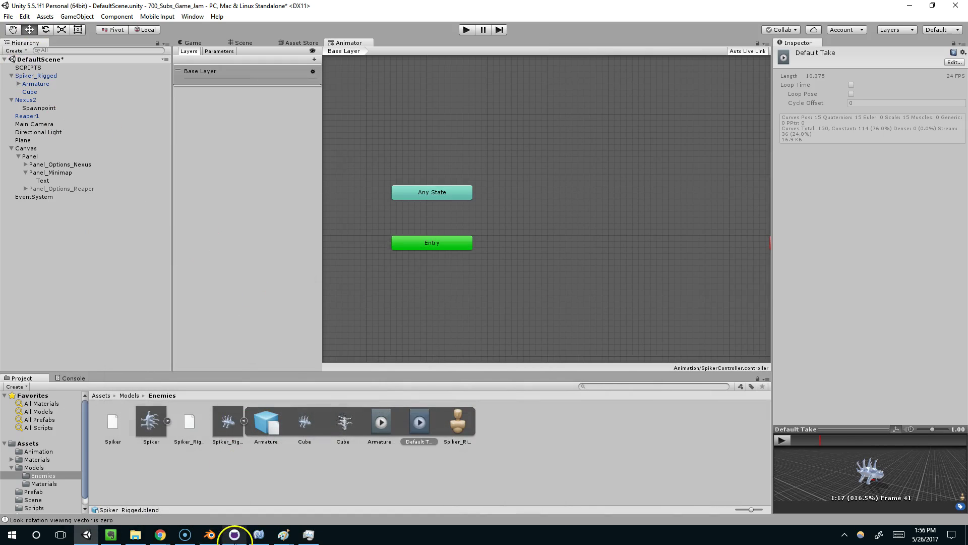
{"action": "left_click", "coordinate": [209, 534]}
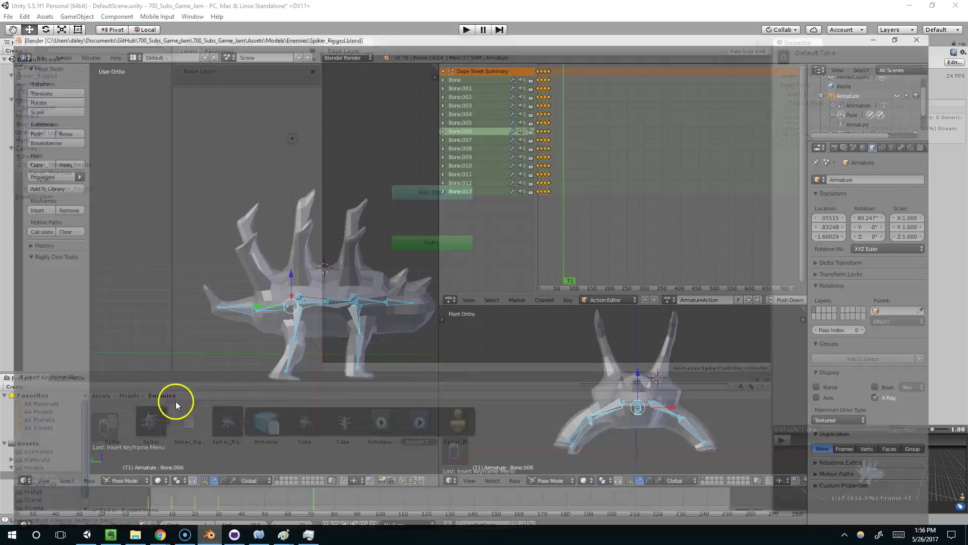
{"action": "left_click", "coordinate": [29, 23]}
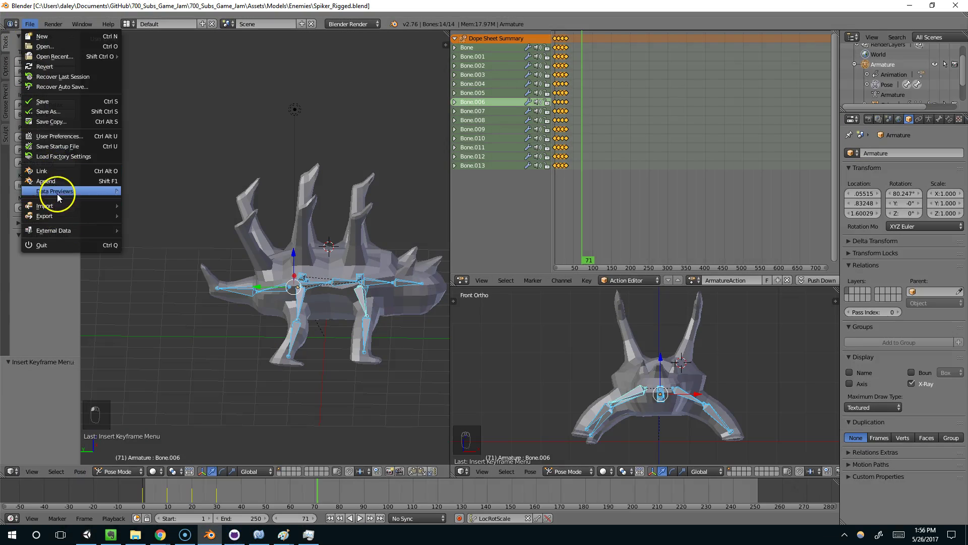
{"action": "mouse_move", "coordinate": [91, 214]}
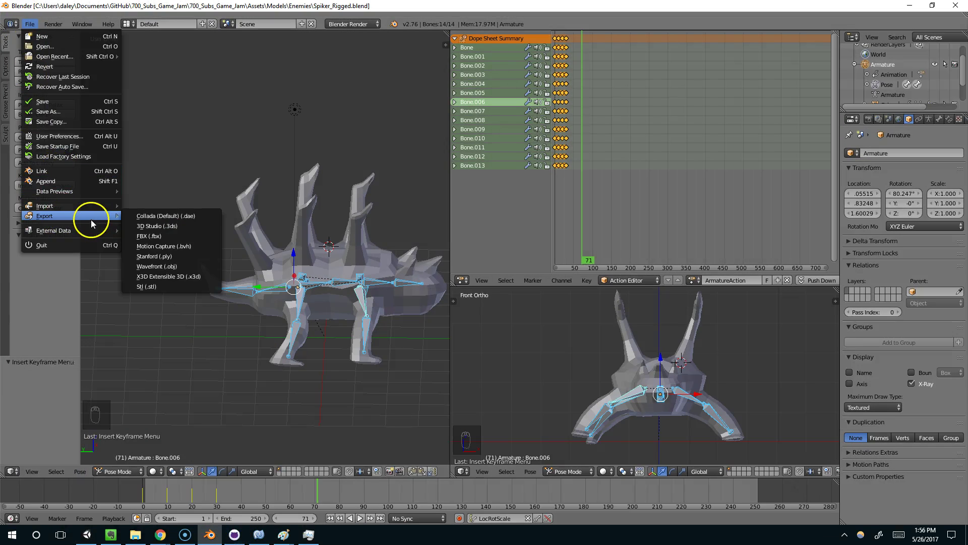
{"action": "left_click", "coordinate": [141, 234]}
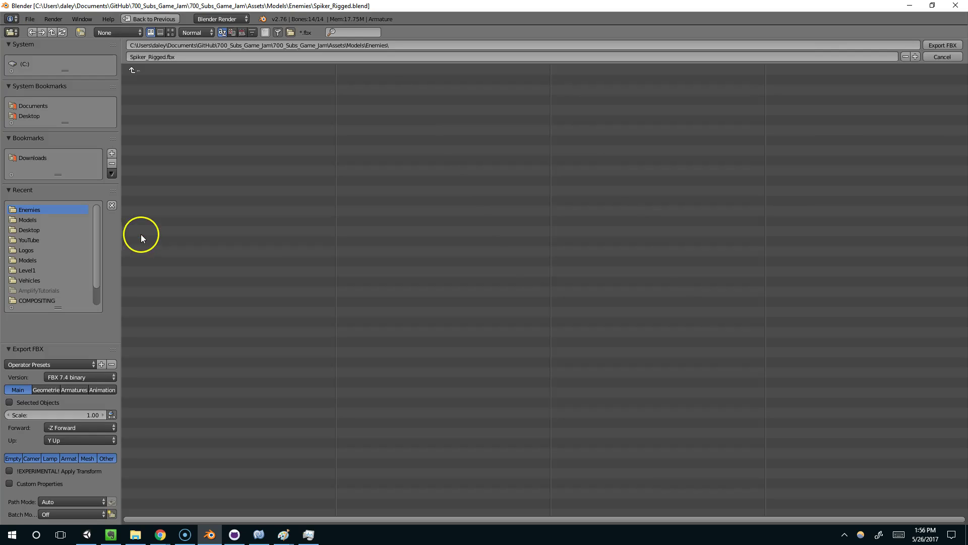
{"action": "left_click", "coordinate": [942, 45]}
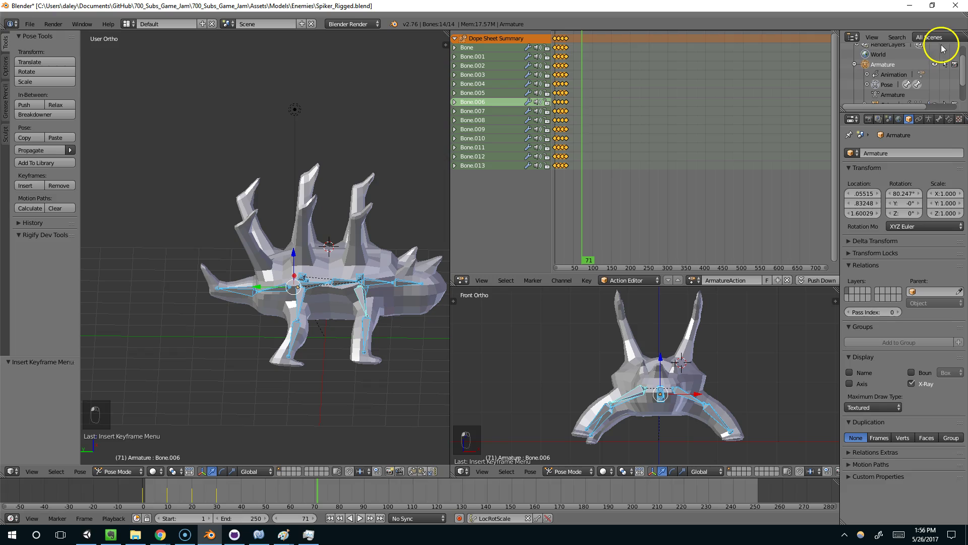
Switch back to Unity and preview the Cube|Walk, Armature|Walk and Armature|ArmatureAction clips of the exported Spiker_Rigged FBX
{"action": "left_click", "coordinate": [86, 534]}
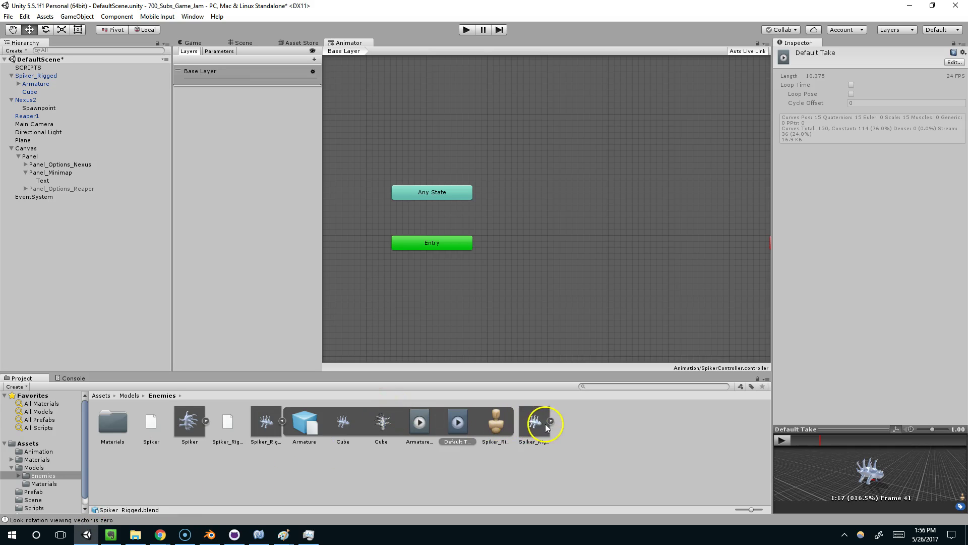
{"action": "left_click", "coordinate": [282, 420]}
{"action": "left_click", "coordinate": [320, 420]}
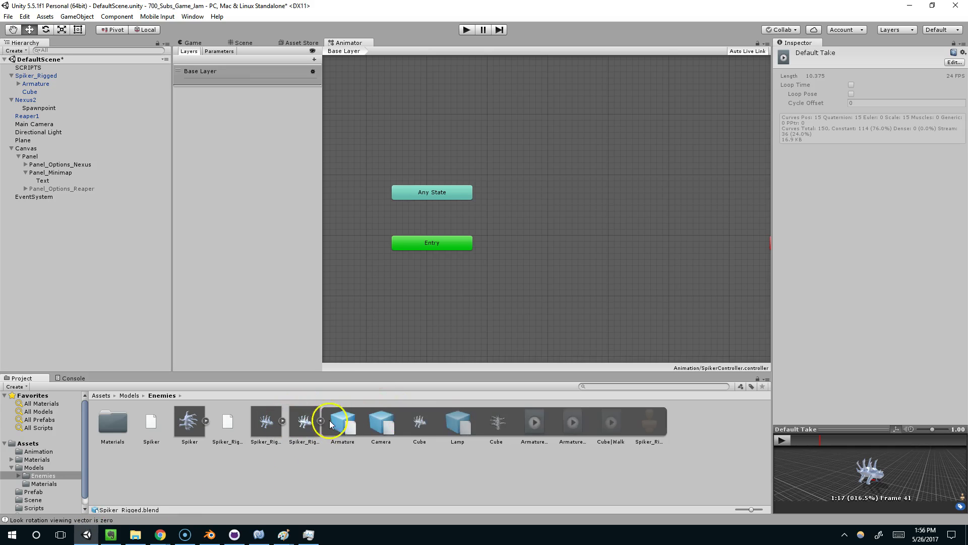
{"action": "left_click", "coordinate": [597, 428]}
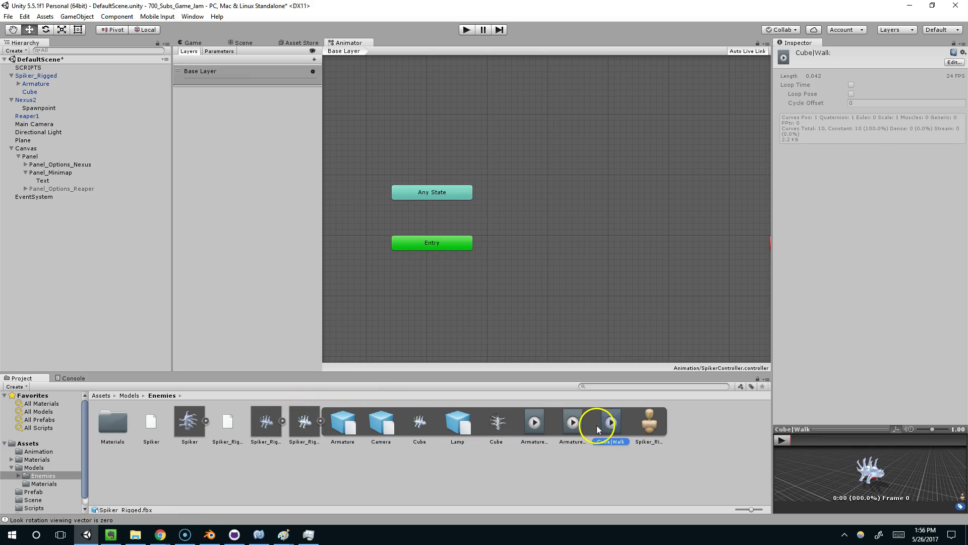
{"action": "left_click", "coordinate": [786, 441]}
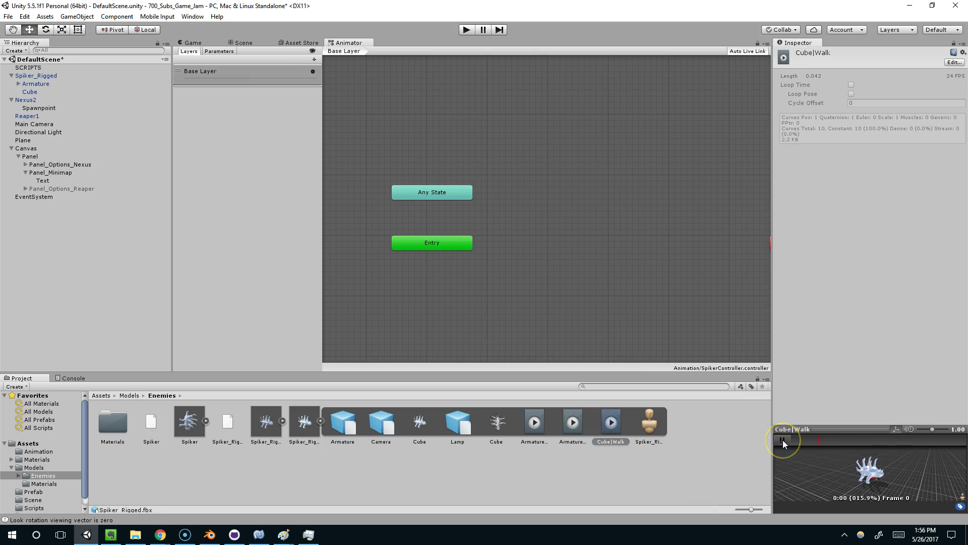
{"action": "left_click", "coordinate": [575, 419]}
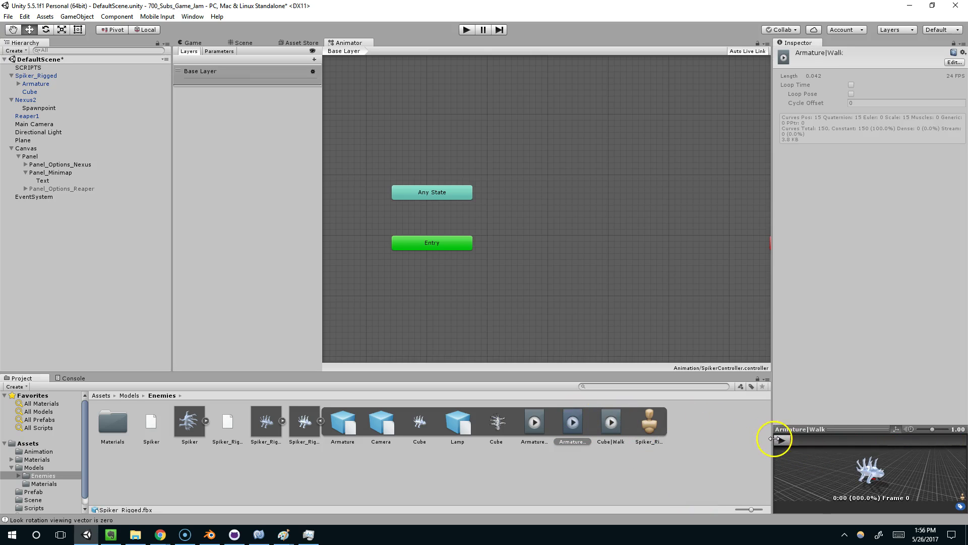
{"action": "key", "text": "Left"}
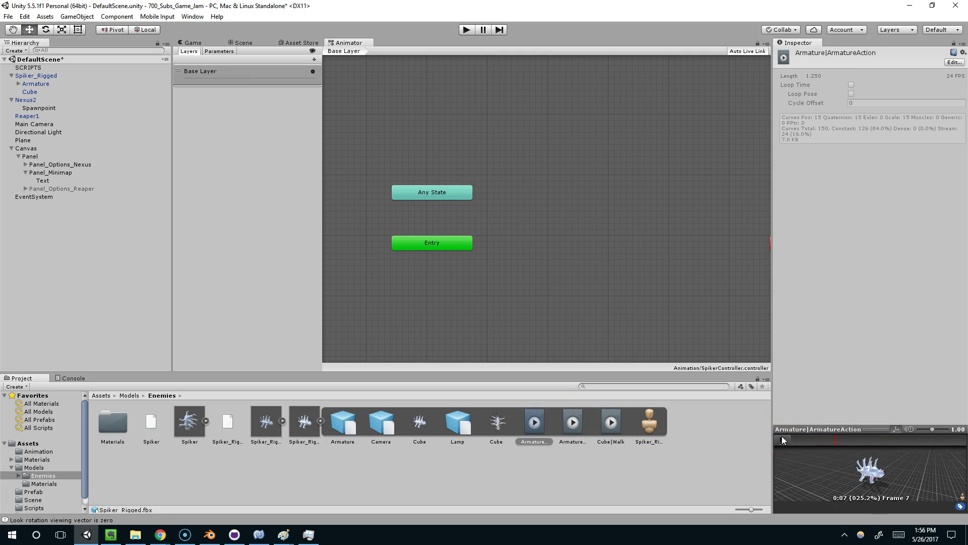
{"action": "left_click", "coordinate": [578, 419]}
{"action": "left_click", "coordinate": [609, 419]}
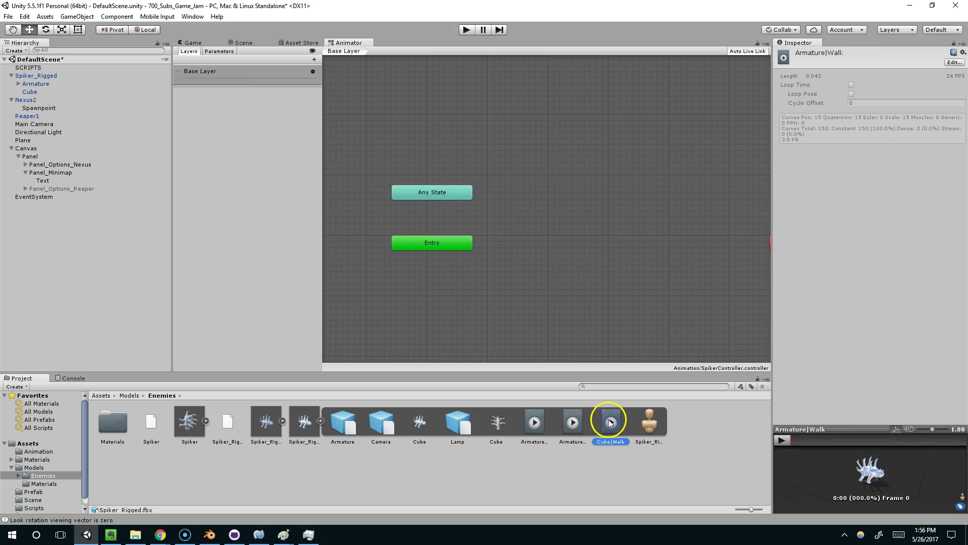
Preview the Armature|Walk clip of the exported Spiker_Rigged FBX and check the model's rig import settings
{"action": "left_click", "coordinate": [575, 421]}
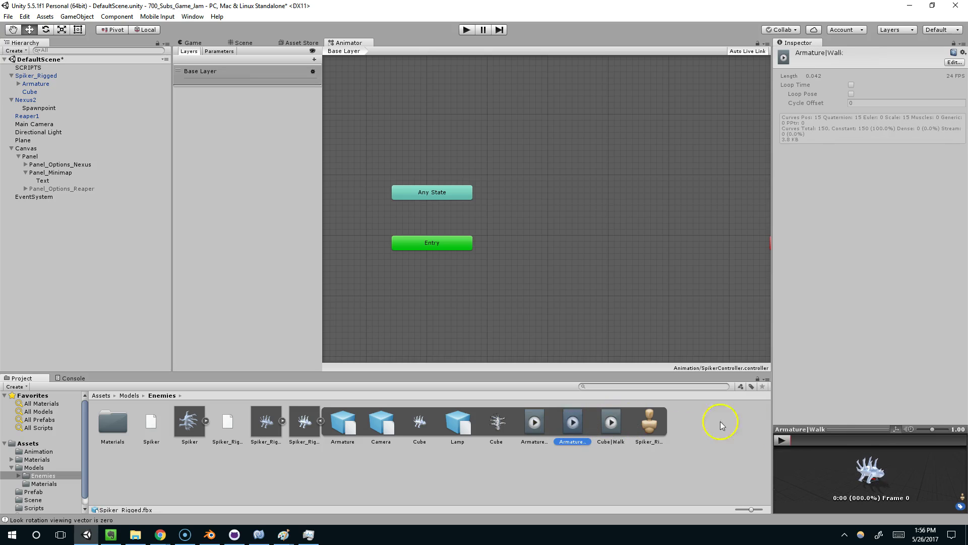
{"action": "left_click", "coordinate": [782, 440]}
{"action": "left_click", "coordinate": [785, 441]}
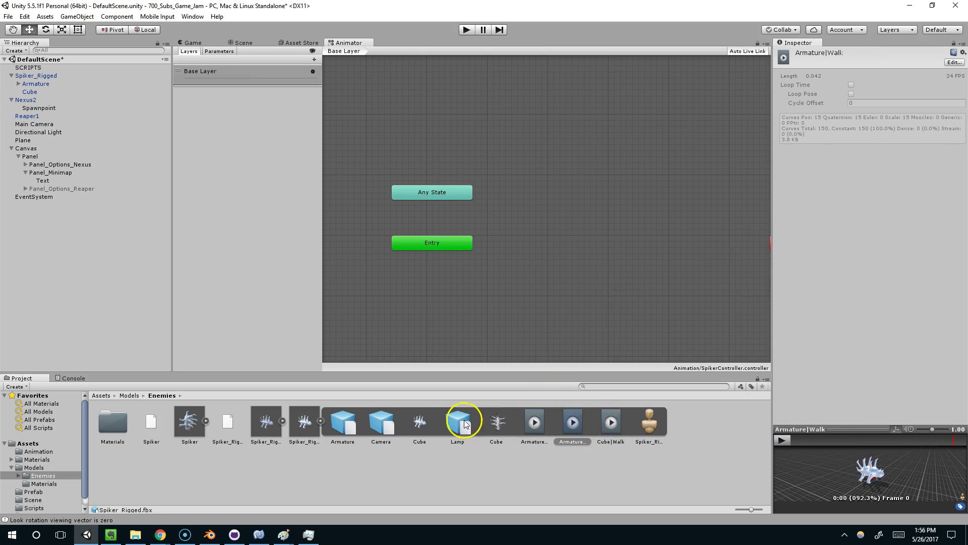
{"action": "left_click", "coordinate": [306, 422]}
{"action": "left_click", "coordinate": [872, 77]}
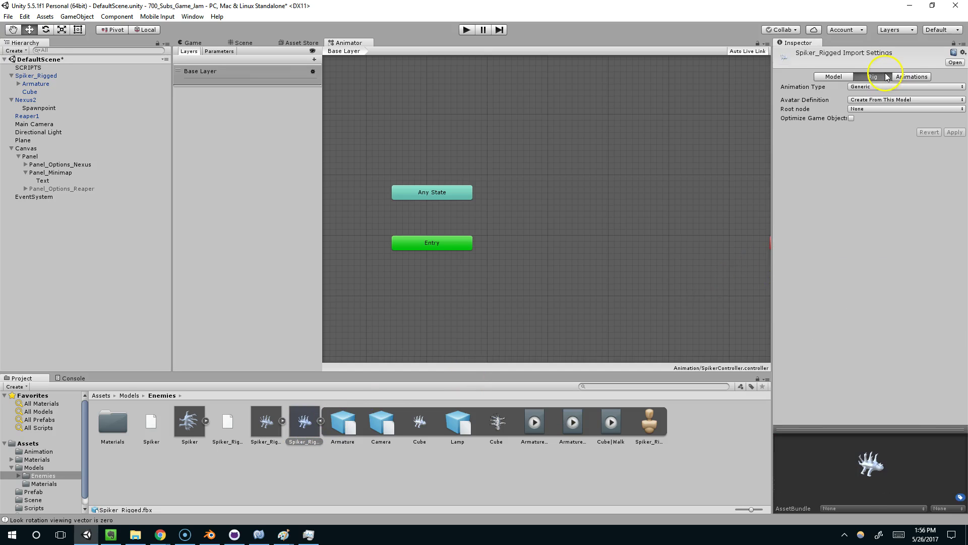
Delete the exported Spiker_Rigged FBX from the Enemies folder
{"action": "left_click", "coordinate": [300, 420]}
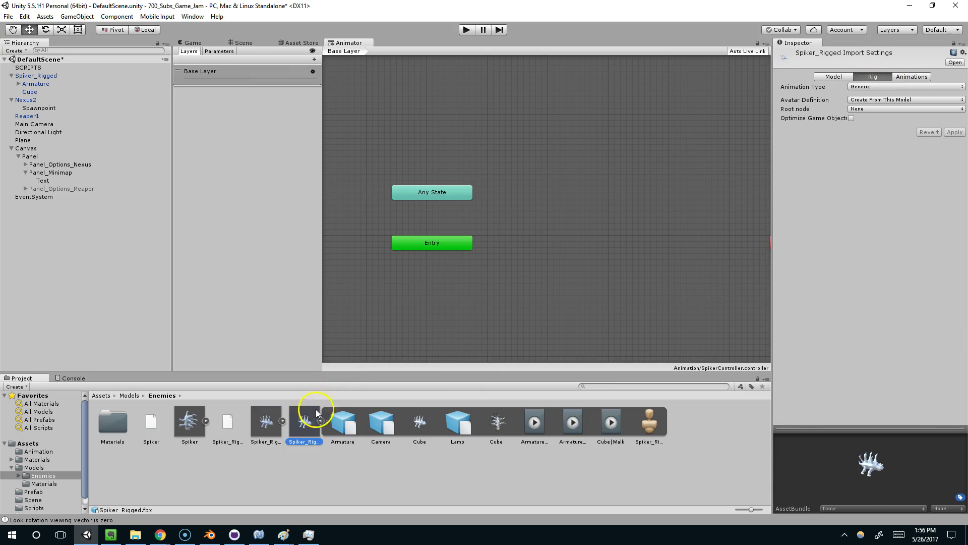
{"action": "key", "text": "Delete"}
{"action": "left_click", "coordinate": [502, 288]}
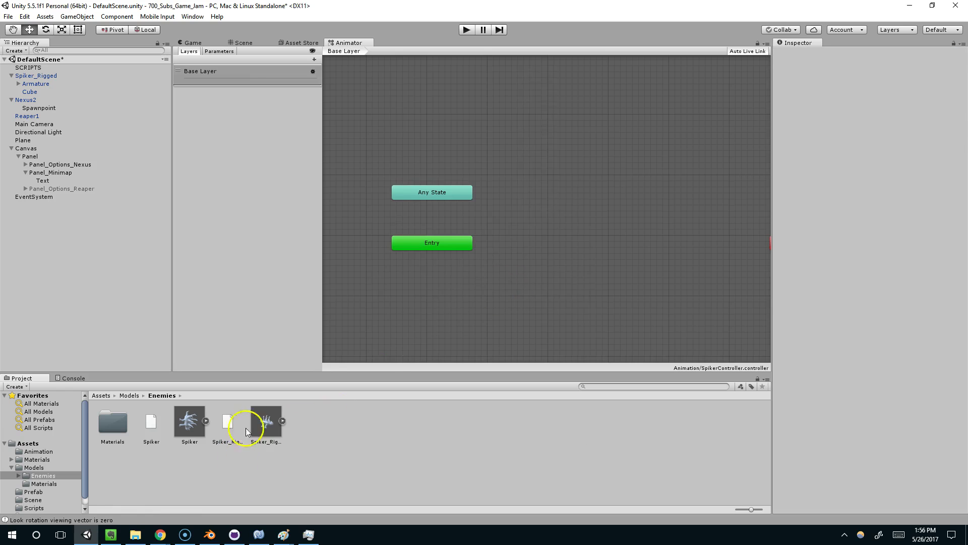
Preview the ArmatureAction clip of the Spiker_Rigged blend model and add it as a state in SpikerController's base layer
{"action": "left_click", "coordinate": [282, 421]}
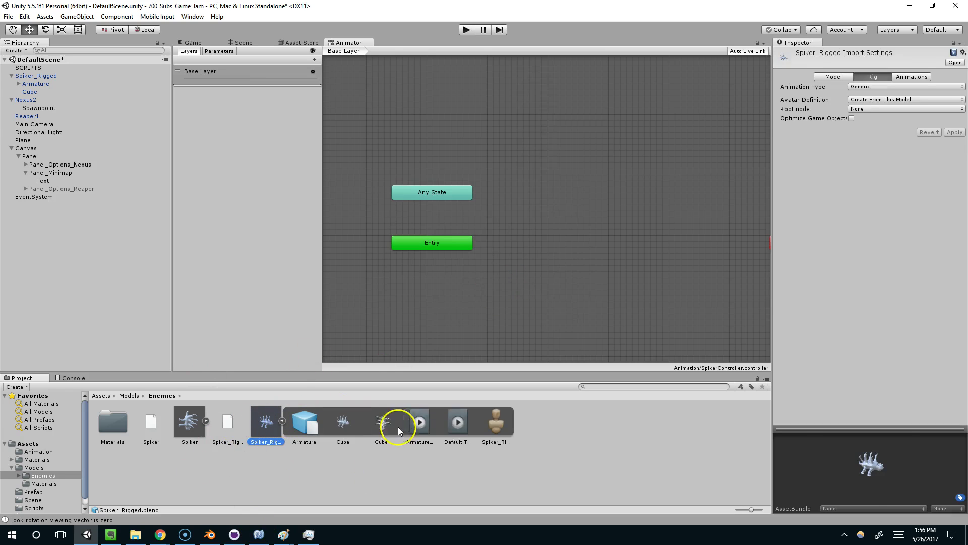
{"action": "left_click", "coordinate": [453, 423]}
{"action": "left_click", "coordinate": [423, 425]}
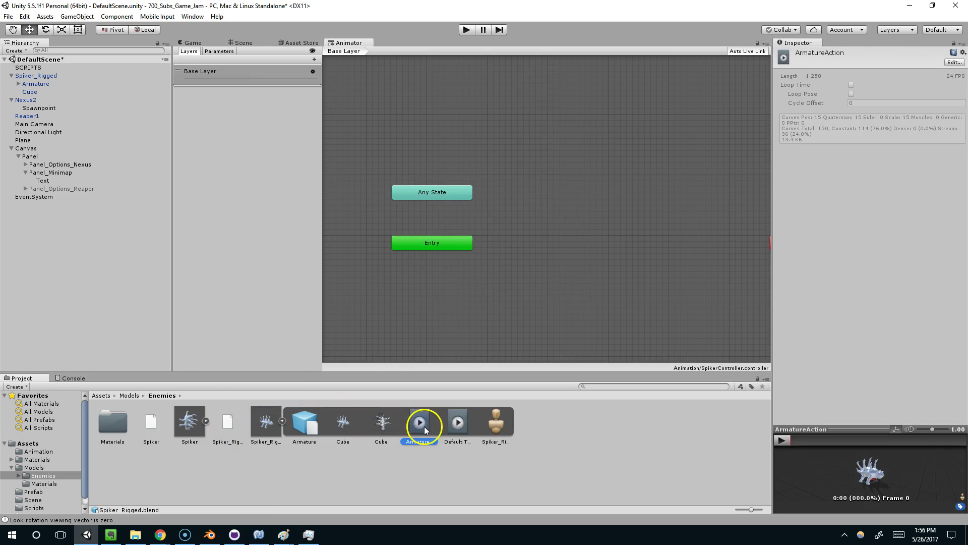
{"action": "left_click", "coordinate": [785, 437]}
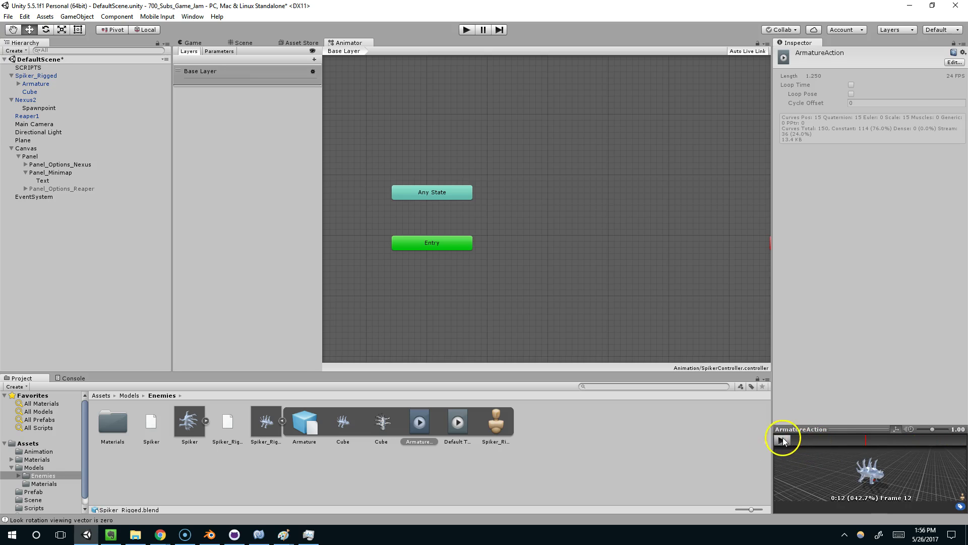
{"action": "left_click_drag", "start_coordinate": [417, 420], "coordinate": [521, 237]}
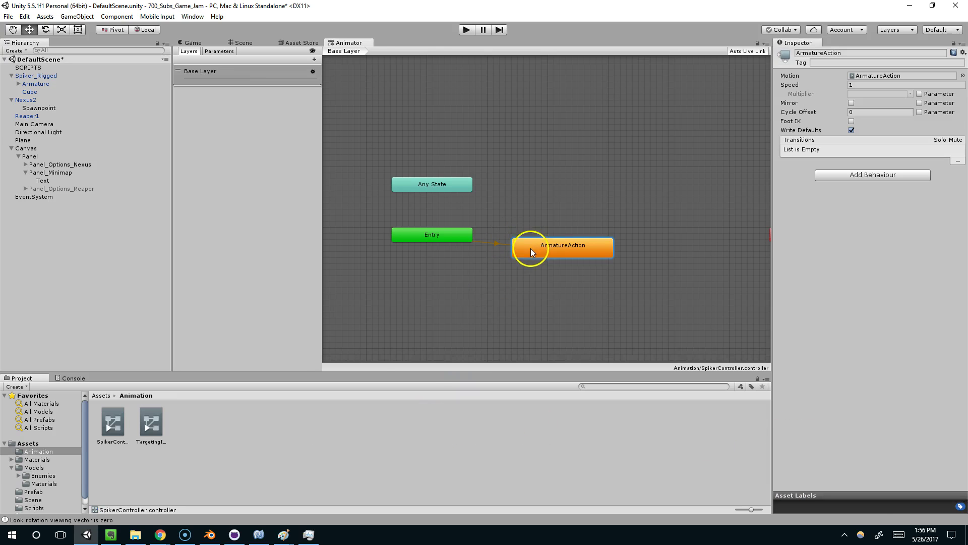
Run the scene in play mode to check the Spiker's animation, and stop it again
{"action": "left_click", "coordinate": [239, 44]}
{"action": "left_click", "coordinate": [466, 30]}
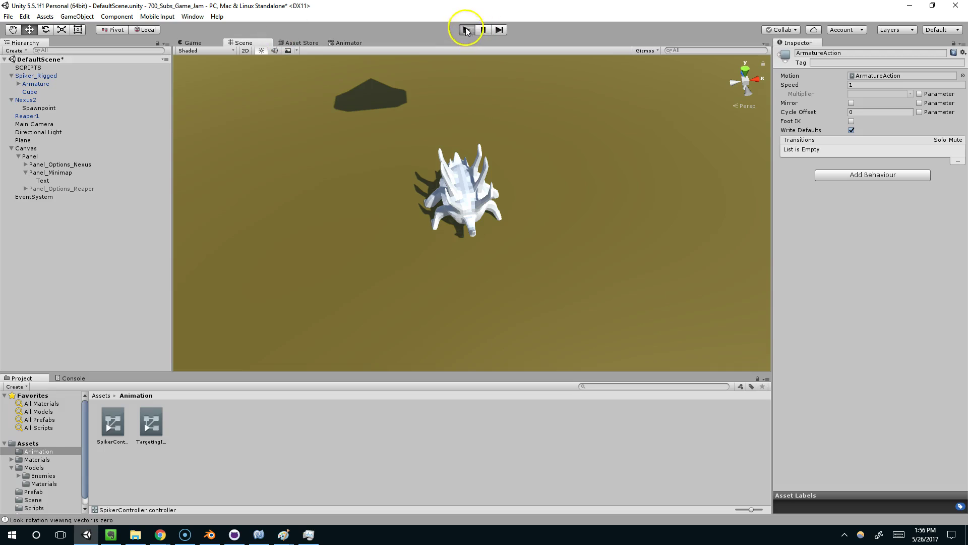
{"action": "left_click", "coordinate": [441, 151]}
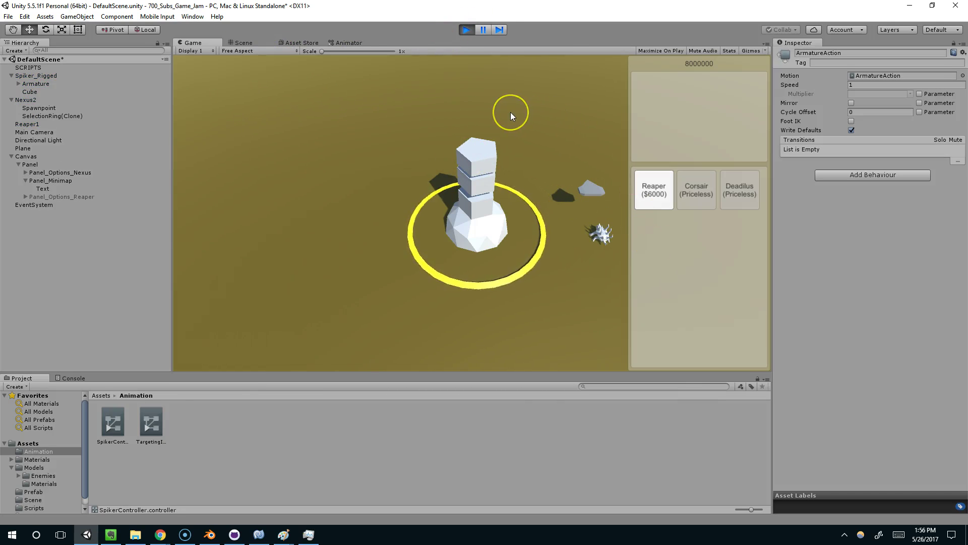
{"action": "left_click", "coordinate": [463, 31]}
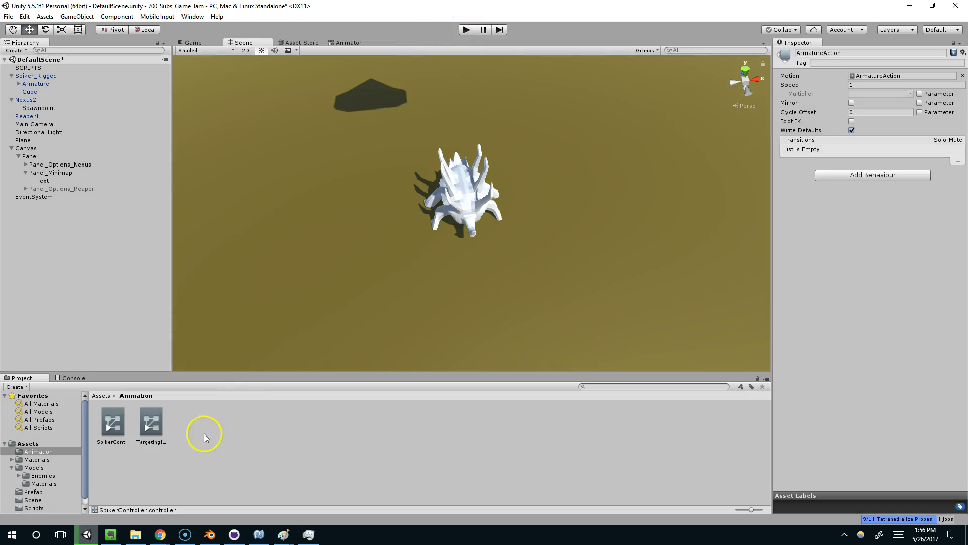
Trace the ArmatureAction state back to the Spiker_Rigged model, enable and apply Loop Time on its Default Take clip, and play-test the scene
{"action": "left_click", "coordinate": [150, 422]}
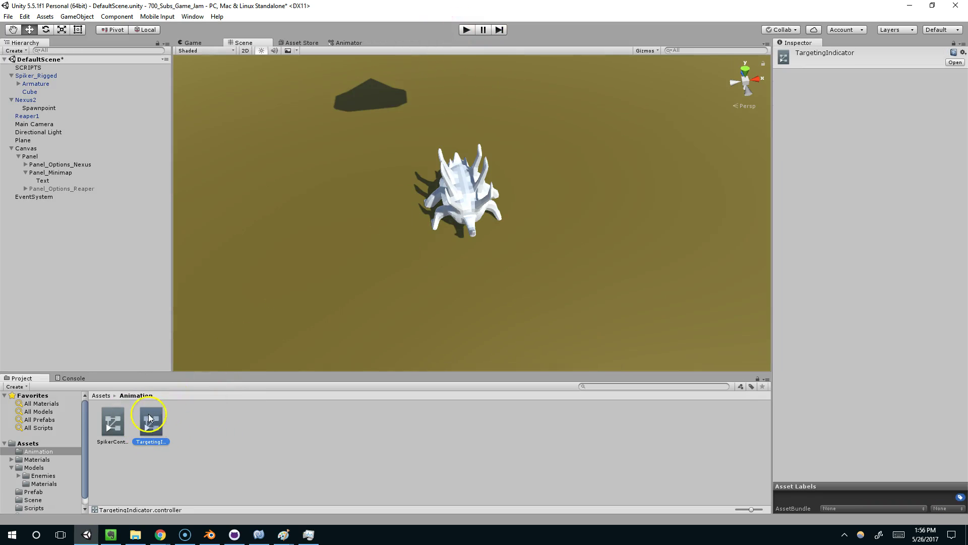
{"action": "double_click", "coordinate": [113, 422]}
{"action": "left_click", "coordinate": [581, 249]}
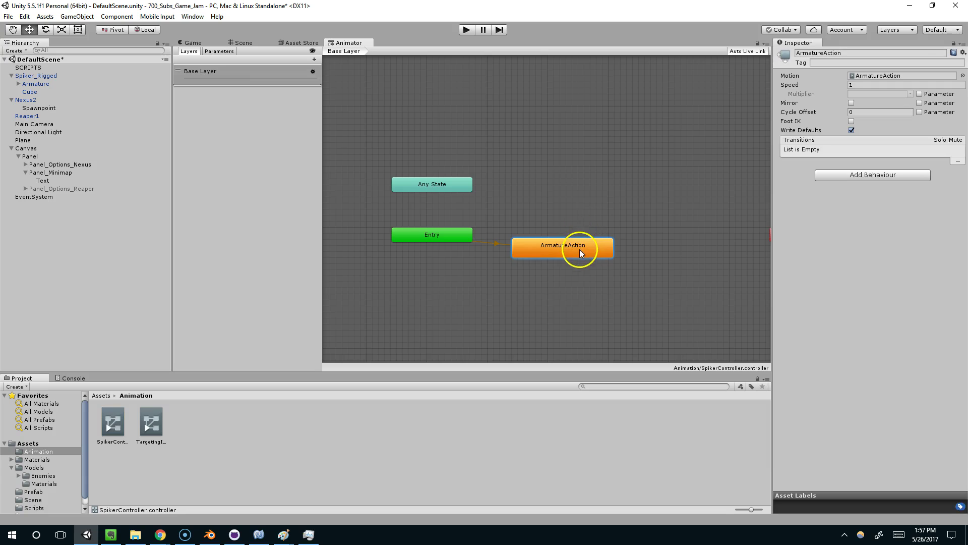
{"action": "double_click", "coordinate": [582, 243]}
{"action": "left_click", "coordinate": [264, 421]}
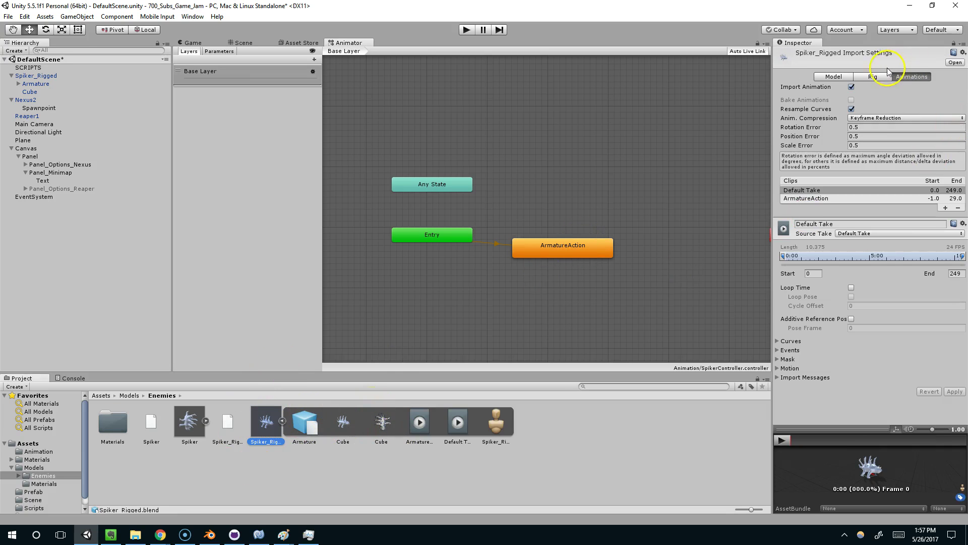
{"action": "left_click", "coordinate": [851, 287]}
{"action": "left_click", "coordinate": [955, 391]}
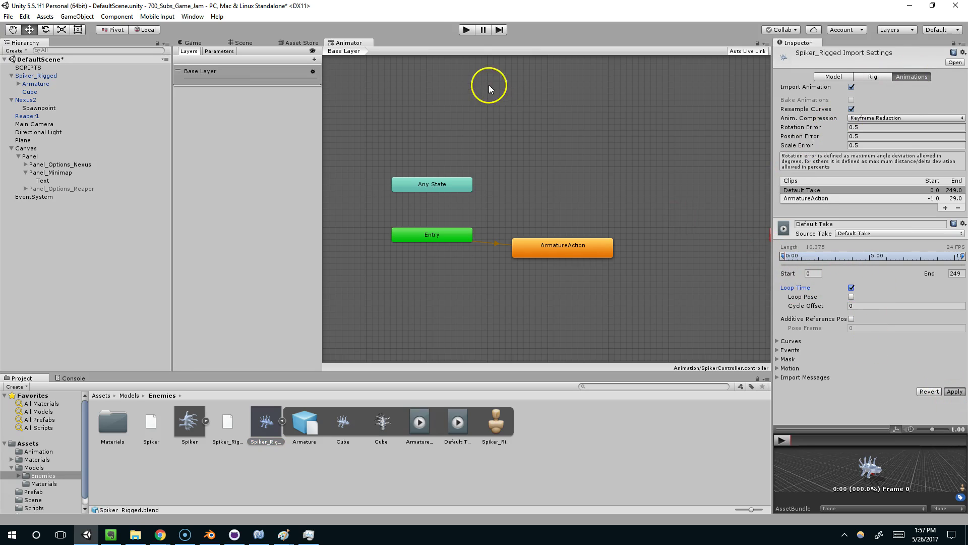
{"action": "left_click", "coordinate": [465, 31]}
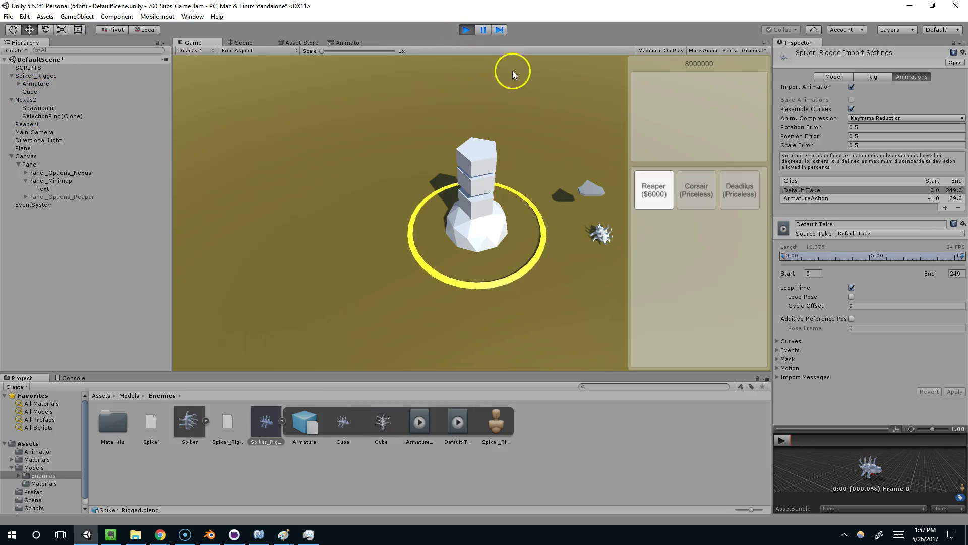
{"action": "left_click", "coordinate": [468, 31]}
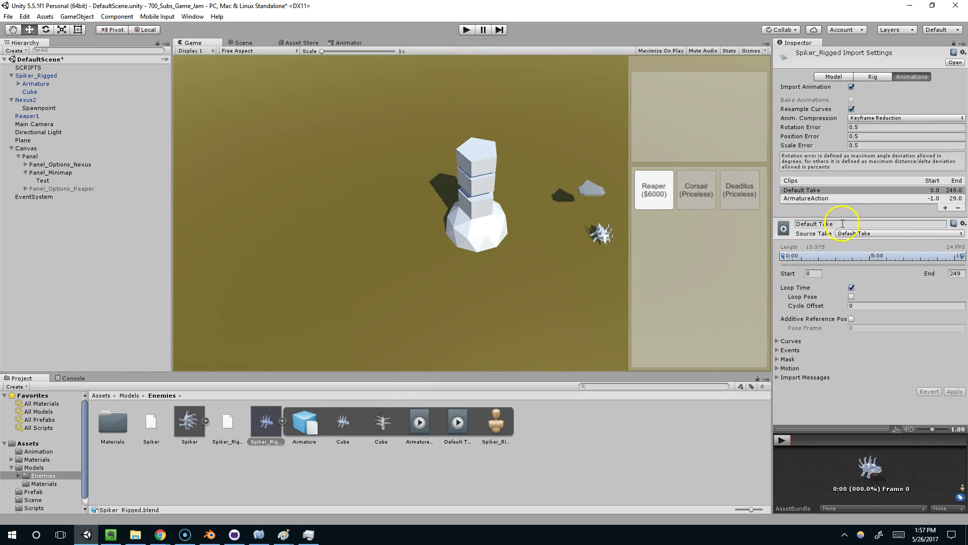
Enable Loop Time on the ArmatureAction clip of the Spiker_Rigged model and play-test the scene
{"action": "left_click", "coordinate": [814, 199]}
{"action": "left_click", "coordinate": [851, 287]}
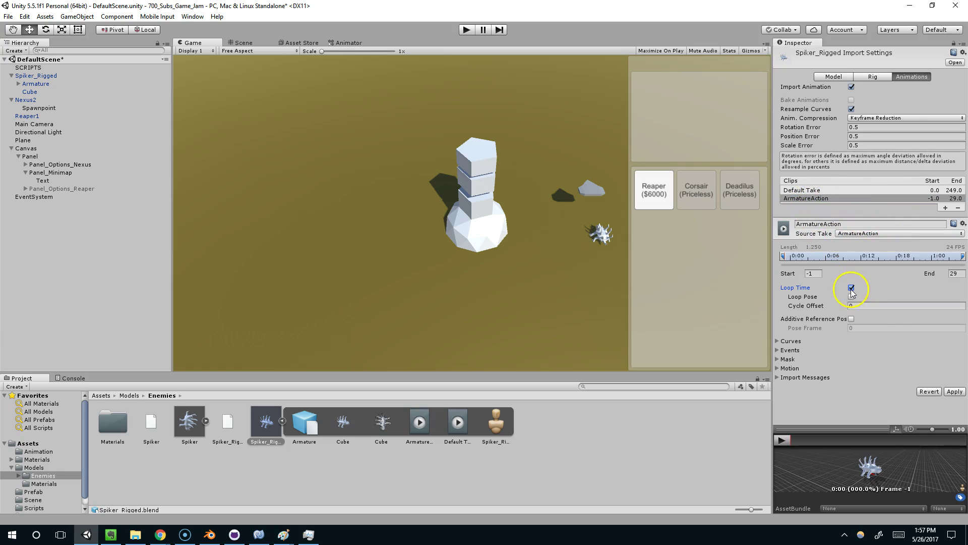
{"action": "left_click", "coordinate": [468, 30]}
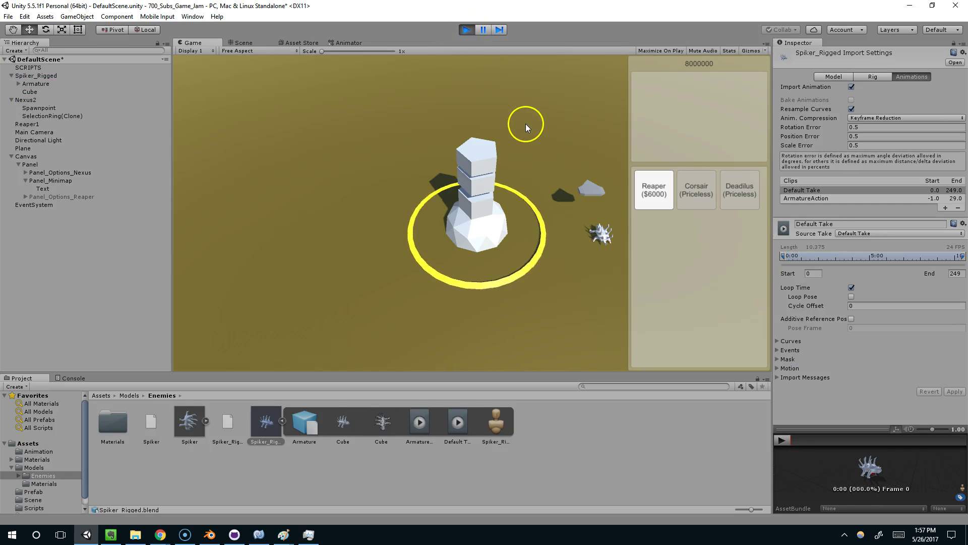
{"action": "left_click", "coordinate": [471, 28]}
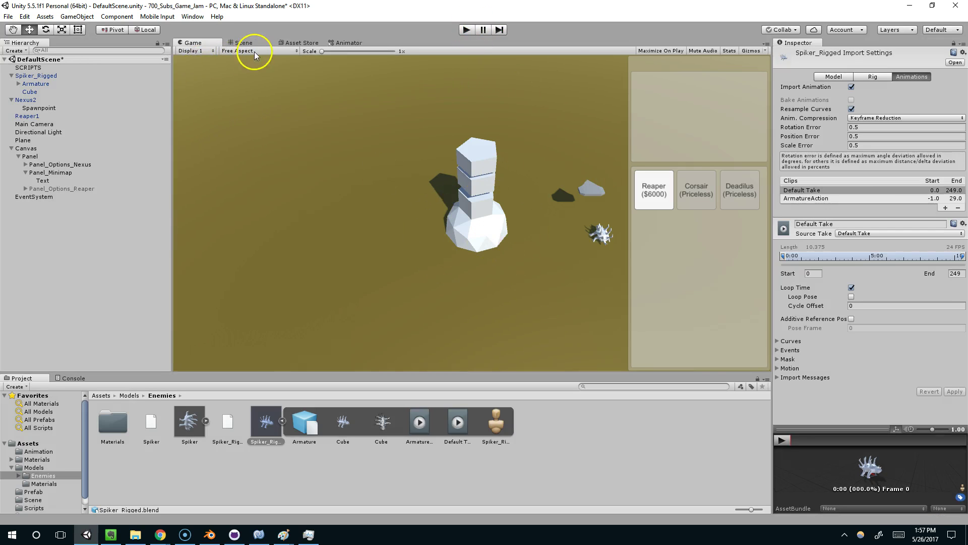
{"action": "left_click", "coordinate": [244, 43]}
{"action": "left_click", "coordinate": [468, 237]}
{"action": "scroll", "coordinate": [452, 232], "scroll_direction": "down", "scroll_amount": 5}
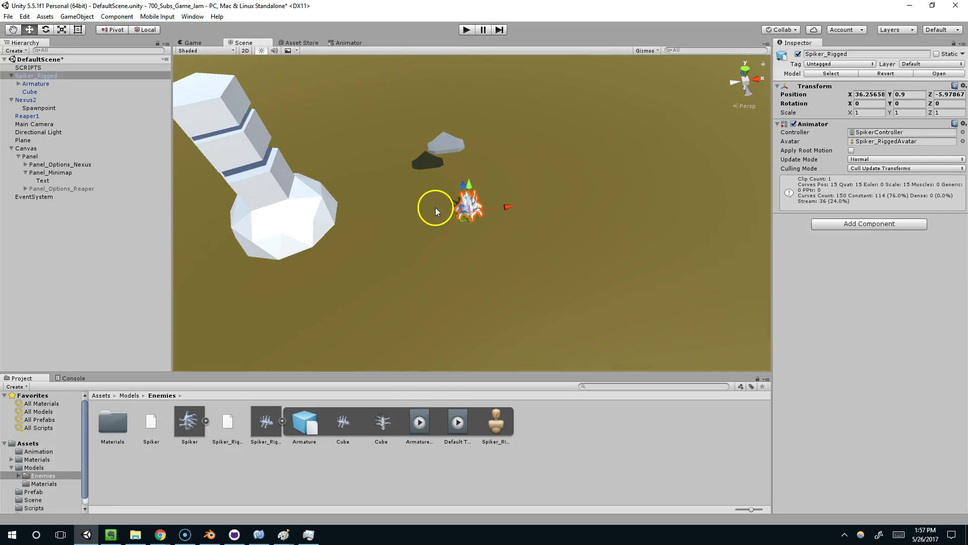
{"action": "left_click_drag", "start_coordinate": [512, 206], "coordinate": [600, 198]}
{"action": "middle_click_drag", "start_coordinate": [406, 221], "coordinate": [588, 227]}
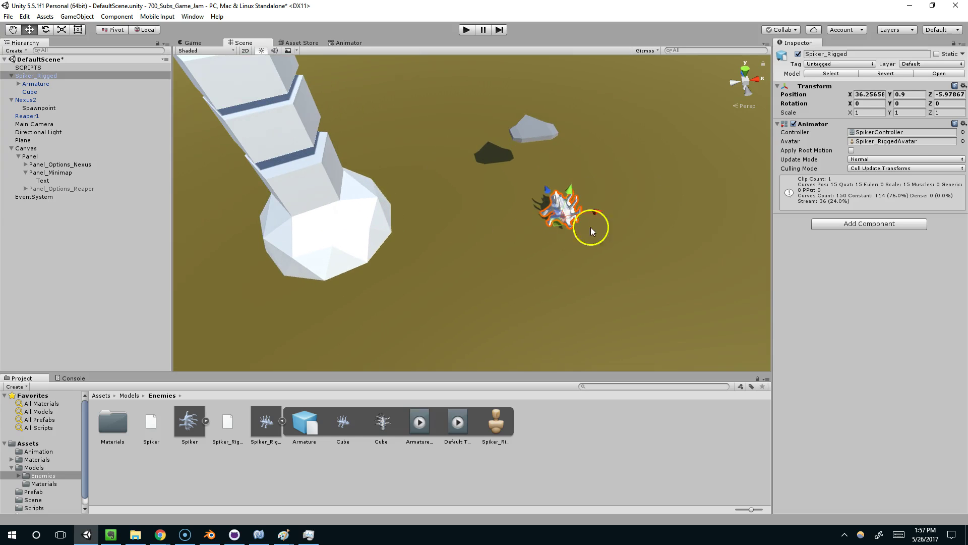
Collapse the Spiker_Rigged model's contents, enlarge the project browser and create an Enemy folder inside Scripts
{"action": "left_click", "coordinate": [282, 420]}
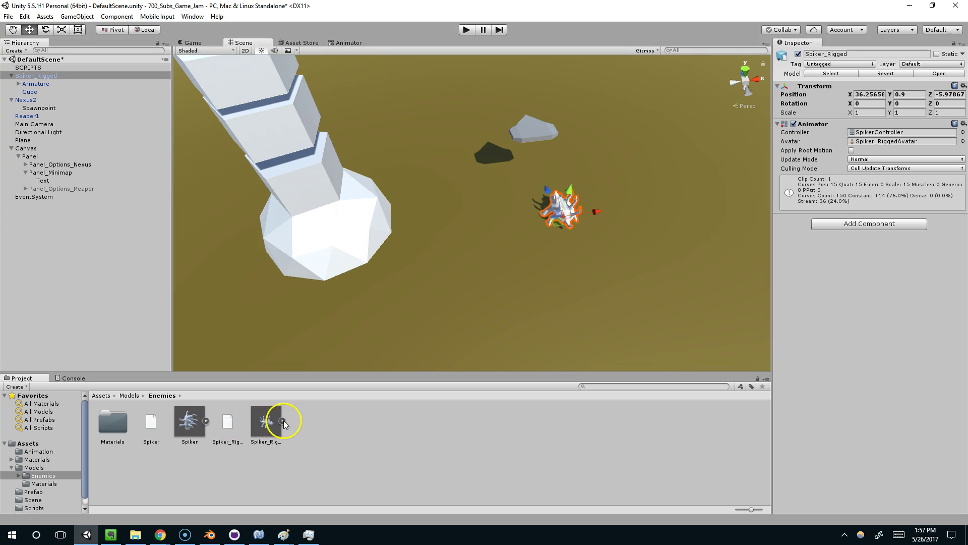
{"action": "scroll", "coordinate": [41, 464], "scroll_direction": "down", "scroll_amount": 1}
{"action": "left_click_drag", "start_coordinate": [96, 371], "coordinate": [114, 298]}
{"action": "left_click", "coordinate": [34, 432]}
{"action": "right_click", "coordinate": [173, 402]}
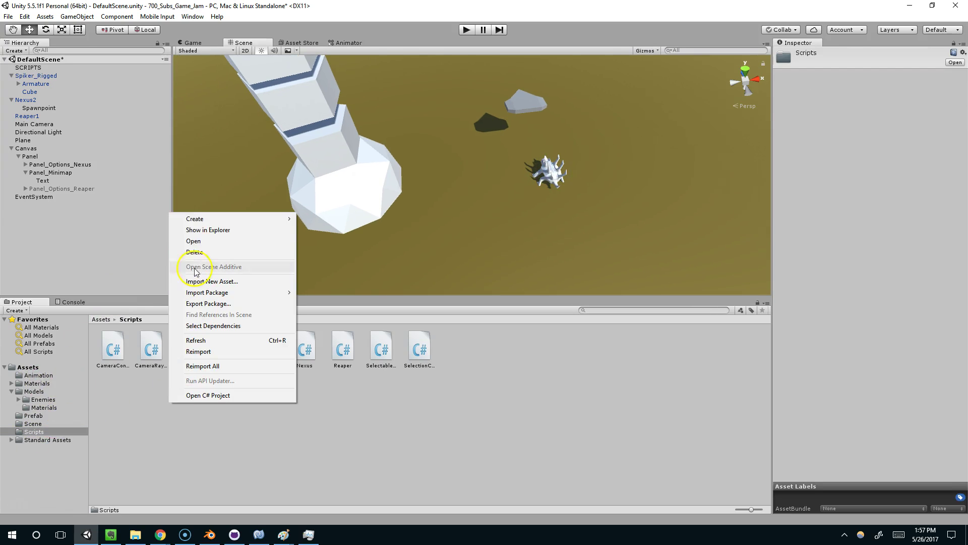
{"action": "mouse_move", "coordinate": [202, 218]}
{"action": "left_click", "coordinate": [116, 217]}
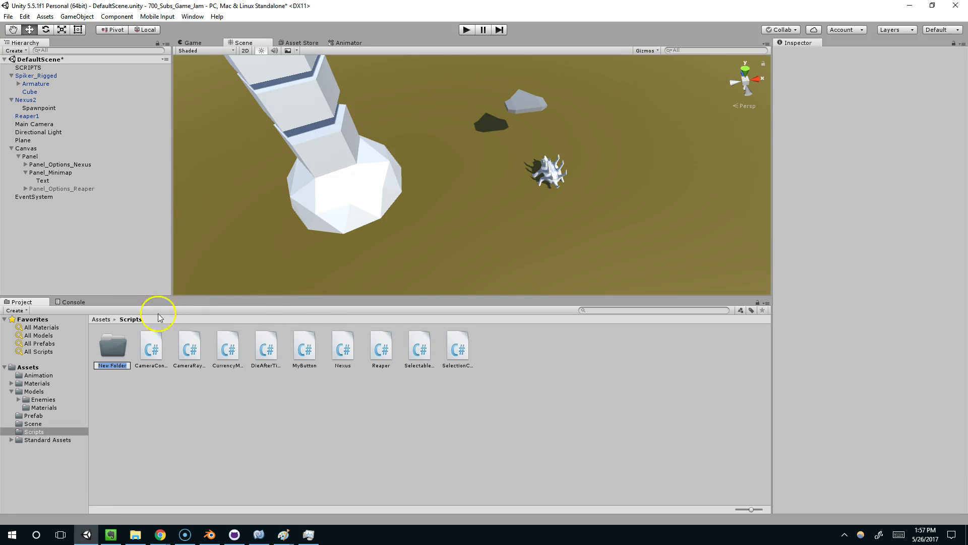
{"action": "type", "text": "Enemy"}
{"action": "key", "text": "Return"}
Create a C# script named GroundAI inside the Scripts/Enemy folder
{"action": "double_click", "coordinate": [113, 346]}
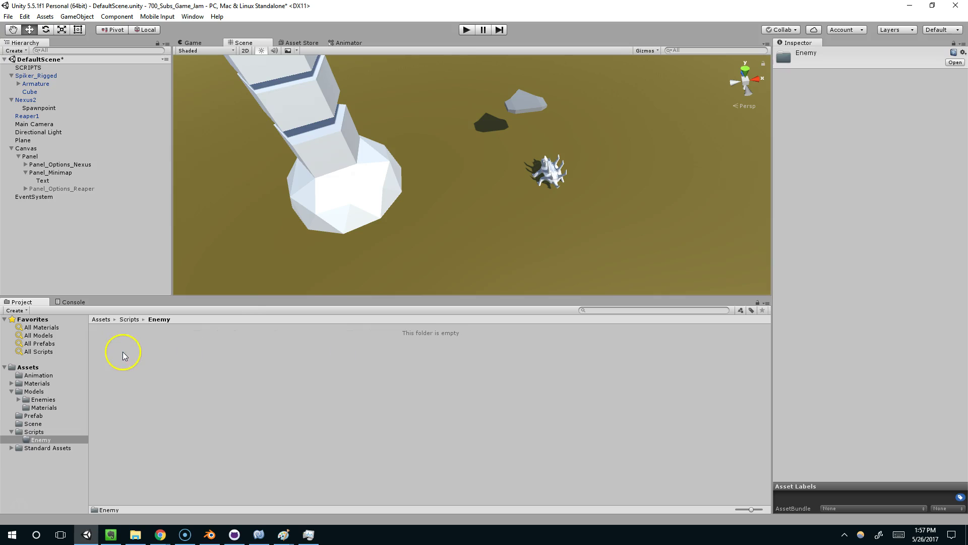
{"action": "right_click", "coordinate": [124, 351]}
{"action": "mouse_move", "coordinate": [148, 173]}
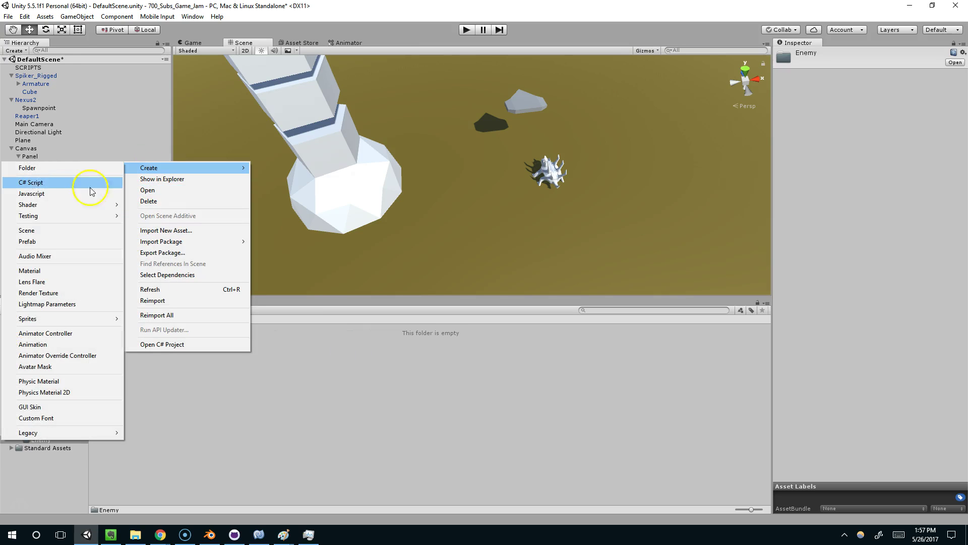
{"action": "left_click", "coordinate": [51, 184]}
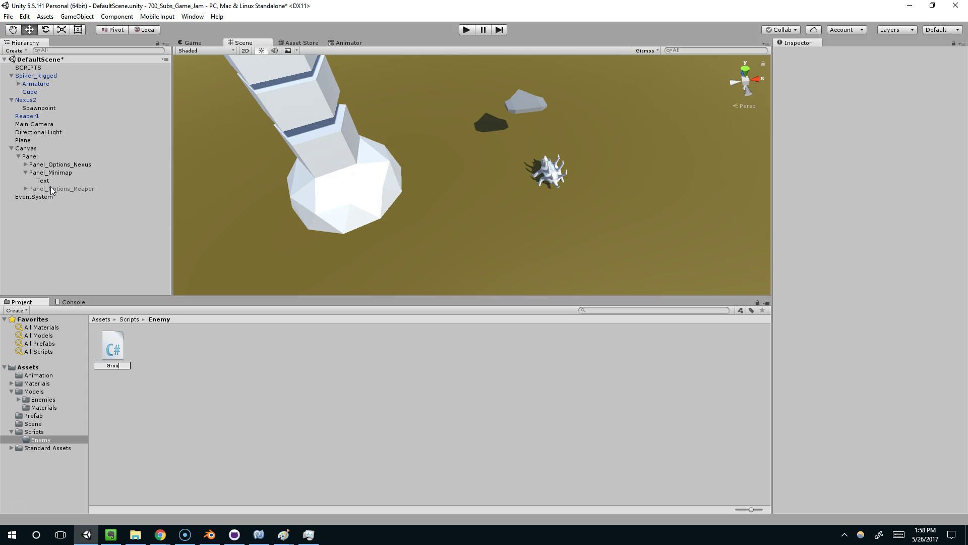
{"action": "key", "text": "Return"}
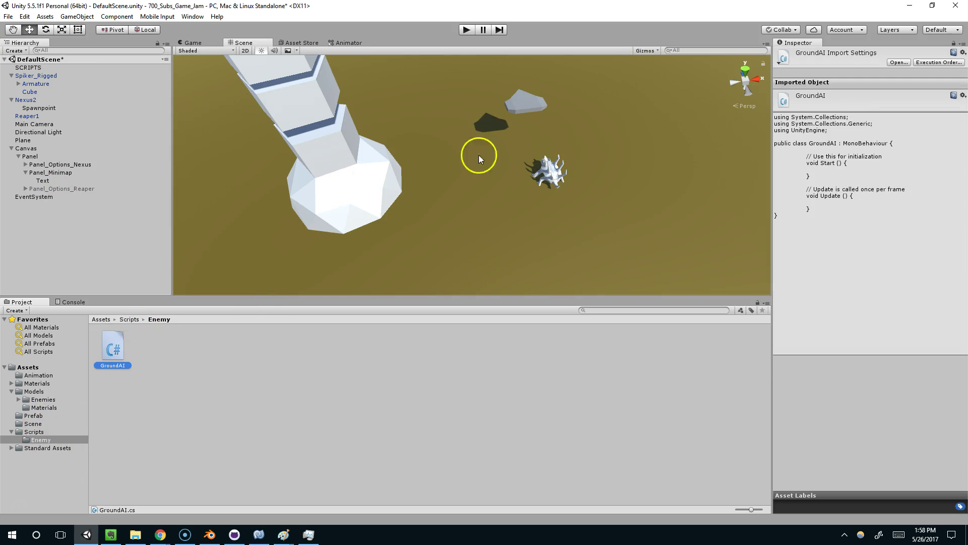
Create a folder named Utility inside the Scripts folder
{"action": "left_click", "coordinate": [31, 432]}
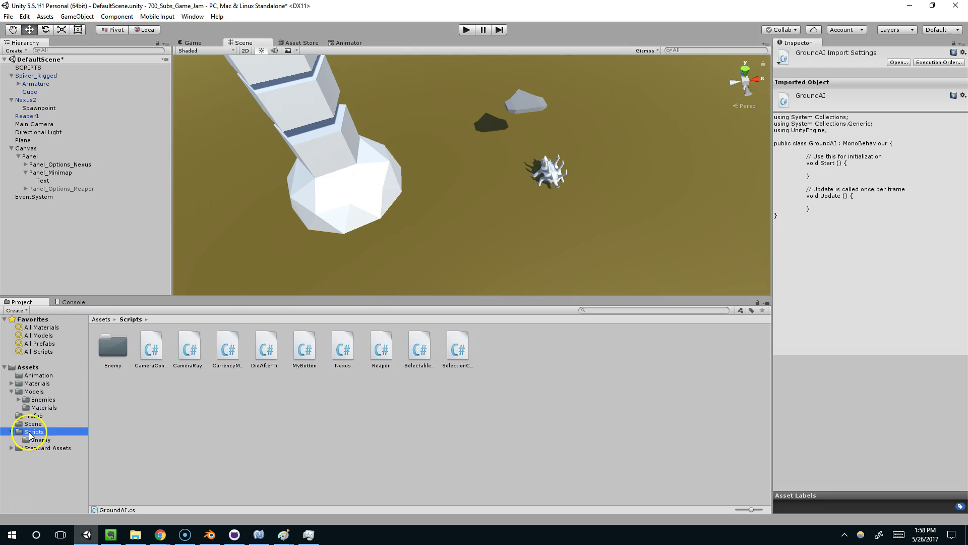
{"action": "right_click", "coordinate": [243, 424]}
{"action": "mouse_move", "coordinate": [260, 234]}
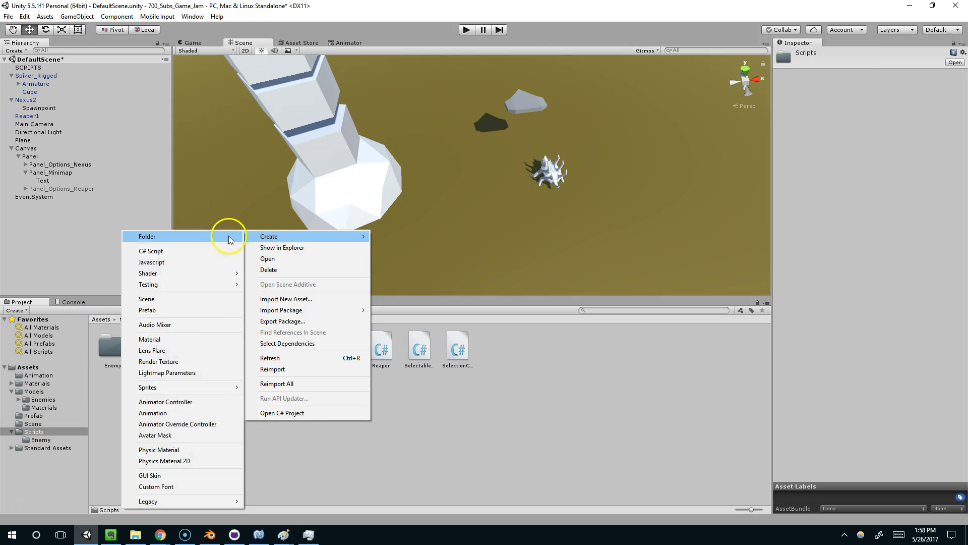
{"action": "left_click", "coordinate": [219, 235]}
{"action": "type", "text": "Uti"}
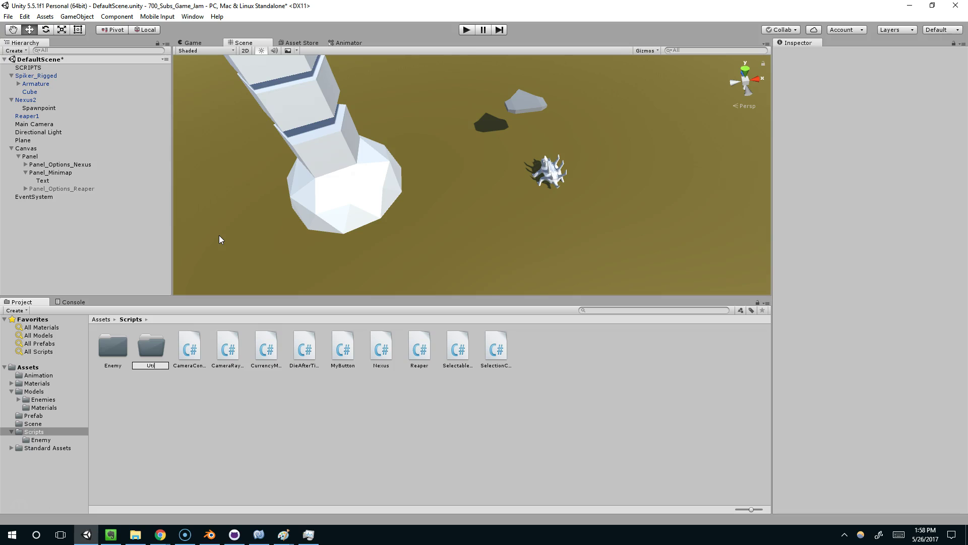
{"action": "type", "text": "lity"}
{"action": "key", "text": "Return"}
Move the two camera scripts from the Scripts folder into Utility
{"action": "left_click", "coordinate": [187, 351]}
{"action": "left_click", "coordinate": [228, 353]}
{"action": "left_click", "coordinate": [190, 353], "text": "ctrl"}
{"action": "left_click_drag", "start_coordinate": [190, 353], "coordinate": [144, 351]}
Create a folder named Management inside the Scripts folder
{"action": "right_click", "coordinate": [231, 397]}
{"action": "mouse_move", "coordinate": [252, 214]}
{"action": "left_click", "coordinate": [219, 211]}
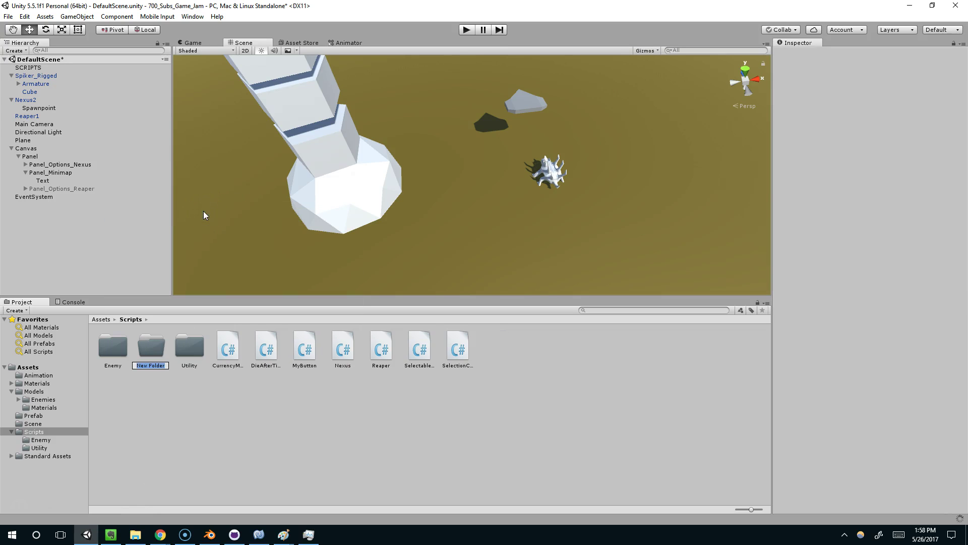
{"action": "type", "text": "Manager"}
{"action": "key", "text": "BackSpace"}
{"action": "type", "text": "ment"}
{"action": "key", "text": "Return"}
Move the CurrencyManager script and the selection controller script from the Scripts folder into Management
{"action": "left_click", "coordinate": [215, 359]}
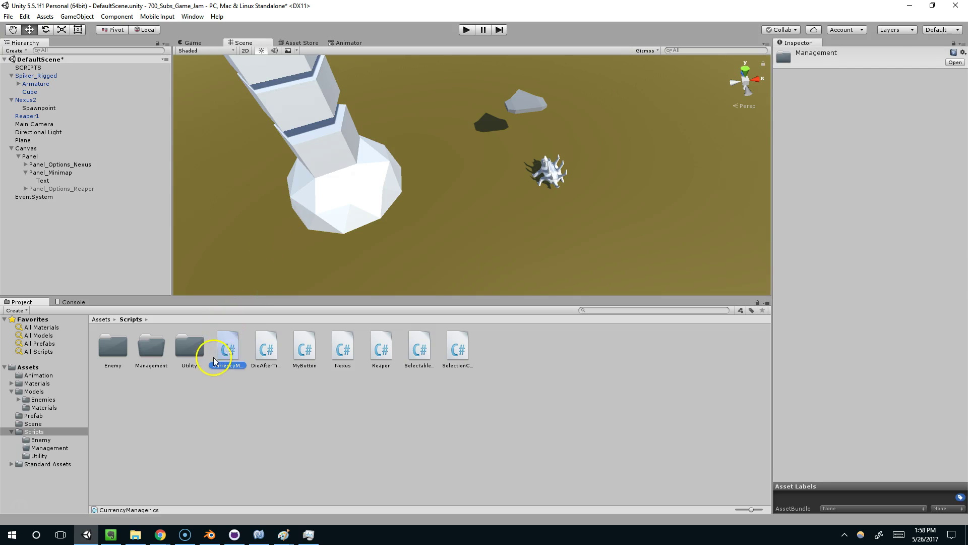
{"action": "left_click_drag", "start_coordinate": [227, 348], "coordinate": [144, 354]}
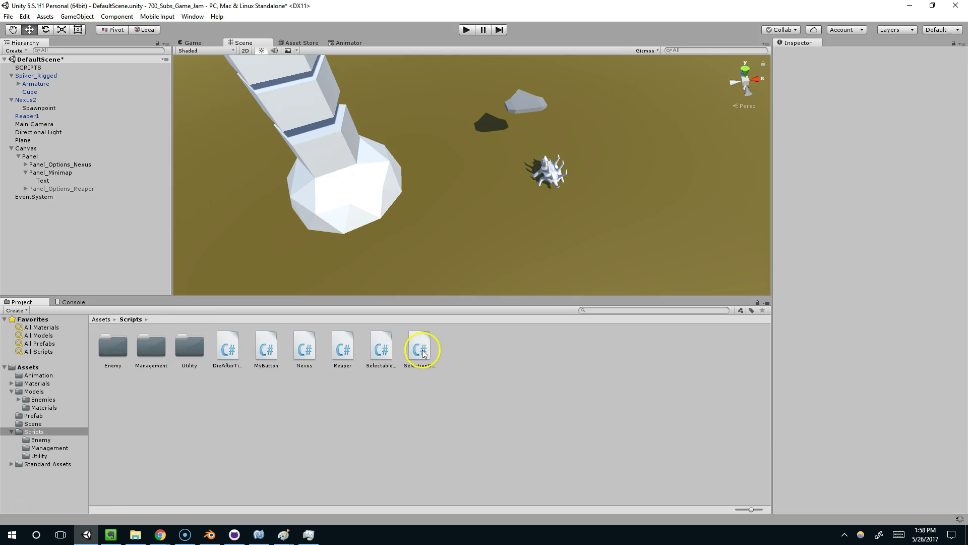
{"action": "left_click_drag", "start_coordinate": [423, 352], "coordinate": [209, 354]}
Delete the MyButton script from the Scripts folder and move the DieAfterTi… script into Utility
{"action": "left_click", "coordinate": [343, 349]}
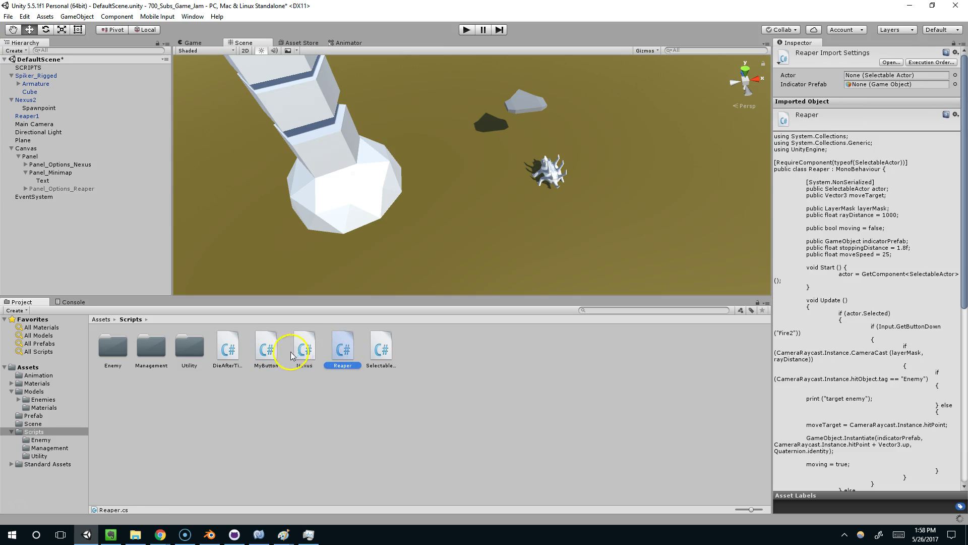
{"action": "left_click", "coordinate": [264, 352]}
{"action": "left_click", "coordinate": [228, 351]}
{"action": "left_click", "coordinate": [261, 355]}
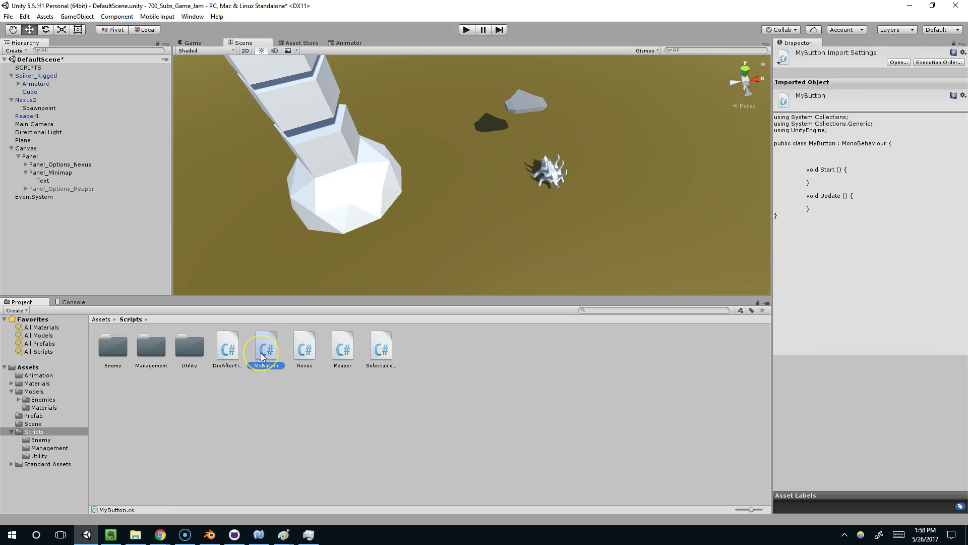
{"action": "key", "text": "Delete"}
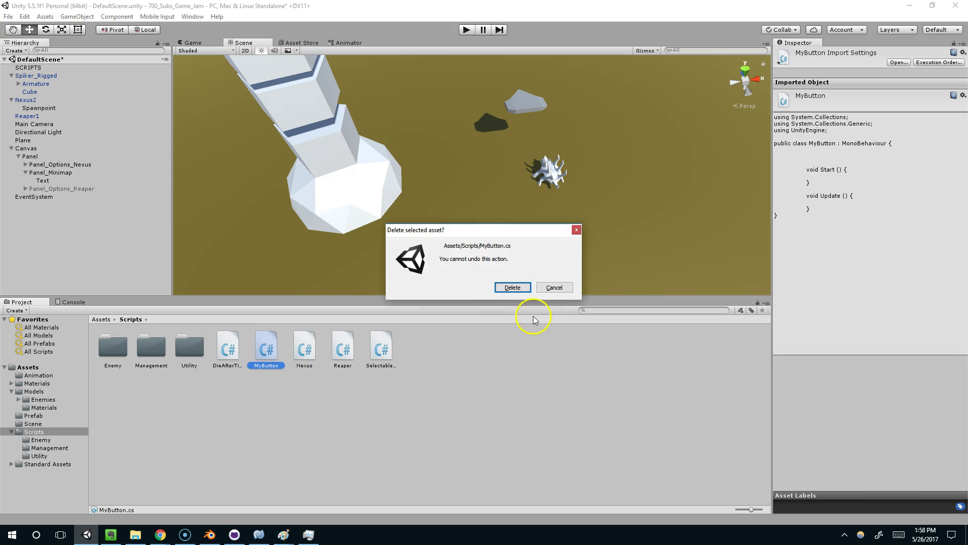
{"action": "left_click", "coordinate": [513, 288]}
{"action": "left_click", "coordinate": [228, 348]}
{"action": "left_click_drag", "start_coordinate": [230, 349], "coordinate": [194, 353]}
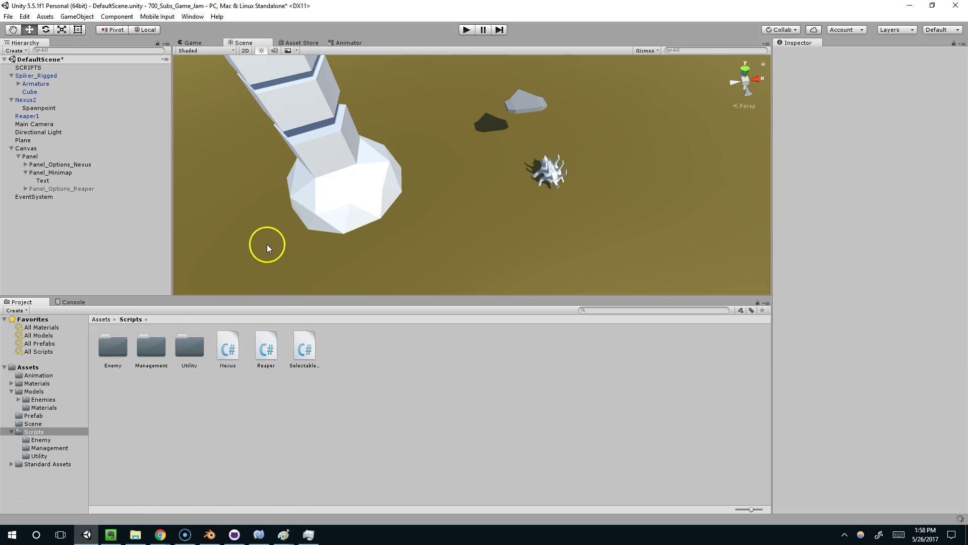
Create a folder named Player inside the Scripts folder
{"action": "right_click", "coordinate": [342, 346]}
{"action": "mouse_move", "coordinate": [361, 159]}
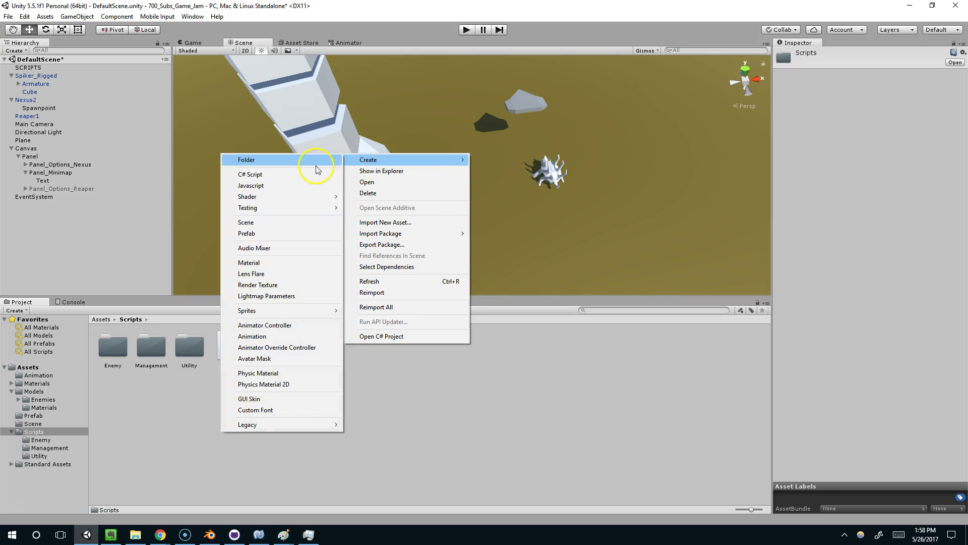
{"action": "left_click", "coordinate": [316, 163]}
{"action": "type", "text": "Play"}
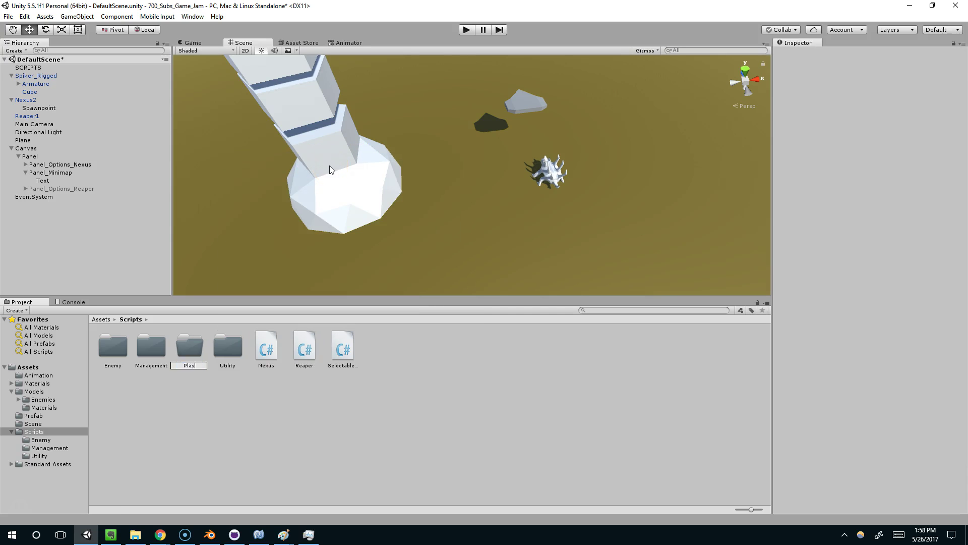
{"action": "type", "text": "er"}
{"action": "key", "text": "Return"}
Move the Nexus, Reaper and SelectableActor scripts into the Player folder
{"action": "left_click", "coordinate": [269, 355]}
{"action": "left_click", "coordinate": [340, 352], "text": "shift"}
{"action": "left_click_drag", "start_coordinate": [276, 355], "coordinate": [187, 346]}
{"action": "left_click", "coordinate": [311, 398]}
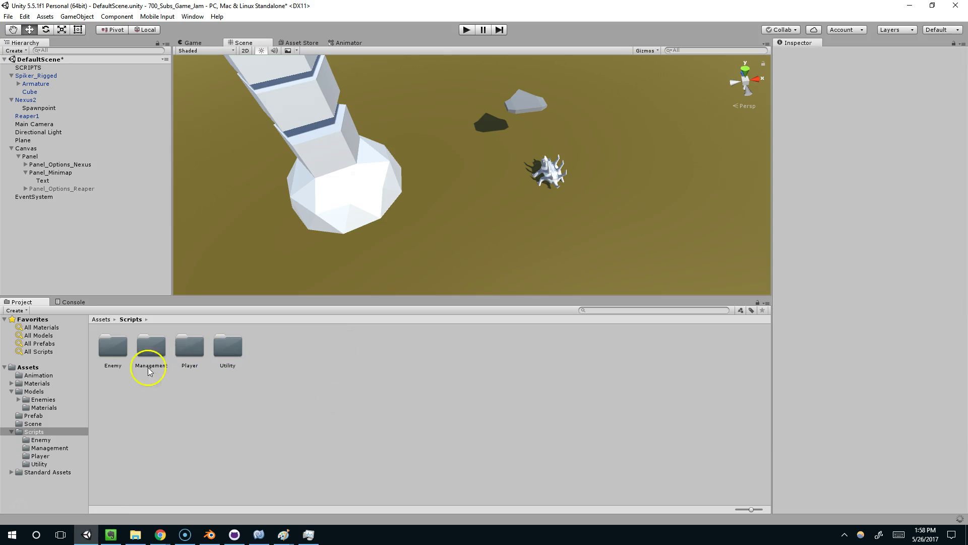
Open the GroundAI script from the Scripts/Enemy folder in MonoDevelop
{"action": "left_click", "coordinate": [53, 447]}
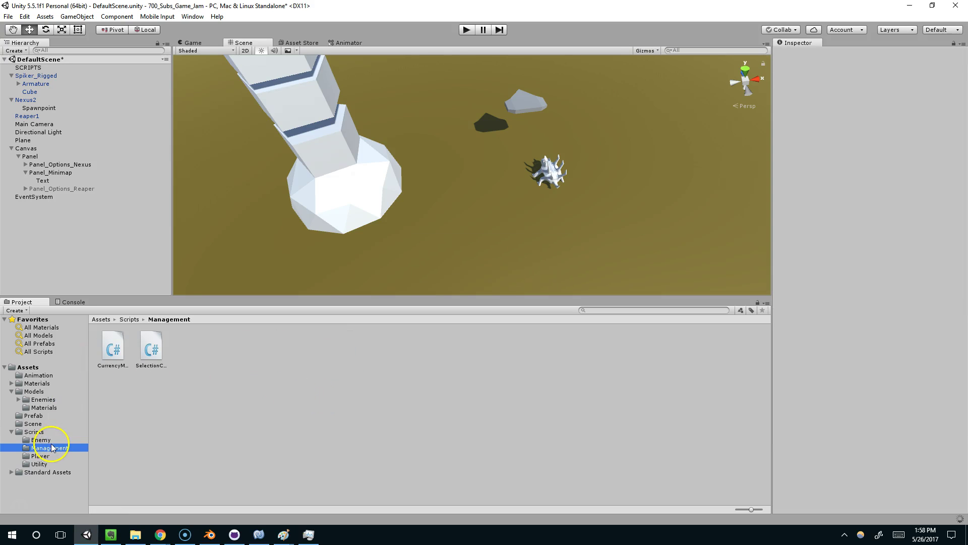
{"action": "left_click", "coordinate": [45, 440]}
{"action": "left_click", "coordinate": [35, 432]}
{"action": "left_click", "coordinate": [43, 439]}
{"action": "left_click", "coordinate": [120, 351]}
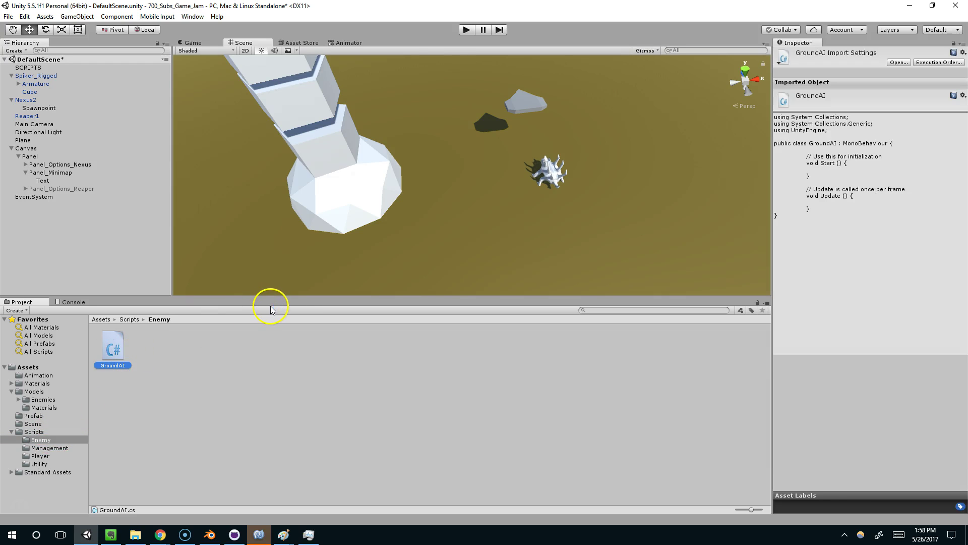
{"action": "left_click", "coordinate": [259, 533]}
{"action": "left_click", "coordinate": [716, 442]}
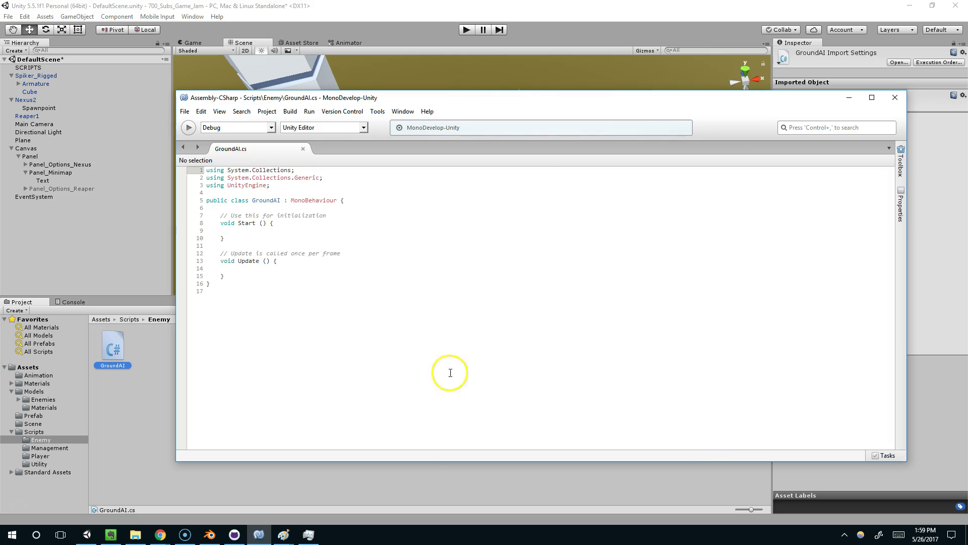
Switch to Blender and select both the Spiker mesh and its armature in Object Mode
{"action": "left_click", "coordinate": [505, 7]}
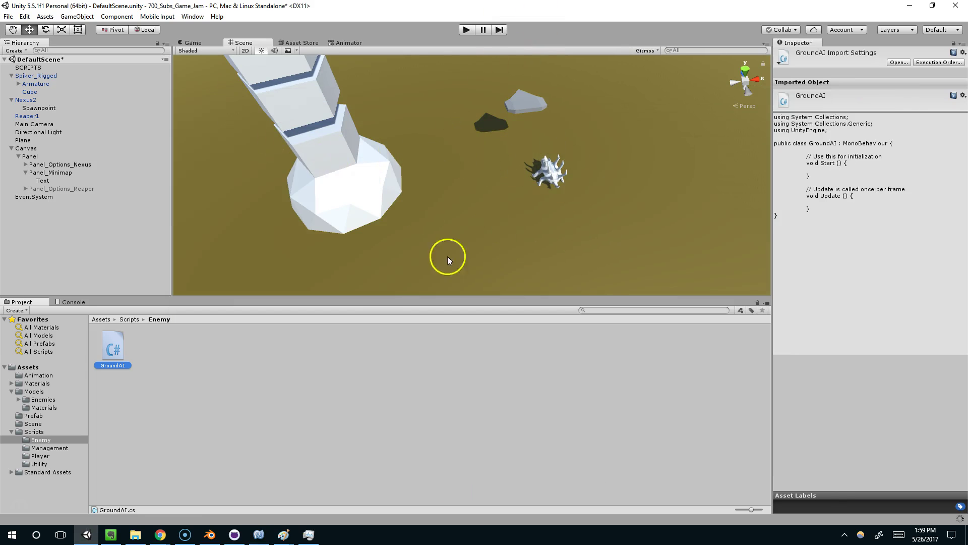
{"action": "left_click", "coordinate": [209, 534]}
{"action": "middle_click_drag", "start_coordinate": [346, 306], "coordinate": [292, 307]}
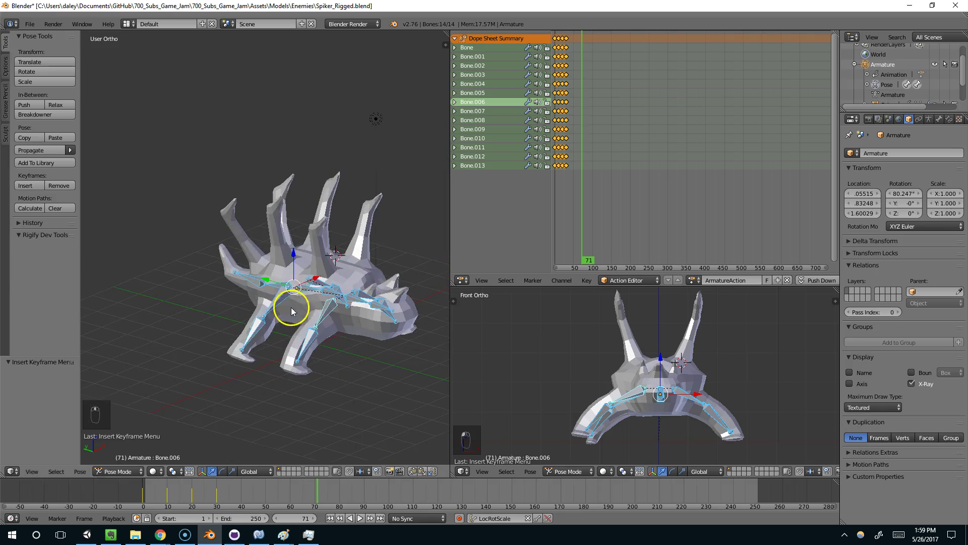
{"action": "key", "text": "Tab"}
{"action": "key", "text": "Tab"}
{"action": "right_click", "coordinate": [387, 277]}
{"action": "mouse_move", "coordinate": [387, 276]}
{"action": "middle_mouse_down"}
{"action": "mouse_move", "coordinate": [412, 271]}
{"action": "mouse_move", "coordinate": [380, 265]}
{"action": "middle_mouse_up"}
{"action": "key", "text": "r"}
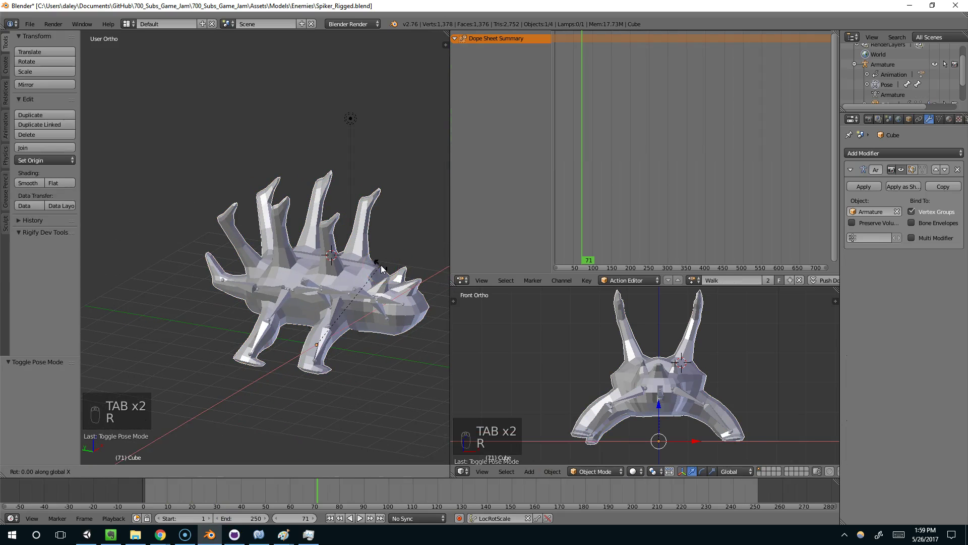
{"action": "right_click", "coordinate": [301, 276]}
{"action": "right_click", "coordinate": [294, 281], "text": "shift"}
{"action": "right_click", "coordinate": [340, 276], "text": "shift"}
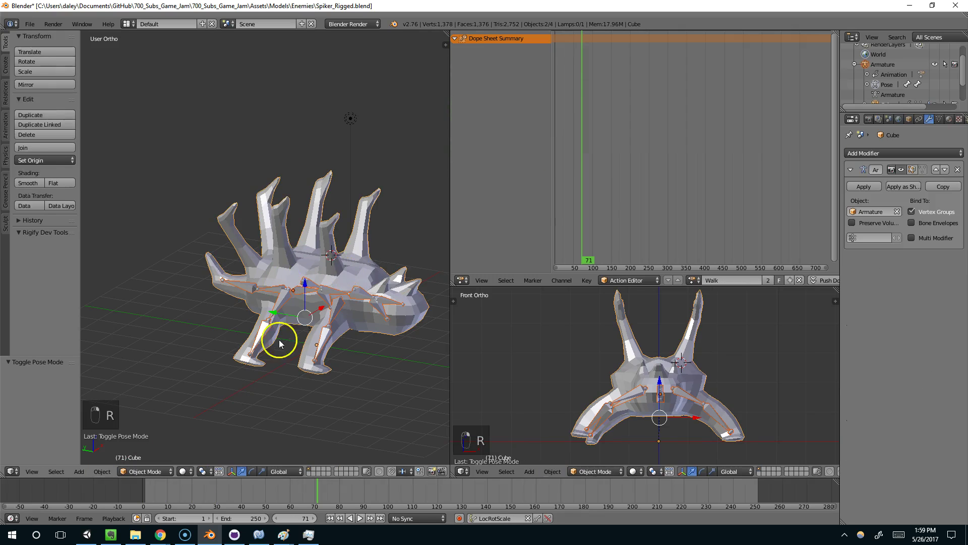
Rotate the selected mesh and armature -90° about the global X axis and apply their rotation and scale
{"action": "type", "text": "rx"}
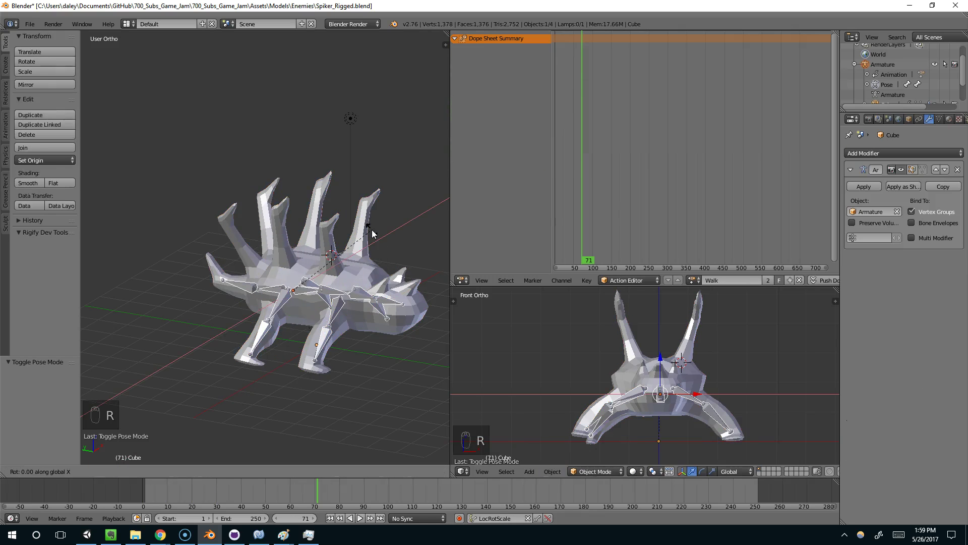
{"action": "type", "text": "-90"}
{"action": "key", "text": "Return"}
{"action": "key", "text": "ctrl+a"}
{"action": "left_click", "coordinate": [371, 228]}
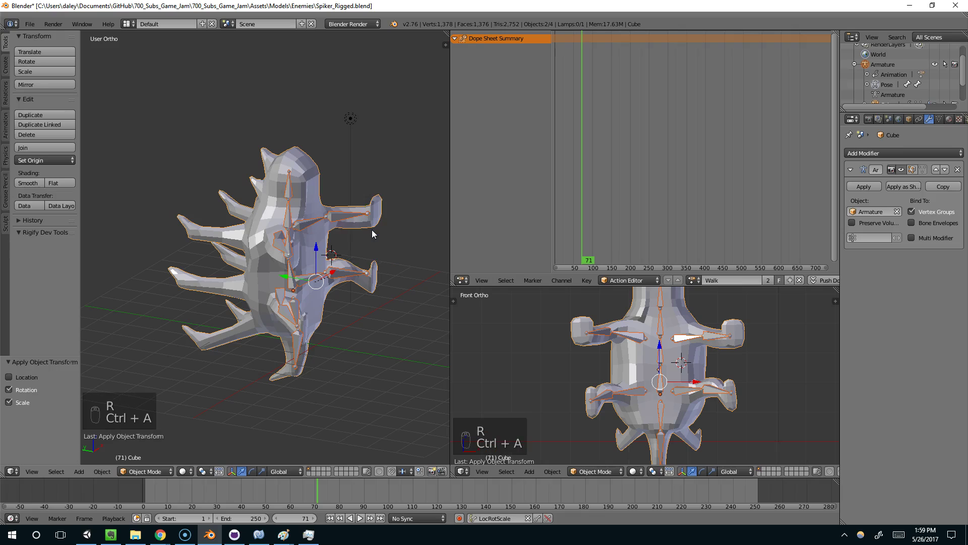
Rotate the mesh and armature 90° about the X axis and save over Spiker_Rigged.blend
{"action": "type", "text": "rx90"}
{"action": "key", "text": "Return"}
{"action": "key", "text": "ctrl+s"}
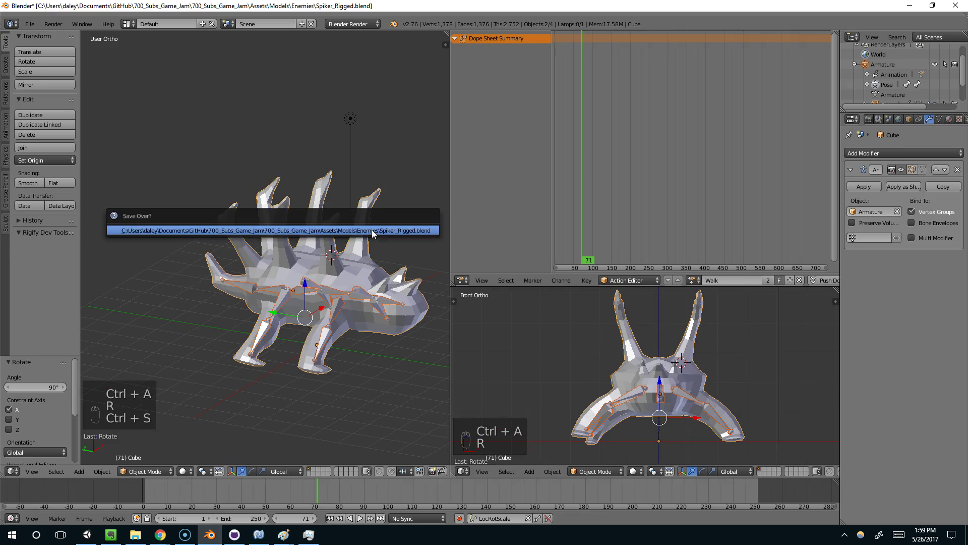
Switch to Unity and inspect the transform and orientation of the Spiker_Rigged object in the scene
{"action": "left_click", "coordinate": [87, 534]}
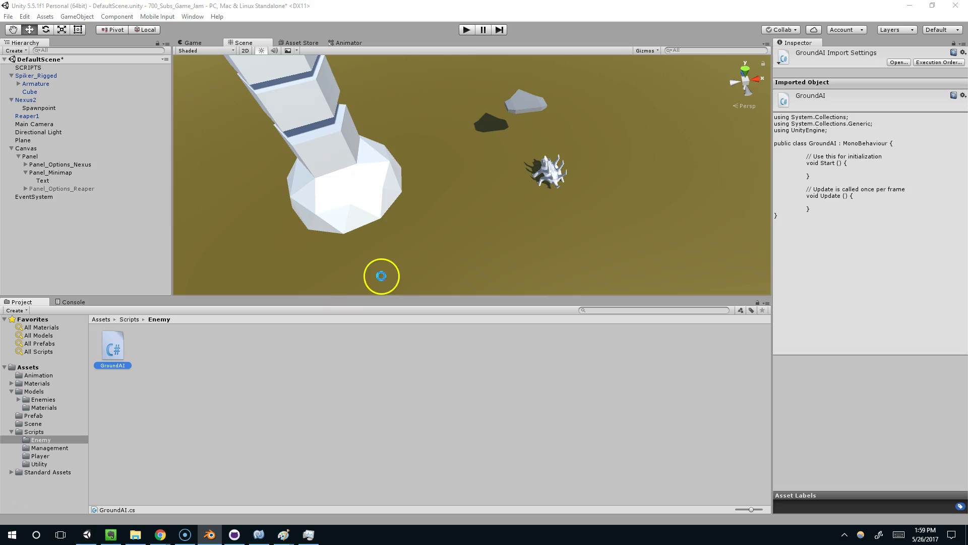
{"action": "left_click", "coordinate": [552, 174]}
{"action": "middle_click_drag", "start_coordinate": [552, 174], "coordinate": [500, 136]}
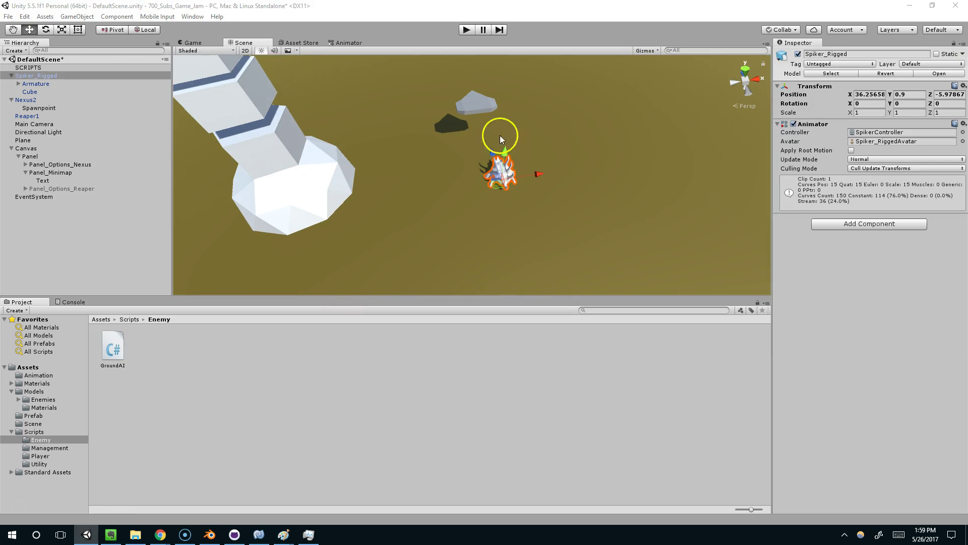
{"action": "left_click", "coordinate": [36, 83]}
{"action": "left_click", "coordinate": [54, 68]}
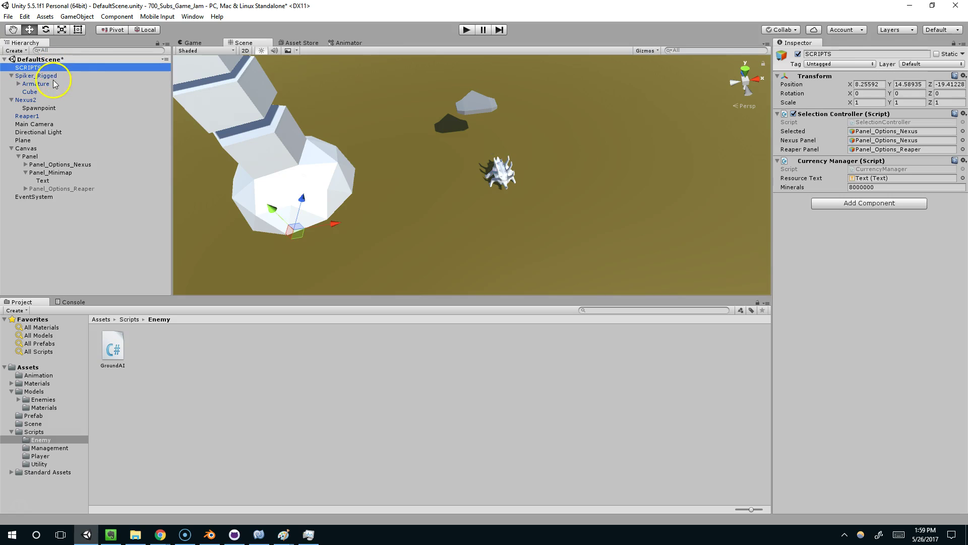
{"action": "left_click", "coordinate": [50, 76]}
{"action": "middle_click_drag", "start_coordinate": [482, 171], "coordinate": [514, 177]}
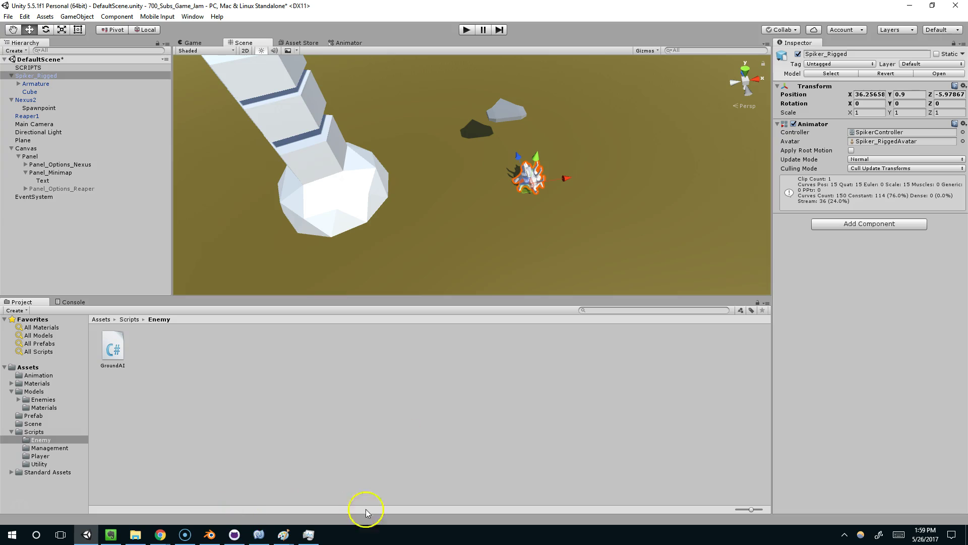
Switch to MonoDevelop, remove the default comments above Start and Update in GroundAI.cs, and save the script
{"action": "left_click", "coordinate": [279, 536]}
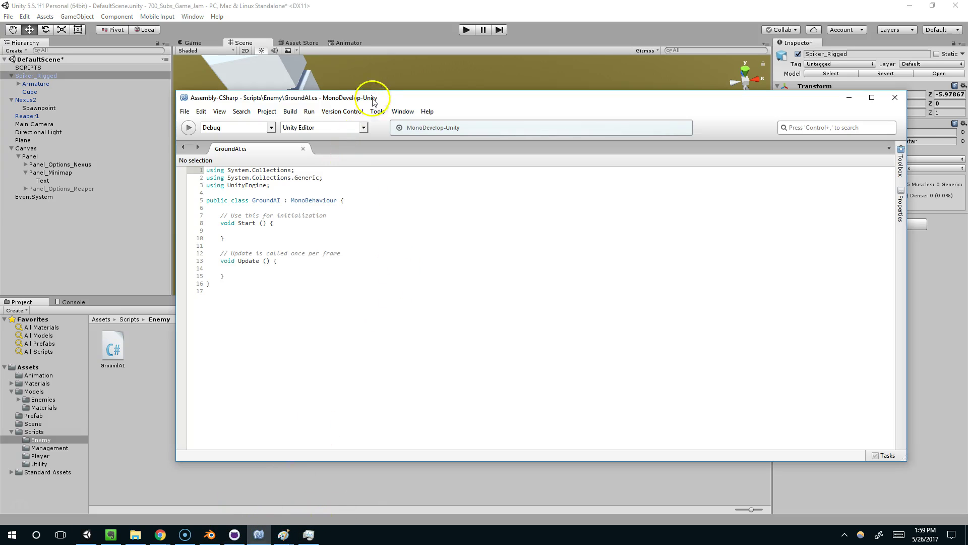
{"action": "left_click_drag", "start_coordinate": [411, 121], "coordinate": [744, 230]}
{"action": "left_click", "coordinate": [663, 346]}
{"action": "key", "text": "ctrl+d"}
{"action": "left_click", "coordinate": [663, 374]}
{"action": "key", "text": "ctrl+d"}
{"action": "left_click", "coordinate": [658, 336]}
{"action": "key", "text": "Return"}
{"action": "left_click_drag", "start_coordinate": [630, 225], "coordinate": [610, 210]}
{"action": "key", "text": "ctrl+s"}
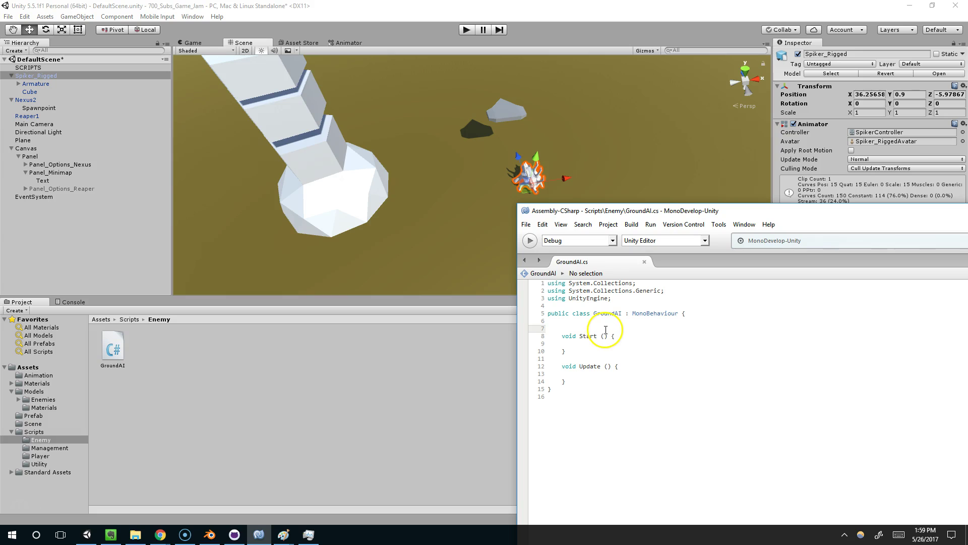
Open the Nexus script attached to the Nexus2 object in MonoDevelop
{"action": "left_click", "coordinate": [369, 196]}
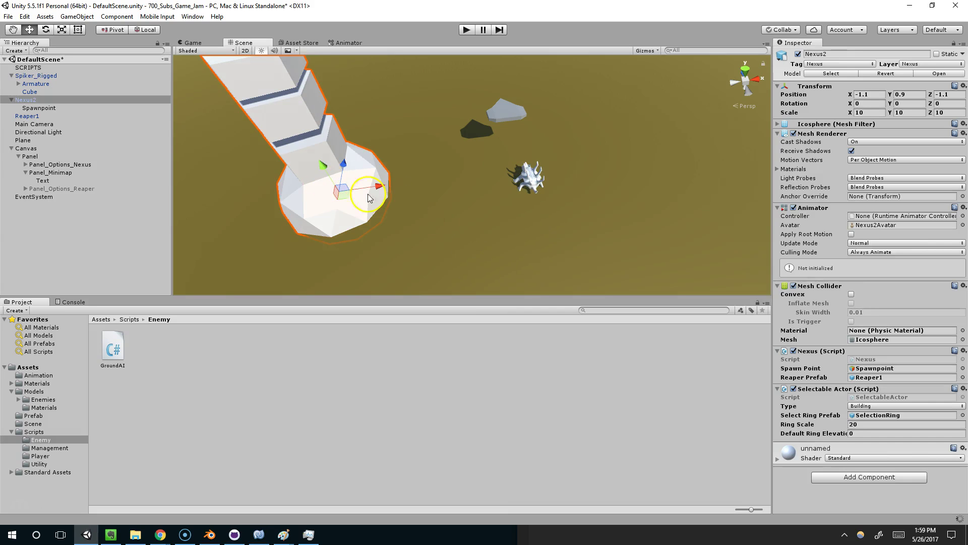
{"action": "double_click", "coordinate": [871, 356]}
{"action": "left_click", "coordinate": [259, 534]}
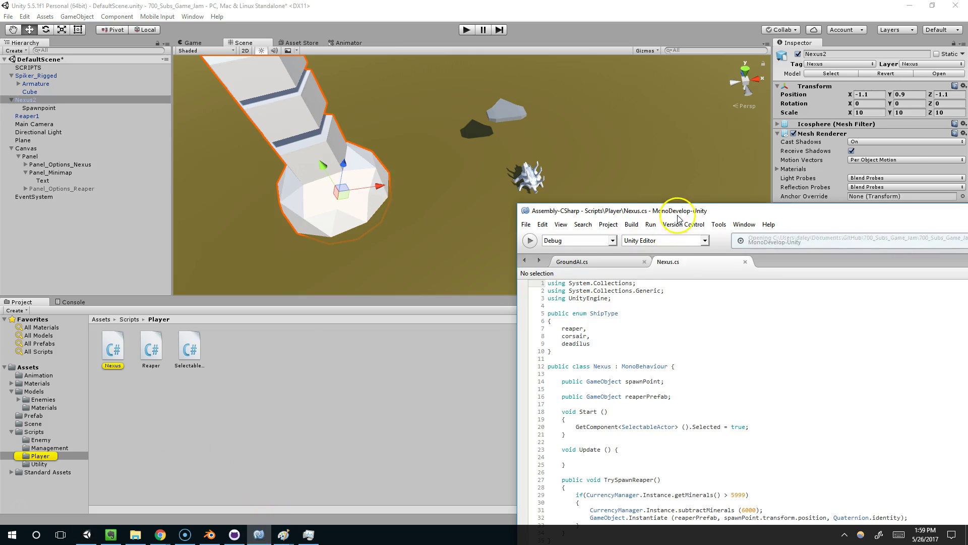
Declare the field "public static Nexus Instance;" at the start of the Nexus class
{"action": "left_click", "coordinate": [607, 351]}
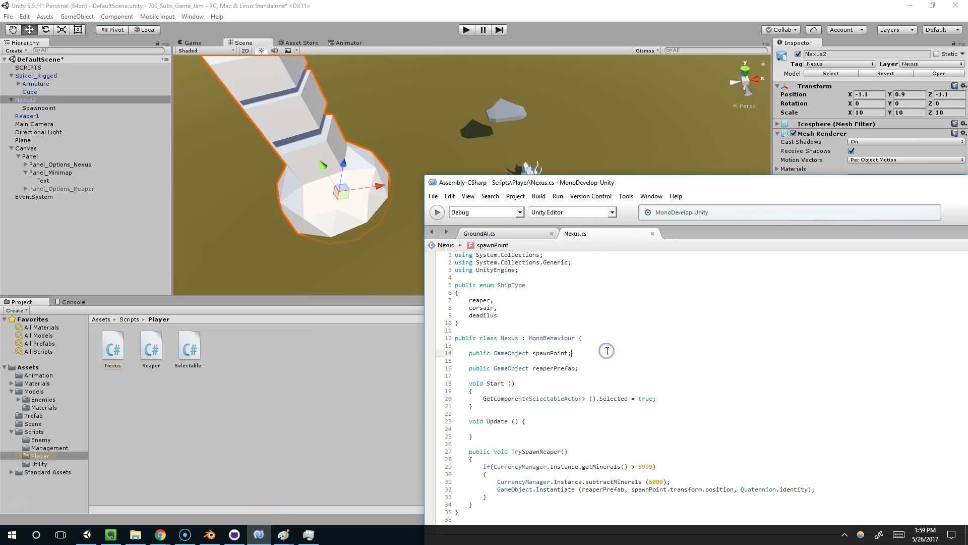
{"action": "key", "text": "Up"}
{"action": "key", "text": "Return"}
{"action": "key", "text": "Return"}
{"action": "type", "text": "public static "}
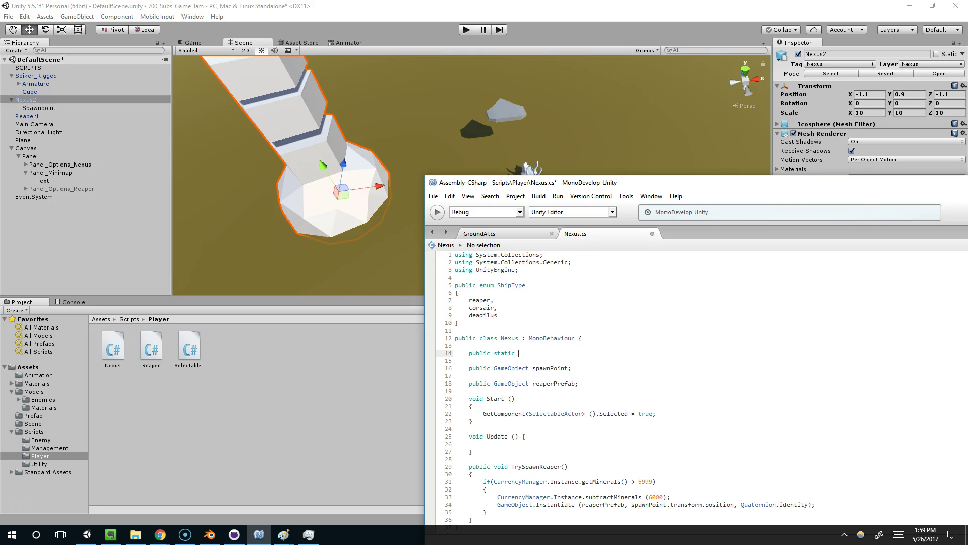
{"action": "type", "text": "Nexus Instance;"}
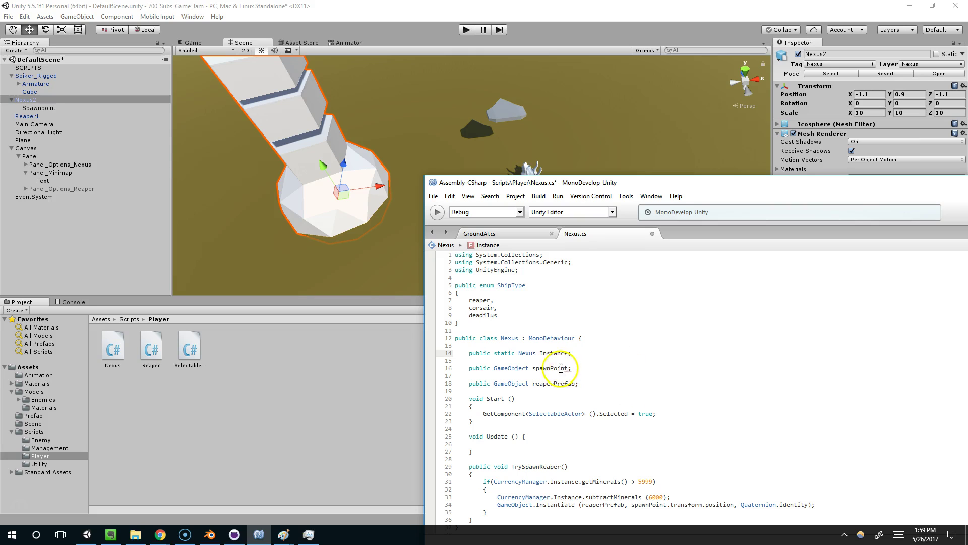
Add an Awake() method before Start in the Nexus class containing "Instance = this;" and save the script
{"action": "double_click", "coordinate": [592, 387]}
{"action": "key", "text": "Return"}
{"action": "key", "text": "Return"}
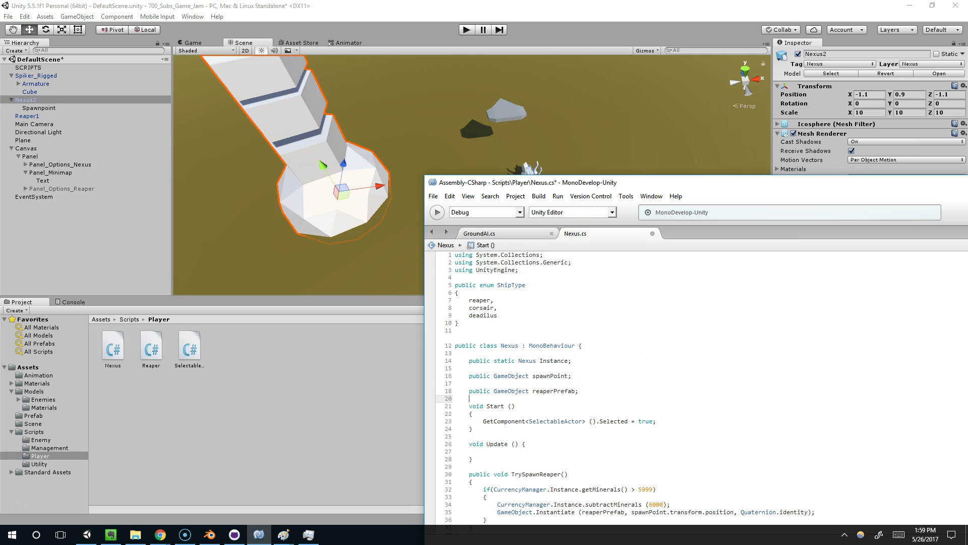
{"action": "type", "text": "void A"}
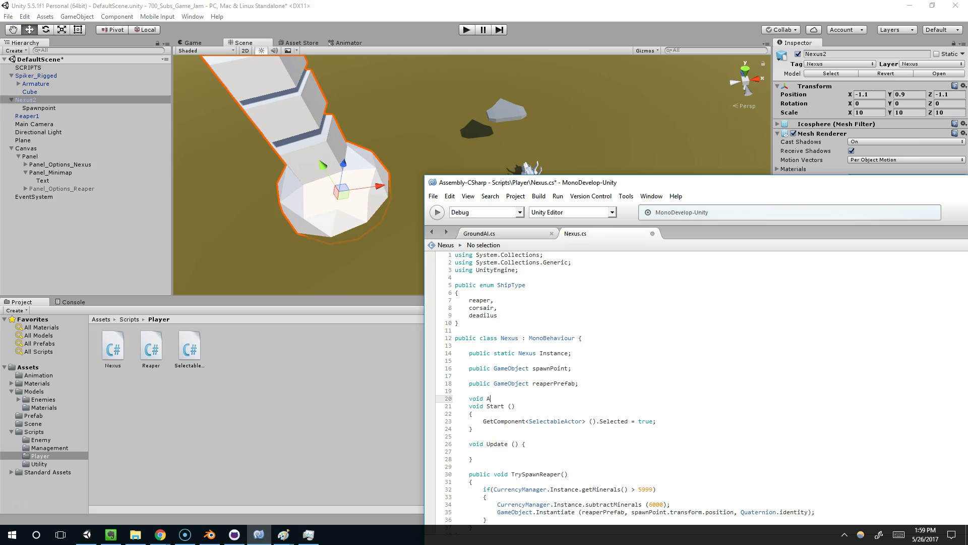
{"action": "key", "text": "Return"}
{"action": "type", "text": "{"}
{"action": "key", "text": "Return"}
{"action": "key", "text": "Return"}
{"action": "type", "text": "}"}
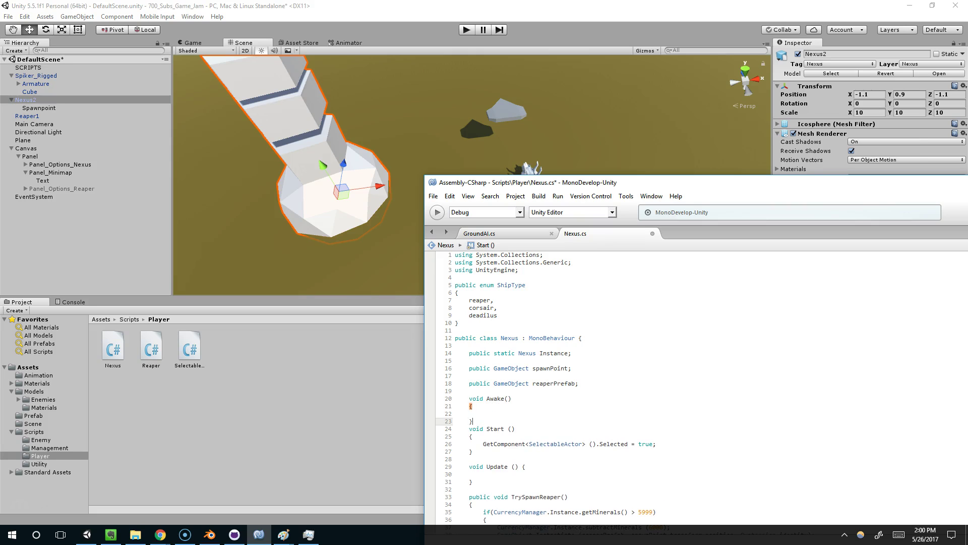
{"action": "type", "text": "this;"}
{"action": "key", "text": "Return"}
{"action": "key", "text": "ctrl+s"}
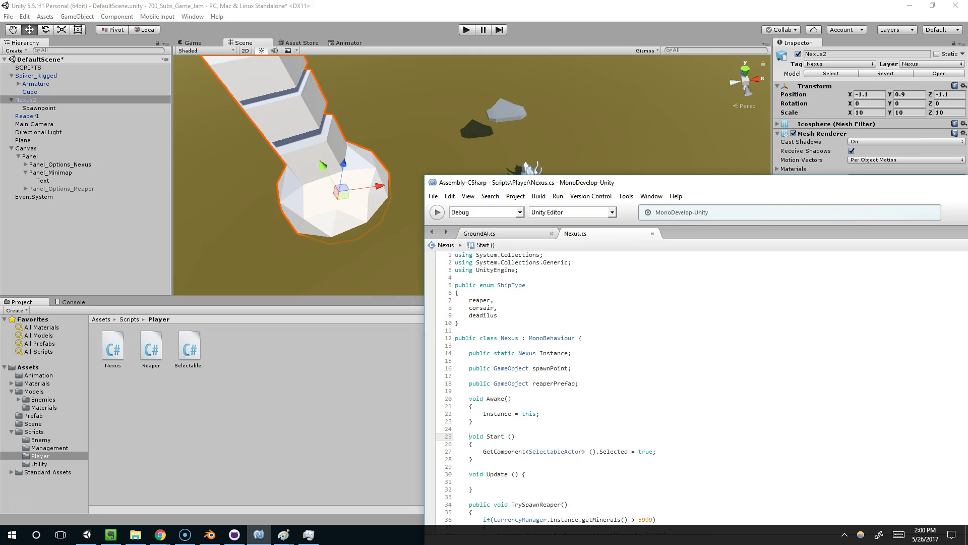
Return to GroundAI.cs and move the opening brace of Update() onto its own line
{"action": "left_click_drag", "start_coordinate": [611, 182], "coordinate": [443, 67]}
{"action": "left_click", "coordinate": [334, 114]}
{"action": "left_click", "coordinate": [373, 196]}
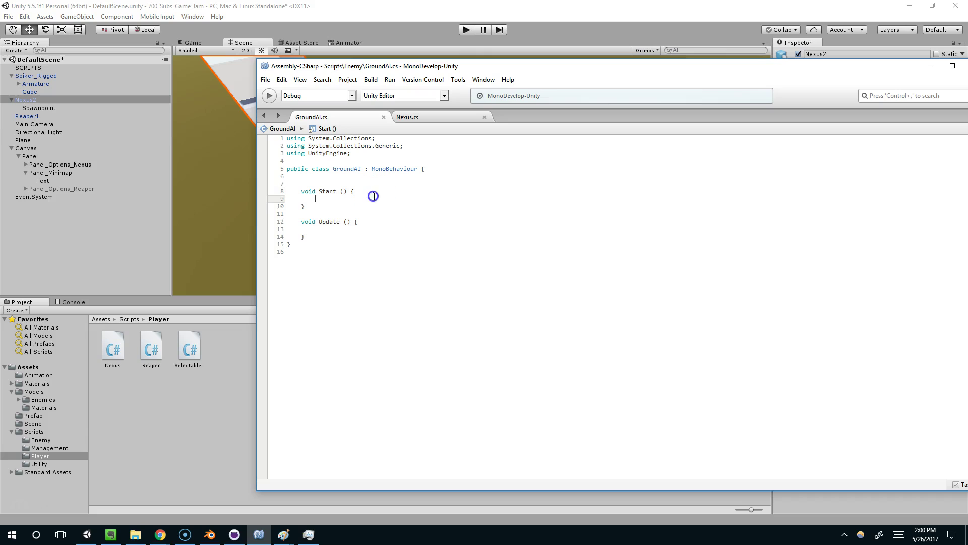
{"action": "left_click", "coordinate": [357, 223]}
{"action": "key", "text": "Return"}
{"action": "left_click", "coordinate": [369, 234]}
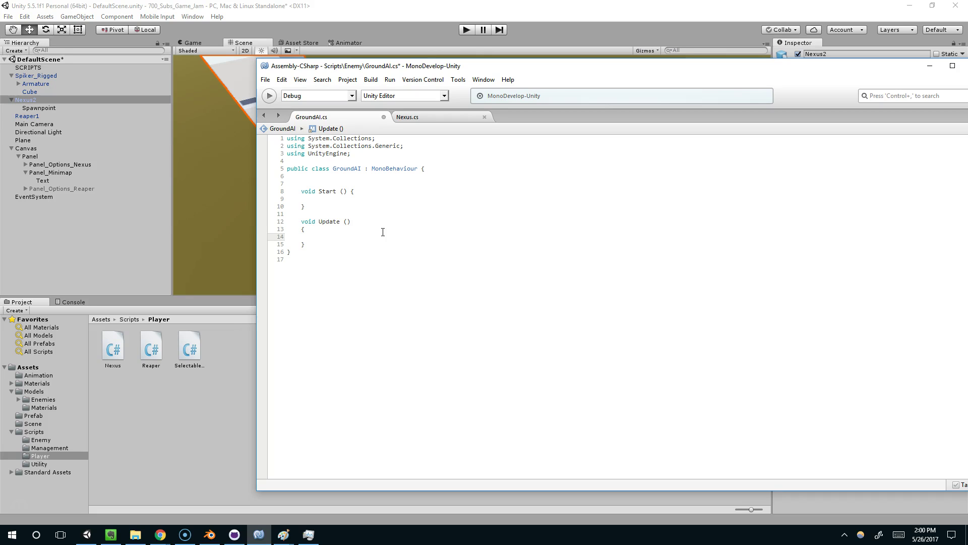
Add "transform.LookAt (Nexus.Instance.transform.position);" inside Update() in GroundAI.cs and save the script
{"action": "type", "text": "transform.LookAt("}
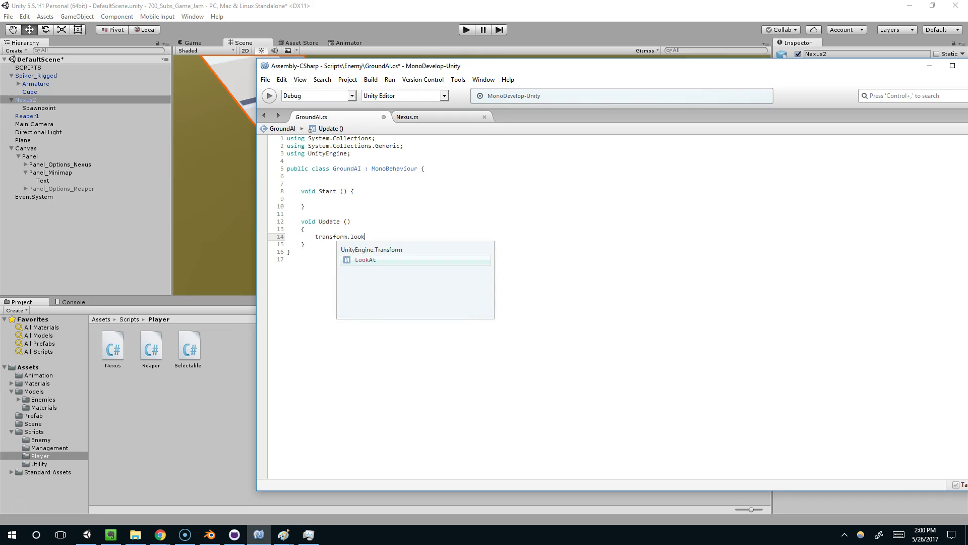
{"action": "type", "text": "Nexus.ins"}
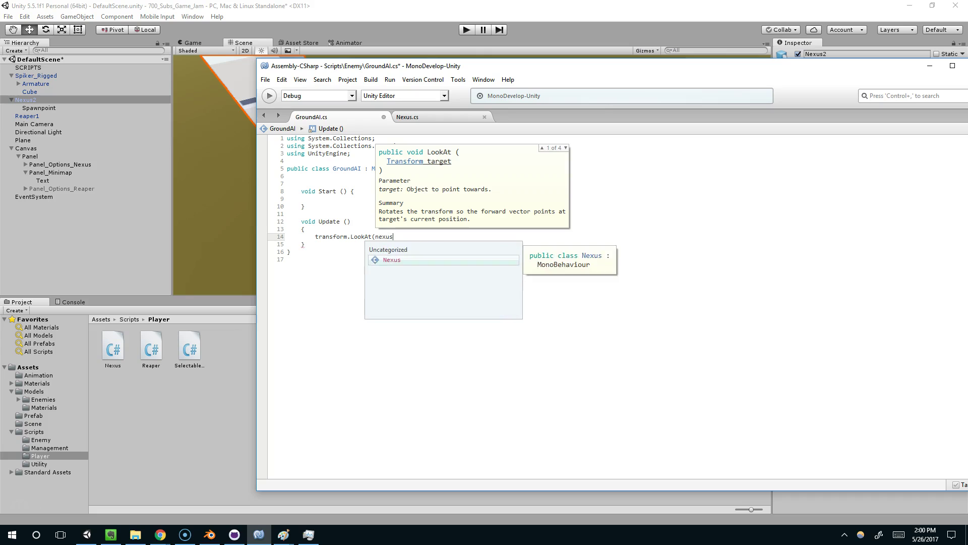
{"action": "type", "text": "tance.t"}
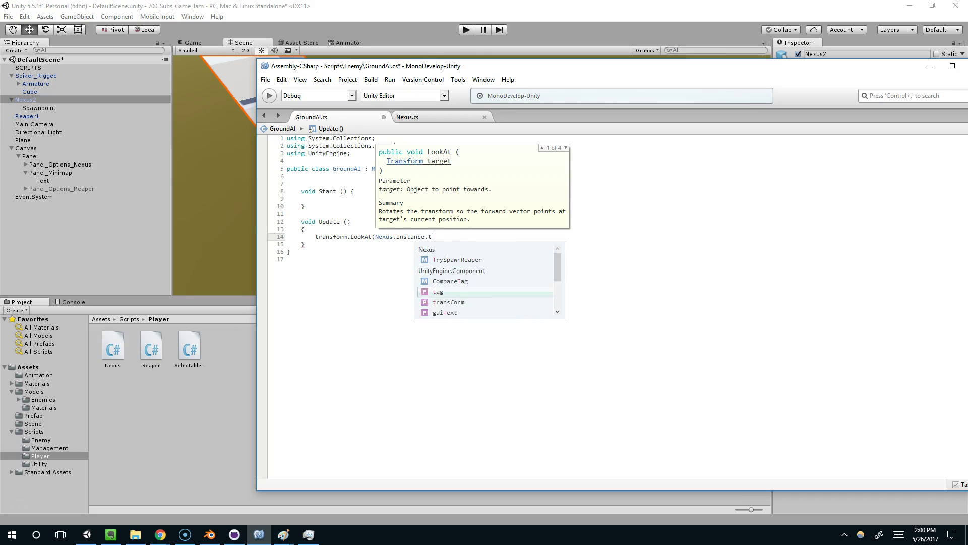
{"action": "type", "text": "ransform.position);"}
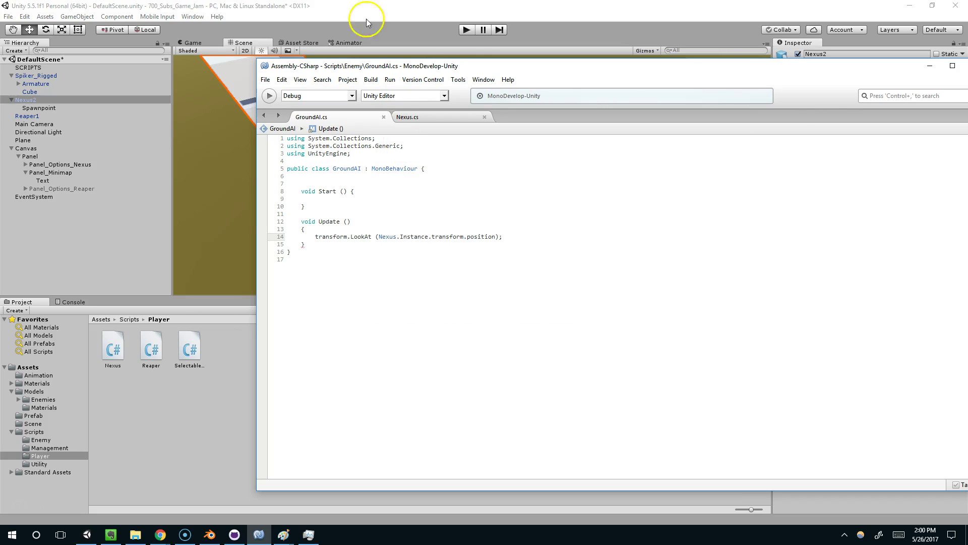
Switch to Unity and briefly run the scene in play mode before stopping it
{"action": "left_click", "coordinate": [367, 23]}
{"action": "left_click", "coordinate": [465, 31]}
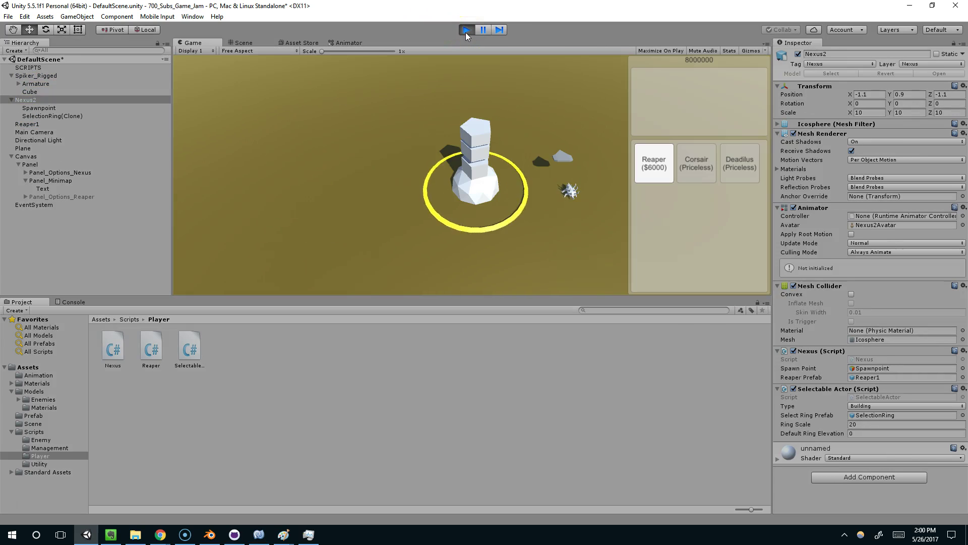
{"action": "left_click", "coordinate": [465, 31]}
Select the Spiker_Rigged enemy in the scene and add the GroundAI script to it as a component
{"action": "left_click", "coordinate": [526, 176]}
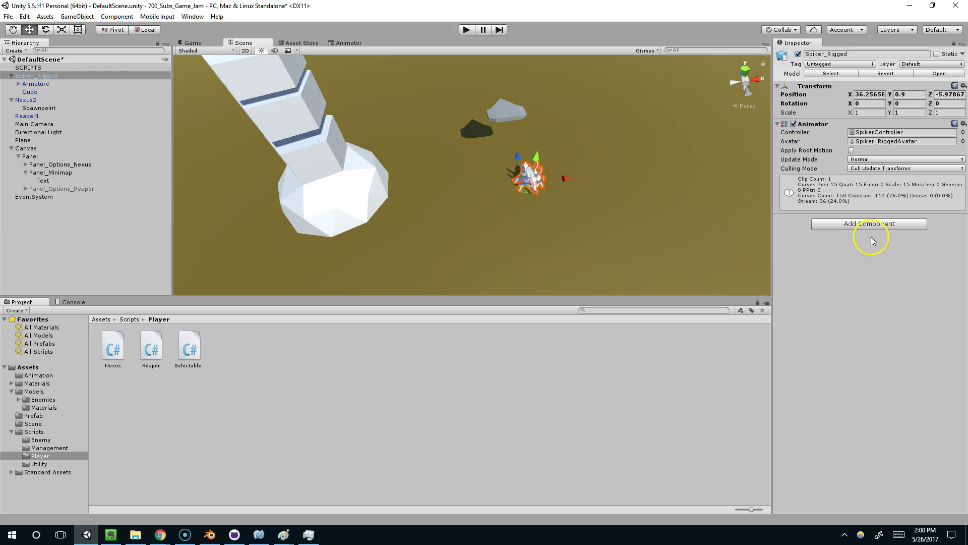
{"action": "left_click", "coordinate": [860, 226]}
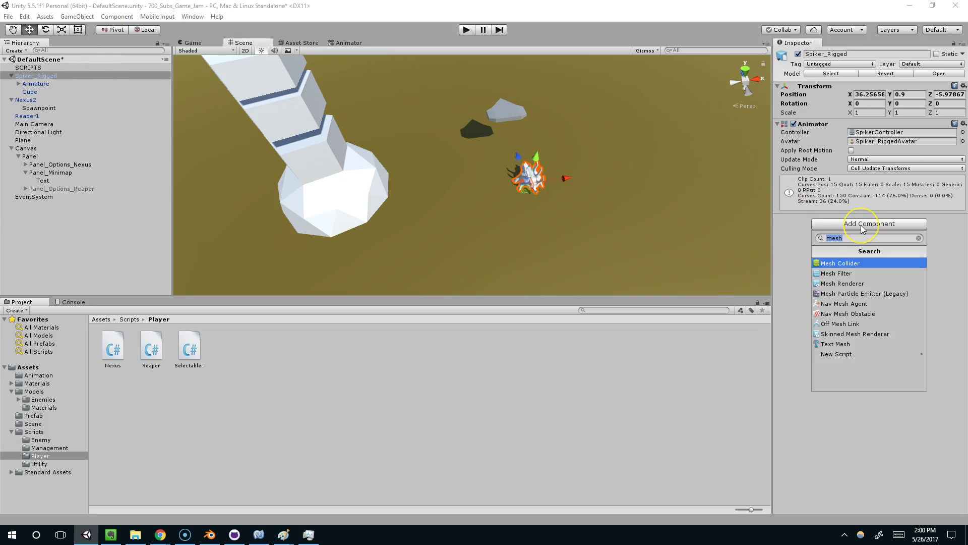
{"action": "type", "text": "gour"}
{"action": "key", "text": "BackSpace"}
{"action": "type", "text": "ro"}
{"action": "key", "text": "Return"}
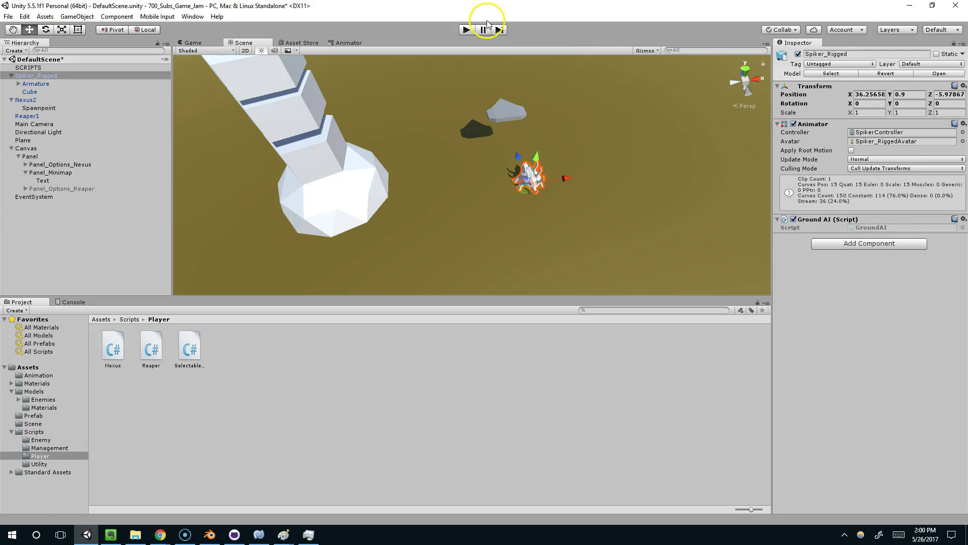
Play the scene, examine in the Scene view which way the Spiker faces relative to the Nexus, and stop play mode
{"action": "left_click", "coordinate": [465, 32]}
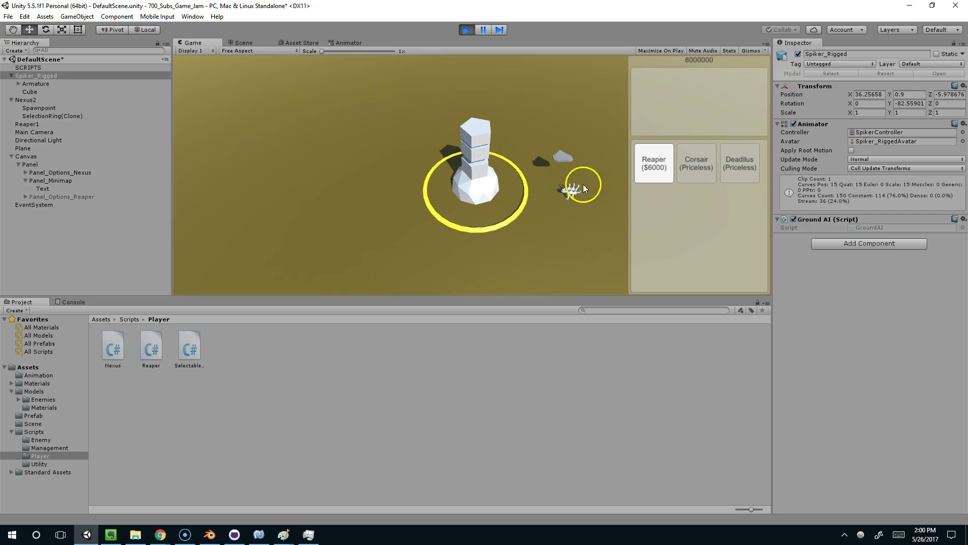
{"action": "left_click", "coordinate": [242, 42]}
{"action": "scroll", "coordinate": [493, 177], "scroll_direction": "up", "scroll_amount": 5}
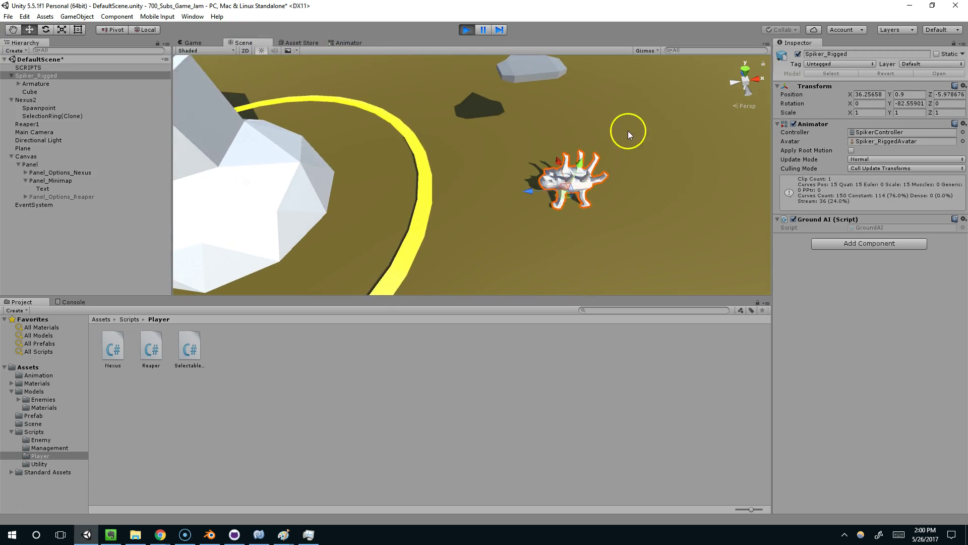
{"action": "left_click", "coordinate": [629, 132]}
{"action": "left_click_drag", "start_coordinate": [682, 169], "coordinate": [580, 96], "text": "alt"}
{"action": "left_click_drag", "start_coordinate": [515, 158], "coordinate": [582, 164], "text": "alt"}
{"action": "middle_click_drag", "start_coordinate": [582, 164], "coordinate": [603, 150]}
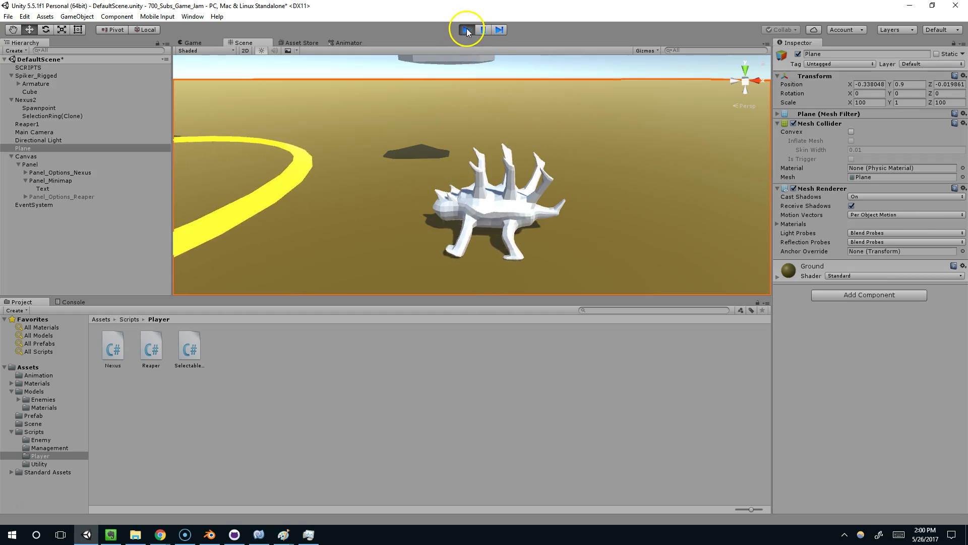
{"action": "scroll", "coordinate": [403, 147], "scroll_direction": "down", "scroll_amount": 5}
{"action": "left_click_drag", "start_coordinate": [356, 133], "coordinate": [342, 169], "text": "alt"}
{"action": "scroll", "coordinate": [345, 186], "scroll_direction": "down", "scroll_amount": 3}
{"action": "middle_click_drag", "start_coordinate": [361, 217], "coordinate": [371, 246]}
{"action": "left_click_drag", "start_coordinate": [371, 246], "coordinate": [406, 219], "text": "alt"}
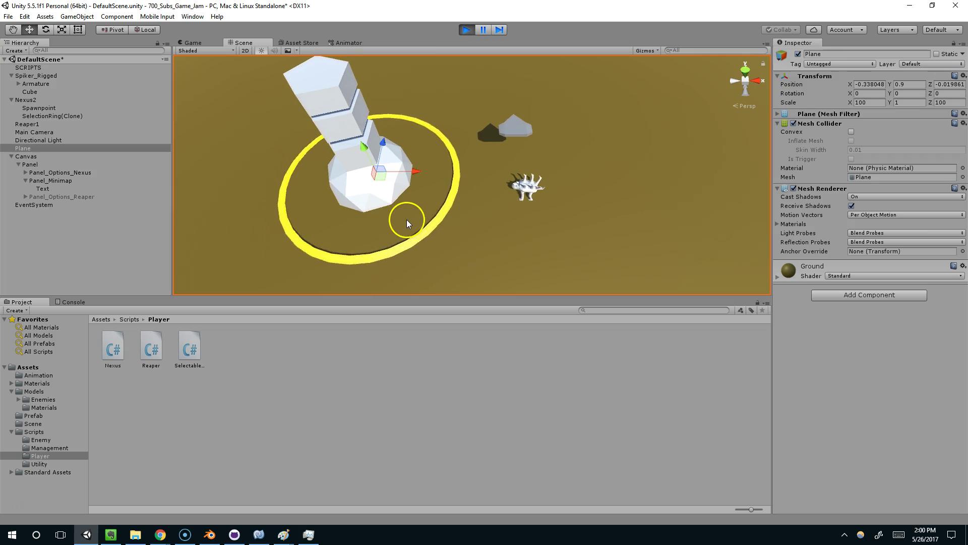
{"action": "scroll", "coordinate": [464, 229], "scroll_direction": "up", "scroll_amount": 4}
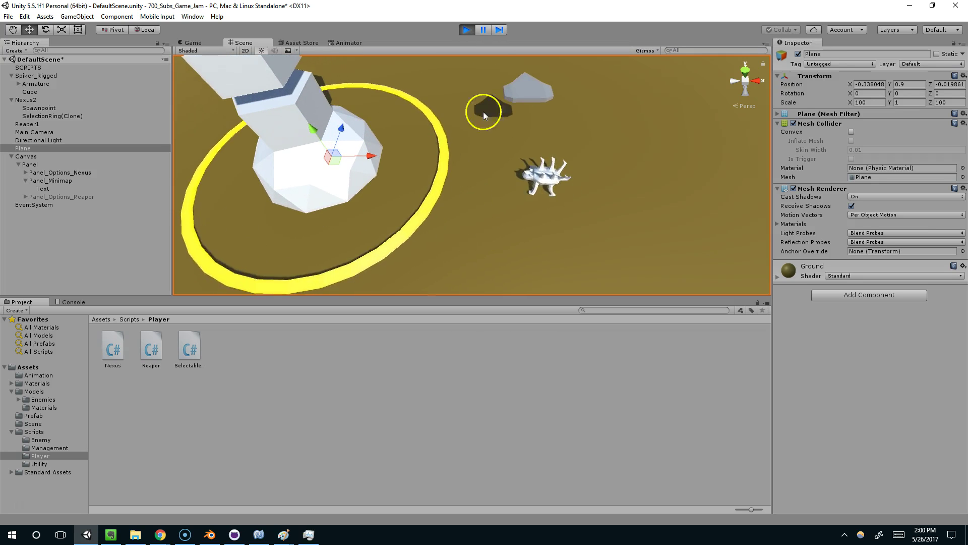
{"action": "left_click", "coordinate": [466, 29]}
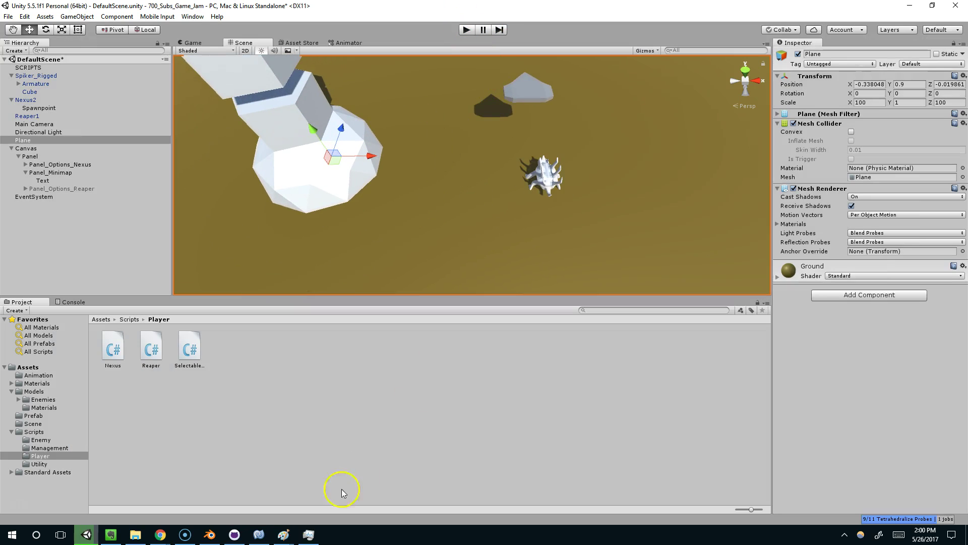
Switch to MonoDevelop, declare "float moveSpeed = 4;" at the start of the GroundAI class, and save the script
{"action": "left_click", "coordinate": [277, 535]}
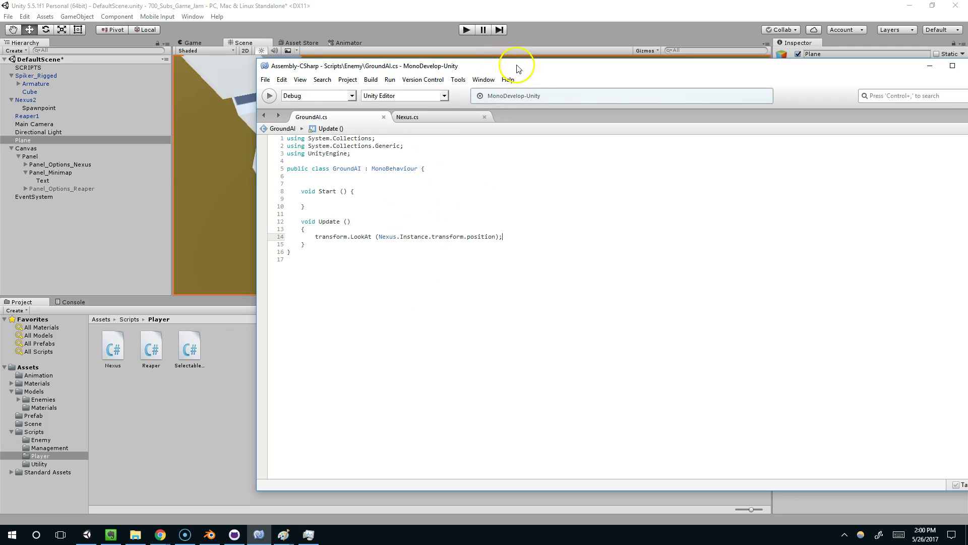
{"action": "left_click_drag", "start_coordinate": [512, 66], "coordinate": [423, 67]}
{"action": "left_click_drag", "start_coordinate": [342, 67], "coordinate": [417, 76]}
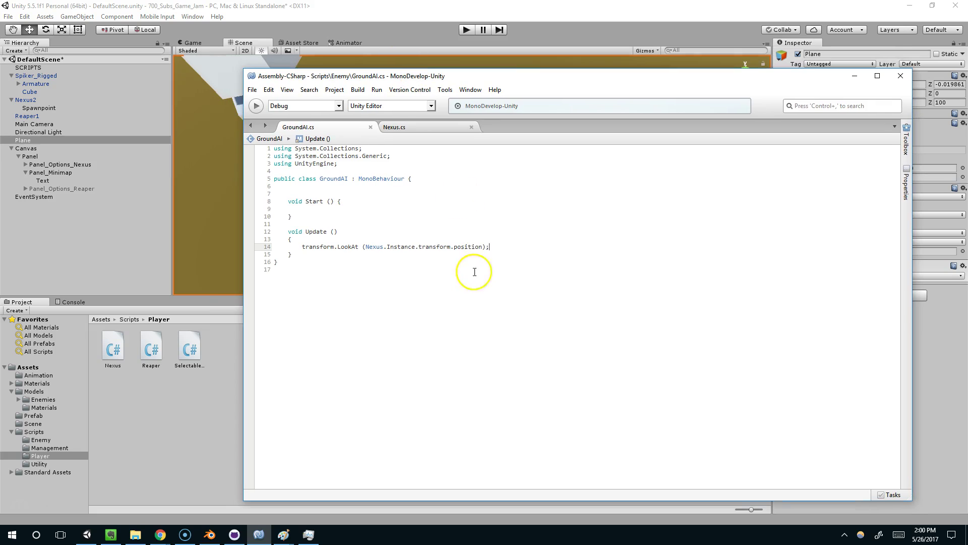
{"action": "key", "text": "Return"}
{"action": "key", "text": "Return"}
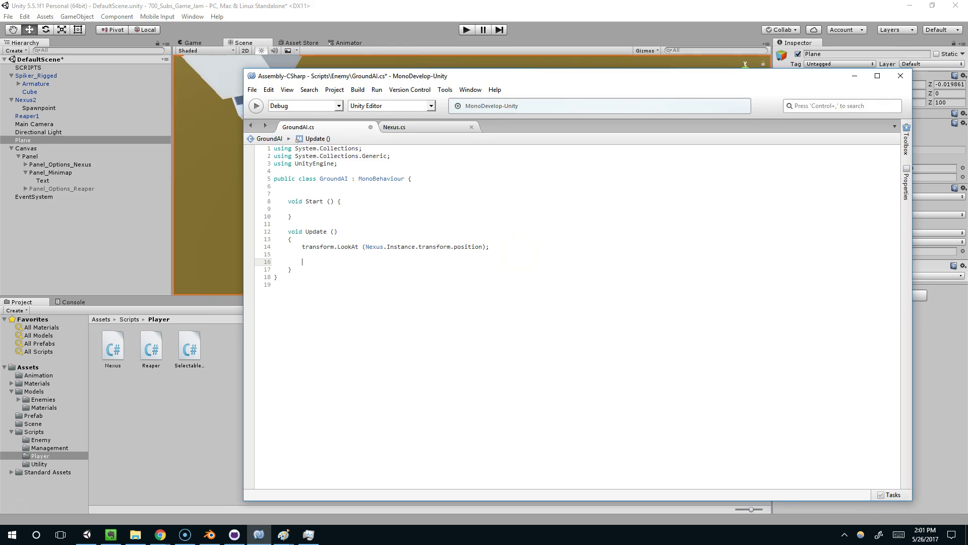
{"action": "left_click", "coordinate": [346, 185]}
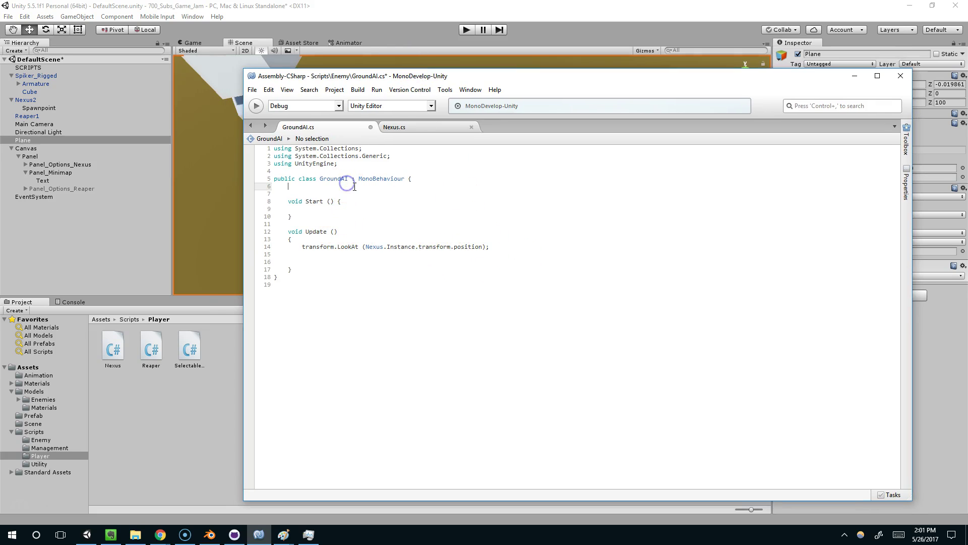
{"action": "key", "text": "Return"}
{"action": "type", "text": "float moveSpeed = 4;"}
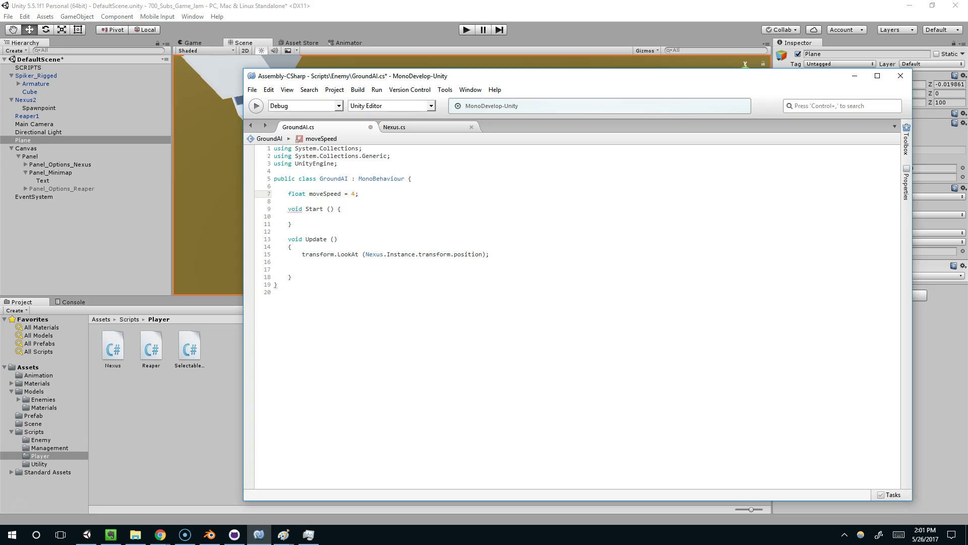
{"action": "key", "text": "ctrl+s"}
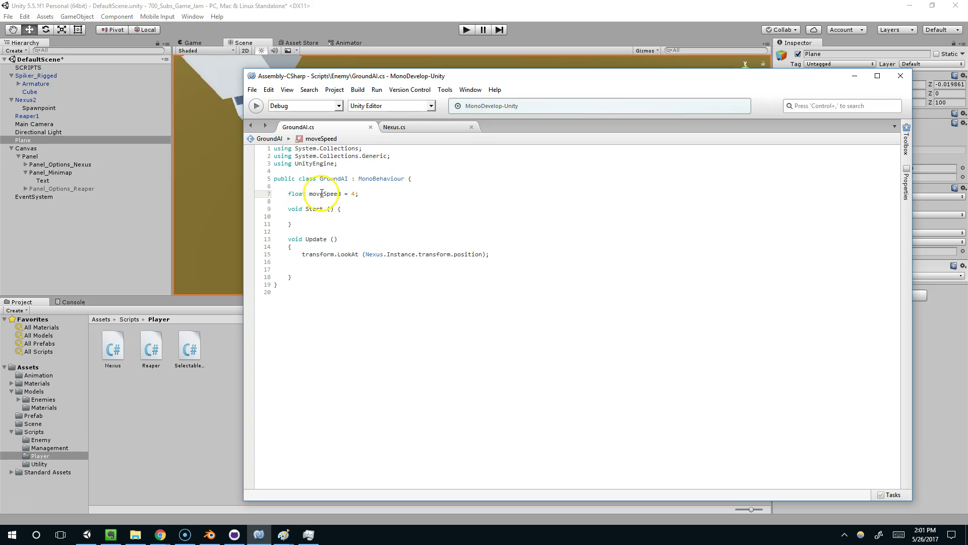
Add "float distance = Vector3.Distance (transform.position, Nexus.Instance.transform.position);" as the first line of Update() and save
{"action": "left_click", "coordinate": [320, 246]}
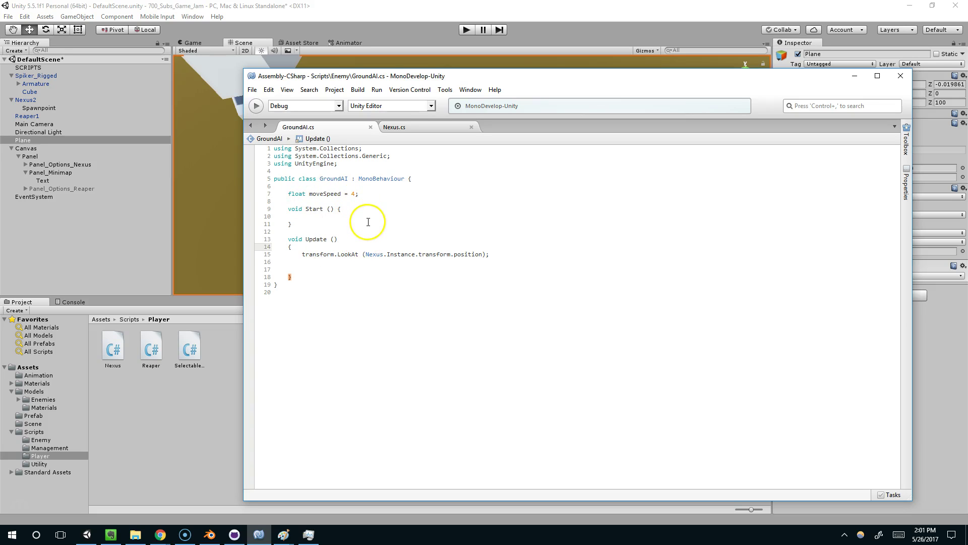
{"action": "left_click", "coordinate": [482, 255]}
{"action": "left_click_drag", "start_coordinate": [482, 255], "coordinate": [368, 255]}
{"action": "key", "text": "ctrl+c"}
{"action": "left_click", "coordinate": [363, 215]}
{"action": "left_click", "coordinate": [363, 237]}
{"action": "left_click", "coordinate": [364, 245]}
{"action": "key", "text": "Return"}
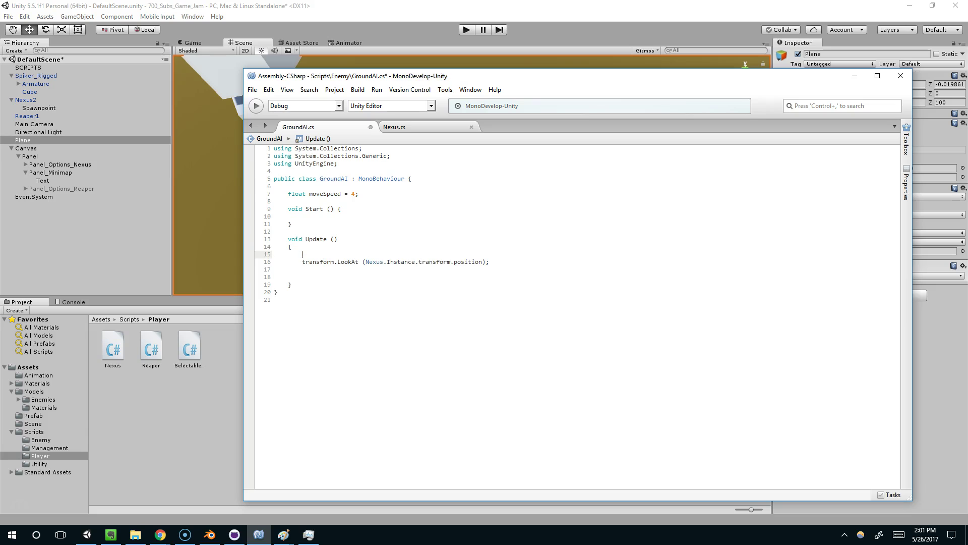
{"action": "type", "text": "float distance = Vector3.Distance (tr"}
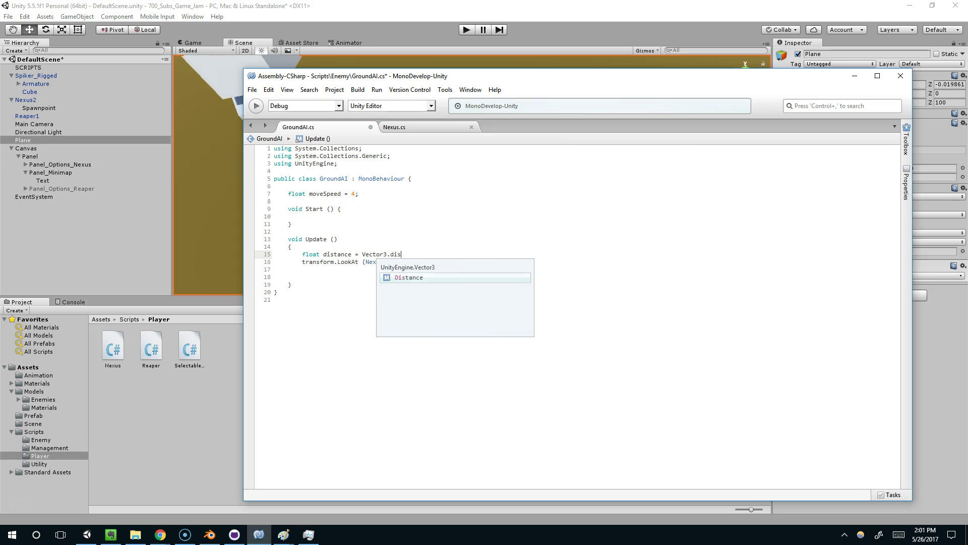
{"action": "type", "text": "ansform.position, "}
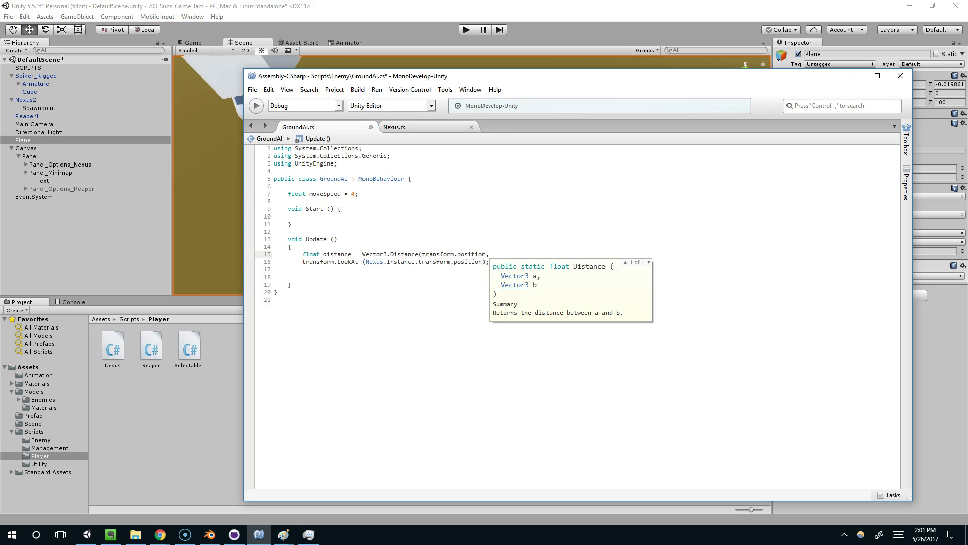
{"action": "type", "text": "Nexus."}
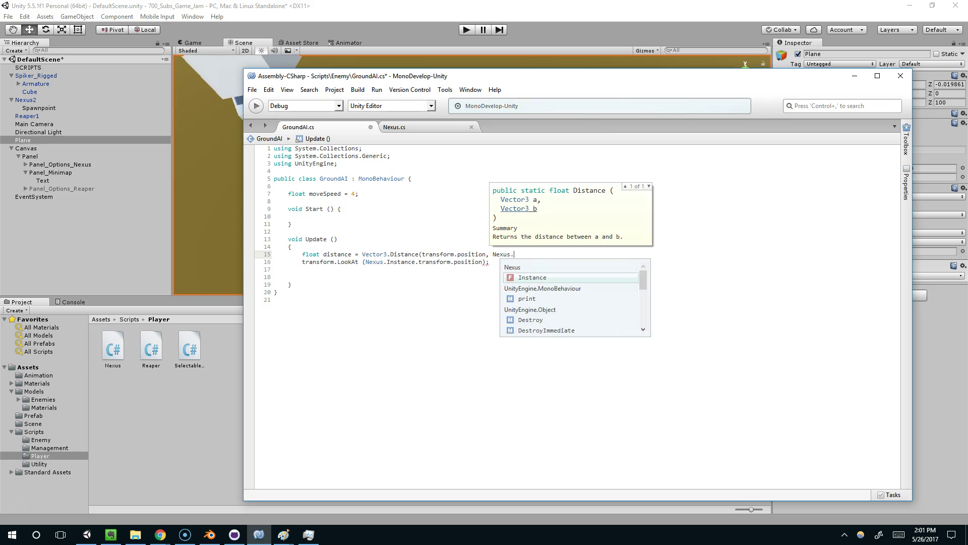
{"action": "type", "text": "Instance.transform."}
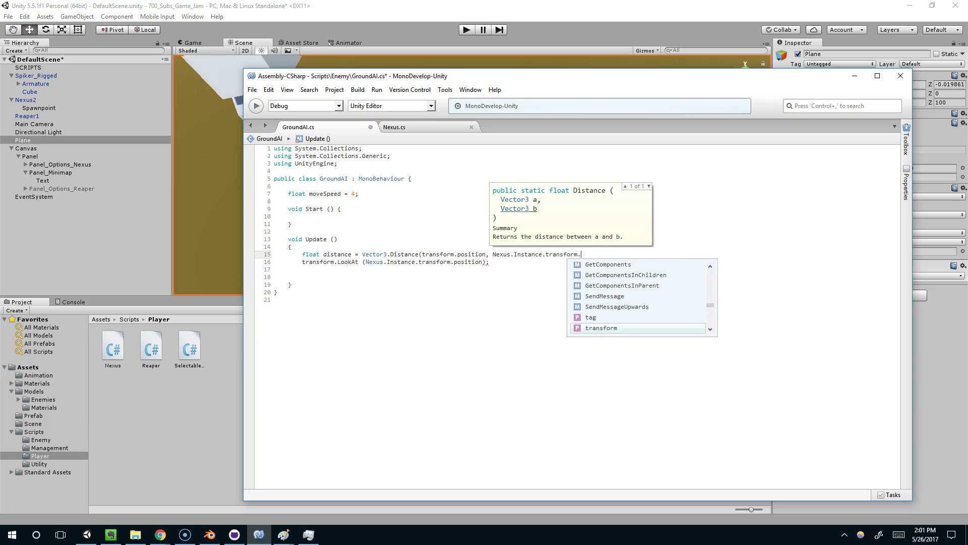
{"action": "type", "text": "position);"}
{"action": "key", "text": "Return"}
{"action": "key", "text": "ctrl+v"}
{"action": "key", "text": "ctrl+z"}
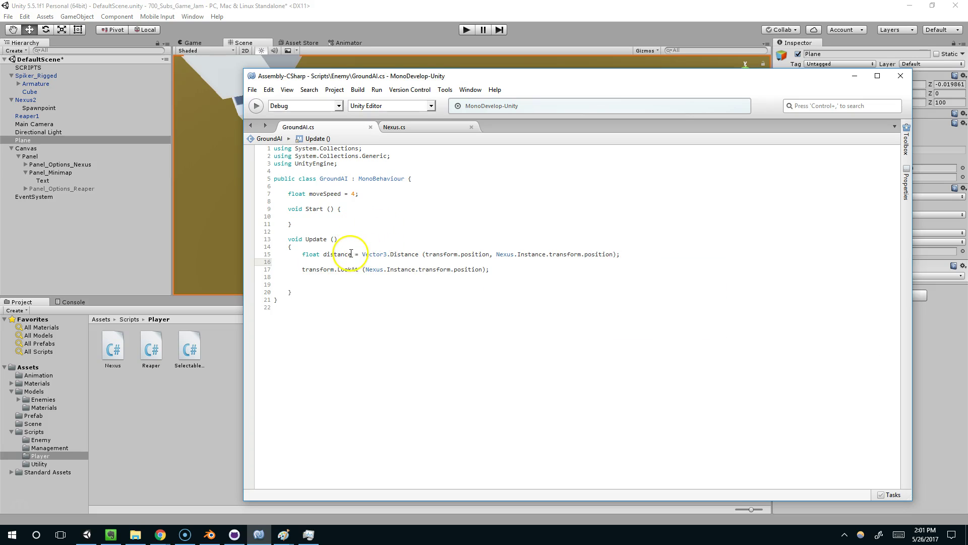
Declare "float stoppingDistance = 2;" directly below the moveSpeed field, followed by a blank line
{"action": "key", "text": "Return"}
{"action": "left_click", "coordinate": [372, 200]}
{"action": "type", "text": "float stoppingDistance = 2;"}
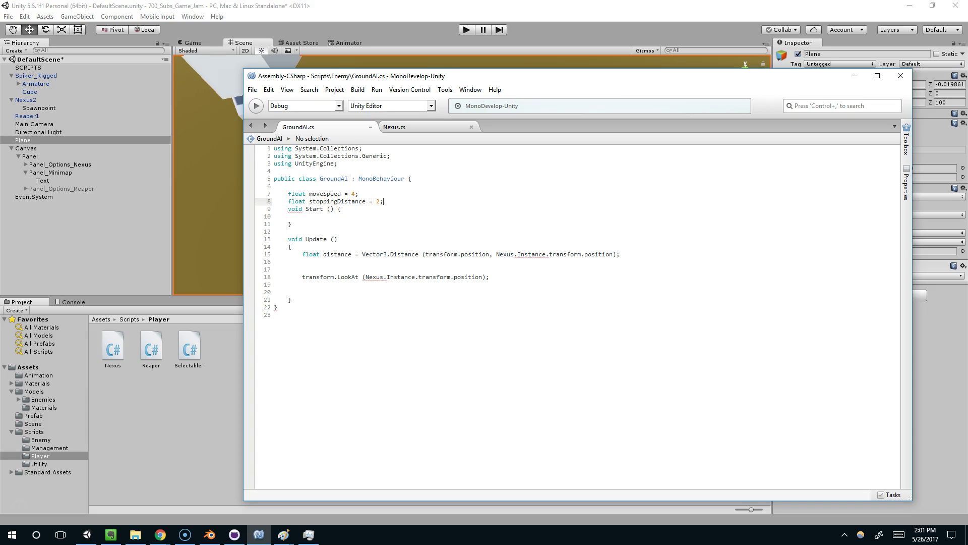
{"action": "left_click", "coordinate": [378, 194]}
{"action": "key", "text": "Return"}
Add an empty "if (distance < stoppingDistance)" block between the distance line and the LookAt call in Update()
{"action": "double_click", "coordinate": [334, 203]}
{"action": "left_click", "coordinate": [353, 280]}
{"action": "left_click", "coordinate": [360, 270]}
{"action": "key", "text": "Return"}
{"action": "type", "text": "if(stoppingDistance"}
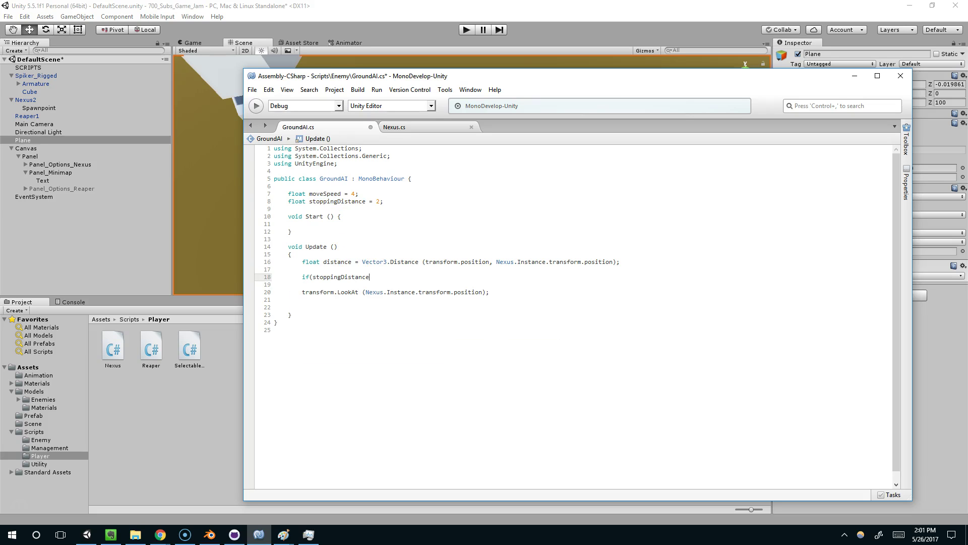
{"action": "type", "text": "distance < stoppingDistance)"}
{"action": "key", "text": "Return"}
{"action": "type", "text": "{"}
{"action": "key", "text": "Return"}
{"action": "key", "text": "Return"}
{"action": "type", "text": "}"}
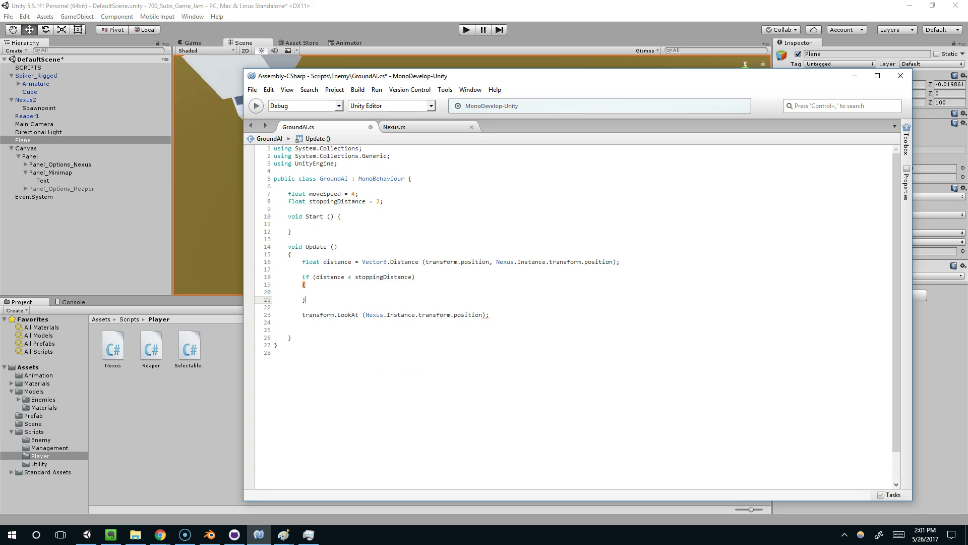
Add an empty else block with its own braces after the distance check in Update()
{"action": "key", "text": "Return"}
{"action": "type", "text": "else"}
{"action": "key", "text": "Return"}
{"action": "type", "text": "}"}
{"action": "key", "text": "Return"}
{"action": "key", "text": "BackSpace"}
{"action": "key", "text": "BackSpace"}
{"action": "key", "text": "BackSpace"}
{"action": "key", "text": "BackSpace"}
{"action": "key", "text": "BackSpace"}
{"action": "key", "text": "BackSpace"}
{"action": "key", "text": "BackSpace"}
{"action": "type", "text": "{"}
{"action": "key", "text": "Return"}
{"action": "key", "text": "Return"}
{"action": "type", "text": "}"}
Create an empty "void Move()" method below Update() and insert a Move() call in the else block
{"action": "left_click", "coordinate": [294, 359]}
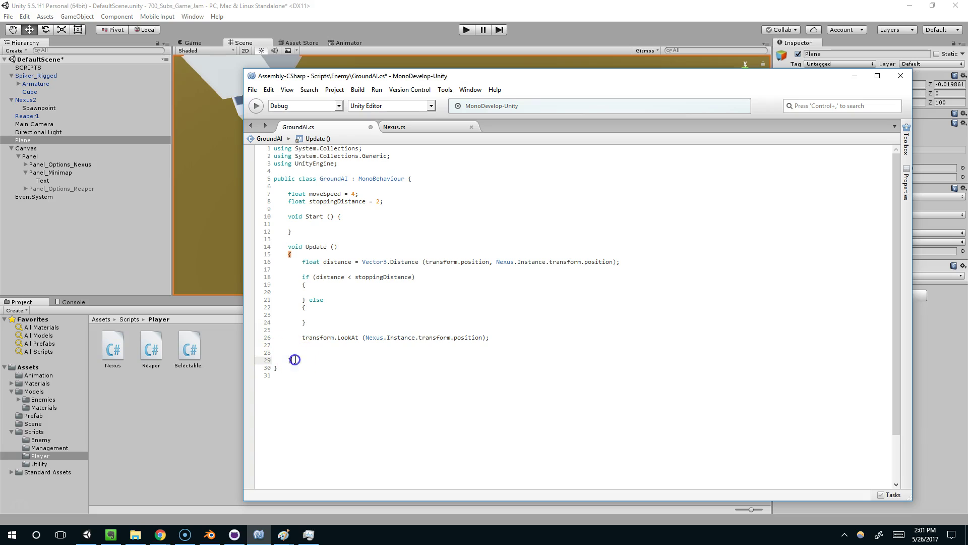
{"action": "key", "text": "Return"}
{"action": "key", "text": "Return"}
{"action": "type", "text": "void Move("}
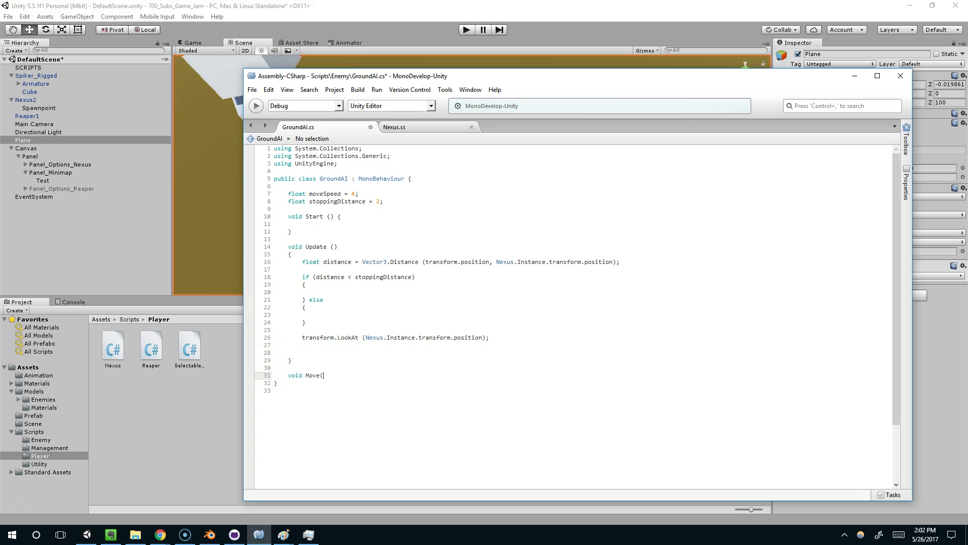
{"action": "double_click", "coordinate": [312, 376]}
{"action": "key", "text": "ctrl+c"}
{"action": "left_click", "coordinate": [320, 314]}
{"action": "key", "text": "ctrl+v"}
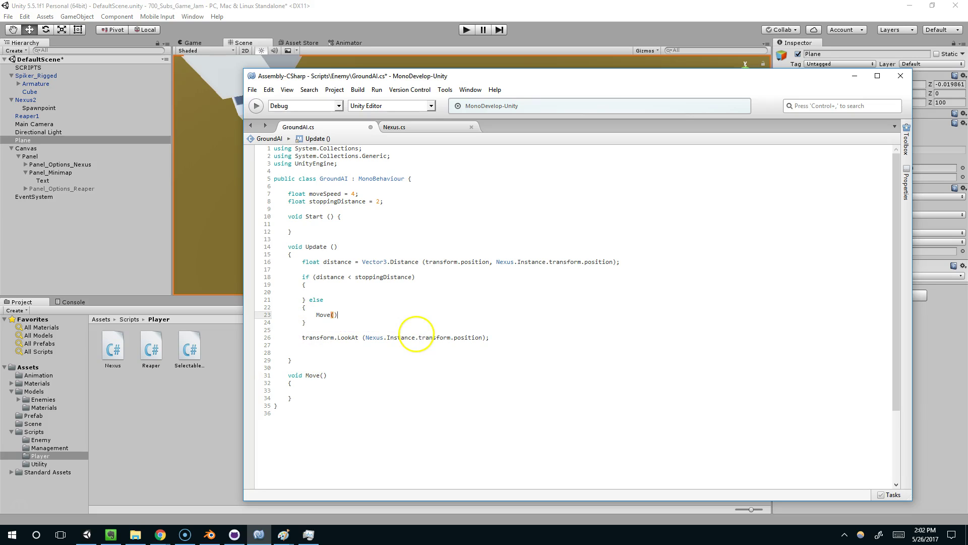
Save the script and begin the body of Move() with "transform.position = Vector3.MoveTowards(transform.position,"
{"action": "key", "text": "ctrl+s"}
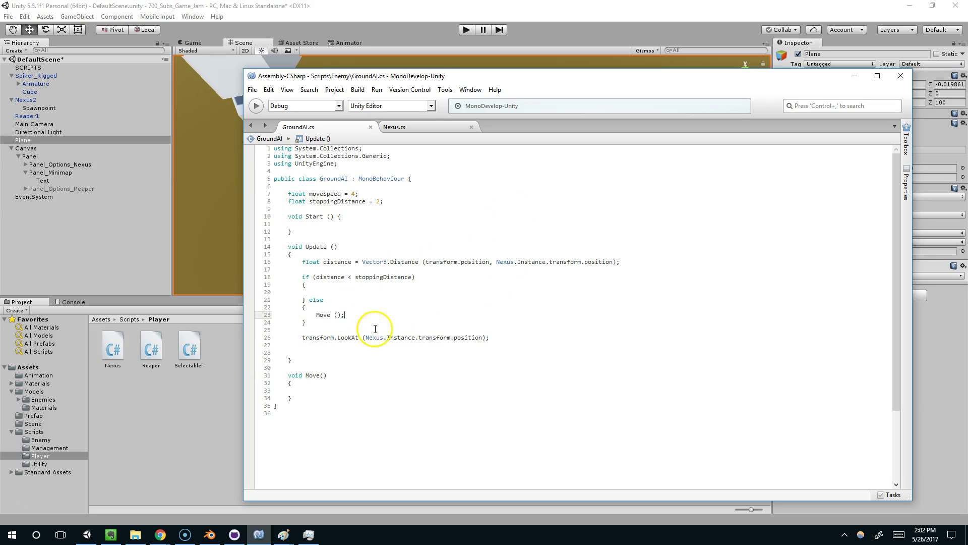
{"action": "left_click", "coordinate": [340, 389]}
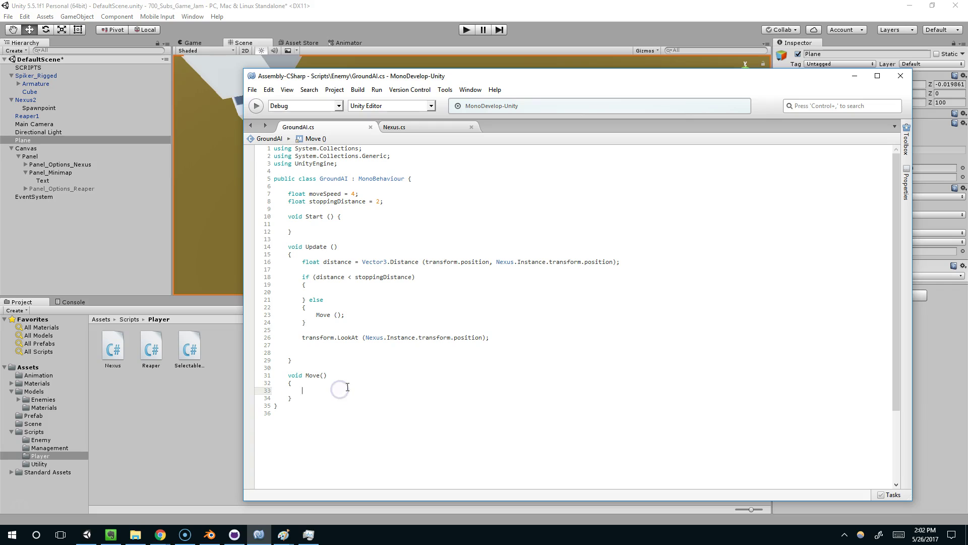
{"action": "type", "text": "transform"}
{"action": "key", "text": "Escape"}
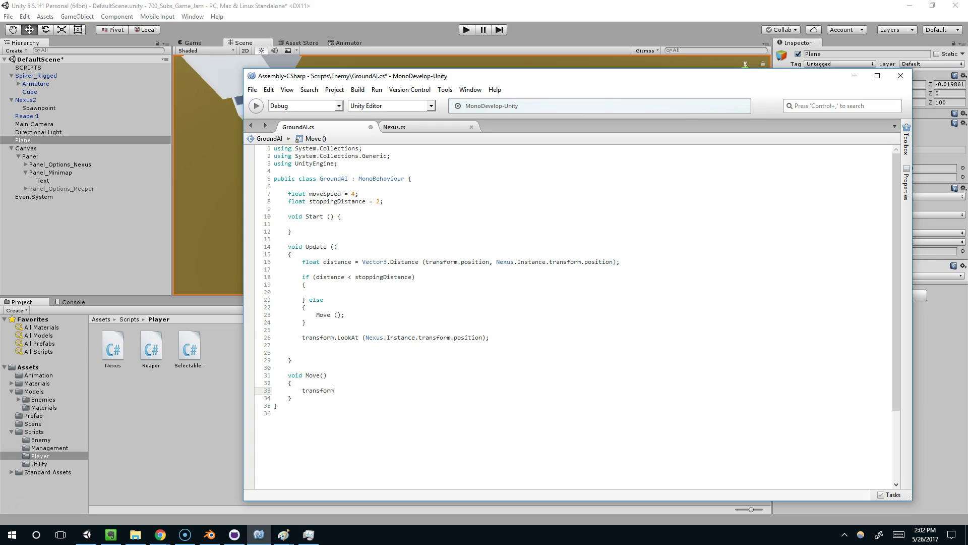
{"action": "type", "text": "v3"}
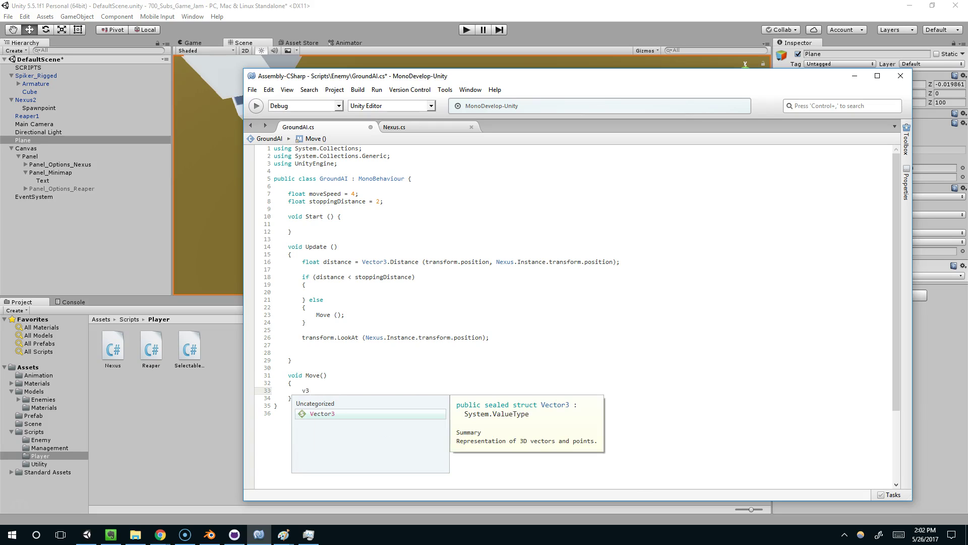
{"action": "key", "text": "BackSpace"}
{"action": "key", "text": "BackSpace"}
{"action": "type", "text": "tra"}
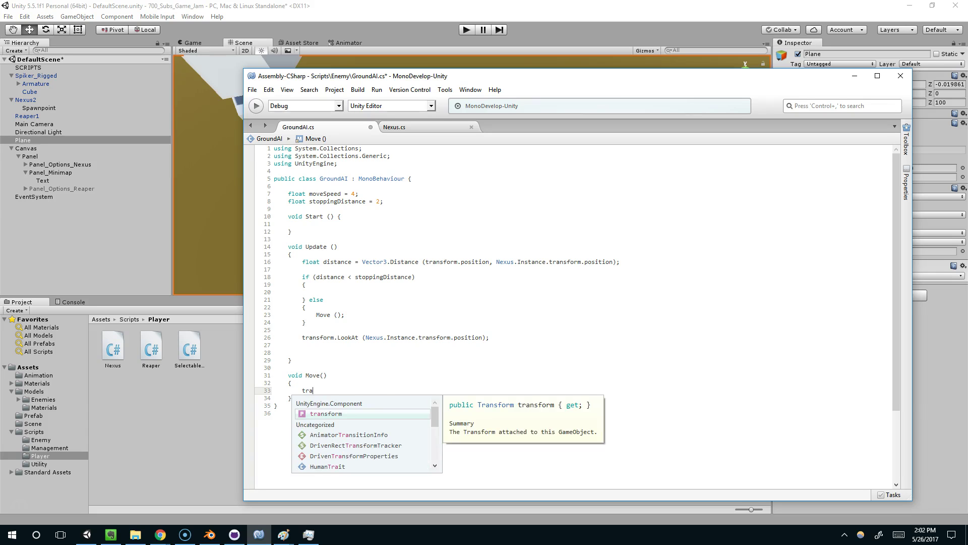
{"action": "type", "text": "nsform.position = "}
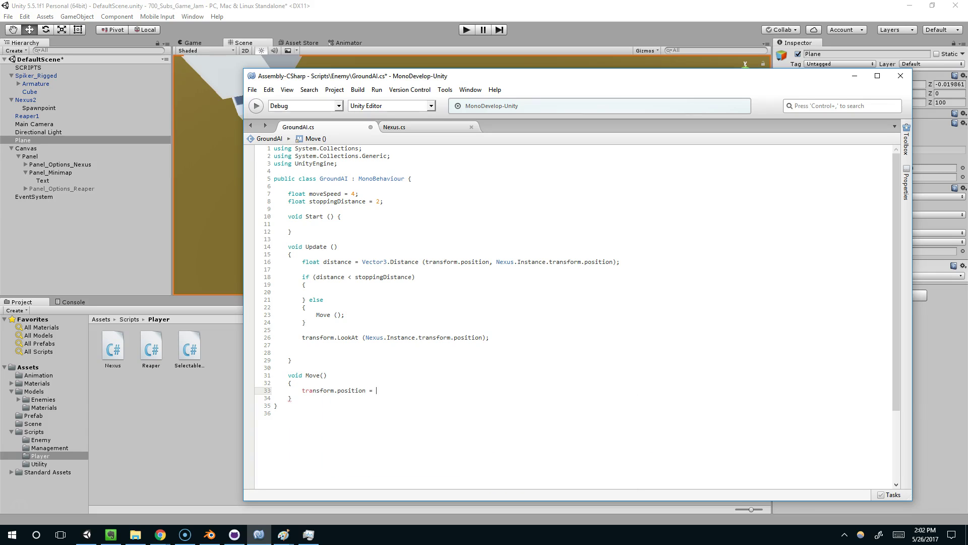
{"action": "type", "text": "Vector3.mov"}
{"action": "type", "text": "t"}
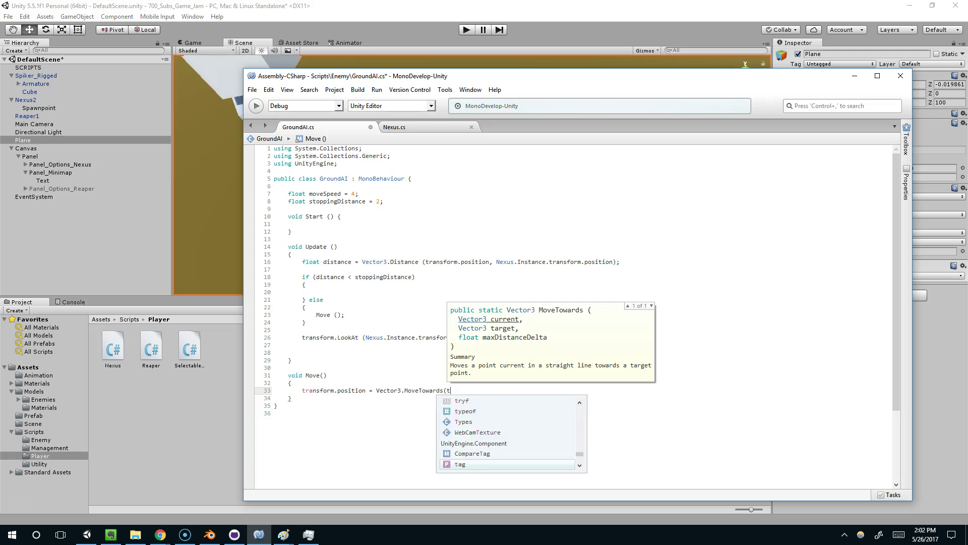
{"action": "type", "text": "ransform.position, tra"}
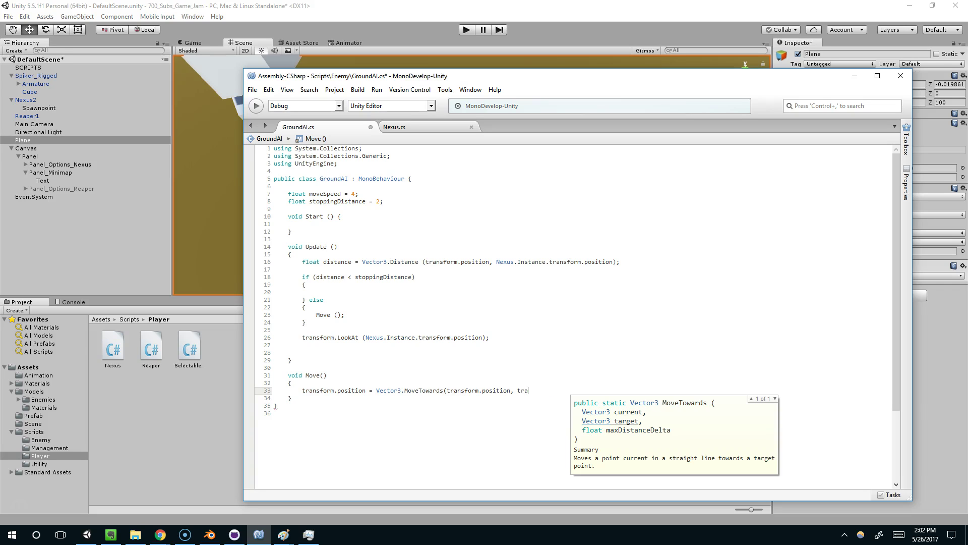
Enter Nexus.Instance.transform.position as the target argument of the MoveTowards call
{"action": "type", "text": "nsform.root,Nexus.is."}
{"action": "key", "text": "BackSpace"}
{"action": "key", "text": "BackSpace"}
{"action": "key", "text": "BackSpace"}
{"action": "key", "text": "BackSpace"}
{"action": "type", "text": "Instance."}
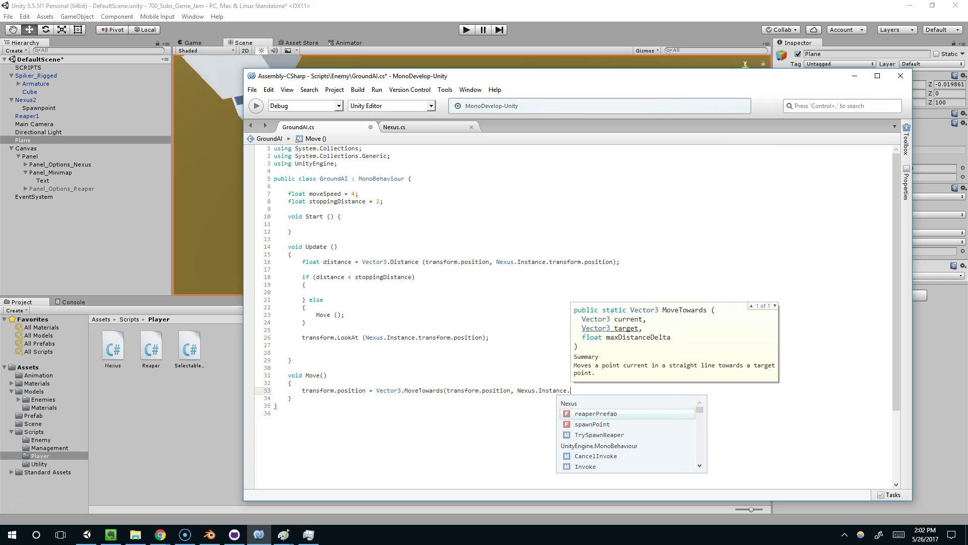
{"action": "type", "text": "transform.position);"}
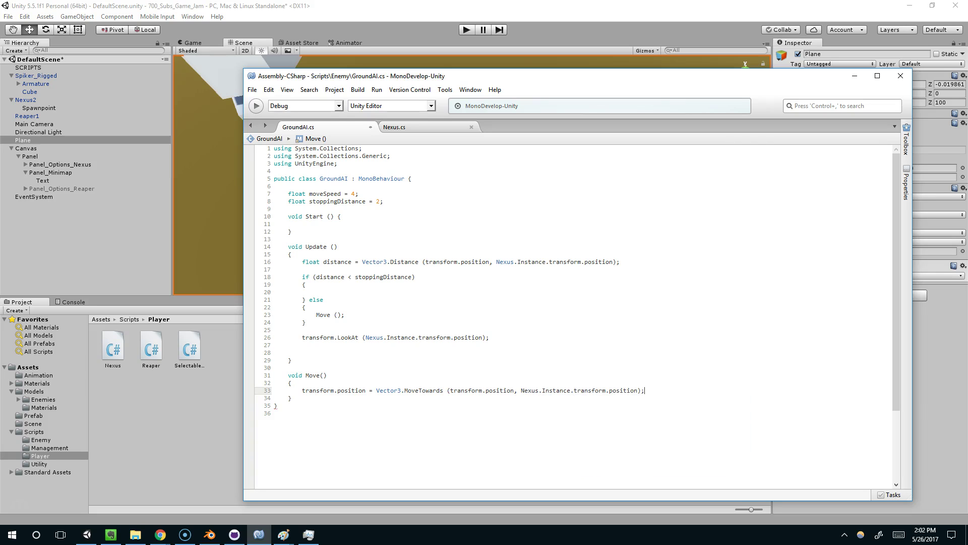
Add "moveSpeed * Time.deltaTime" as the third MoveTowards argument and close the statement
{"action": "key", "text": "BackSpace"}
{"action": "key", "text": "BackSpace"}
{"action": "type", "text": ","}
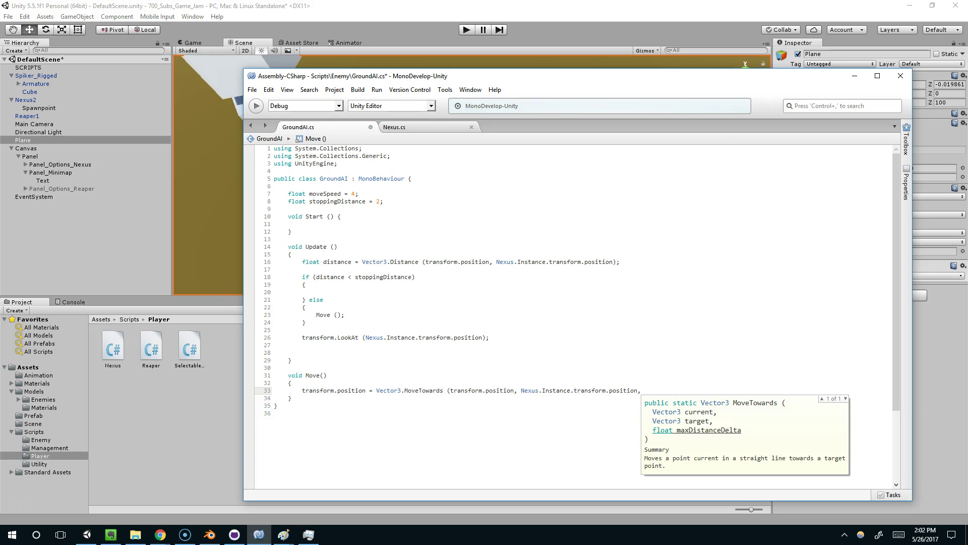
{"action": "left_click", "coordinate": [323, 193]}
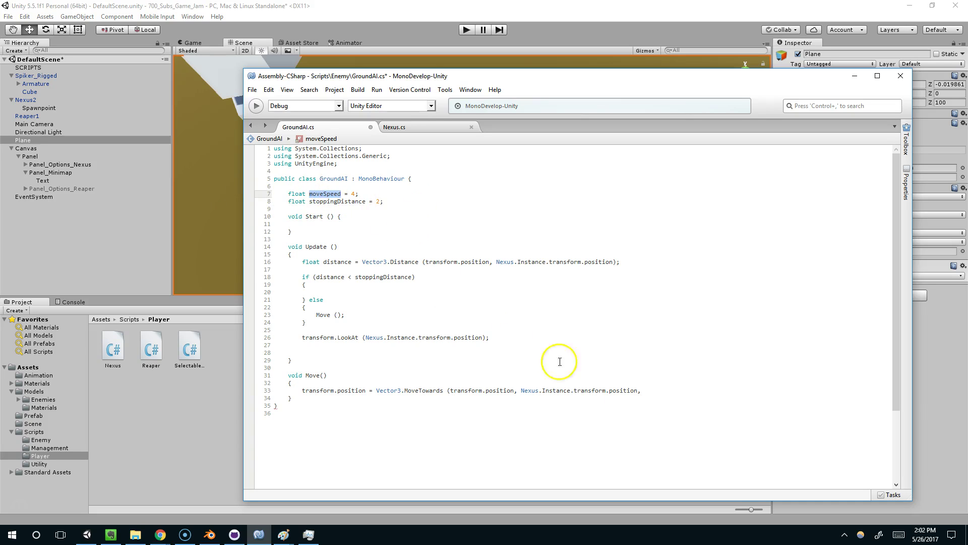
{"action": "left_click", "coordinate": [685, 390]}
{"action": "key", "text": "ctrl+v"}
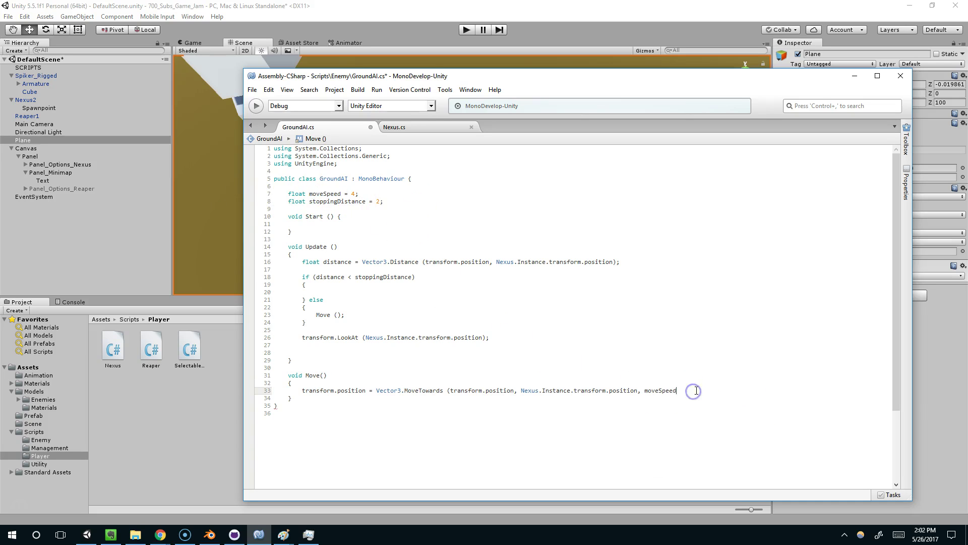
{"action": "type", "text": "* Time.sd"}
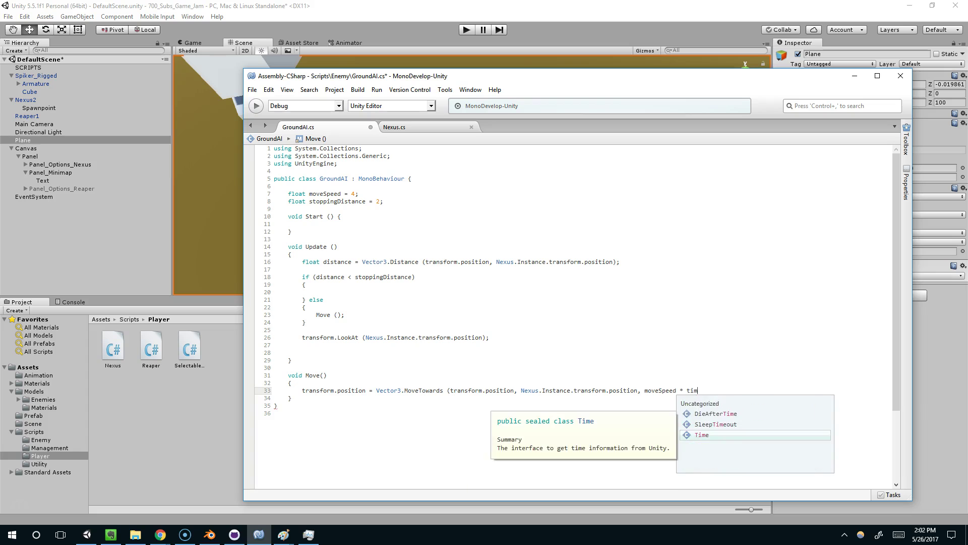
{"action": "key", "text": "BackSpace"}
{"action": "key", "text": "BackSpace"}
{"action": "type", "text": "deltaTime);"}
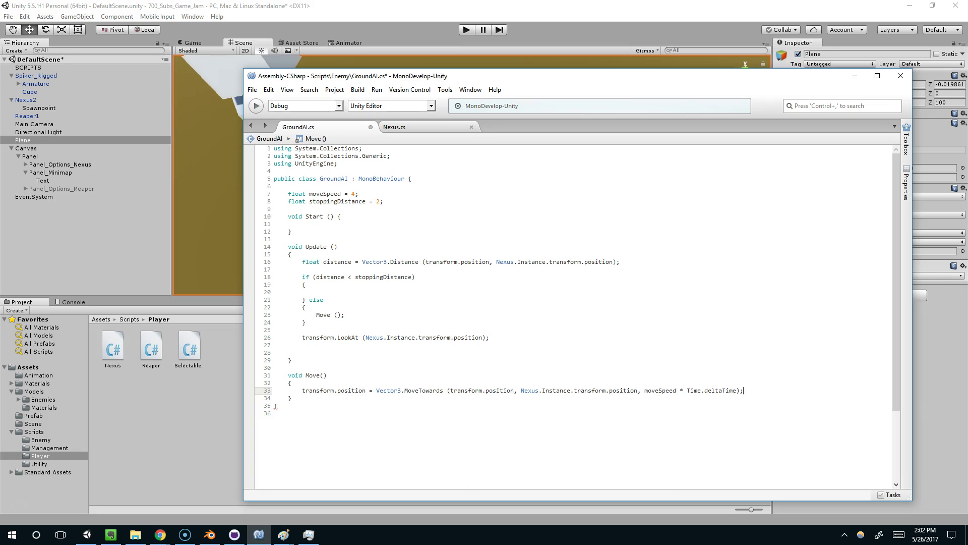
Return to Unity, play the scene to watch the Spiker approach the Nexus, and stop it
{"action": "left_click", "coordinate": [518, 10]}
{"action": "left_click", "coordinate": [466, 30]}
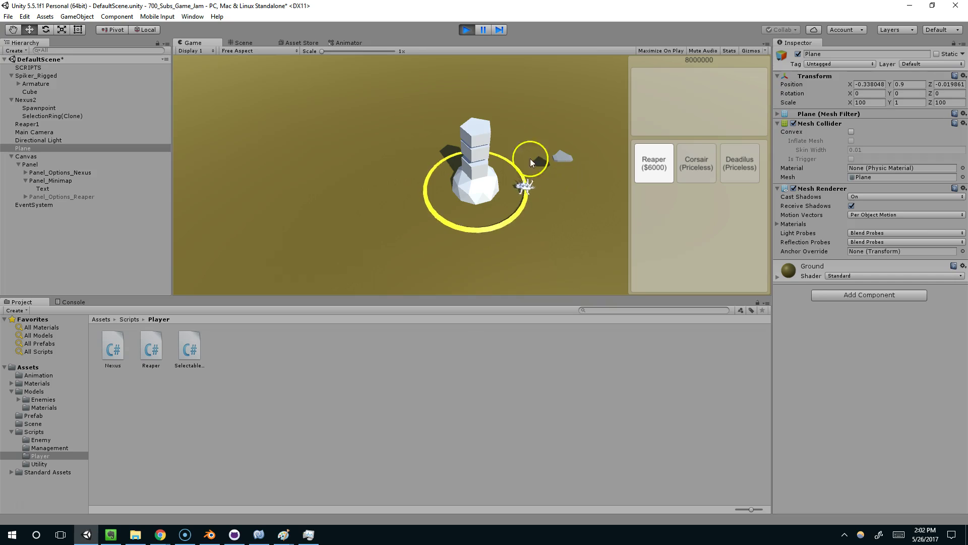
{"action": "left_click", "coordinate": [465, 30]}
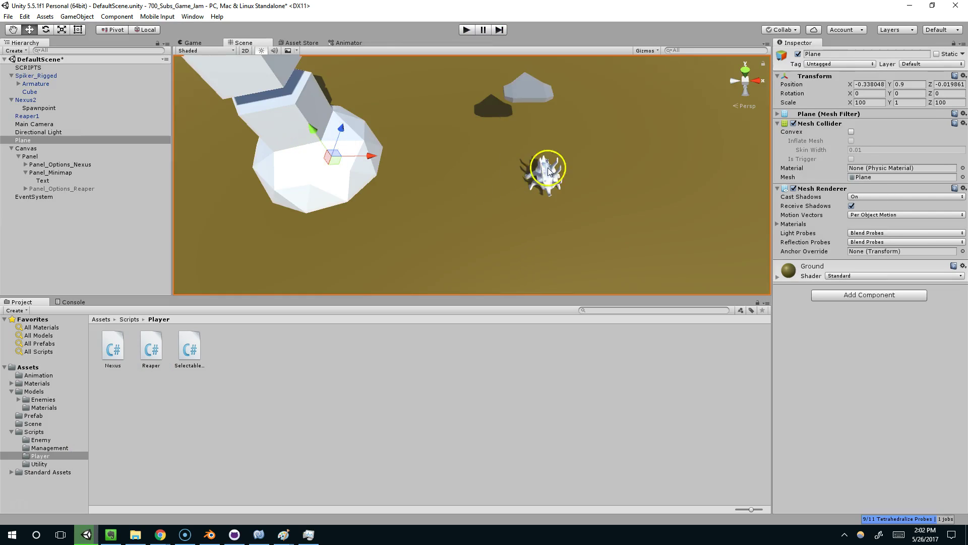
Select the Spiker, locate its GroundAI script, and make the moveSpeed and stoppingDistance fields public in MonoDevelop
{"action": "left_click", "coordinate": [549, 171]}
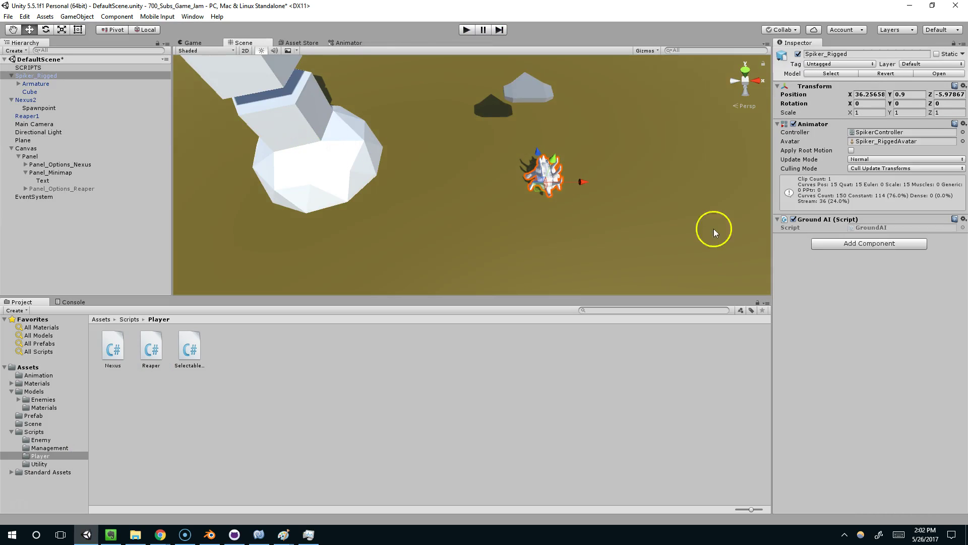
{"action": "left_click", "coordinate": [880, 228]}
{"action": "left_click", "coordinate": [259, 535]}
{"action": "left_click", "coordinate": [291, 201]}
{"action": "key", "text": "Up"}
{"action": "type", "text": "pb"}
{"action": "key", "text": "Down"}
{"action": "type", "text": "public"}
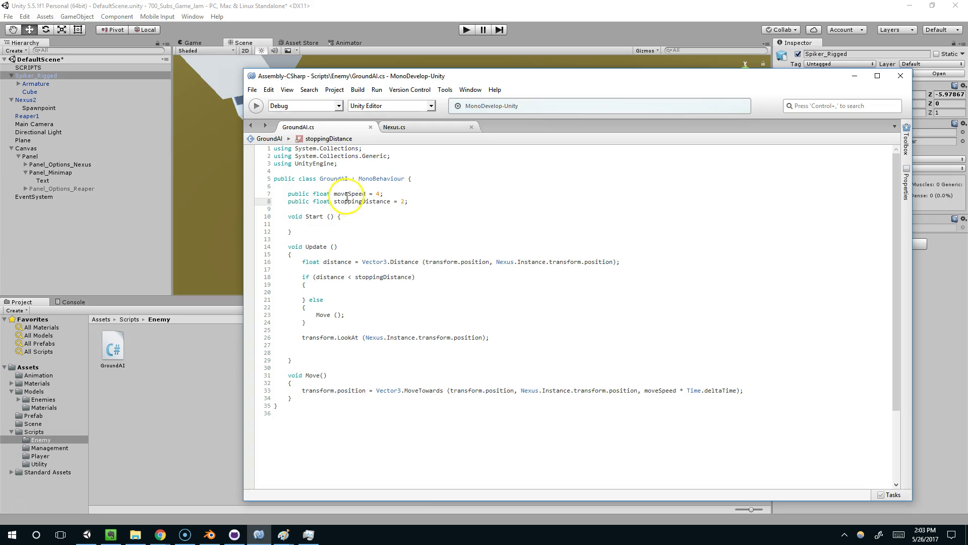
Return to Unity, set the Spiker's Ground AI Stopping Distance to 12 and start play mode
{"action": "left_click", "coordinate": [417, 36]}
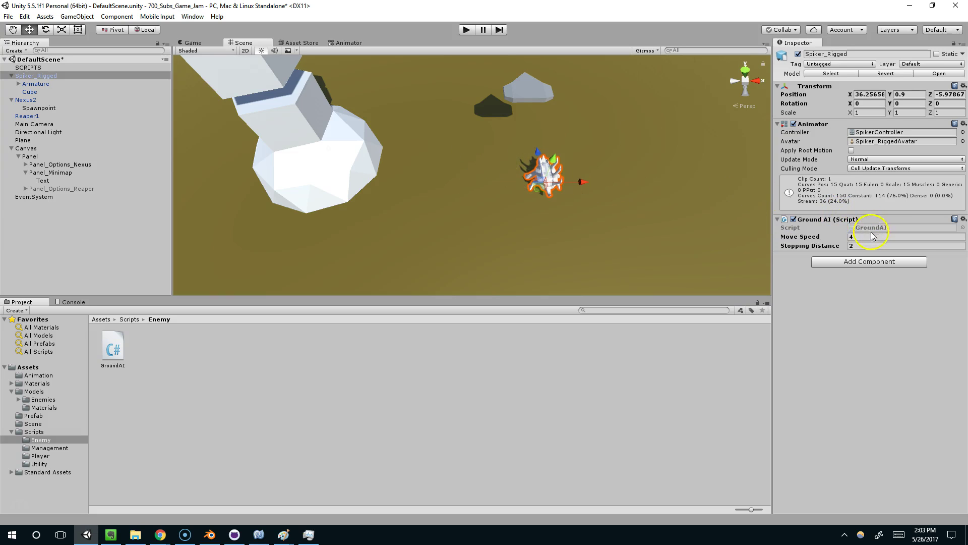
{"action": "left_click", "coordinate": [862, 245]}
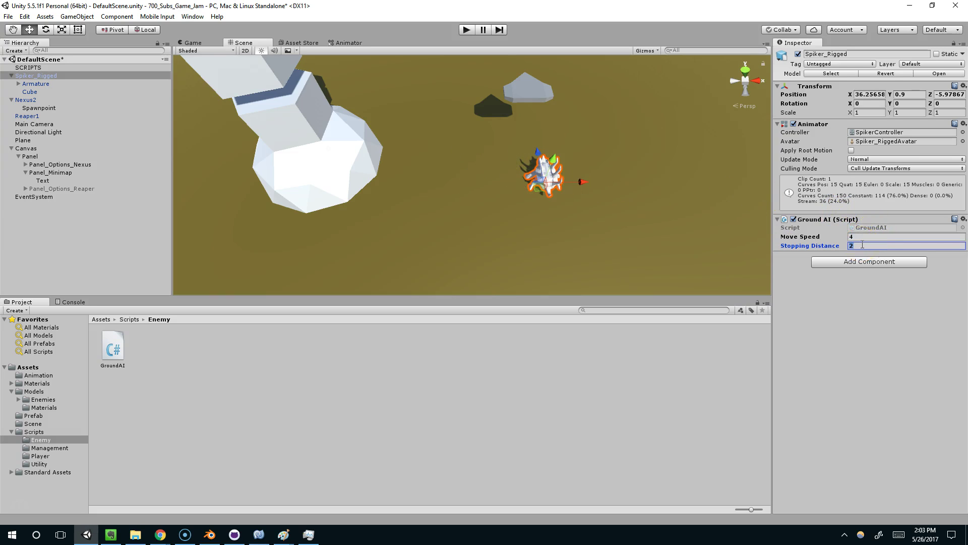
{"action": "type", "text": "12"}
{"action": "left_click", "coordinate": [466, 29]}
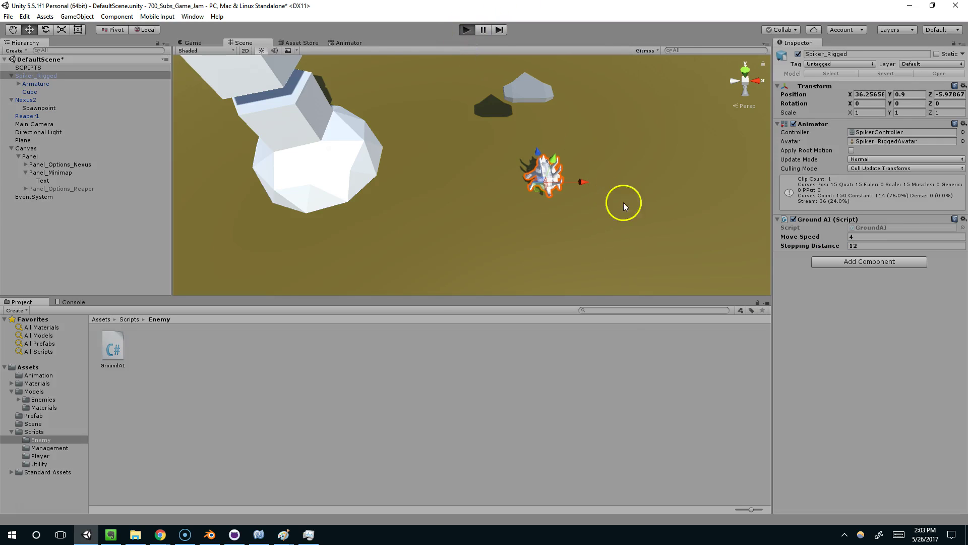
Try a Move Speed of 8 on the Spiker during play mode and stop the game
{"action": "left_click", "coordinate": [860, 236]}
{"action": "type", "text": "8"}
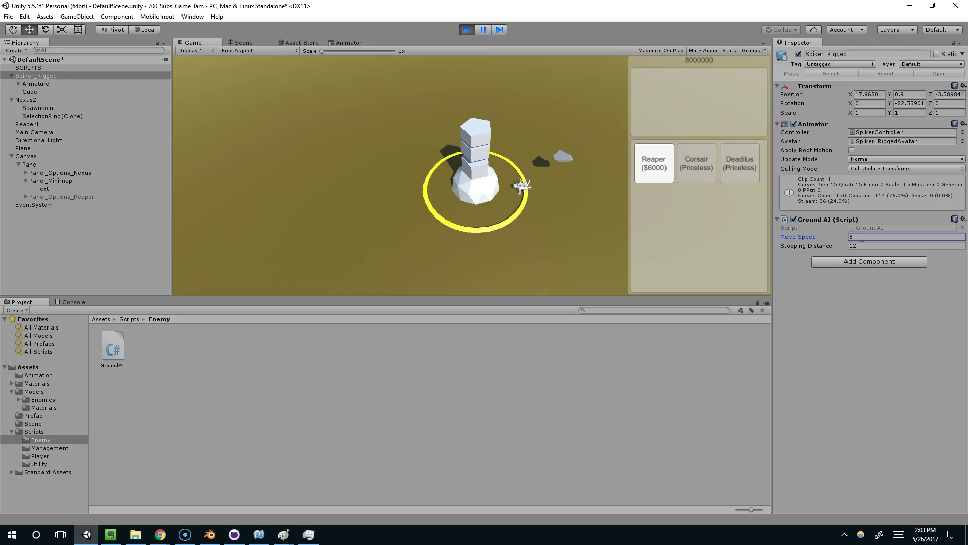
{"action": "left_click", "coordinate": [474, 31]}
Set the Spiker's Stopping Distance to 18 and Move Speed to 10, and test them in play mode
{"action": "left_click", "coordinate": [785, 233]}
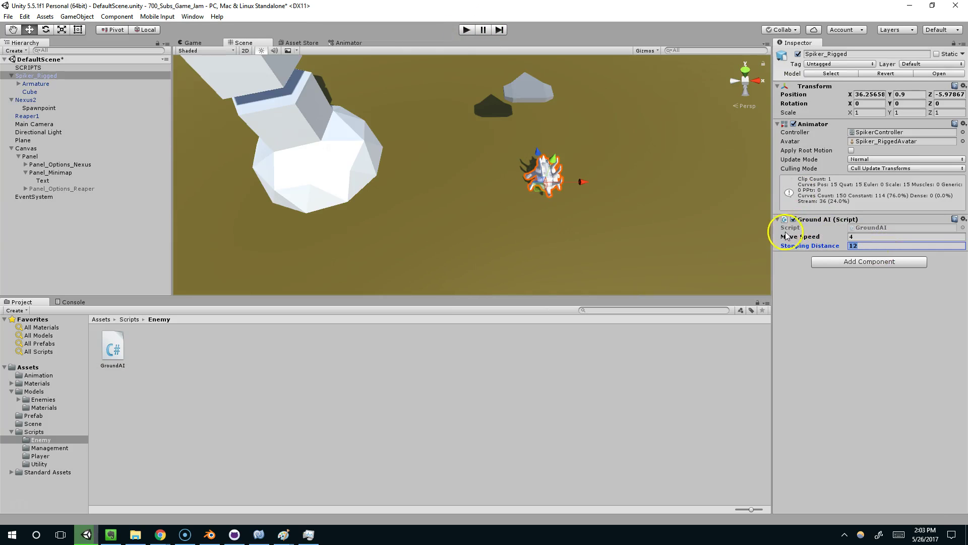
{"action": "type", "text": "18"}
{"action": "key", "text": "shift+Tab"}
{"action": "type", "text": "1"}
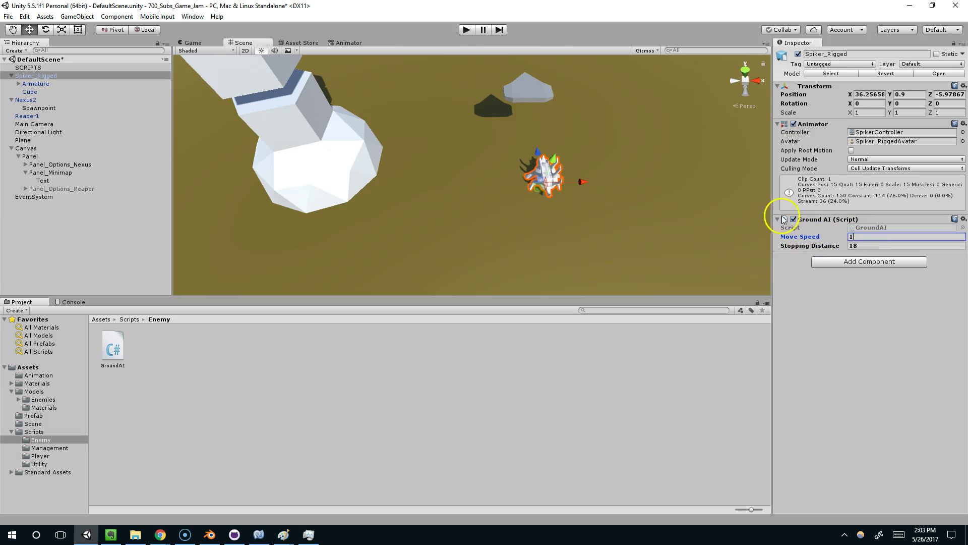
{"action": "type", "text": "0"}
{"action": "left_click", "coordinate": [466, 29]}
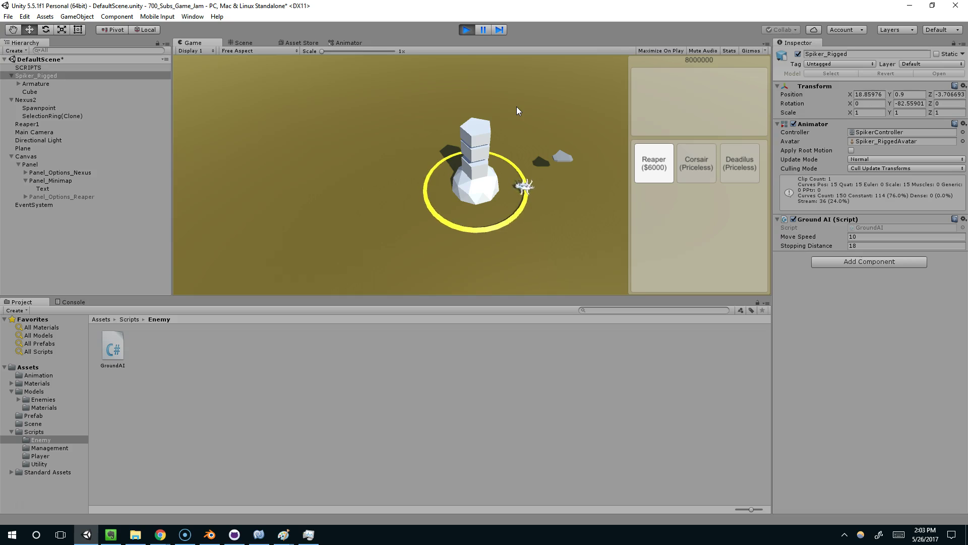
{"action": "left_click", "coordinate": [467, 31]}
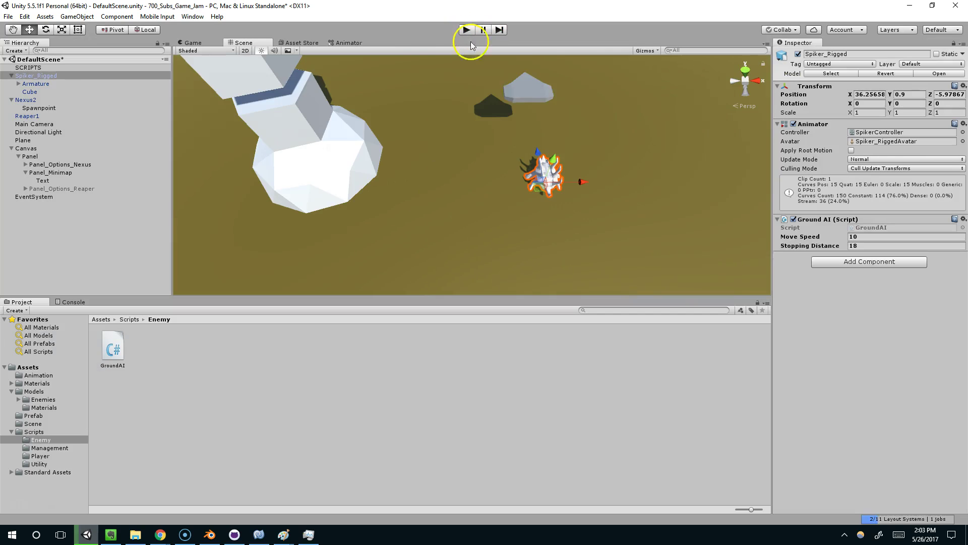
Set the Spiker's Stopping Distance to 15 and test it in play mode
{"action": "left_click", "coordinate": [861, 247]}
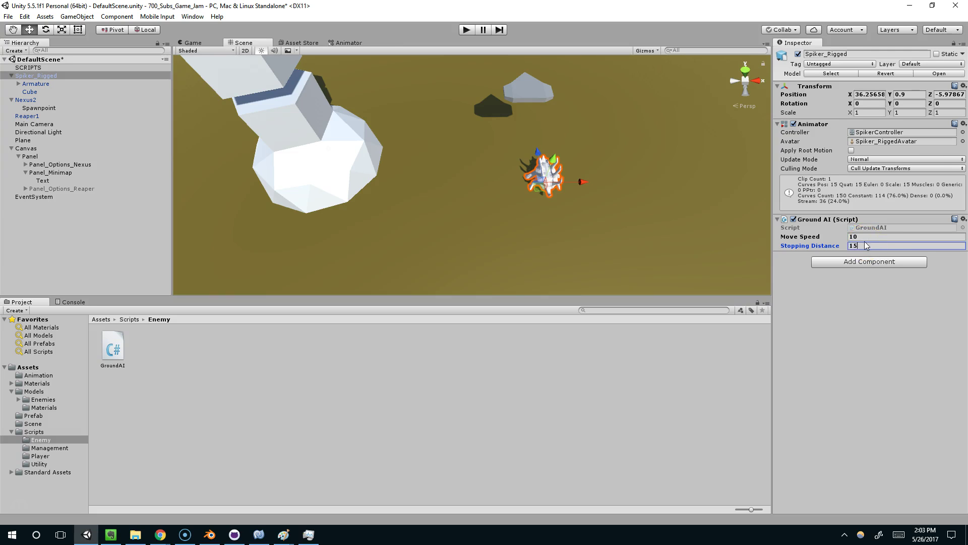
{"action": "left_click", "coordinate": [464, 30]}
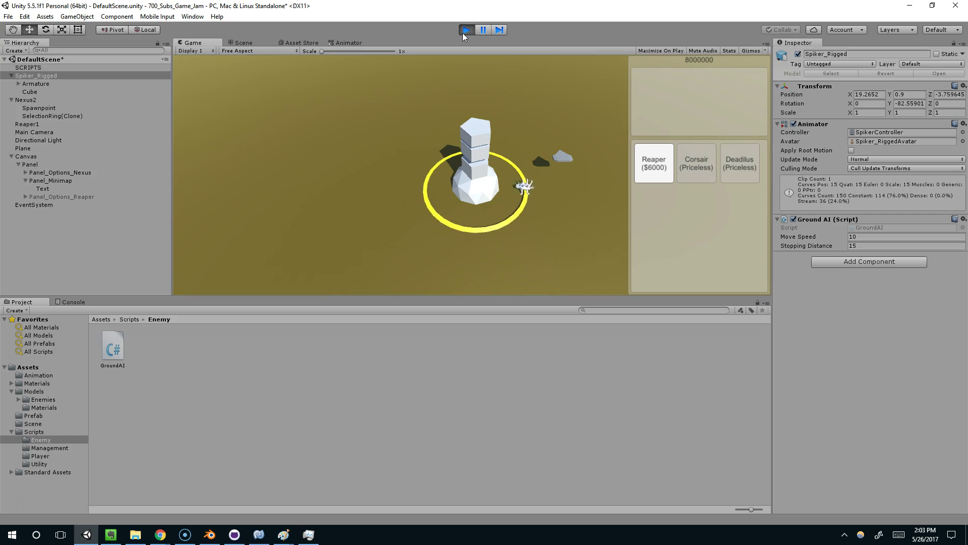
{"action": "left_click", "coordinate": [465, 31]}
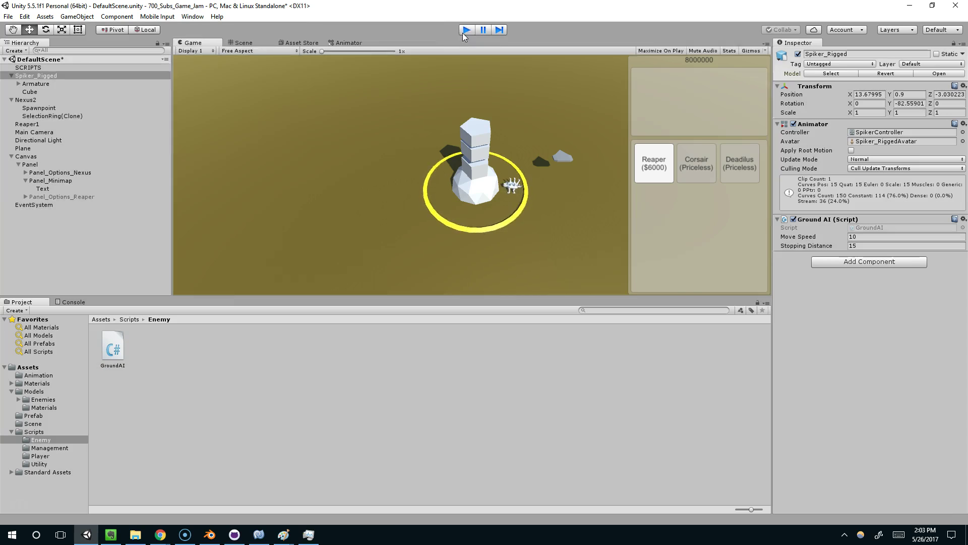
In MonoDevelop, declare "private Animator animator;" below the stoppingDistance field in GroundAI and save the script
{"action": "left_click", "coordinate": [260, 535]}
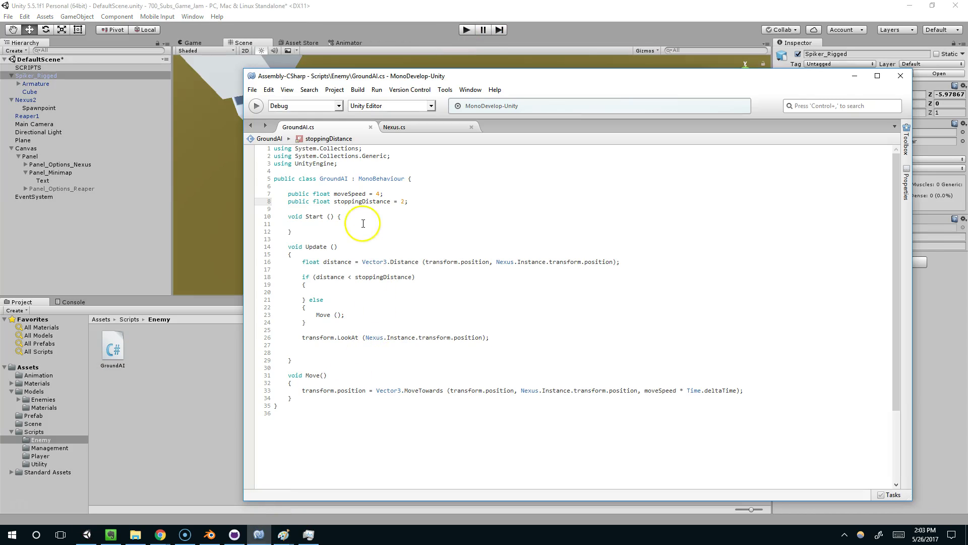
{"action": "left_click", "coordinate": [409, 202]}
{"action": "key", "text": "Down"}
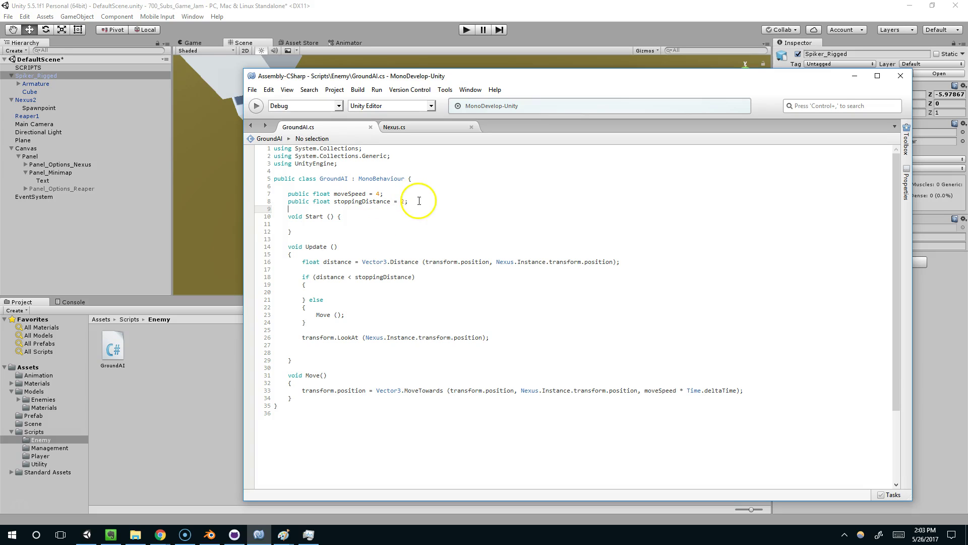
{"action": "type", "text": "private ANim"}
{"action": "type", "text": "a an"}
{"action": "type", "text": "imator;"}
{"action": "key", "text": "Return"}
{"action": "key", "text": "BackSpace"}
{"action": "type", "text": ";"}
{"action": "key", "text": "Return"}
{"action": "key", "text": "ctrl+s"}
Add "animator = GetComponent<Animator> ();" inside Start() and select the word animator in that line
{"action": "left_click", "coordinate": [367, 226]}
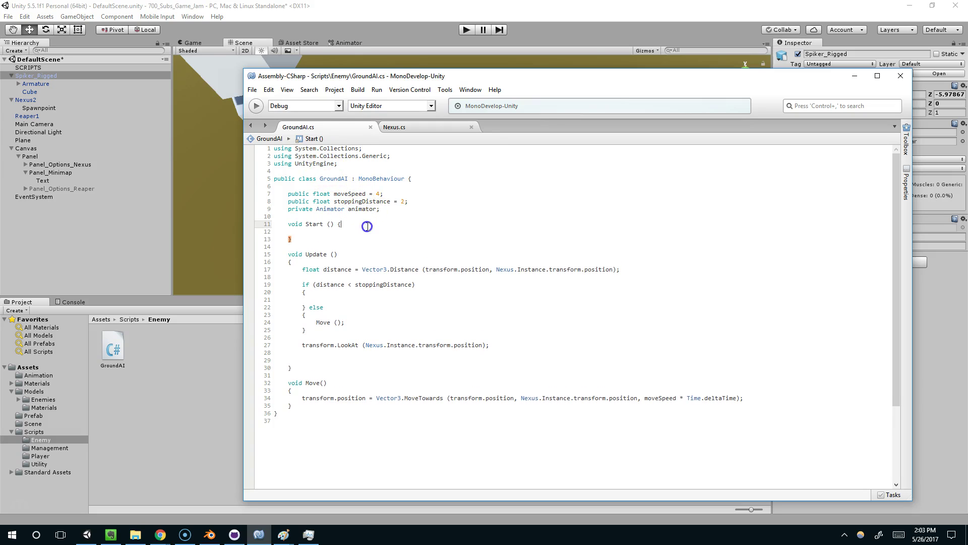
{"action": "left_click", "coordinate": [383, 233]}
{"action": "type", "text": "AndroidActivityIndicatorStyle ="}
{"action": "key", "text": "ctrl+z"}
{"action": "key", "text": "ctrl+z"}
{"action": "key", "text": "ctrl+z"}
{"action": "type", "text": "animator = GetComponent<Animator> ();"}
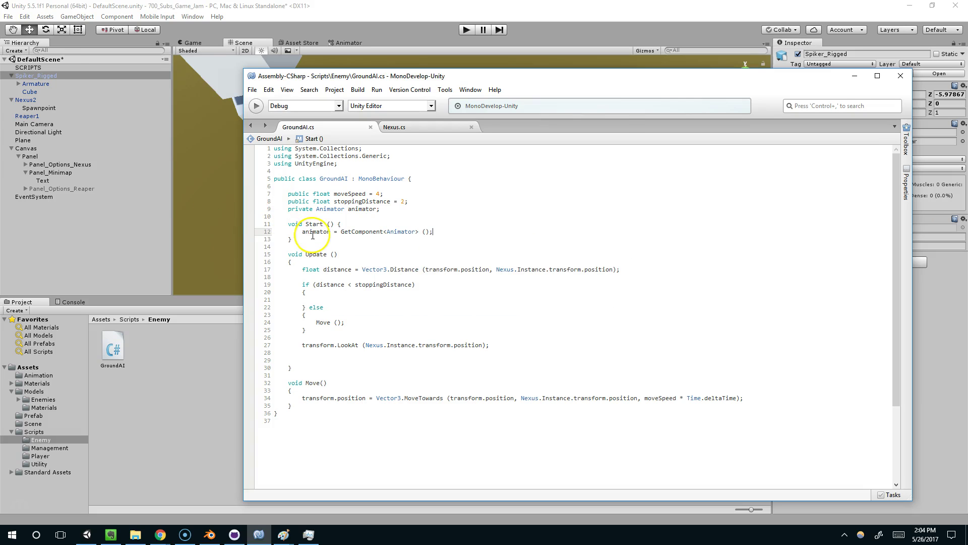
{"action": "double_click", "coordinate": [313, 232]}
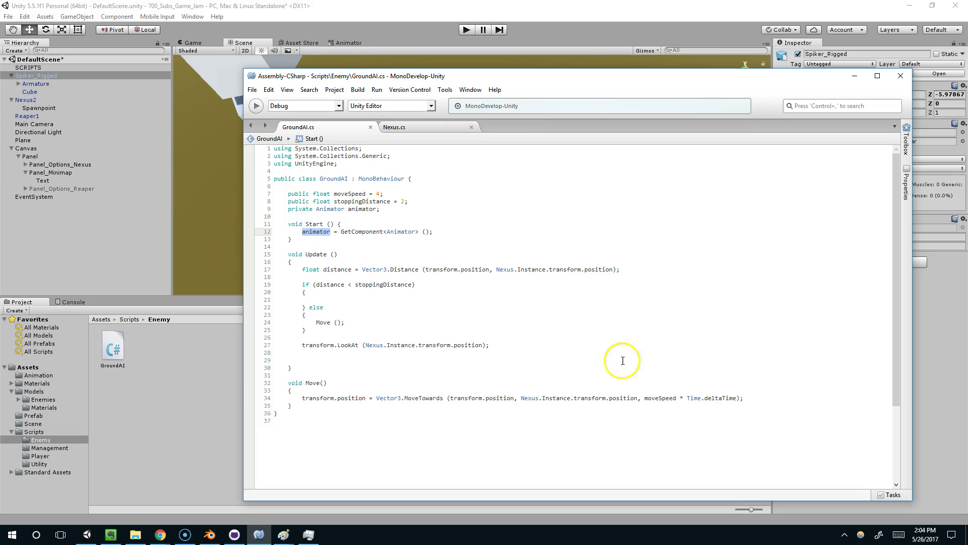
Add the comment "// animator.attack" in the if block and an animator comment for movement above Move () in the else block
{"action": "left_click", "coordinate": [428, 303]}
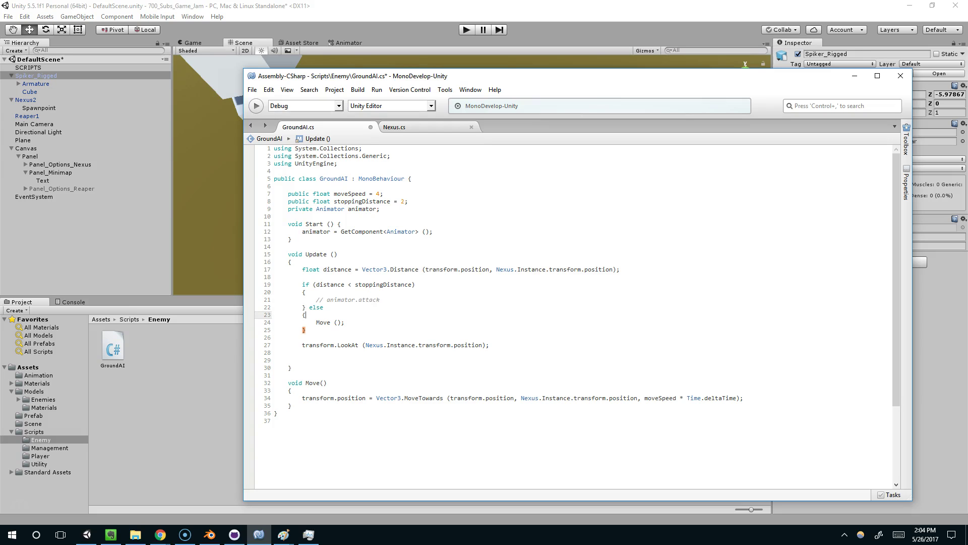
{"action": "key", "text": "Return"}
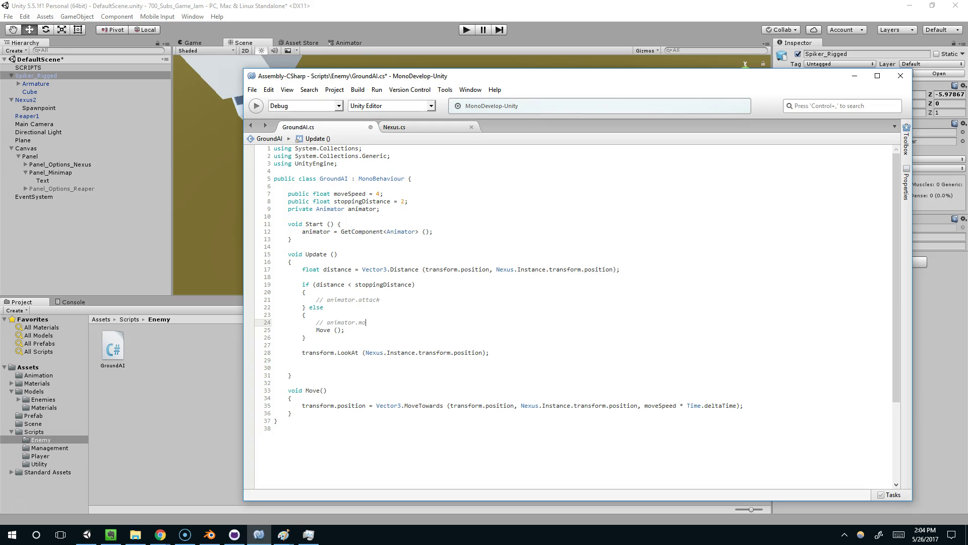
Switch to Unity, set the ArmatureAction state's speed to 3 in SpikerController, and test it in play mode
{"action": "key", "text": "alt+Tab"}
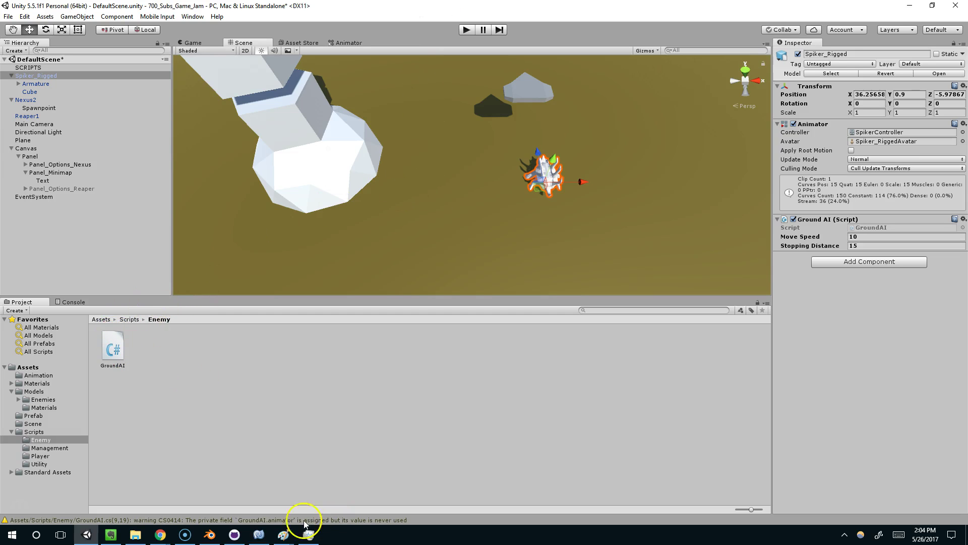
{"action": "left_click", "coordinate": [874, 230]}
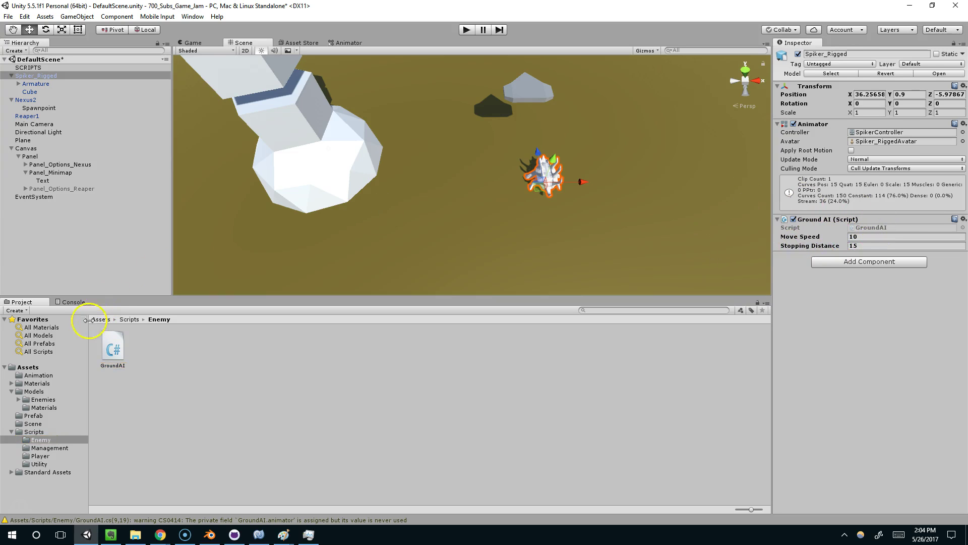
{"action": "double_click", "coordinate": [859, 132]}
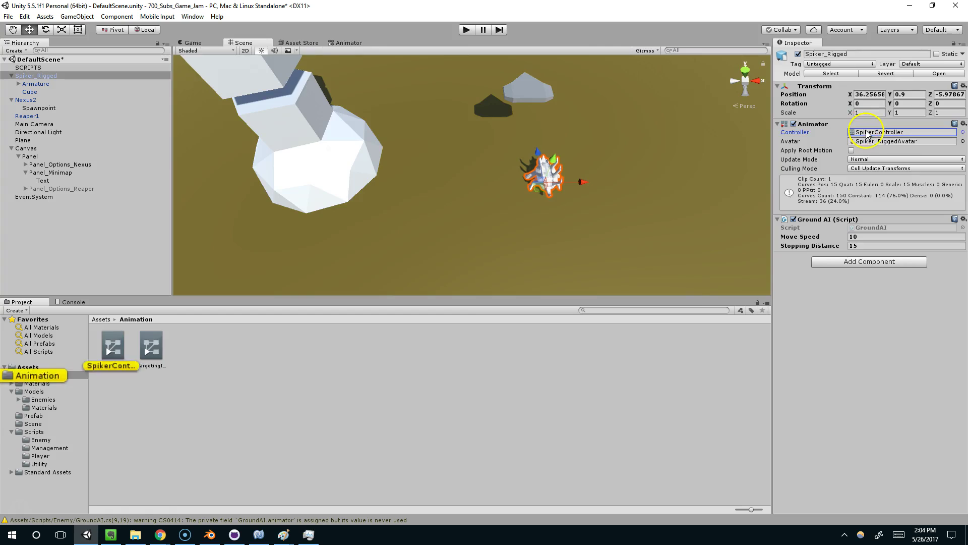
{"action": "left_click", "coordinate": [515, 252]}
{"action": "left_click", "coordinate": [877, 84]}
{"action": "type", "text": "3"}
{"action": "left_click", "coordinate": [467, 30]}
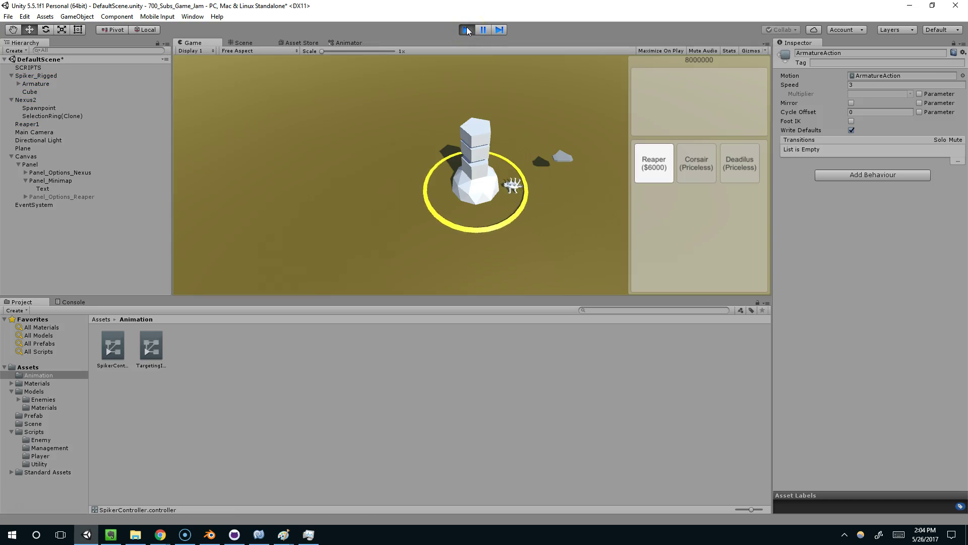
{"action": "left_click", "coordinate": [467, 29]}
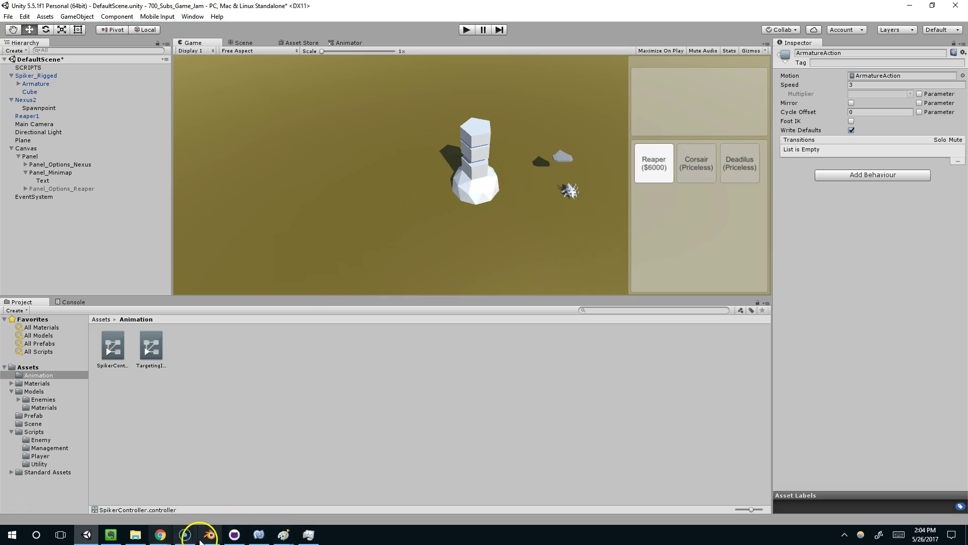
Switch to Blender and, at frame 10, rotate the tail's base bone (Bone.012) about -16.7° and insert a LocRotScale keyframe
{"action": "left_click", "coordinate": [209, 535]}
{"action": "middle_click_drag", "start_coordinate": [391, 285], "coordinate": [274, 371]}
{"action": "right_click", "coordinate": [331, 291]}
{"action": "key", "text": "ctrl+Tab"}
{"action": "left_click_drag", "start_coordinate": [164, 493], "coordinate": [168, 493]}
{"action": "middle_click_drag", "start_coordinate": [237, 398], "coordinate": [317, 262]}
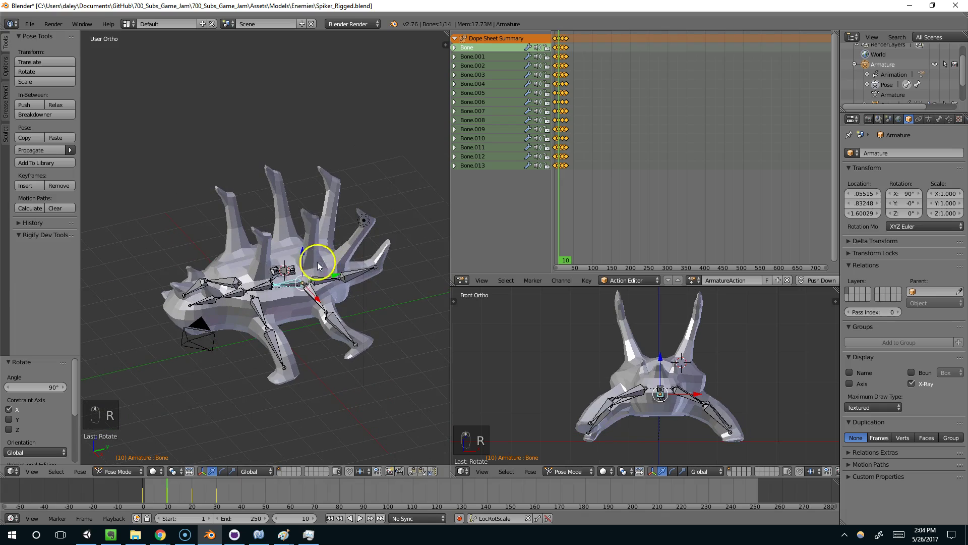
{"action": "right_click", "coordinate": [309, 280]}
{"action": "key", "text": "r"}
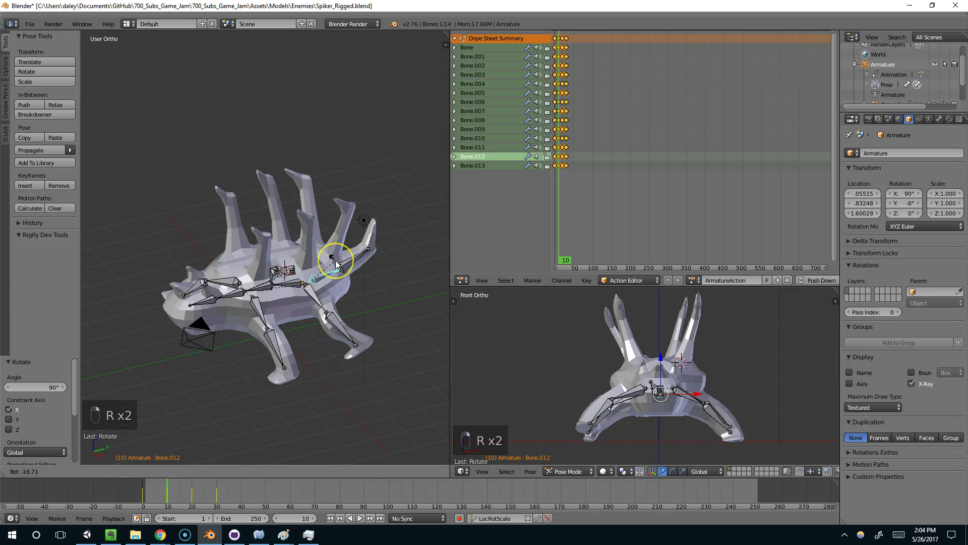
{"action": "left_click", "coordinate": [336, 262]}
{"action": "middle_click_drag", "start_coordinate": [336, 262], "coordinate": [328, 261]}
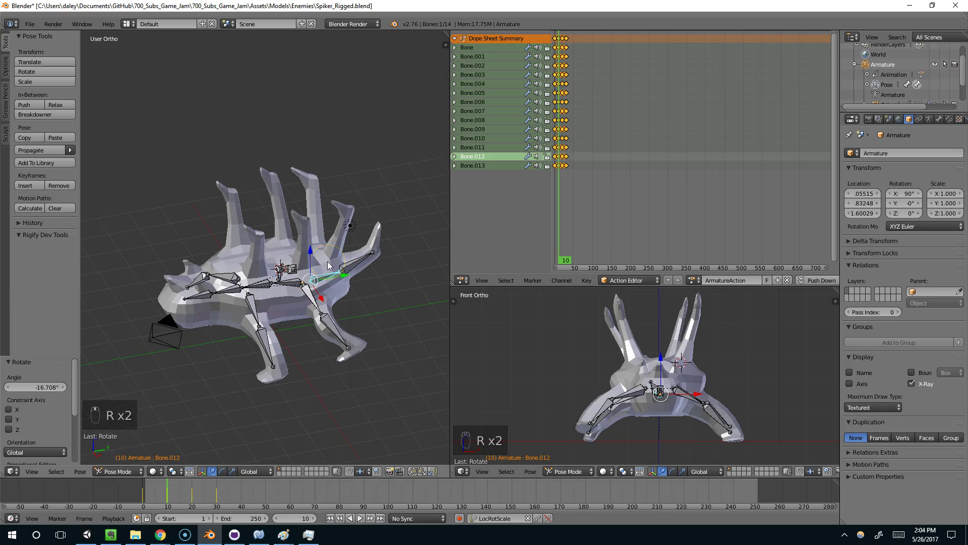
{"action": "key", "text": "i"}
{"action": "left_click_drag", "start_coordinate": [195, 482], "coordinate": [216, 486]}
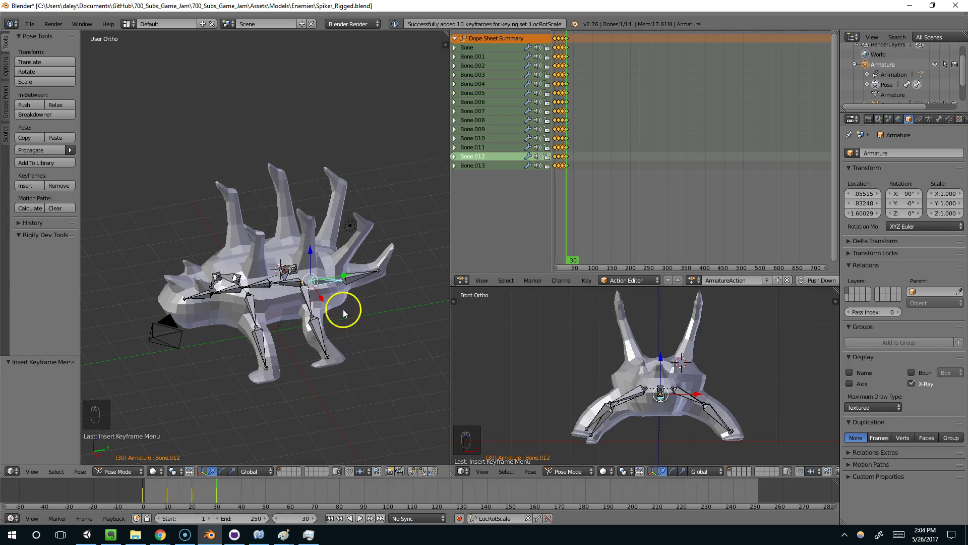
{"action": "key", "text": "r"}
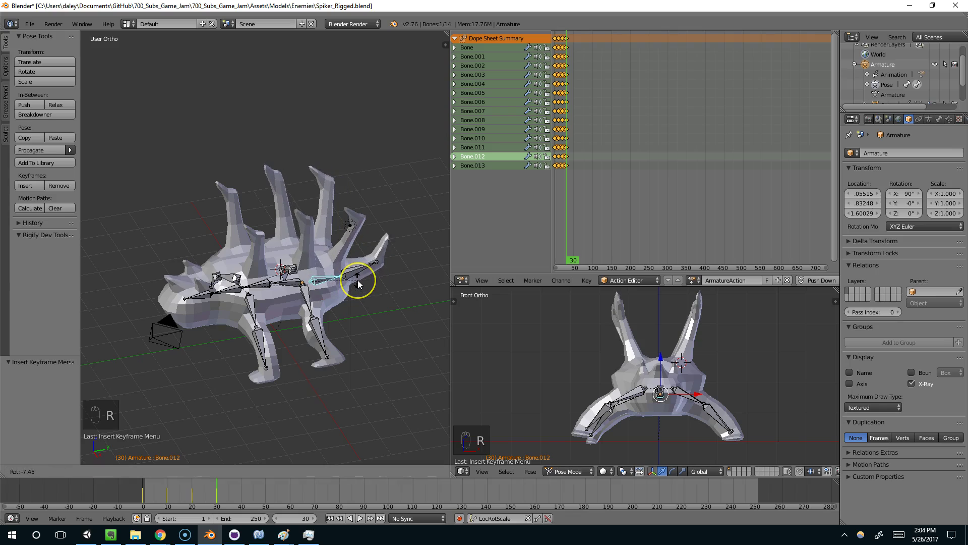
{"action": "left_click", "coordinate": [277, 432]}
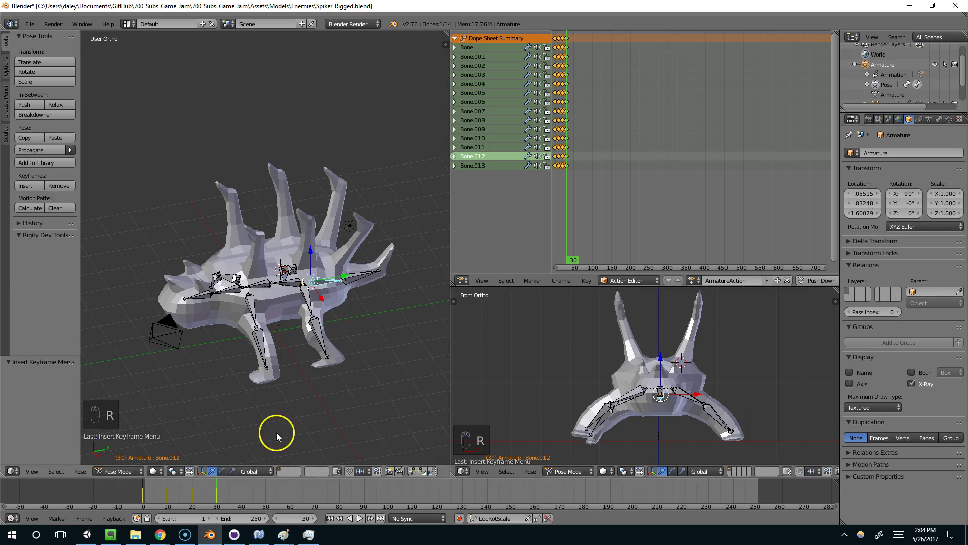
At frame 25, rotate the tail's base bone (Bone.012) about -5° and insert a LocRotScale keyframe
{"action": "left_click_drag", "start_coordinate": [220, 482], "coordinate": [204, 489]}
{"action": "key", "text": "r"}
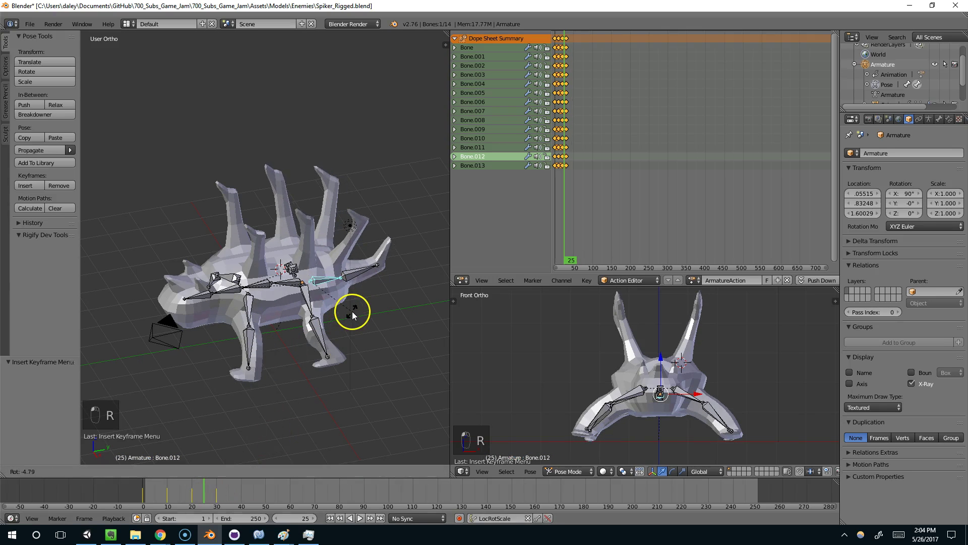
{"action": "left_click", "coordinate": [352, 310]}
{"action": "key", "text": "i"}
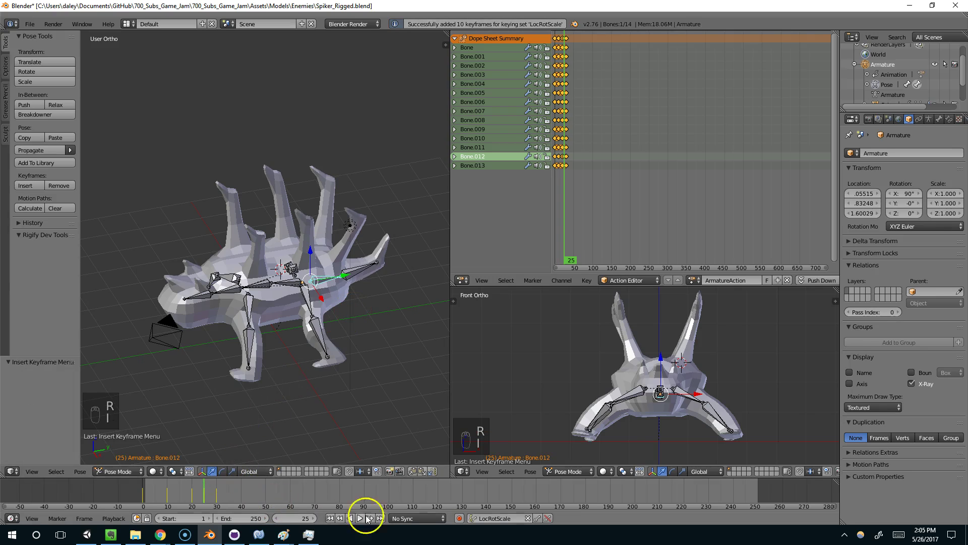
Set the animation's end frame to 30 and play the walk cycle back
{"action": "left_click", "coordinate": [328, 518]}
{"action": "left_click_drag", "start_coordinate": [225, 489], "coordinate": [216, 492]}
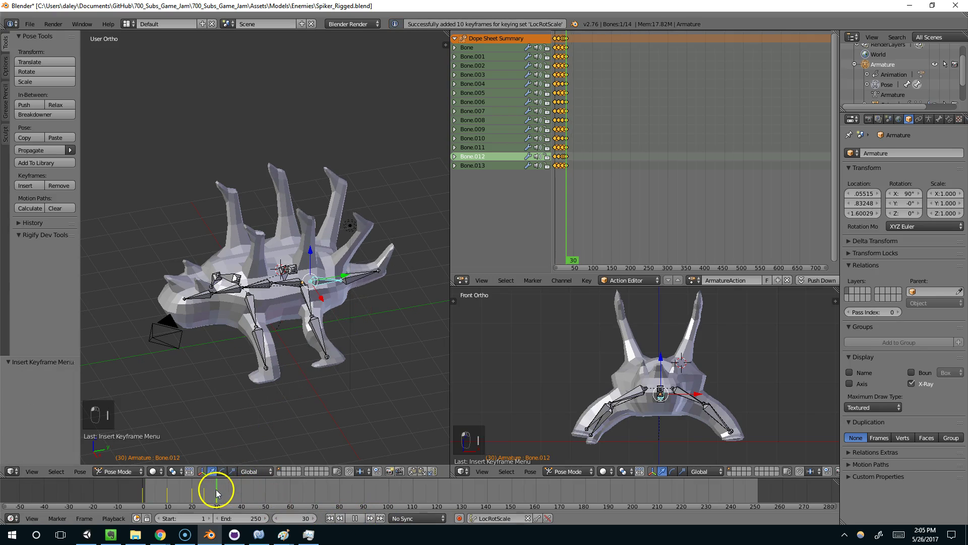
{"action": "left_click", "coordinate": [257, 519]}
{"action": "type", "text": "30"}
{"action": "key", "text": "Return"}
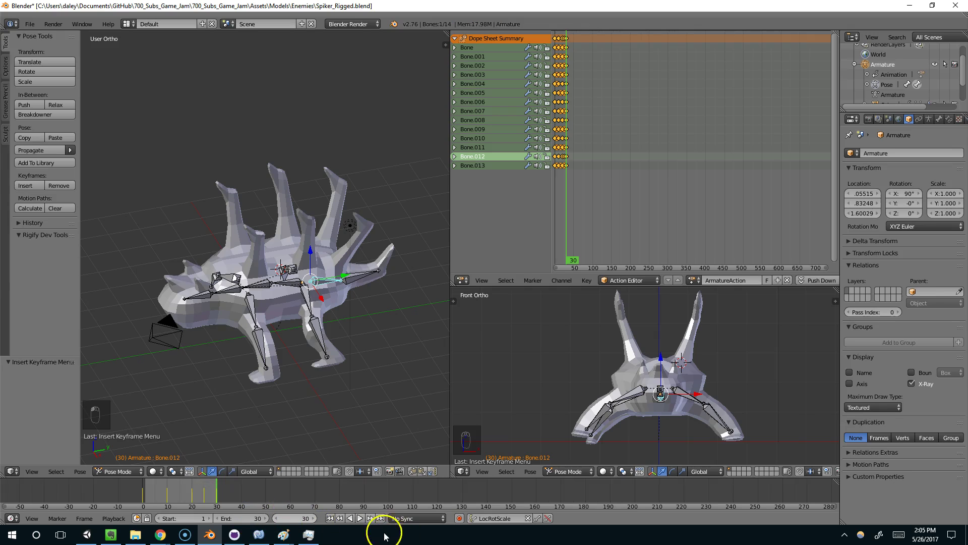
{"action": "left_click", "coordinate": [359, 518]}
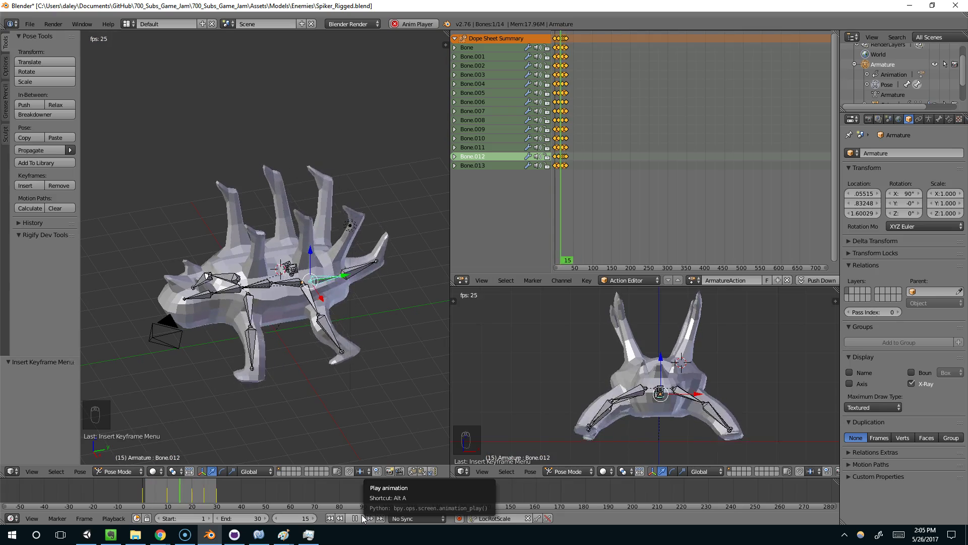
{"action": "left_click", "coordinate": [355, 517]}
At frame 5, rotate the neck bone (Bone.002) about -13° and insert a LocRotScale keyframe
{"action": "left_click", "coordinate": [155, 495]}
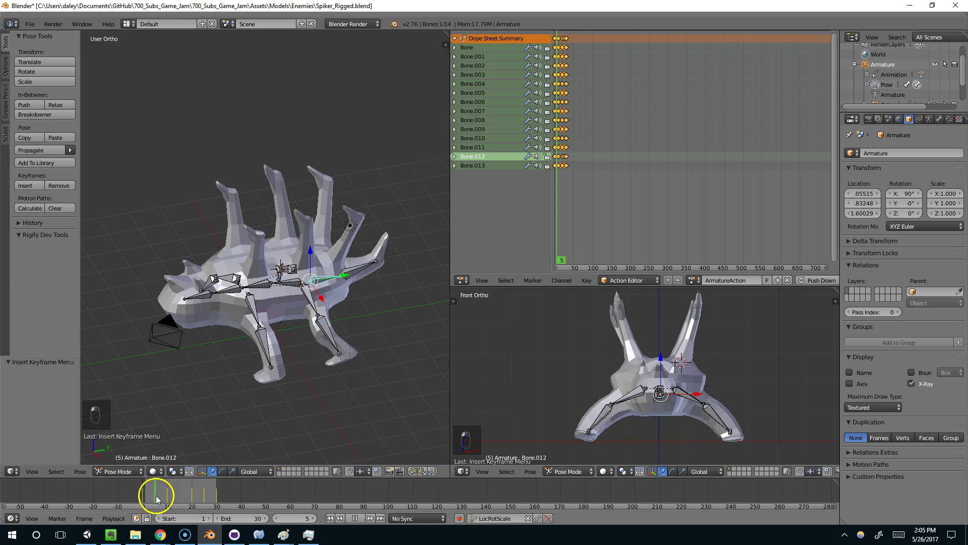
{"action": "right_click", "coordinate": [229, 304]}
{"action": "key", "text": "ctrl+z"}
{"action": "key", "text": "r"}
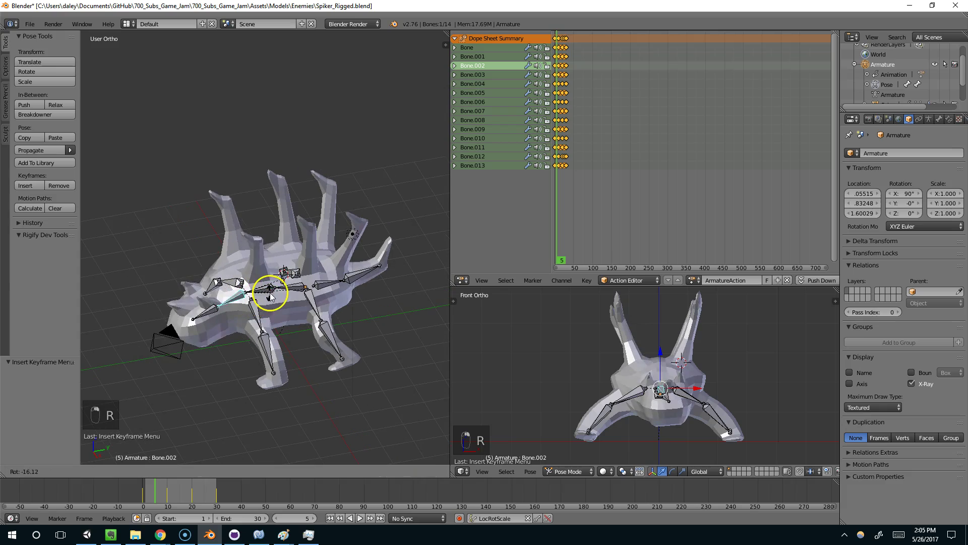
{"action": "left_click", "coordinate": [279, 299]}
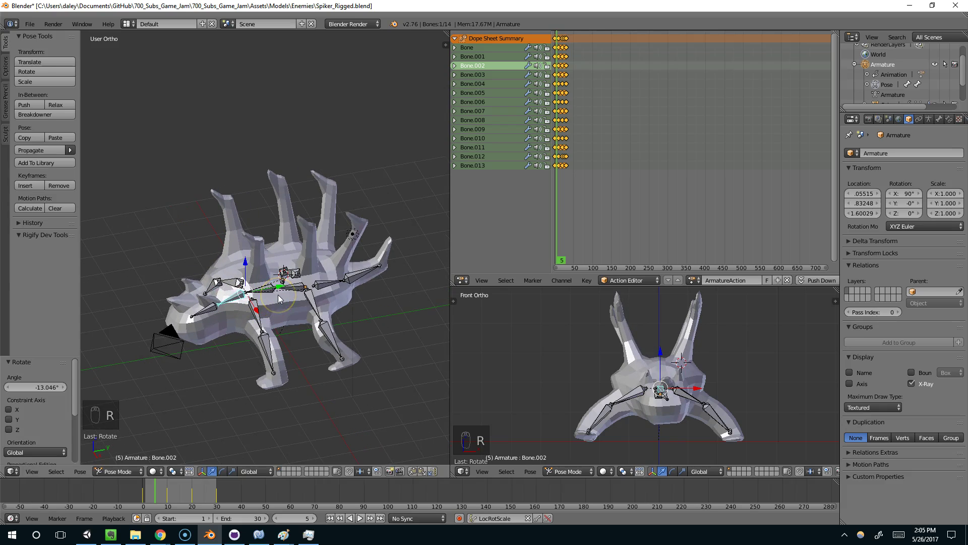
{"action": "key", "text": "i"}
{"action": "right_click", "coordinate": [288, 298]}
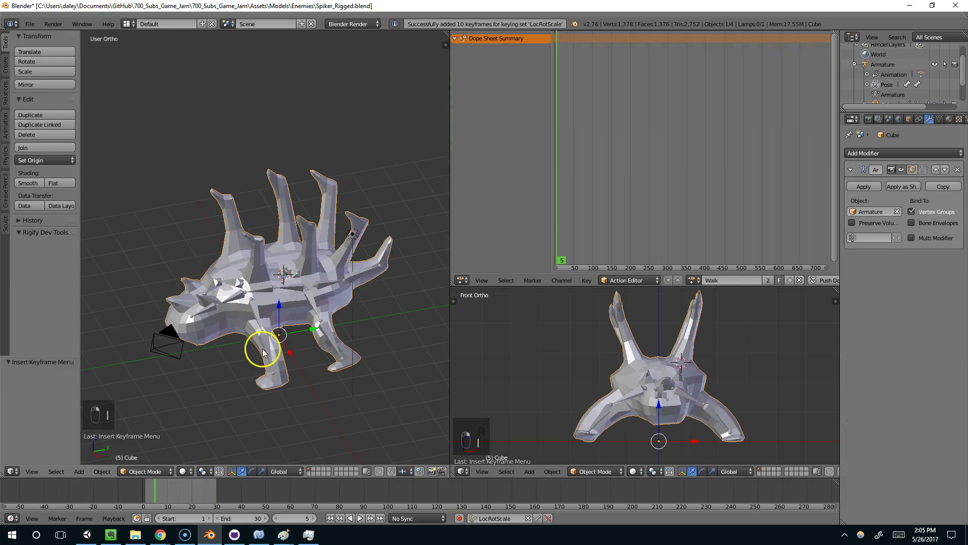
At frame 25, rotate the head bone (Bone.003) and insert a LocRotScale keyframe
{"action": "left_click", "coordinate": [198, 492]}
{"action": "left_click_drag", "start_coordinate": [198, 492], "coordinate": [204, 492]}
{"action": "right_click", "coordinate": [210, 296]}
{"action": "key", "text": "r"}
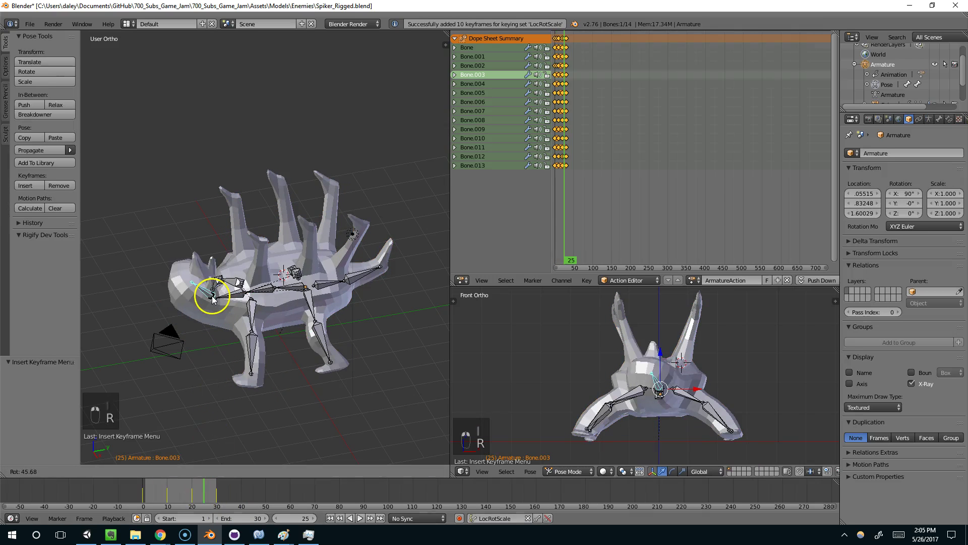
{"action": "left_click", "coordinate": [207, 298]}
{"action": "key", "text": "i"}
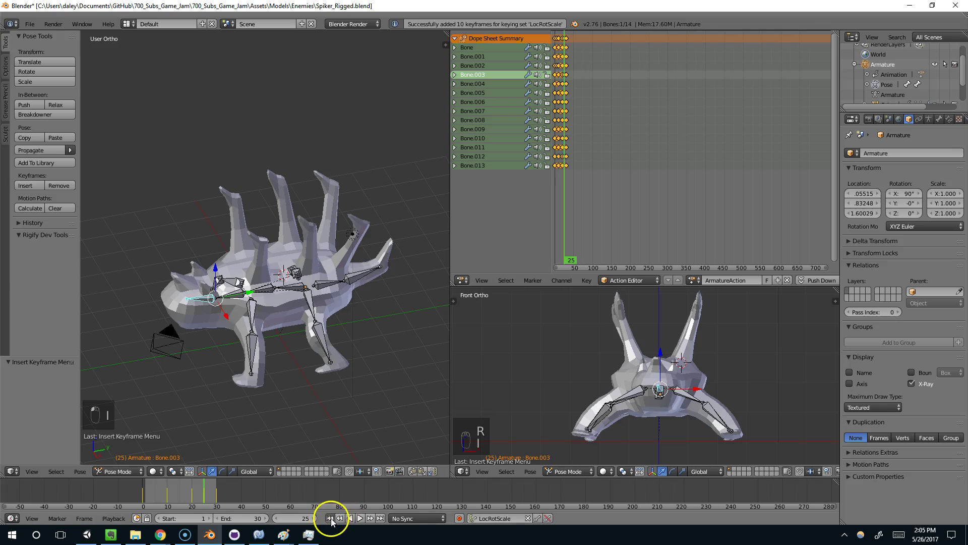
Play back the edited Spiker animation and save Spiker_Rigged.blend
{"action": "left_click", "coordinate": [356, 519]}
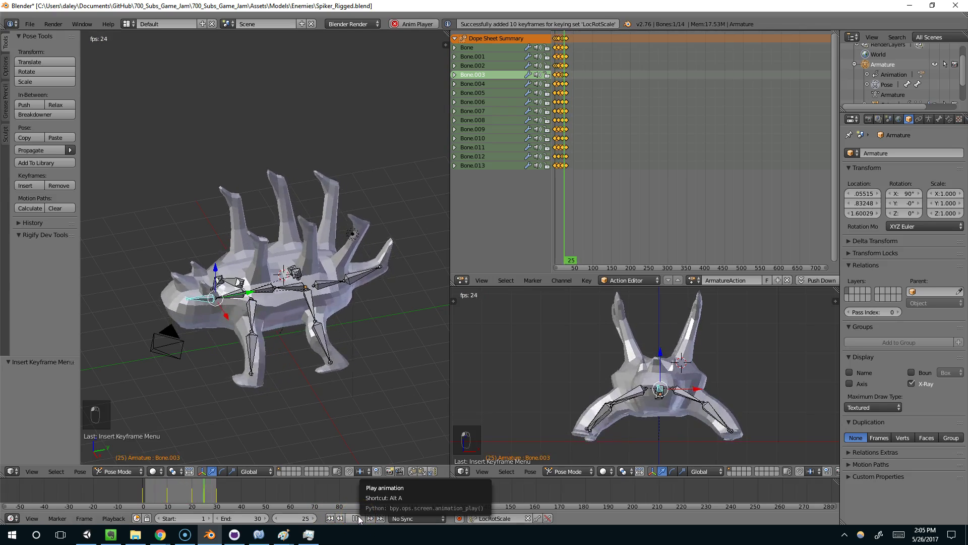
{"action": "left_click", "coordinate": [356, 518]}
{"action": "key", "text": "ctrl+s"}
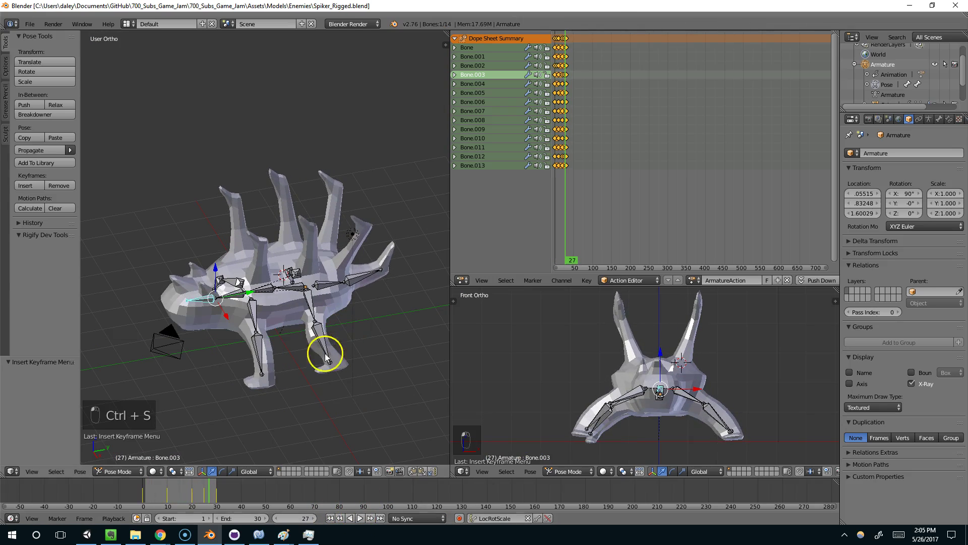
Switch to Unity and test the reimported Spiker animation in play mode
{"action": "left_click", "coordinate": [87, 535]}
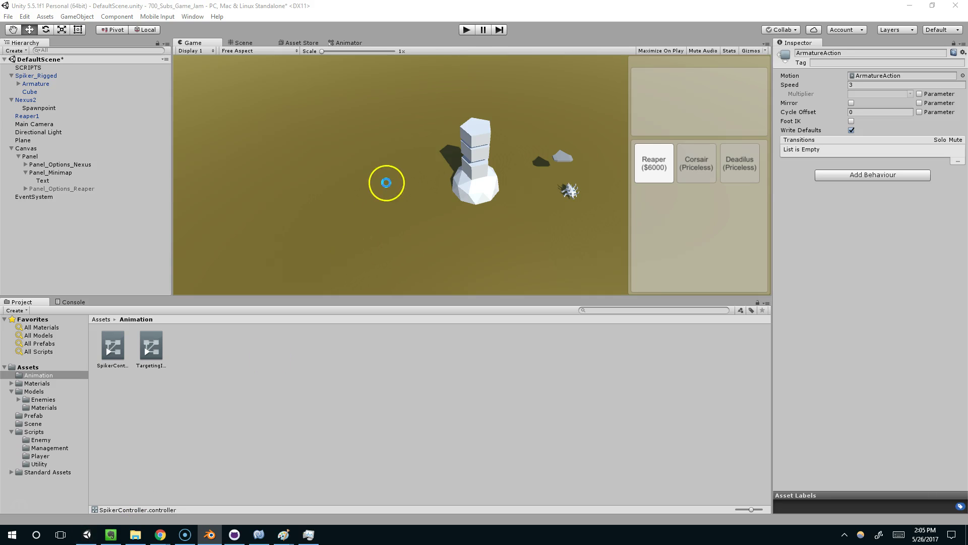
{"action": "left_click", "coordinate": [467, 29]}
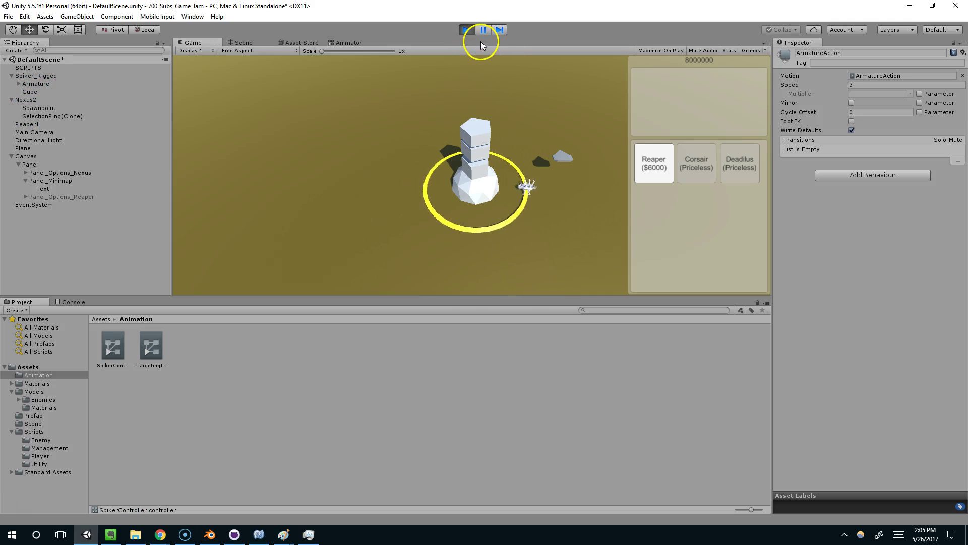
{"action": "left_click", "coordinate": [468, 30]}
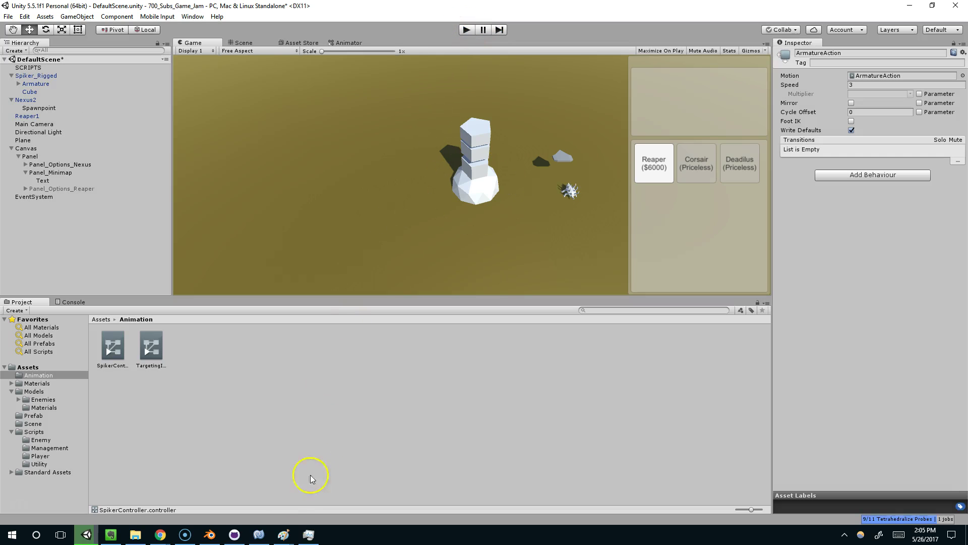
Return to Blender and undo the recent head and neck bone edits
{"action": "left_click", "coordinate": [209, 535]}
{"action": "key", "text": "ctrl+z"}
{"action": "key", "text": "ctrl+z"}
{"action": "key", "text": "ctrl+z"}
{"action": "key", "text": "ctrl+z"}
{"action": "key", "text": "ctrl+z"}
{"action": "key", "text": "ctrl+z"}
{"action": "key", "text": "ctrl+z"}
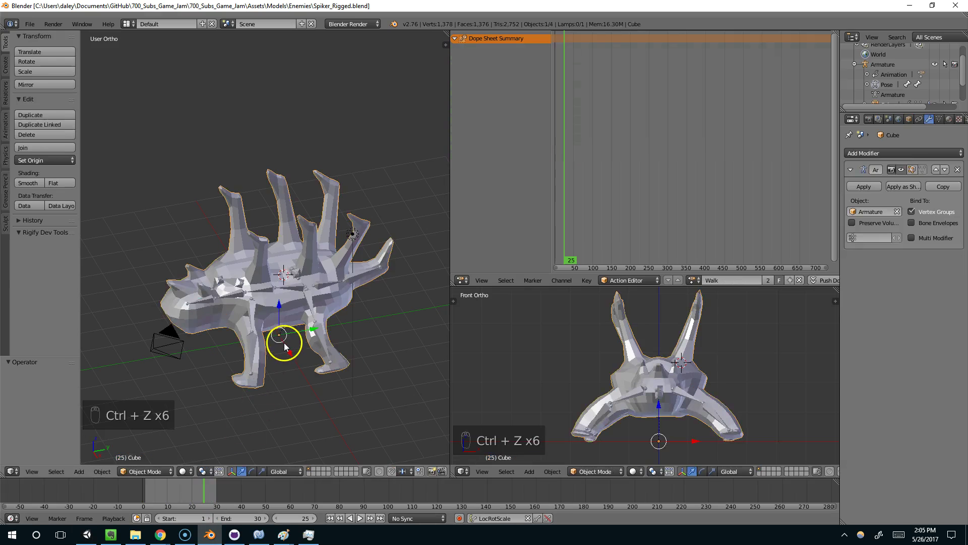
At frame 20, rotate the neck bone (Bone.002), insert a LocRotScale keyframe, and save Spiker_Rigged.blend
{"action": "mouse_move", "coordinate": [185, 494]}
{"action": "left_mouse_down"}
{"action": "mouse_move", "coordinate": [217, 495]}
{"action": "mouse_move", "coordinate": [149, 497]}
{"action": "mouse_move", "coordinate": [237, 502]}
{"action": "mouse_move", "coordinate": [149, 504]}
{"action": "mouse_move", "coordinate": [192, 500]}
{"action": "left_mouse_up"}
{"action": "key", "text": "r"}
{"action": "right_click", "coordinate": [230, 282]}
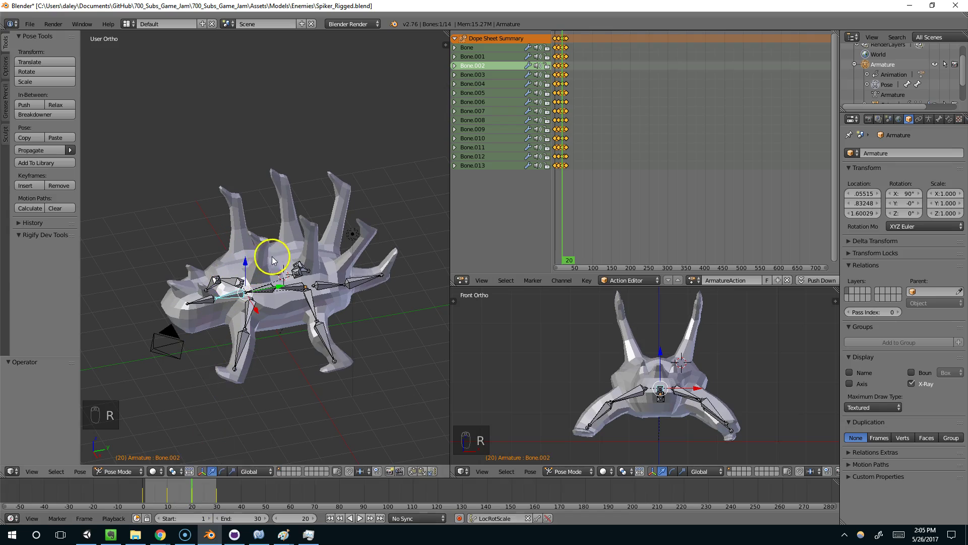
{"action": "key", "text": "r"}
{"action": "left_click", "coordinate": [286, 247]}
{"action": "key", "text": "ctrl+s"}
{"action": "left_click", "coordinate": [286, 247]}
{"action": "key", "text": "i"}
{"action": "key", "text": "ctrl+s"}
{"action": "left_click", "coordinate": [286, 238]}
Switch to Unity and test the Spiker's revised neck motion in play mode
{"action": "left_click", "coordinate": [88, 534]}
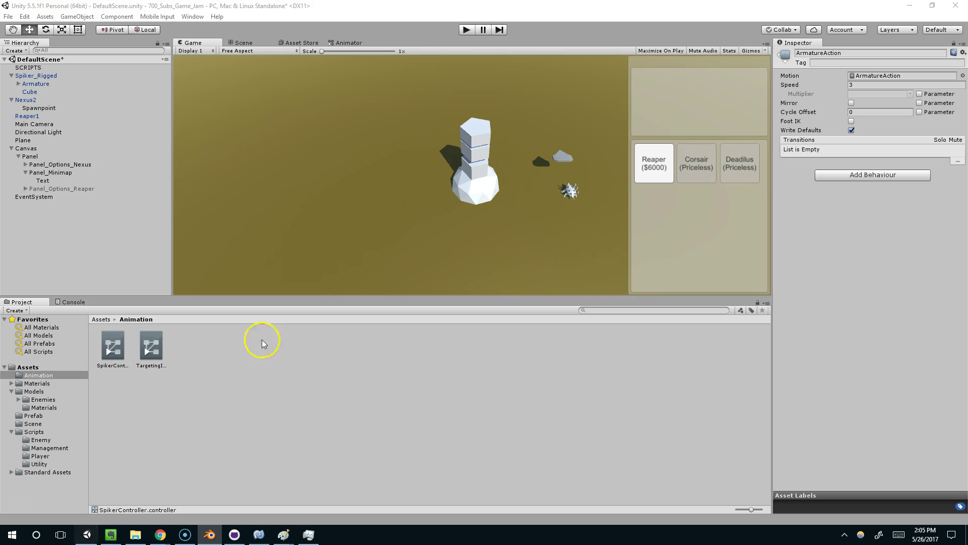
{"action": "left_click", "coordinate": [466, 30]}
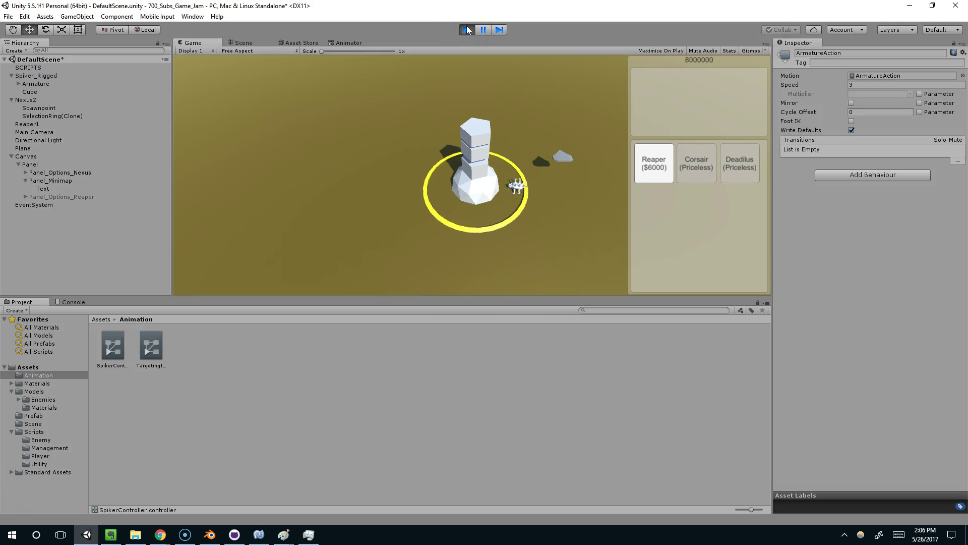
{"action": "left_click", "coordinate": [467, 29]}
Return to Blender and undo the neck bone edits and the animation end-frame change
{"action": "left_click", "coordinate": [248, 443]}
{"action": "left_click", "coordinate": [210, 534]}
{"action": "key", "text": "ctrl+z"}
{"action": "key", "text": "ctrl+z"}
{"action": "key", "text": "ctrl+z"}
{"action": "key", "text": "ctrl+z"}
{"action": "key", "text": "ctrl+z"}
{"action": "key", "text": "ctrl+z"}
{"action": "key", "text": "ctrl+z"}
{"action": "key", "text": "ctrl+z"}
{"action": "key", "text": "ctrl+z"}
{"action": "key", "text": "ctrl+z"}
{"action": "key", "text": "ctrl+z"}
{"action": "key", "text": "ctrl+z"}
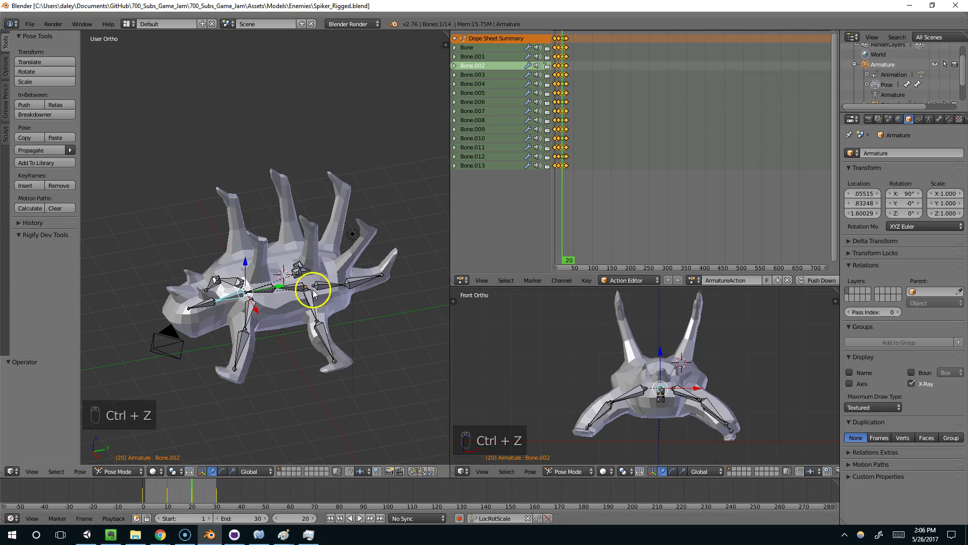
{"action": "key", "text": "ctrl+z"}
{"action": "key", "text": "ctrl+z"}
{"action": "key", "text": "ctrl+z"}
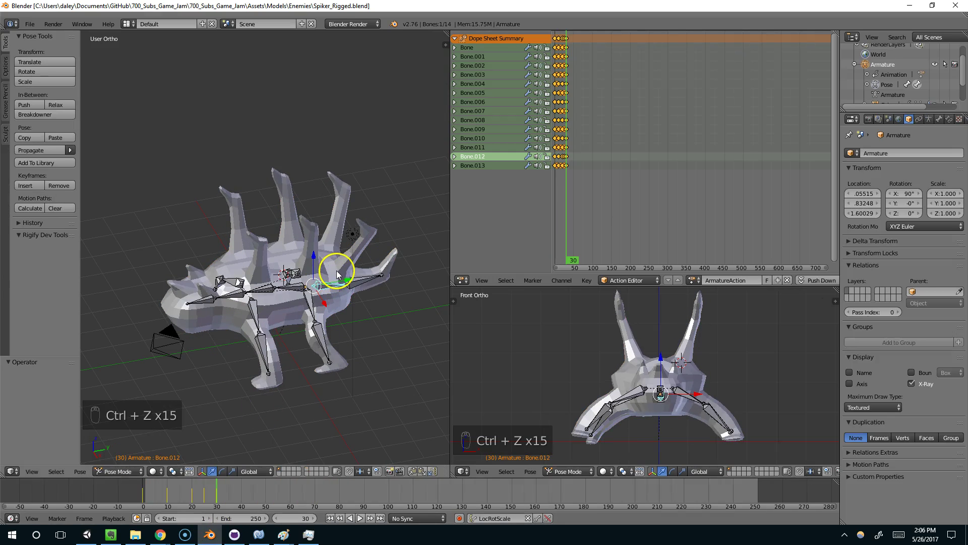
Undo further back through the Spiker armature's bone edits and keyframes
{"action": "key", "text": "ctrl+y"}
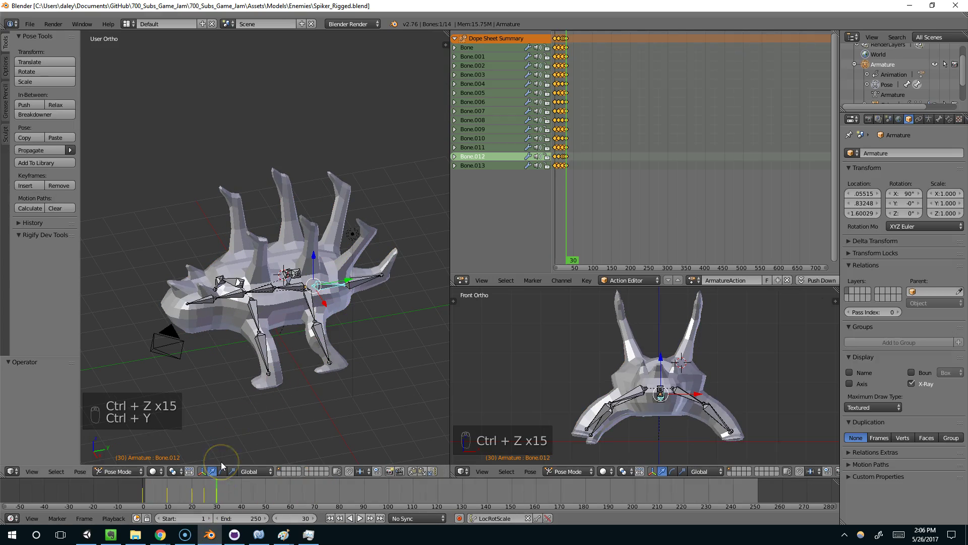
{"action": "key", "text": "ctrl+z"}
{"action": "key", "text": "ctrl+z"}
{"action": "key", "text": "ctrl+z"}
{"action": "key", "text": "ctrl+z"}
{"action": "key", "text": "ctrl+z"}
{"action": "key", "text": "ctrl+z"}
{"action": "key", "text": "ctrl+z"}
{"action": "key", "text": "ctrl+z"}
{"action": "key", "text": "ctrl+z"}
{"action": "key", "text": "ctrl+z"}
{"action": "key", "text": "ctrl+z"}
{"action": "key", "text": "ctrl+z"}
{"action": "key", "text": "ctrl+z"}
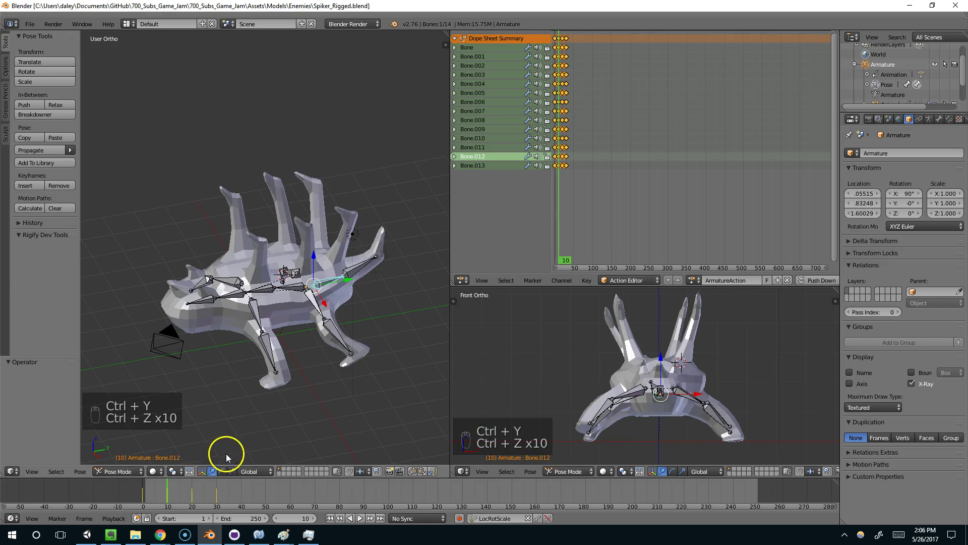
{"action": "key", "text": "ctrl+z"}
{"action": "key", "text": "ctrl+z"}
{"action": "key", "text": "ctrl+z"}
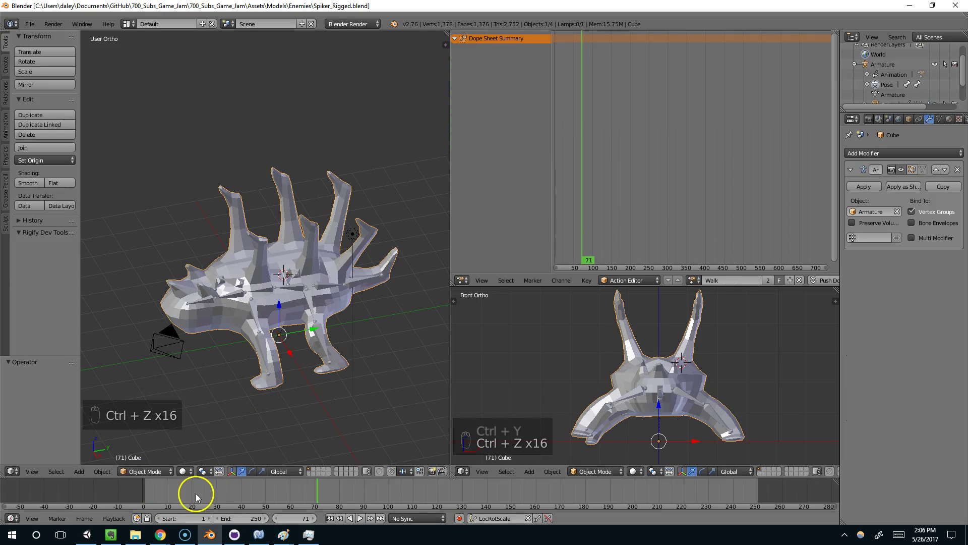
Redo changes until the armature is back in Pose Mode at frame 10 with its walk keyframes in place
{"action": "key", "text": "ctrl+y"}
{"action": "key", "text": "ctrl+y"}
{"action": "key", "text": "ctrl+y"}
{"action": "key", "text": "ctrl+y"}
{"action": "key", "text": "ctrl+shift+z"}
{"action": "key", "text": "ctrl+shift+z"}
{"action": "key", "text": "ctrl+shift+z"}
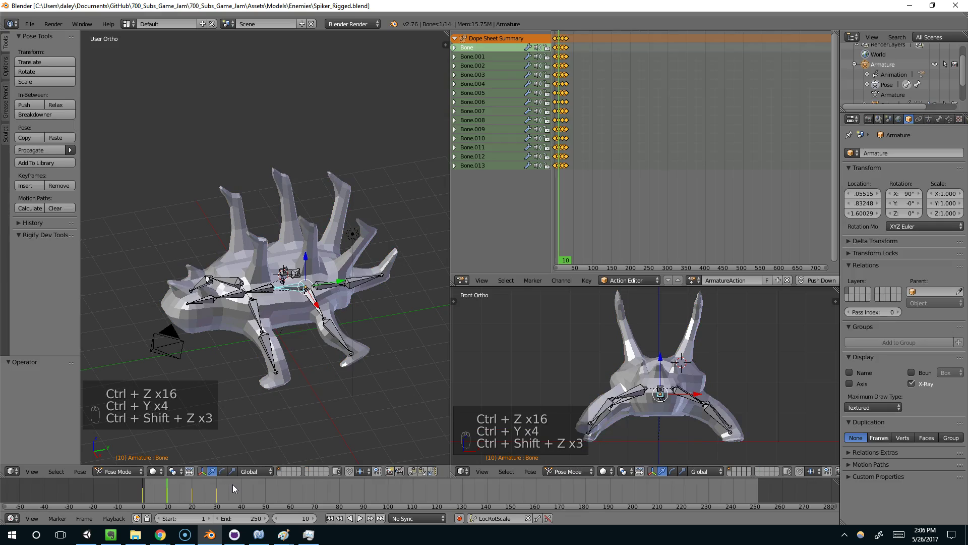
Rewind the timeline and play back the Spiker's walk animation to check the motion
{"action": "left_click", "coordinate": [361, 519]}
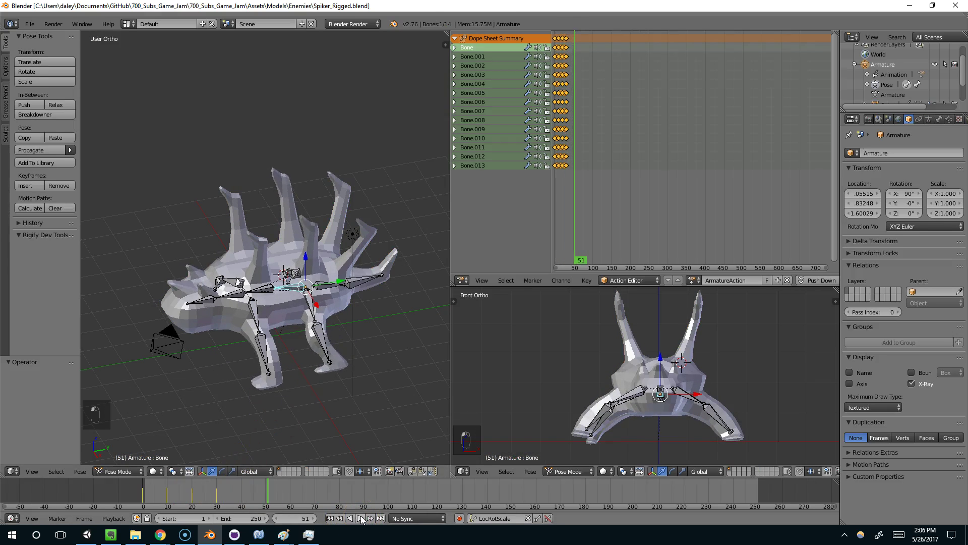
{"action": "left_click", "coordinate": [330, 518]}
{"action": "left_click", "coordinate": [359, 518]}
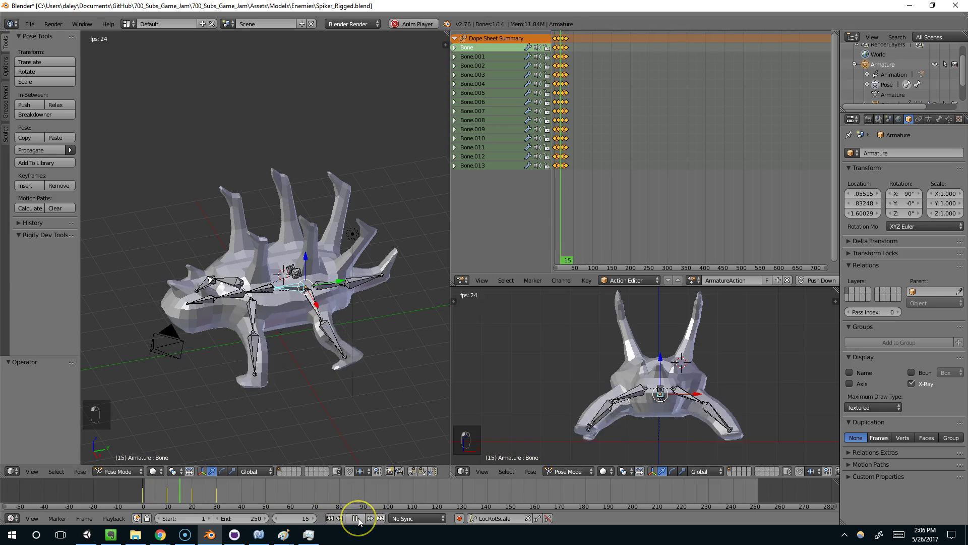
{"action": "left_click", "coordinate": [358, 517]}
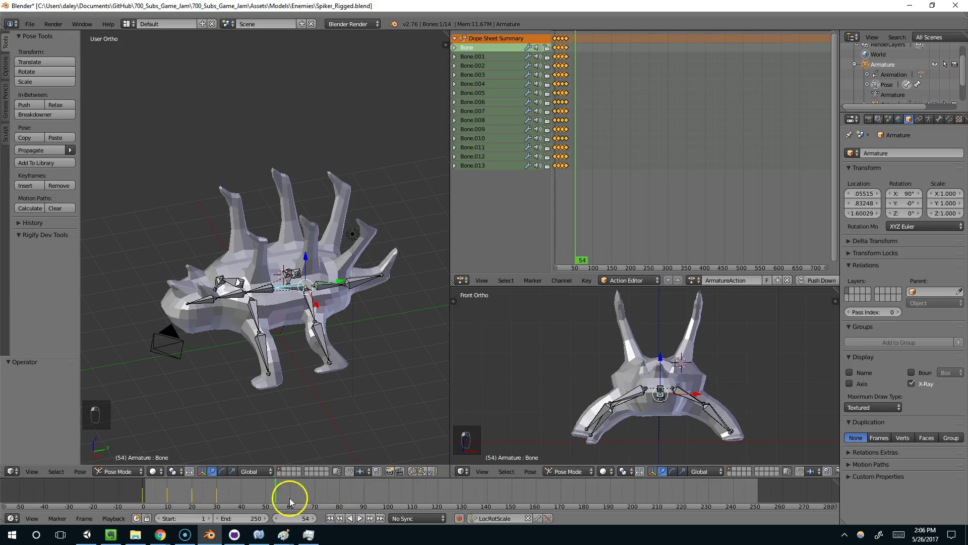
Move to frame 10 and set the animation's end frame to 32
{"action": "mouse_move", "coordinate": [217, 489]}
{"action": "left_mouse_down"}
{"action": "mouse_move", "coordinate": [147, 493]}
{"action": "mouse_move", "coordinate": [167, 493]}
{"action": "left_mouse_up"}
{"action": "type", "text": "2"}
{"action": "key", "text": "Return"}
At frame 10, rotate the upper front leg bone (Bone.004) about 30 degrees, insert a LocRotScale keyframe, and save the file
{"action": "middle_click_drag", "start_coordinate": [260, 381], "coordinate": [240, 292]}
{"action": "right_click", "coordinate": [240, 292]}
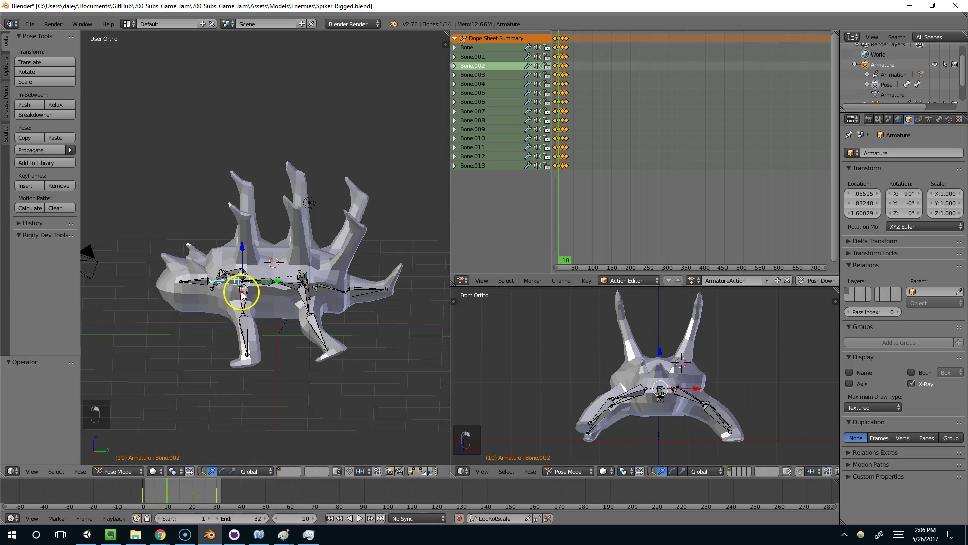
{"action": "key", "text": "r"}
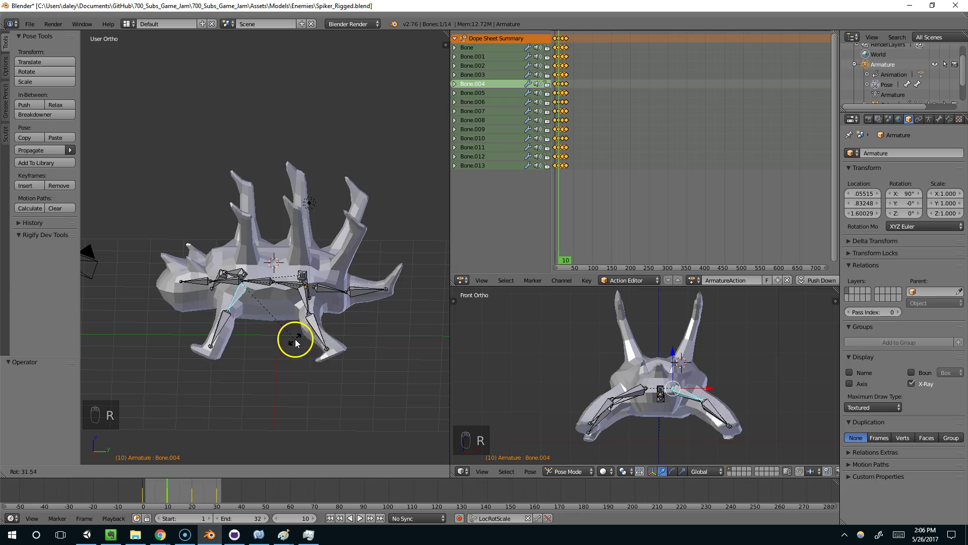
{"action": "left_click", "coordinate": [304, 339]}
{"action": "key", "text": "i"}
{"action": "left_click_drag", "start_coordinate": [171, 481], "coordinate": [173, 507]}
{"action": "key", "text": "ctrl+s"}
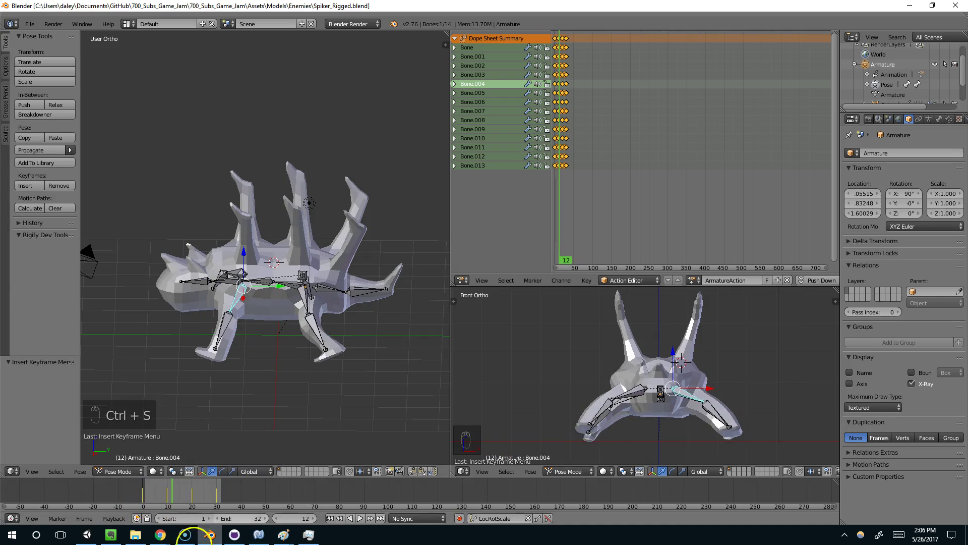
Switch to Unity and test the Spiker's revised leg motion in play mode
{"action": "left_click", "coordinate": [87, 534]}
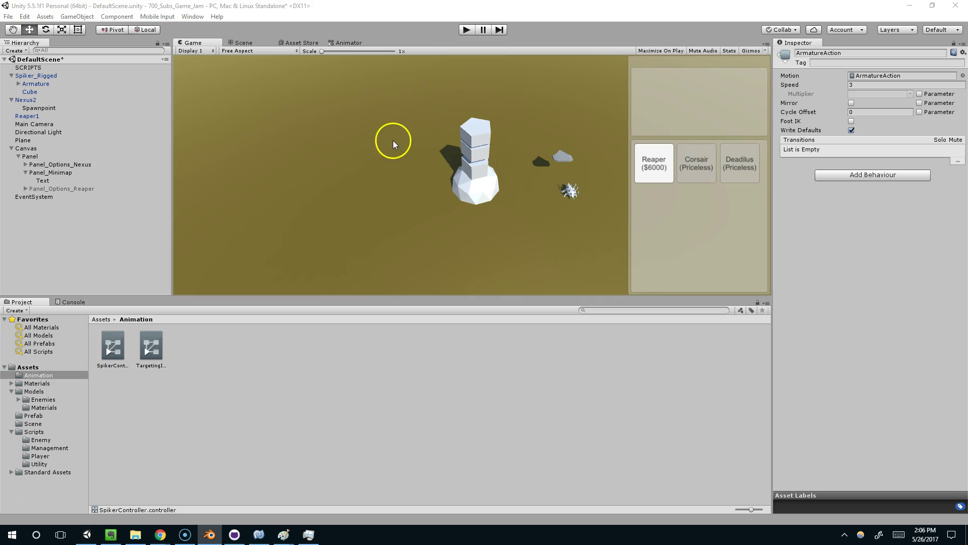
{"action": "left_click", "coordinate": [465, 30]}
{"action": "left_click", "coordinate": [465, 31]}
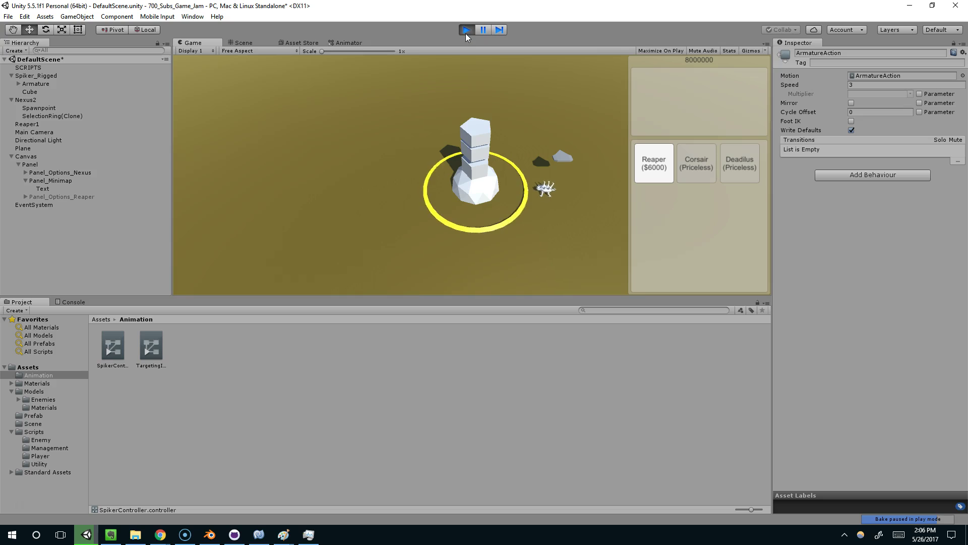
{"action": "left_click", "coordinate": [465, 31]}
{"action": "left_click", "coordinate": [393, 145]}
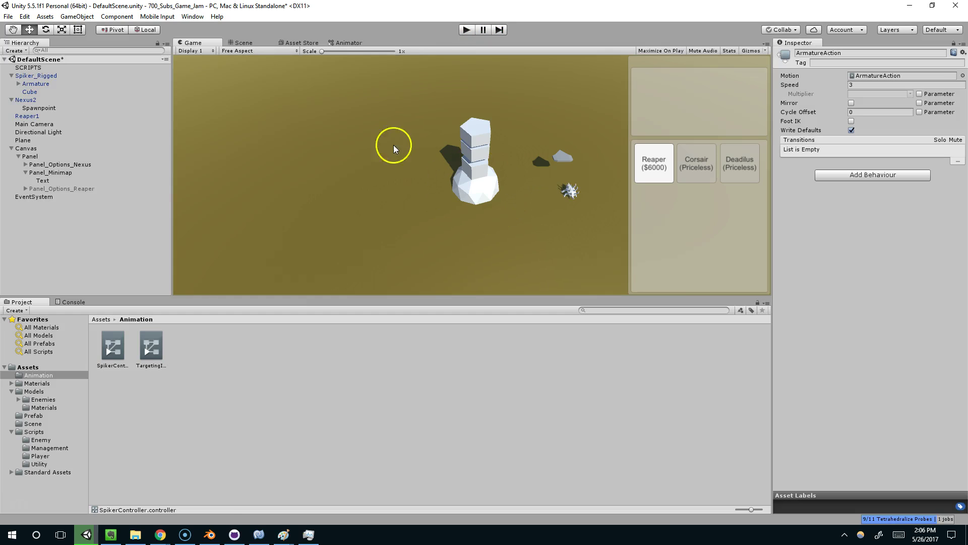
Return to Blender, rotate the tail-base bone (Bone.012) slightly at frame 10, and insert a LocRotScale keyframe
{"action": "left_click", "coordinate": [211, 535]}
{"action": "middle_click_drag", "start_coordinate": [291, 381], "coordinate": [323, 306]}
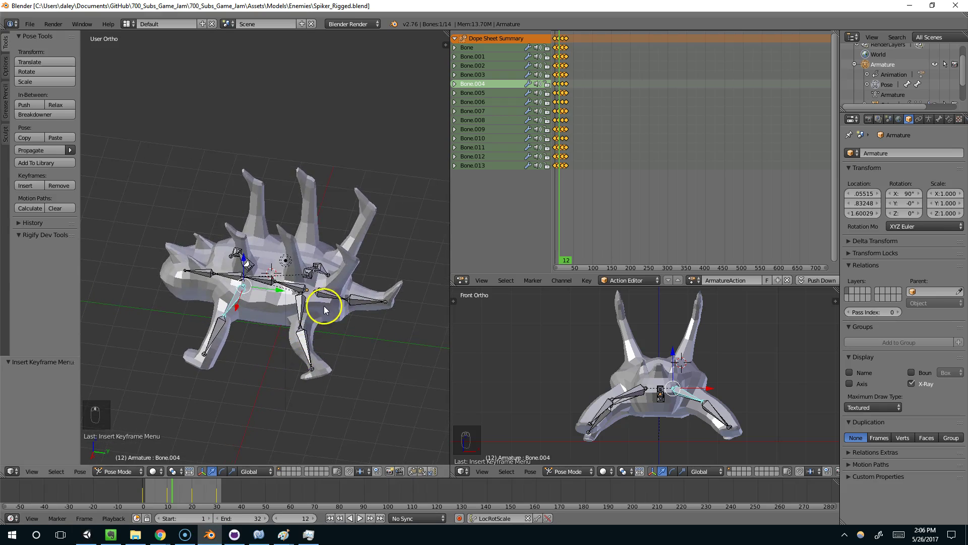
{"action": "right_click", "coordinate": [319, 301]}
{"action": "mouse_move", "coordinate": [163, 493]}
{"action": "left_mouse_down"}
{"action": "mouse_move", "coordinate": [214, 498]}
{"action": "mouse_move", "coordinate": [159, 493]}
{"action": "mouse_move", "coordinate": [169, 496]}
{"action": "left_mouse_up"}
{"action": "key", "text": "r"}
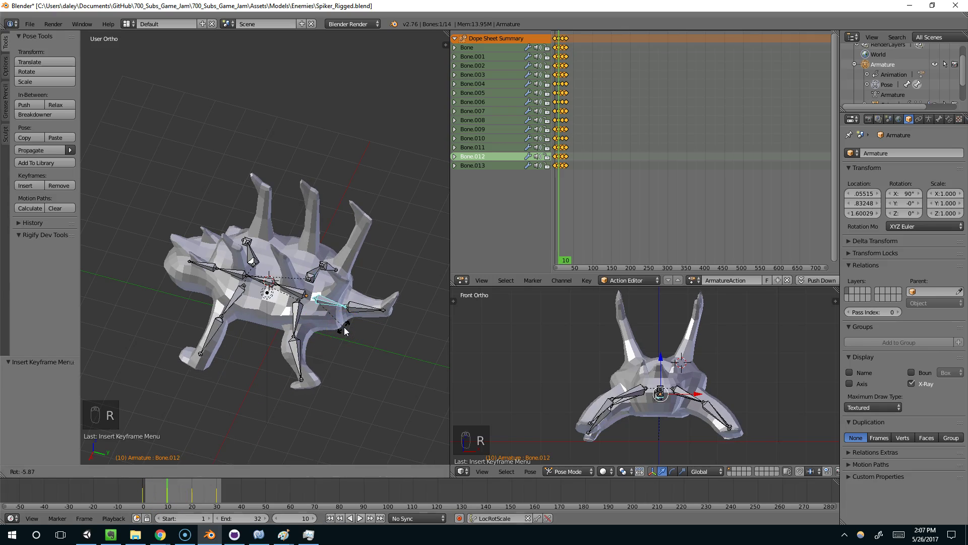
{"action": "left_click", "coordinate": [344, 327]}
{"action": "key", "text": "i"}
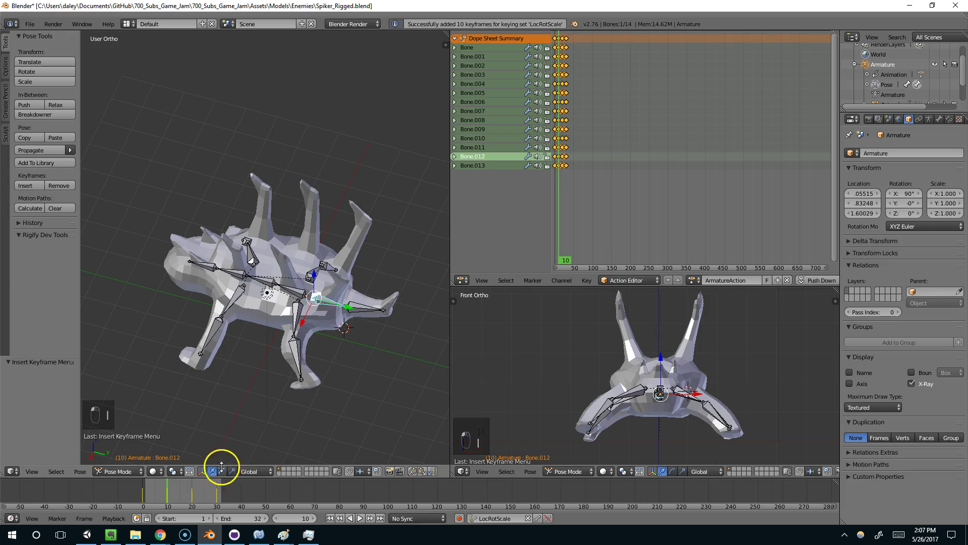
Play the walk animation from the start, stop it, and save Spiker_Rigged.blend
{"action": "left_click", "coordinate": [330, 518]}
{"action": "left_click", "coordinate": [358, 518]}
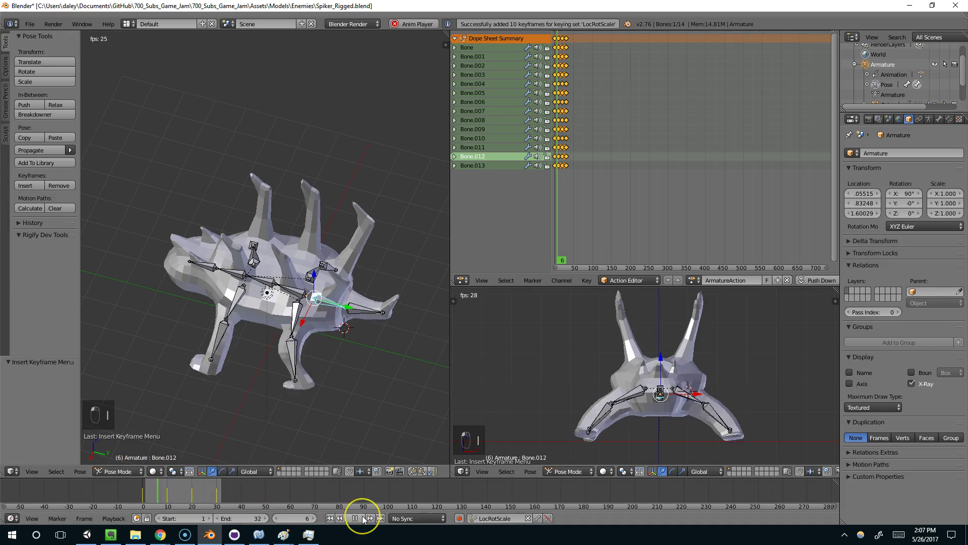
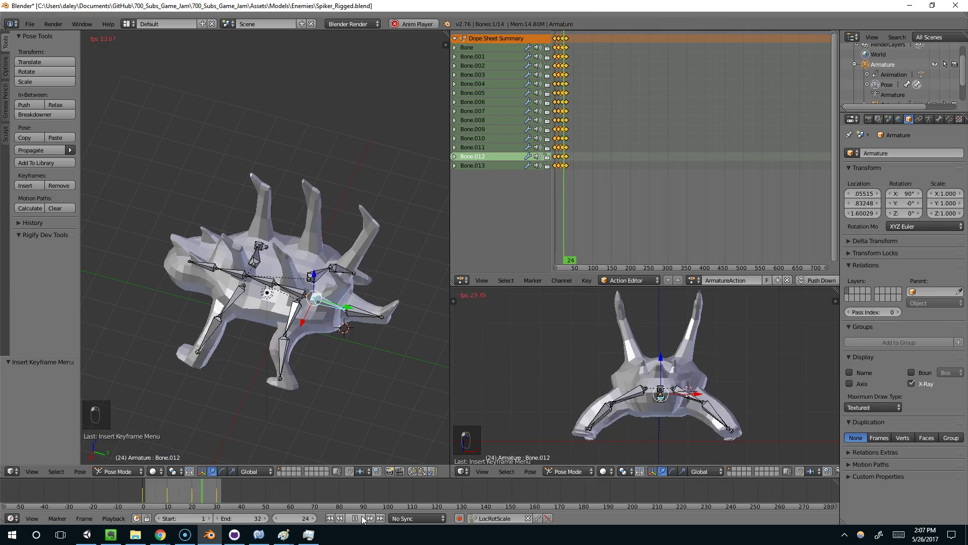
{"action": "left_click", "coordinate": [362, 516]}
{"action": "key", "text": "ctrl+s"}
Switch to Unity and watch the Spiker walk to the Nexus in play mode with the updated animation
{"action": "left_click", "coordinate": [111, 534]}
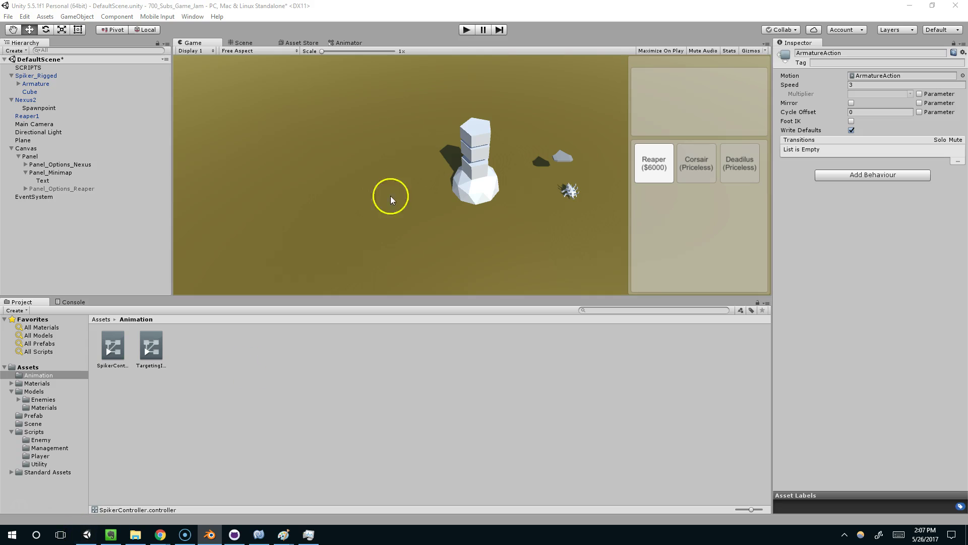
{"action": "left_click", "coordinate": [466, 30]}
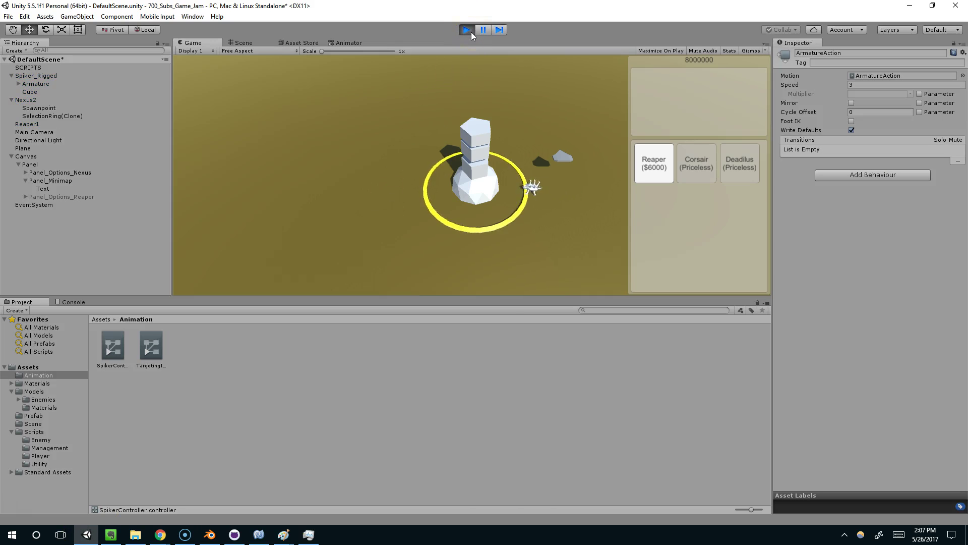
{"action": "left_click", "coordinate": [495, 166]}
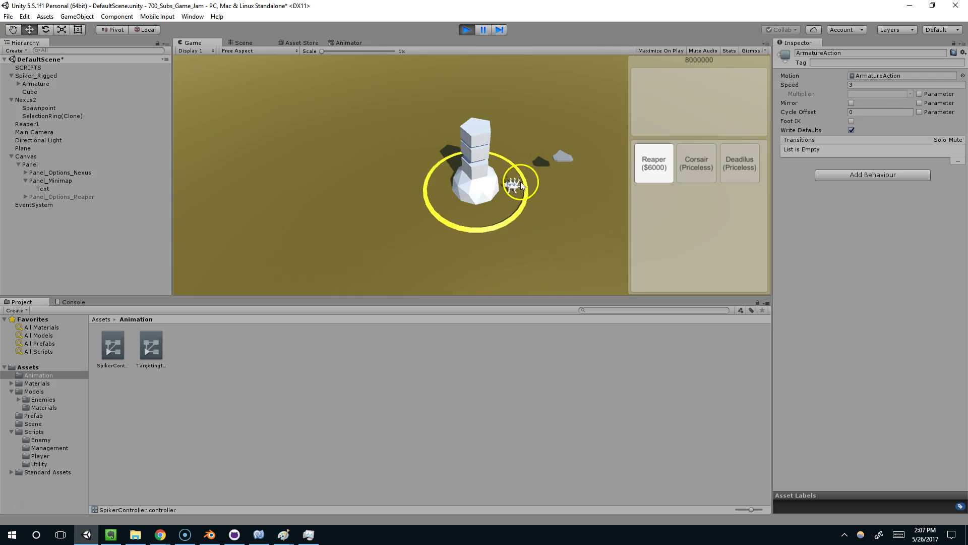
{"action": "left_click", "coordinate": [478, 30]}
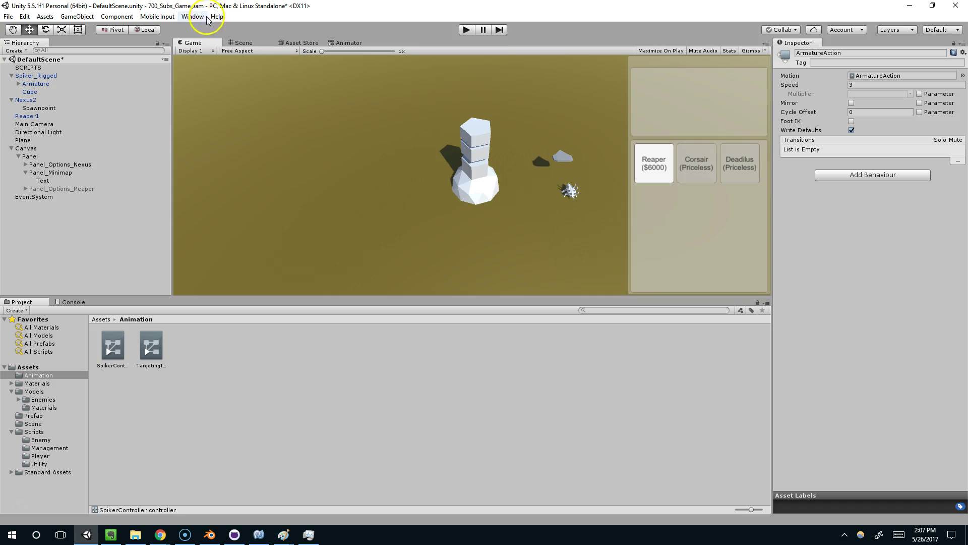
Select the Spiker in the Scene view, set its Ground AI Stopping Distance to 12, and save the scene
{"action": "left_click", "coordinate": [244, 43]}
{"action": "left_click", "coordinate": [529, 174]}
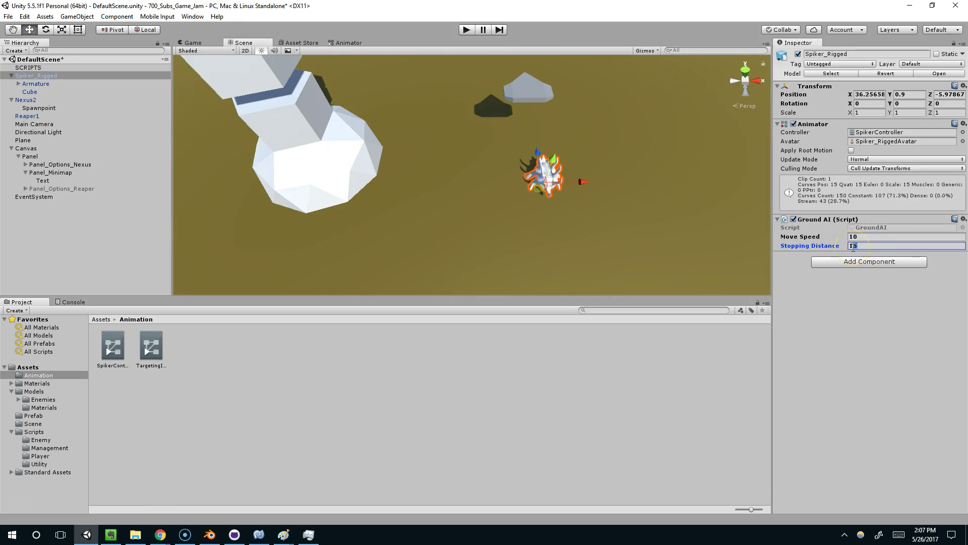
Test the Spiker in play mode alongside a purchased Reaper moved around it, and inspect the Spiker up close in the Scene view
{"action": "left_click", "coordinate": [466, 30]}
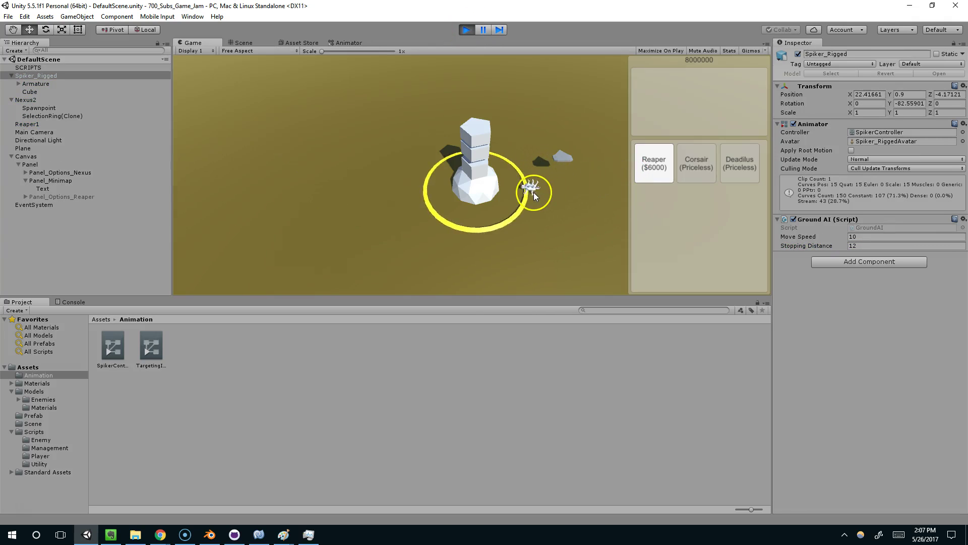
{"action": "left_click", "coordinate": [654, 163]}
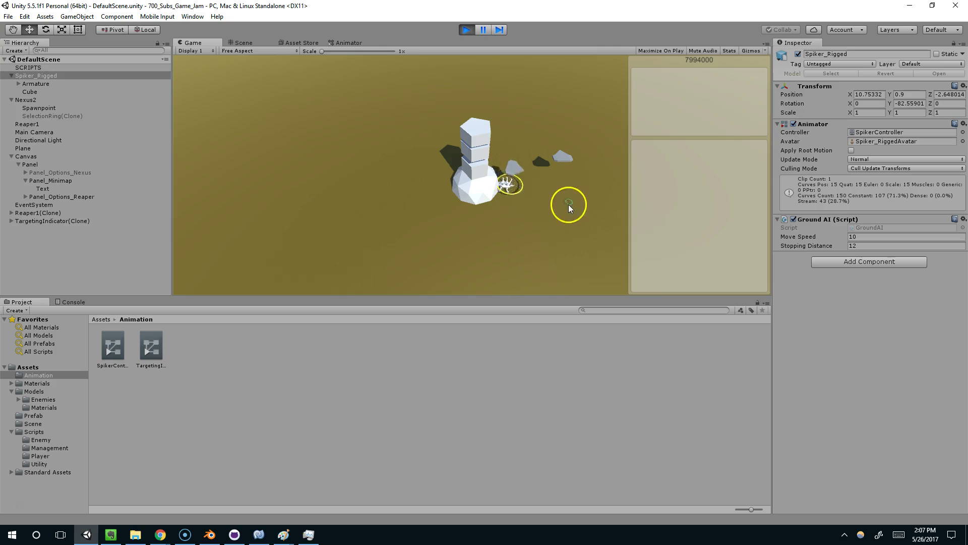
{"action": "left_click", "coordinate": [518, 188]}
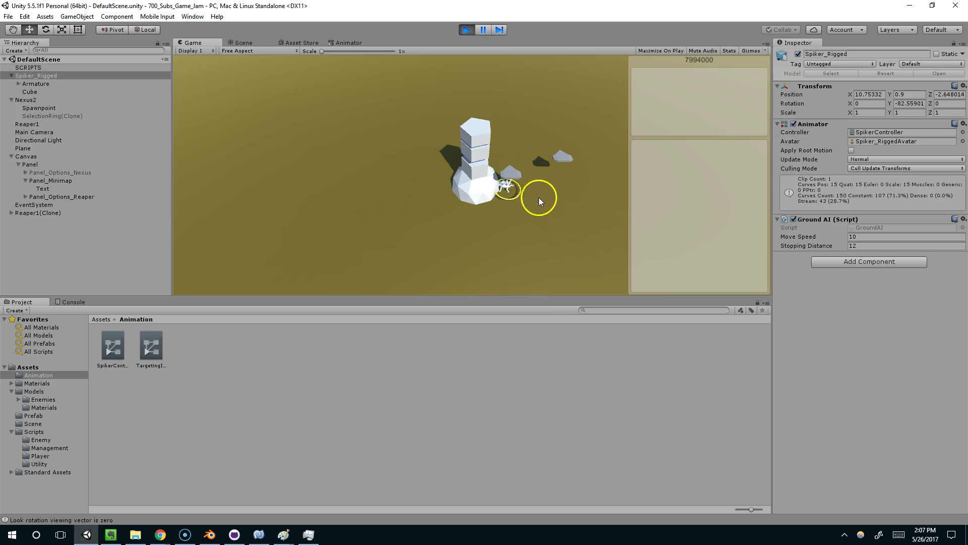
{"action": "left_click", "coordinate": [573, 168]}
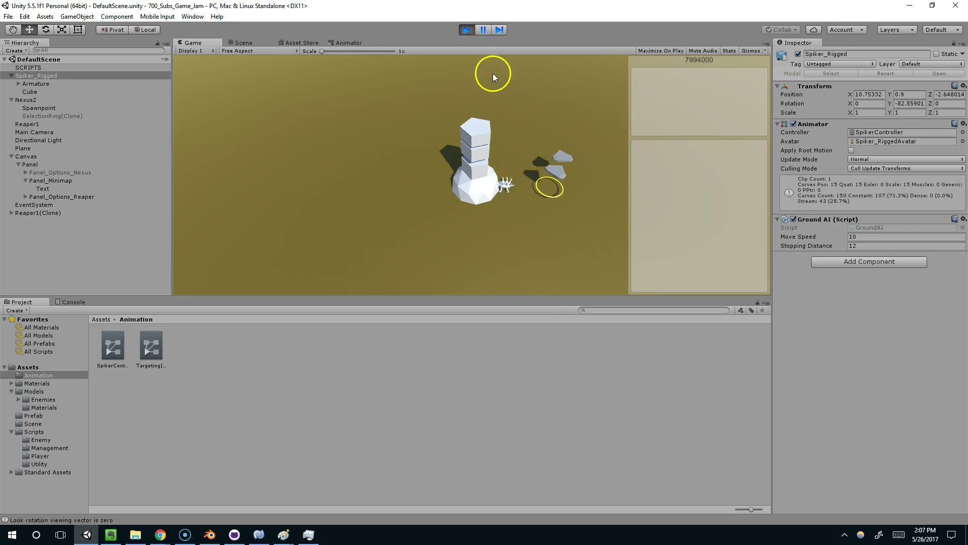
{"action": "left_click", "coordinate": [469, 32]}
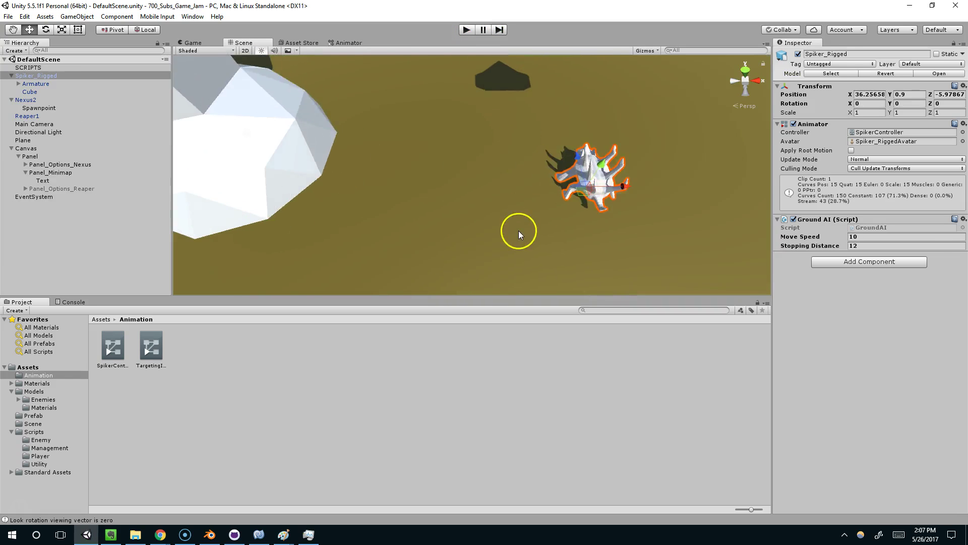
{"action": "scroll", "coordinate": [599, 182], "scroll_direction": "up", "scroll_amount": 3}
{"action": "middle_click_drag", "start_coordinate": [609, 247], "coordinate": [536, 166]}
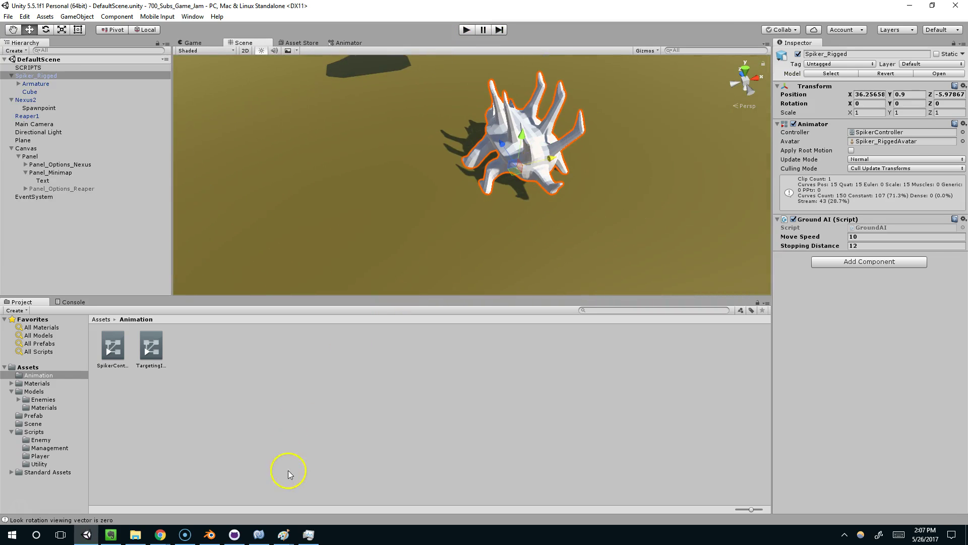
Switch to Blender and change the screen layout to UV Editing
{"action": "left_click", "coordinate": [212, 533]}
{"action": "middle_click_drag", "start_coordinate": [281, 429], "coordinate": [314, 242]}
{"action": "key", "text": "Tab"}
{"action": "key", "text": "Tab"}
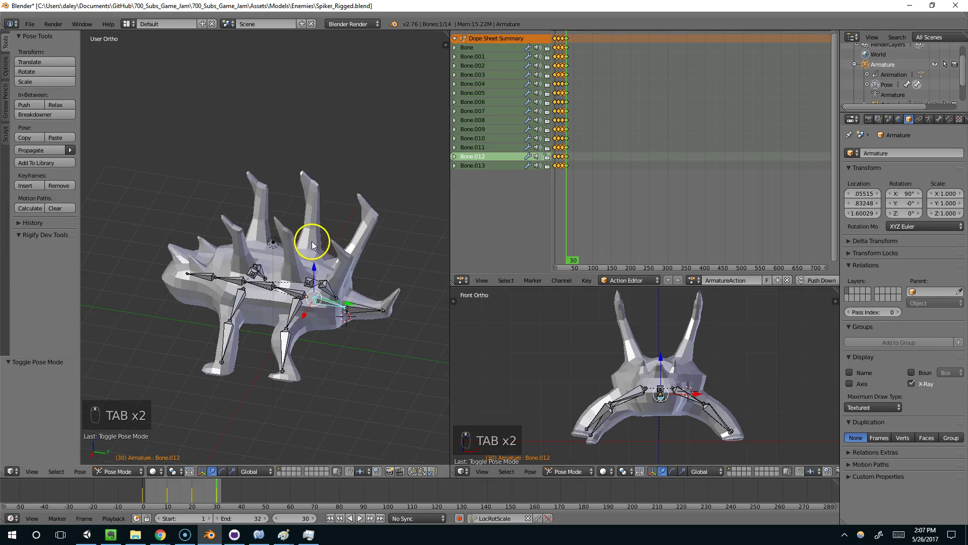
{"action": "key", "text": "Tab"}
{"action": "left_click_drag", "start_coordinate": [454, 58], "coordinate": [489, 58]}
{"action": "left_click", "coordinate": [167, 27]}
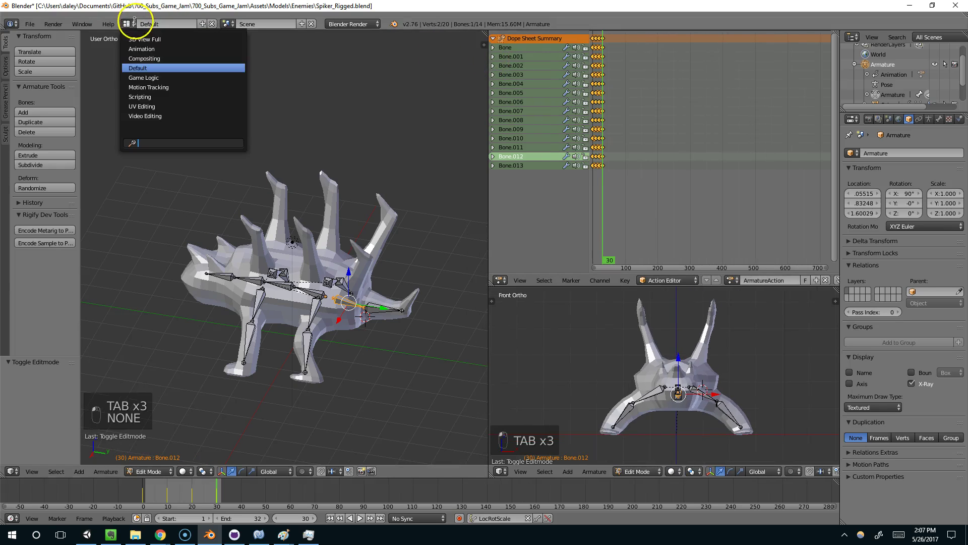
{"action": "left_click", "coordinate": [145, 108]}
Return the armature to Object Mode and select the Spiker's body mesh (Cube)
{"action": "scroll", "coordinate": [631, 266], "scroll_direction": "down", "scroll_amount": 10}
{"action": "key", "text": "Tab"}
{"action": "key", "text": "Tab"}
{"action": "key", "text": "Tab"}
{"action": "key", "text": "Tab"}
{"action": "middle_click_drag", "start_coordinate": [754, 265], "coordinate": [732, 266]}
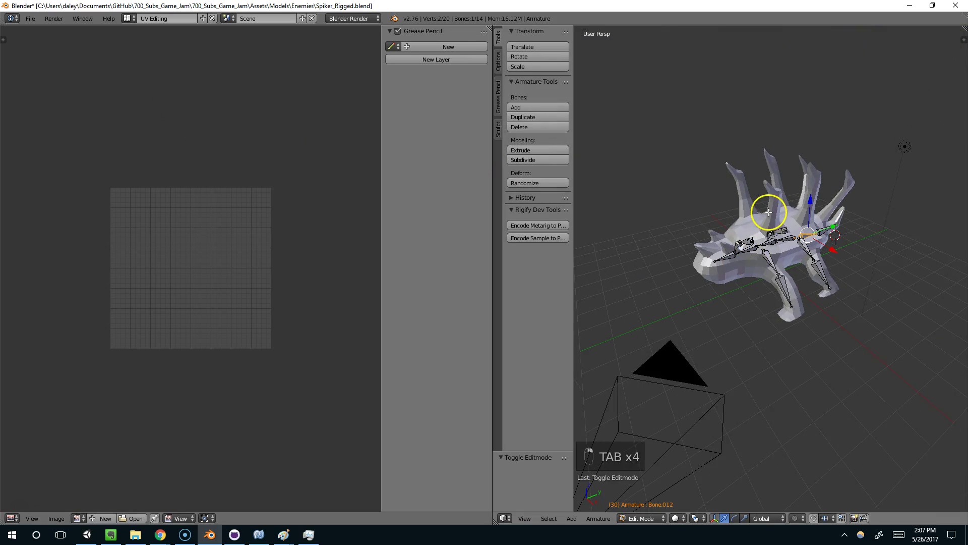
{"action": "left_click", "coordinate": [635, 518]}
{"action": "left_click", "coordinate": [638, 503]}
{"action": "right_click", "coordinate": [785, 241]}
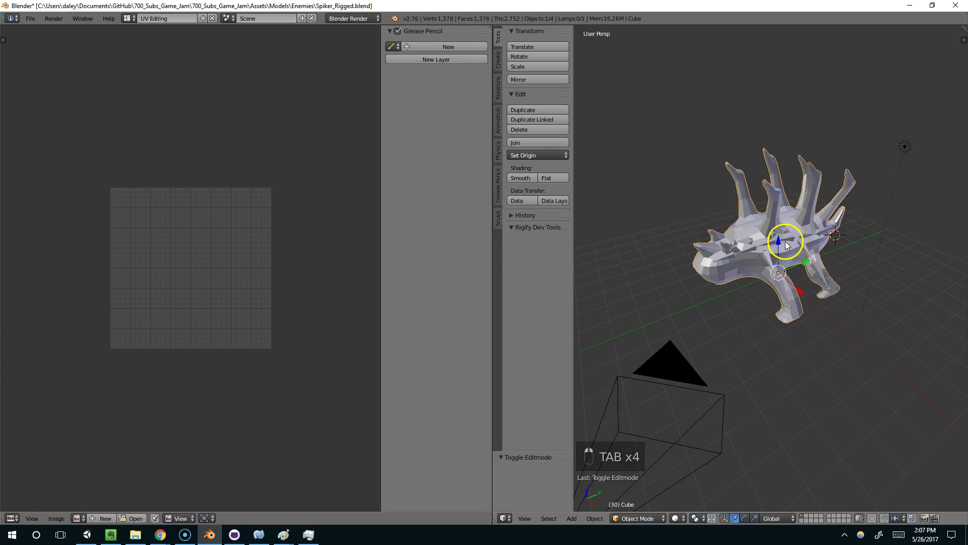
Enter Edit Mode on the Spiker's body mesh and view its head up close from the front
{"action": "left_click", "coordinate": [627, 516]}
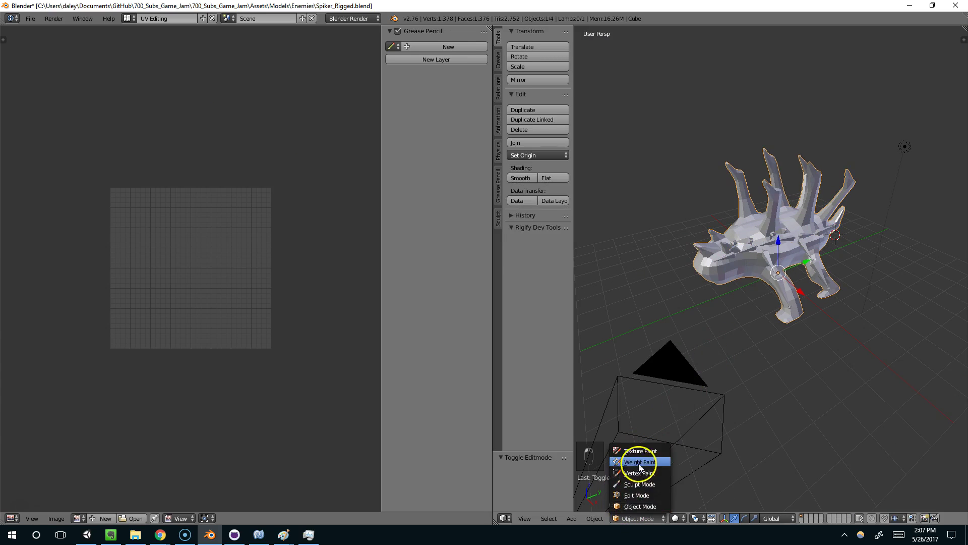
{"action": "scroll", "coordinate": [696, 190], "scroll_direction": "up", "scroll_amount": 4}
{"action": "key", "text": "Tab"}
{"action": "middle_click_drag", "start_coordinate": [795, 222], "coordinate": [727, 458]}
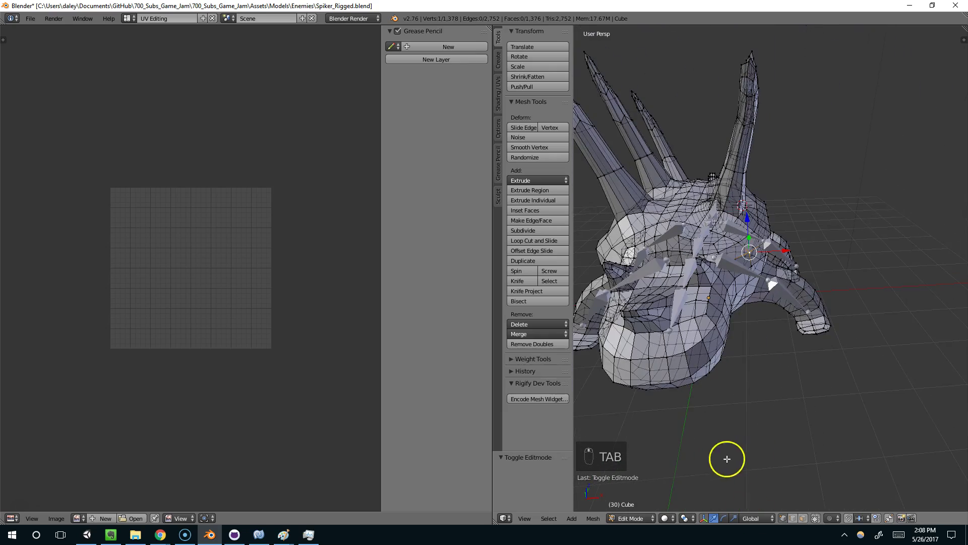
Select the horizontal edge loops along both flanks of the Spiker's body and mark them as a seam
{"action": "middle_click_drag", "start_coordinate": [787, 443], "coordinate": [745, 339]}
{"action": "right_click", "coordinate": [664, 243], "text": "alt"}
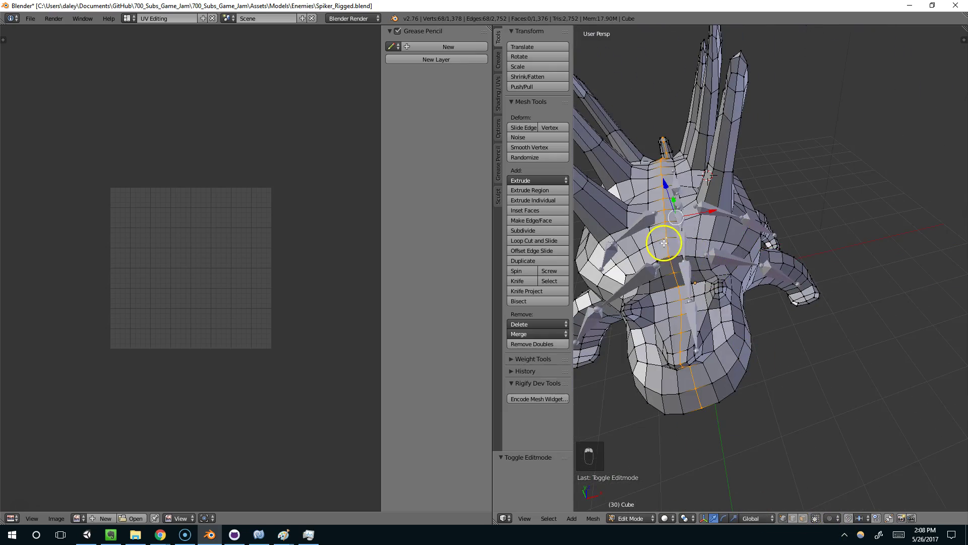
{"action": "middle_click_drag", "start_coordinate": [731, 238], "coordinate": [837, 228]}
{"action": "right_click", "coordinate": [736, 212], "text": "alt"}
{"action": "scroll", "coordinate": [807, 228], "scroll_direction": "down", "scroll_amount": 5}
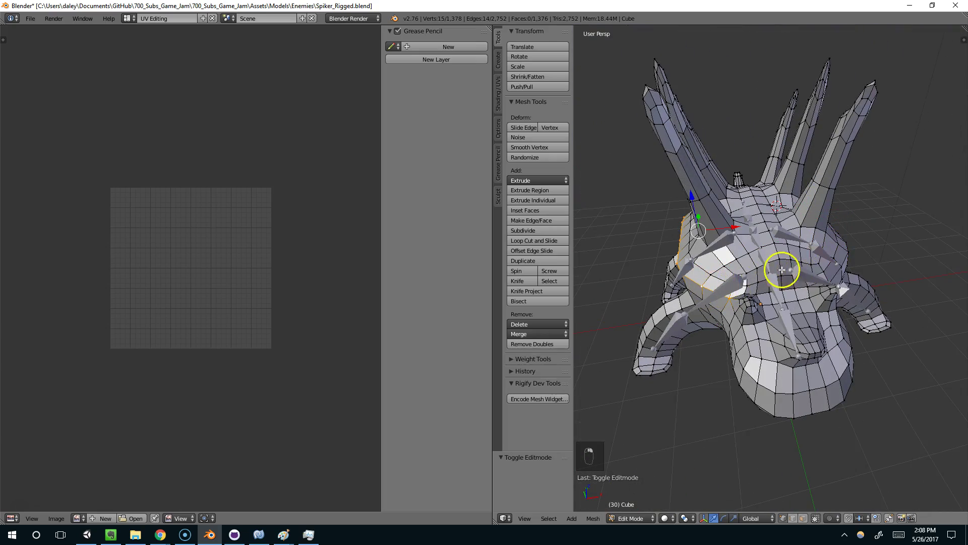
{"action": "middle_click_drag", "start_coordinate": [844, 263], "coordinate": [813, 269]}
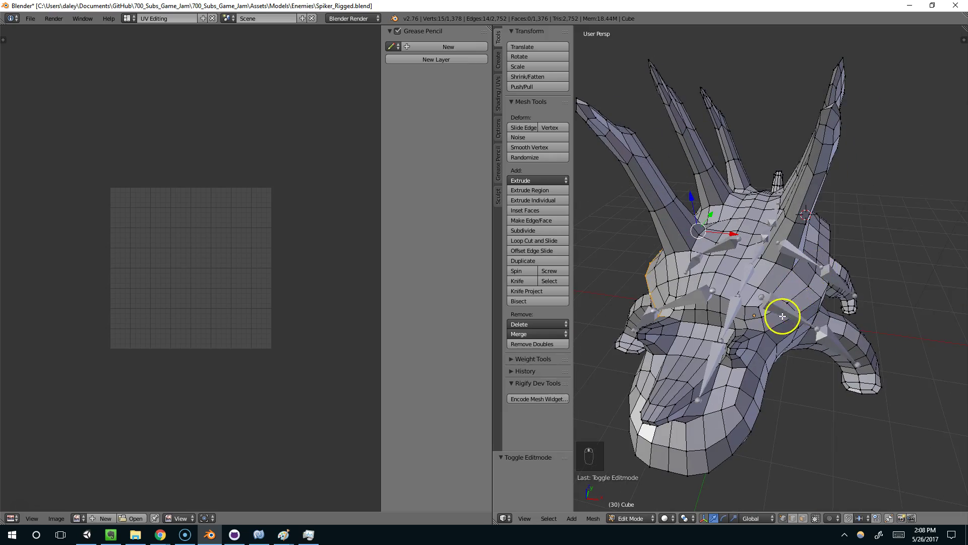
{"action": "middle_click_drag", "start_coordinate": [782, 317], "coordinate": [798, 311]}
{"action": "middle_click_drag", "start_coordinate": [847, 278], "coordinate": [701, 284]}
{"action": "key", "text": "ctrl+e"}
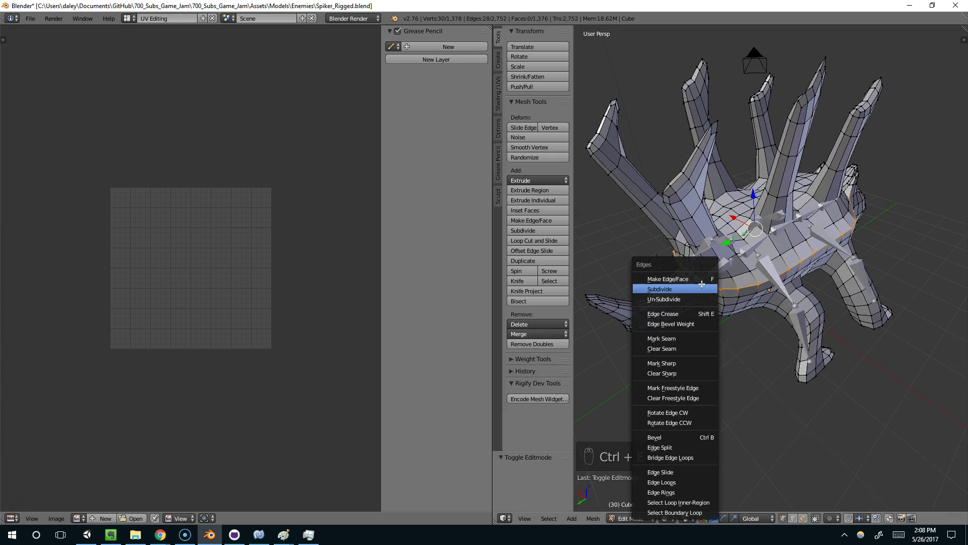
{"action": "left_click", "coordinate": [672, 338]}
{"action": "middle_click_drag", "start_coordinate": [750, 307], "coordinate": [653, 296]}
Enable Live Unwrap in the mesh options and clear the mesh selection
{"action": "key", "text": "a"}
{"action": "key", "text": "a"}
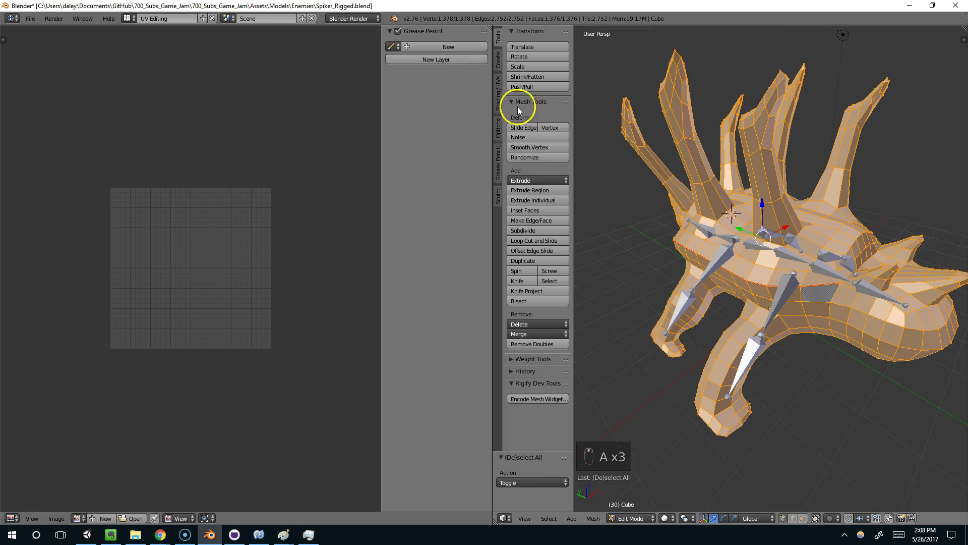
{"action": "left_click", "coordinate": [498, 132]}
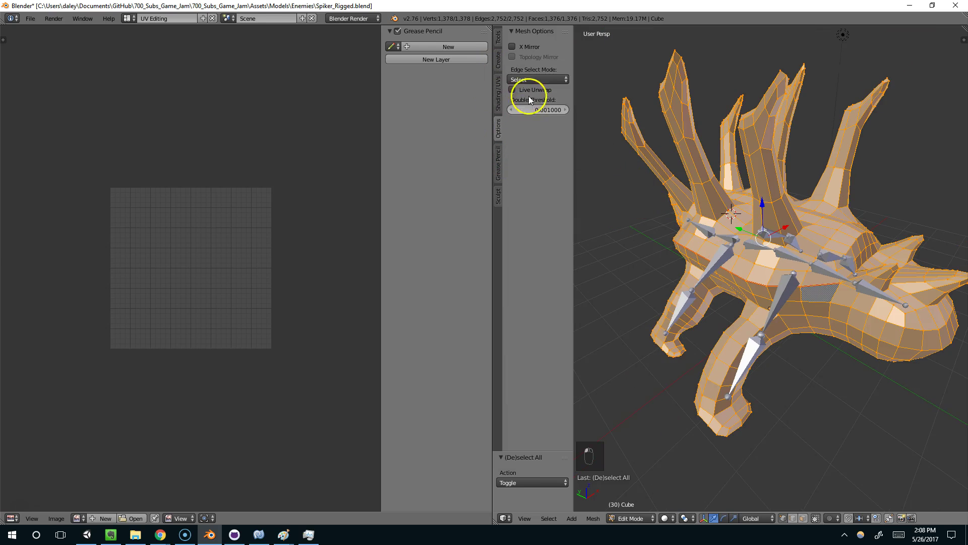
{"action": "middle_click_drag", "start_coordinate": [730, 182], "coordinate": [675, 238]}
{"action": "key", "text": "a"}
Select the edges around the base of a spike on the Spiker's back and mark them as a seam
{"action": "scroll", "coordinate": [707, 249], "scroll_direction": "up", "scroll_amount": 3}
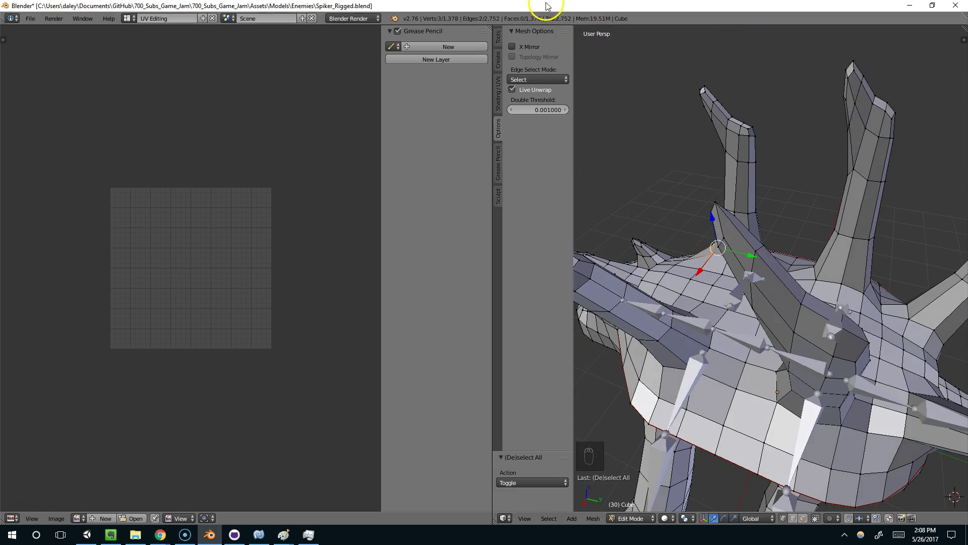
{"action": "middle_click_drag", "start_coordinate": [793, 333], "coordinate": [676, 226]}
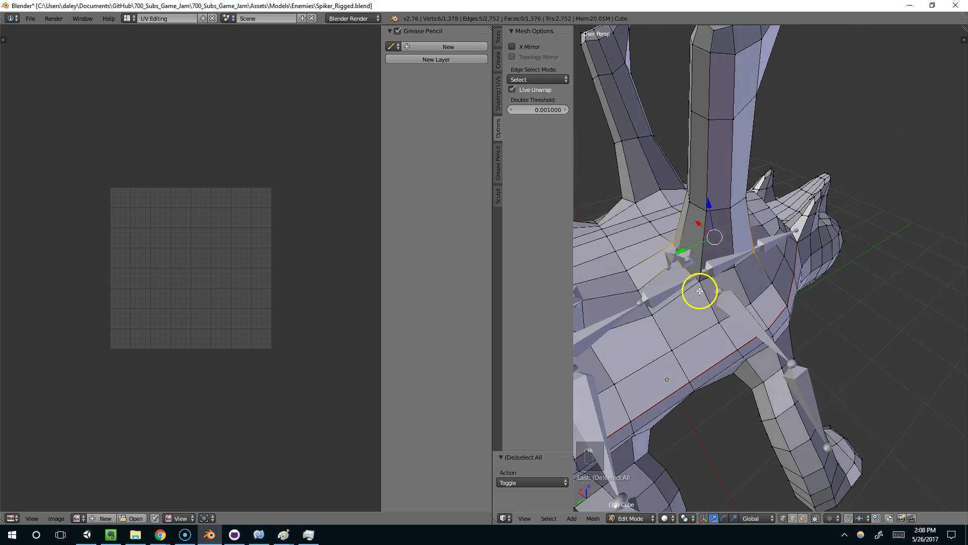
{"action": "middle_click_drag", "start_coordinate": [732, 272], "coordinate": [700, 244]}
{"action": "right_click", "coordinate": [701, 249], "text": "shift"}
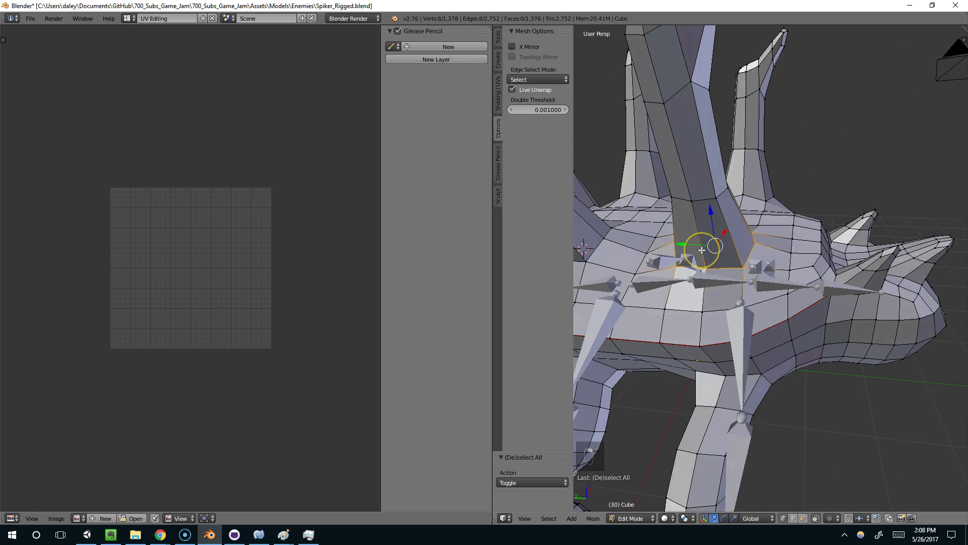
{"action": "key", "text": "ctrl+e"}
{"action": "left_click", "coordinate": [701, 250]}
{"action": "scroll", "coordinate": [698, 247], "scroll_direction": "down", "scroll_amount": 5}
{"action": "middle_click_drag", "start_coordinate": [696, 244], "coordinate": [710, 255]}
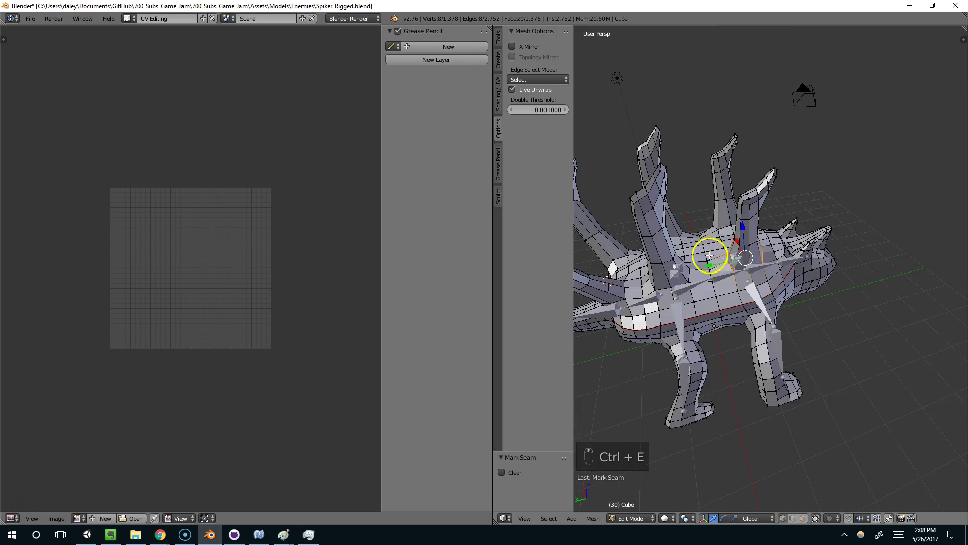
Select the entire Spiker mesh and unwrap it into the UV editor
{"action": "key", "text": "a"}
{"action": "key", "text": "a"}
{"action": "key", "text": "a"}
{"action": "key", "text": "u"}
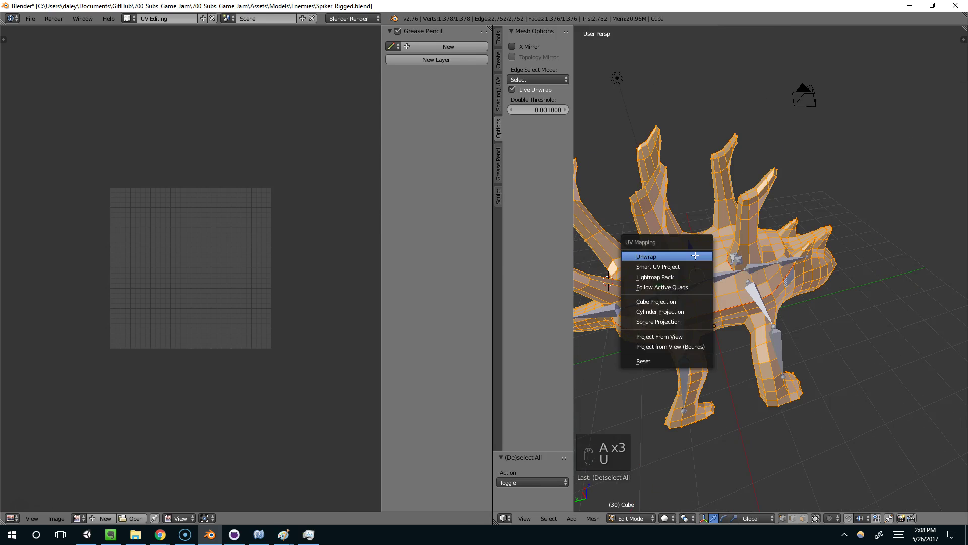
{"action": "left_click", "coordinate": [695, 254]}
{"action": "scroll", "coordinate": [262, 243], "scroll_direction": "up", "scroll_amount": 2}
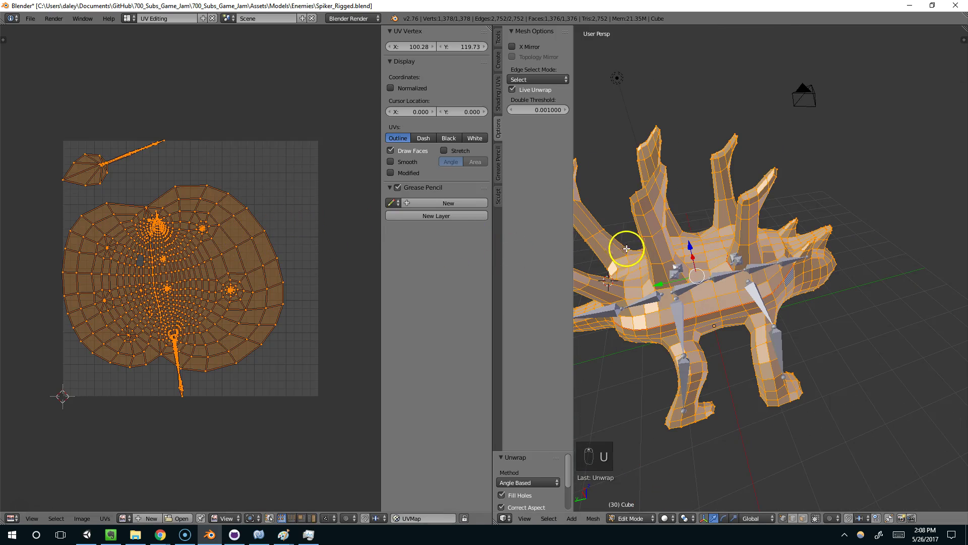
{"action": "scroll", "coordinate": [664, 246], "scroll_direction": "up", "scroll_amount": 3}
{"action": "scroll", "coordinate": [683, 275], "scroll_direction": "down", "scroll_amount": 2}
Select the edges around the base of another back spike and mark them as a seam
{"action": "right_click", "coordinate": [693, 275]}
{"action": "middle_click_drag", "start_coordinate": [698, 276], "coordinate": [632, 261]}
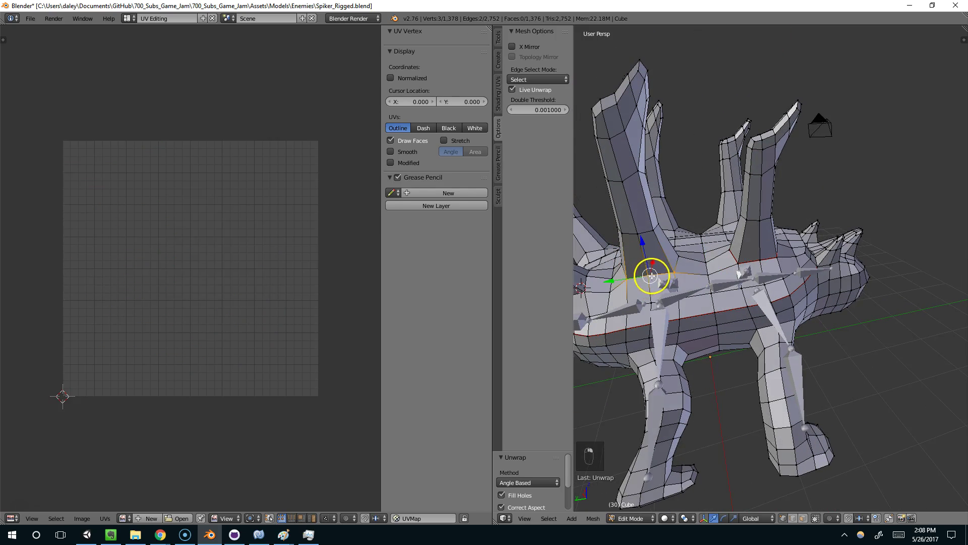
{"action": "middle_click_drag", "start_coordinate": [676, 264], "coordinate": [706, 264]}
{"action": "right_click", "coordinate": [633, 271], "text": "shift"}
{"action": "key", "text": "ctrl+e"}
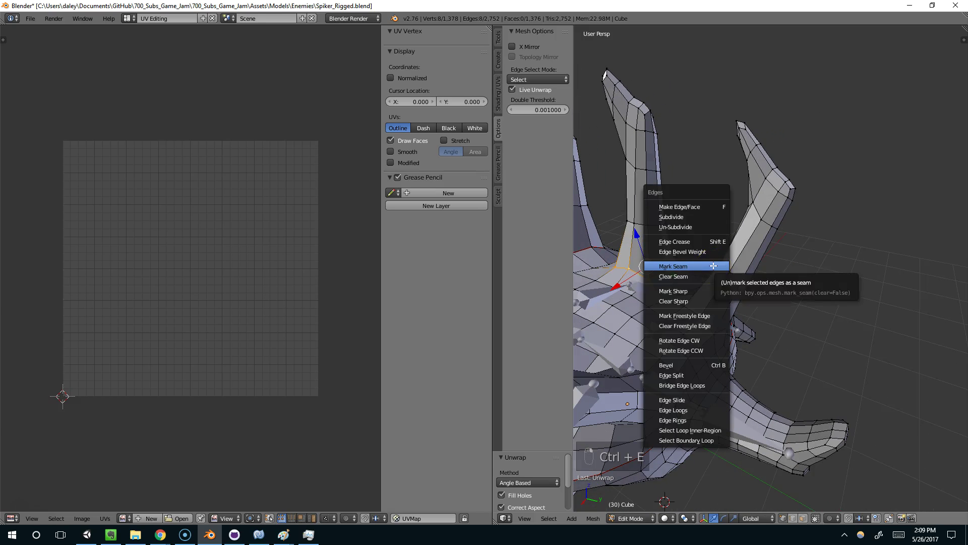
{"action": "left_click", "coordinate": [703, 263]}
{"action": "scroll", "coordinate": [696, 266], "scroll_direction": "down", "scroll_amount": 5}
Select an edge path around the base of a further back spike and save the Blender file
{"action": "key", "text": "Tab"}
{"action": "middle_click_drag", "start_coordinate": [697, 269], "coordinate": [715, 287]}
{"action": "key", "text": "Tab"}
{"action": "right_click", "coordinate": [700, 307], "text": "ctrl"}
{"action": "key", "text": "ctrl+s"}
{"action": "left_click", "coordinate": [663, 282]}
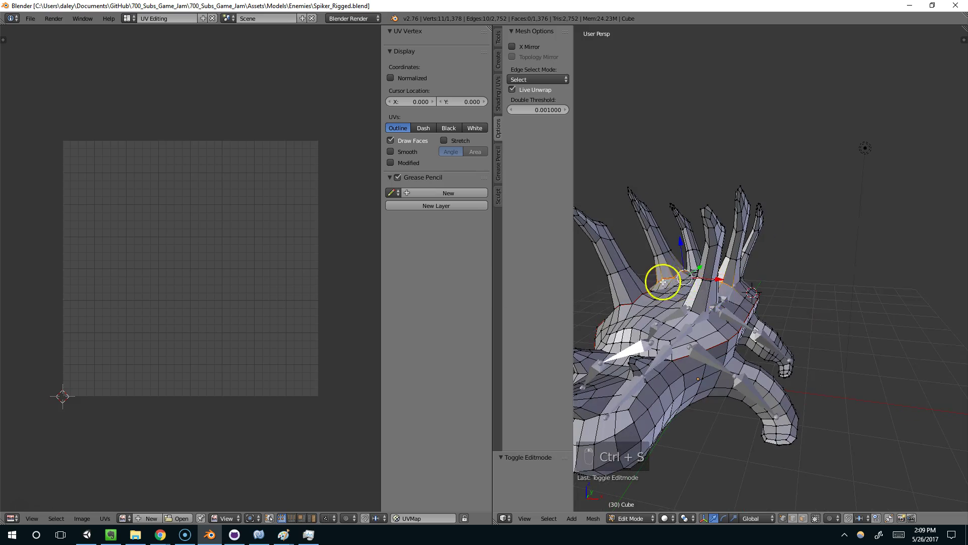
{"action": "scroll", "coordinate": [685, 283], "scroll_direction": "down", "scroll_amount": 3}
Switch to Unity, open the Clean folder inside Materials and inspect the Selector material
{"action": "left_click", "coordinate": [87, 535]}
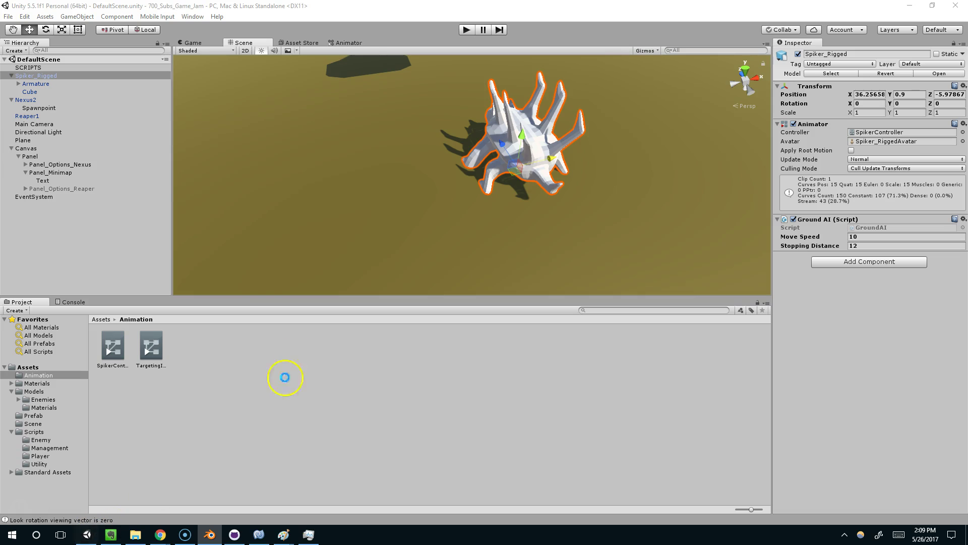
{"action": "right_click_drag", "start_coordinate": [398, 244], "coordinate": [253, 263]}
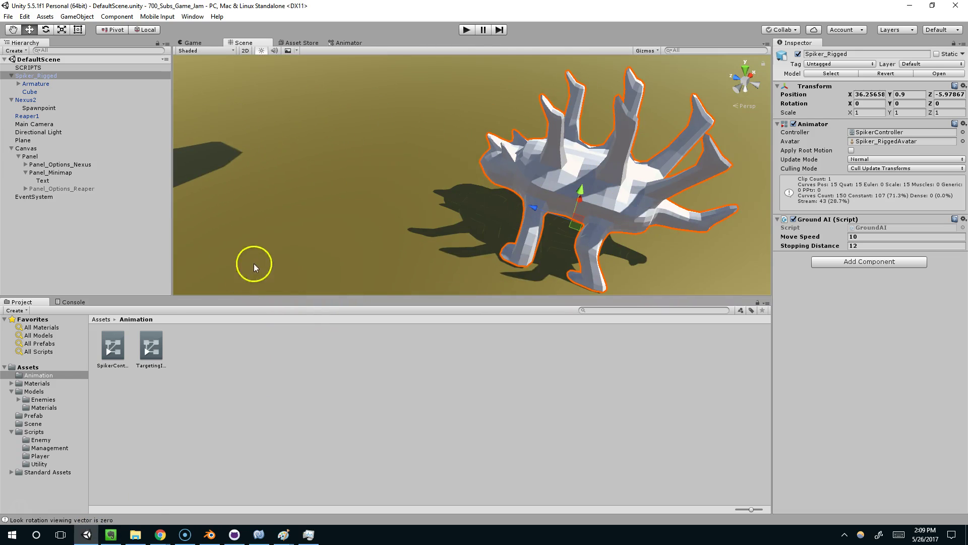
{"action": "left_click", "coordinate": [35, 383]}
{"action": "double_click", "coordinate": [112, 345]}
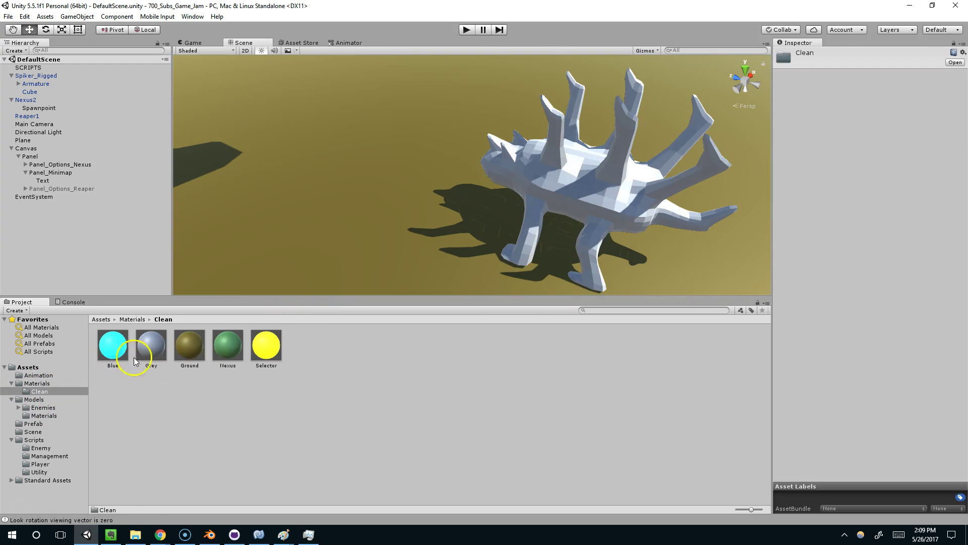
{"action": "left_click", "coordinate": [265, 347]}
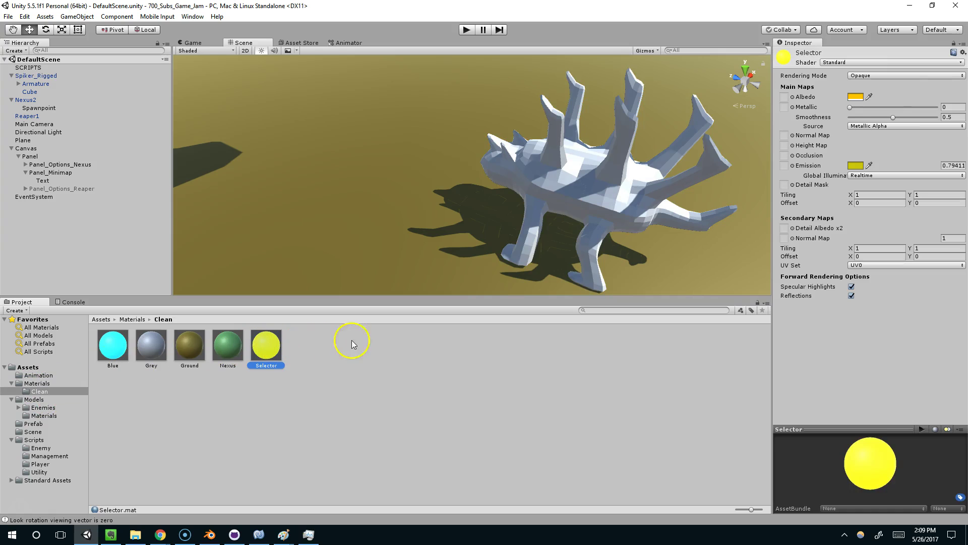
{"action": "right_click_drag", "start_coordinate": [493, 181], "coordinate": [454, 172]}
Create a new material named Bio1 in the Clean materials folder
{"action": "left_click", "coordinate": [283, 370]}
{"action": "right_click", "coordinate": [282, 369]}
{"action": "mouse_move", "coordinate": [315, 184]}
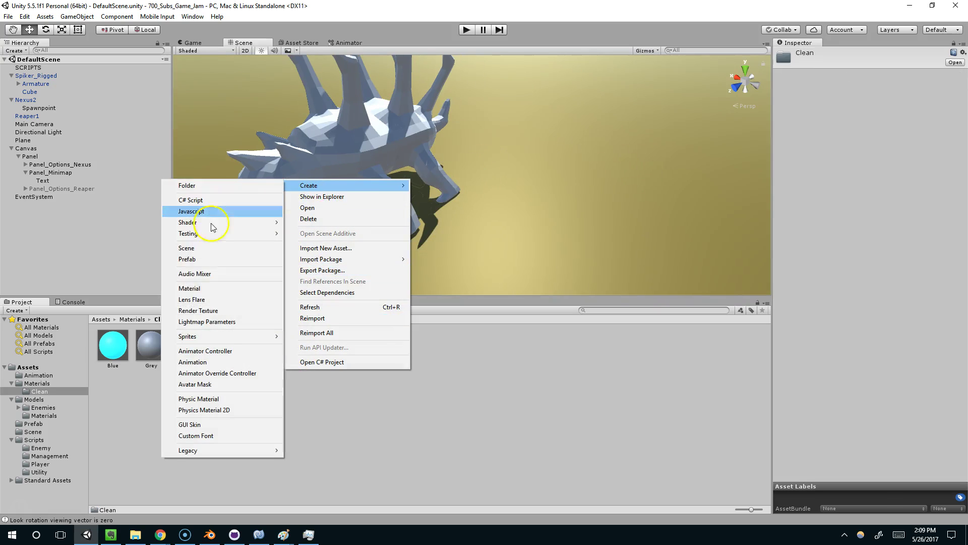
{"action": "left_click", "coordinate": [195, 284]}
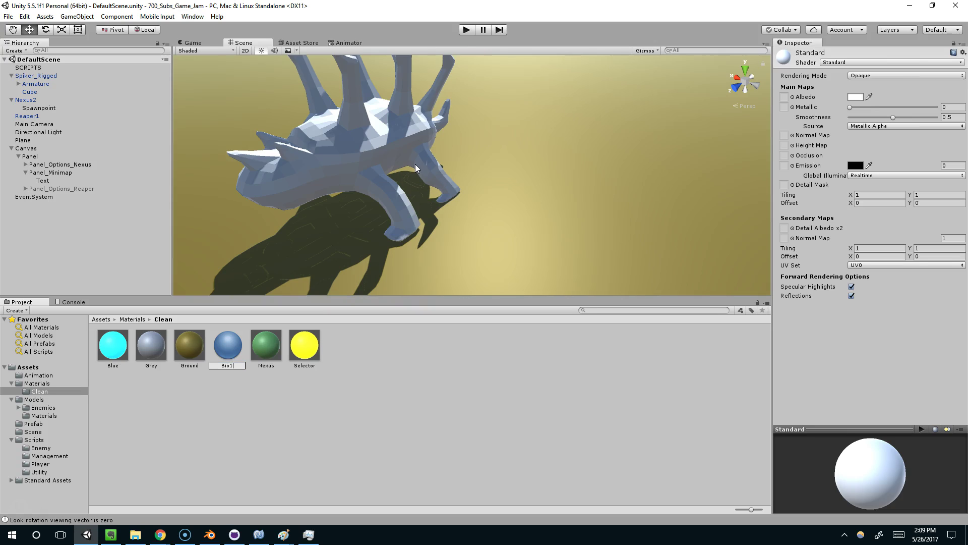
{"action": "key", "text": "Return"}
Apply the Bio1 material to the Spiker in the Scene view and inspect it from the side
{"action": "left_click_drag", "start_coordinate": [156, 292], "coordinate": [313, 155]}
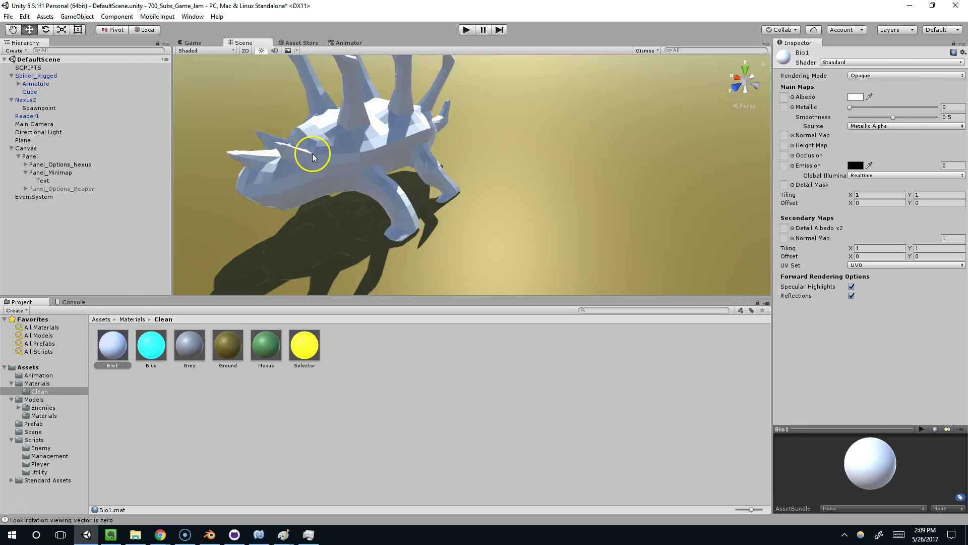
{"action": "scroll", "coordinate": [323, 157], "scroll_direction": "down", "scroll_amount": 4}
{"action": "right_click_drag", "start_coordinate": [521, 173], "coordinate": [353, 186]}
{"action": "middle_click_drag", "start_coordinate": [605, 174], "coordinate": [341, 223]}
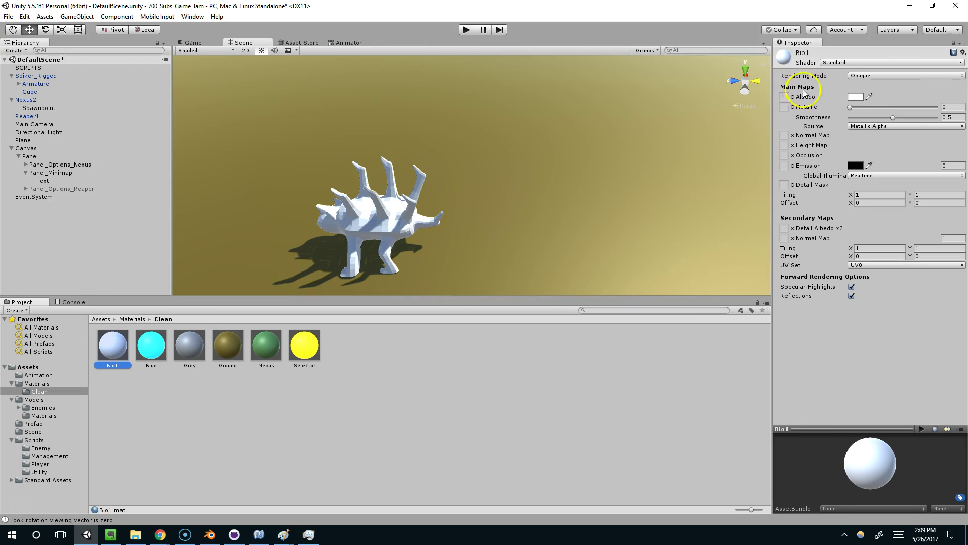
Set the Bio1 material's albedo to dark grey (R 81, G 79, B 79) and check it on the Spiker
{"action": "left_click", "coordinate": [855, 97]}
{"action": "left_click_drag", "start_coordinate": [766, 302], "coordinate": [733, 331]}
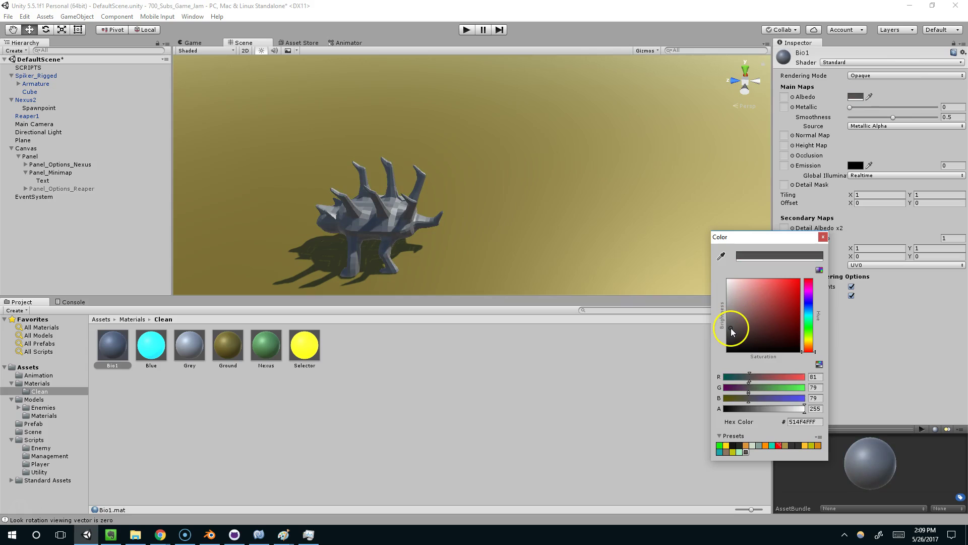
{"action": "left_click", "coordinate": [823, 236]}
{"action": "right_click_drag", "start_coordinate": [560, 225], "coordinate": [474, 206]}
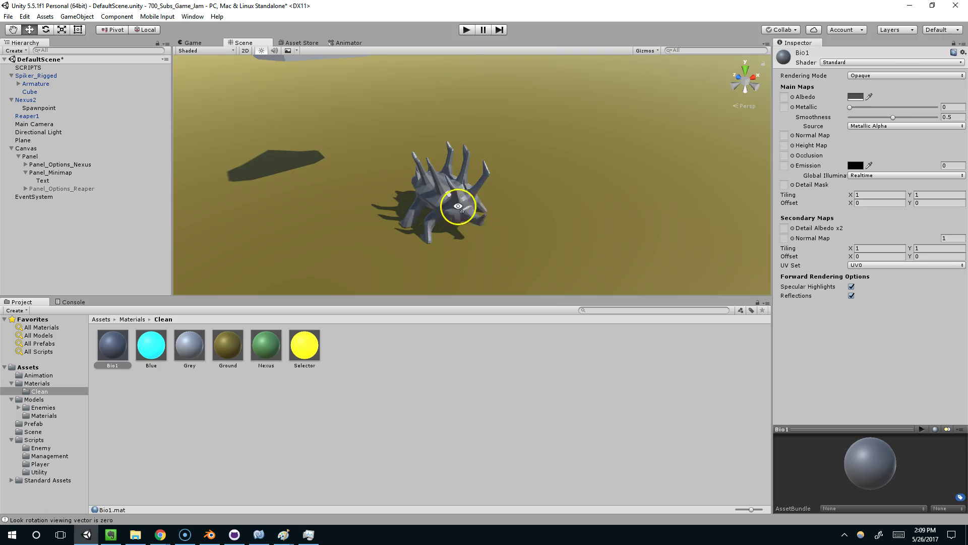
Run the scene in the Game view to watch the recoloured Spiker walk to the Nexus, and stop it
{"action": "left_click", "coordinate": [193, 43]}
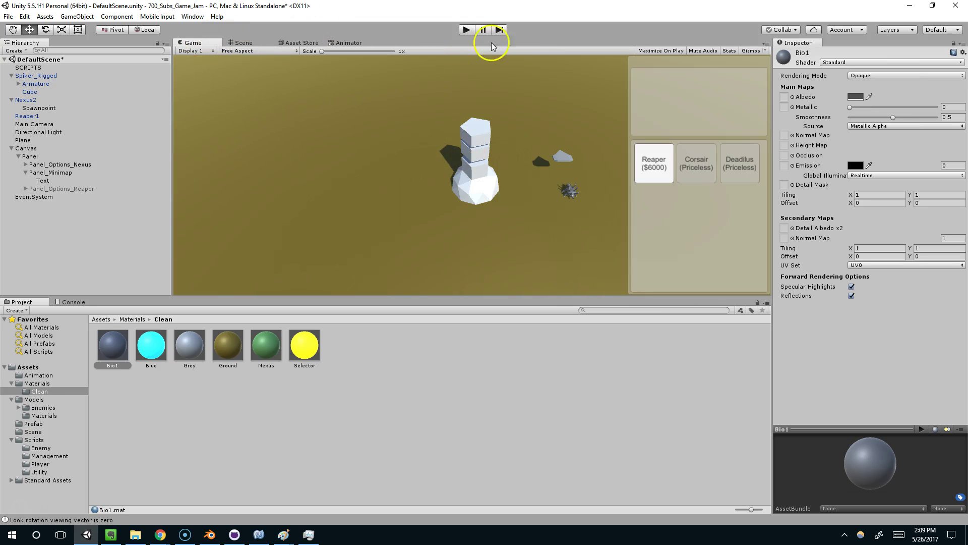
{"action": "left_click", "coordinate": [465, 30]}
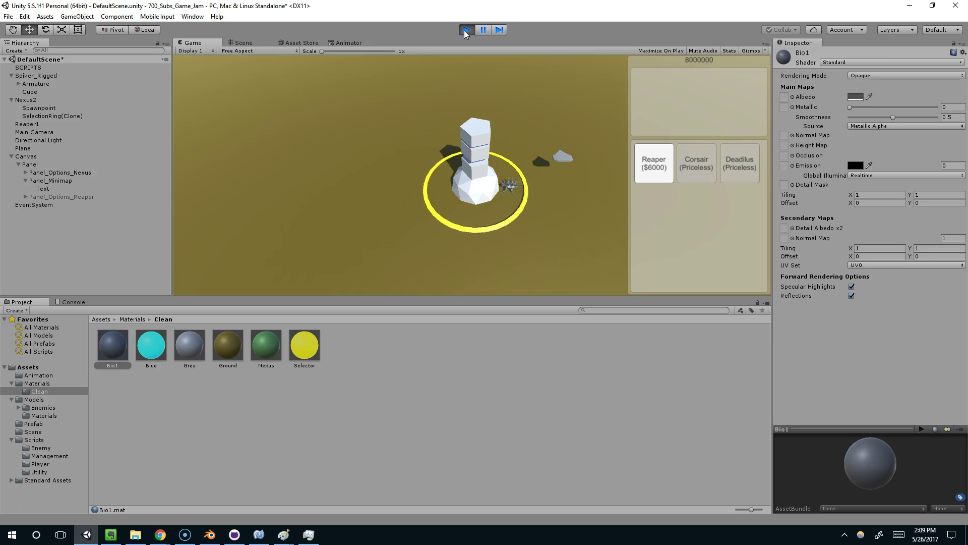
{"action": "left_click", "coordinate": [225, 44]}
{"action": "left_click", "coordinate": [466, 30]}
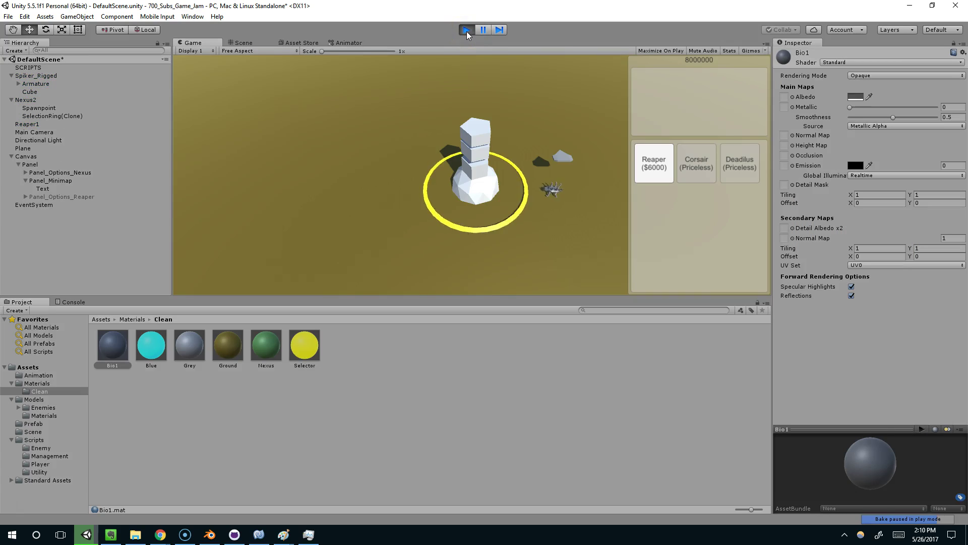
{"action": "left_click", "coordinate": [466, 32]}
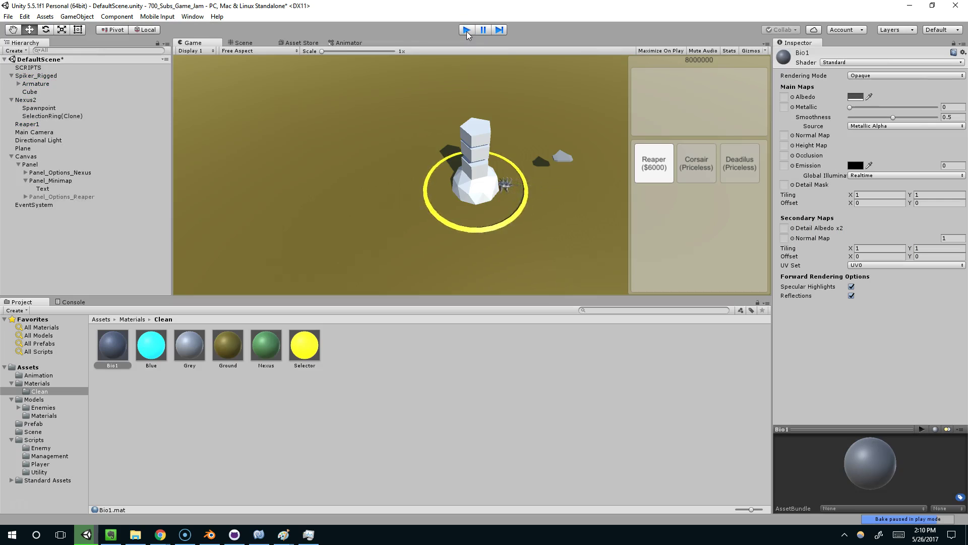
Glance at the Spiker in Blender, return to Unity, and play-test the scene while ordering the Reaper to move near the Spiker
{"action": "left_click", "coordinate": [215, 538]}
{"action": "middle_click_drag", "start_coordinate": [625, 283], "coordinate": [564, 293]}
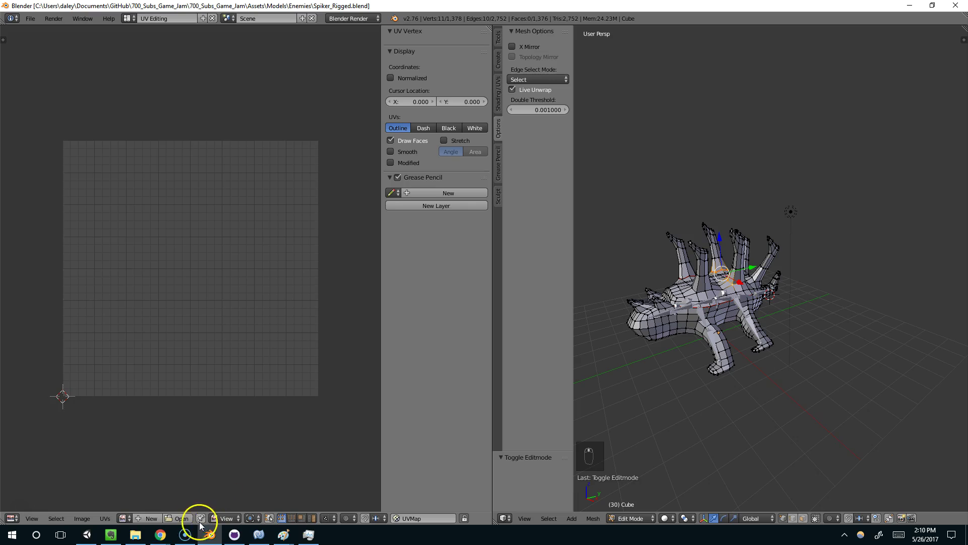
{"action": "left_click", "coordinate": [88, 534]}
{"action": "left_click", "coordinate": [466, 30]}
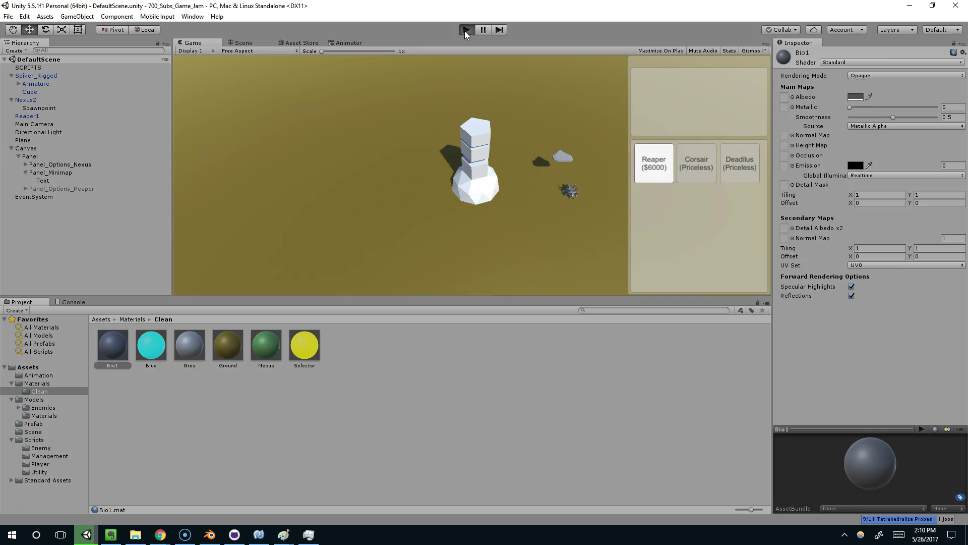
{"action": "left_click", "coordinate": [561, 158]}
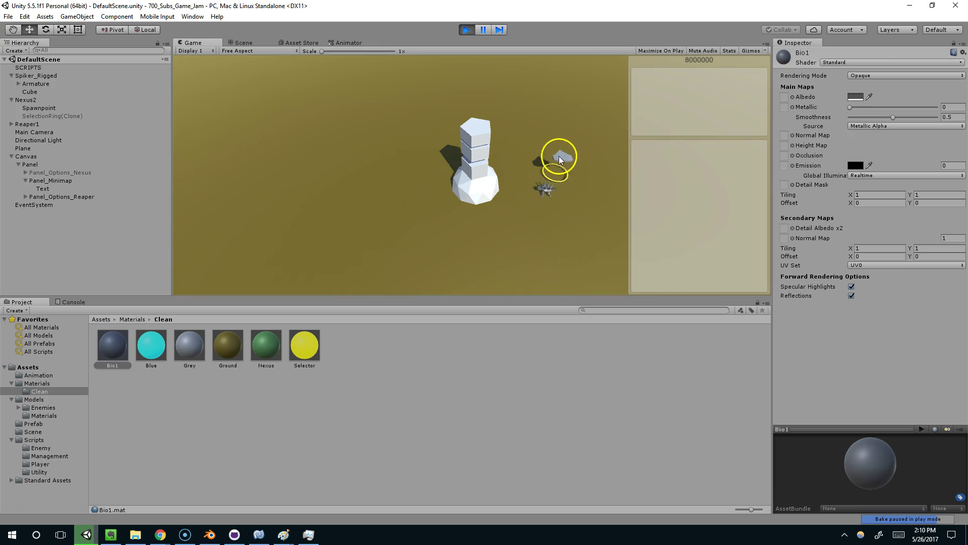
{"action": "right_click", "coordinate": [552, 166]}
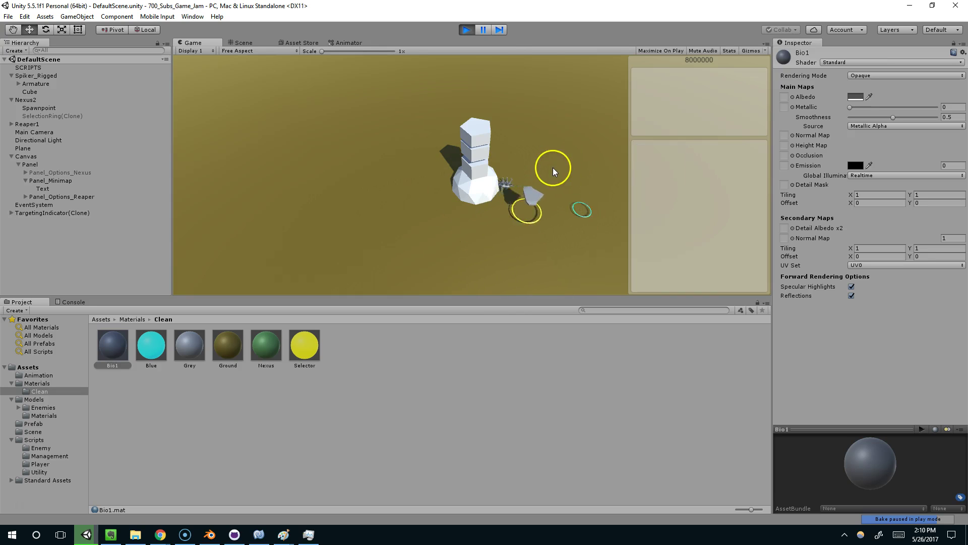
{"action": "left_click", "coordinate": [464, 32]}
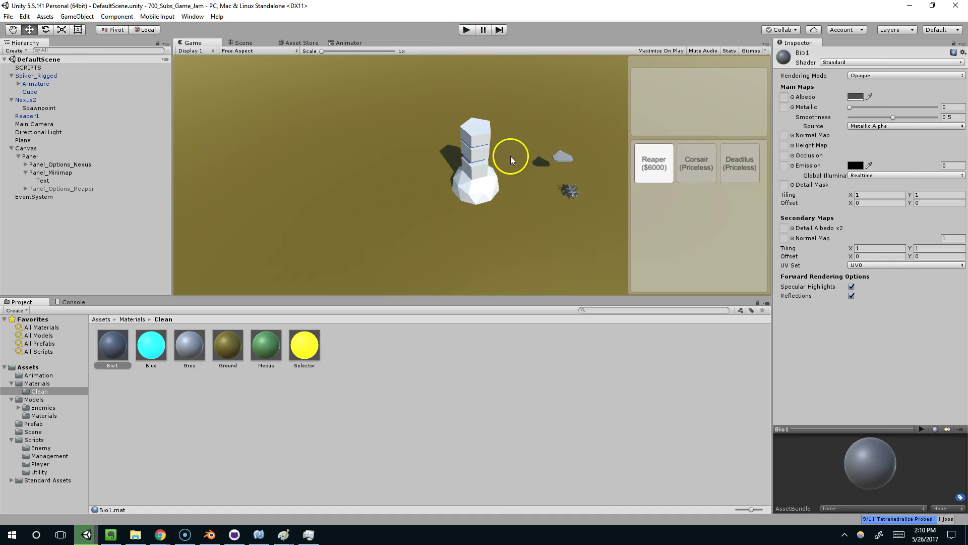
Examine the Spiker beside the Reaper and Nexus in the Scene view
{"action": "left_click", "coordinate": [241, 42]}
{"action": "middle_click_drag", "start_coordinate": [475, 174], "coordinate": [431, 163]}
{"action": "right_click_drag", "start_coordinate": [431, 164], "coordinate": [515, 173]}
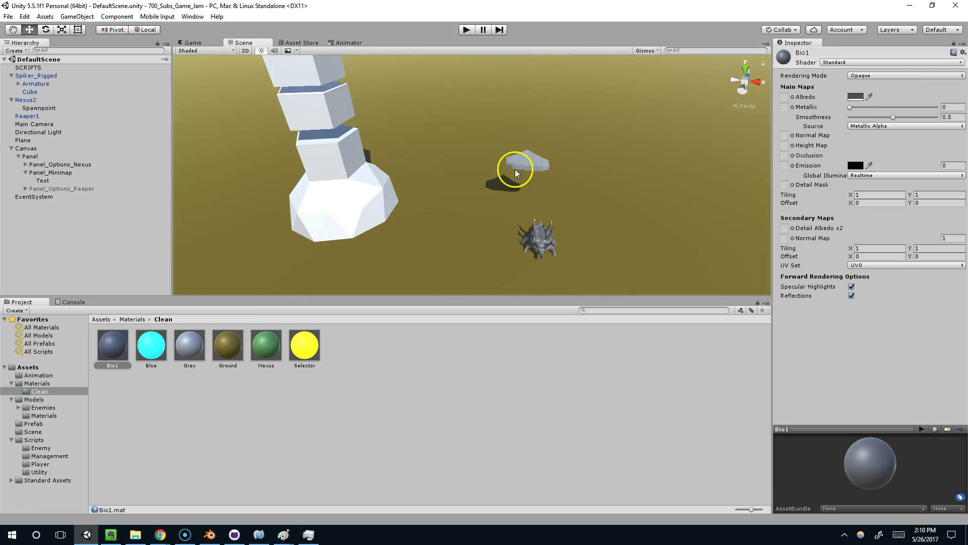
Select the Spiker_Rigged creature in the scene and frame the view on it
{"action": "left_click", "coordinate": [526, 165]}
{"action": "key", "text": "f"}
{"action": "right_click_drag", "start_coordinate": [452, 161], "coordinate": [499, 147]}
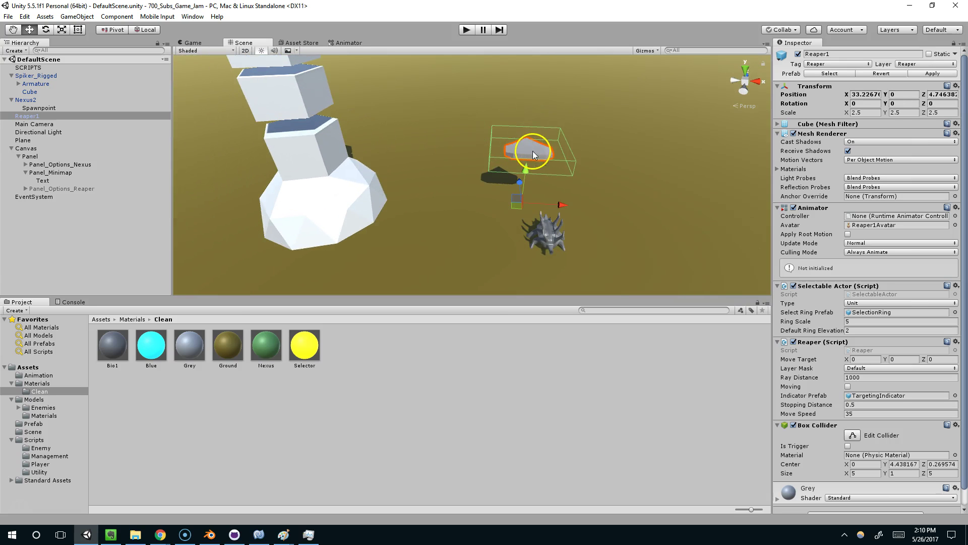
{"action": "left_click", "coordinate": [546, 230]}
{"action": "key", "text": "f"}
{"action": "right_click_drag", "start_coordinate": [491, 182], "coordinate": [572, 133]}
{"action": "right_click_drag", "start_coordinate": [494, 173], "coordinate": [371, 179]}
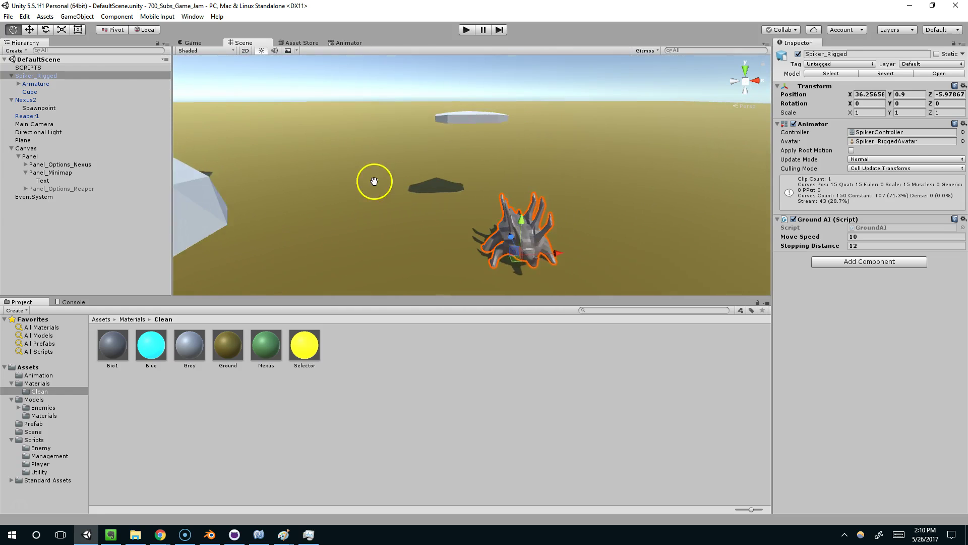
{"action": "right_click", "coordinate": [24, 77]}
{"action": "mouse_move", "coordinate": [64, 173]}
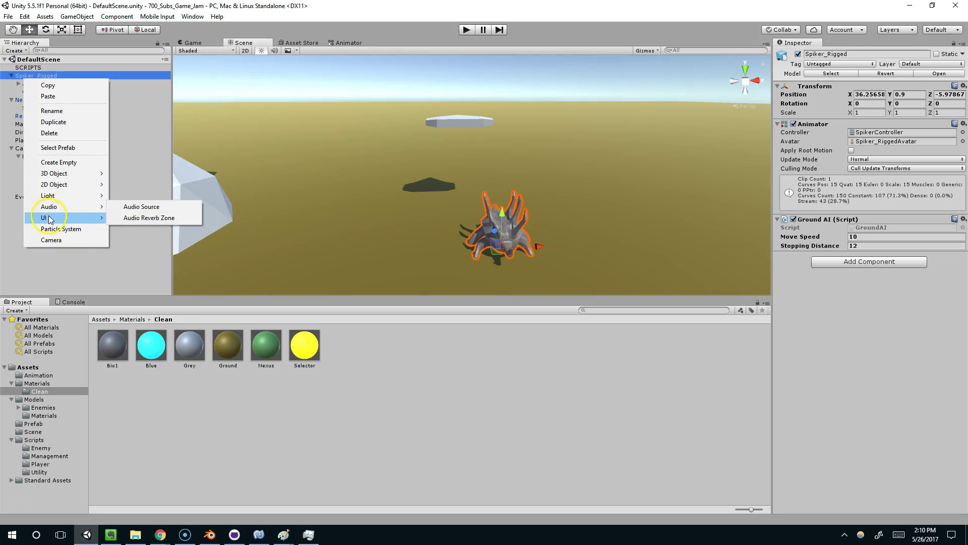
{"action": "mouse_move", "coordinate": [50, 218]}
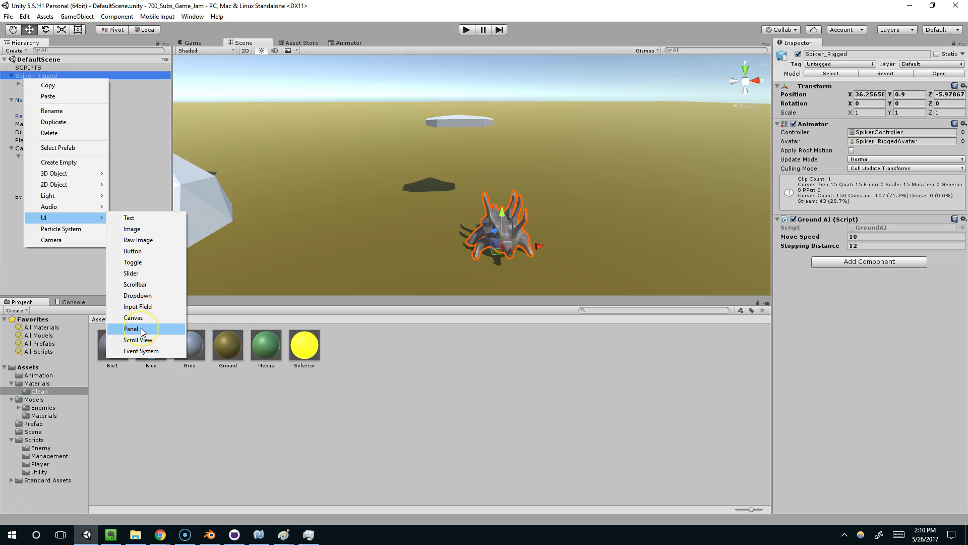
{"action": "left_click", "coordinate": [141, 273]}
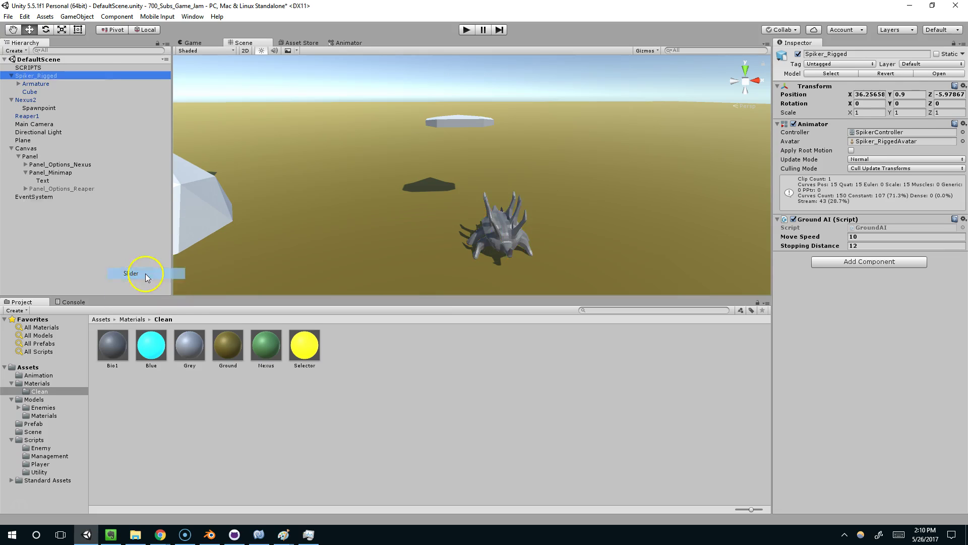
{"action": "scroll", "coordinate": [501, 227], "scroll_direction": "down", "scroll_amount": 5}
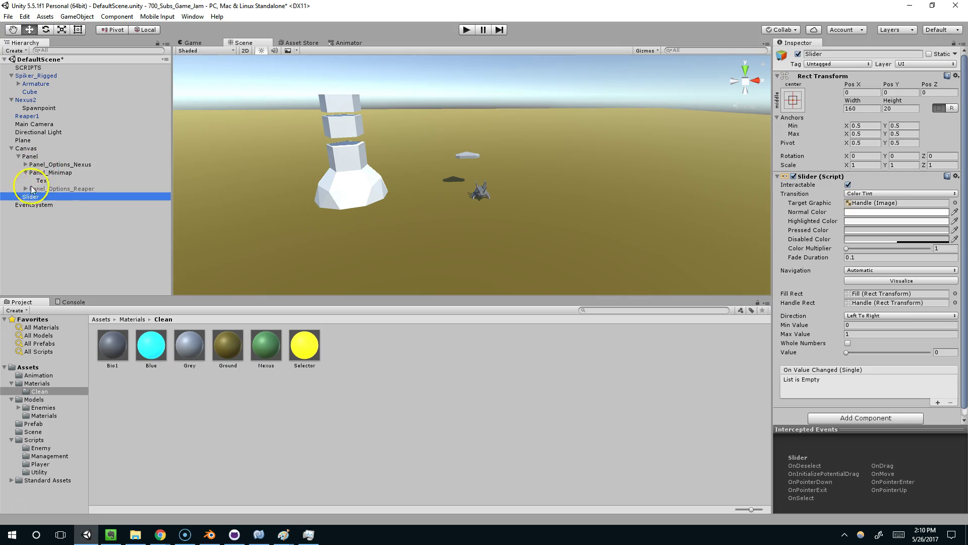
{"action": "key", "text": "ctrl+z"}
{"action": "scroll", "coordinate": [419, 162], "scroll_direction": "up", "scroll_amount": 5}
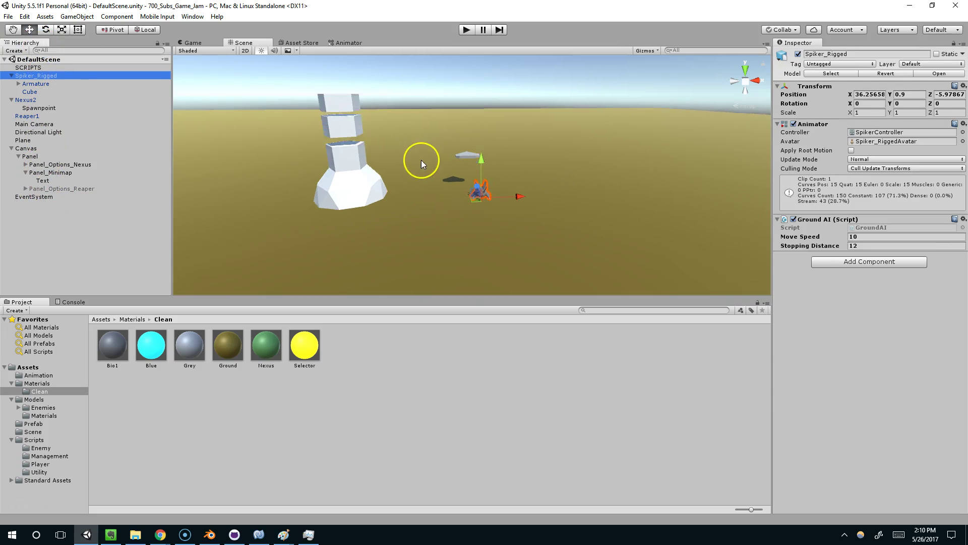
Add a UI Canvas as a child of Spiker_Rigged and set its render mode to World Space
{"action": "right_click", "coordinate": [42, 75]}
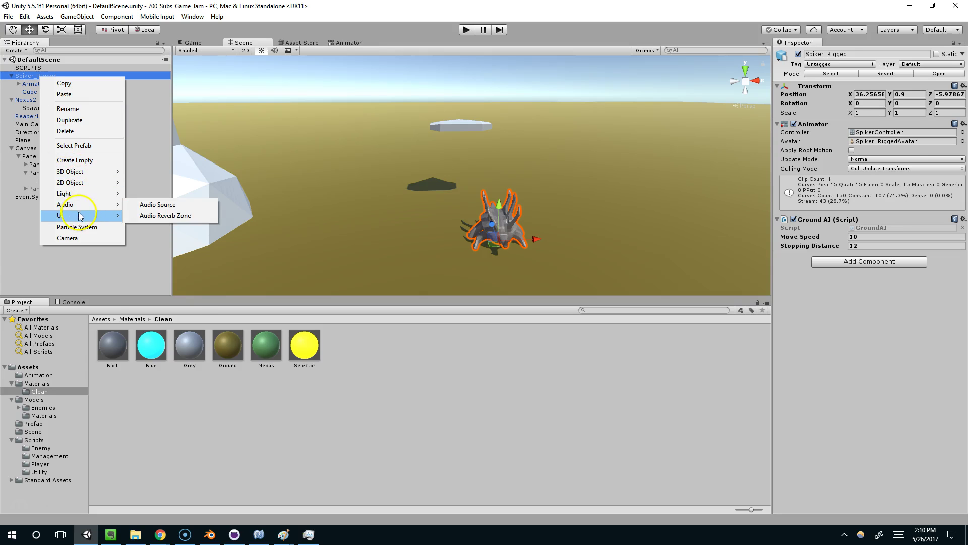
{"action": "mouse_move", "coordinate": [79, 216]}
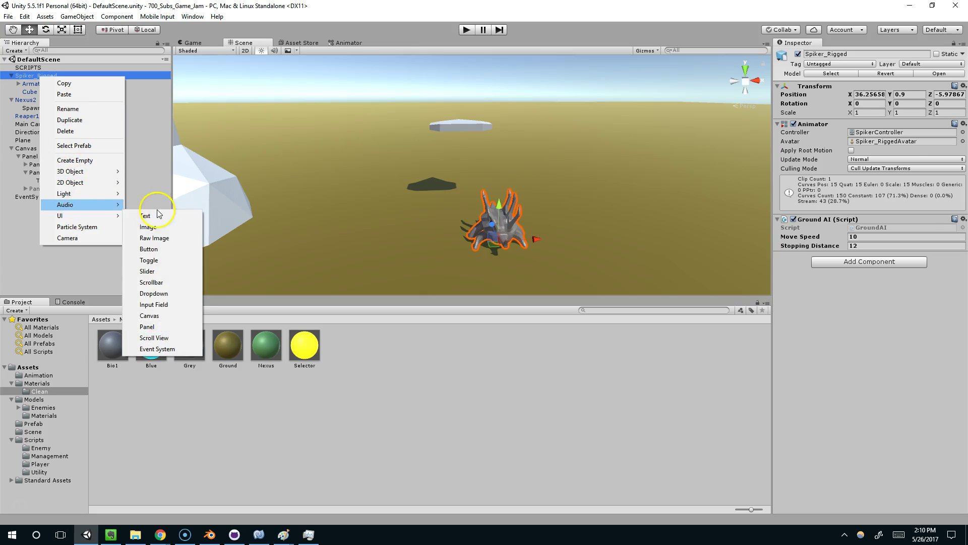
{"action": "left_click", "coordinate": [159, 315]}
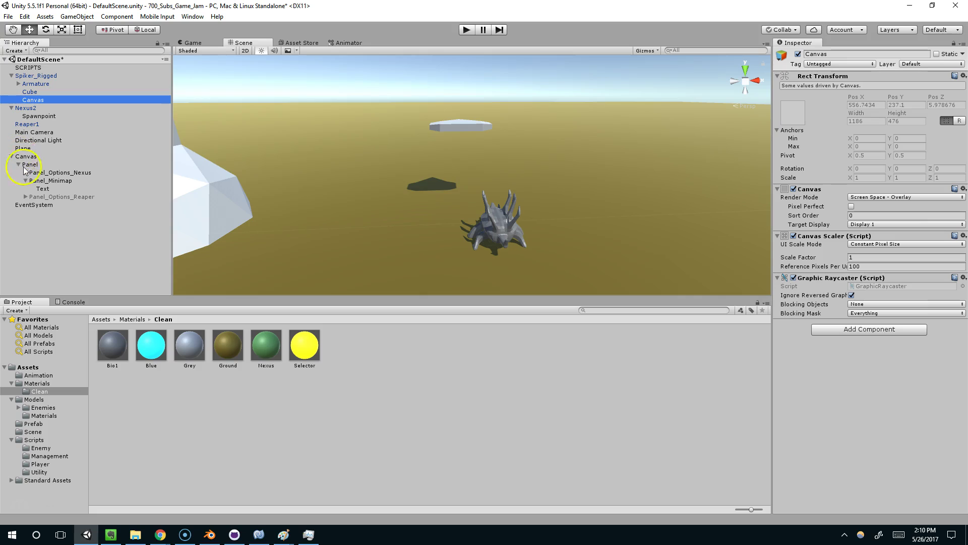
{"action": "scroll", "coordinate": [421, 207], "scroll_direction": "down", "scroll_amount": 5}
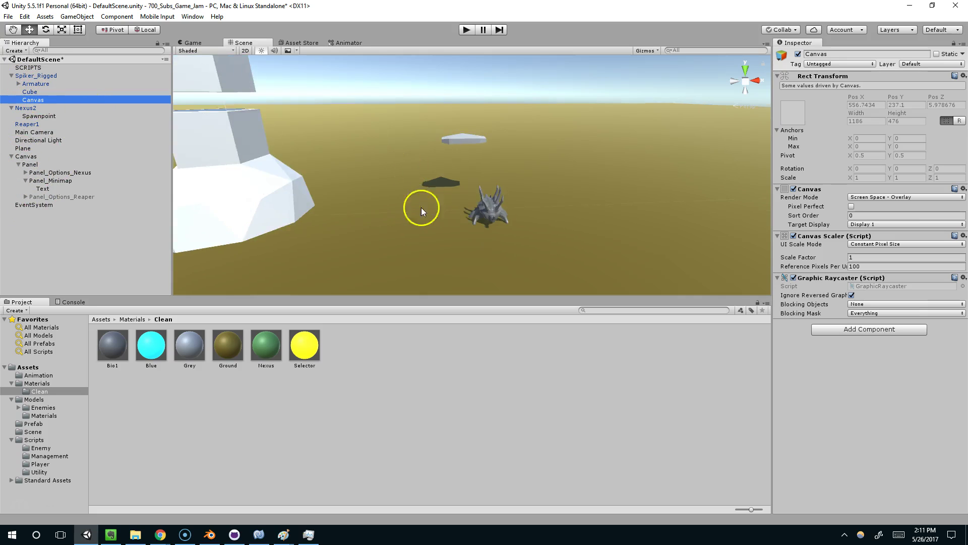
{"action": "left_click", "coordinate": [896, 197]}
{"action": "left_click", "coordinate": [867, 231]}
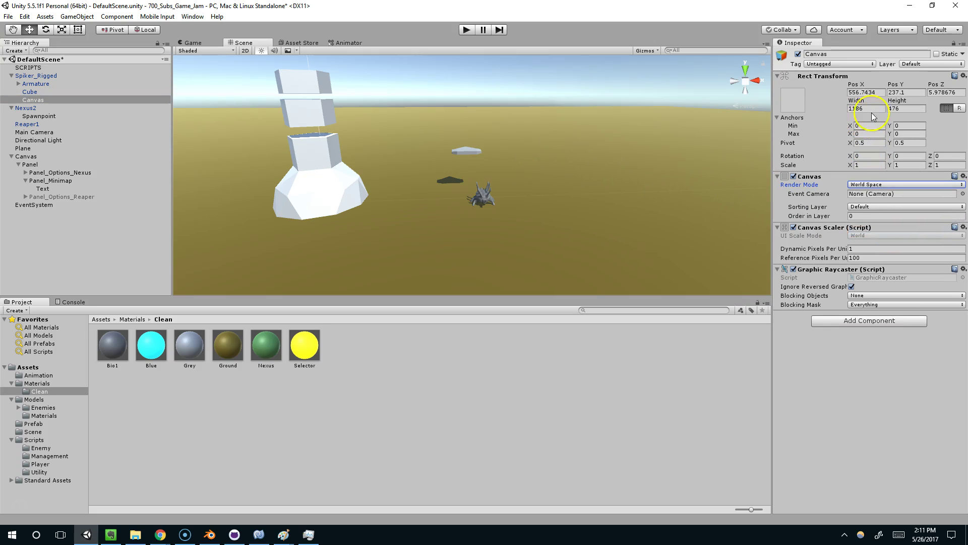
Set the new canvas's scale to 0.05 on the X, Y and Z axes
{"action": "left_click", "coordinate": [862, 166]}
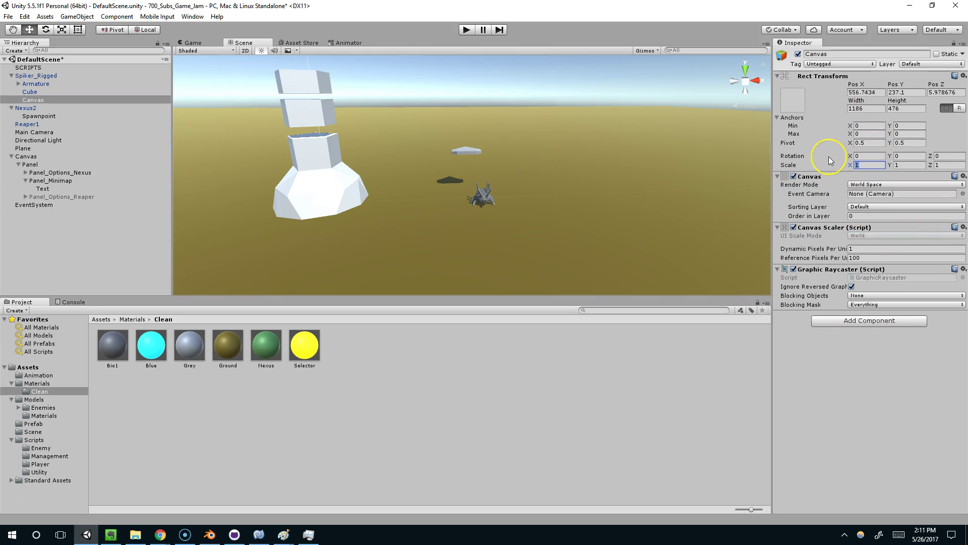
{"action": "type", "text": ".05"}
{"action": "key", "text": "Tab"}
{"action": "type", "text": ".05"}
{"action": "key", "text": "Tab"}
{"action": "type", "text": ".05"}
Reset the Spiker_Rigged canvas's position to 0 on X, Y and Z so it is centred on the creature
{"action": "right_click_drag", "start_coordinate": [605, 162], "coordinate": [364, 130], "text": "alt"}
{"action": "left_click_drag", "start_coordinate": [364, 130], "coordinate": [254, 143], "text": "alt"}
{"action": "left_click", "coordinate": [74, 101]}
{"action": "key", "text": "f"}
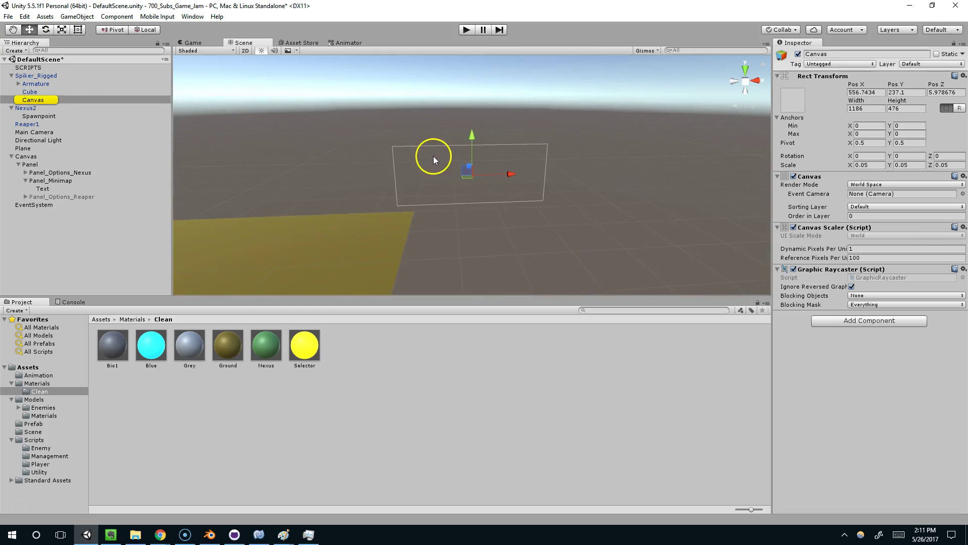
{"action": "left_click", "coordinate": [872, 92]}
{"action": "type", "text": "0"}
{"action": "key", "text": "Tab"}
{"action": "type", "text": "0"}
{"action": "key", "text": "Tab"}
{"action": "key", "text": "Return"}
{"action": "key", "text": "f"}
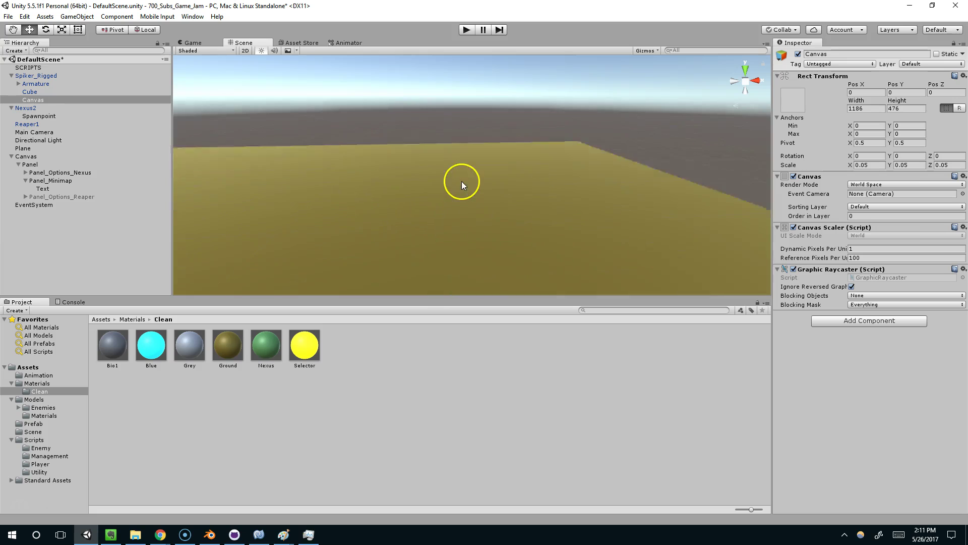
Raise the canvas above the creature to a Y position of about 10.02
{"action": "scroll", "coordinate": [456, 157], "scroll_direction": "up", "scroll_amount": 3}
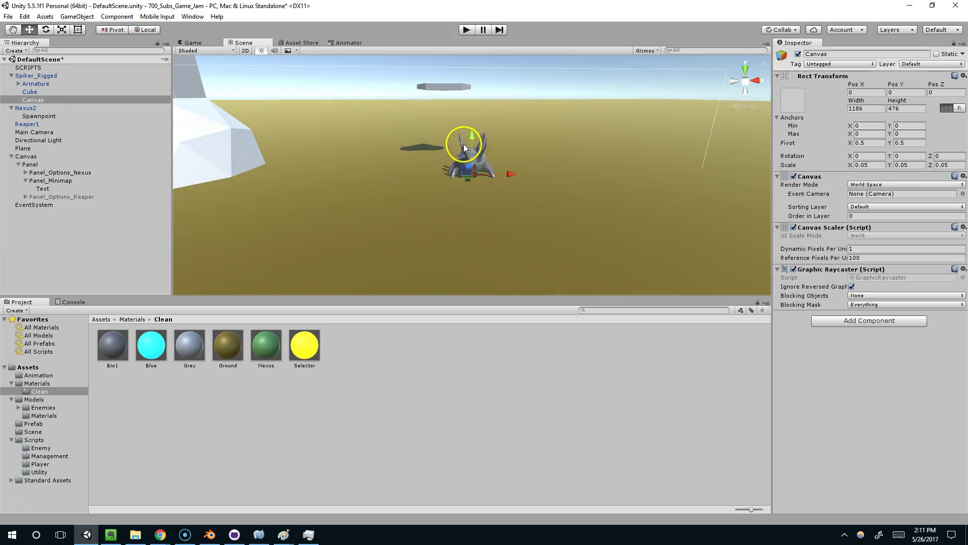
{"action": "middle_click_drag", "start_coordinate": [465, 144], "coordinate": [462, 176]}
{"action": "scroll", "coordinate": [461, 179], "scroll_direction": "up", "scroll_amount": 2}
{"action": "left_click_drag", "start_coordinate": [469, 102], "coordinate": [535, 159], "text": "alt"}
{"action": "key", "text": "w"}
{"action": "scroll", "coordinate": [547, 147], "scroll_direction": "up", "scroll_amount": 6}
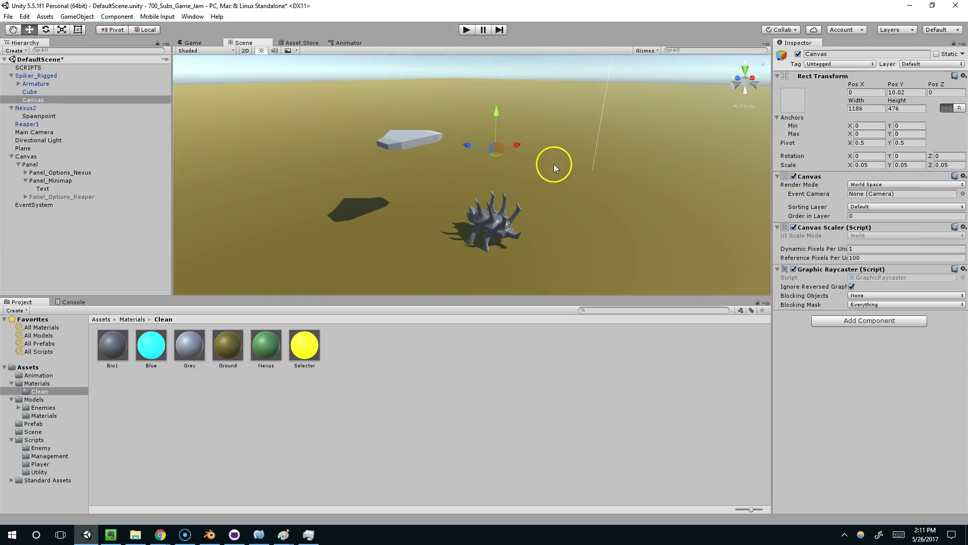
Set the canvas's width to 200 and its height to 100
{"action": "left_click", "coordinate": [871, 109]}
{"action": "type", "text": "200"}
{"action": "left_click", "coordinate": [912, 109]}
{"action": "type", "text": "100"}
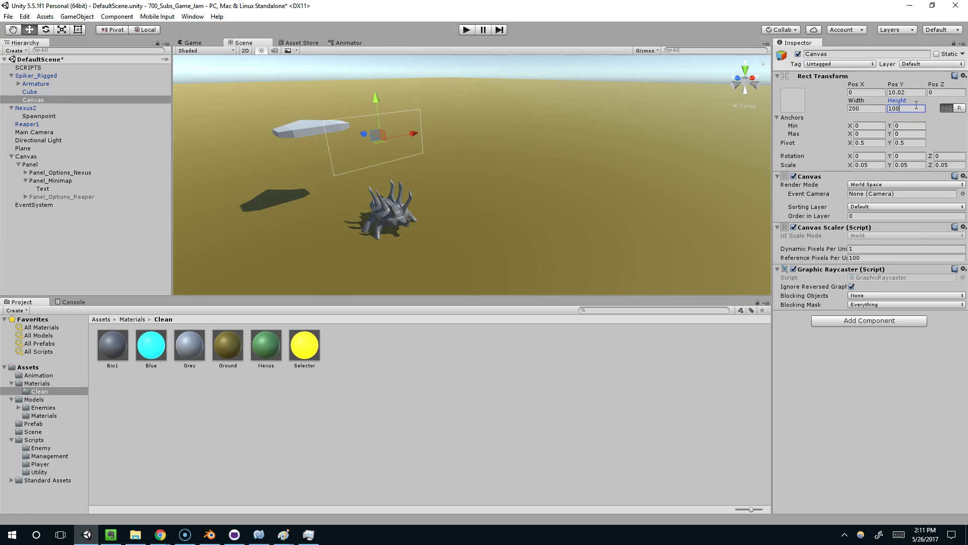
Lower the canvas toward the creature to a Y position of about 5.99
{"action": "middle_click_drag", "start_coordinate": [597, 183], "coordinate": [646, 172]}
{"action": "left_click_drag", "start_coordinate": [443, 86], "coordinate": [444, 124]}
{"action": "middle_click_drag", "start_coordinate": [469, 133], "coordinate": [513, 112]}
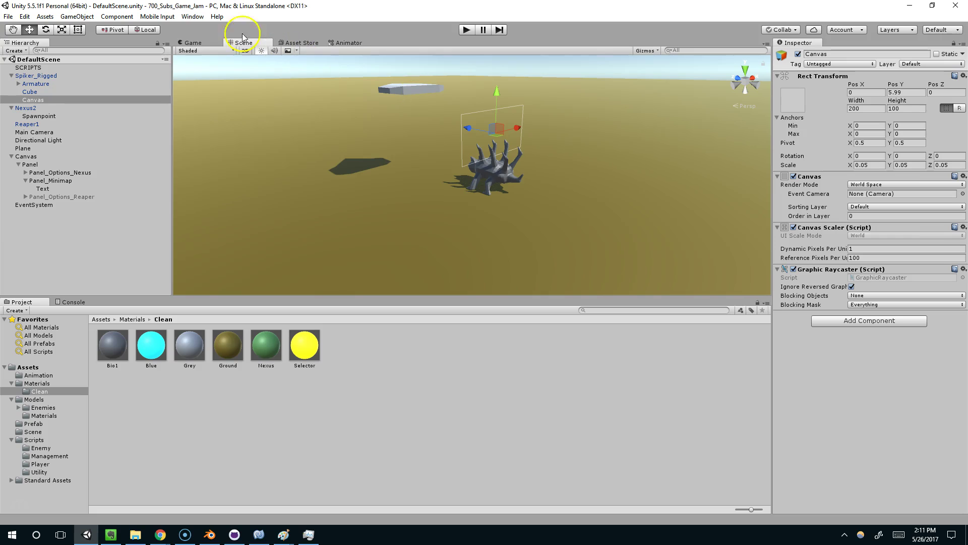
Add a UI Panel as a child of the Spiker_Rigged canvas
{"action": "right_click", "coordinate": [111, 97]}
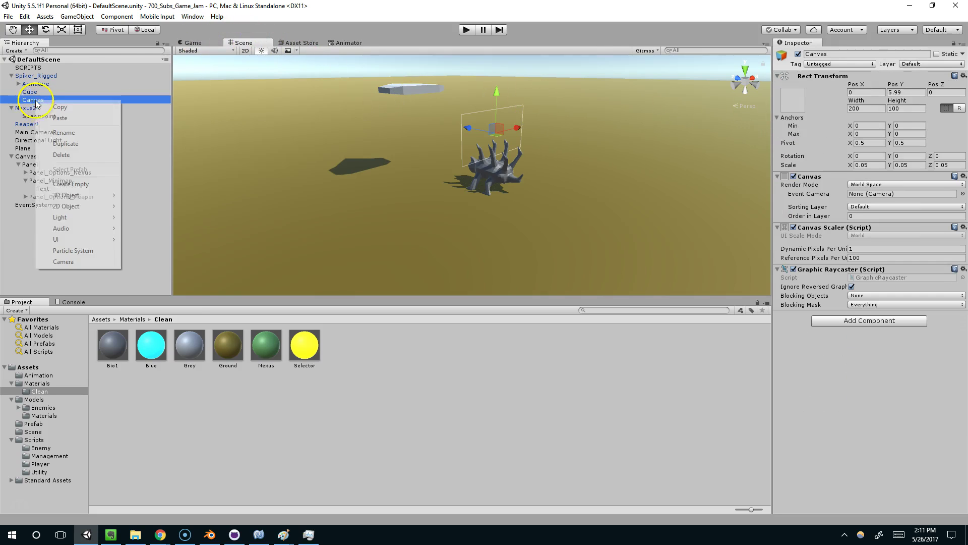
{"action": "mouse_move", "coordinate": [92, 242]}
{"action": "left_click", "coordinate": [146, 350]}
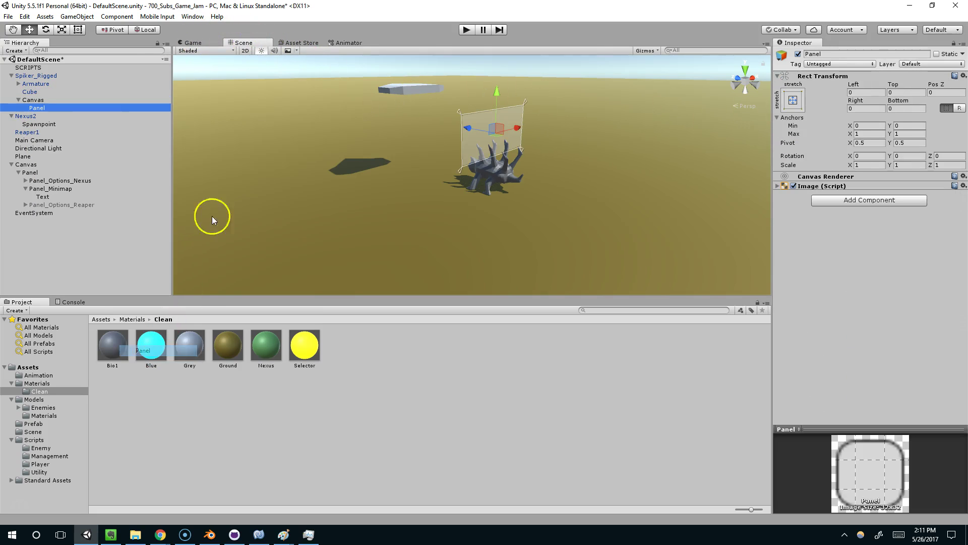
Check the new panel in the game view and raise the creature's canvas to a Y position of about 7.88
{"action": "left_click", "coordinate": [192, 44]}
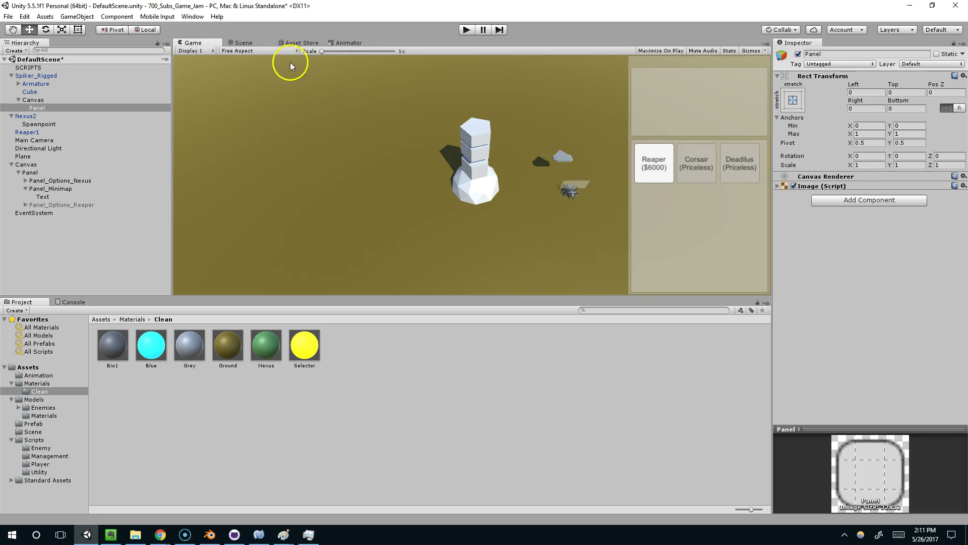
{"action": "left_click", "coordinate": [239, 45]}
{"action": "middle_click_drag", "start_coordinate": [580, 216], "coordinate": [442, 152]}
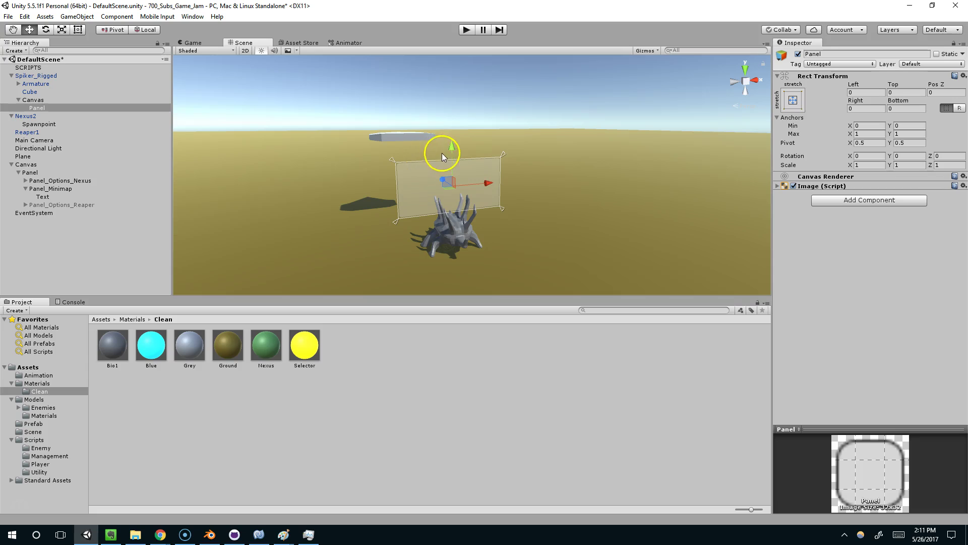
{"action": "left_click", "coordinate": [68, 100]}
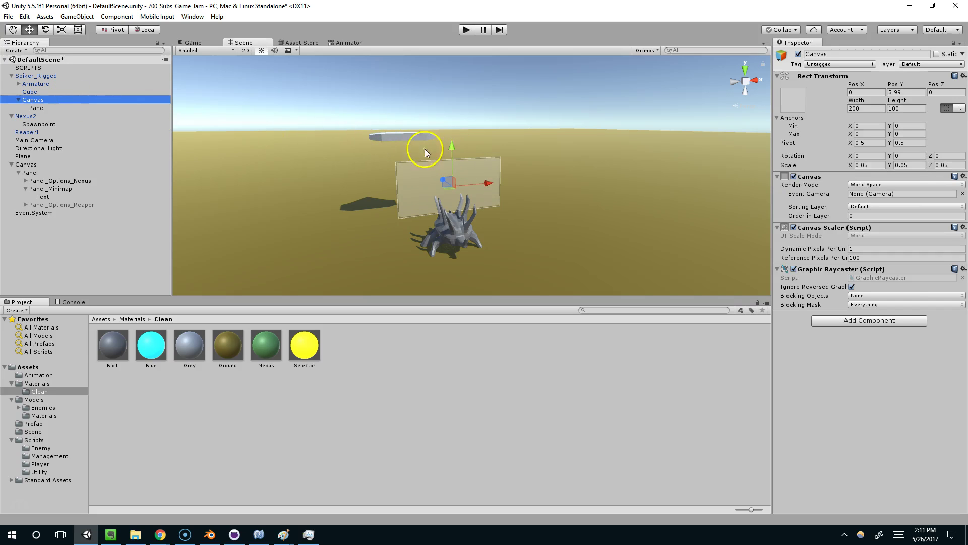
{"action": "left_click_drag", "start_coordinate": [450, 144], "coordinate": [450, 129]}
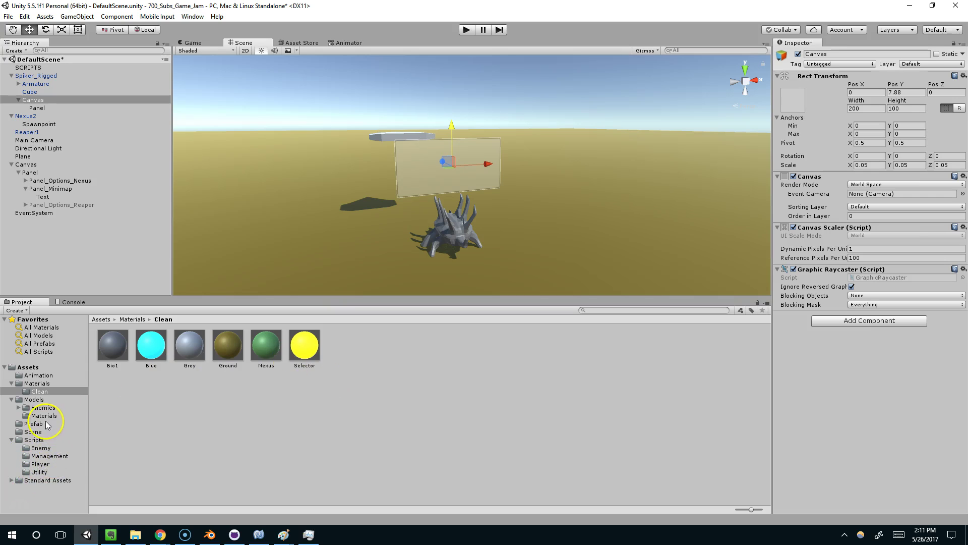
Create a C# script named RotateTowardsCamera in the Scripts/Utility folder
{"action": "left_click", "coordinate": [46, 473]}
{"action": "right_click", "coordinate": [211, 408]}
{"action": "mouse_move", "coordinate": [251, 224]}
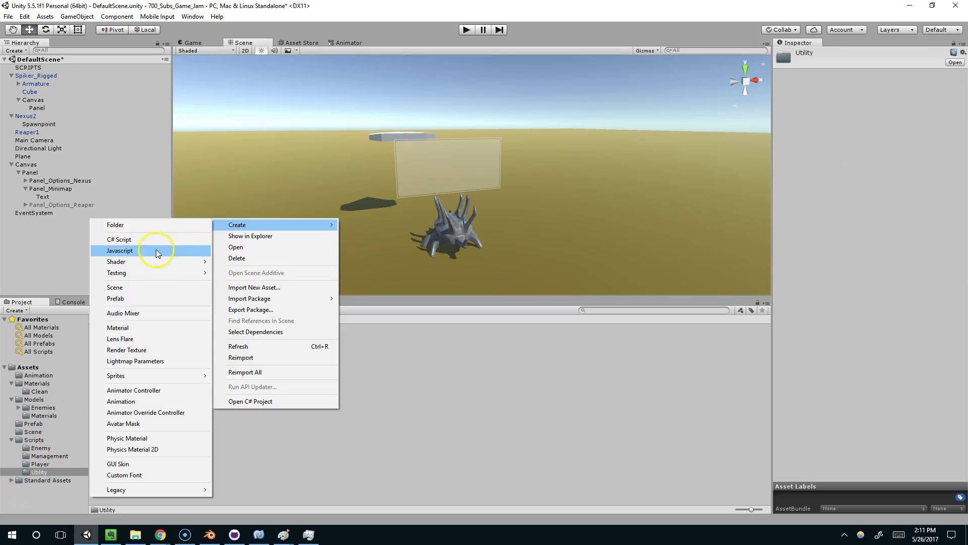
{"action": "left_click", "coordinate": [133, 242]}
{"action": "type", "text": "Rotate"}
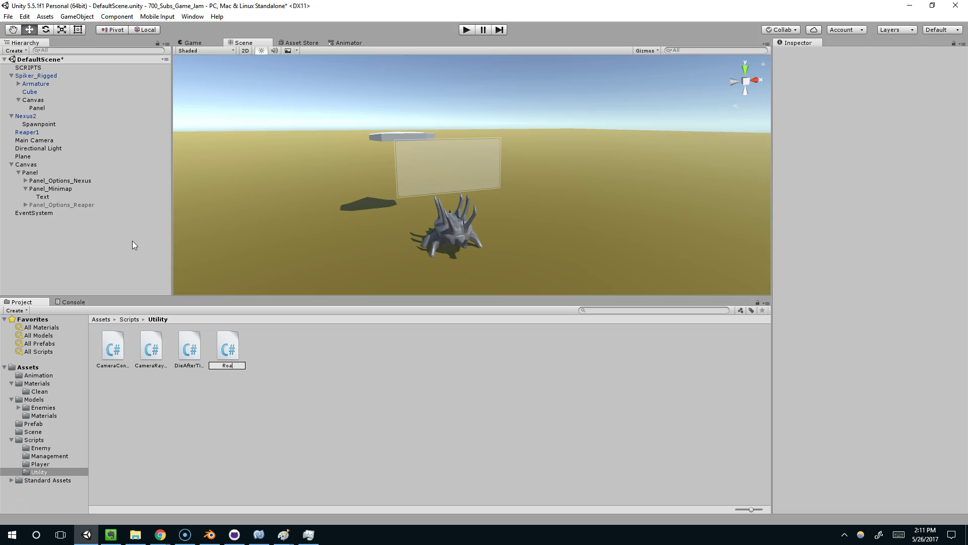
{"action": "type", "text": "TowardsCamera"}
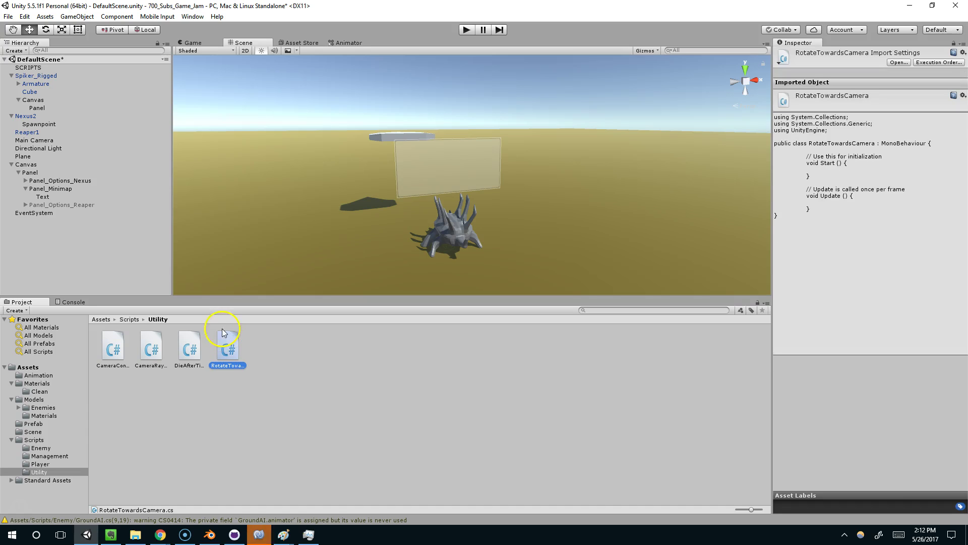
Switch to MonoDevelop with the RotateTowardsCamera script and convert its line endings to Windows
{"action": "left_click", "coordinate": [259, 534]}
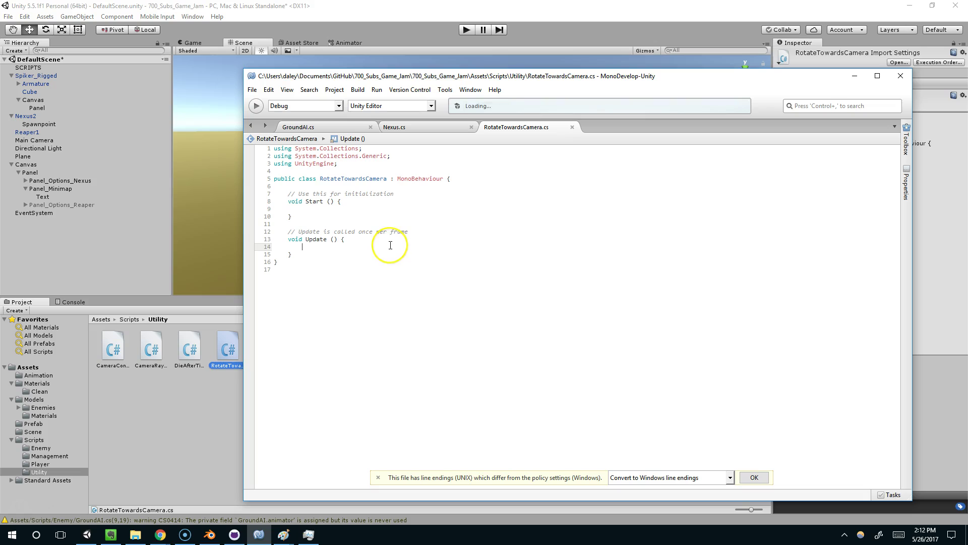
{"action": "type", "text": "Tra."}
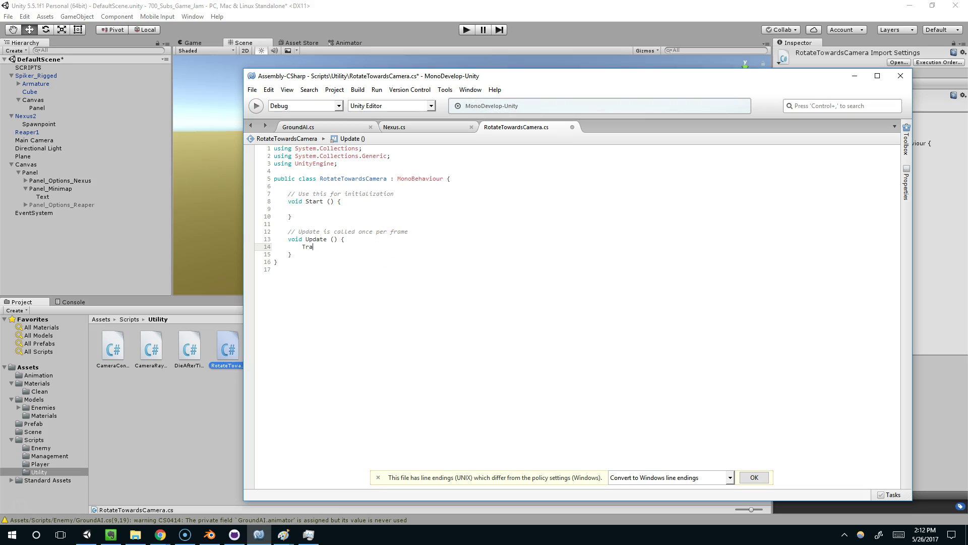
{"action": "left_click", "coordinate": [752, 476]}
{"action": "left_click", "coordinate": [362, 242]}
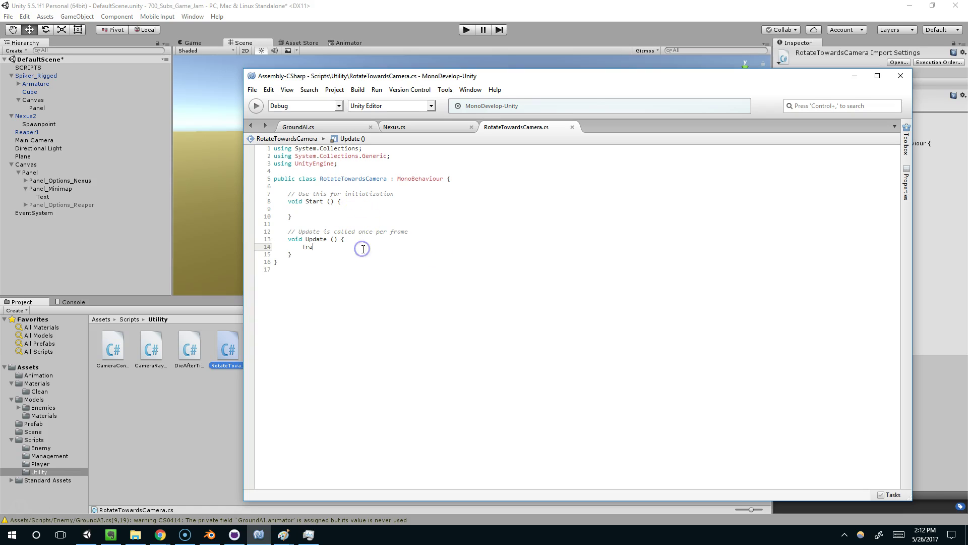
{"action": "left_click", "coordinate": [446, 65]}
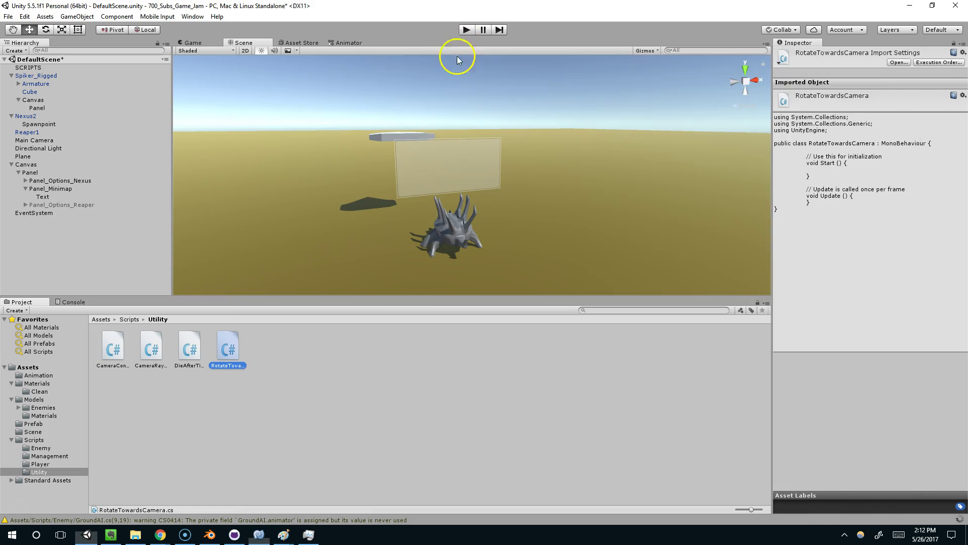
{"action": "left_click", "coordinate": [341, 381]}
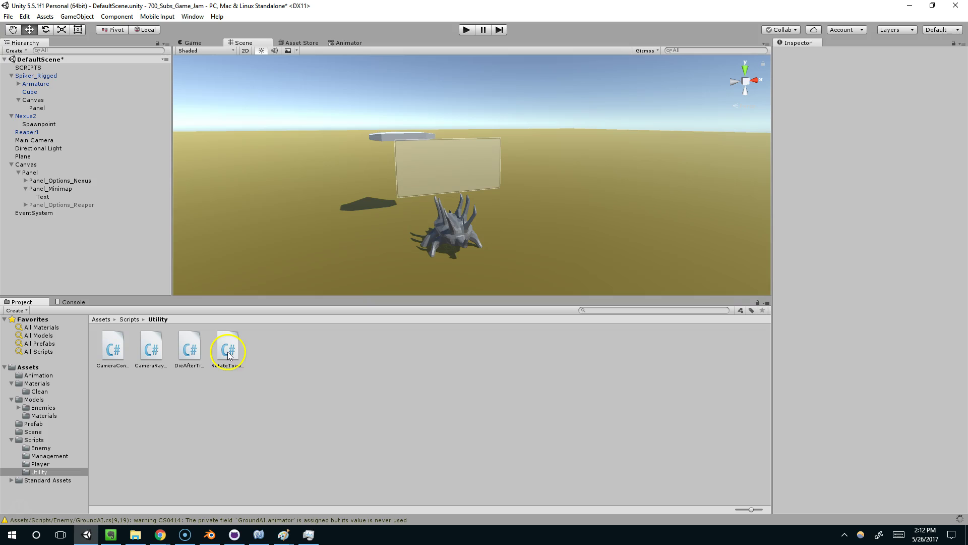
{"action": "left_click", "coordinate": [269, 535]}
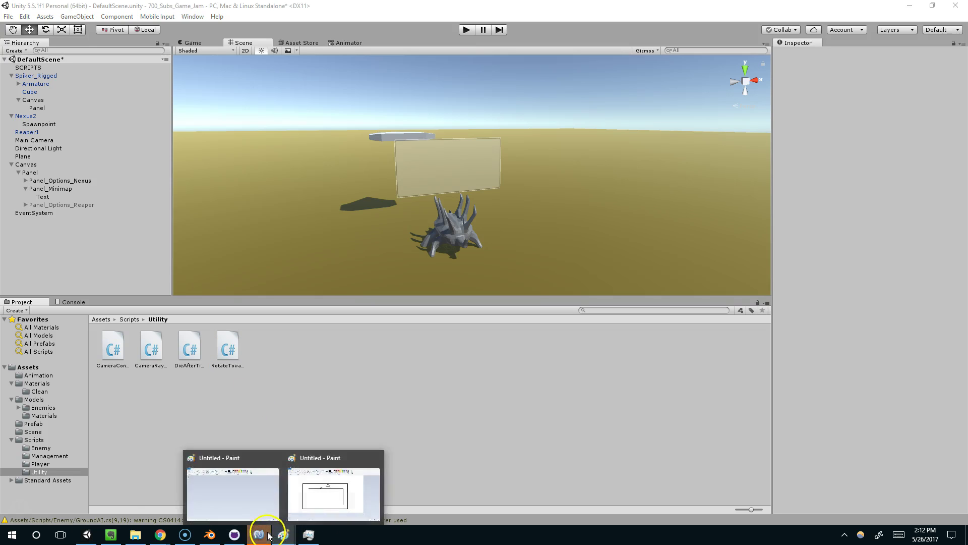
Start a transform.LookAt call on a new line inside the Update method of the RotateTowardsCamera script
{"action": "left_click", "coordinate": [437, 245]}
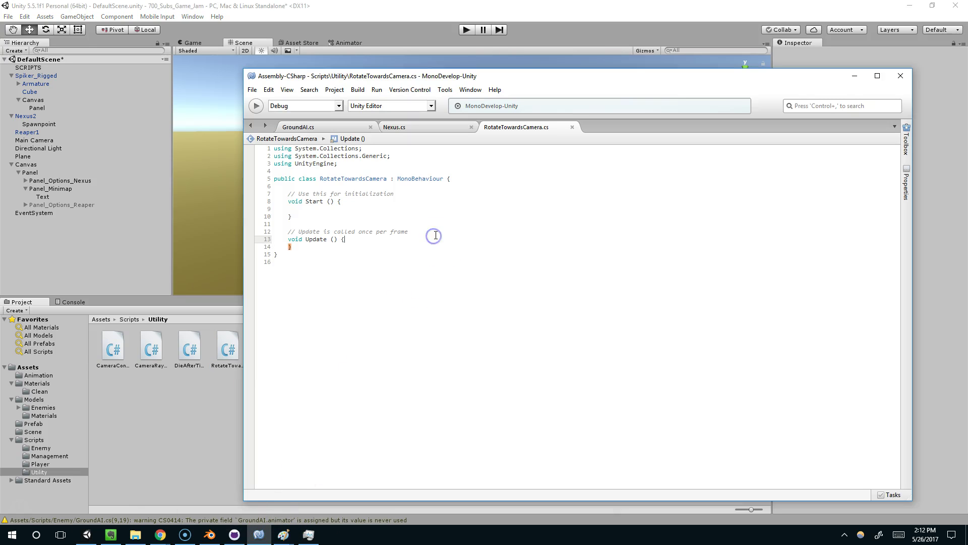
{"action": "key", "text": "Return"}
{"action": "type", "text": "transform.look"}
{"action": "type", "text": "*("}
{"action": "type", "text": "(camera.main"}
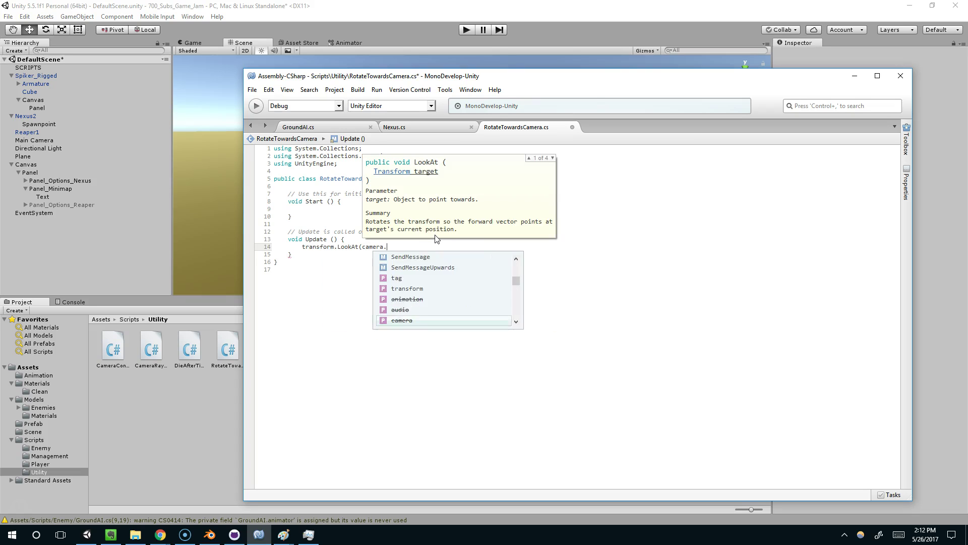
Pass Camera.main.transform.position as the argument of the LookAt call and save the script
{"action": "key", "text": "BackSpace"}
{"action": "key", "text": "BackSpace"}
{"action": "key", "text": "BackSpace"}
{"action": "key", "text": "BackSpace"}
{"action": "key", "text": "BackSpace"}
{"action": "key", "text": "BackSpace"}
{"action": "key", "text": "BackSpace"}
{"action": "key", "text": "BackSpace"}
{"action": "key", "text": "BackSpace"}
{"action": "key", "text": "BackSpace"}
{"action": "type", "text": "Camr"}
{"action": "key", "text": "BackSpace"}
{"action": "type", "text": "era.main.transform"}
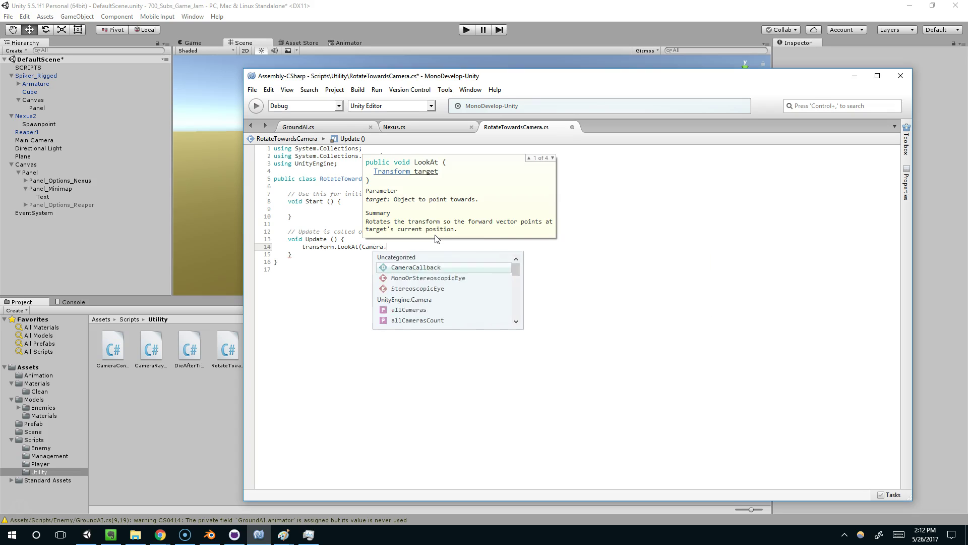
{"action": "type", "text": ".position);"}
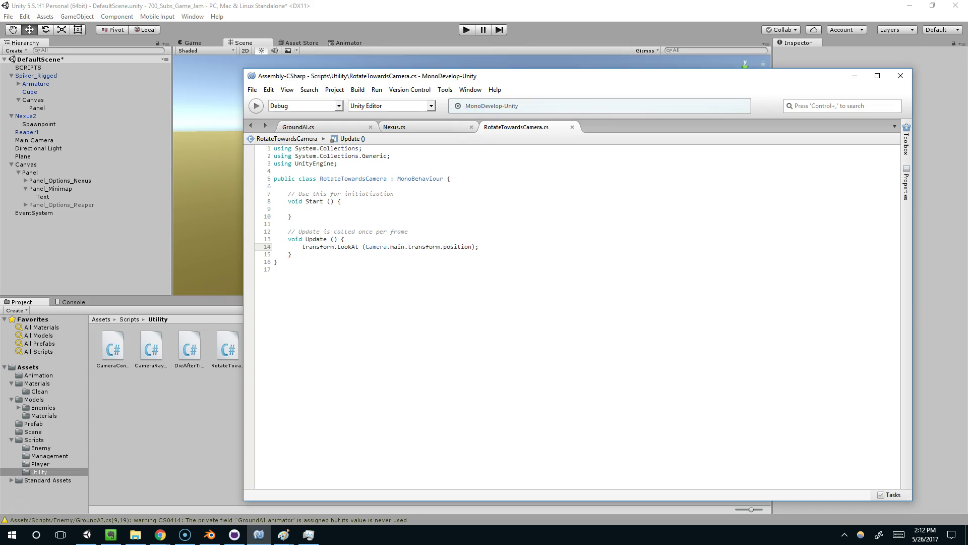
Switch to Unity and add the Rotate Towards Camera component to the canvas under Spiker_Rigged
{"action": "key", "text": "alt+Tab"}
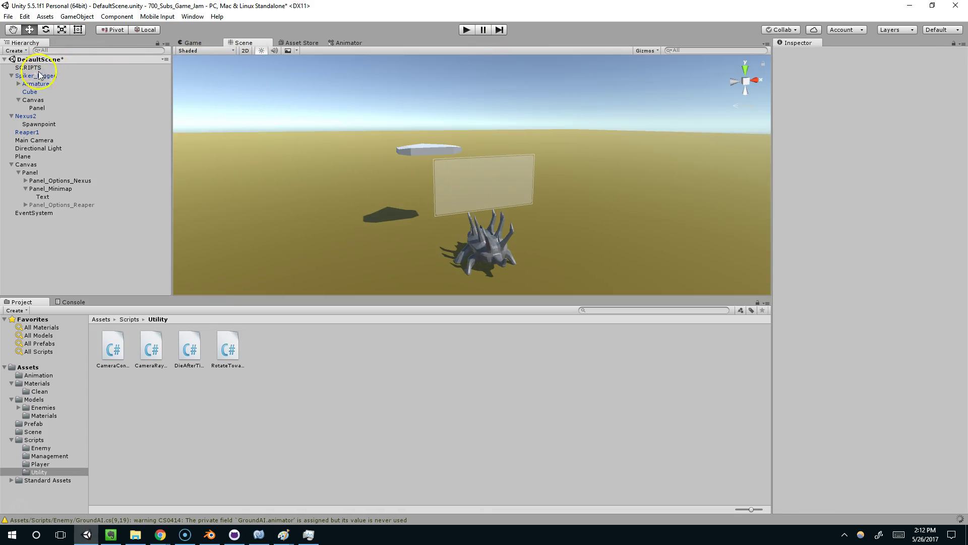
{"action": "left_click", "coordinate": [33, 100]}
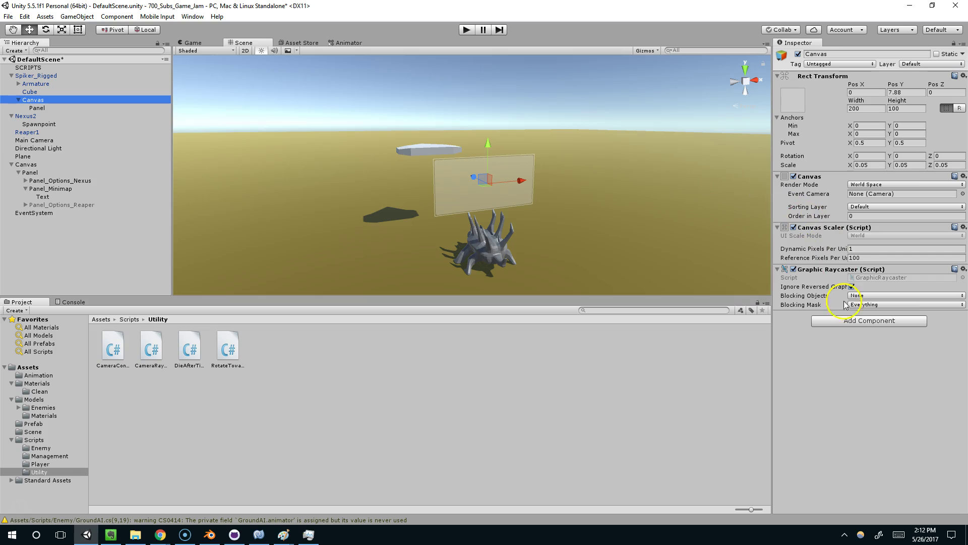
{"action": "left_click", "coordinate": [853, 321]}
{"action": "type", "text": "look"}
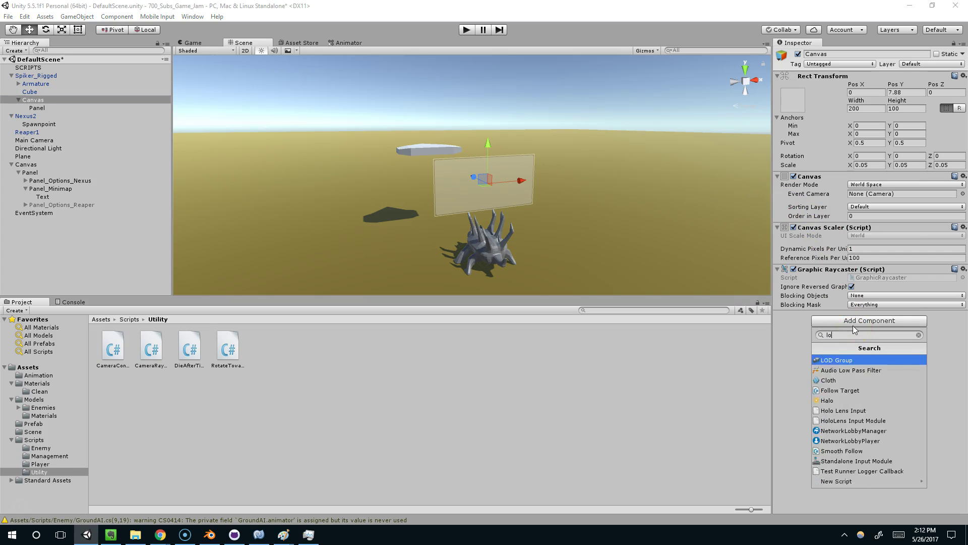
{"action": "key", "text": "BackSpace"}
{"action": "key", "text": "BackSpace"}
{"action": "key", "text": "BackSpace"}
{"action": "key", "text": "BackSpace"}
{"action": "type", "text": "cam"}
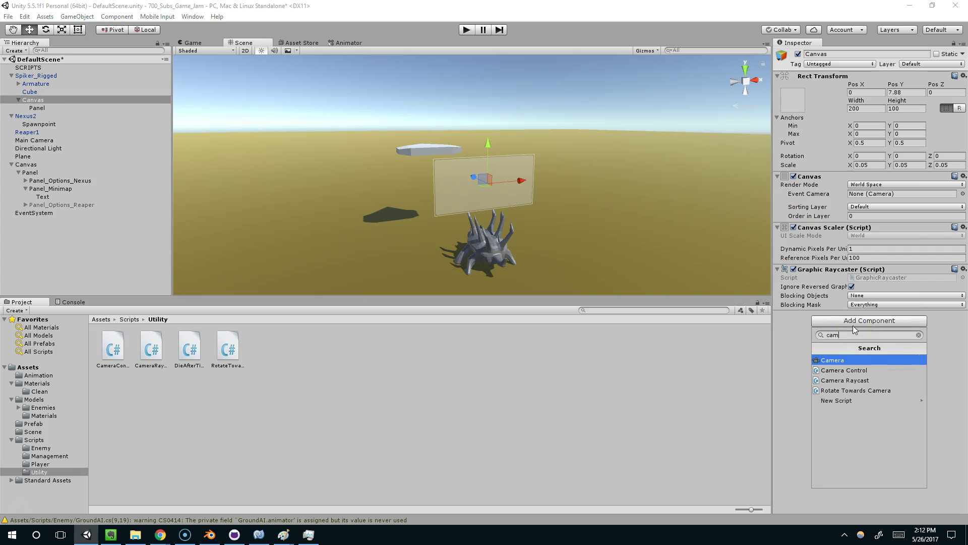
{"action": "key", "text": "Down"}
{"action": "key", "text": "Down"}
{"action": "key", "text": "Down"}
{"action": "key", "text": "Down"}
{"action": "key", "text": "Up"}
{"action": "key", "text": "Return"}
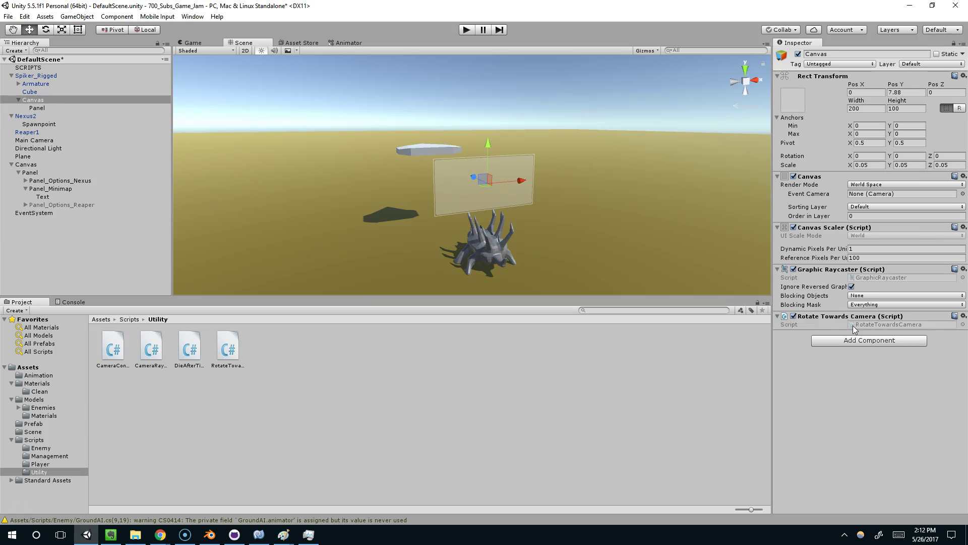
Play the game, examine the creature's rotating canvas up close in the Scene view, and stop playback
{"action": "left_click", "coordinate": [467, 29]}
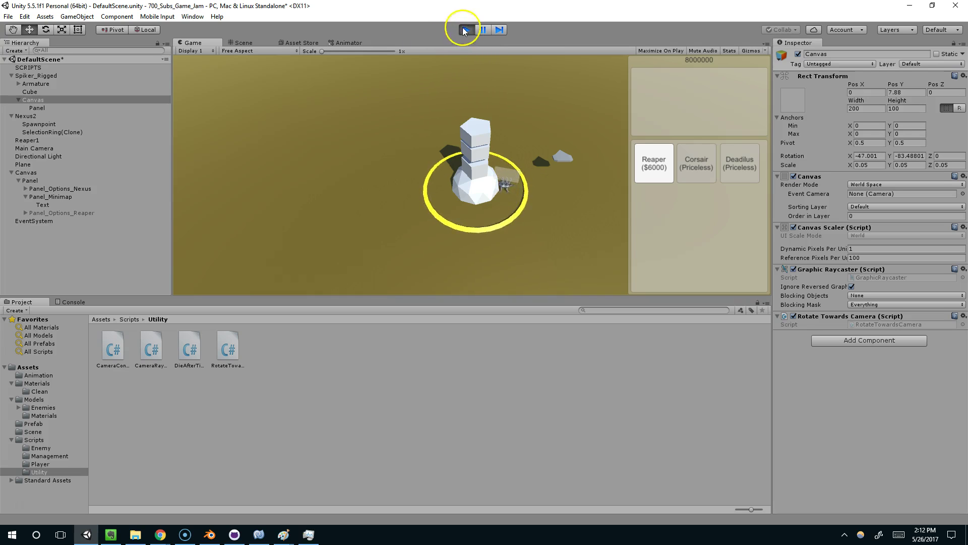
{"action": "left_click", "coordinate": [250, 43]}
{"action": "key", "text": "f"}
{"action": "middle_click_drag", "start_coordinate": [438, 161], "coordinate": [364, 135]}
{"action": "left_click_drag", "start_coordinate": [364, 134], "coordinate": [456, 255], "text": "alt"}
{"action": "left_click", "coordinate": [466, 29]}
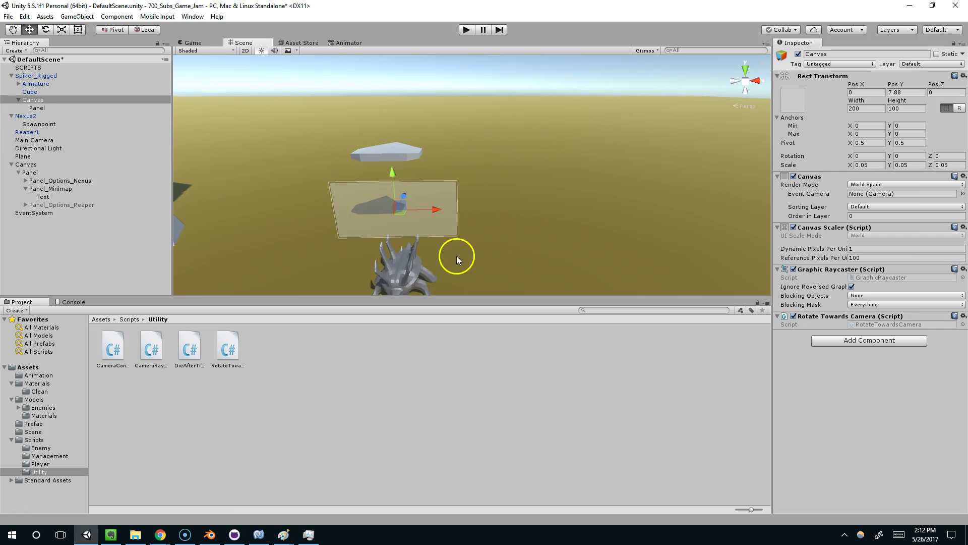
Delete the empty Start method and both comments from the RotateTowardsCamera script in MonoDevelop, and return to Unity
{"action": "left_click", "coordinate": [259, 534]}
{"action": "left_click", "coordinate": [339, 193]}
{"action": "key", "text": "ctrl+d"}
{"action": "key", "text": "ctrl+d"}
{"action": "key", "text": "ctrl+d"}
{"action": "key", "text": "ctrl+d"}
{"action": "key", "text": "ctrl+d"}
{"action": "key", "text": "ctrl+d"}
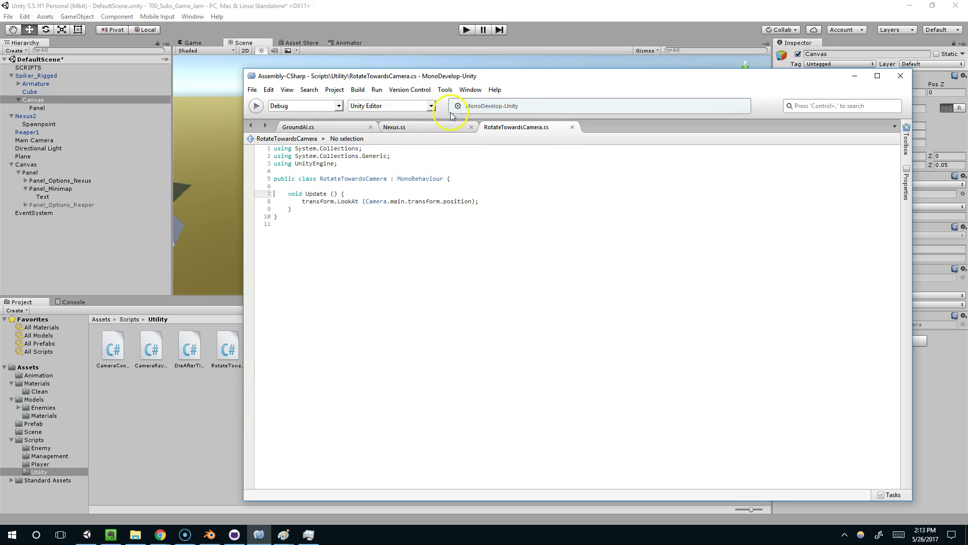
{"action": "left_click", "coordinate": [289, 199]}
{"action": "left_click_drag", "start_coordinate": [288, 201], "coordinate": [490, 195]}
{"action": "left_click", "coordinate": [460, 22]}
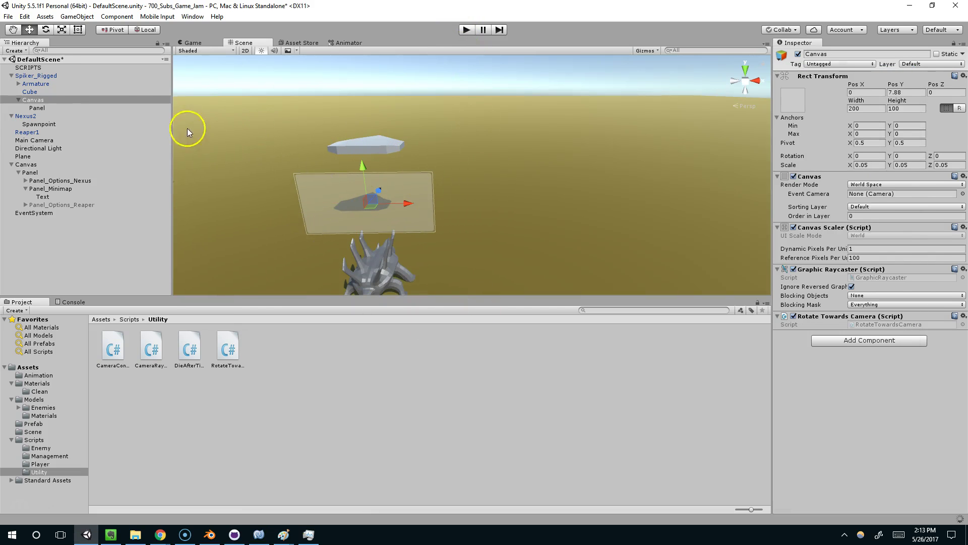
Toggle the visibility of the panel in the Spiker_Rigged canvas off and back on
{"action": "left_click", "coordinate": [43, 108]}
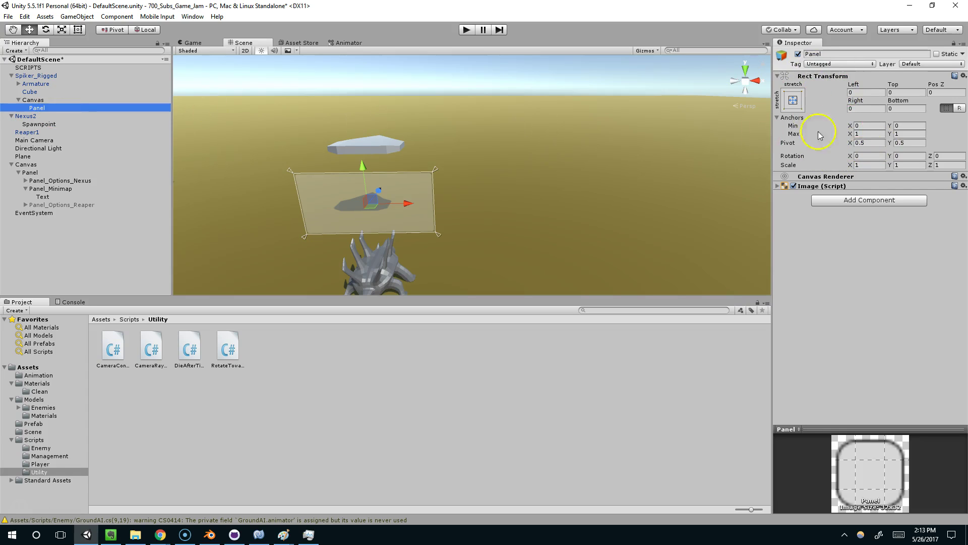
{"action": "left_click", "coordinate": [798, 54]}
{"action": "left_click", "coordinate": [797, 54]}
{"action": "mouse_move", "coordinate": [362, 156]}
{"action": "right_mouse_down", "text": "alt"}
{"action": "mouse_move", "coordinate": [331, 166]}
{"action": "mouse_move", "coordinate": [377, 145]}
{"action": "right_mouse_up", "text": "alt"}
{"action": "middle_click_drag", "start_coordinate": [377, 143], "coordinate": [426, 137]}
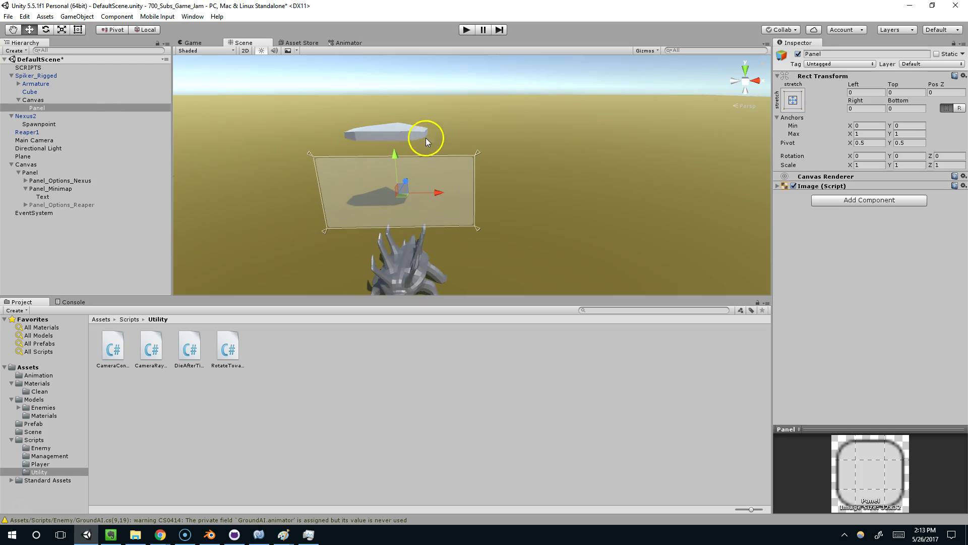
Add a UI Slider as a child of the Spiker_Rigged canvas and view it above the creature
{"action": "left_click", "coordinate": [33, 100]}
{"action": "right_click", "coordinate": [43, 103]}
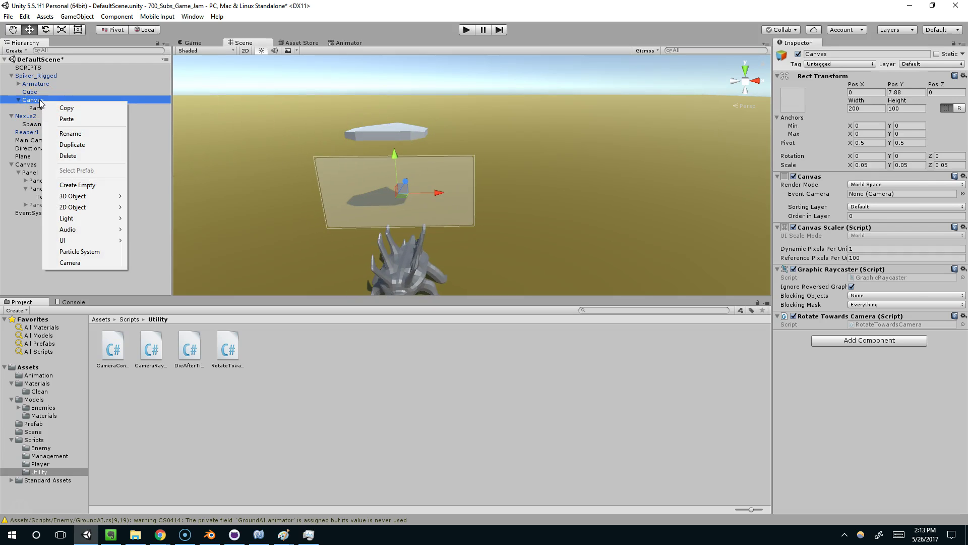
{"action": "mouse_move", "coordinate": [116, 241]}
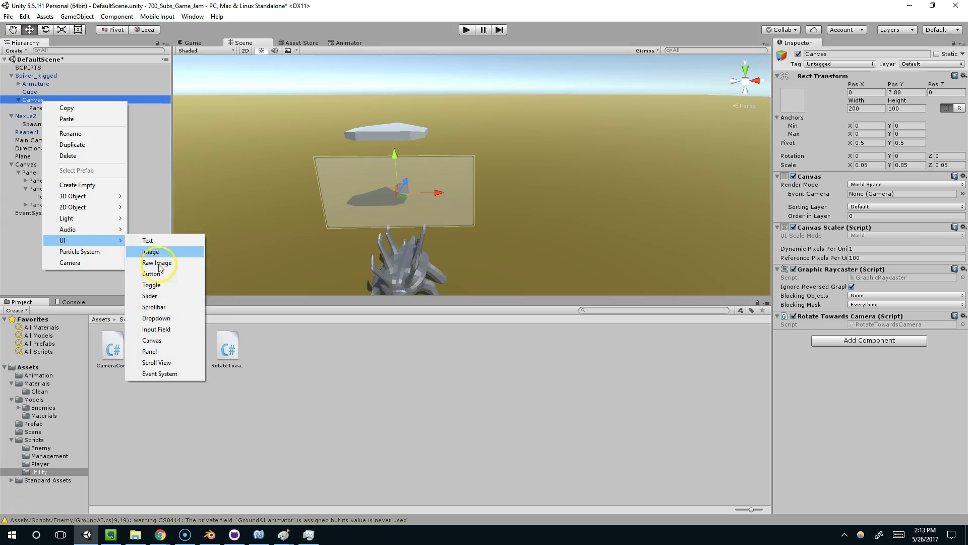
{"action": "left_click", "coordinate": [183, 296]}
{"action": "middle_click_drag", "start_coordinate": [443, 177], "coordinate": [421, 143]}
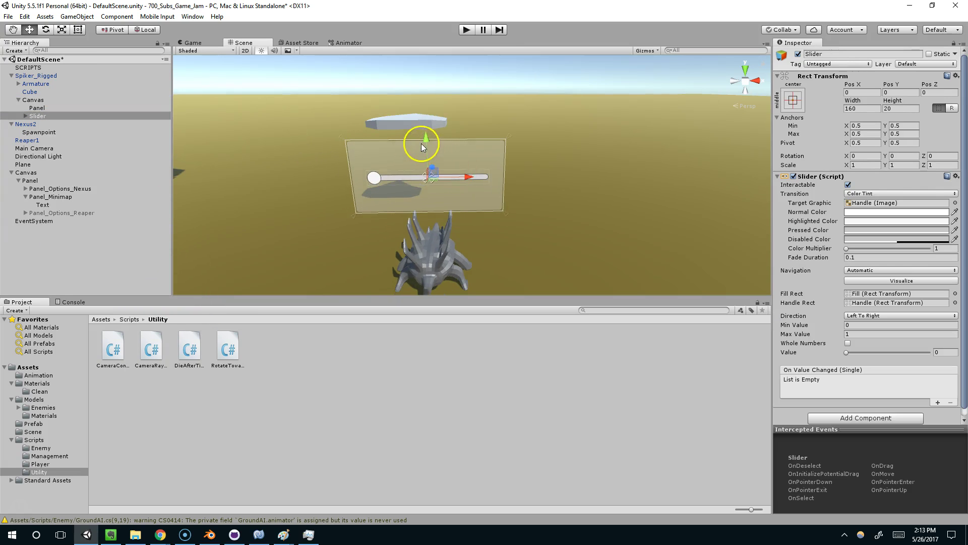
{"action": "left_click_drag", "start_coordinate": [422, 140], "coordinate": [461, 146], "text": "alt"}
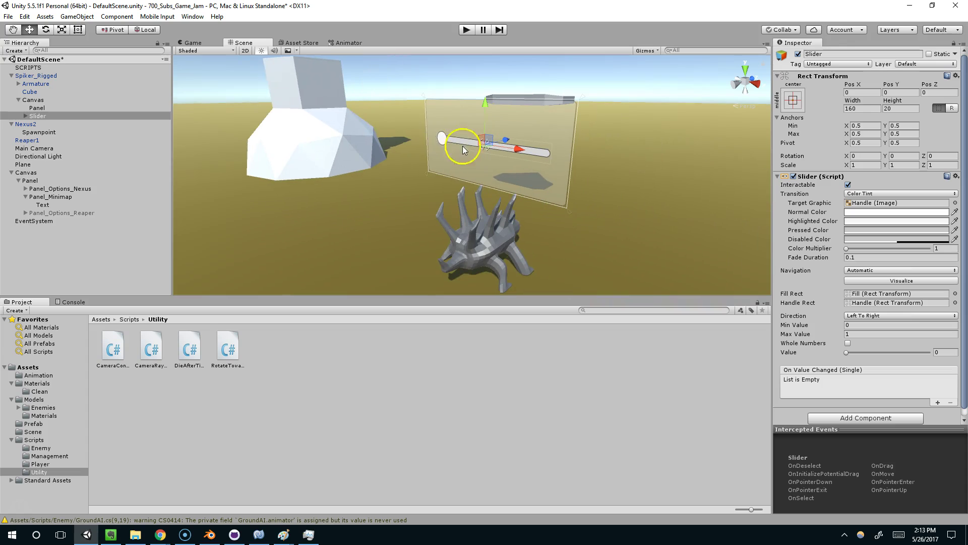
Deactivate the Panel object in the Spiker_Rigged canvas
{"action": "left_click", "coordinate": [52, 116]}
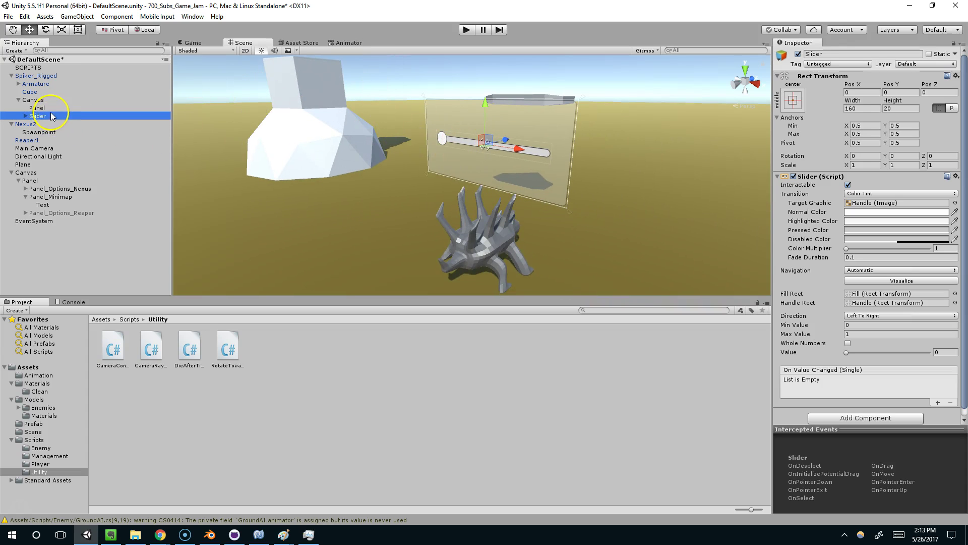
{"action": "left_click", "coordinate": [36, 108]}
{"action": "left_click", "coordinate": [797, 54]}
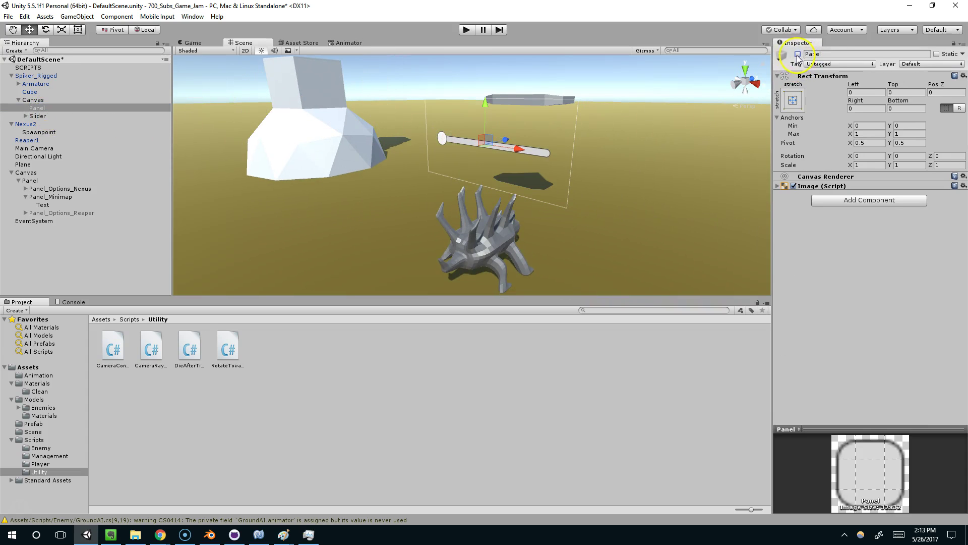
Expand the Slider's Handle Slide Area and deactivate its Handle object
{"action": "left_click", "coordinate": [25, 116]}
{"action": "left_click", "coordinate": [47, 129]}
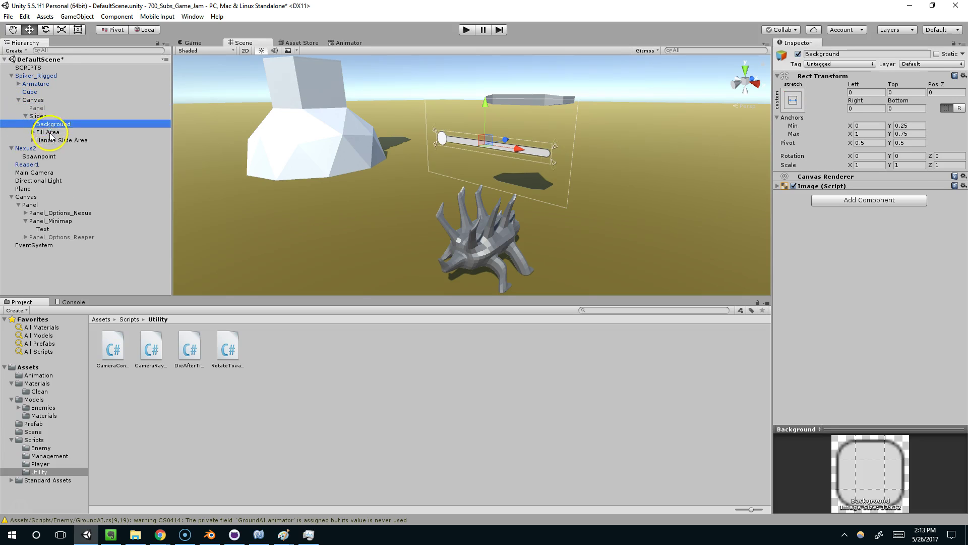
{"action": "left_click", "coordinate": [32, 140]}
{"action": "left_click", "coordinate": [52, 148]}
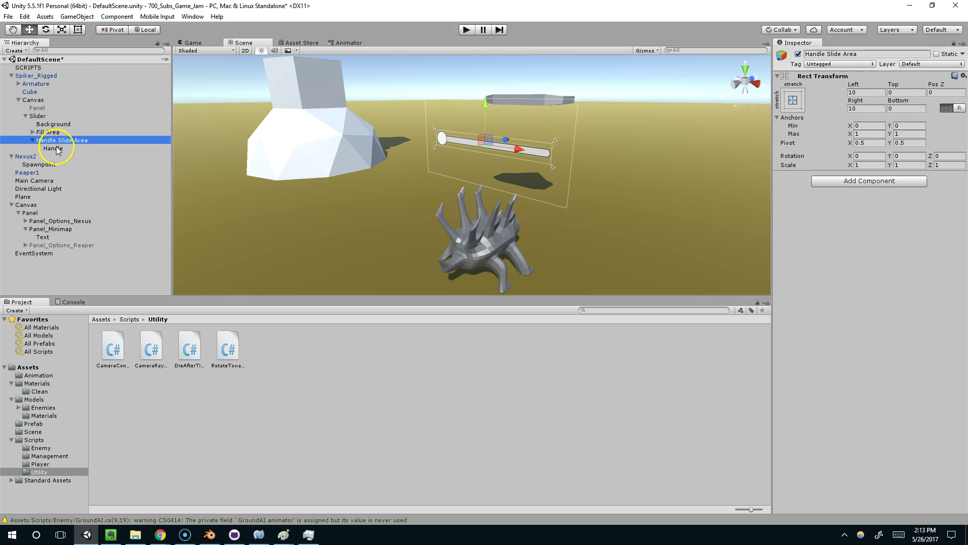
{"action": "left_click", "coordinate": [798, 54]}
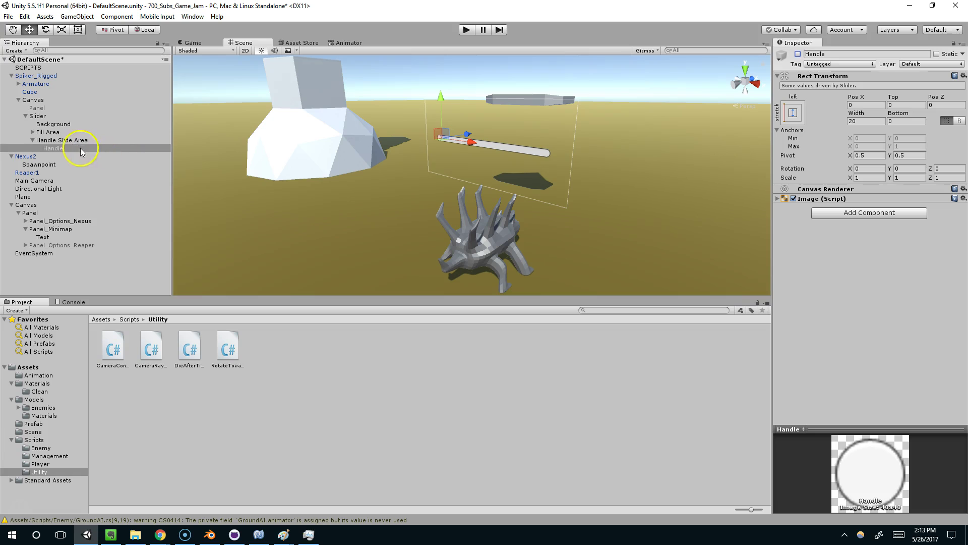
{"action": "right_click_drag", "start_coordinate": [444, 140], "coordinate": [589, 126]}
Inspect the extents of the Slider's Handle Slide Area and Fill Area
{"action": "left_click", "coordinate": [109, 140]}
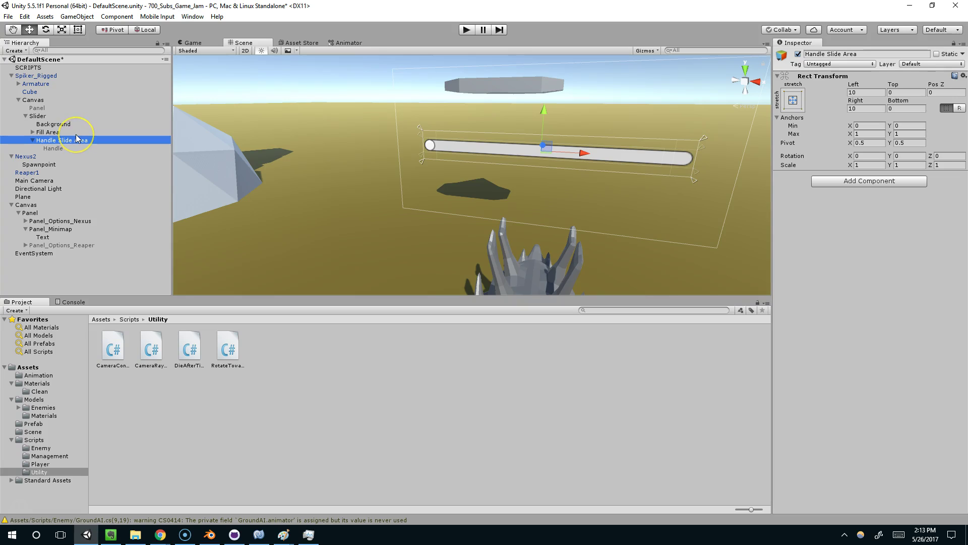
{"action": "key", "text": "Up"}
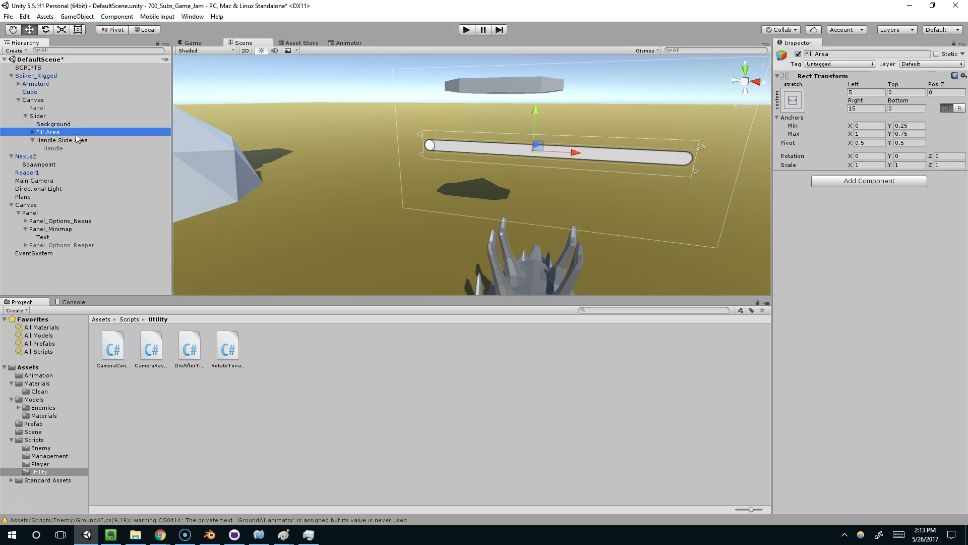
{"action": "left_click", "coordinate": [60, 140]}
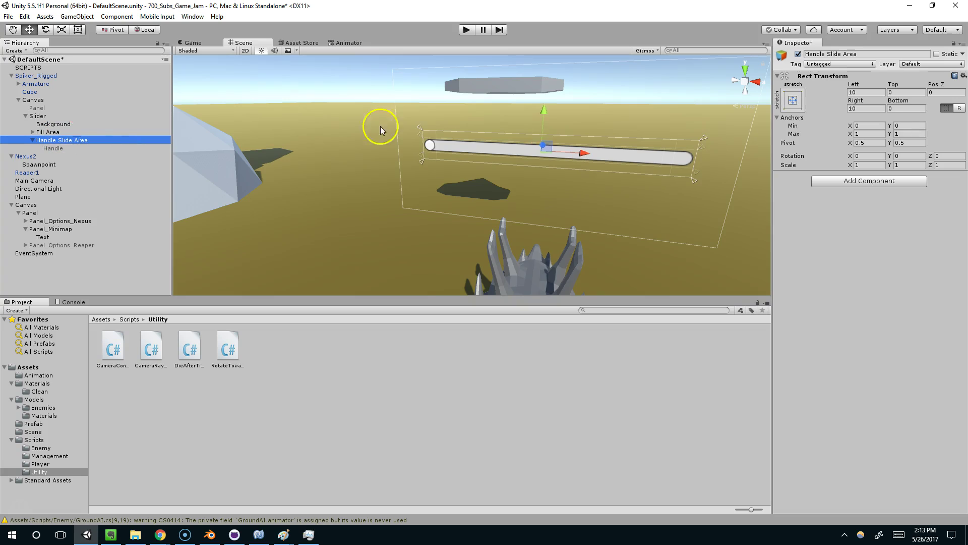
{"action": "left_click", "coordinate": [802, 60]}
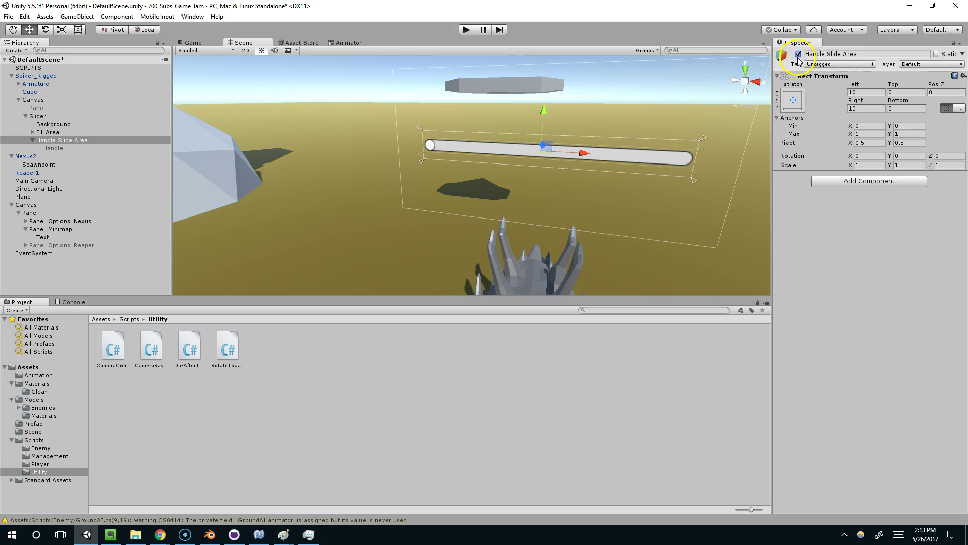
Expand the Slider's Fill Area to inspect its Fill object, and set the Slider's value to 1
{"action": "left_click", "coordinate": [54, 124]}
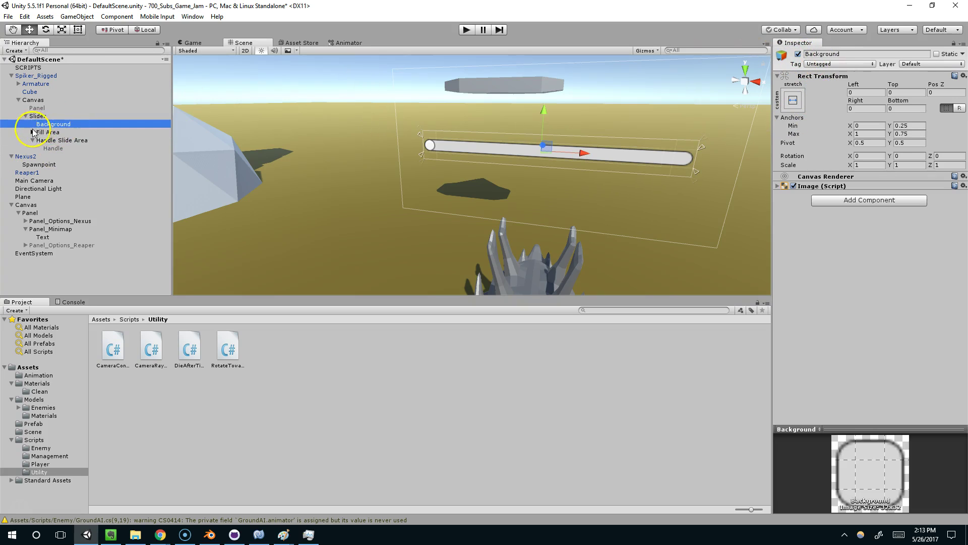
{"action": "left_click", "coordinate": [33, 132]}
{"action": "left_click", "coordinate": [47, 139]}
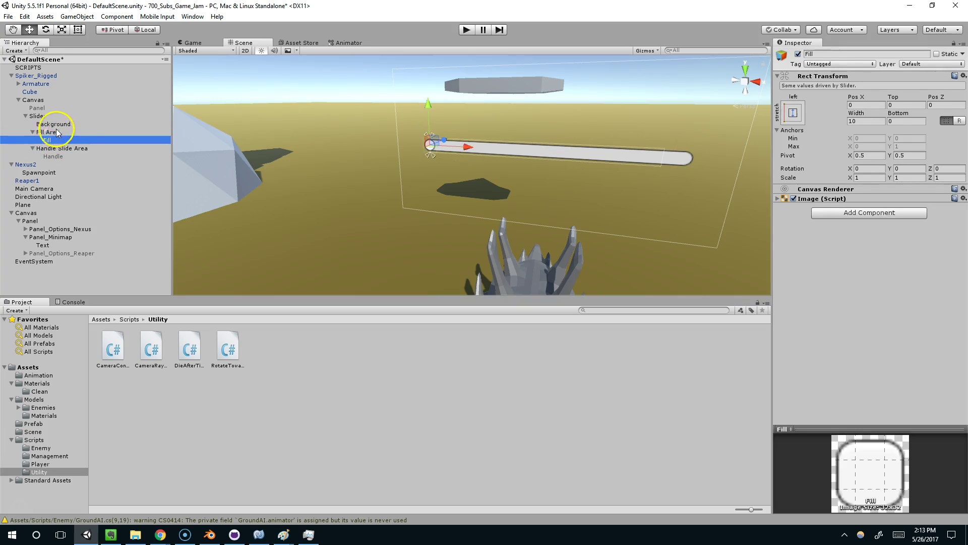
{"action": "left_click", "coordinate": [49, 116]}
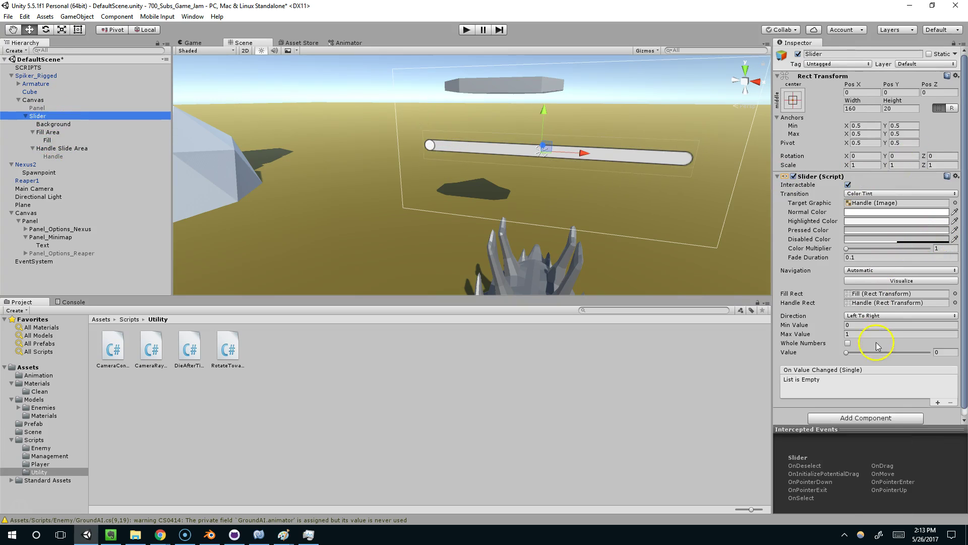
{"action": "left_click_drag", "start_coordinate": [867, 352], "coordinate": [966, 355]}
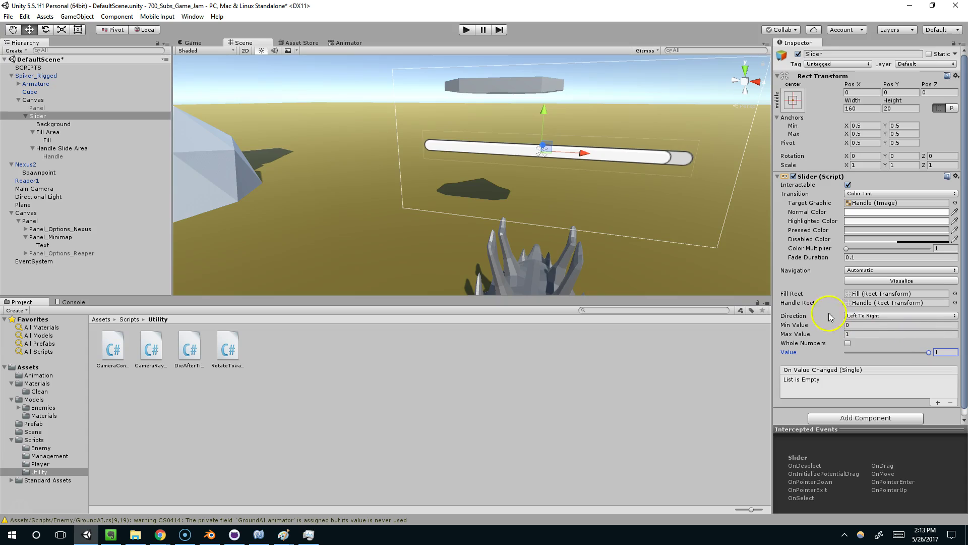
Compare the Slider's Fill Area and Handle Slide Area extents, and set the Fill Area's Right offset to 5
{"action": "key", "text": "f"}
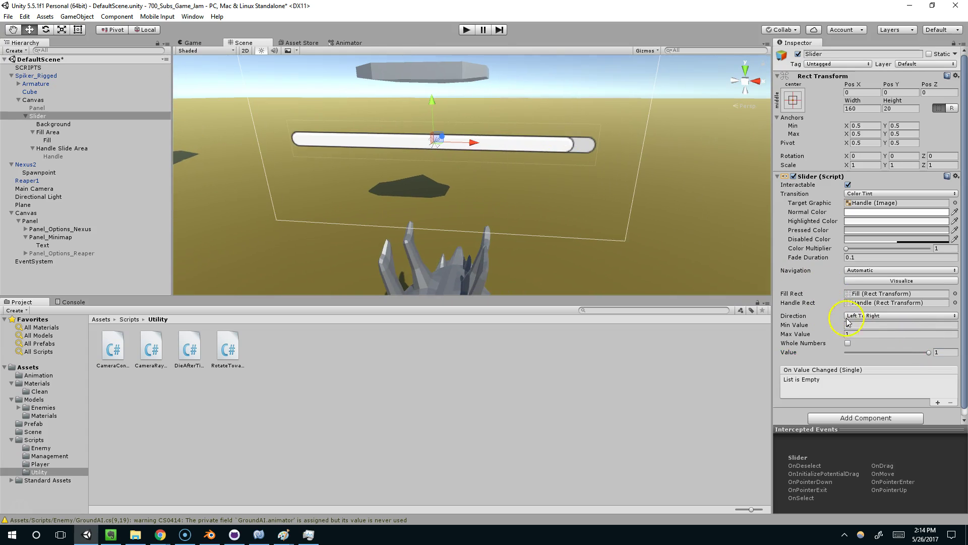
{"action": "left_click_drag", "start_coordinate": [826, 352], "coordinate": [822, 352]}
{"action": "left_click", "coordinate": [55, 130]}
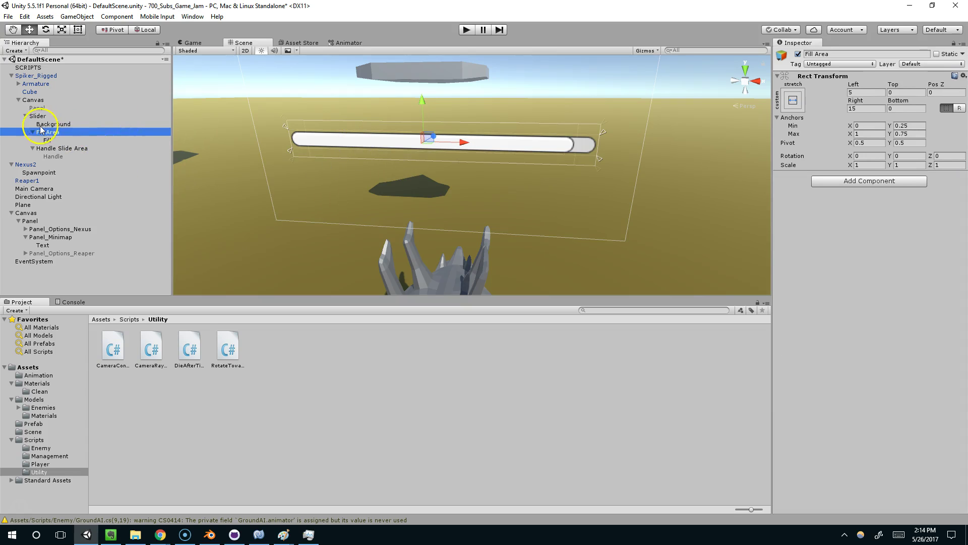
{"action": "left_click", "coordinate": [61, 147]}
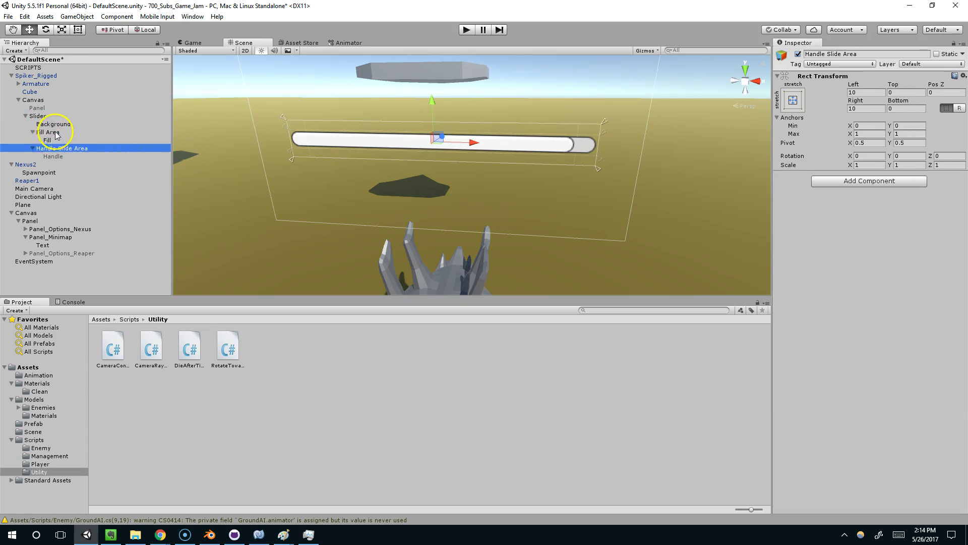
{"action": "left_click", "coordinate": [55, 131]}
{"action": "left_click", "coordinate": [54, 116]}
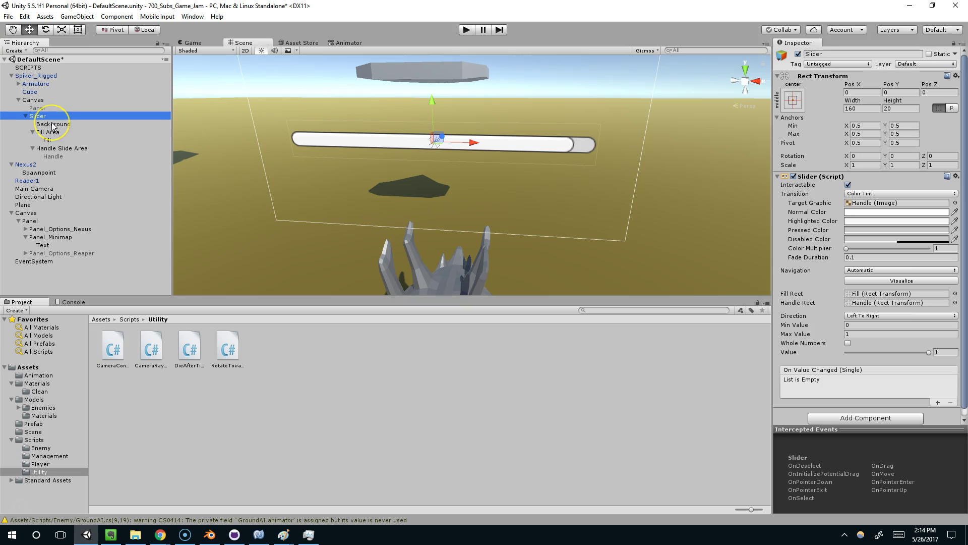
{"action": "left_click", "coordinate": [55, 132]}
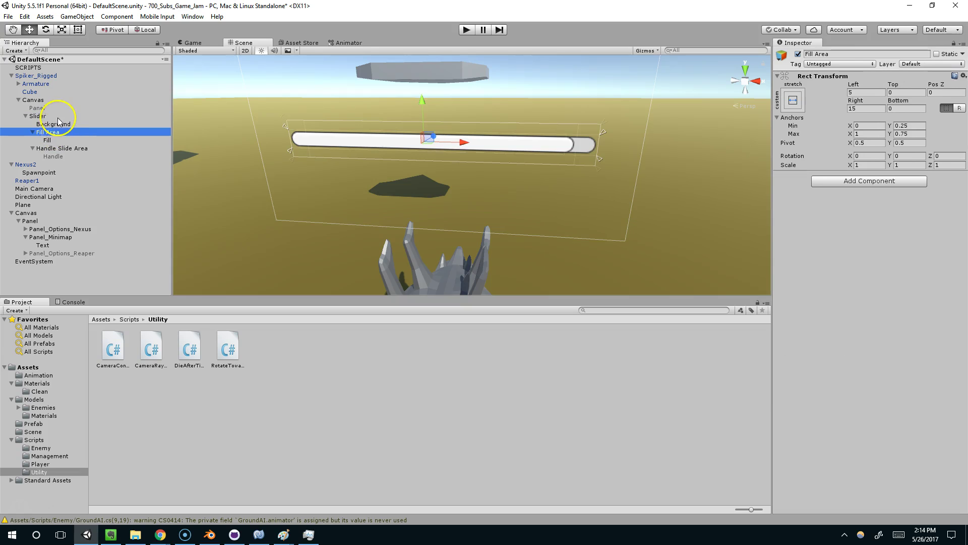
{"action": "left_click", "coordinate": [859, 94]}
{"action": "left_click", "coordinate": [862, 108]}
{"action": "type", "text": "0"}
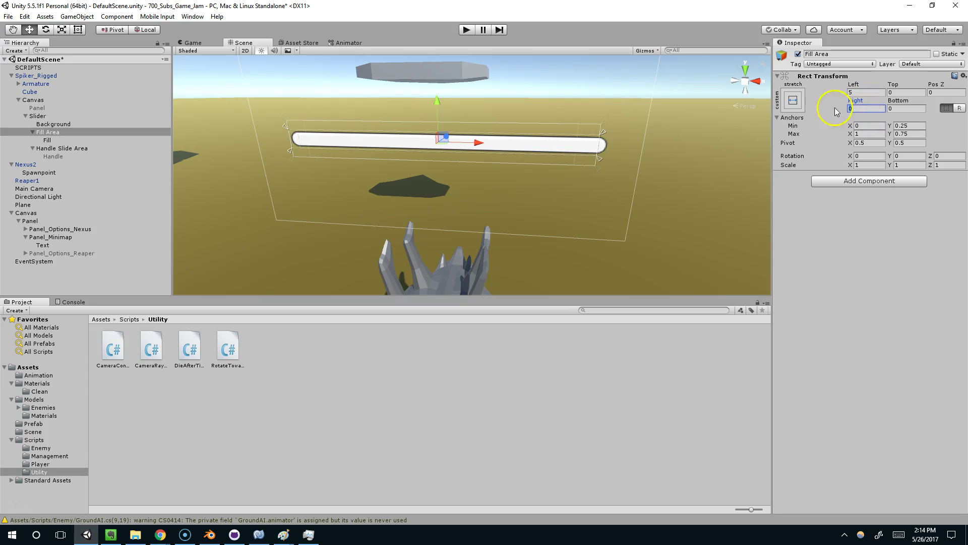
{"action": "key", "text": "BackSpace"}
{"action": "type", "text": "5"}
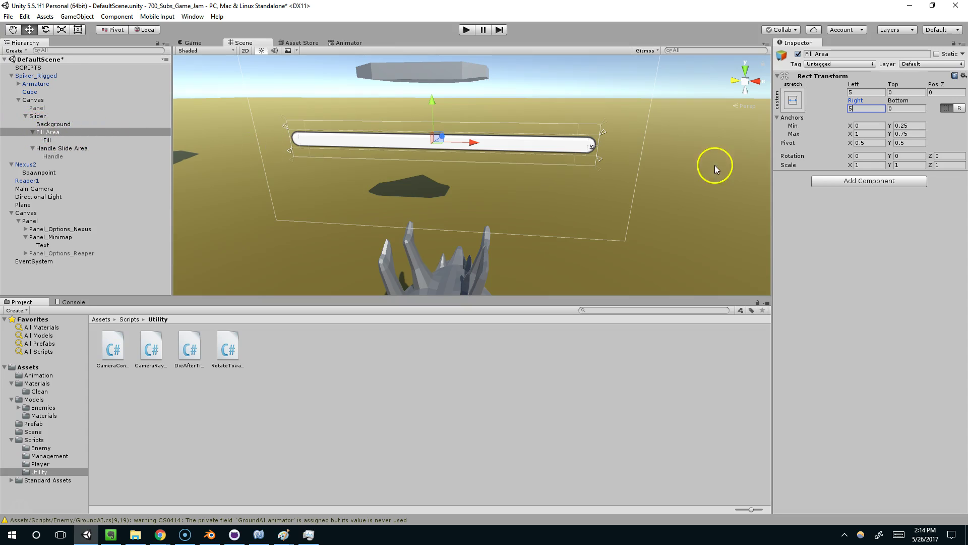
Set the Slider's value to 0 and try a Left offset of 0 on the Fill Area
{"action": "left_click", "coordinate": [54, 117]}
{"action": "left_click_drag", "start_coordinate": [885, 352], "coordinate": [739, 339]}
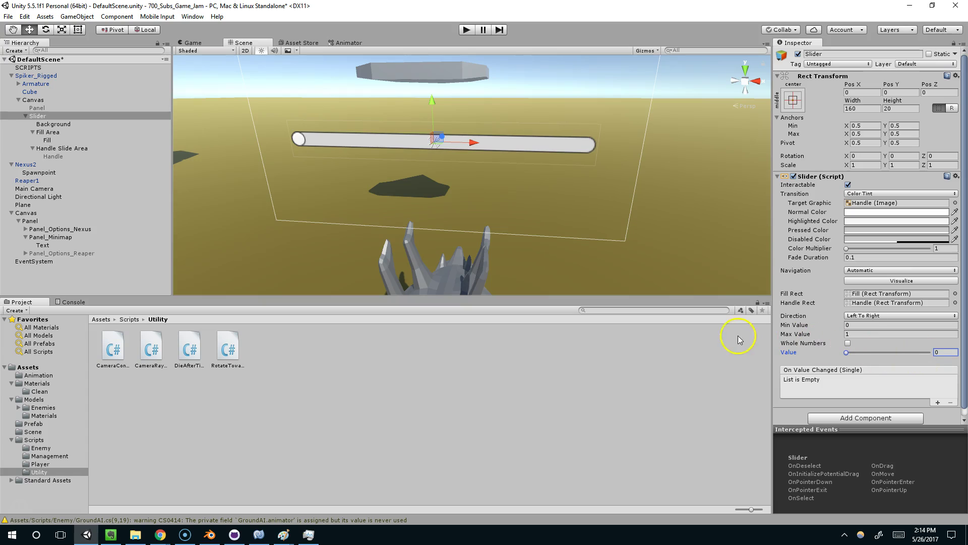
{"action": "left_click", "coordinate": [50, 134]}
{"action": "left_click", "coordinate": [855, 94]}
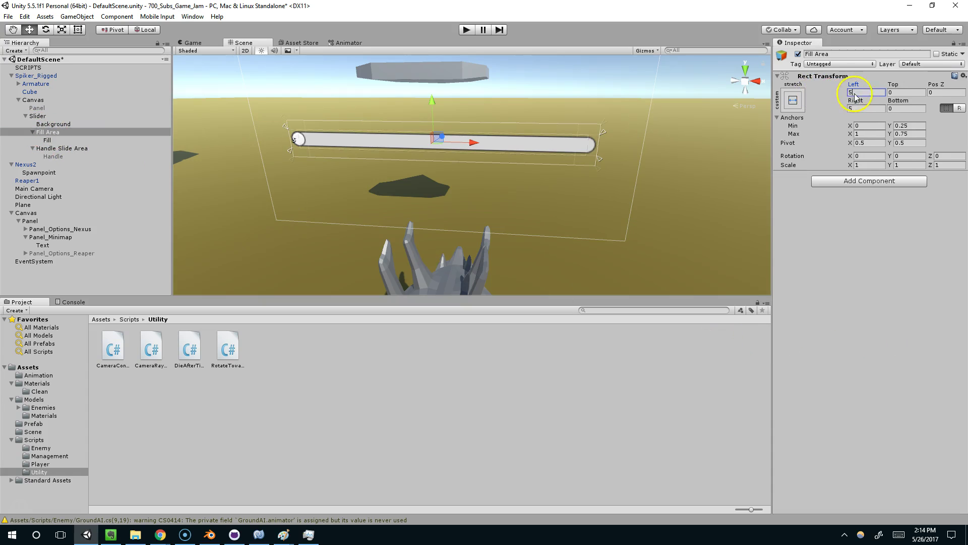
{"action": "type", "text": "0"}
{"action": "key", "text": "BackSpace"}
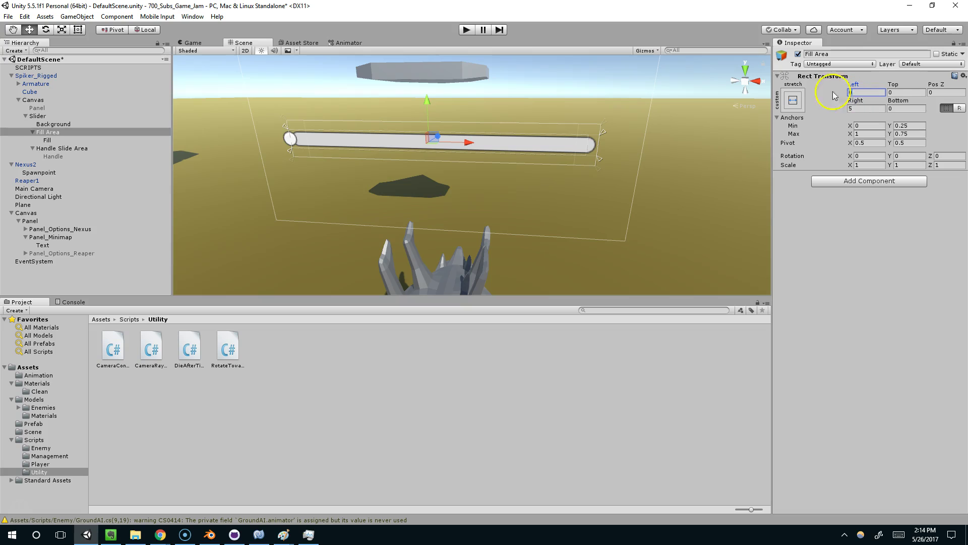
Check the Handle Slide Area and Fill objects, and set the Slider's value to about 0.634
{"action": "left_click", "coordinate": [62, 148]}
{"action": "left_click", "coordinate": [62, 140]}
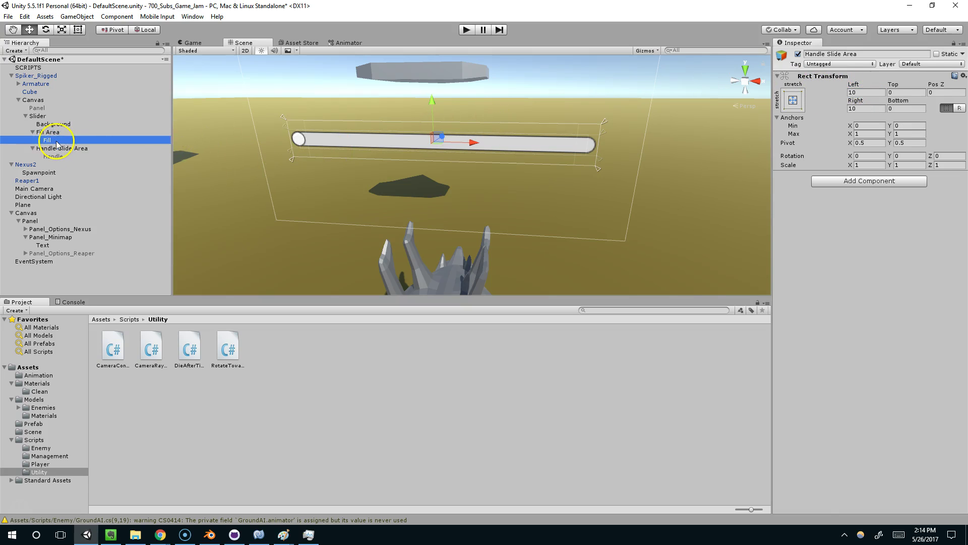
{"action": "left_click", "coordinate": [67, 117]}
{"action": "left_click_drag", "start_coordinate": [846, 353], "coordinate": [900, 343]}
{"action": "key", "text": "f"}
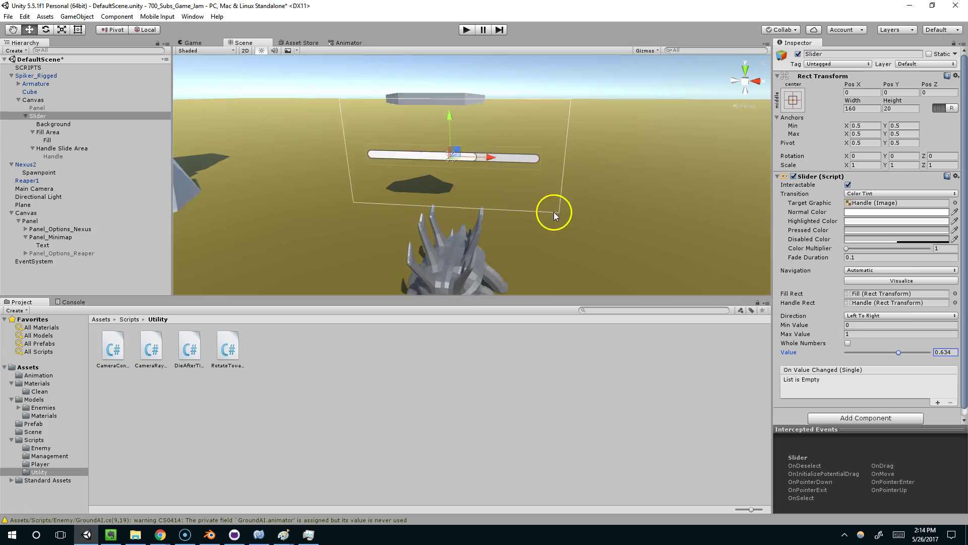
Play the scene in the Game view to check how the Spiker's slider faces the camera, and stop it
{"action": "left_click", "coordinate": [192, 43]}
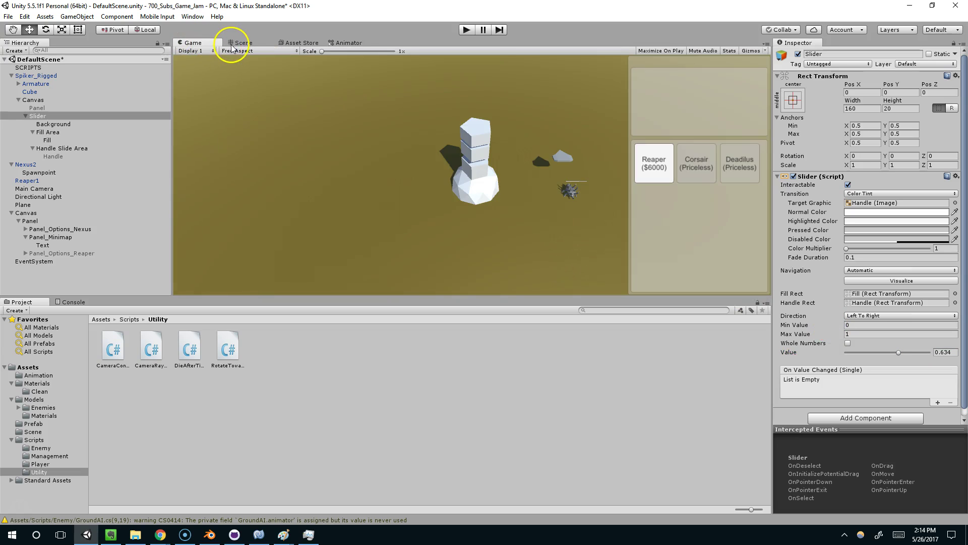
{"action": "left_click", "coordinate": [467, 30]}
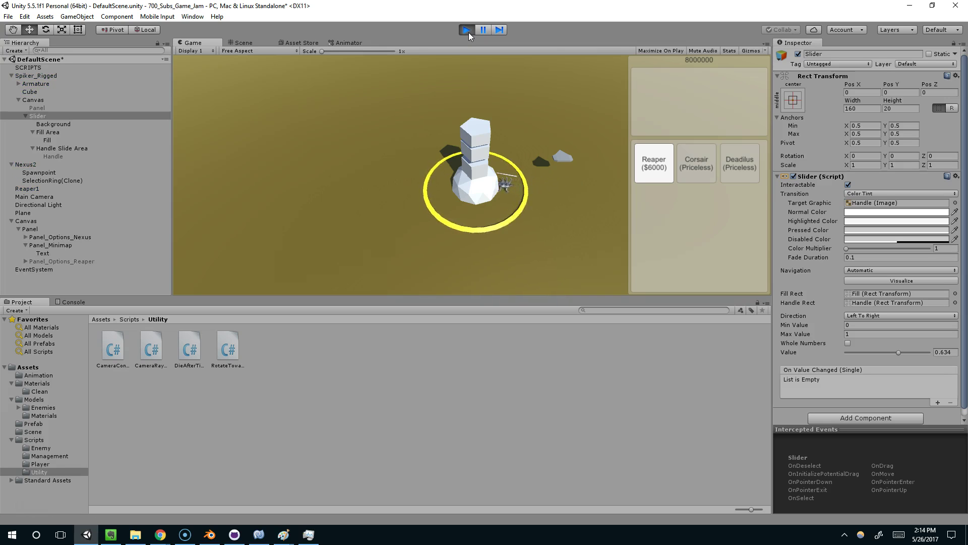
{"action": "left_click", "coordinate": [467, 31]}
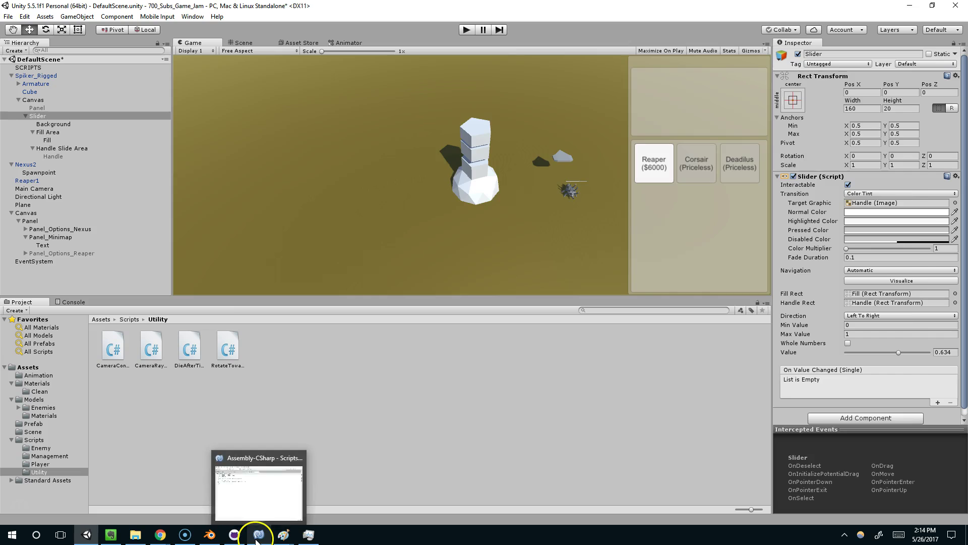
Switch to MonoDevelop and remove the Camera.main.transform.position argument from the LookAt call in RotateTowardsCamera.cs
{"action": "left_click", "coordinate": [257, 537]}
{"action": "left_click_drag", "start_coordinate": [458, 77], "coordinate": [401, 95]}
{"action": "left_click_drag", "start_coordinate": [245, 218], "coordinate": [430, 226]}
{"action": "left_click", "coordinate": [431, 211]}
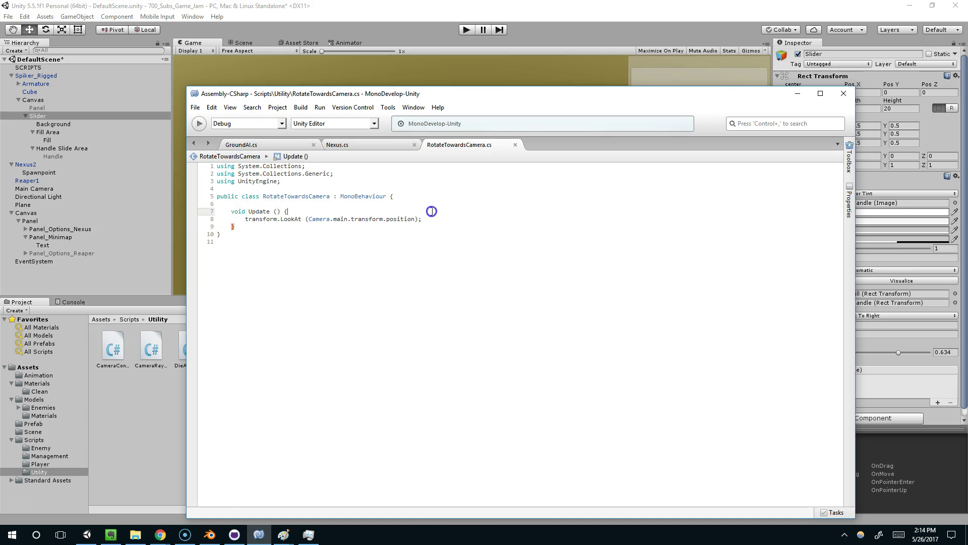
{"action": "left_click_drag", "start_coordinate": [439, 98], "coordinate": [494, 103]}
{"action": "left_click", "coordinate": [405, 208]}
{"action": "left_click", "coordinate": [472, 230]}
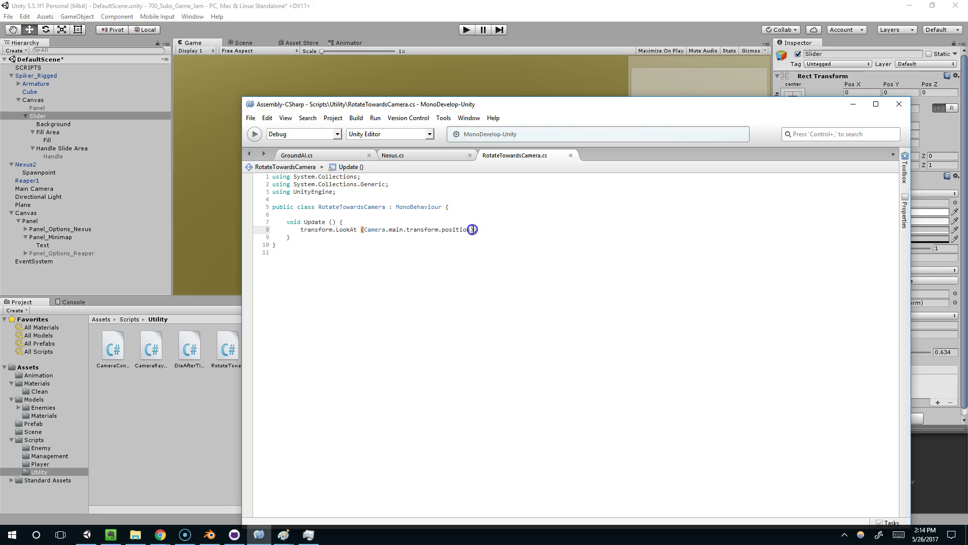
{"action": "left_click_drag", "start_coordinate": [460, 230], "coordinate": [369, 229]}
{"action": "key", "text": "BackSpace"}
{"action": "left_click", "coordinate": [368, 224]}
{"action": "left_click_drag", "start_coordinate": [417, 105], "coordinate": [425, 266]}
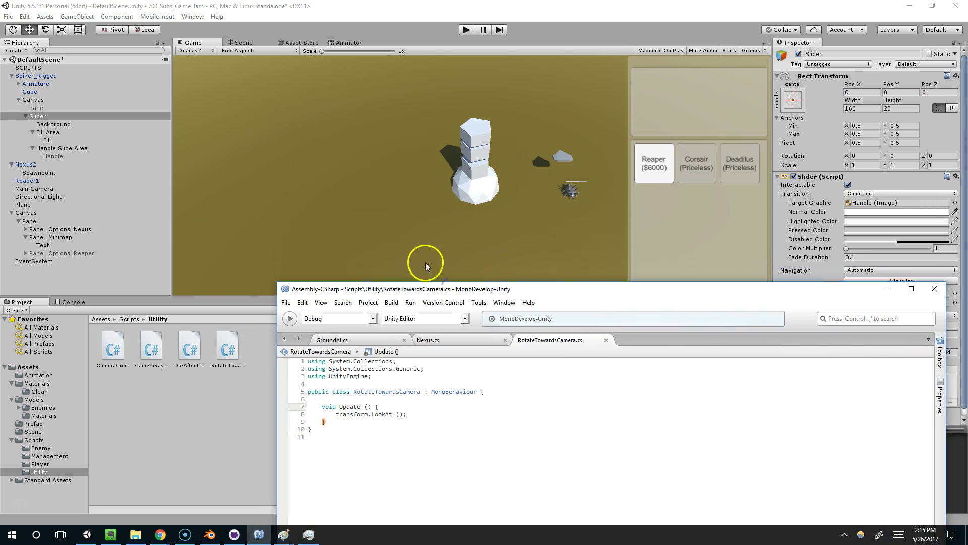
{"action": "left_click_drag", "start_coordinate": [490, 289], "coordinate": [428, 84]}
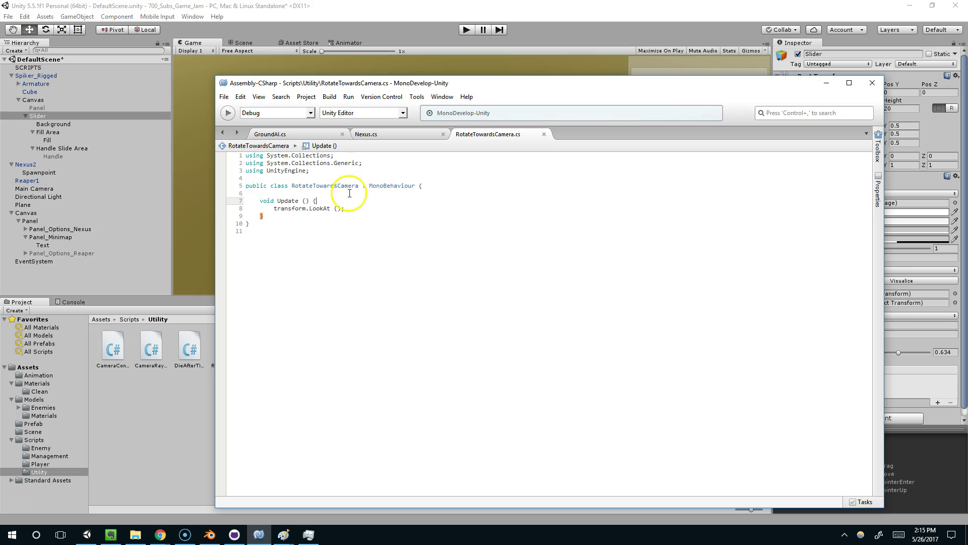
Add the line "Vector3 target = Camera.main.transform.position;" above the LookAt call in Update
{"action": "key", "text": "Return"}
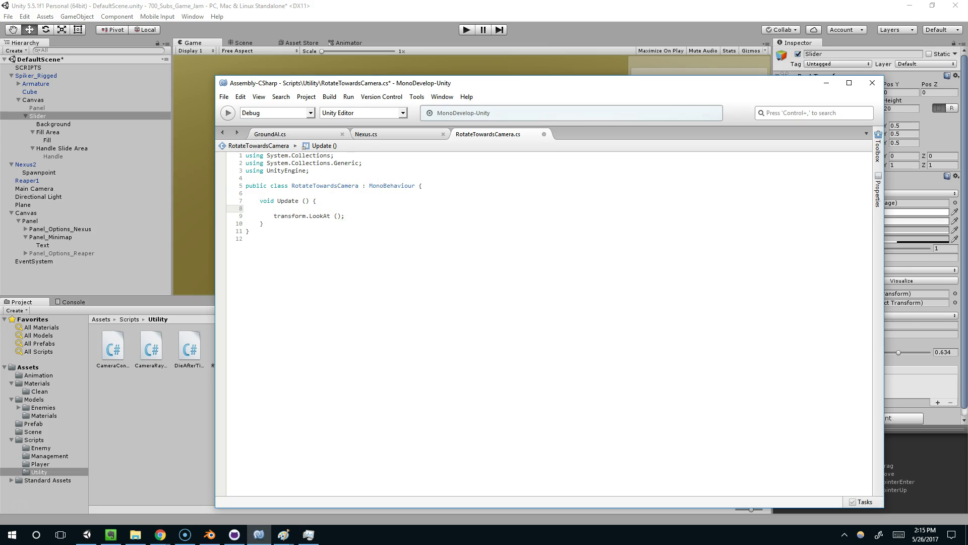
{"action": "type", "text": "Vector3 target = Camera.main.transform.position"}
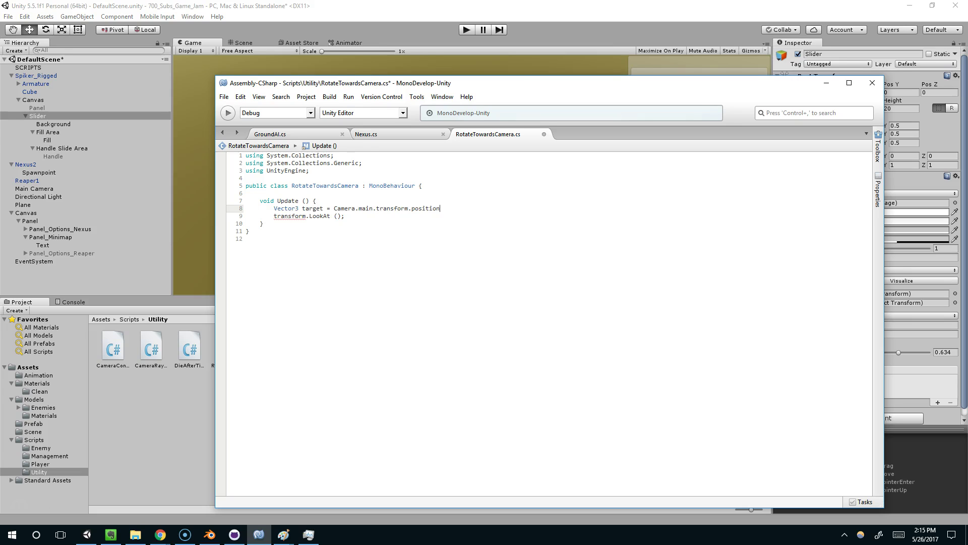
{"action": "type", "text": "."}
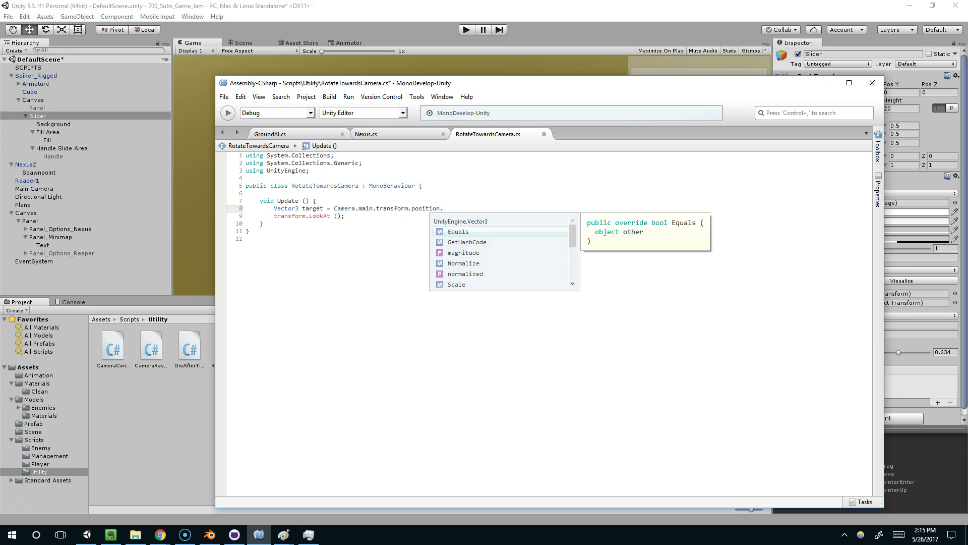
{"action": "key", "text": "BackSpace"}
{"action": "type", "text": ";"}
Add "target.y = 0;" below the target declaration, pass target to the LookAt call, and save the script
{"action": "left_click", "coordinate": [459, 209]}
{"action": "key", "text": "Return"}
{"action": "type", "text": "target ="}
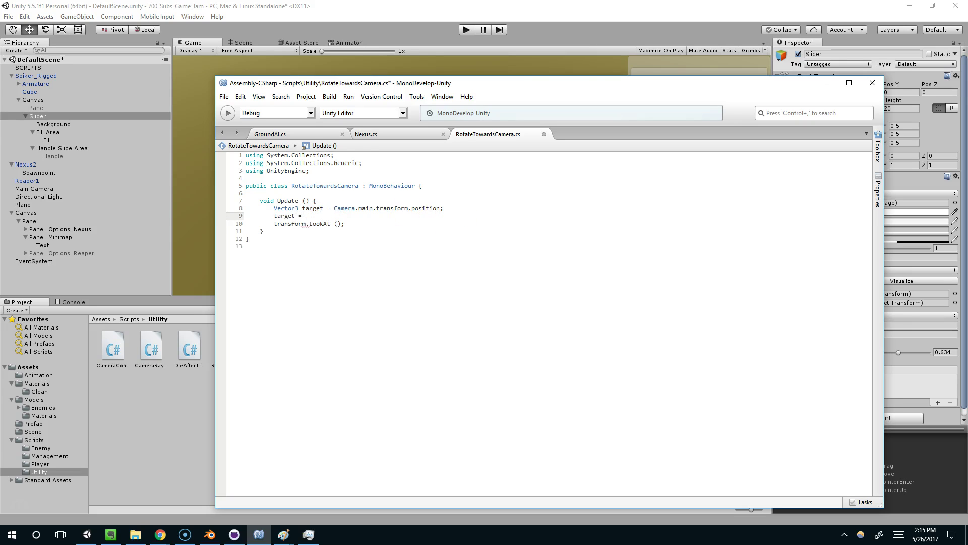
{"action": "type", "text": ".y = 0"}
{"action": "left_click", "coordinate": [338, 223]}
{"action": "type", "text": "target"}
{"action": "key", "text": "ctrl+s"}
Switch to Unity and test-play the scene with the edited rotation script, then stop it
{"action": "key", "text": "alt+Tab"}
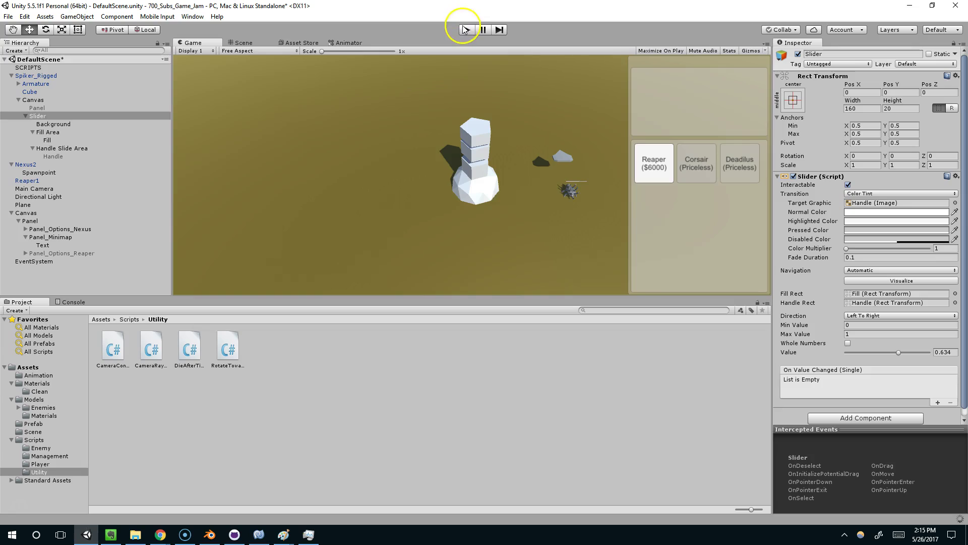
{"action": "left_click", "coordinate": [464, 30]}
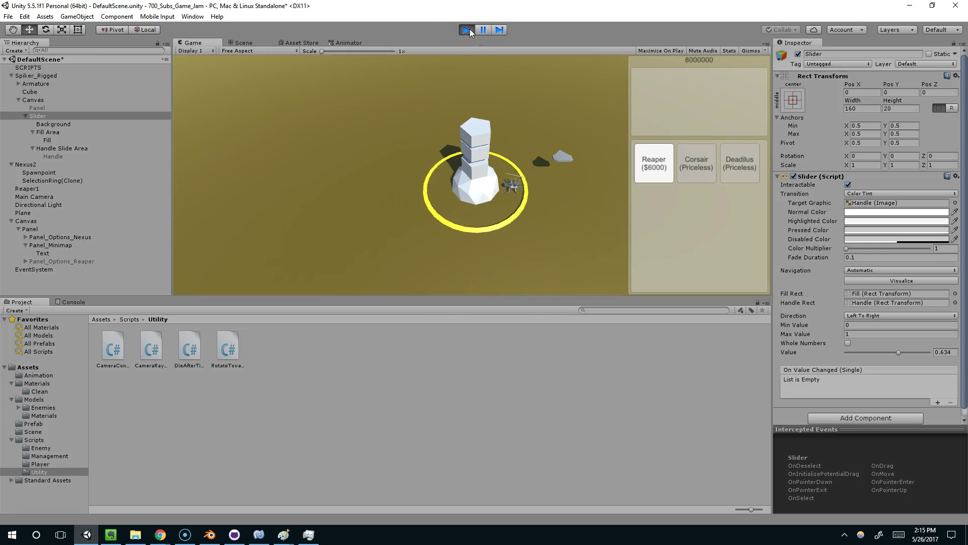
{"action": "left_click", "coordinate": [466, 30]}
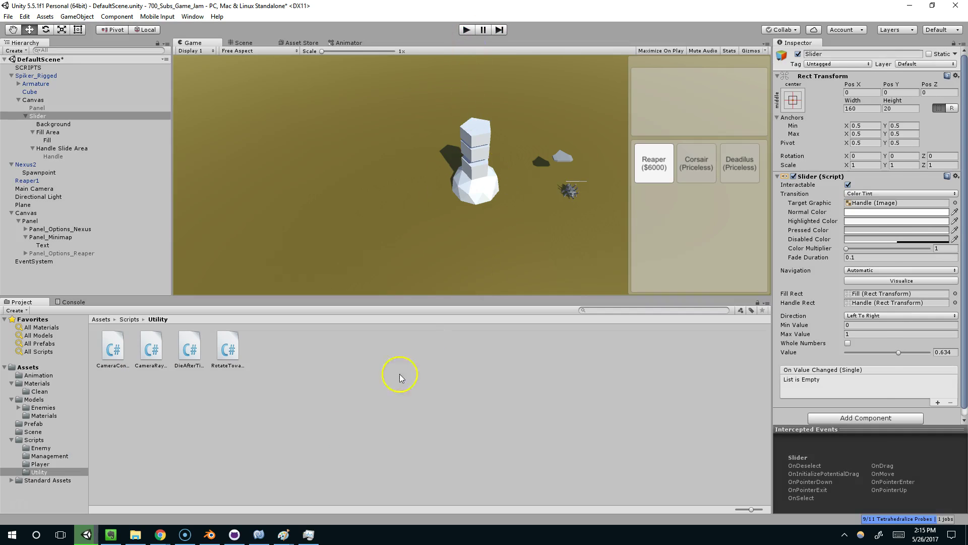
{"action": "left_click", "coordinate": [259, 534]}
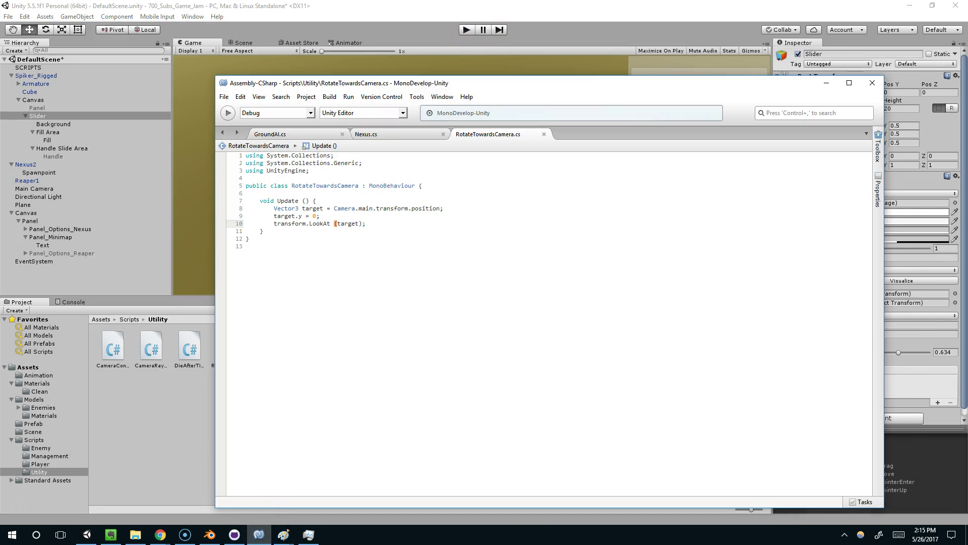
{"action": "key", "text": "alt+Tab"}
{"action": "left_click", "coordinate": [240, 43]}
{"action": "left_click", "coordinate": [204, 43]}
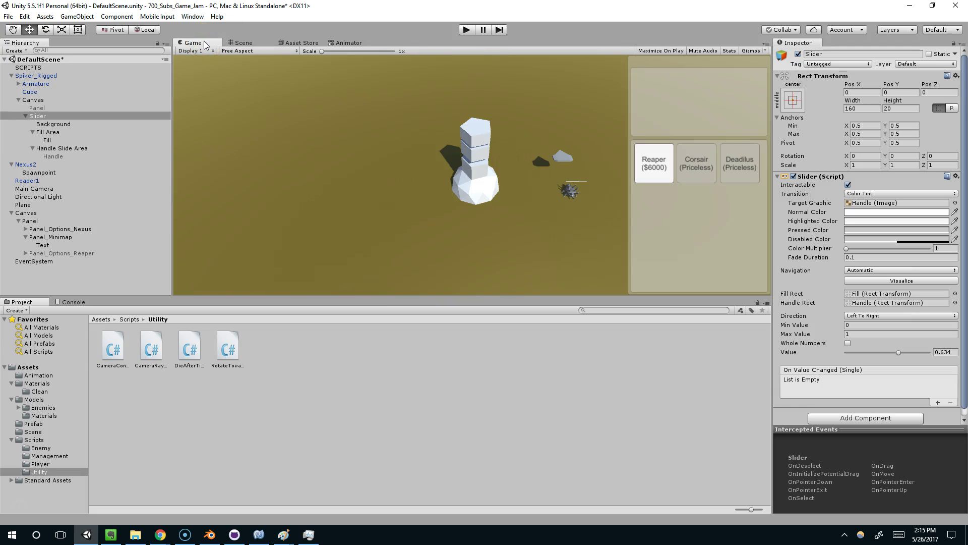
Switch to MonoDevelop, comment out the "target.y = 0;" line in RotateTowardsCamera.cs, and save the script
{"action": "left_click", "coordinate": [259, 534]}
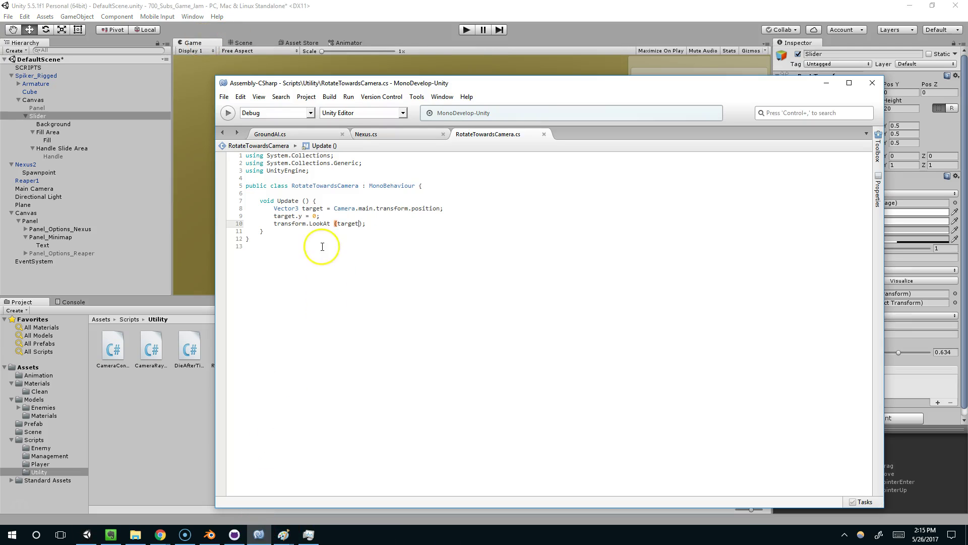
{"action": "left_click", "coordinate": [309, 201]}
{"action": "left_click", "coordinate": [313, 208]}
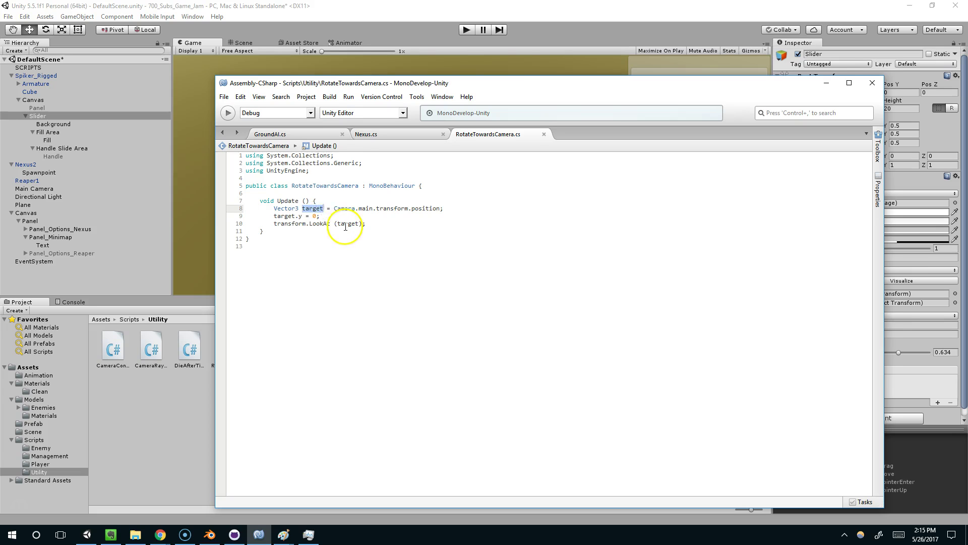
{"action": "left_click", "coordinate": [331, 216]}
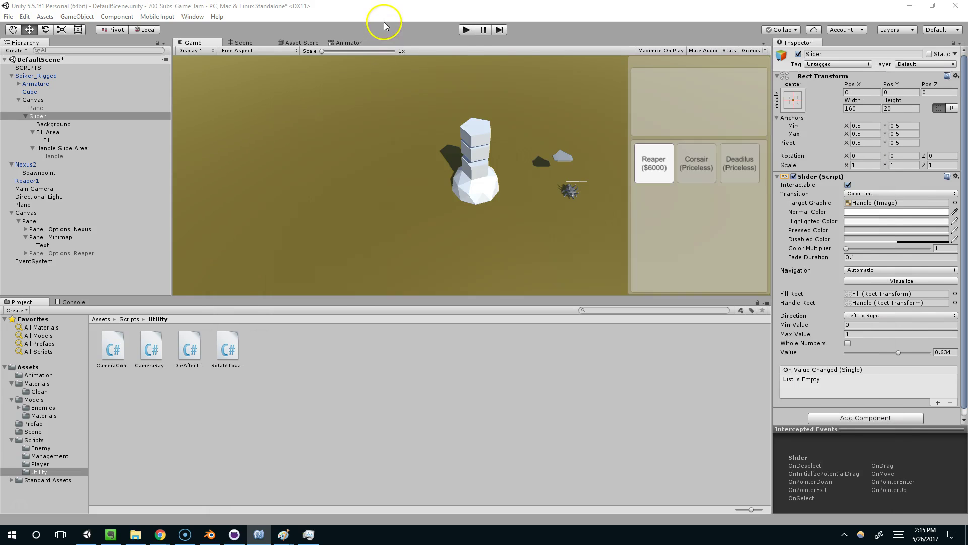
{"action": "left_click", "coordinate": [385, 22]}
{"action": "left_click", "coordinate": [259, 533]}
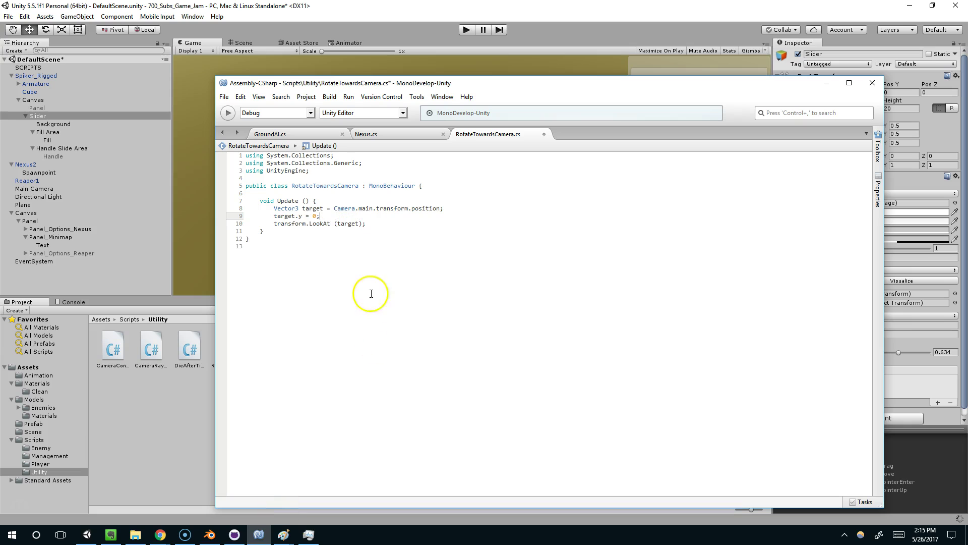
{"action": "type", "text": "//"}
{"action": "key", "text": "ctrl+s"}
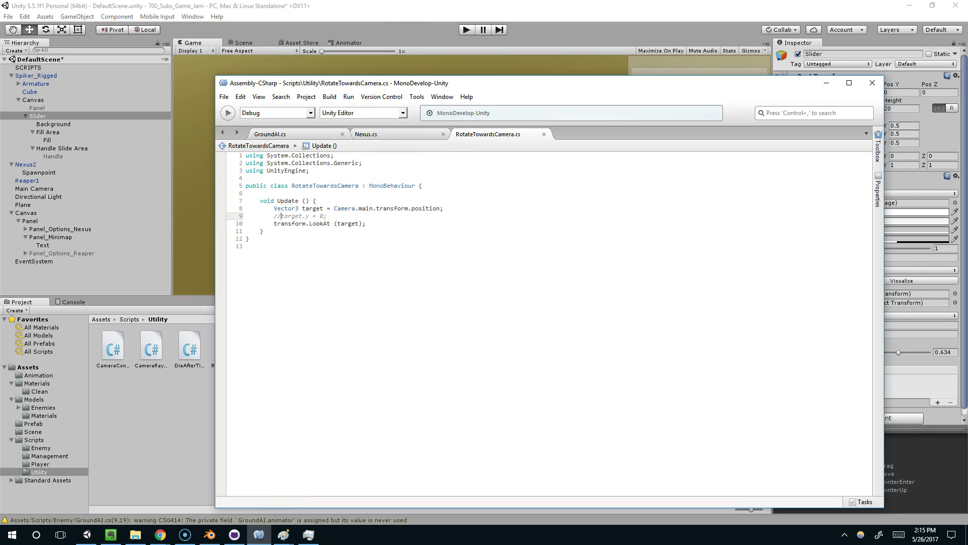
Switch to Unity and set the height of the Slider on the Spiker's canvas to 50
{"action": "key", "text": "alt+Tab"}
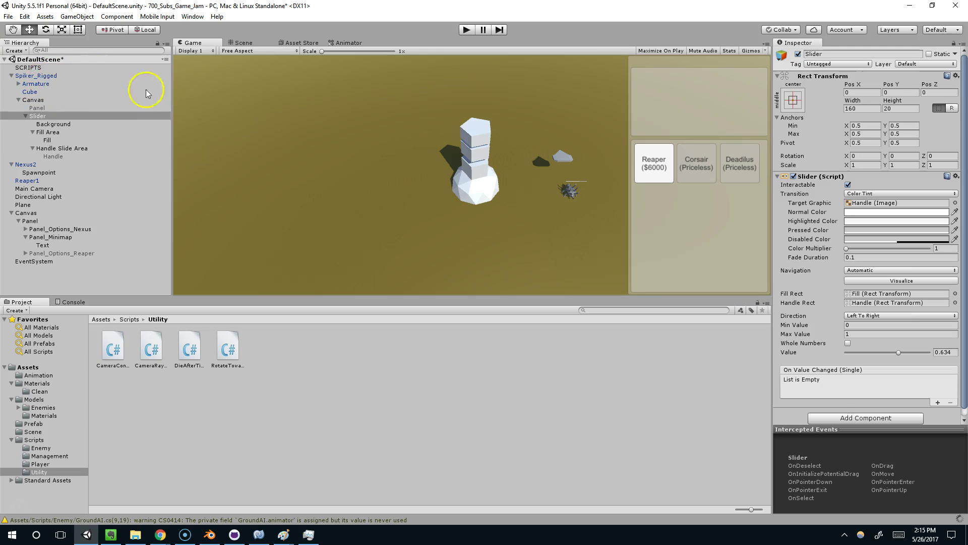
{"action": "left_click", "coordinate": [40, 75]}
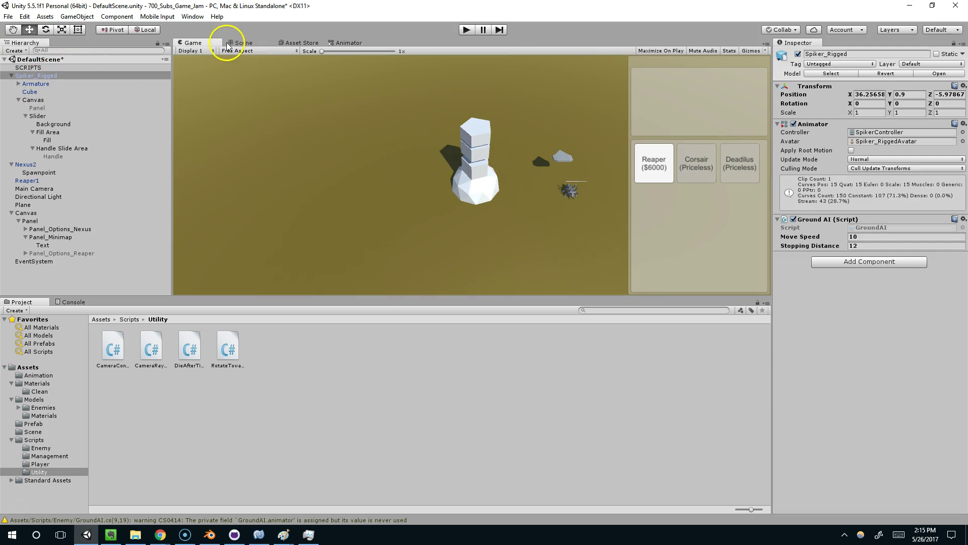
{"action": "left_click", "coordinate": [240, 42]}
{"action": "scroll", "coordinate": [448, 195], "scroll_direction": "down", "scroll_amount": 5}
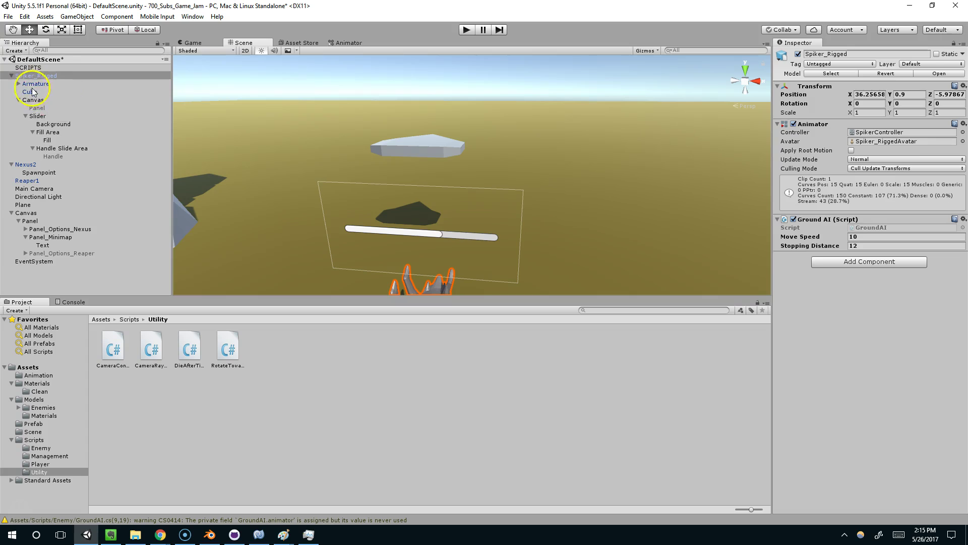
{"action": "left_click", "coordinate": [57, 116]}
{"action": "key", "text": "f"}
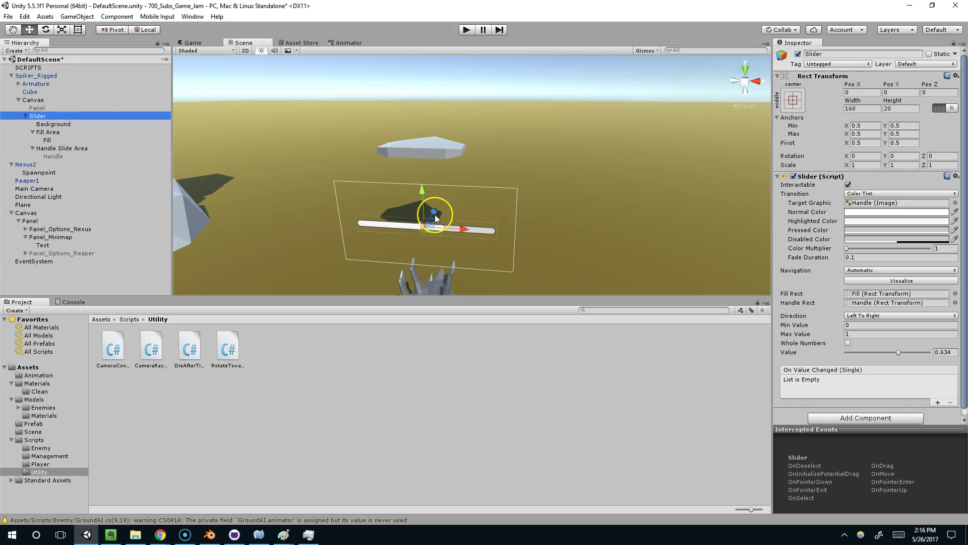
{"action": "key", "text": "r"}
{"action": "left_click_drag", "start_coordinate": [422, 190], "coordinate": [429, 67]}
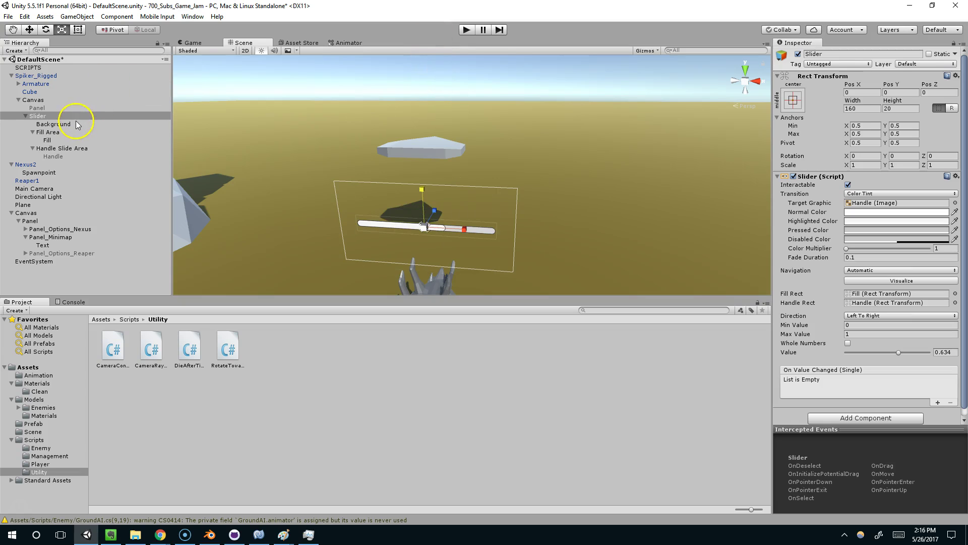
{"action": "left_click", "coordinate": [884, 107]}
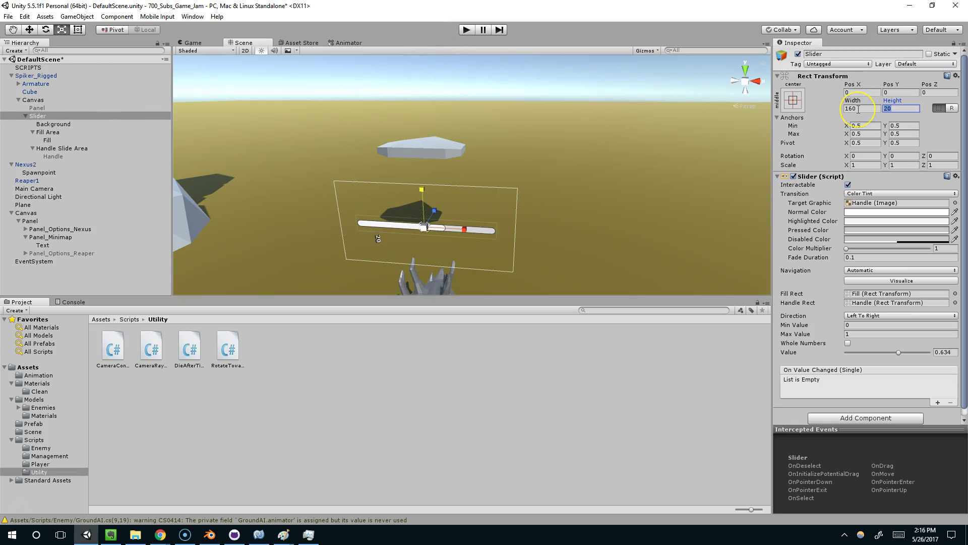
{"action": "type", "text": "50"}
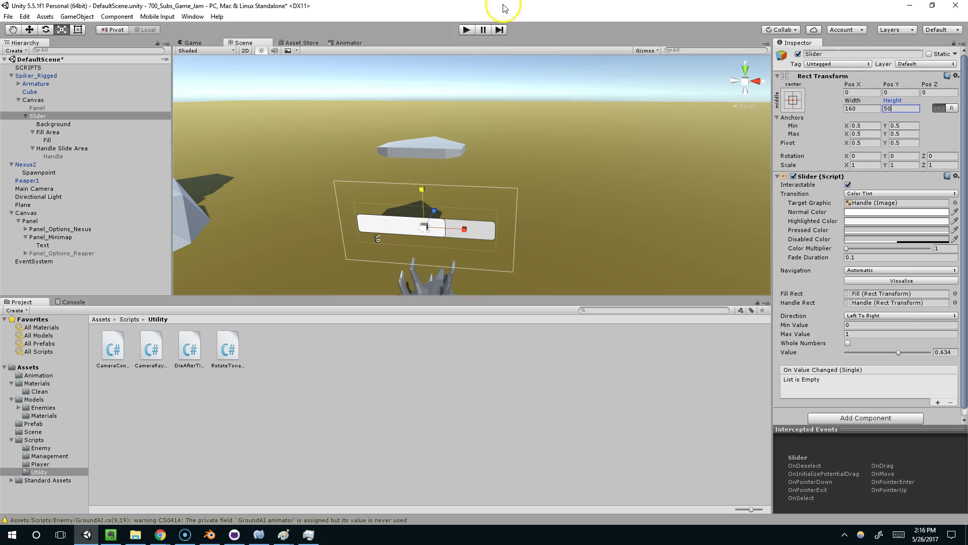
Test-play the scene in the Game view to check the taller slider bar, then stop it
{"action": "left_click", "coordinate": [193, 43]}
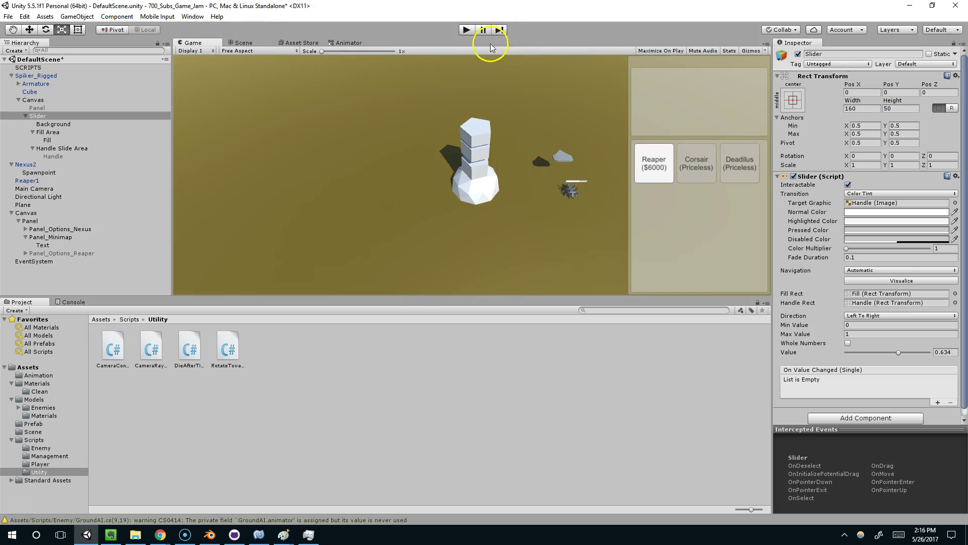
{"action": "left_click", "coordinate": [465, 30]}
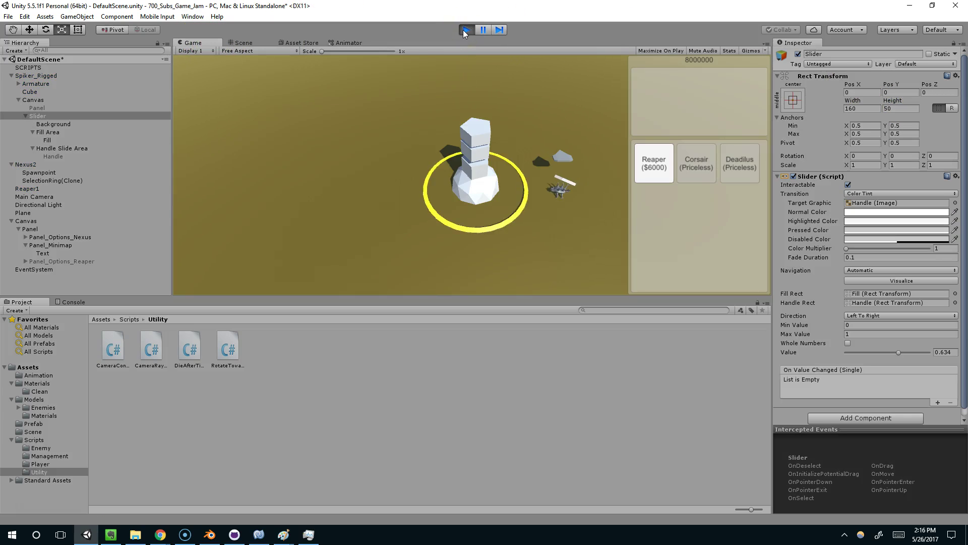
{"action": "left_click", "coordinate": [466, 31]}
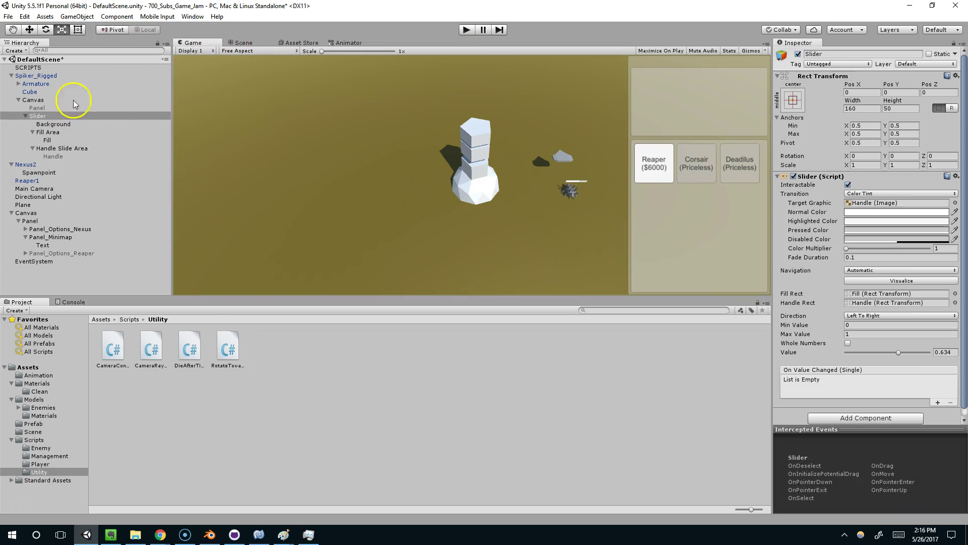
Set the Slider's height to 35
{"action": "left_click", "coordinate": [63, 139]}
{"action": "left_click", "coordinate": [64, 115]}
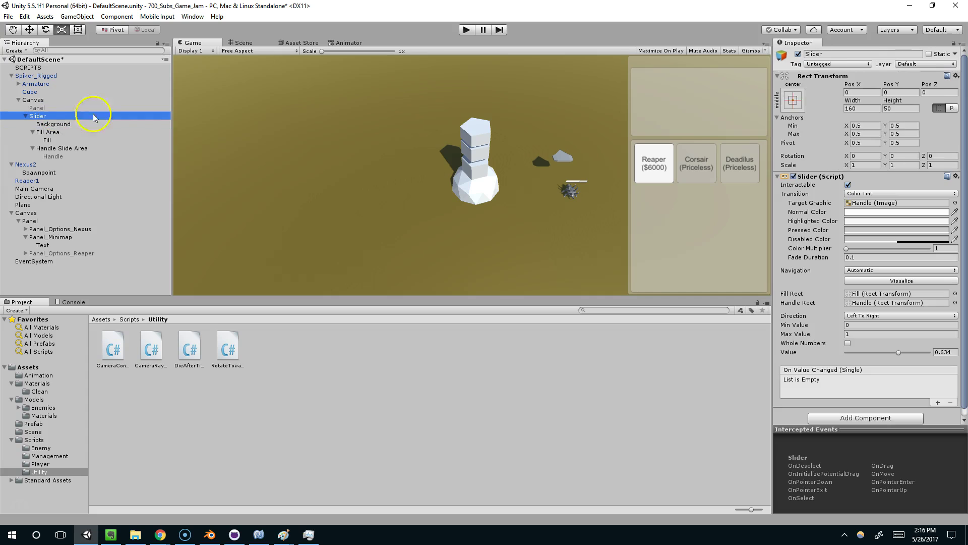
{"action": "left_click", "coordinate": [901, 108]}
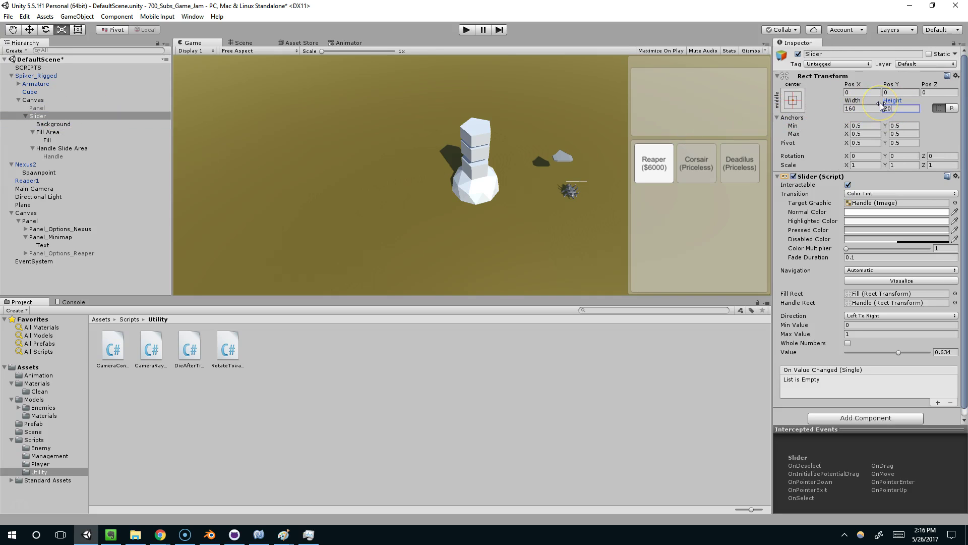
{"action": "left_click", "coordinate": [895, 109]}
Set the Slider component's Normal Color to red
{"action": "left_click", "coordinate": [49, 132]}
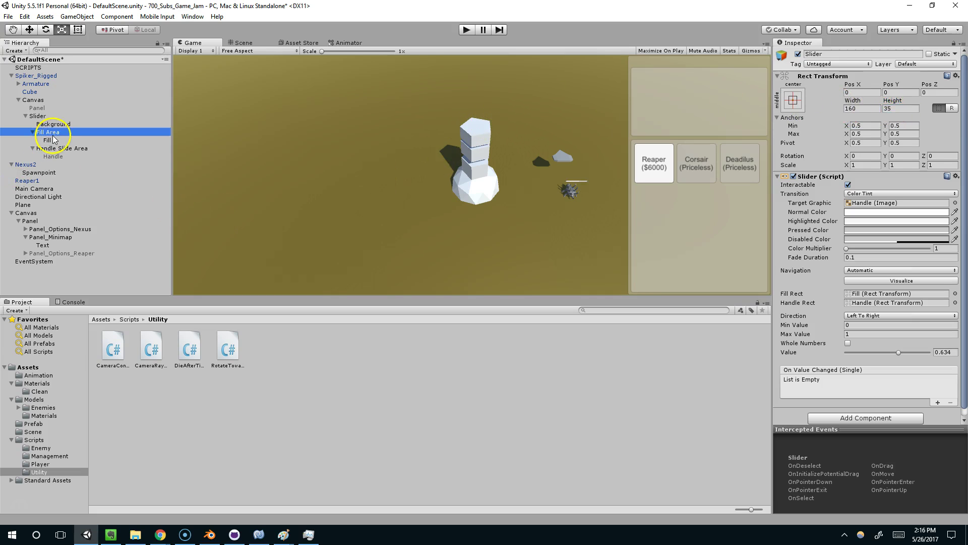
{"action": "left_click", "coordinate": [48, 139]}
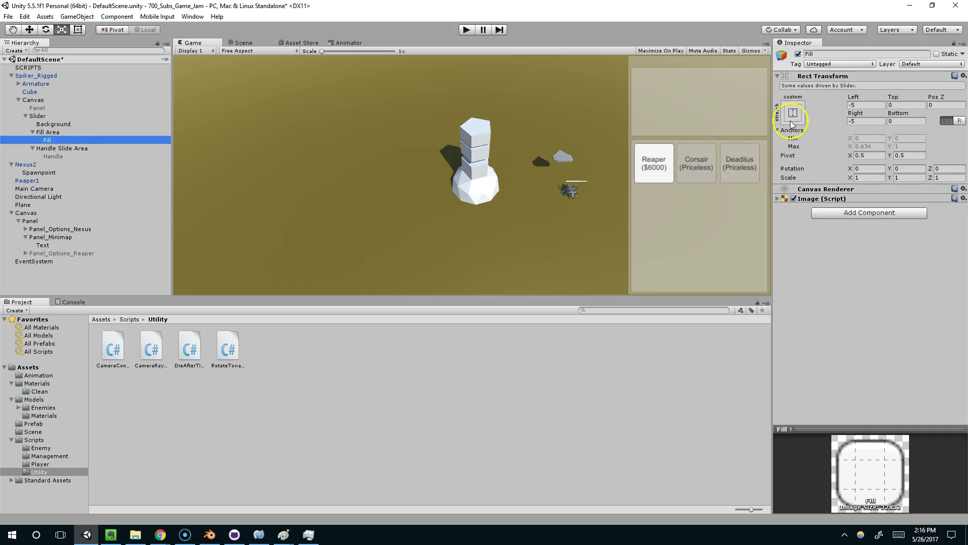
{"action": "left_click", "coordinate": [39, 116]}
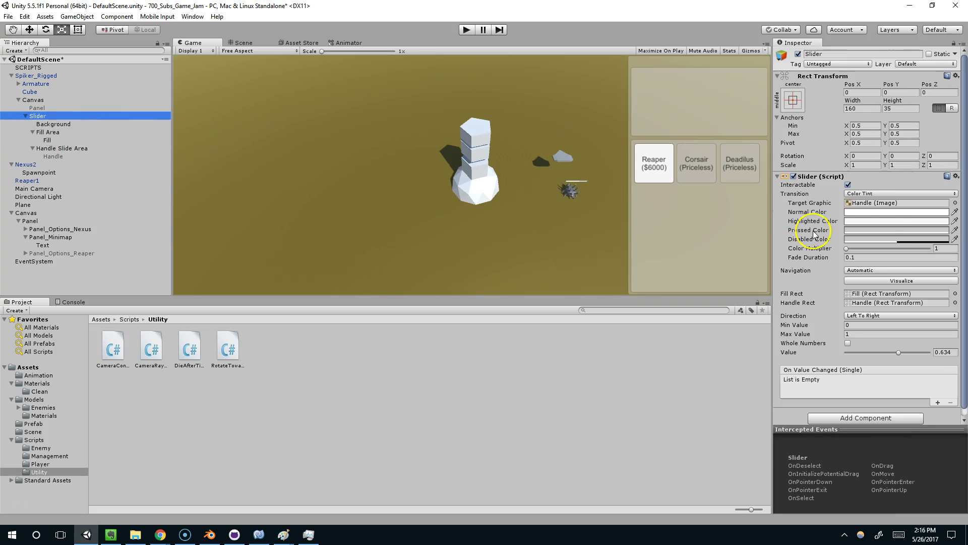
{"action": "left_click", "coordinate": [875, 212]}
{"action": "left_click_drag", "start_coordinate": [808, 314], "coordinate": [809, 330]}
{"action": "left_click_drag", "start_coordinate": [779, 312], "coordinate": [809, 279]}
{"action": "left_click", "coordinate": [799, 280]}
{"action": "left_click", "coordinate": [823, 236]}
{"action": "left_click", "coordinate": [856, 224]}
{"action": "left_click", "coordinate": [823, 235]}
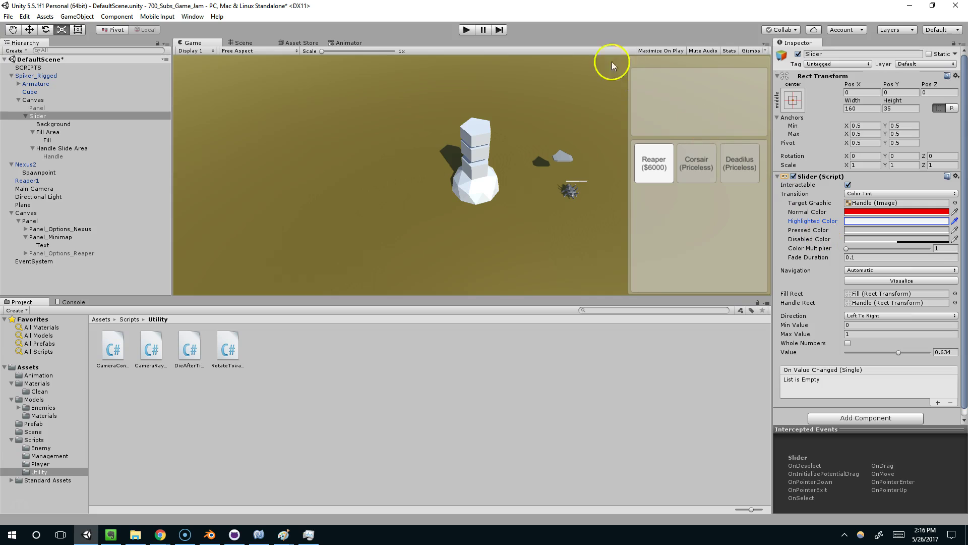
Set the Image color of the slider's Background to white with an alpha of 33
{"action": "left_click", "coordinate": [87, 124]}
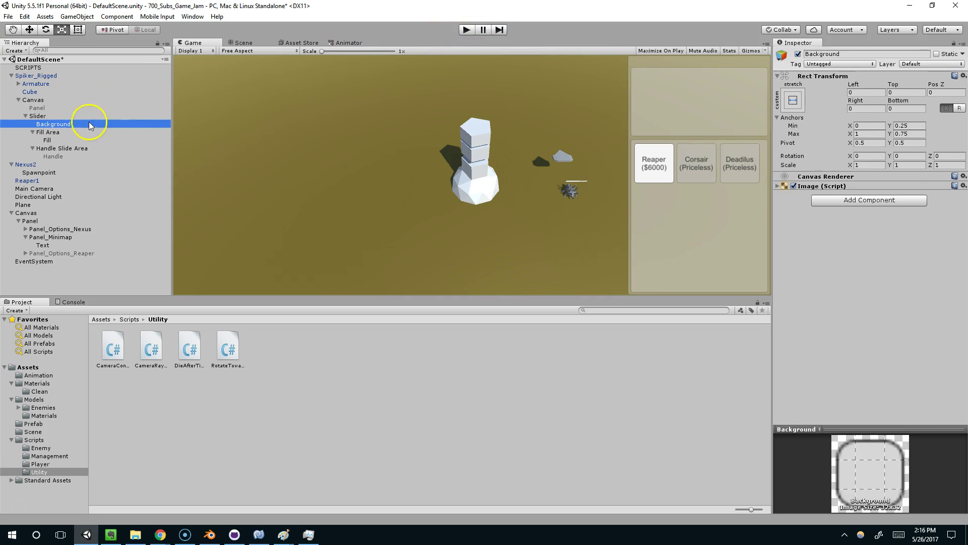
{"action": "left_click", "coordinate": [835, 188]}
{"action": "left_click", "coordinate": [869, 203]}
{"action": "left_click_drag", "start_coordinate": [769, 308], "coordinate": [730, 280]}
{"action": "left_click_drag", "start_coordinate": [754, 324], "coordinate": [726, 280]}
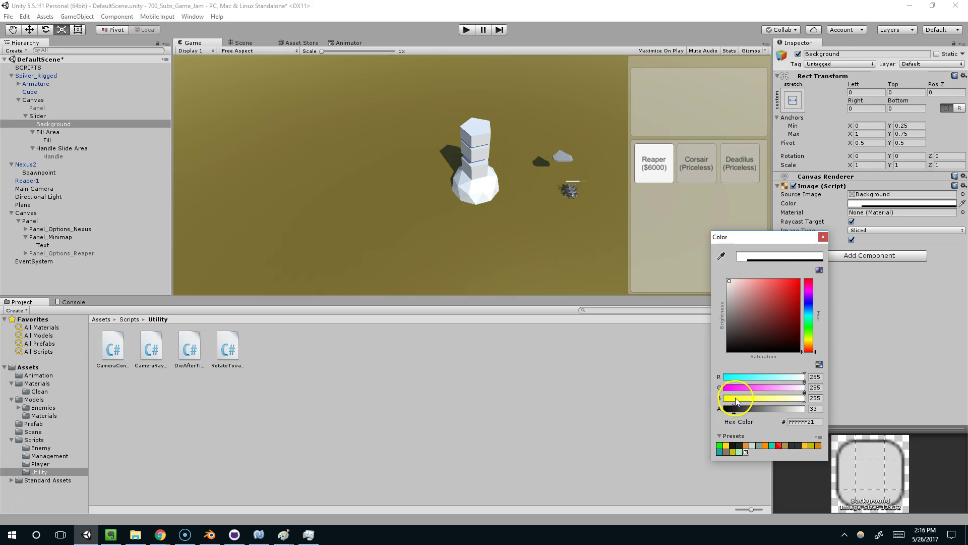
{"action": "left_click", "coordinate": [815, 237]}
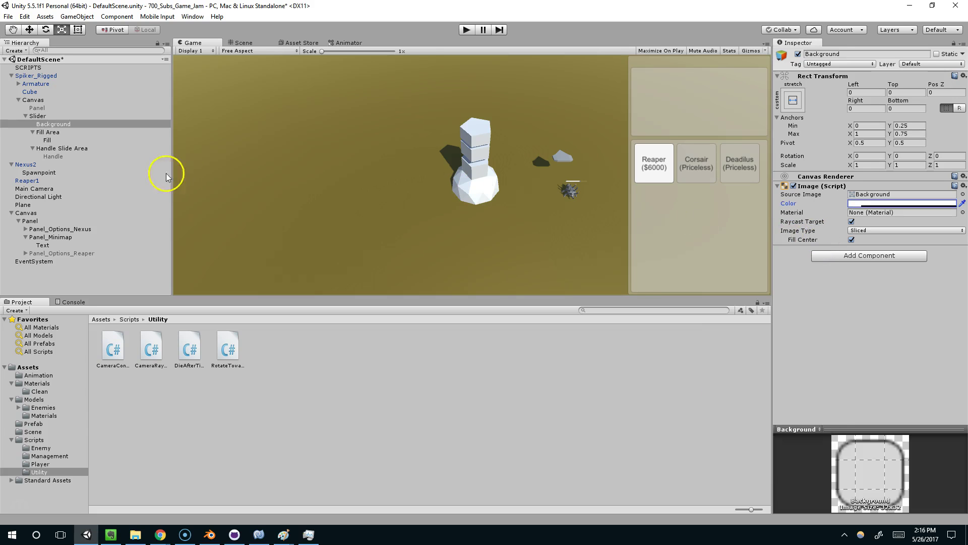
Set the Image color of the slider's Fill to semi-transparent pure red and test-play the scene, then stop it
{"action": "left_click", "coordinate": [70, 140]}
{"action": "left_click", "coordinate": [875, 217]}
{"action": "left_click_drag", "start_coordinate": [728, 281], "coordinate": [801, 277]}
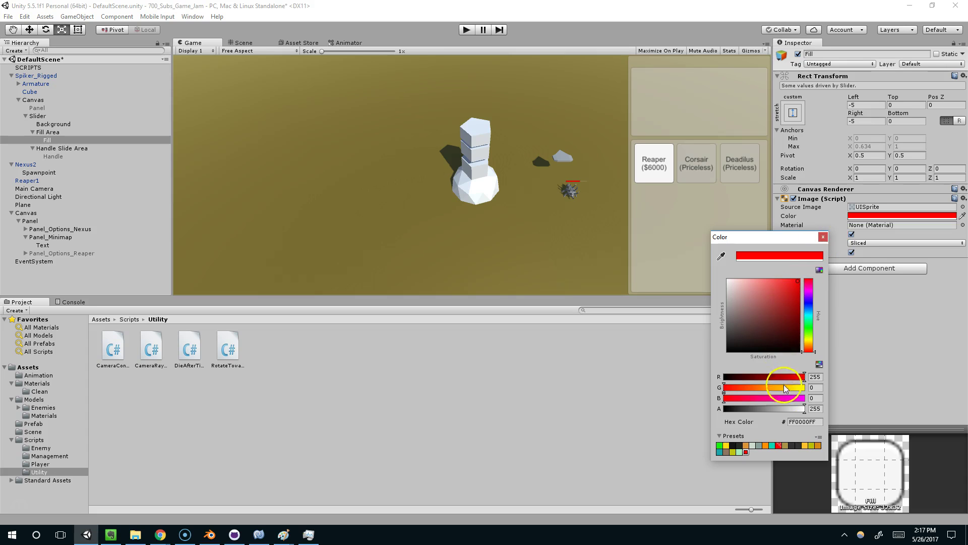
{"action": "mouse_move", "coordinate": [786, 407]}
{"action": "left_mouse_down"}
{"action": "mouse_move", "coordinate": [733, 405]}
{"action": "mouse_move", "coordinate": [767, 407]}
{"action": "left_mouse_up"}
{"action": "left_click", "coordinate": [823, 237]}
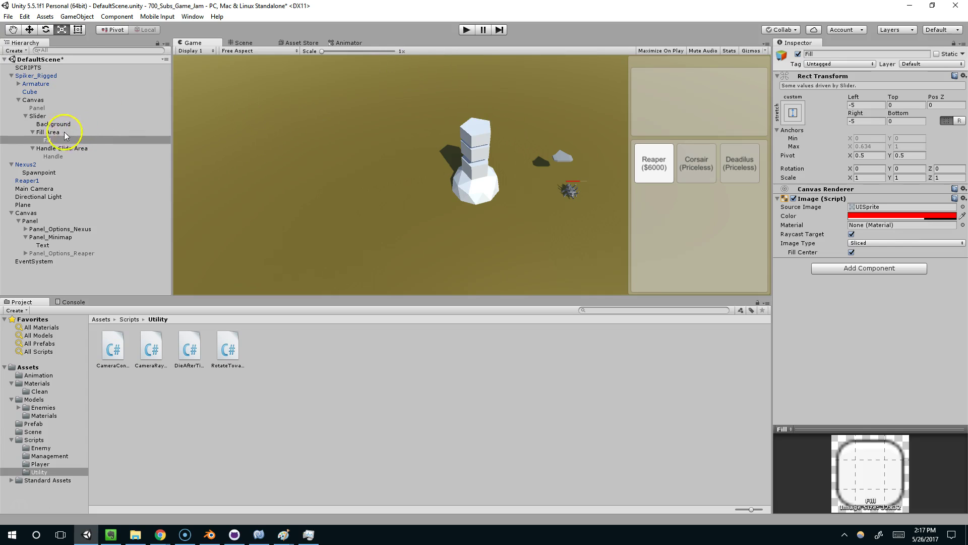
{"action": "left_click", "coordinate": [466, 30]}
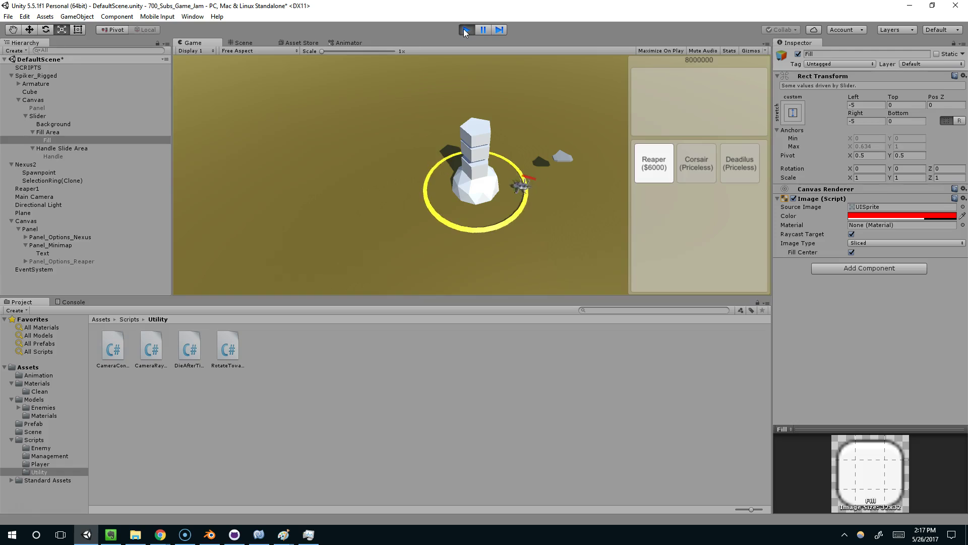
{"action": "left_click", "coordinate": [466, 30]}
Set the Slider's height to 25 and test-play the scene, then stop it
{"action": "left_click", "coordinate": [38, 116]}
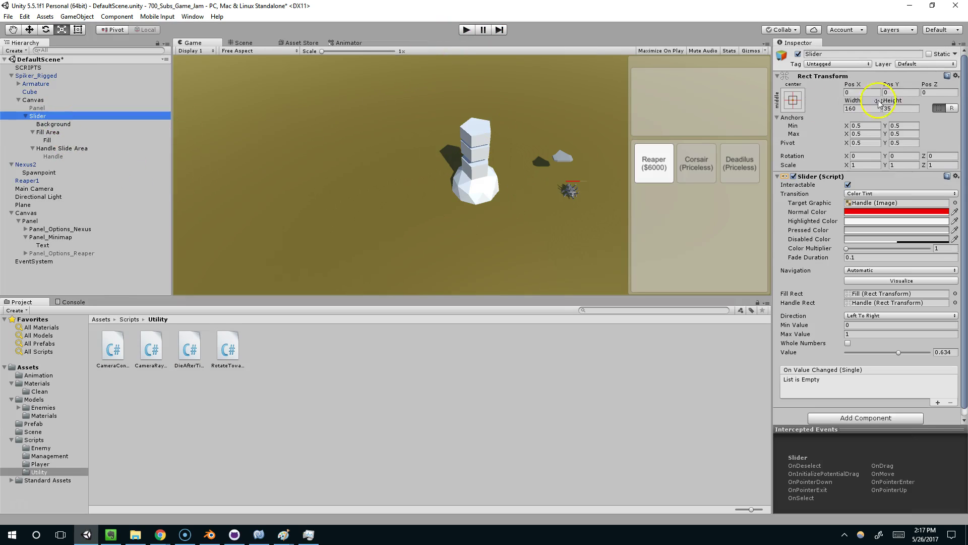
{"action": "left_click", "coordinate": [898, 108]}
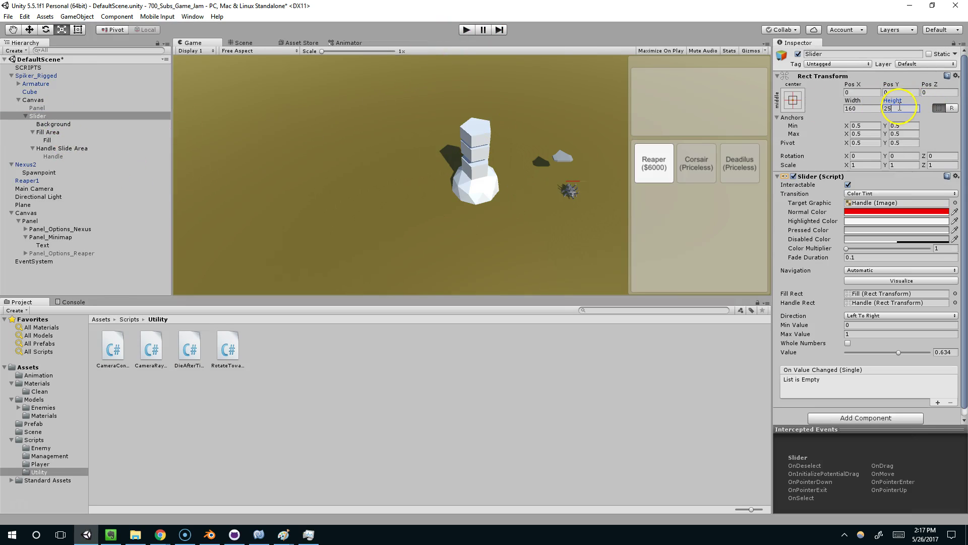
{"action": "left_click", "coordinate": [467, 29]}
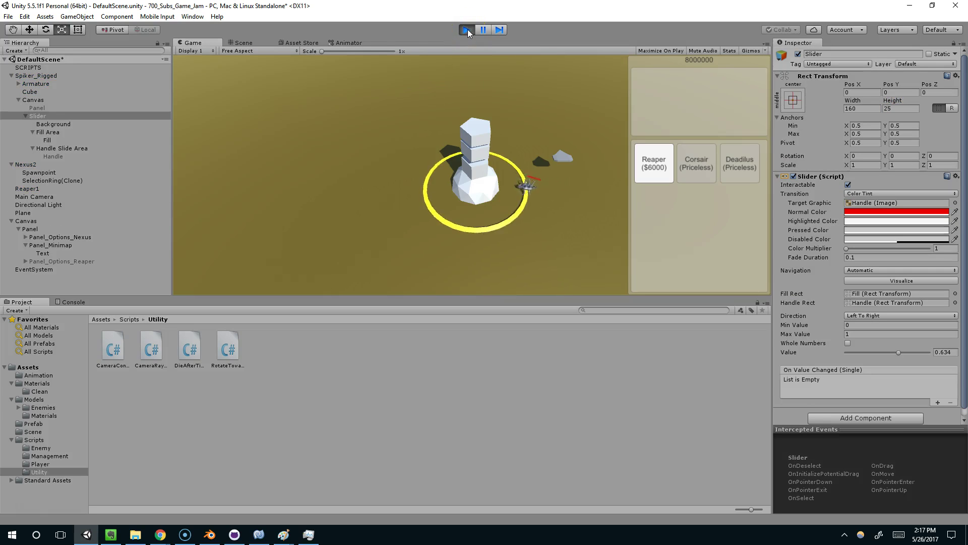
{"action": "left_click", "coordinate": [467, 29]}
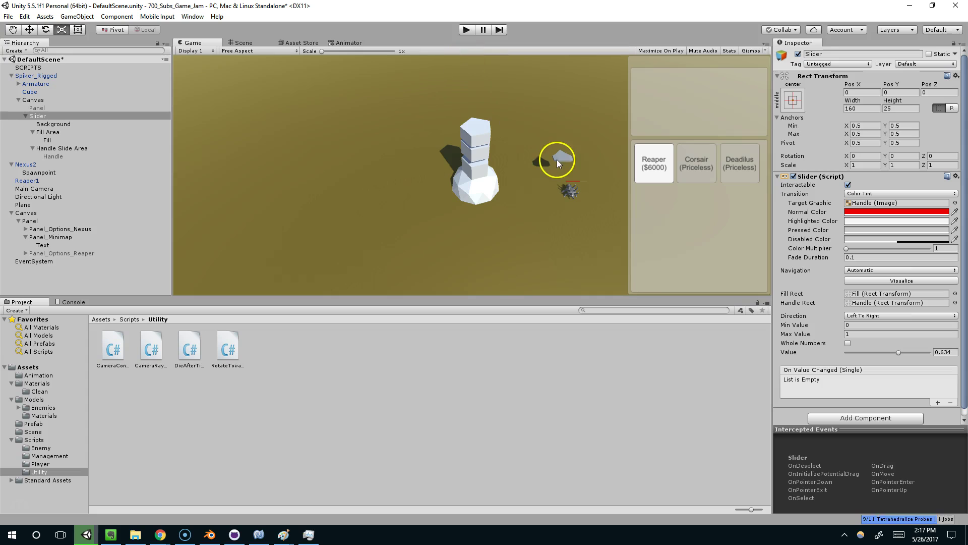
Disable the Rotate Towards Camera script on the Spiker's canvas and test-play the scene without it
{"action": "left_click", "coordinate": [30, 99]}
{"action": "left_click", "coordinate": [796, 317]}
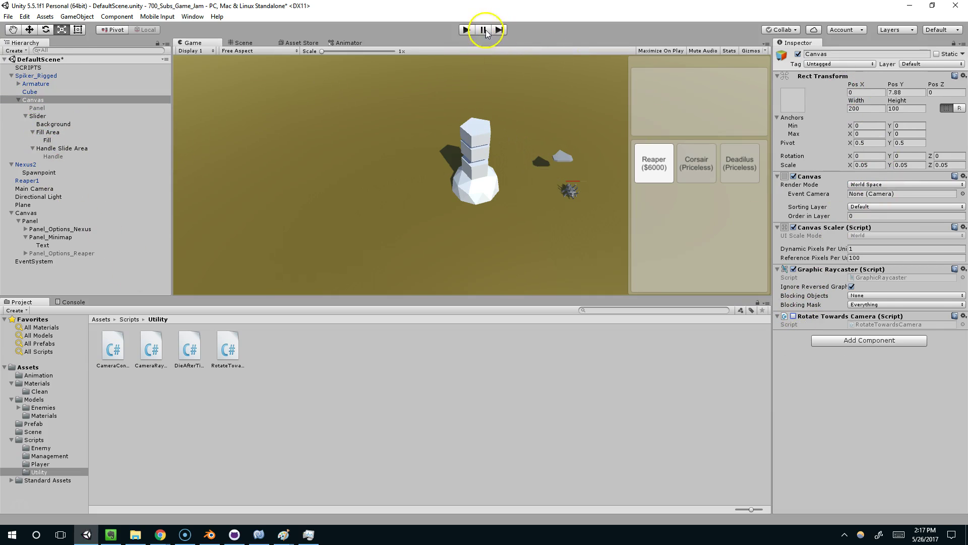
{"action": "left_click", "coordinate": [461, 30]}
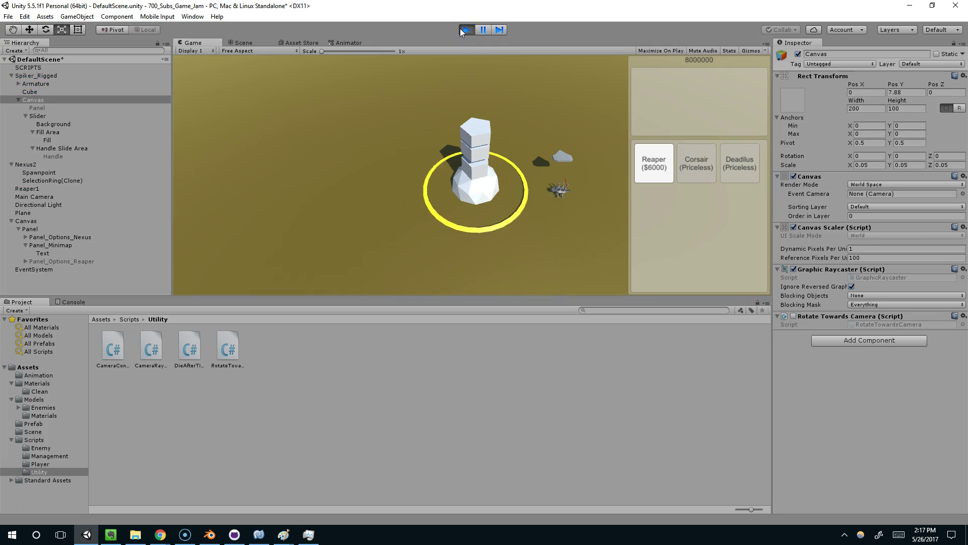
{"action": "left_click", "coordinate": [461, 30]}
{"action": "left_click", "coordinate": [658, 191]}
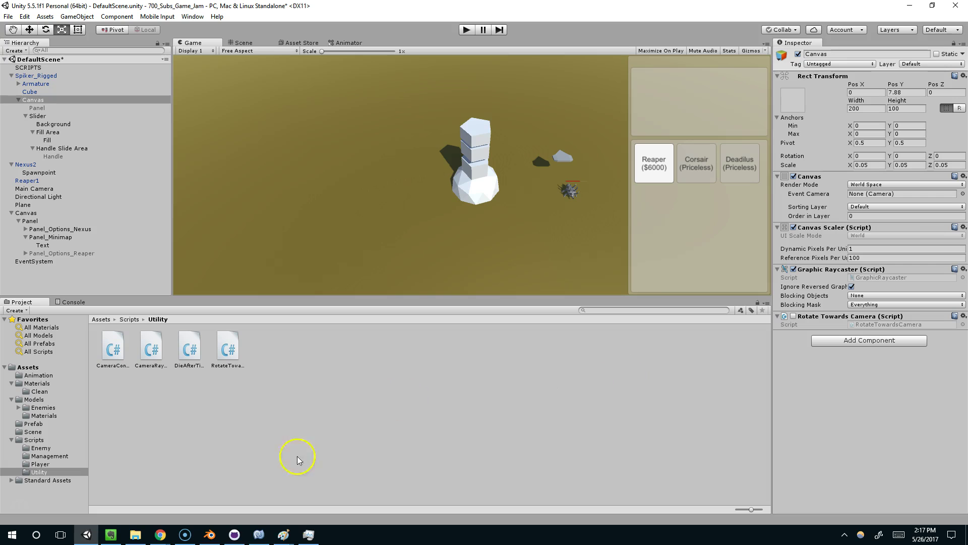
{"action": "left_click", "coordinate": [466, 29]}
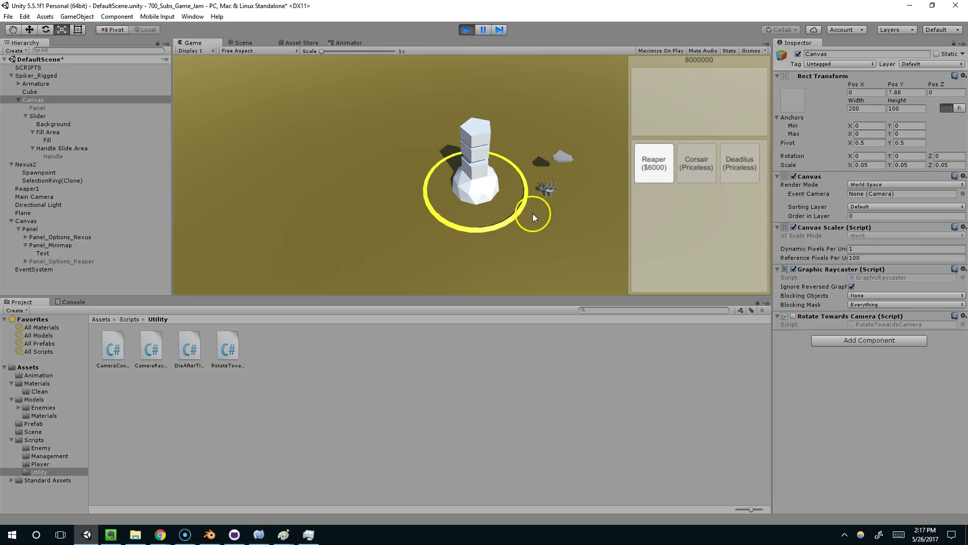
{"action": "left_click", "coordinate": [467, 29]}
Re-enable the Rotate Towards Camera script on the canvas, test-play the scene, and inspect the bar above the Spiker up close
{"action": "left_click", "coordinate": [793, 315]}
{"action": "left_click", "coordinate": [467, 29]}
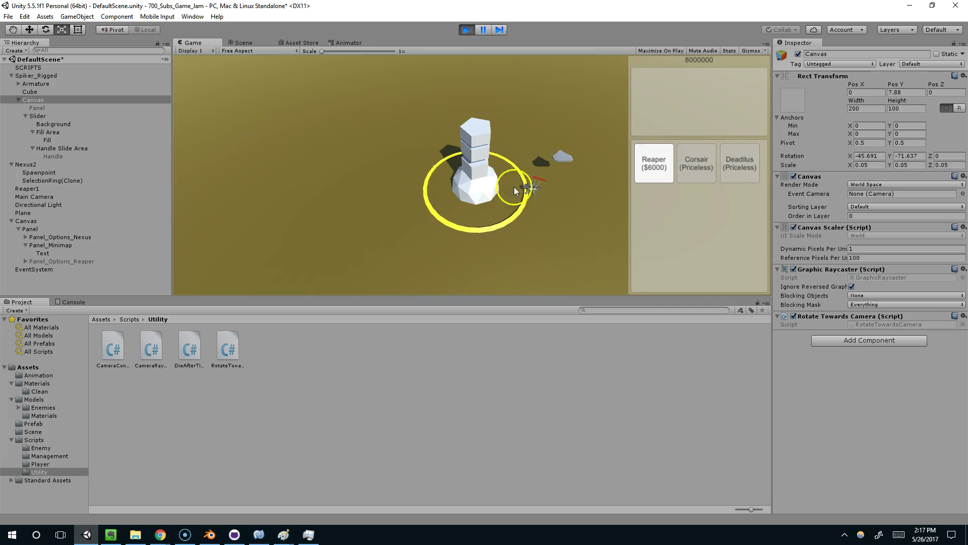
{"action": "left_click", "coordinate": [464, 31]}
{"action": "scroll", "coordinate": [579, 179], "scroll_direction": "up", "scroll_amount": 1}
{"action": "scroll", "coordinate": [588, 189], "scroll_direction": "up", "scroll_amount": 3}
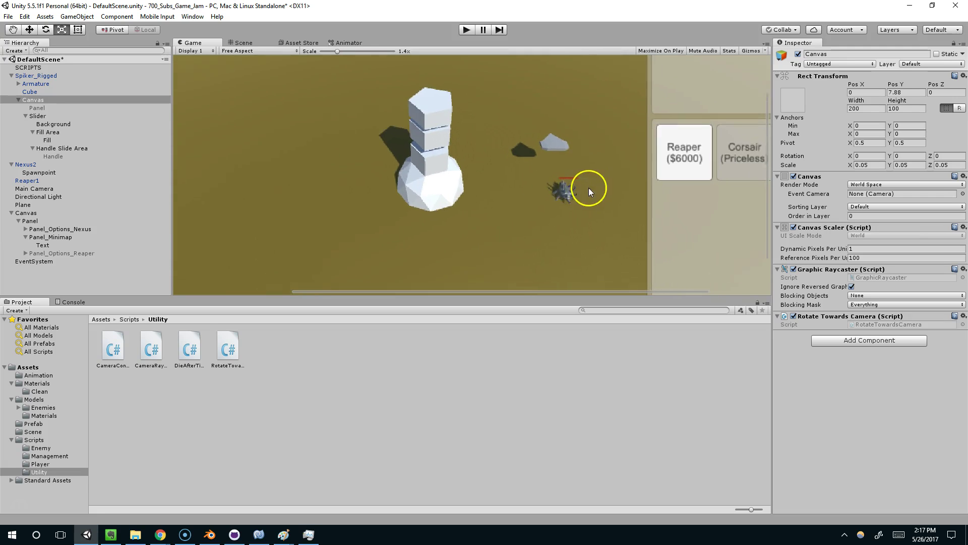
{"action": "scroll", "coordinate": [589, 187], "scroll_direction": "down", "scroll_amount": 4}
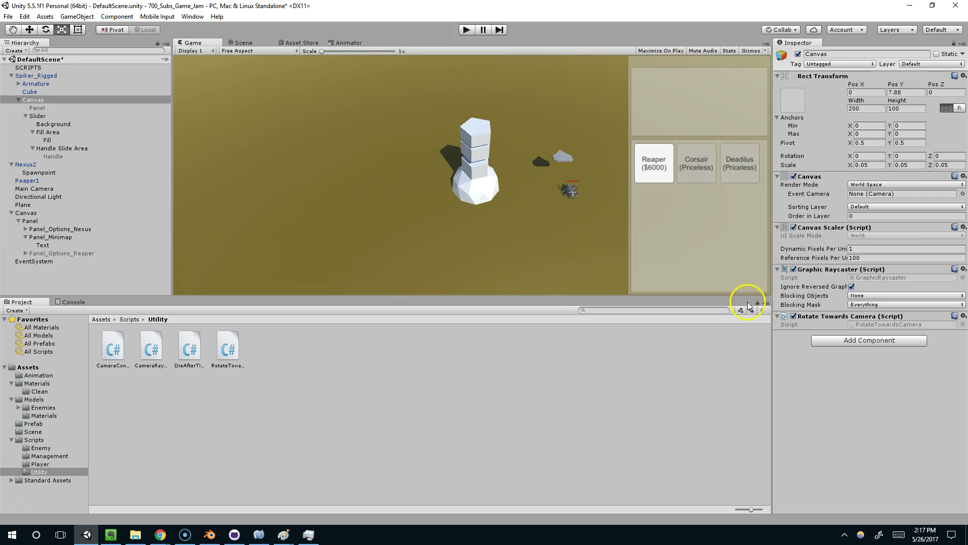
Switch to MonoDevelop, close the RotateTowardsCamera.cs file, and return to Unity
{"action": "left_click", "coordinate": [259, 534]}
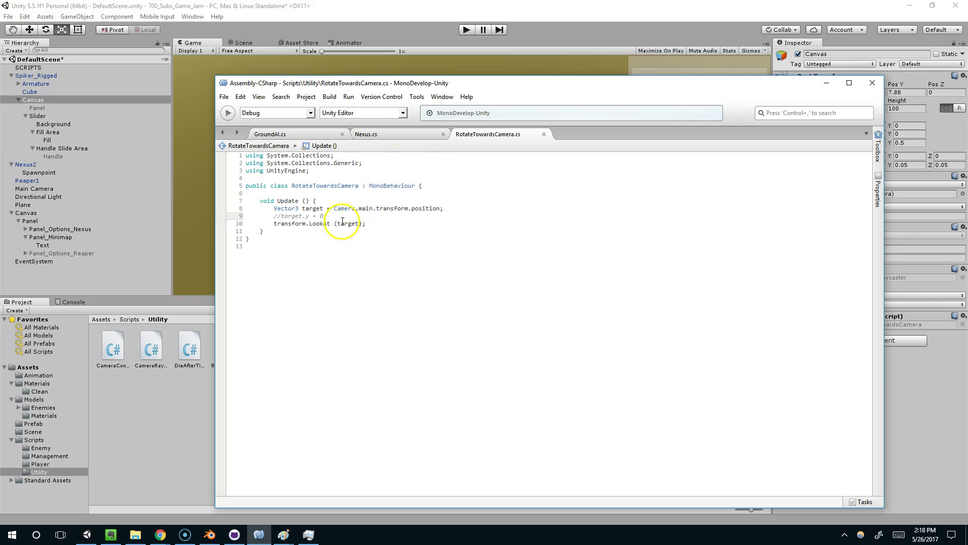
{"action": "middle_click", "coordinate": [477, 134]}
{"action": "left_click", "coordinate": [817, 26]}
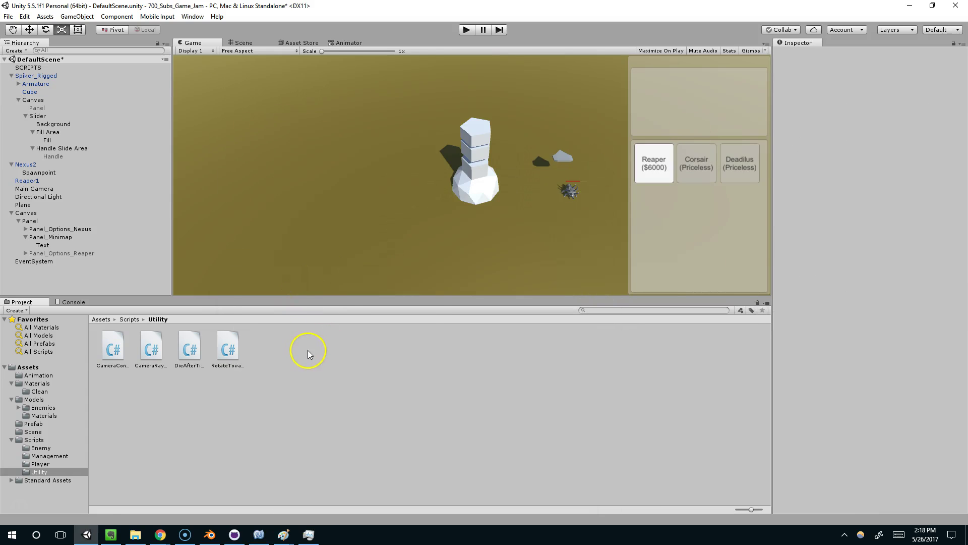
Create a C# script named MaintainRotation in the Utility scripts folder
{"action": "right_click", "coordinate": [307, 350]}
{"action": "mouse_move", "coordinate": [351, 165]}
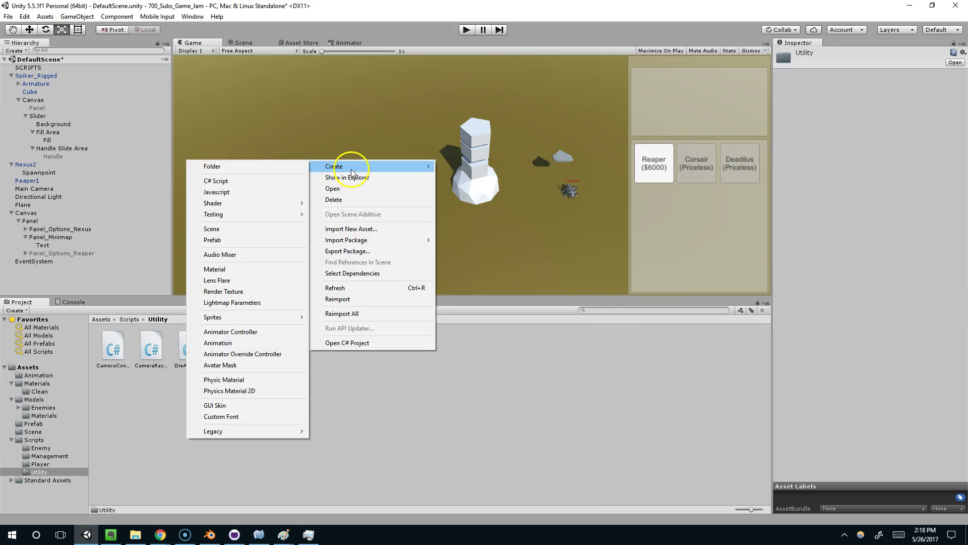
{"action": "left_click", "coordinate": [236, 178]}
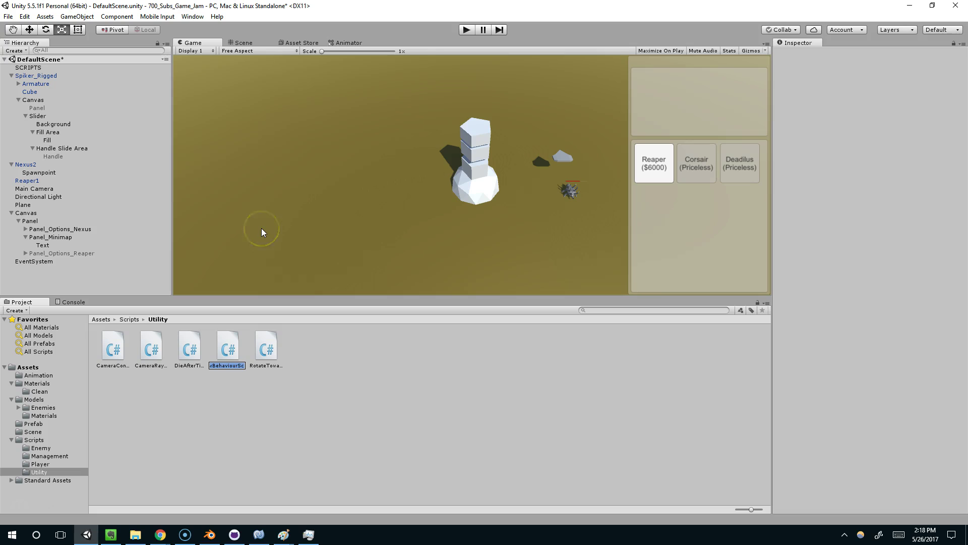
{"action": "type", "text": "MaintainRotation"}
{"action": "key", "text": "Return"}
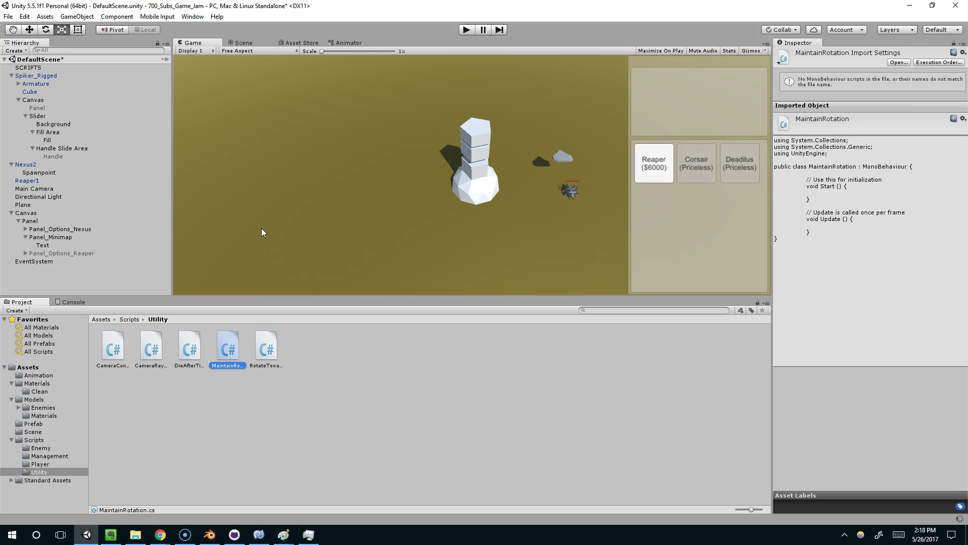
Switch to MonoDevelop with MaintainRotation.cs open and convert the file to Windows line endings
{"action": "left_click", "coordinate": [260, 535]}
{"action": "left_click_drag", "start_coordinate": [417, 90], "coordinate": [433, 47]}
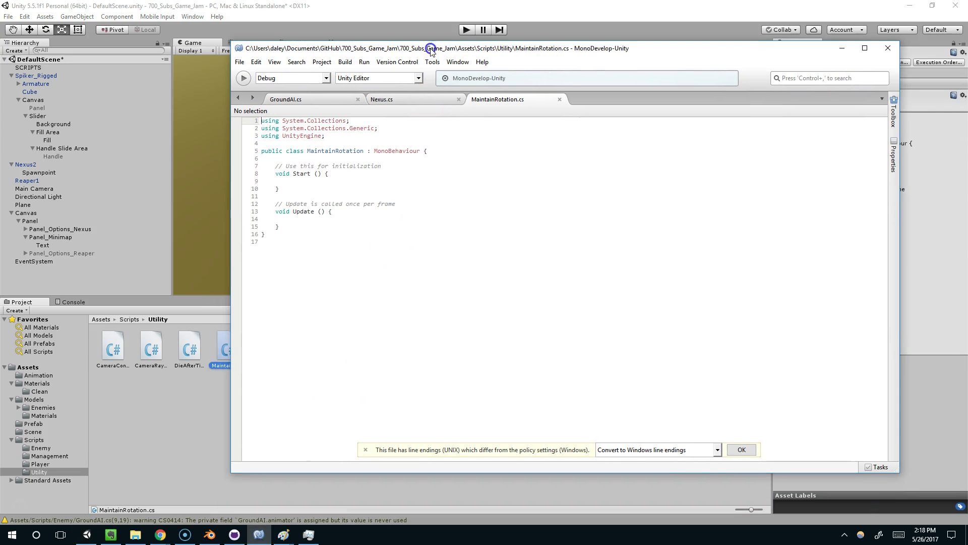
{"action": "left_click", "coordinate": [740, 449]}
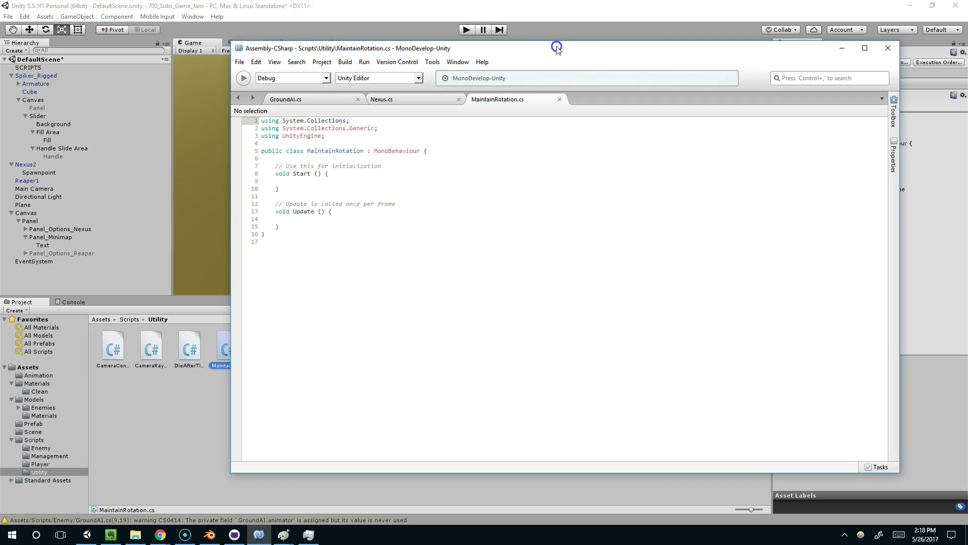
{"action": "left_click_drag", "start_coordinate": [558, 49], "coordinate": [560, 56]}
Delete the template comments above Start and Update in MaintainRotation.cs and save the script
{"action": "left_click", "coordinate": [344, 178]}
{"action": "left_click", "coordinate": [349, 173]}
{"action": "key", "text": "ctrl+x"}
{"action": "left_click", "coordinate": [367, 203]}
{"action": "key", "text": "ctrl+x"}
{"action": "key", "text": "ctrl+s"}
Begin a transform.rotation assignment in Update and declare a Vector3 field named rotation at the start of the class
{"action": "left_click", "coordinate": [350, 206]}
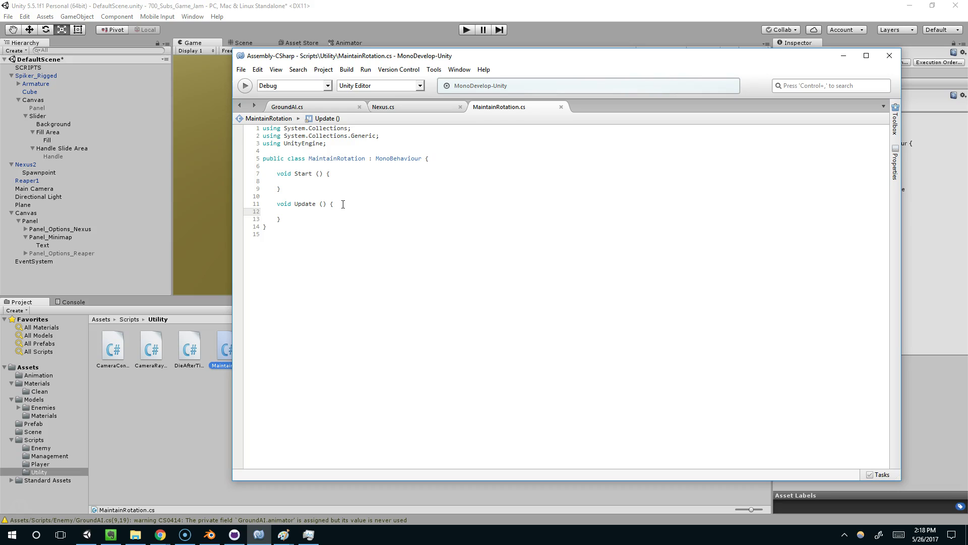
{"action": "type", "text": "transform.rotation = "}
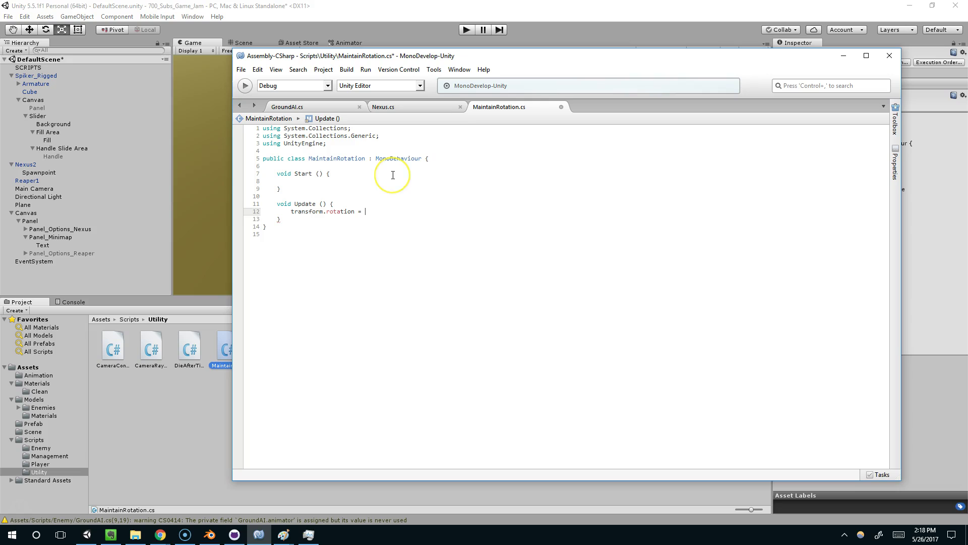
{"action": "type", "text": "new"}
{"action": "key", "text": "BackSpace"}
{"action": "left_click", "coordinate": [367, 166]}
{"action": "key", "text": "Return"}
{"action": "key", "text": "Return"}
{"action": "key", "text": "Up"}
{"action": "type", "text": "vector3"}
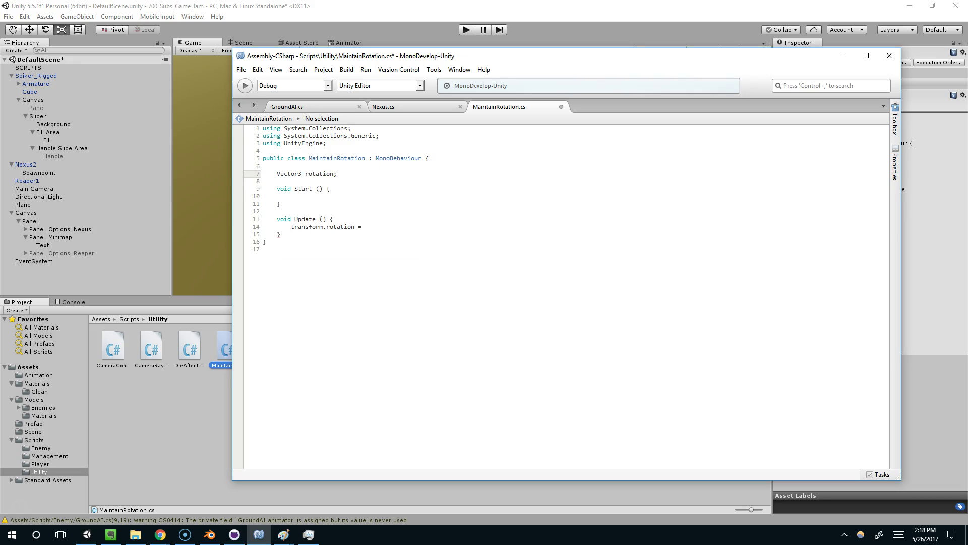
Complete the Update line as transform.rotation = rotation; and save the script
{"action": "double_click", "coordinate": [319, 173]}
{"action": "key", "text": "ctrl+c"}
{"action": "left_click", "coordinate": [399, 226]}
{"action": "key", "text": "ctrl+v"}
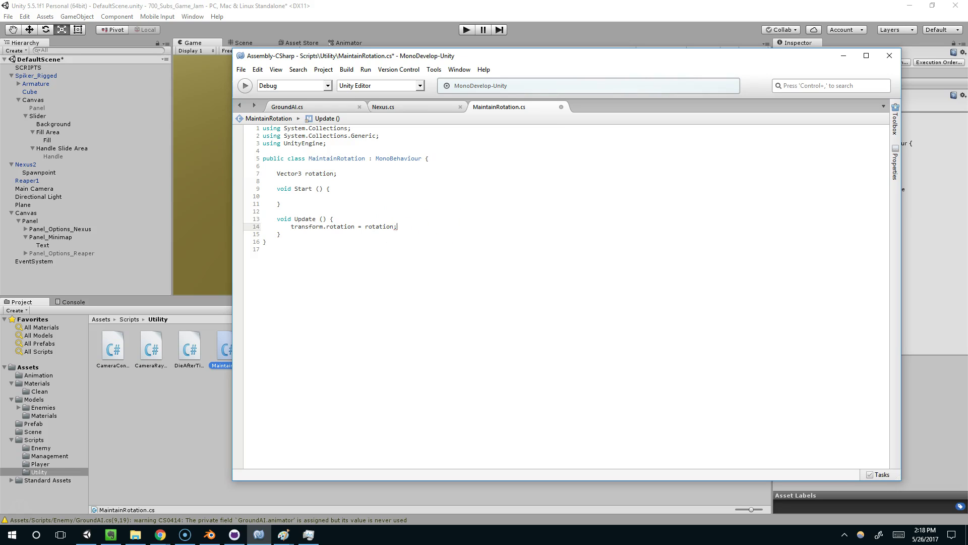
{"action": "key", "text": "ctrl+s"}
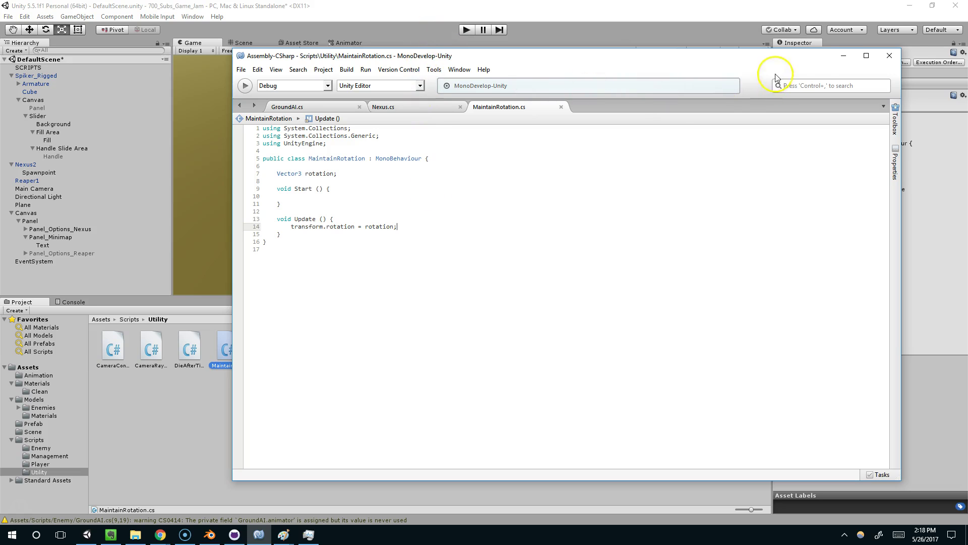
Return to Unity and dock the Scene view beside the Game view, framing the Spiker and its bar
{"action": "left_click", "coordinate": [843, 55]}
{"action": "left_click_drag", "start_coordinate": [215, 40], "coordinate": [660, 161]}
{"action": "left_click_drag", "start_coordinate": [574, 91], "coordinate": [308, 79]}
{"action": "middle_click_drag", "start_coordinate": [242, 169], "coordinate": [281, 129]}
{"action": "right_click_drag", "start_coordinate": [250, 140], "coordinate": [220, 144]}
{"action": "middle_click_drag", "start_coordinate": [221, 145], "coordinate": [174, 144]}
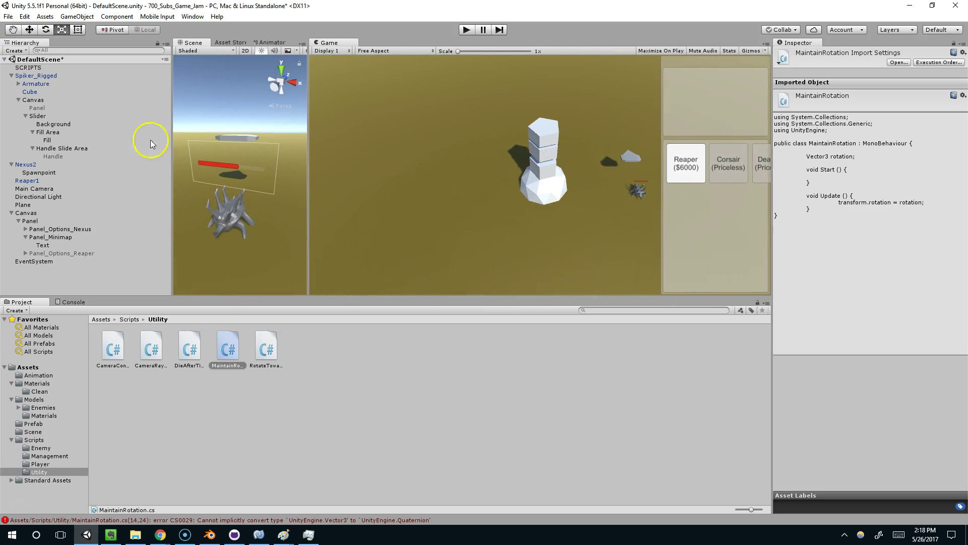
{"action": "left_click_drag", "start_coordinate": [172, 102], "coordinate": [130, 98]}
{"action": "middle_click_drag", "start_coordinate": [186, 155], "coordinate": [199, 157]}
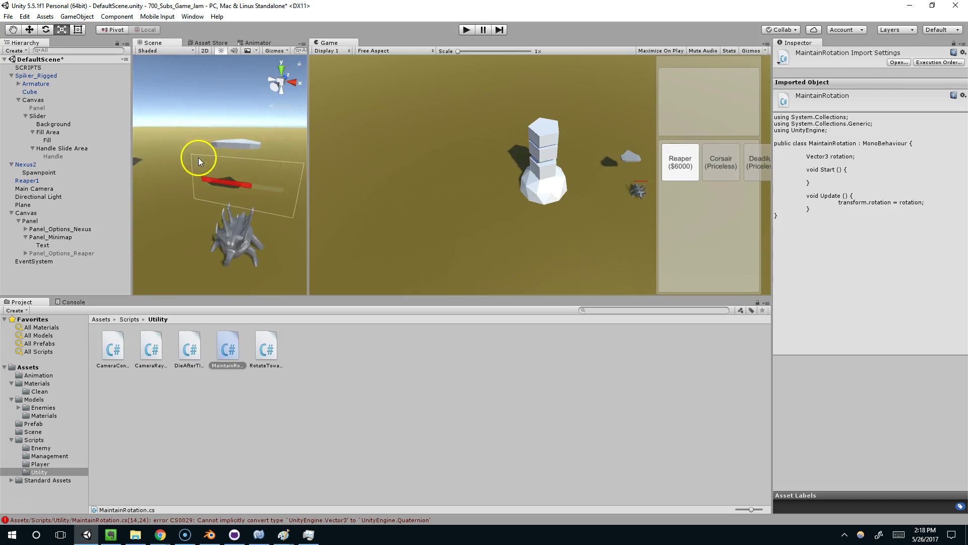
Select the Spiker's canvas and rotate it to about 25.466 degrees on the X axis
{"action": "left_click", "coordinate": [240, 182]}
{"action": "middle_click_drag", "start_coordinate": [240, 182], "coordinate": [207, 186]}
{"action": "left_click", "coordinate": [46, 29]}
{"action": "left_click_drag", "start_coordinate": [204, 162], "coordinate": [211, 141]}
{"action": "left_click_drag", "start_coordinate": [265, 117], "coordinate": [244, 134]}
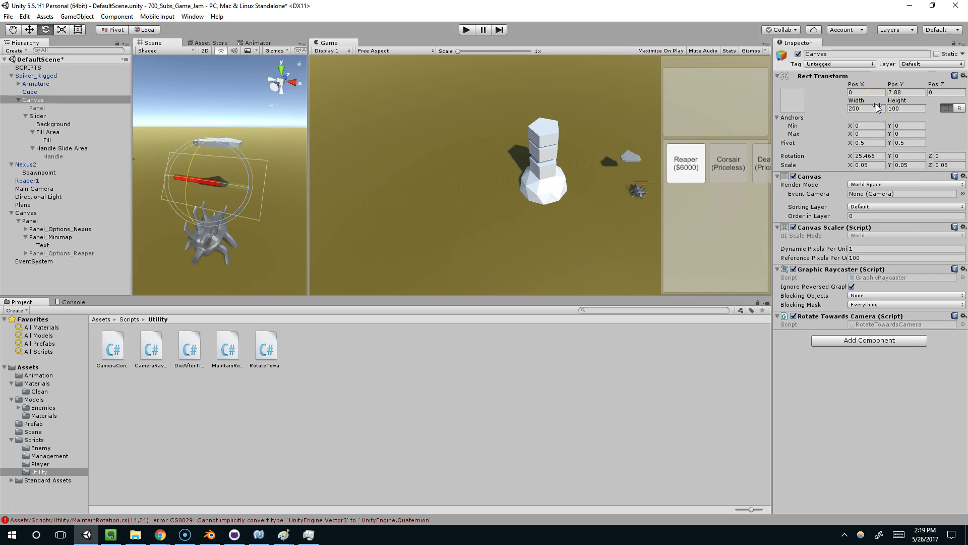
Move the canvas out of Spiker_Rigged to the scene root, check its X rotation, and nest it back under Spiker_Rigged
{"action": "left_click", "coordinate": [867, 156]}
{"action": "left_click_drag", "start_coordinate": [35, 100], "coordinate": [42, 73]}
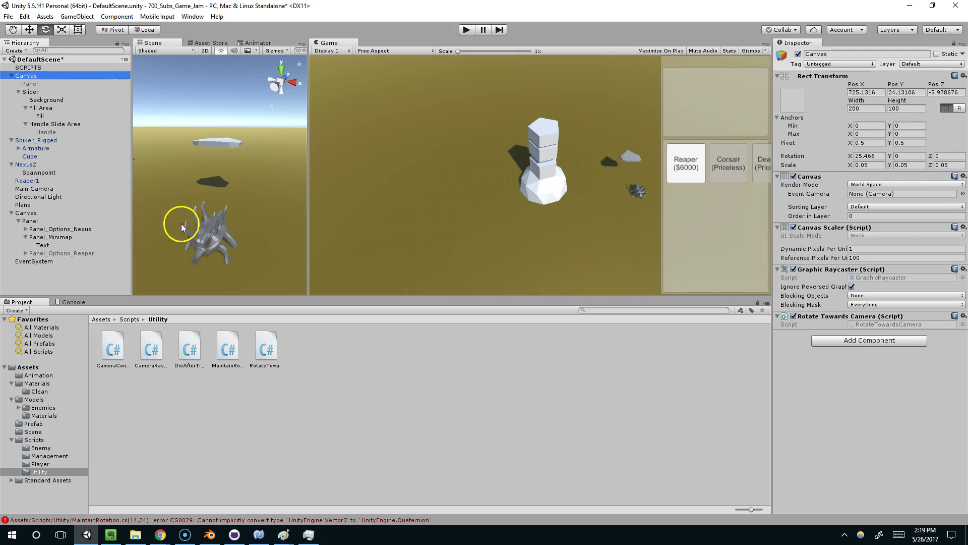
{"action": "left_click", "coordinate": [883, 157]}
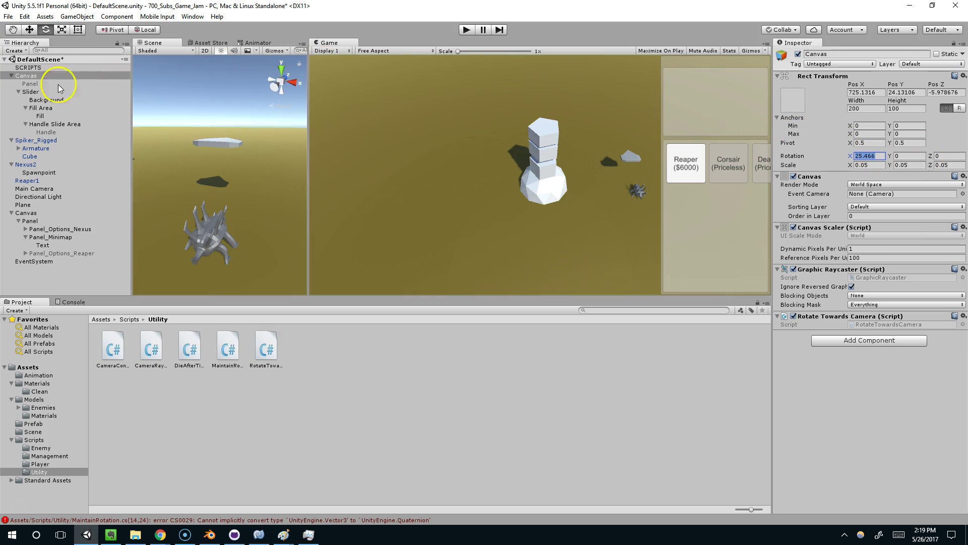
{"action": "left_click_drag", "start_coordinate": [28, 76], "coordinate": [46, 141]}
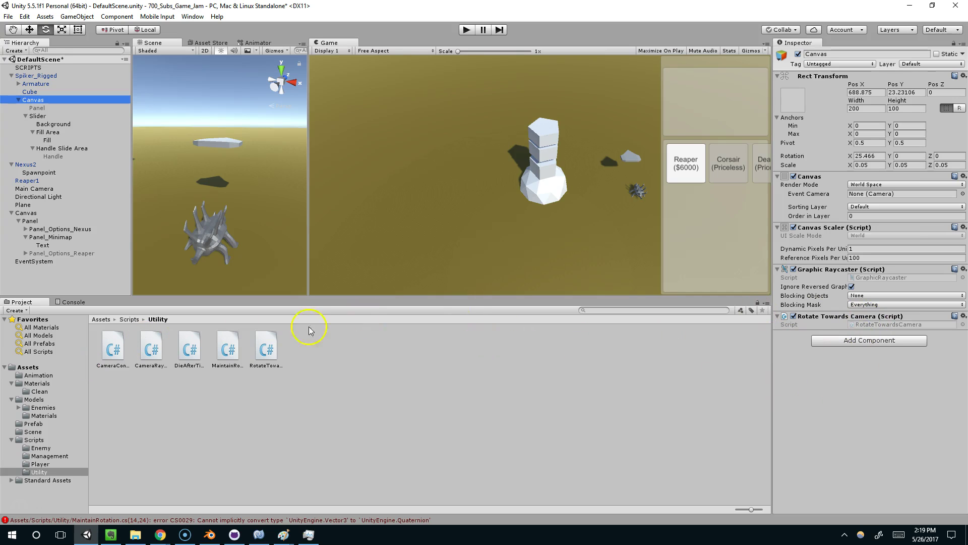
Add the Maintain Rotation script to the canvas and remove its Rotate Towards Camera script
{"action": "left_click", "coordinate": [864, 346]}
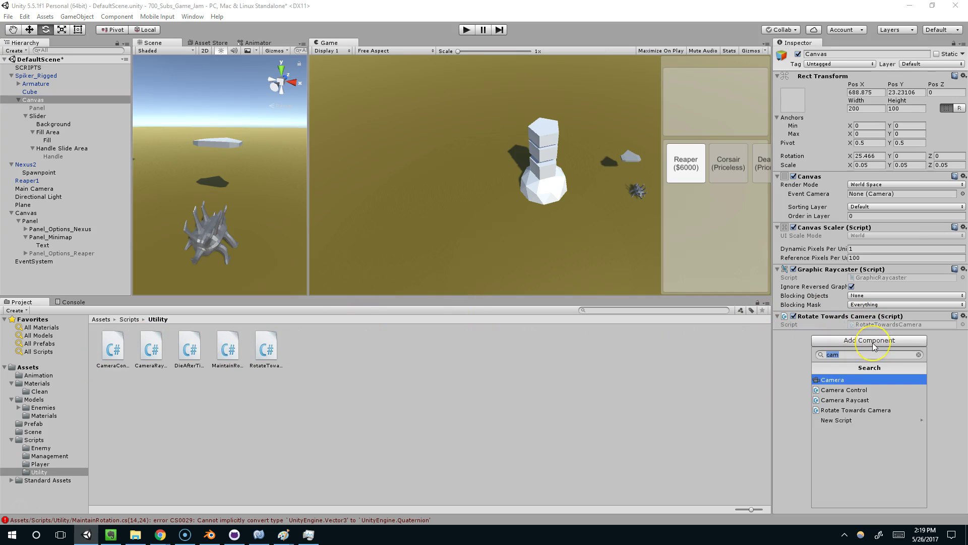
{"action": "type", "text": "main"}
{"action": "key", "text": "Return"}
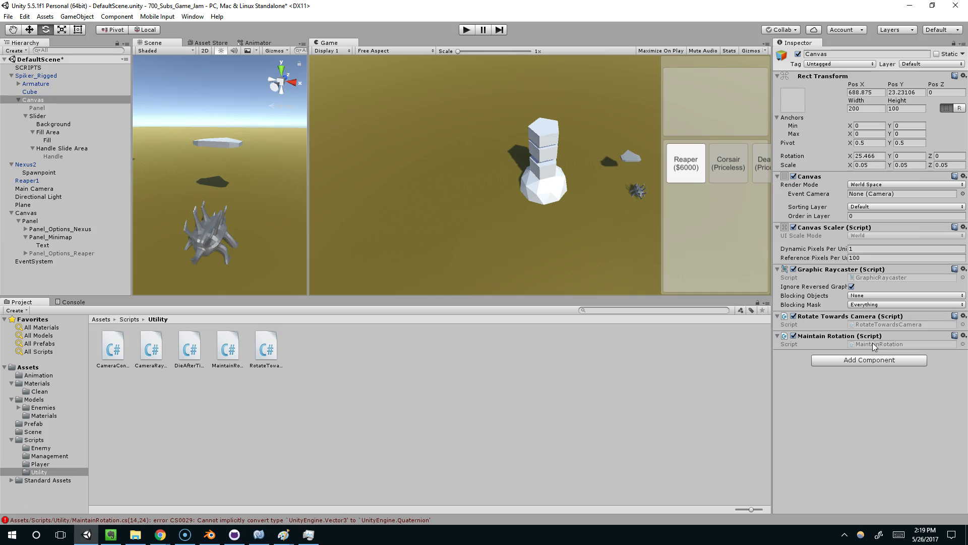
{"action": "left_click", "coordinate": [872, 337]}
{"action": "left_click", "coordinate": [884, 324]}
{"action": "left_click", "coordinate": [965, 316]}
{"action": "left_click", "coordinate": [837, 337]}
{"action": "left_click", "coordinate": [880, 316]}
{"action": "left_click", "coordinate": [880, 326]}
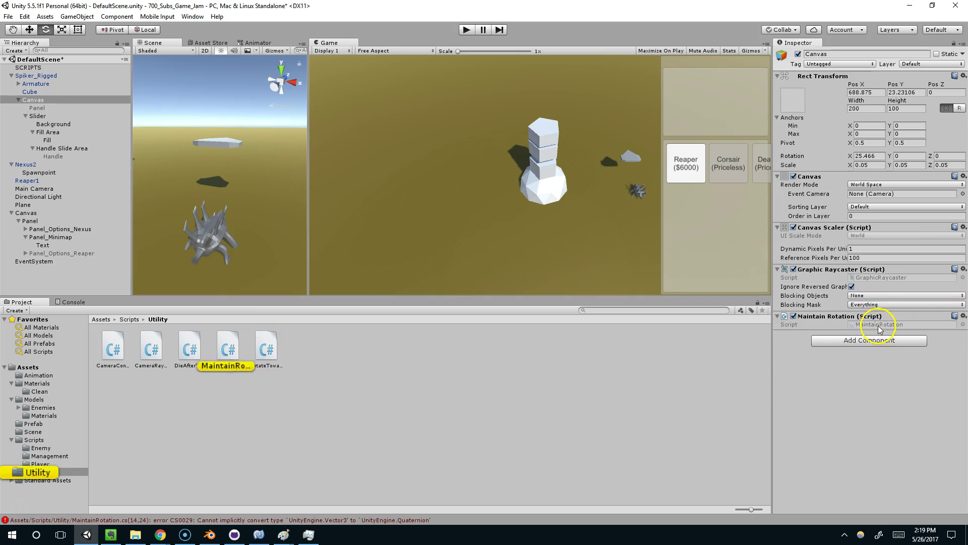
Make the Vector3 rotation field public in MaintainRotation.cs, save, and check the canvas's Maintain Rotation component in Unity
{"action": "left_click", "coordinate": [259, 534]}
{"action": "left_click", "coordinate": [277, 173]}
{"action": "type", "text": "public Vector3 rotation;"}
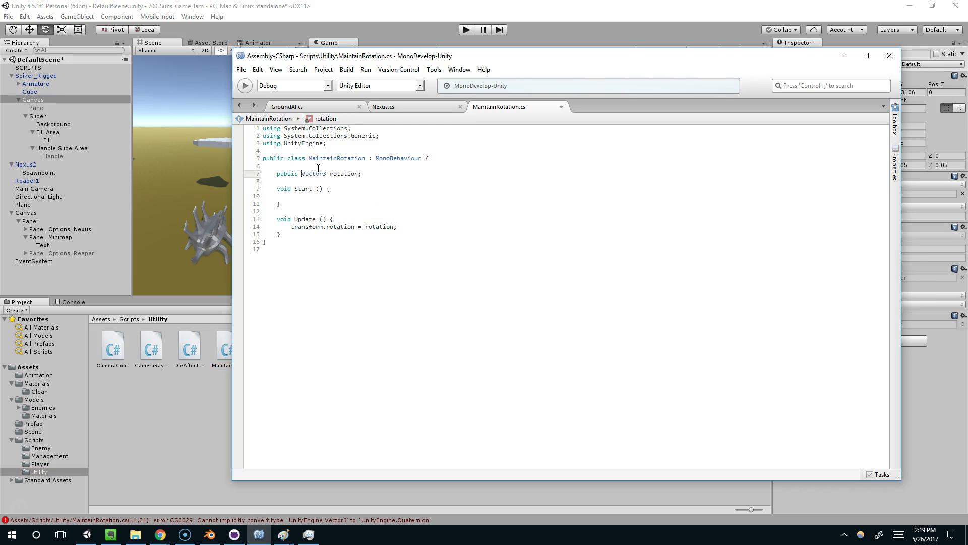
{"action": "left_click", "coordinate": [434, 5]}
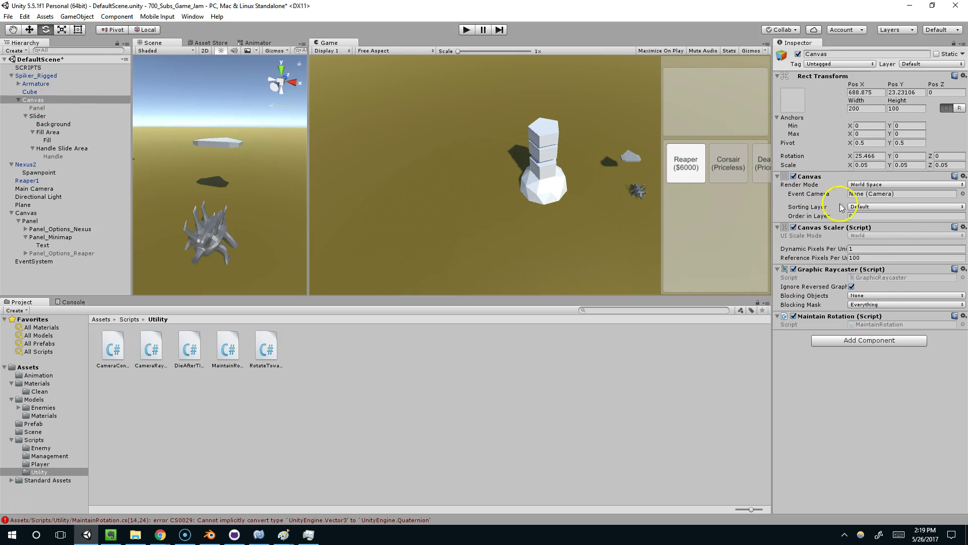
{"action": "left_click", "coordinate": [864, 157]}
{"action": "left_click", "coordinate": [860, 317]}
{"action": "left_click", "coordinate": [861, 316]}
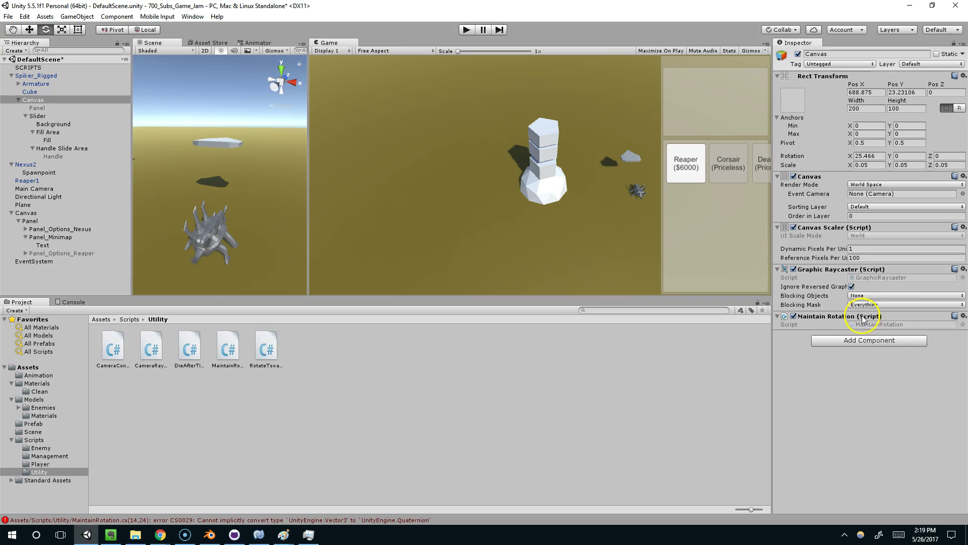
Switch to MonoDevelop and try assigning transform.rotation from a Quaternion look function in Update
{"action": "left_click", "coordinate": [258, 534]}
{"action": "left_click", "coordinate": [402, 226]}
{"action": "type", "text": "Quaternion.l"}
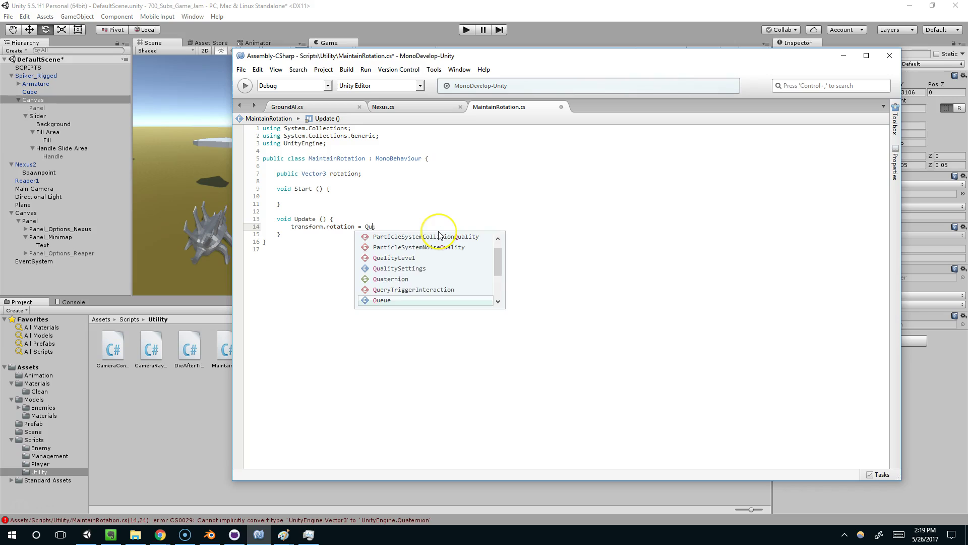
{"action": "type", "text": "oo"}
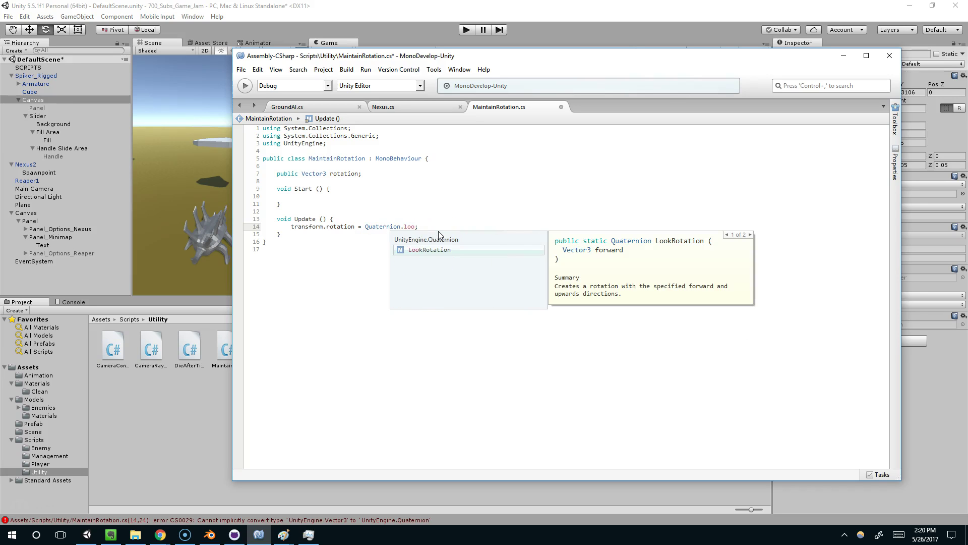
{"action": "key", "text": "BackSpace"}
{"action": "key", "text": "BackSpace"}
{"action": "key", "text": "BackSpace"}
{"action": "key", "text": "BackSpace"}
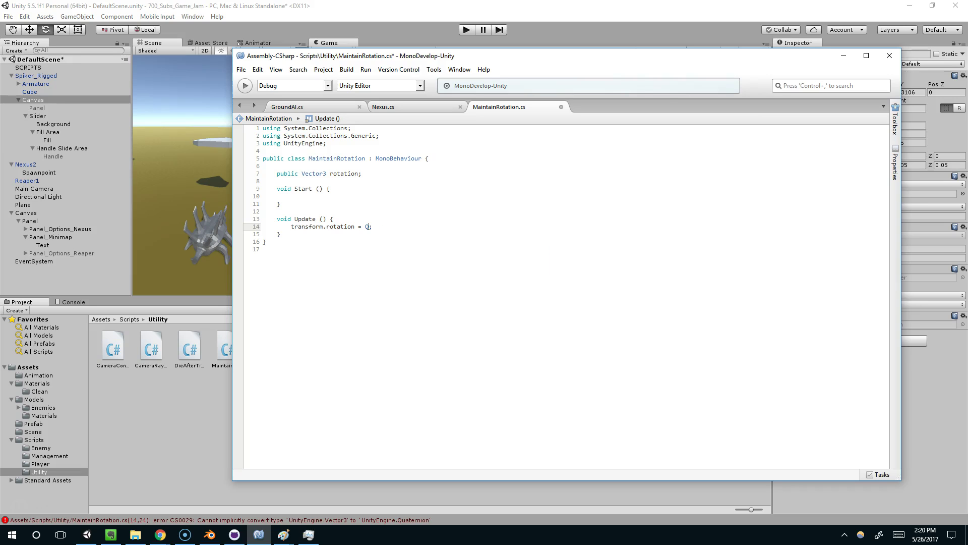
Change the Update line to transform.rotation.eulerAngles = rotation; save the script, and return to Unity
{"action": "key", "text": "BackSpace"}
{"action": "type", "text": ".eu"}
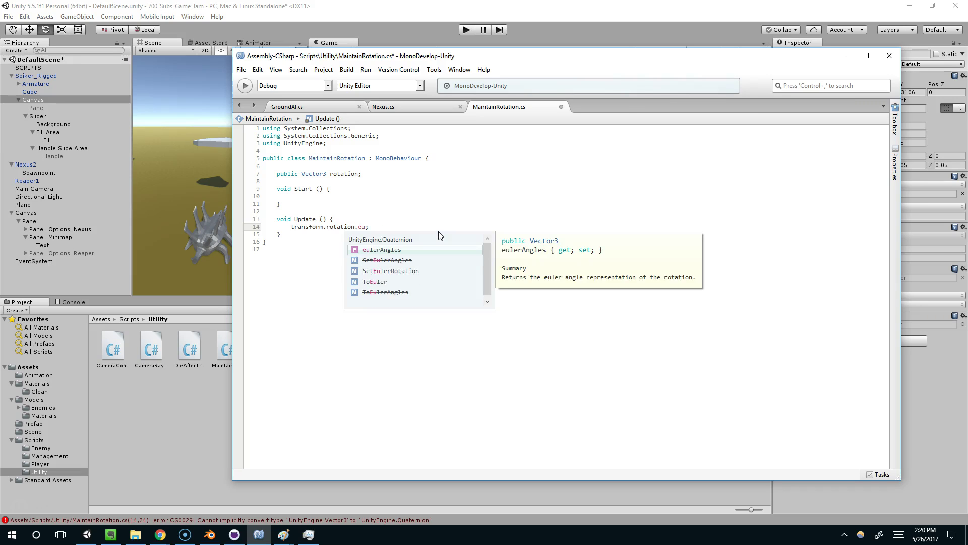
{"action": "type", "text": "lerAngles = rotation"}
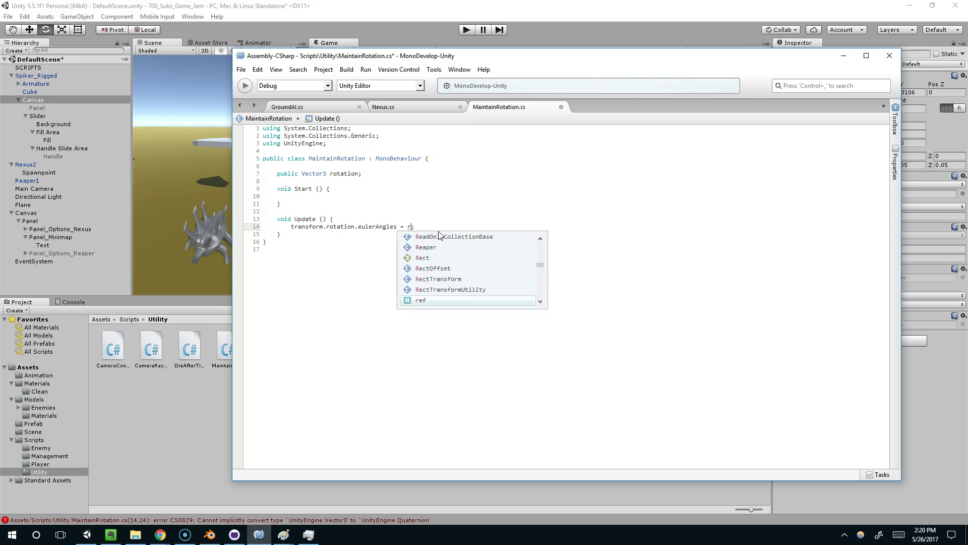
{"action": "left_click", "coordinate": [443, 45]}
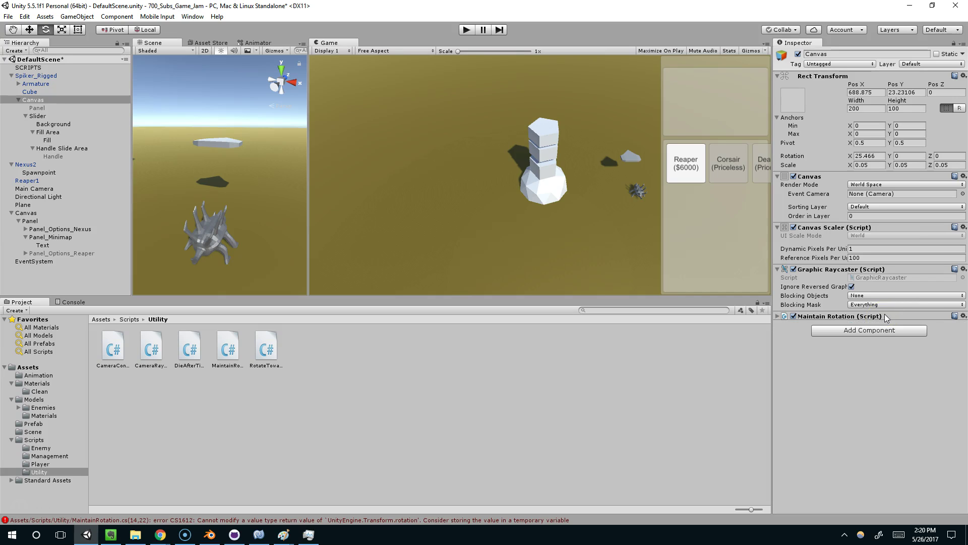
Open the compile error for MaintainRotation.cs in the Console and compare it with the script's Update line
{"action": "left_click", "coordinate": [276, 520]}
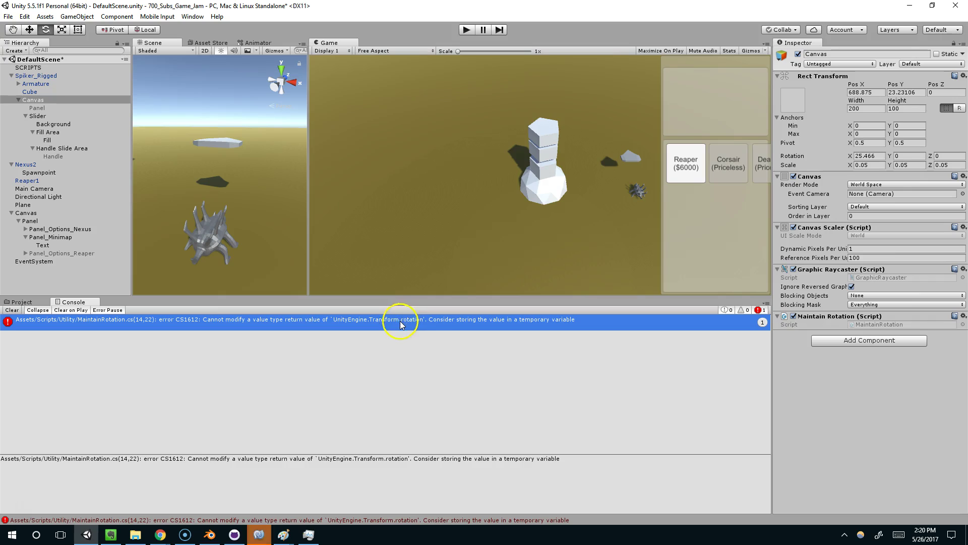
{"action": "left_click", "coordinate": [259, 535]}
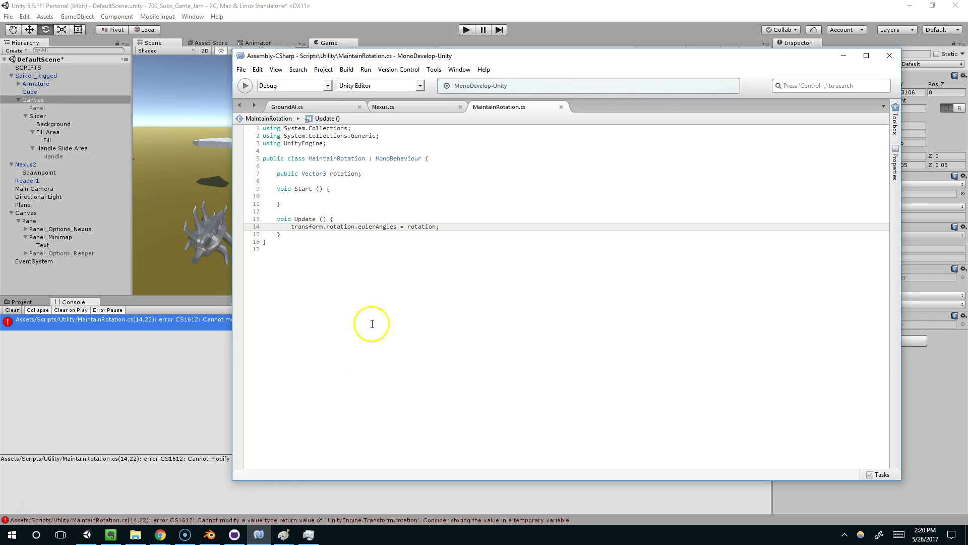
{"action": "left_click", "coordinate": [213, 363]}
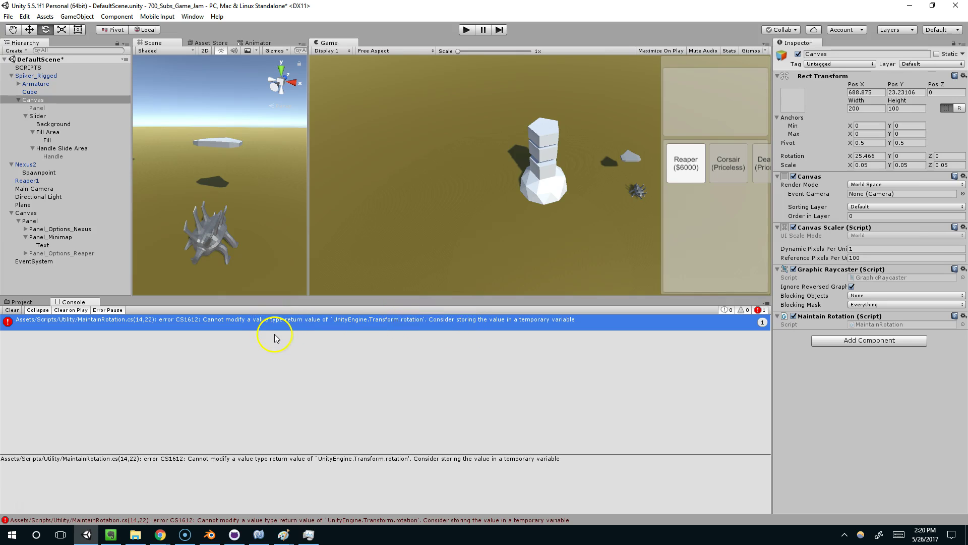
Switch to MonoDevelop, try retyping the eulerAngles assignment in MaintainRotation.cs, and clear the whole line from Update
{"action": "left_click", "coordinate": [259, 535]}
{"action": "left_click_drag", "start_coordinate": [440, 227], "coordinate": [381, 225]}
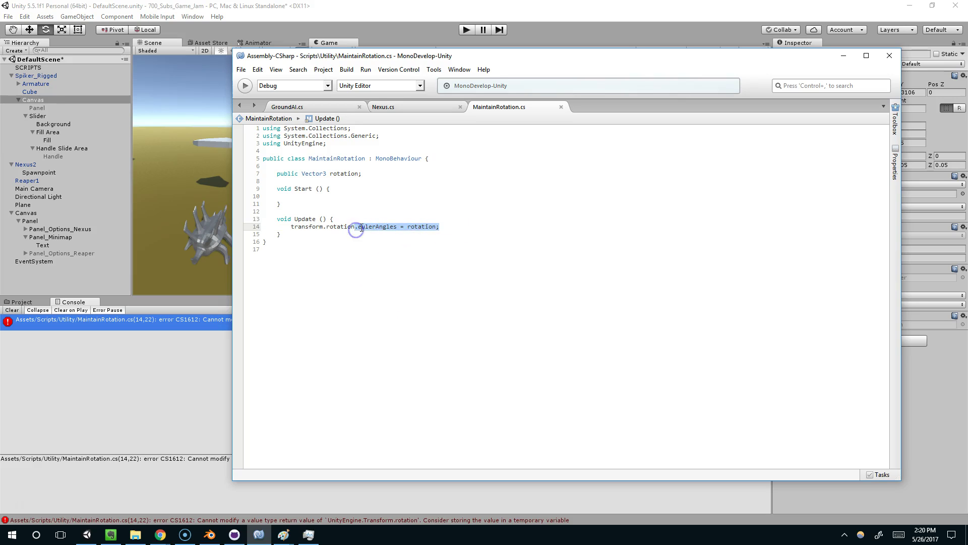
{"action": "type", "text": "eu"}
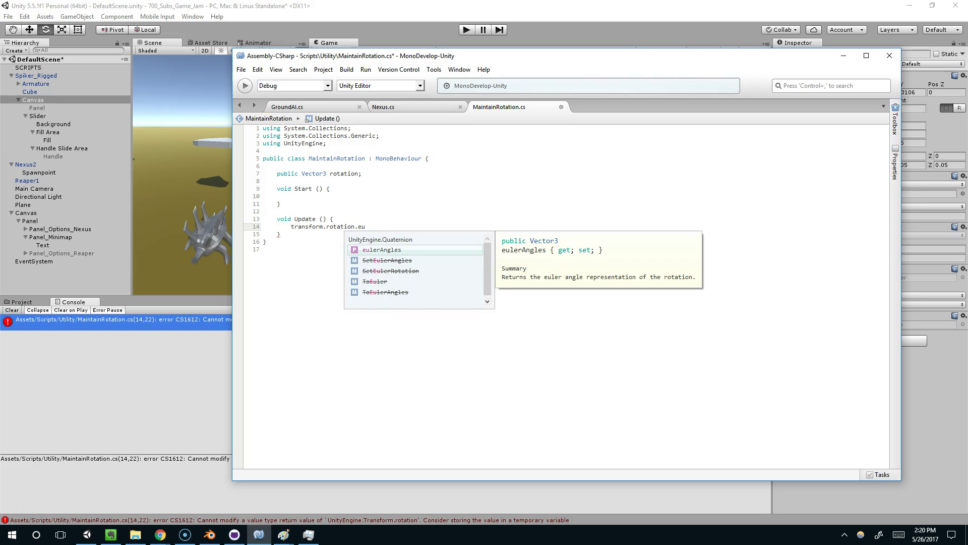
{"action": "type", "text": "lerAngles ="}
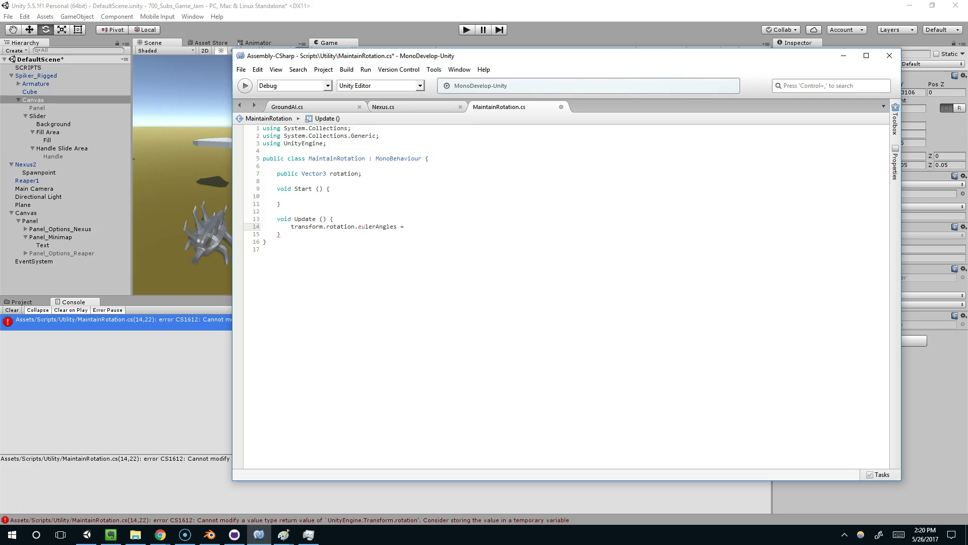
{"action": "left_click_drag", "start_coordinate": [409, 50], "coordinate": [351, 81]}
{"action": "left_click_drag", "start_coordinate": [350, 257], "coordinate": [224, 261]}
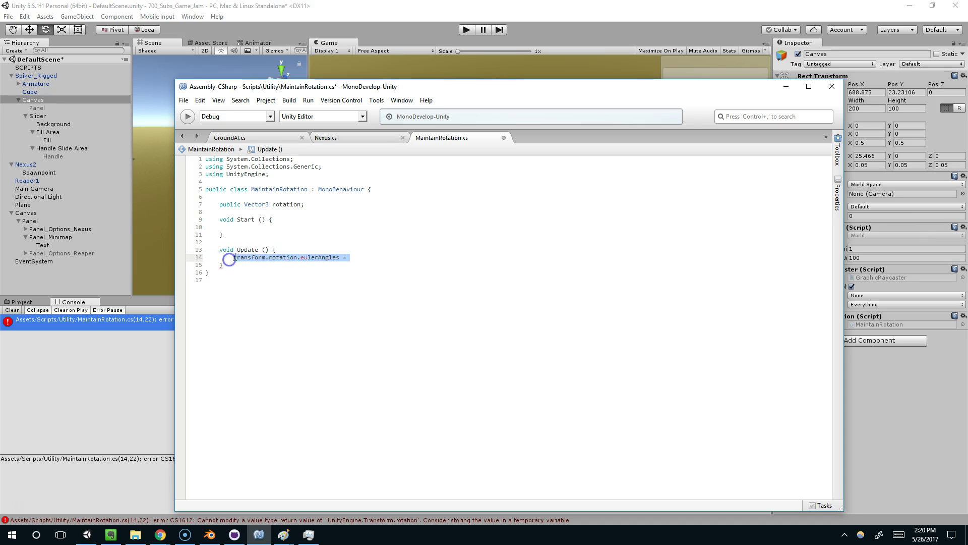
{"action": "key", "text": "BackSpace"}
{"action": "type", "text": "t"}
{"action": "key", "text": "BackSpace"}
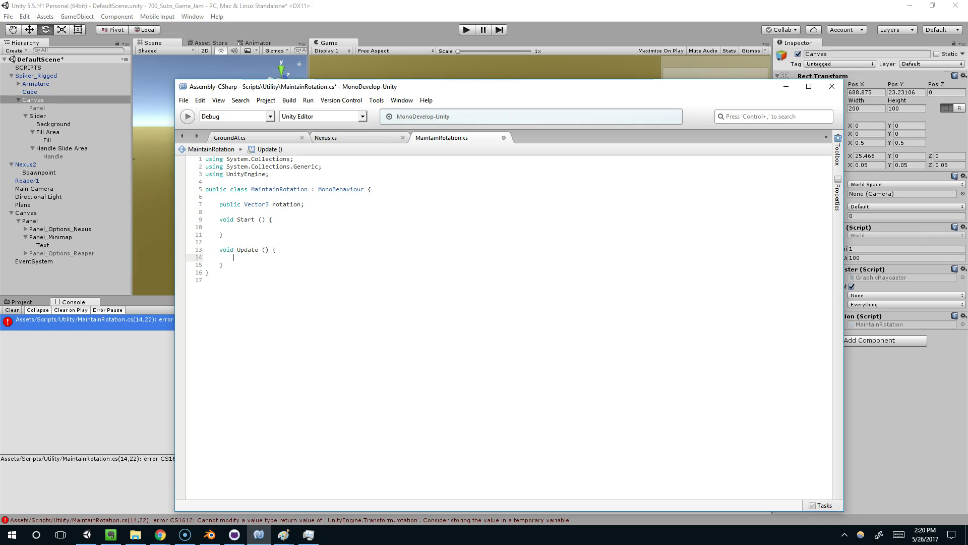
Try changing the public rotation field's type to Quaternion, and undo that edit
{"action": "left_click_drag", "start_coordinate": [312, 205], "coordinate": [249, 202]}
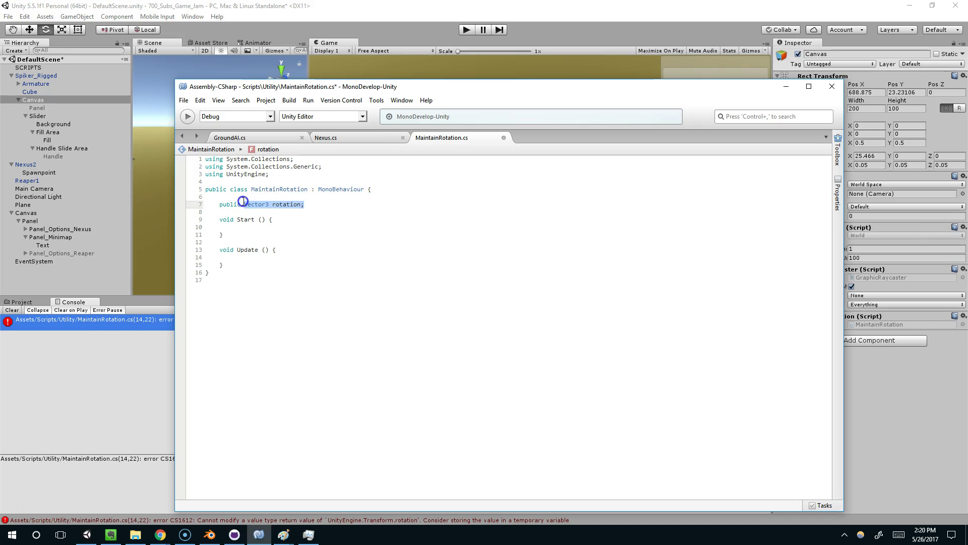
{"action": "left_click", "coordinate": [259, 200]}
{"action": "double_click", "coordinate": [263, 202]}
{"action": "type", "text": "Quaternion"}
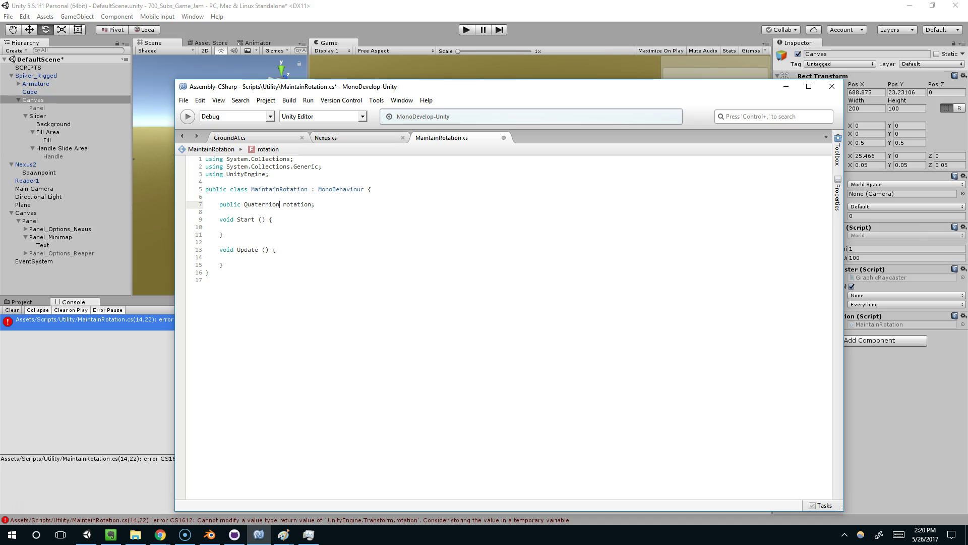
{"action": "key", "text": "ctrl+z"}
{"action": "key", "text": "ctrl+z"}
{"action": "key", "text": "ctrl+z"}
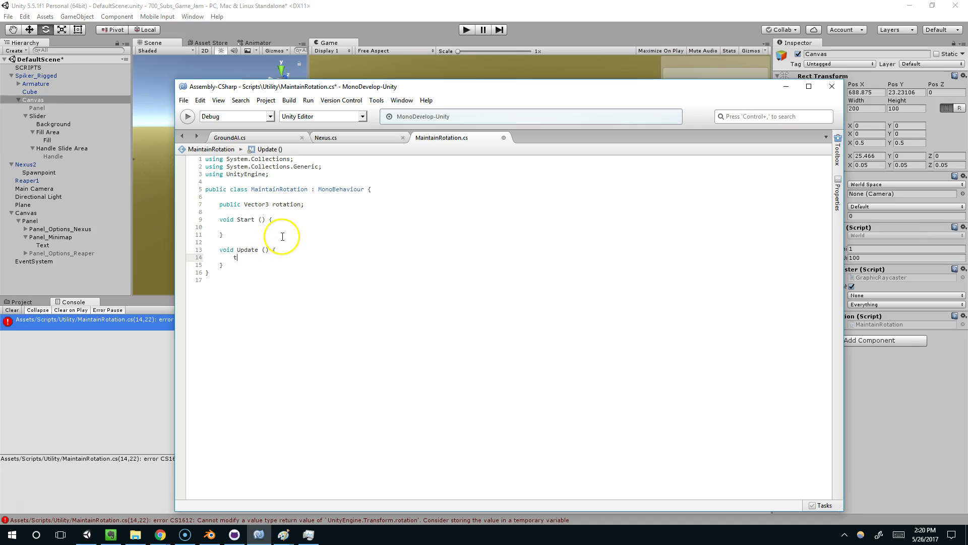
Revert the Update line to transform.rotation = rotation; and remove the public modifier from the Vector3 rotation field
{"action": "key", "text": "Right"}
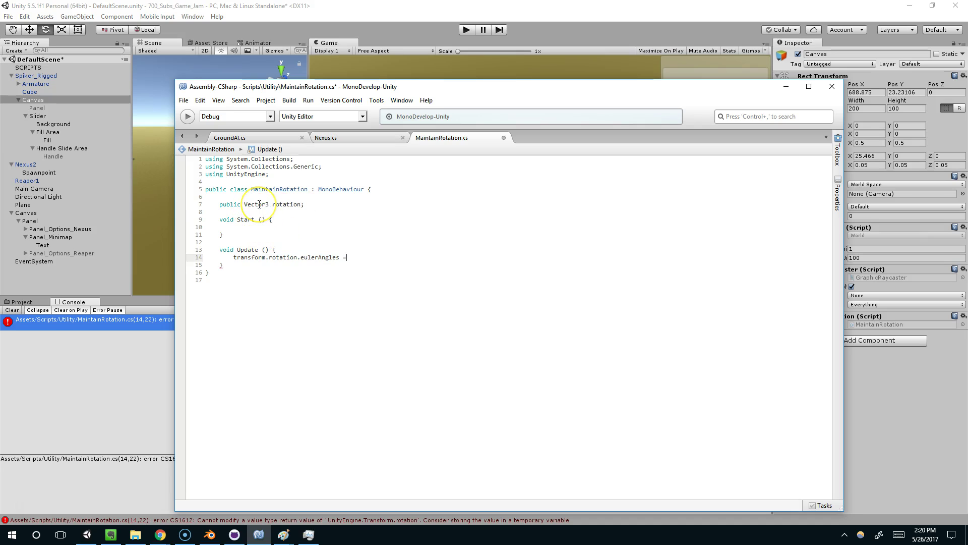
{"action": "key", "text": "ctrl+z"}
{"action": "key", "text": "ctrl+z"}
{"action": "key", "text": "ctrl+z"}
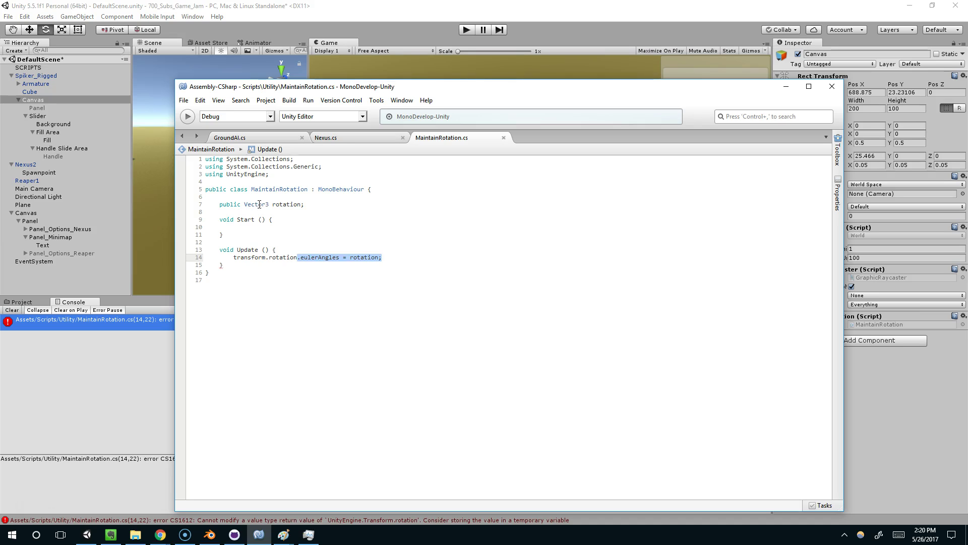
{"action": "key", "text": "ctrl+z"}
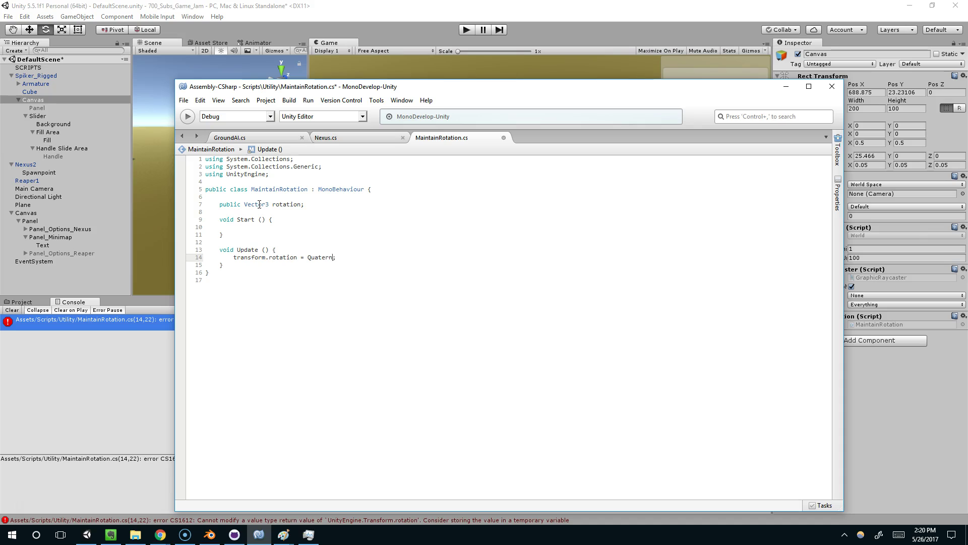
{"action": "key", "text": "ctrl+z"}
{"action": "key", "text": "ctrl+z"}
{"action": "double_click", "coordinate": [255, 202]}
{"action": "double_click", "coordinate": [242, 202]}
{"action": "left_click", "coordinate": [367, 250]}
{"action": "left_click", "coordinate": [368, 255]}
{"action": "type", "text": ";"}
Change the rotation field's type to Quaternion, save the script, and return to Unity
{"action": "double_click", "coordinate": [230, 204]}
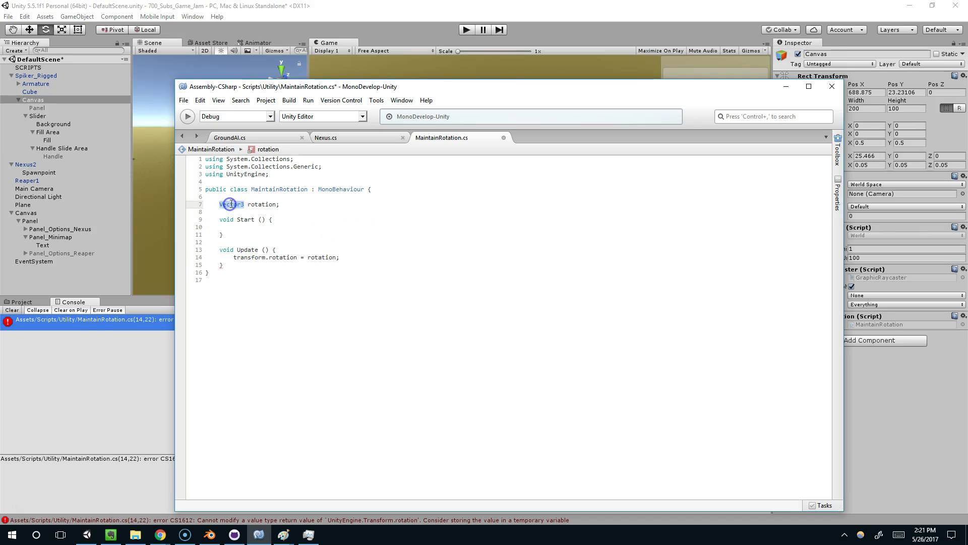
{"action": "key", "text": "BackSpace"}
{"action": "type", "text": "Quaternion"}
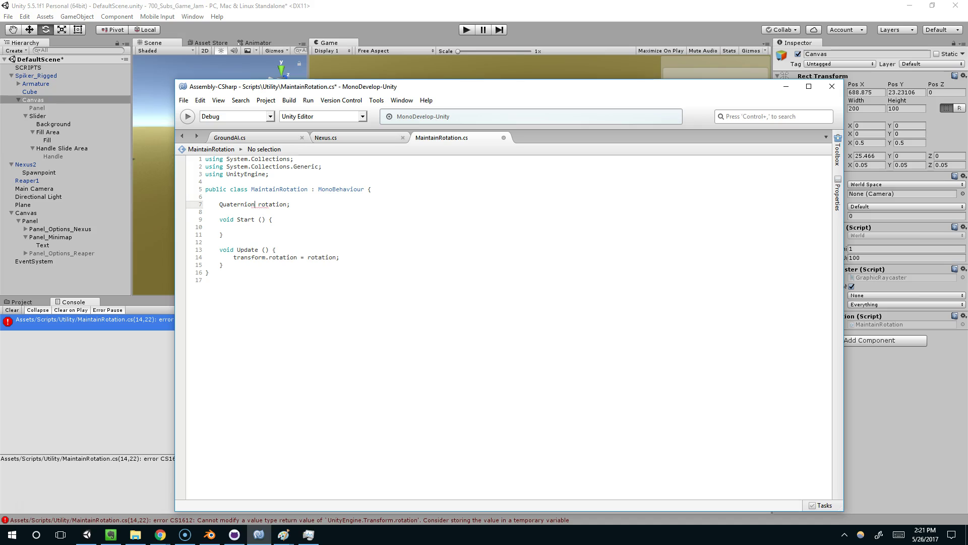
{"action": "left_click", "coordinate": [341, 18]}
{"action": "left_click", "coordinate": [480, 246]}
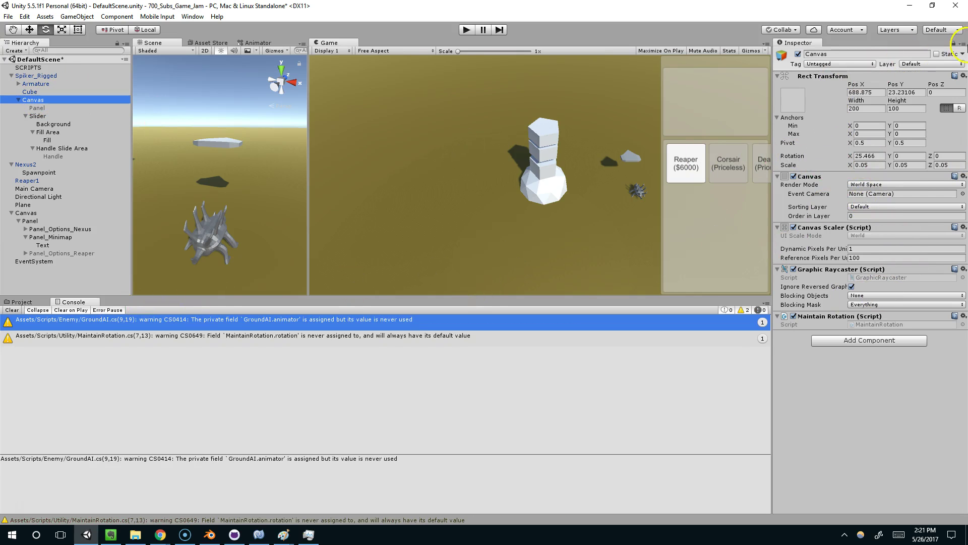
Show the enemy canvas's components in Debug mode and expand its Local Rotation to examine the quaternion values
{"action": "left_click", "coordinate": [964, 76]}
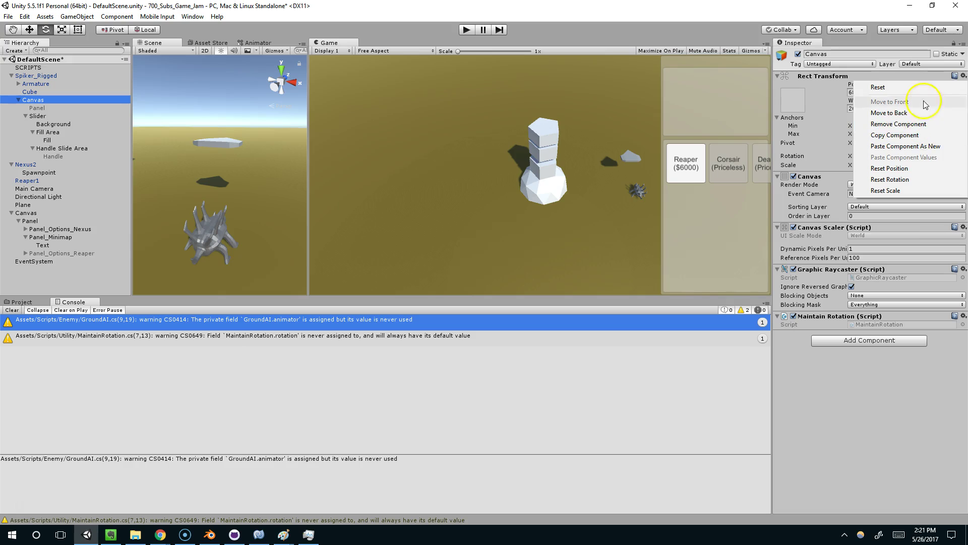
{"action": "left_click", "coordinate": [963, 57]}
{"action": "left_click", "coordinate": [962, 43]}
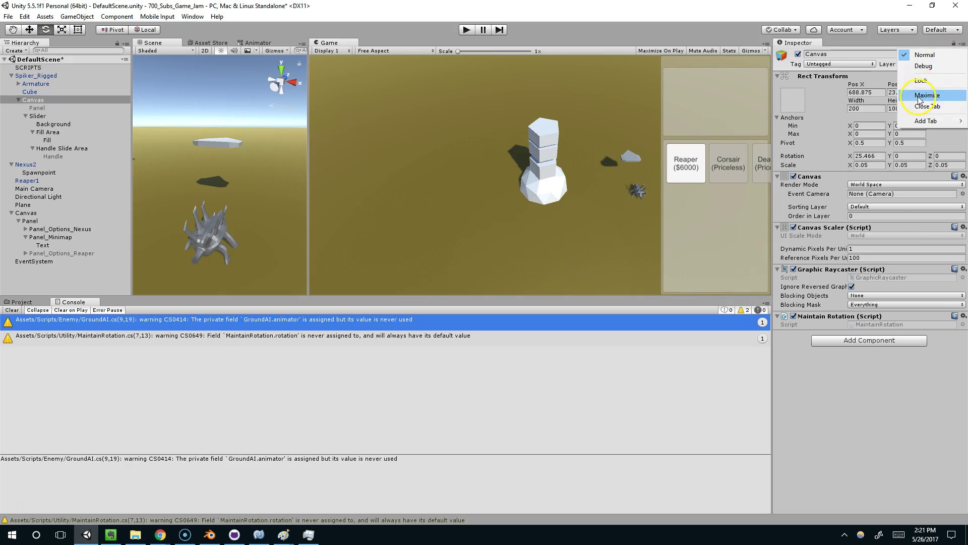
{"action": "left_click", "coordinate": [924, 66]}
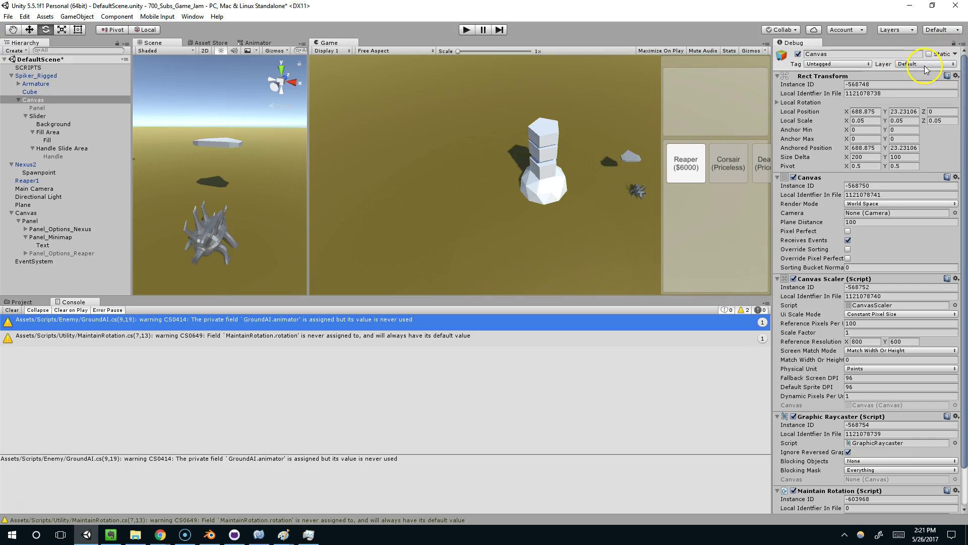
{"action": "left_click", "coordinate": [778, 103]}
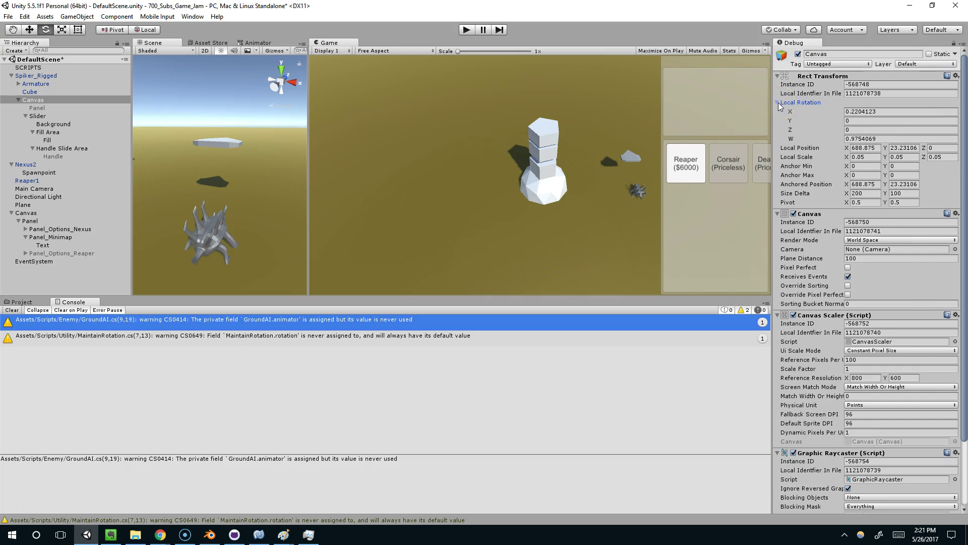
{"action": "left_click", "coordinate": [899, 112]}
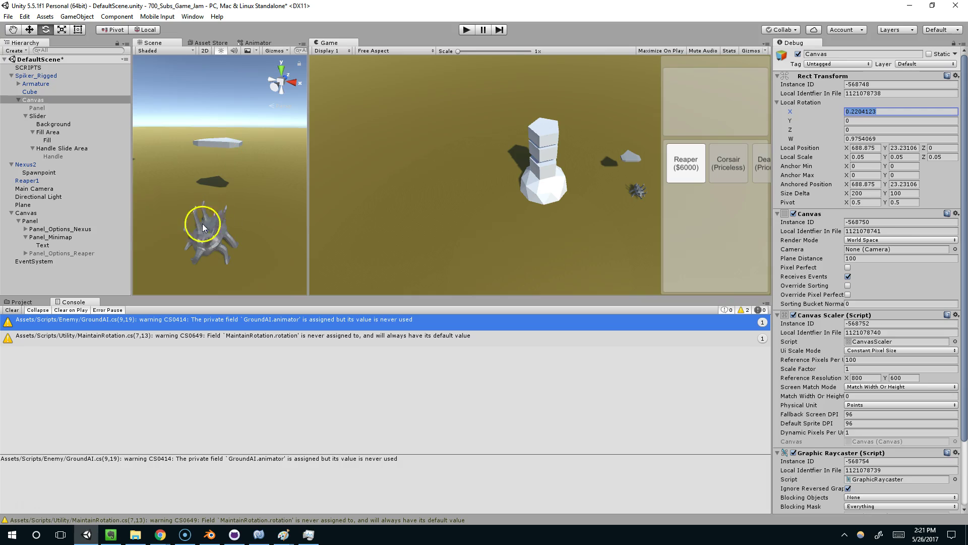
Compare the Maintain Rotation component's Rotation fields with the canvas's local rotation, and return the Inspector to Normal mode
{"action": "scroll", "coordinate": [830, 262], "scroll_direction": "down", "scroll_amount": 5}
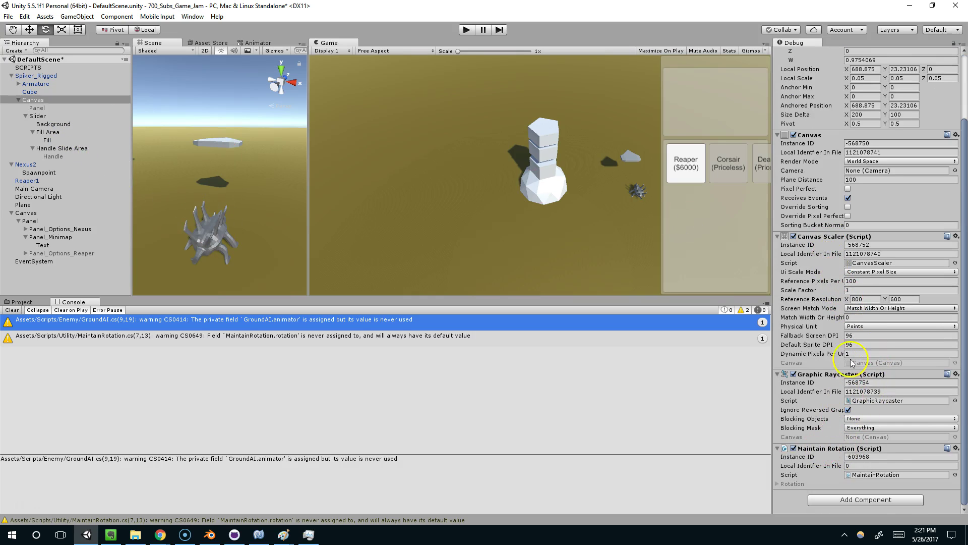
{"action": "scroll", "coordinate": [813, 174], "scroll_direction": "up", "scroll_amount": 5}
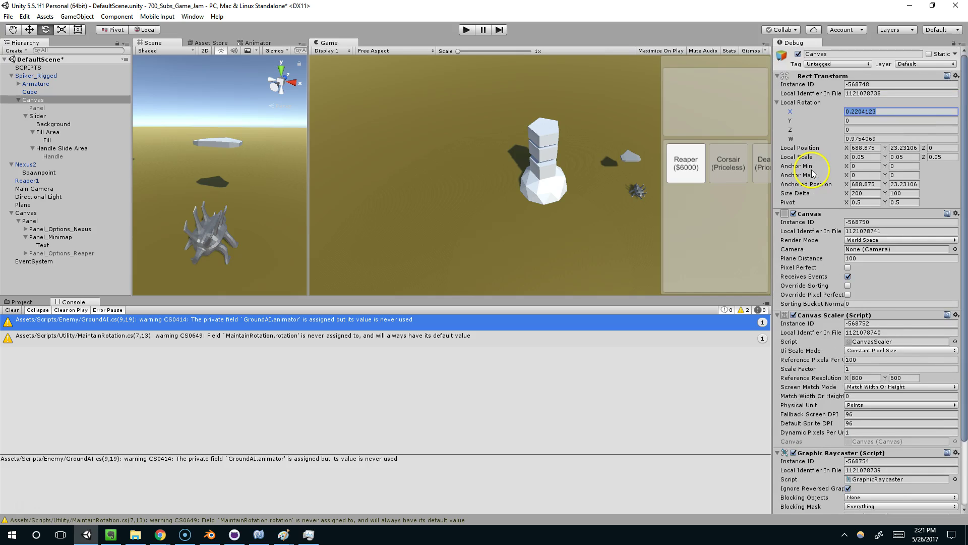
{"action": "scroll", "coordinate": [813, 174], "scroll_direction": "down", "scroll_amount": 4}
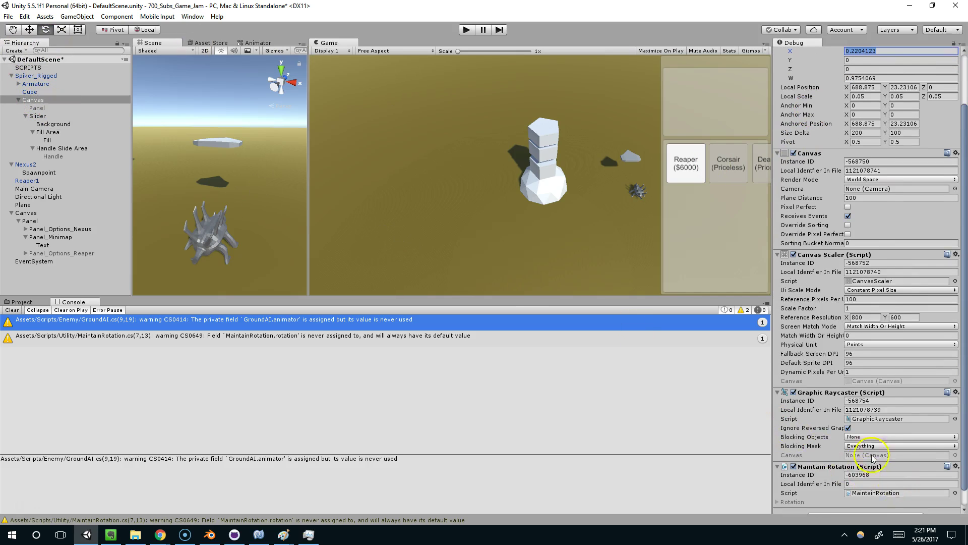
{"action": "scroll", "coordinate": [874, 457], "scroll_direction": "down", "scroll_amount": 1}
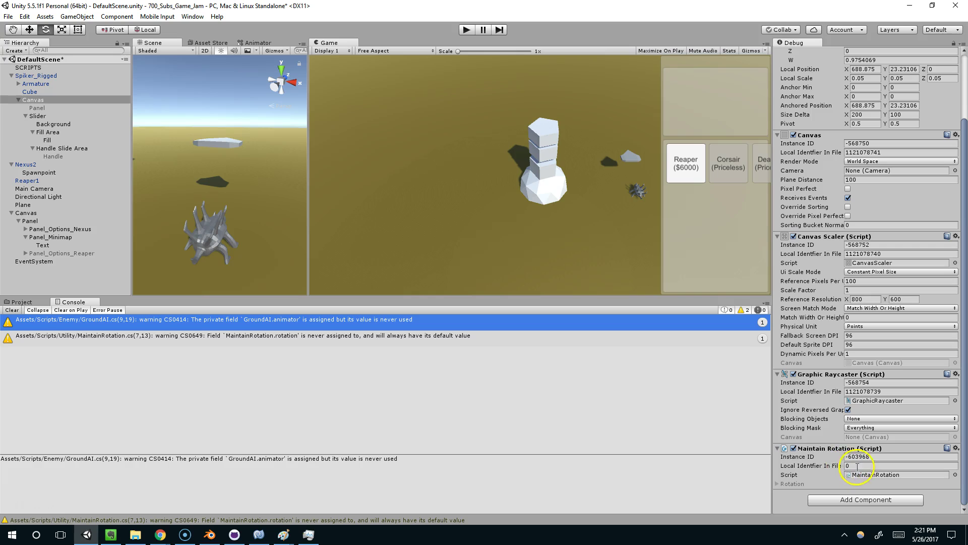
{"action": "left_click", "coordinate": [785, 484]}
{"action": "scroll", "coordinate": [832, 437], "scroll_direction": "down", "scroll_amount": 2}
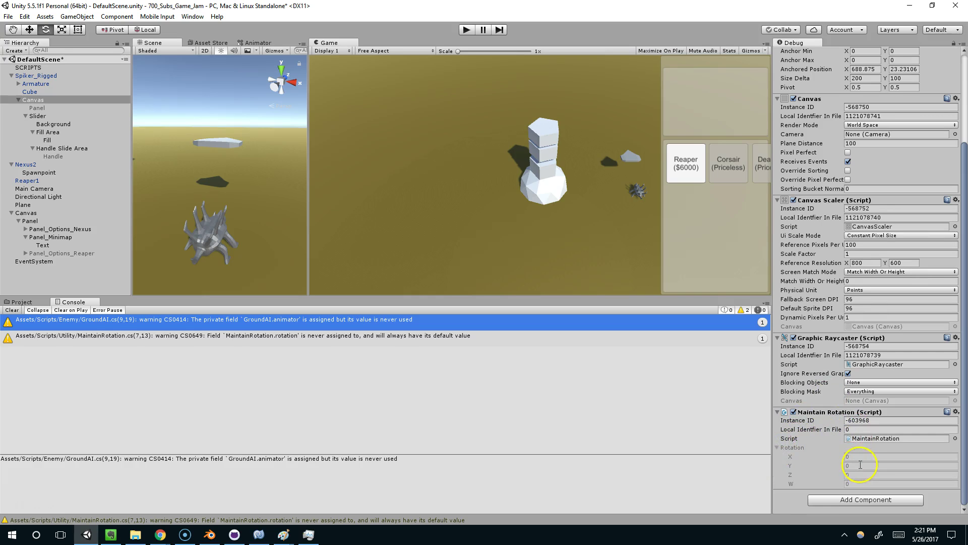
{"action": "scroll", "coordinate": [821, 239], "scroll_direction": "up", "scroll_amount": 6}
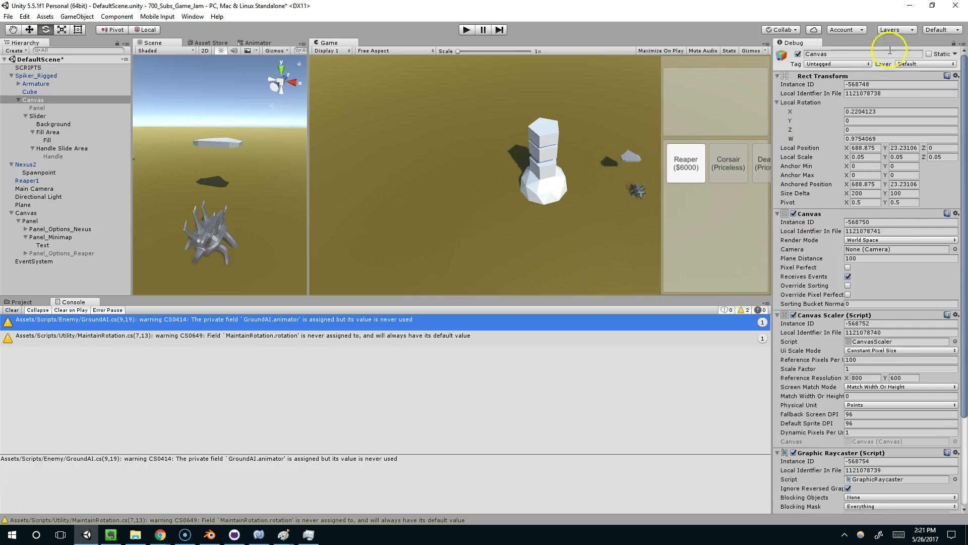
{"action": "left_click", "coordinate": [962, 45]}
{"action": "left_click", "coordinate": [915, 55]}
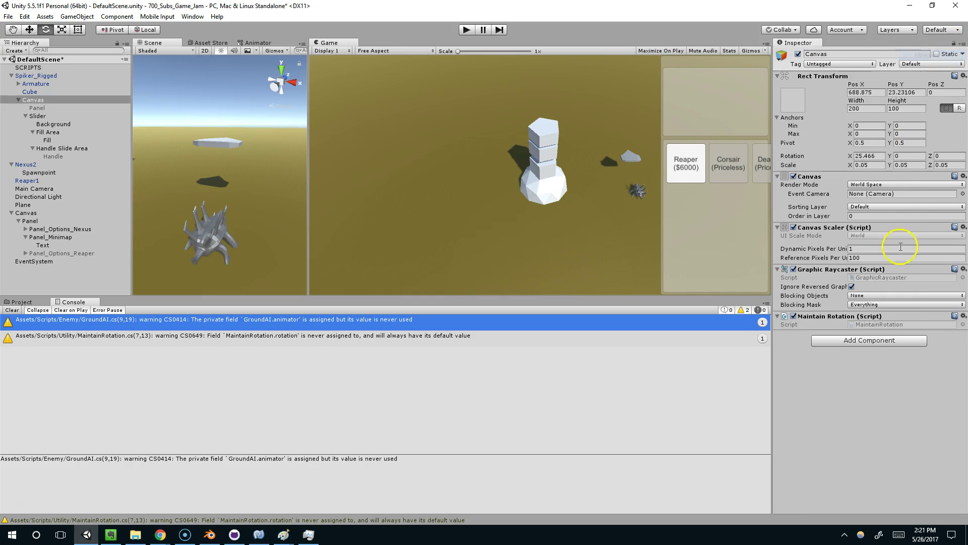
Recheck the script in MonoDevelop, switch to Chrome, and search in a new tab for "unity convert vector to quaternion"
{"action": "left_click", "coordinate": [259, 533]}
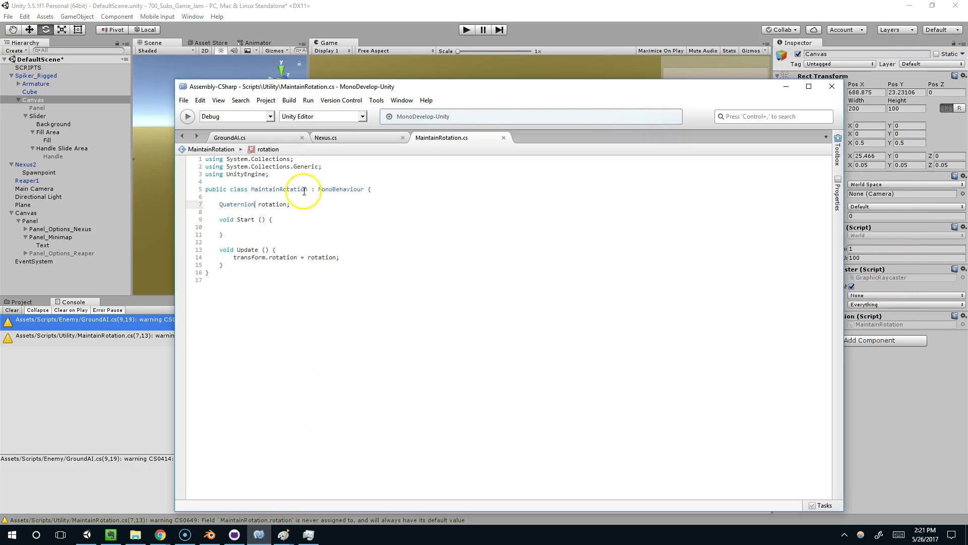
{"action": "left_click", "coordinate": [284, 197]}
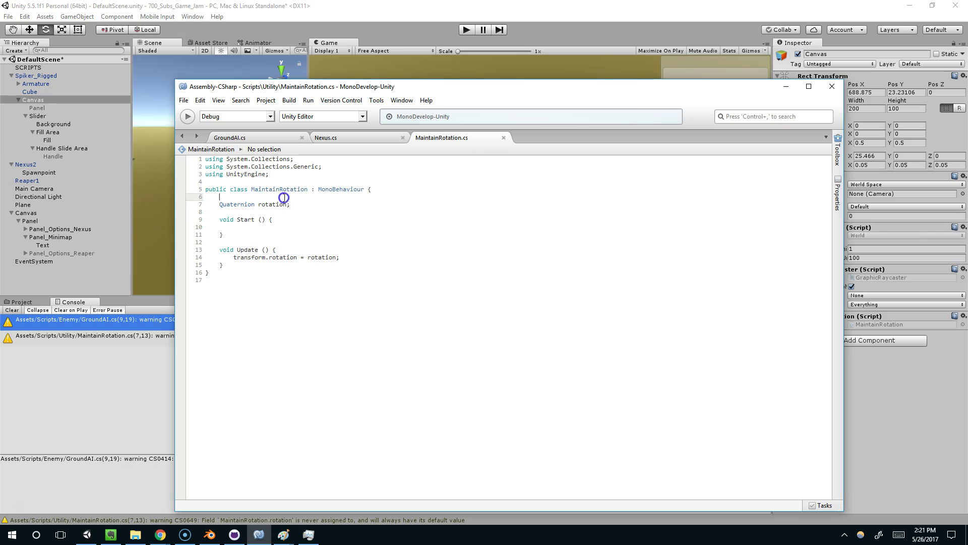
{"action": "mouse_move", "coordinate": [160, 533]}
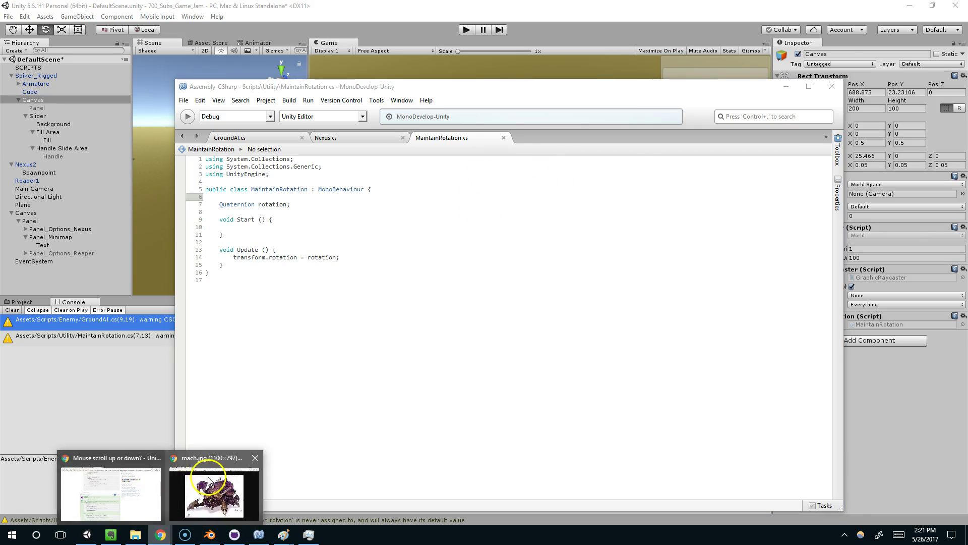
{"action": "left_click", "coordinate": [138, 484]}
{"action": "left_click", "coordinate": [408, 7]}
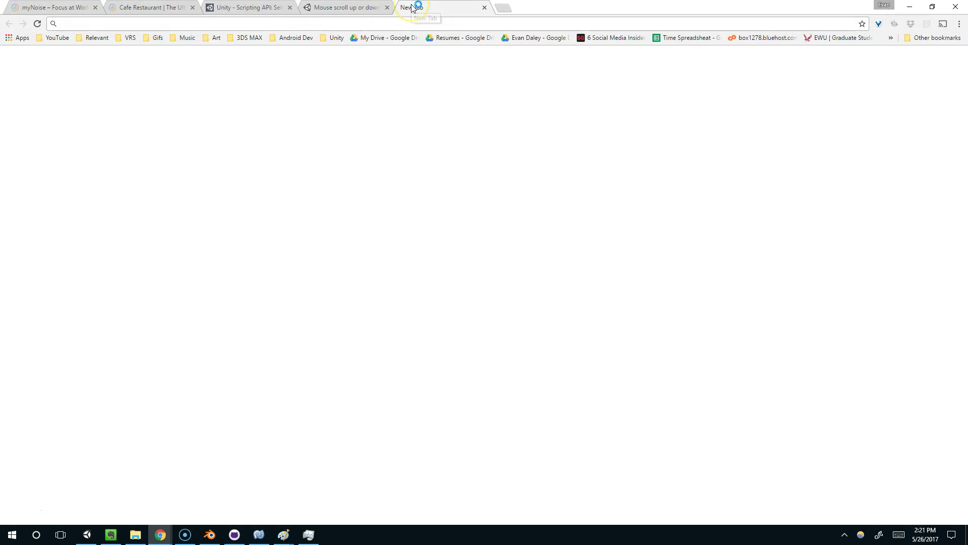
{"action": "type", "text": "unity ge"}
{"action": "type", "text": "t"}
{"action": "key", "text": "BackSpace"}
{"action": "key", "text": "BackSpace"}
{"action": "key", "text": "BackSpace"}
{"action": "type", "text": "cp"}
{"action": "key", "text": "BackSpace"}
{"action": "type", "text": "onvert vector to quater"}
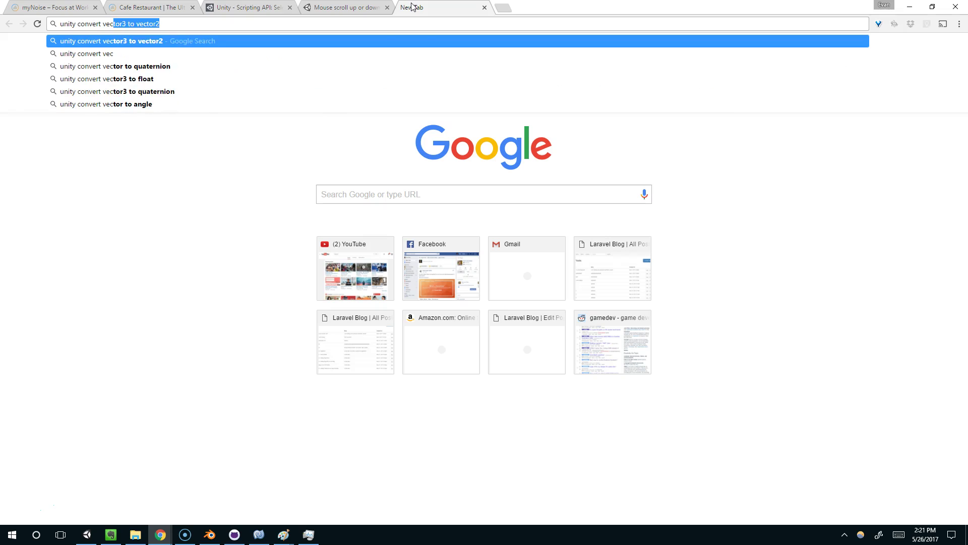
{"action": "key", "text": "Return"}
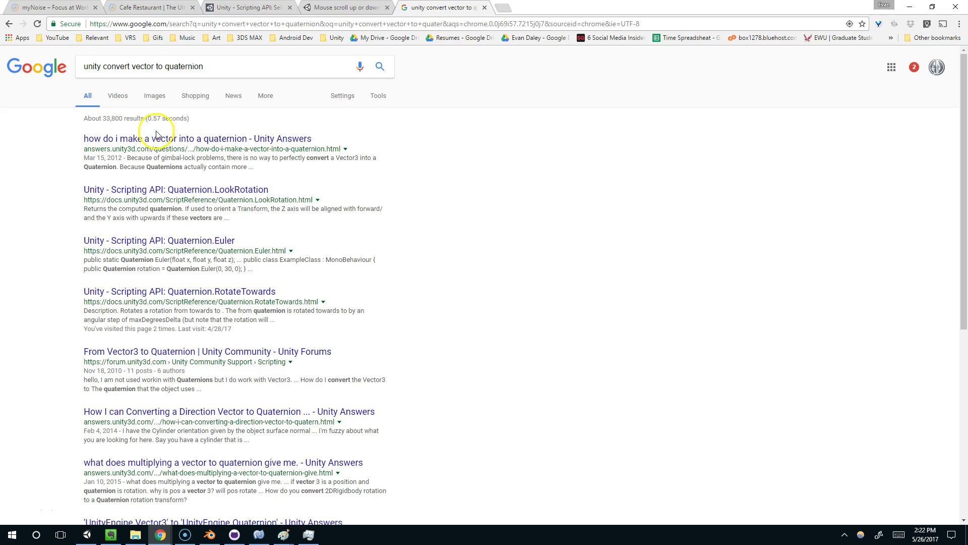
Open the Unity Answers question on making a vector into a quaternion and highlight the Quaternion.LookRotation code line
{"action": "left_click", "coordinate": [147, 144]}
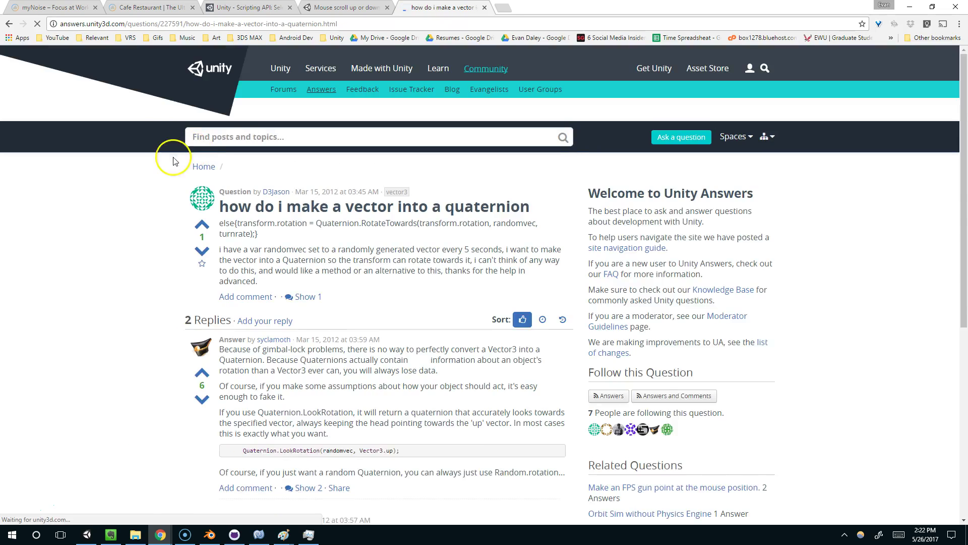
{"action": "scroll", "coordinate": [146, 171], "scroll_direction": "down", "scroll_amount": 3}
{"action": "left_click_drag", "start_coordinate": [406, 299], "coordinate": [244, 299]}
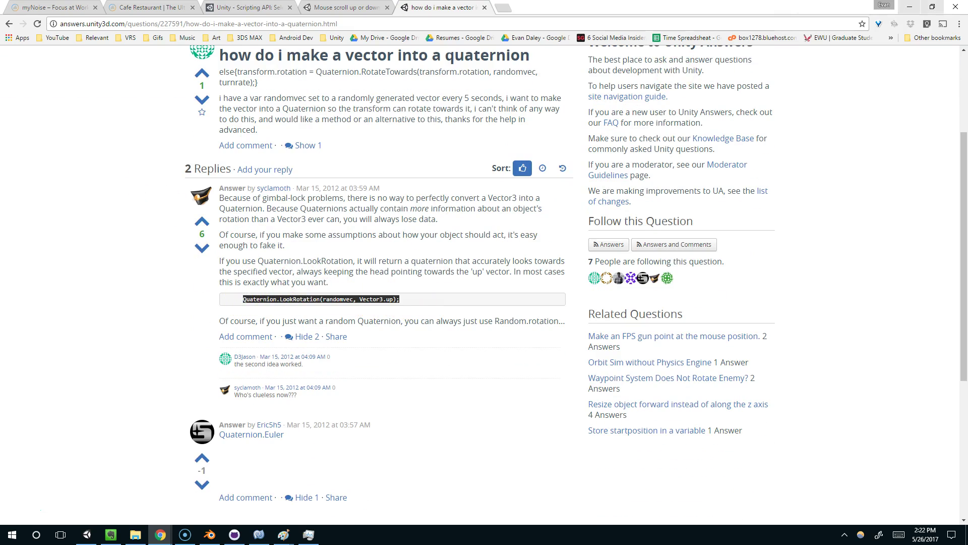
In MonoDevelop, declare the rotation field as Vector3 and assign Quaternion.LookRotation(rotation, Vector3.up) to transform.rotation in Update
{"action": "left_click", "coordinate": [909, 7]}
{"action": "double_click", "coordinate": [237, 204]}
{"action": "type", "text": "v3"}
{"action": "key", "text": "Return"}
{"action": "left_click", "coordinate": [319, 256]}
{"action": "type", "text": "Quaternion.look"}
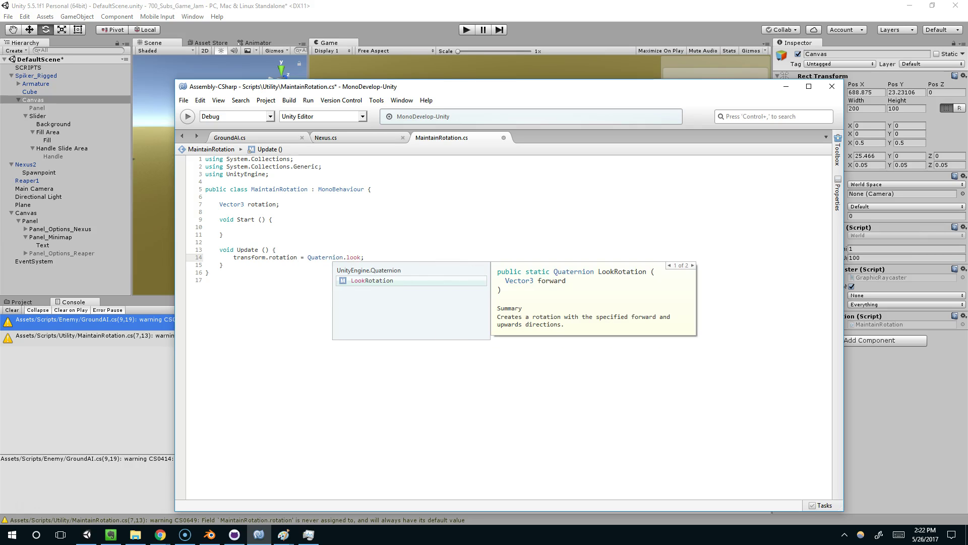
{"action": "type", "text": "(rotation, v3"}
{"action": "type", "text": ".up)'"}
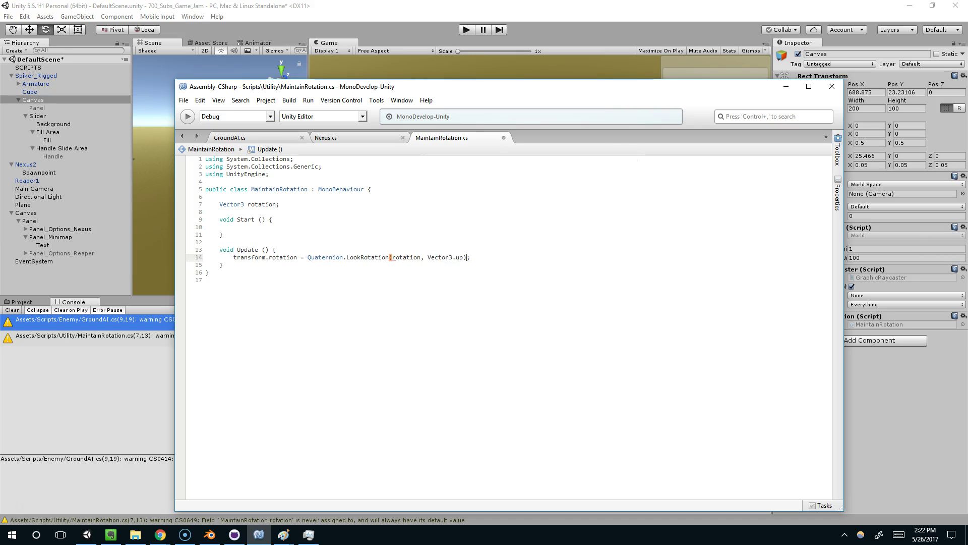
Delete the empty Start method from the MaintainRotation script, tidy the blank lines and save the script
{"action": "left_click_drag", "start_coordinate": [297, 264], "coordinate": [395, 250]}
{"action": "left_click", "coordinate": [395, 250]}
{"action": "left_click_drag", "start_coordinate": [278, 242], "coordinate": [190, 221]}
{"action": "key", "text": "Delete"}
{"action": "key", "text": "BackSpace"}
{"action": "left_click", "coordinate": [218, 209]}
{"action": "left_click_drag", "start_coordinate": [218, 208], "coordinate": [423, 227]}
{"action": "triple_click", "coordinate": [275, 230]}
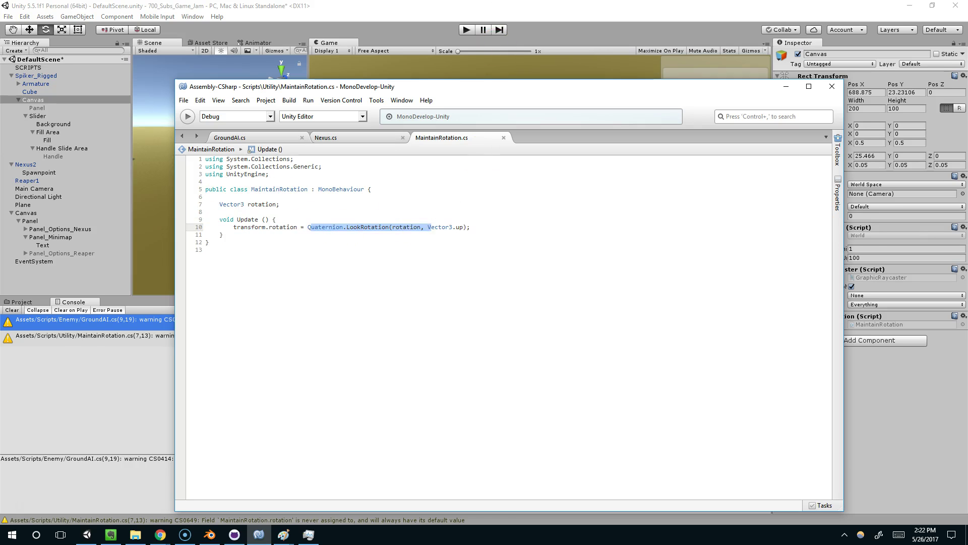
Make the Vector3 rotation field public in the MaintainRotation script, save it and return to Unity
{"action": "key", "text": "alt+Tab"}
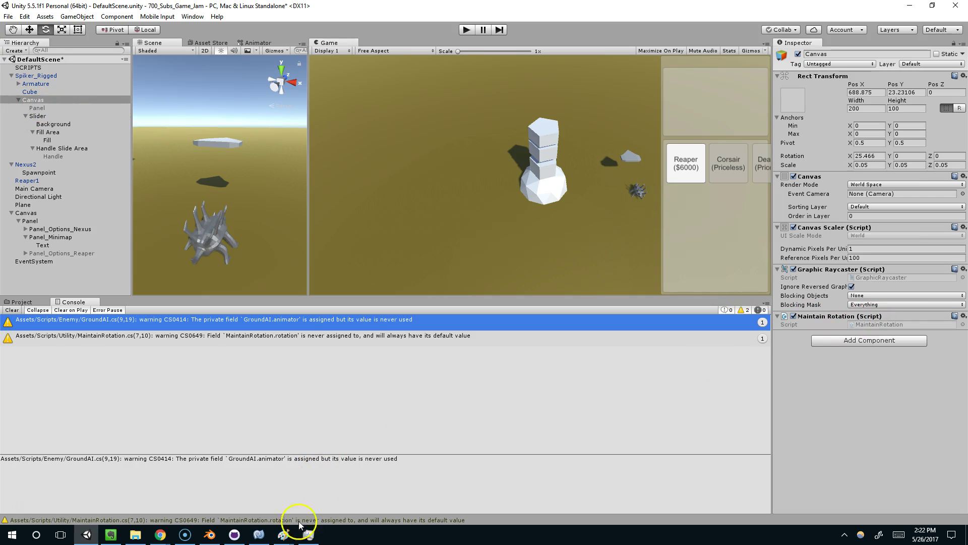
{"action": "left_click", "coordinate": [258, 534]}
{"action": "left_click", "coordinate": [216, 204]}
{"action": "type", "text": "p"}
{"action": "key", "text": "ctrl+s"}
{"action": "left_click", "coordinate": [352, 48]}
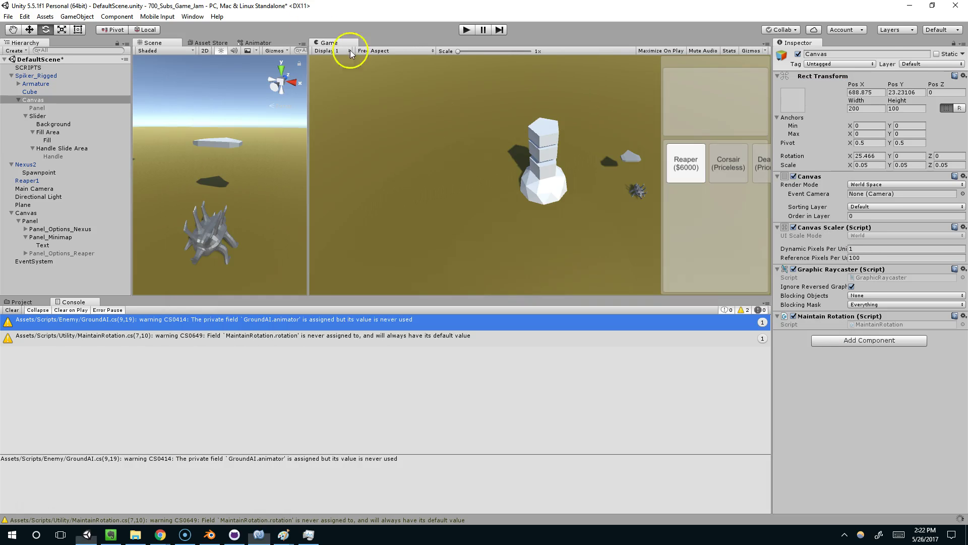
Set the Maintain Rotation component's X rotation to 25.4 and test the scene briefly in Play mode
{"action": "left_click", "coordinate": [863, 334]}
{"action": "double_click", "coordinate": [863, 334]}
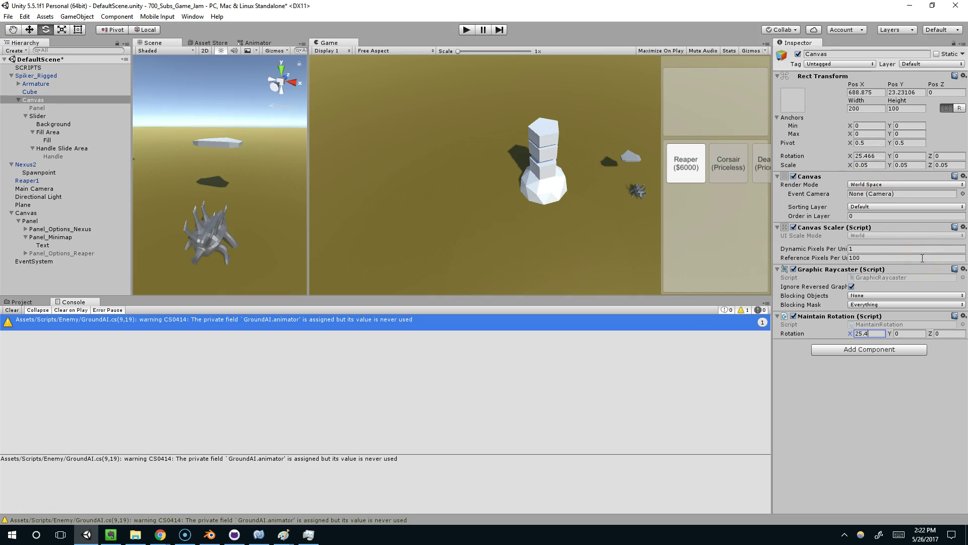
{"action": "left_click", "coordinate": [470, 30]}
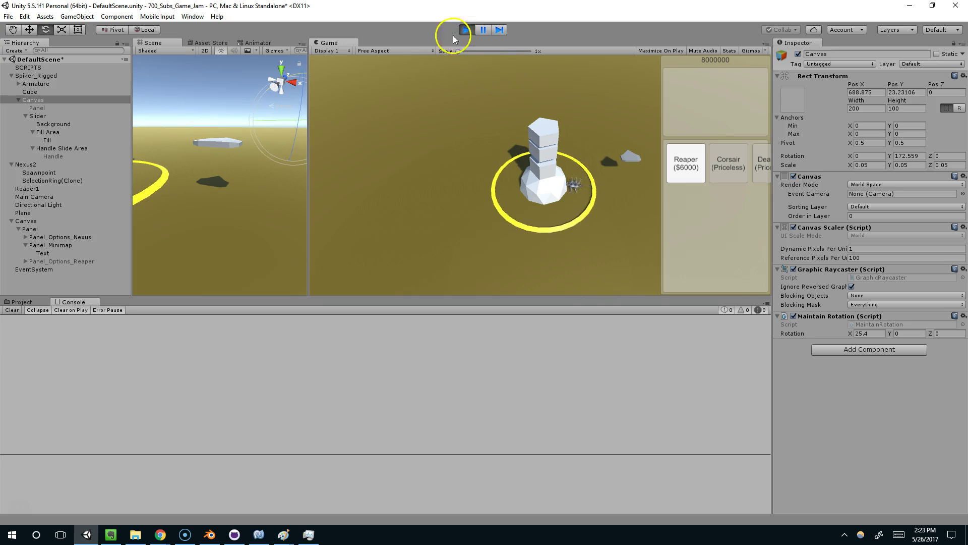
{"action": "left_click", "coordinate": [465, 30]}
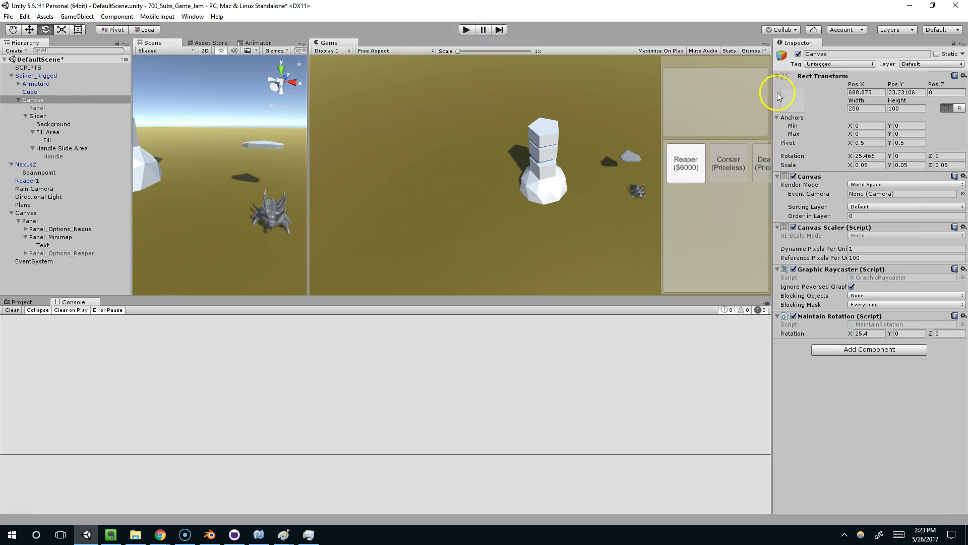
Set both Pos X and Pos Y of the Spiker enemy's canvas to 0
{"action": "left_click", "coordinate": [45, 106]}
{"action": "left_click", "coordinate": [43, 100]}
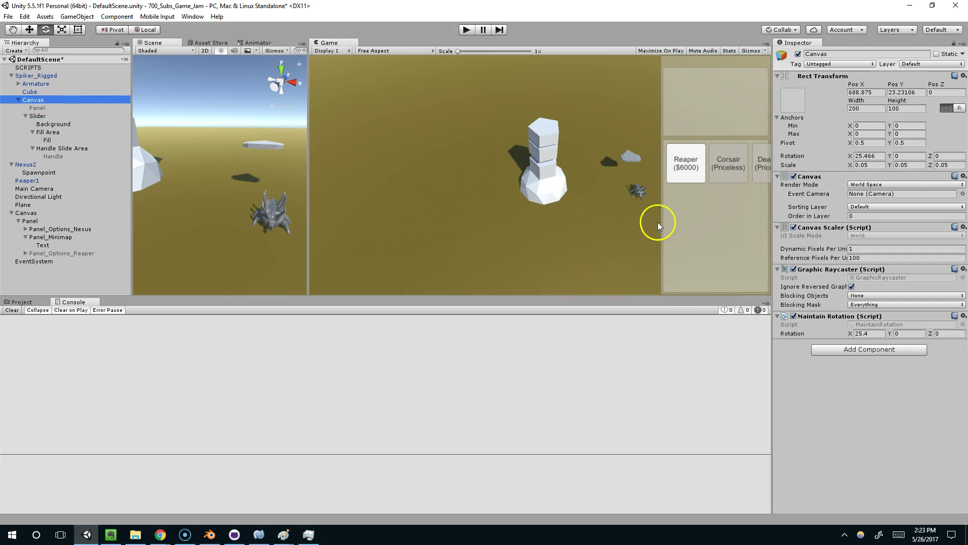
{"action": "middle_click_drag", "start_coordinate": [253, 135], "coordinate": [230, 132]}
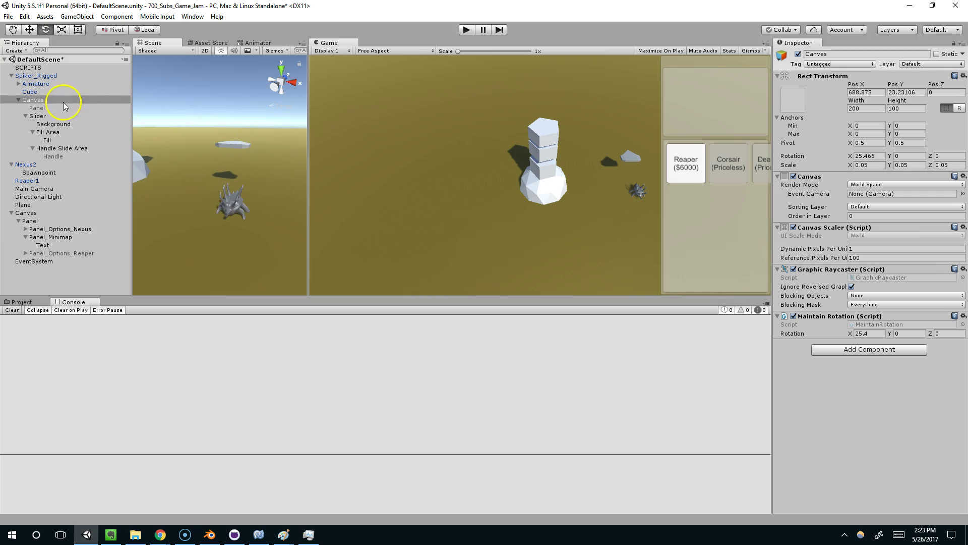
{"action": "left_click", "coordinate": [41, 99]}
{"action": "left_click", "coordinate": [45, 107]}
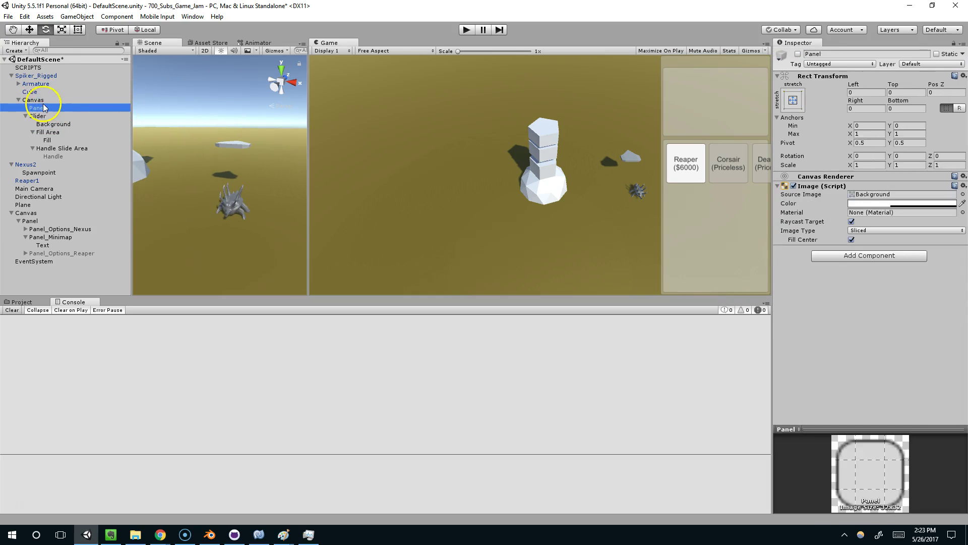
{"action": "left_click", "coordinate": [44, 101]}
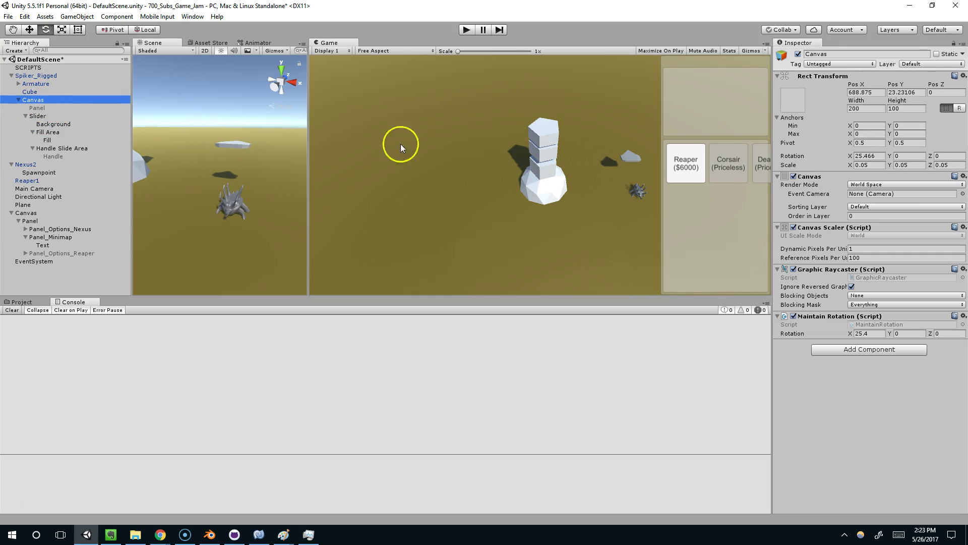
{"action": "left_click", "coordinate": [584, 100]}
{"action": "mouse_move", "coordinate": [230, 147]}
{"action": "middle_mouse_down"}
{"action": "mouse_move", "coordinate": [231, 159]}
{"action": "mouse_move", "coordinate": [242, 157]}
{"action": "middle_mouse_up"}
{"action": "key", "text": "f"}
{"action": "middle_click_drag", "start_coordinate": [197, 115], "coordinate": [217, 120]}
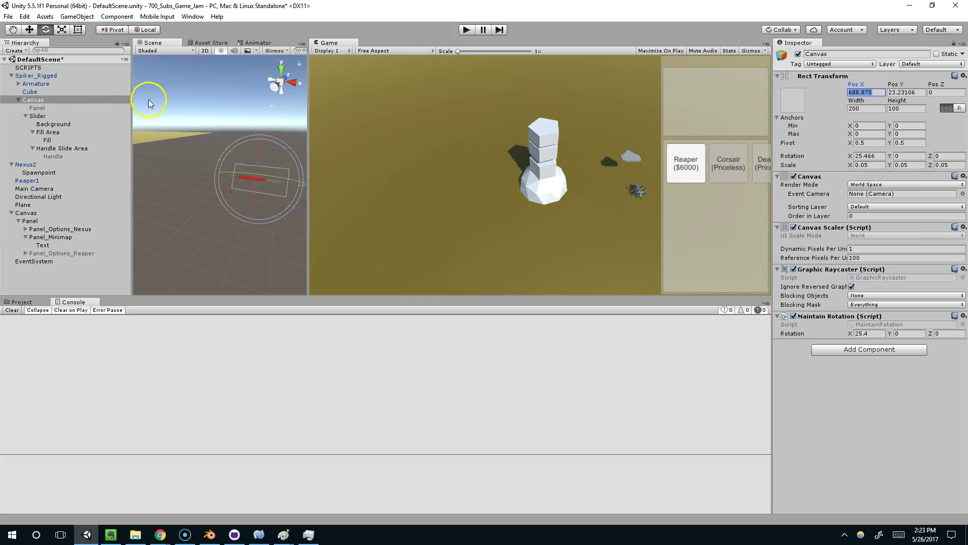
{"action": "type", "text": "0"}
{"action": "left_click", "coordinate": [895, 92]}
{"action": "type", "text": "0"}
{"action": "key", "text": "Return"}
Raise the canvas above the Spiker to a Pos Y of about 8.07 and set the handle orientation to Global
{"action": "middle_click_drag", "start_coordinate": [230, 121], "coordinate": [210, 128]}
{"action": "key", "text": "f"}
{"action": "key", "text": "w"}
{"action": "left_click_drag", "start_coordinate": [225, 150], "coordinate": [215, 86]}
{"action": "middle_click_drag", "start_coordinate": [216, 87], "coordinate": [185, 186]}
{"action": "left_click_drag", "start_coordinate": [184, 186], "coordinate": [194, 161], "text": "alt"}
{"action": "left_click", "coordinate": [146, 30]}
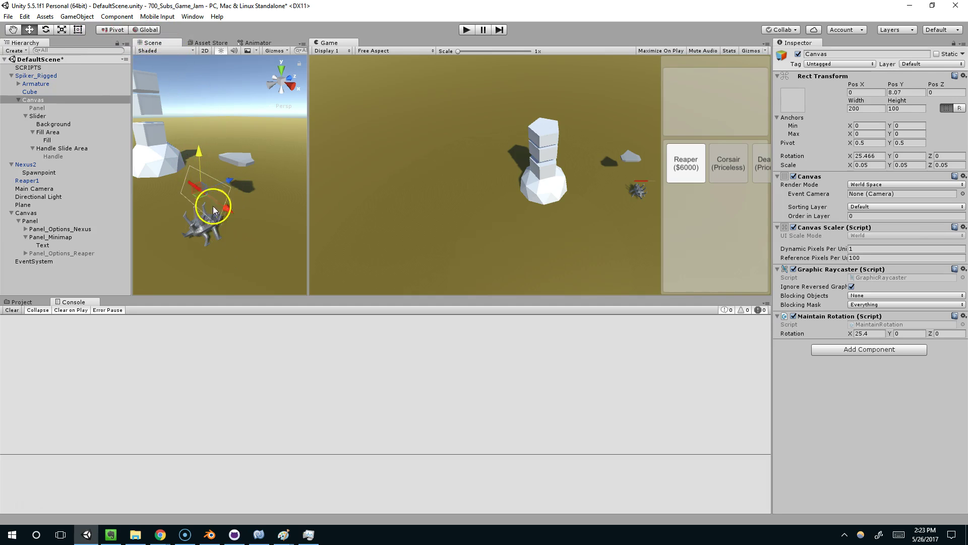
Play-test the canvas rotation, review the MaintainRotation script, and run and stop the scene once more
{"action": "middle_click_drag", "start_coordinate": [212, 206], "coordinate": [252, 191]}
{"action": "left_click_drag", "start_coordinate": [252, 191], "coordinate": [262, 75], "text": "alt"}
{"action": "left_click", "coordinate": [468, 30]}
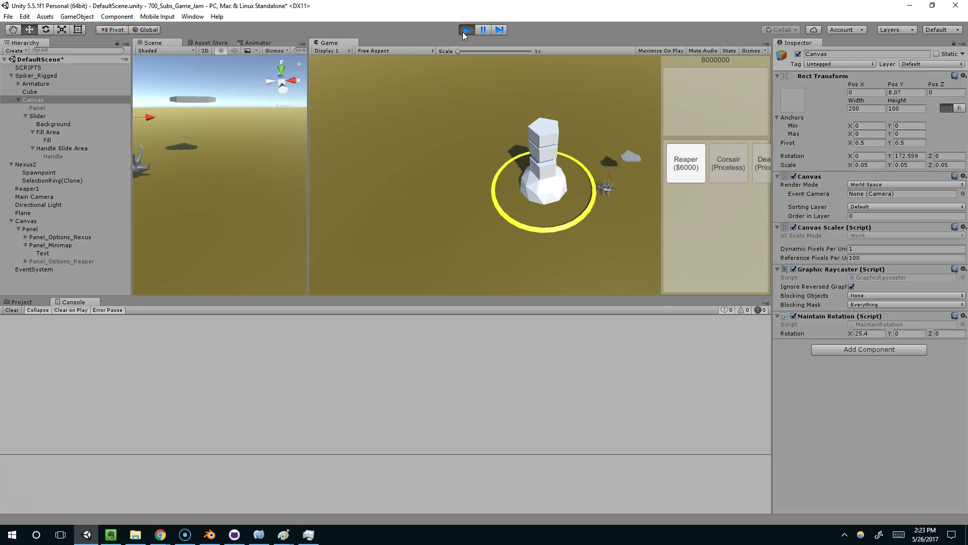
{"action": "left_click", "coordinate": [465, 31]}
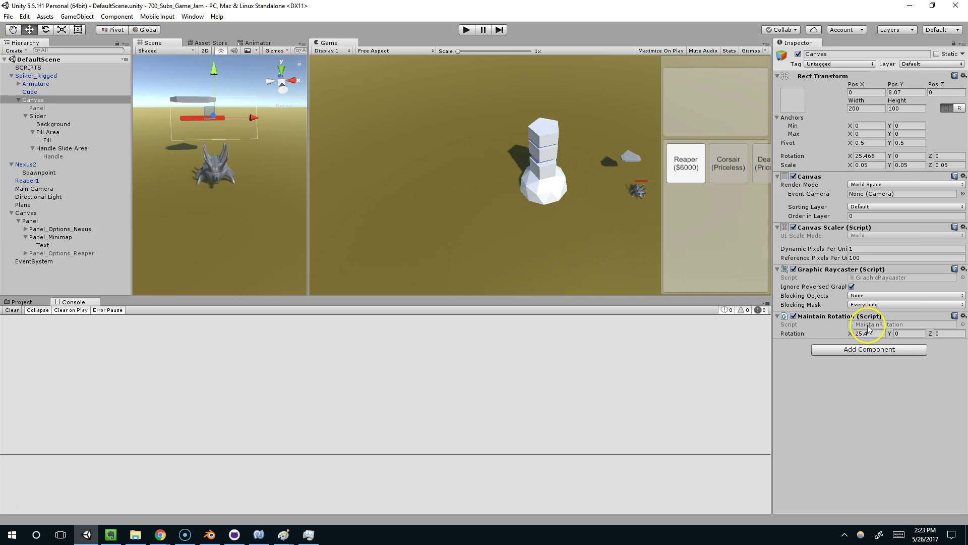
{"action": "left_click", "coordinate": [259, 534]}
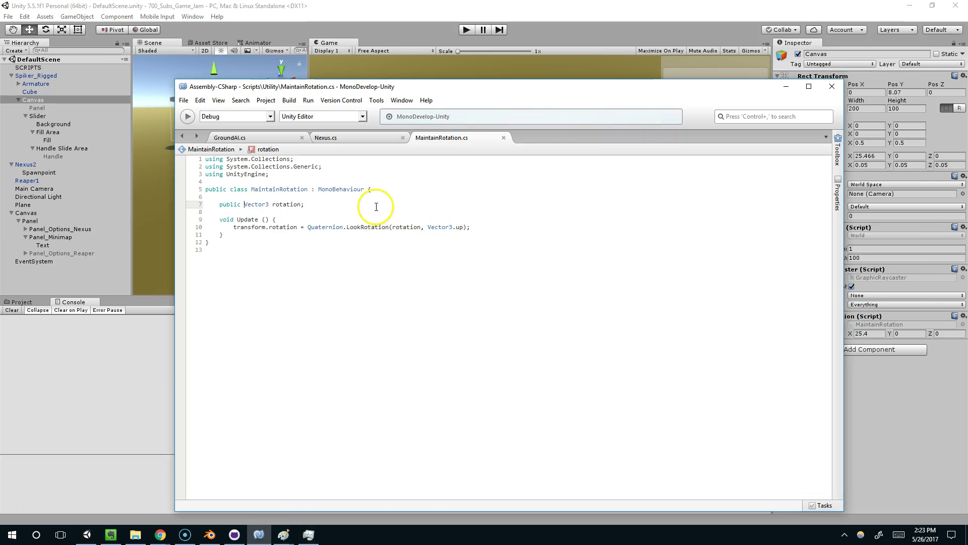
{"action": "key", "text": "alt+Tab"}
{"action": "left_click", "coordinate": [465, 29]}
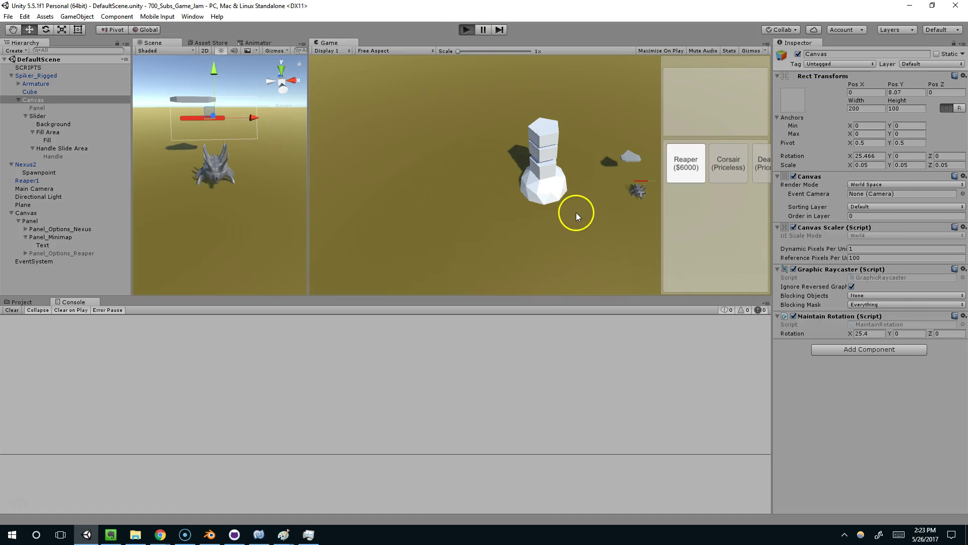
{"action": "left_click", "coordinate": [575, 213]}
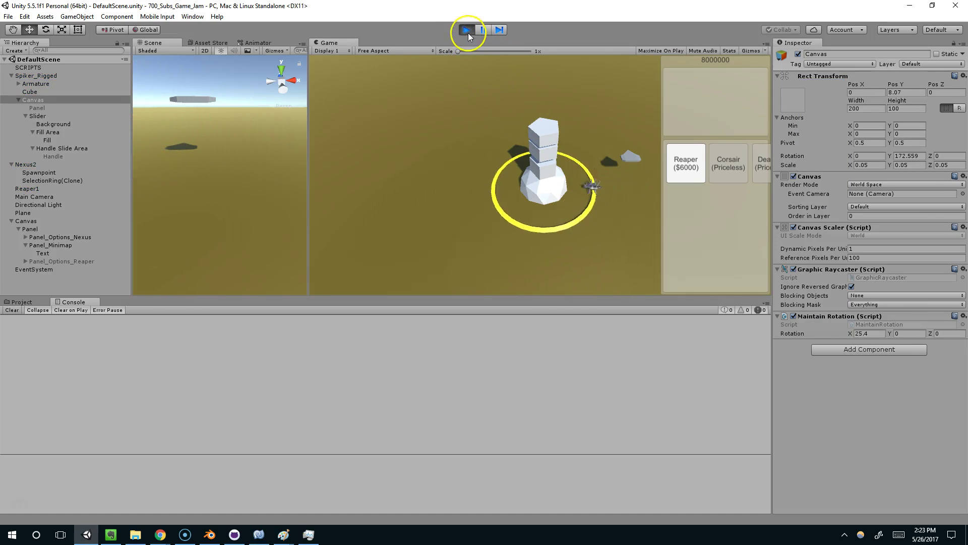
{"action": "left_click", "coordinate": [467, 30]}
Recheck and close the MaintainRotation script, and inspect the RotateTowardsCamera script in the Utility folder
{"action": "left_click", "coordinate": [258, 534]}
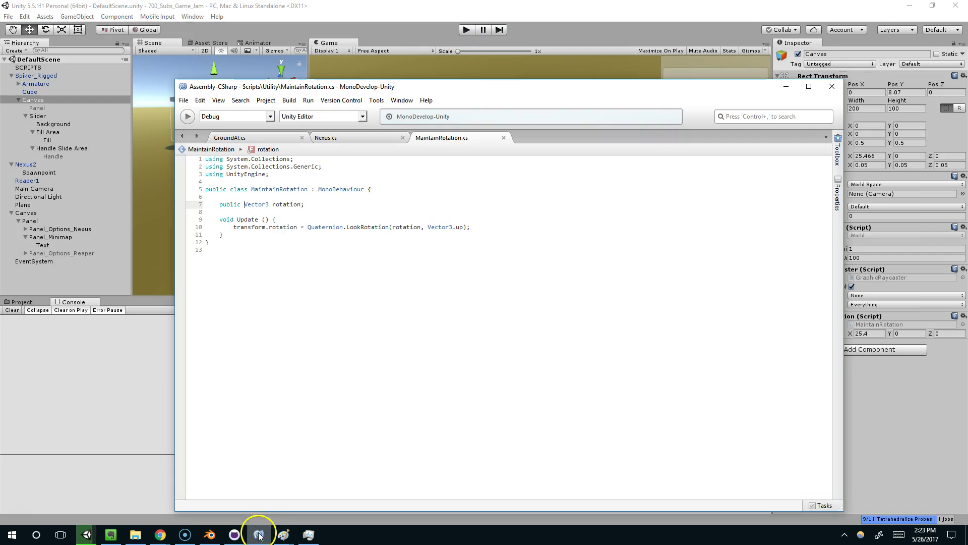
{"action": "left_click", "coordinate": [267, 234]}
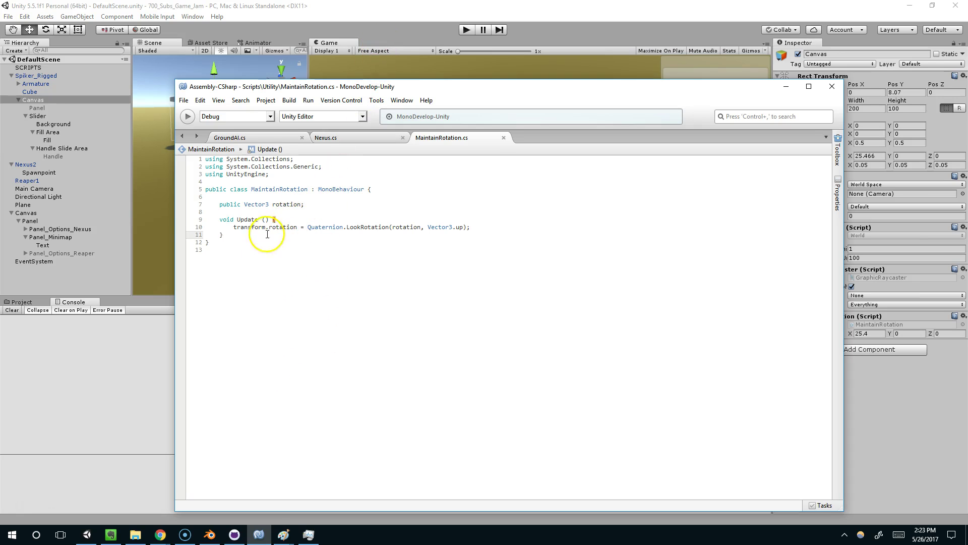
{"action": "middle_click", "coordinate": [430, 138]}
{"action": "left_click", "coordinate": [785, 86]}
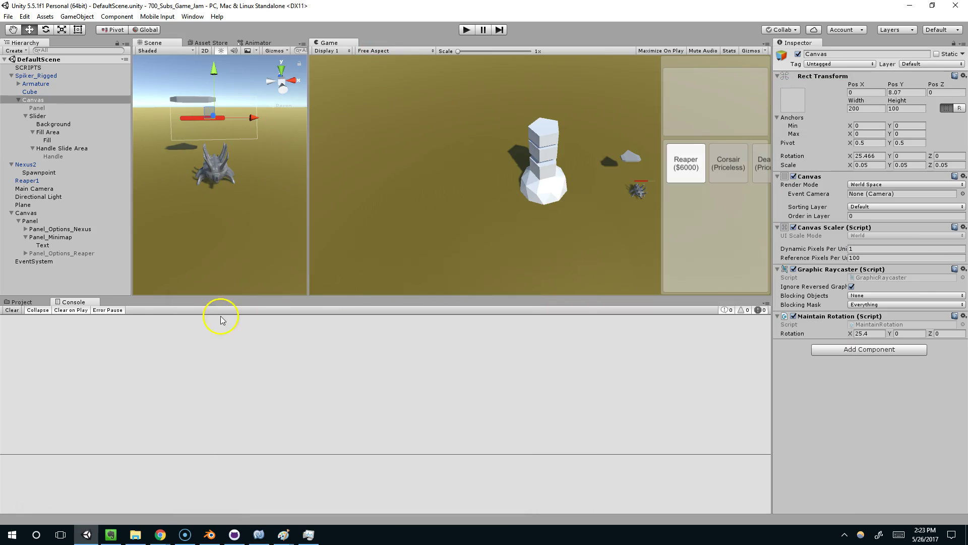
{"action": "left_click", "coordinate": [28, 301]}
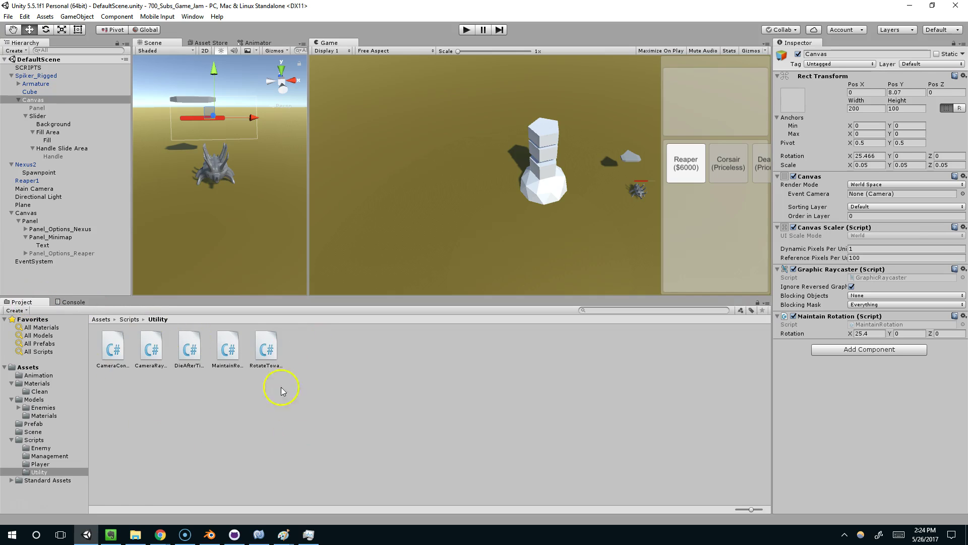
{"action": "left_click", "coordinate": [266, 353]}
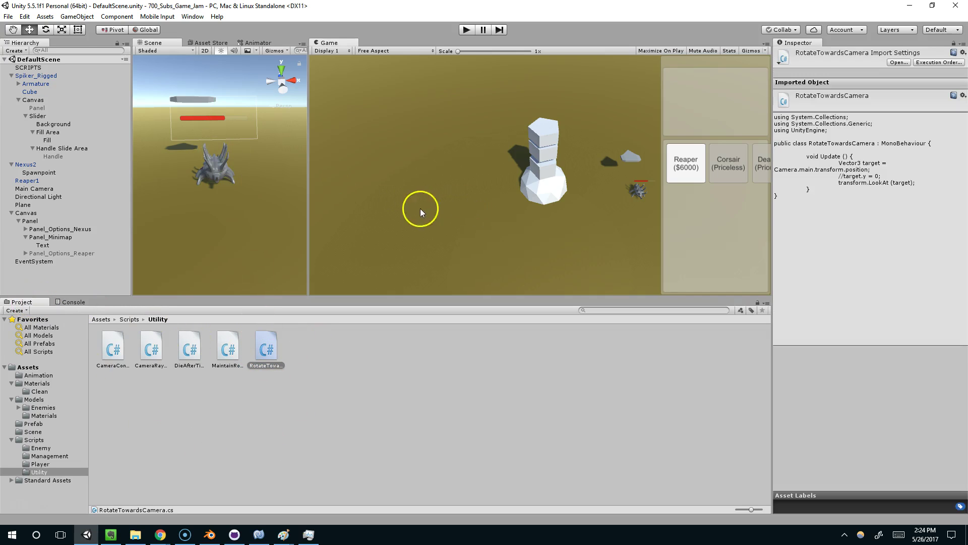
Try moving the enemy canvas out of Spiker_Rigged to the scene's top level, and save the scene
{"action": "left_click_drag", "start_coordinate": [32, 99], "coordinate": [37, 71]}
{"action": "left_click", "coordinate": [45, 99]}
{"action": "left_click", "coordinate": [11, 76]}
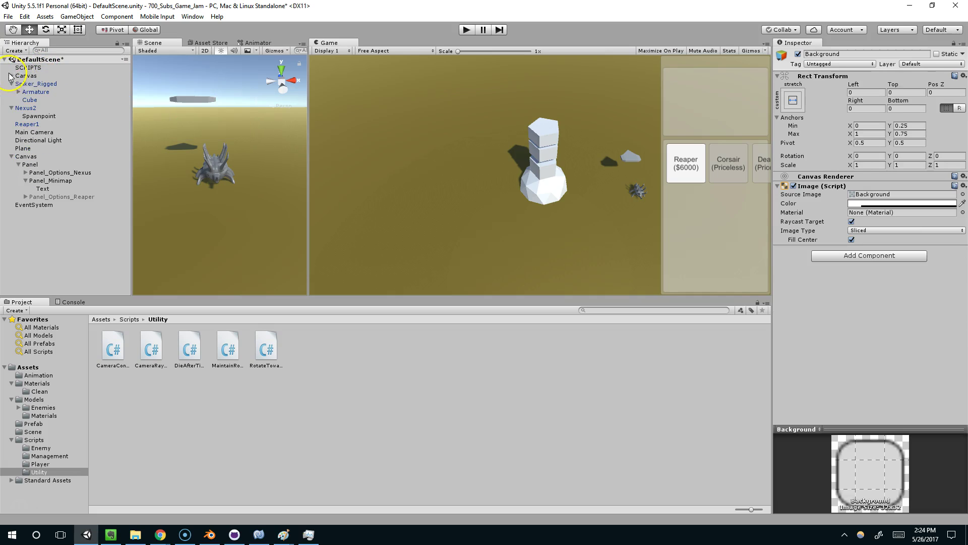
{"action": "left_click", "coordinate": [18, 84]}
{"action": "left_click", "coordinate": [11, 84]}
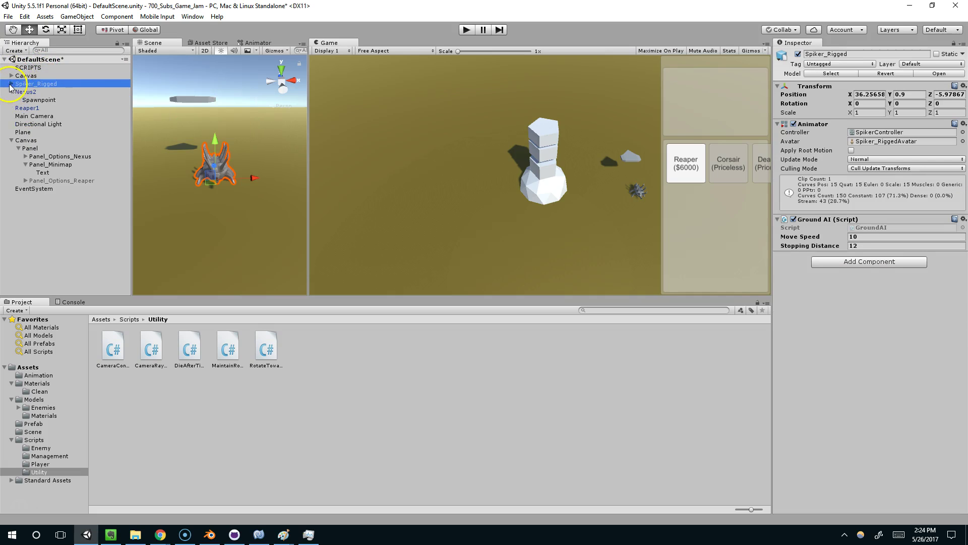
{"action": "middle_click_drag", "start_coordinate": [245, 146], "coordinate": [280, 154]}
{"action": "left_click_drag", "start_coordinate": [216, 173], "coordinate": [227, 169], "text": "alt"}
{"action": "middle_click_drag", "start_coordinate": [227, 168], "coordinate": [231, 186]}
{"action": "left_click_drag", "start_coordinate": [231, 187], "coordinate": [239, 190], "text": "alt"}
{"action": "key", "text": "ctrl+s"}
{"action": "middle_click_drag", "start_coordinate": [246, 190], "coordinate": [233, 189]}
{"action": "left_click_drag", "start_coordinate": [233, 188], "coordinate": [189, 176], "text": "alt"}
Nest the enemy canvas under Spiker_Rigged again and rename it SpikerHealth
{"action": "left_click", "coordinate": [36, 76]}
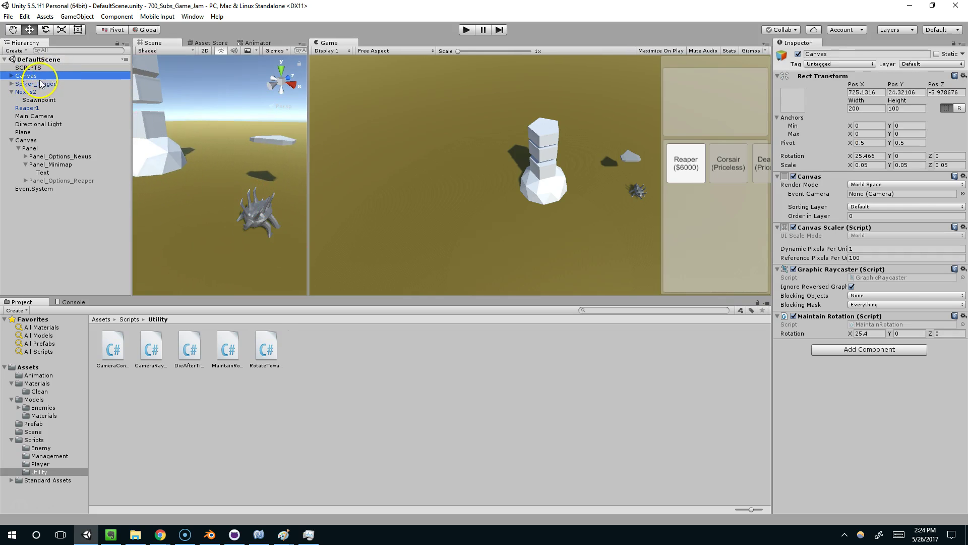
{"action": "left_click_drag", "start_coordinate": [39, 78], "coordinate": [52, 104]}
{"action": "left_click", "coordinate": [52, 93]}
{"action": "left_click", "coordinate": [52, 101]}
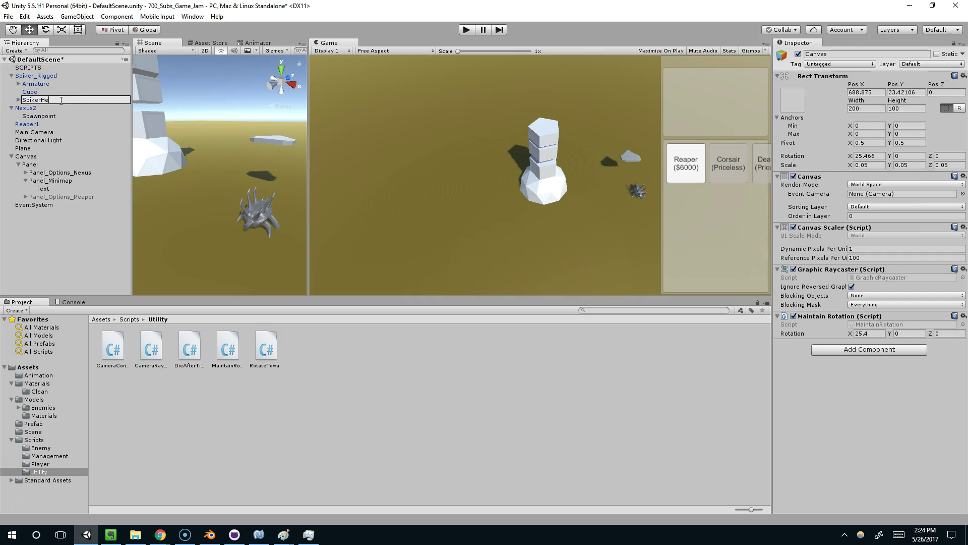
{"action": "key", "text": "Return"}
{"action": "right_click", "coordinate": [313, 362]}
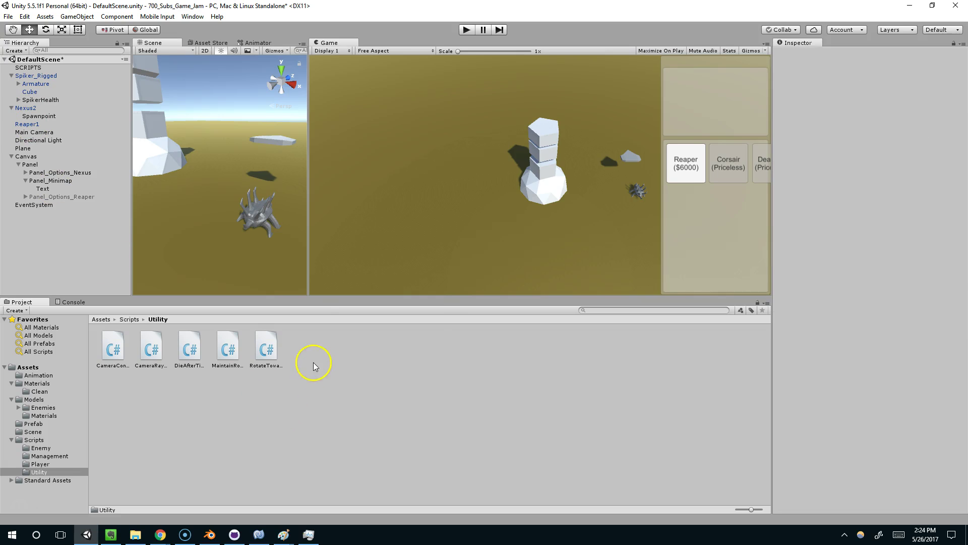
{"action": "mouse_move", "coordinate": [356, 178]}
{"action": "left_click", "coordinate": [266, 197]}
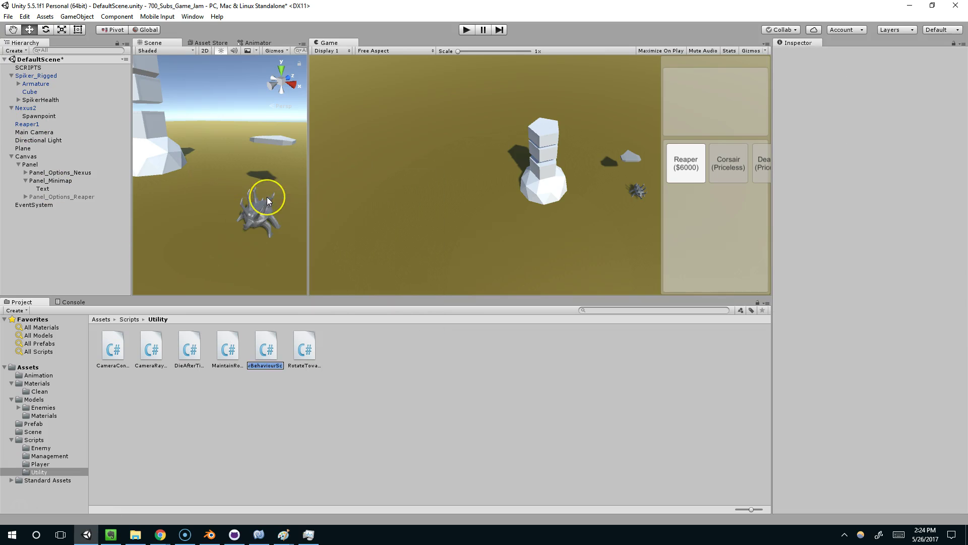
{"action": "key", "text": "Escape"}
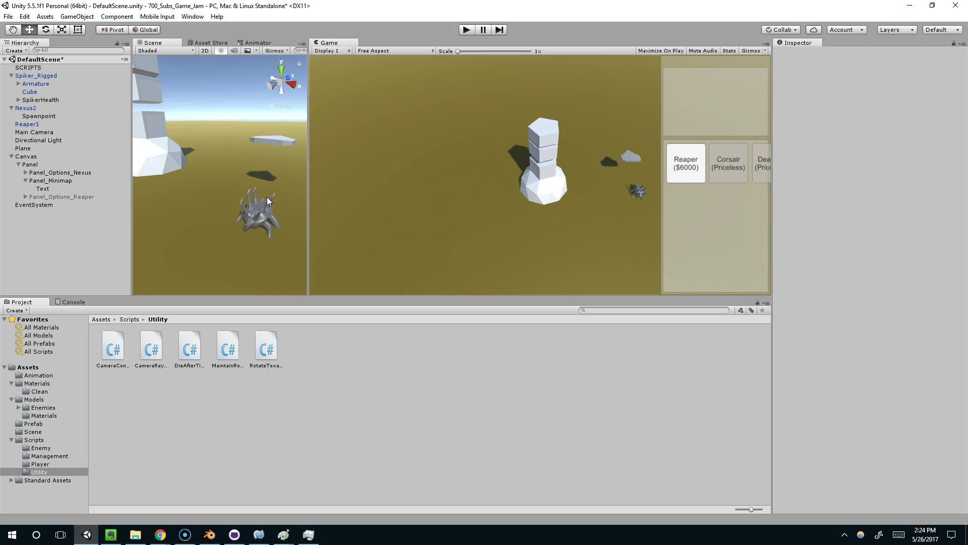
Create a C# script named AIHealth in the Scripts/Enemy folder and attach it to the SpikerHealth canvas
{"action": "left_click", "coordinate": [50, 456]}
{"action": "left_click", "coordinate": [40, 448]}
{"action": "right_click", "coordinate": [174, 379]}
{"action": "mouse_move", "coordinate": [205, 198]}
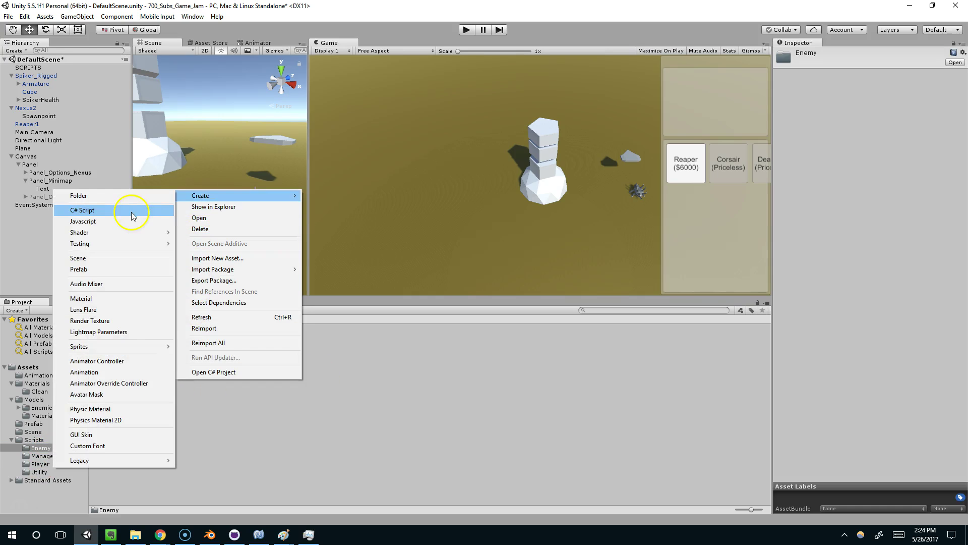
{"action": "left_click", "coordinate": [127, 210]}
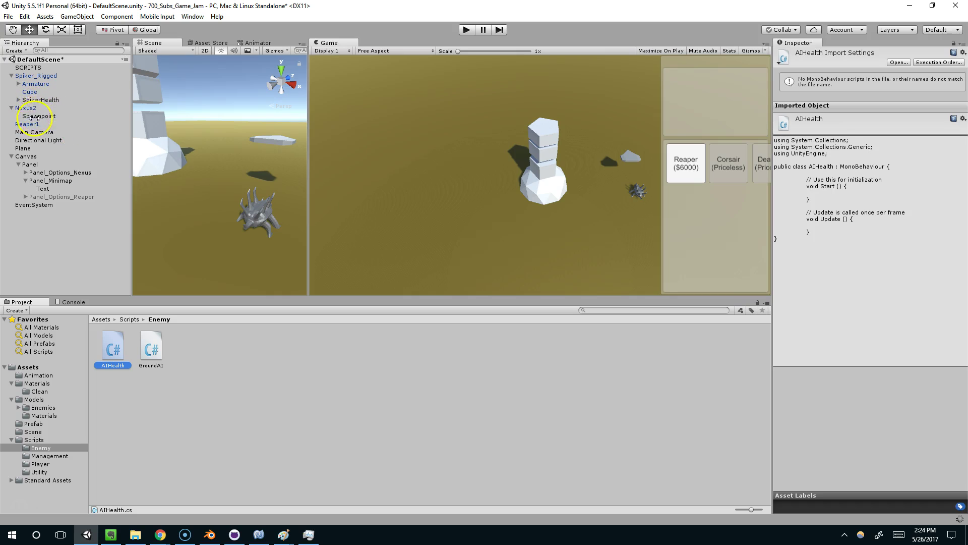
{"action": "left_click", "coordinate": [36, 75]}
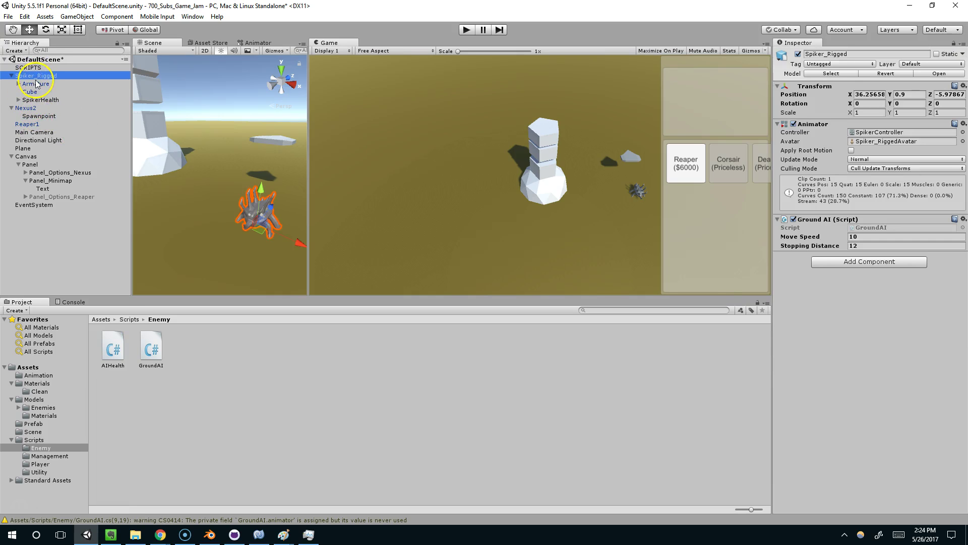
{"action": "mouse_move", "coordinate": [40, 100]}
{"action": "left_mouse_down"}
{"action": "mouse_move", "coordinate": [32, 98]}
{"action": "mouse_move", "coordinate": [108, 341]}
{"action": "mouse_move", "coordinate": [46, 101]}
{"action": "left_mouse_up"}
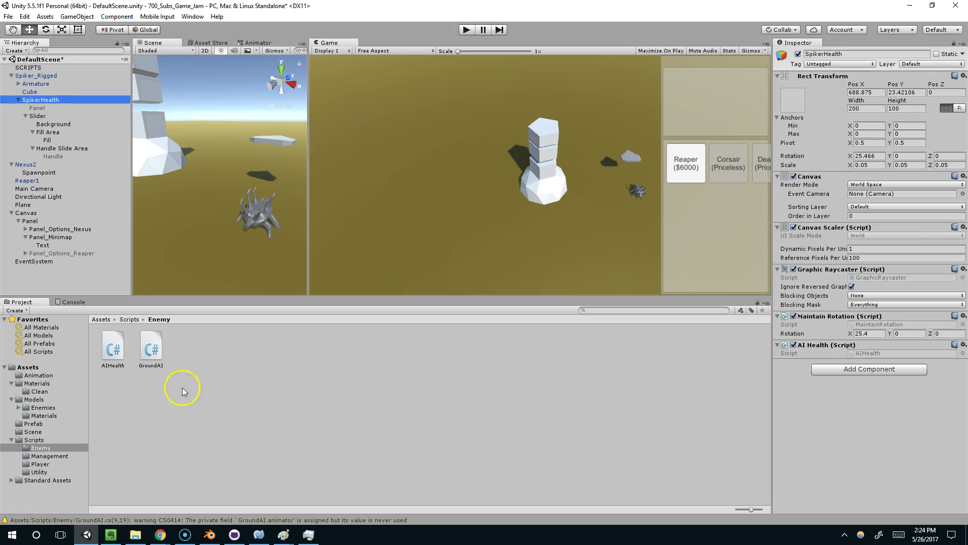
Open the AIHealth script, add an empty Awake method above Start, and save it with Windows line endings
{"action": "left_click", "coordinate": [118, 348]}
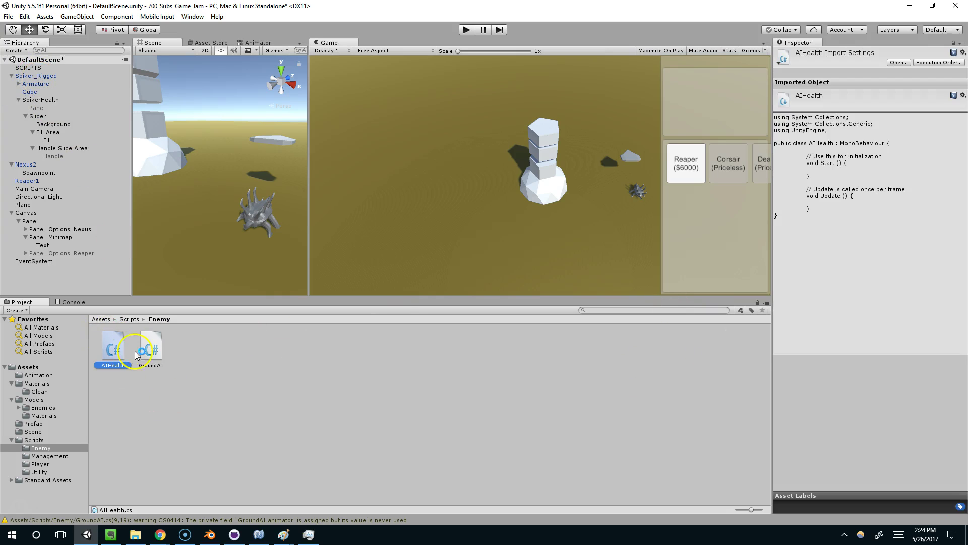
{"action": "left_click", "coordinate": [276, 189]}
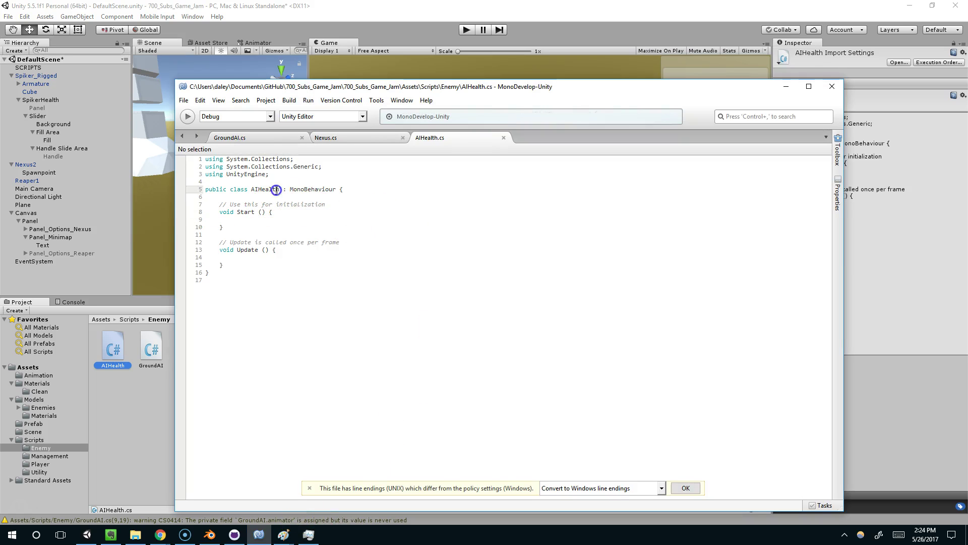
{"action": "key", "text": "Return"}
{"action": "key", "text": "Return"}
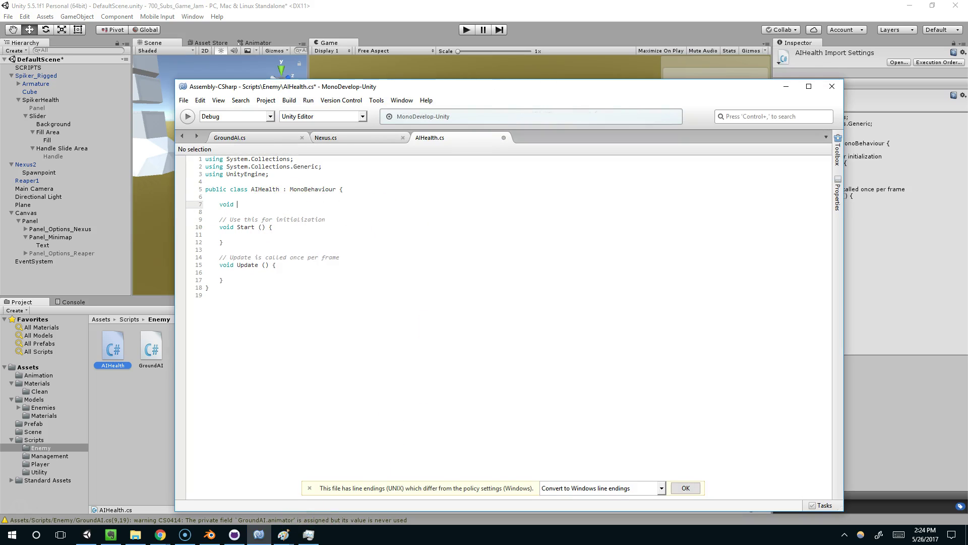
{"action": "key", "text": "Return"}
{"action": "type", "text": "{"}
{"action": "key", "text": "Return"}
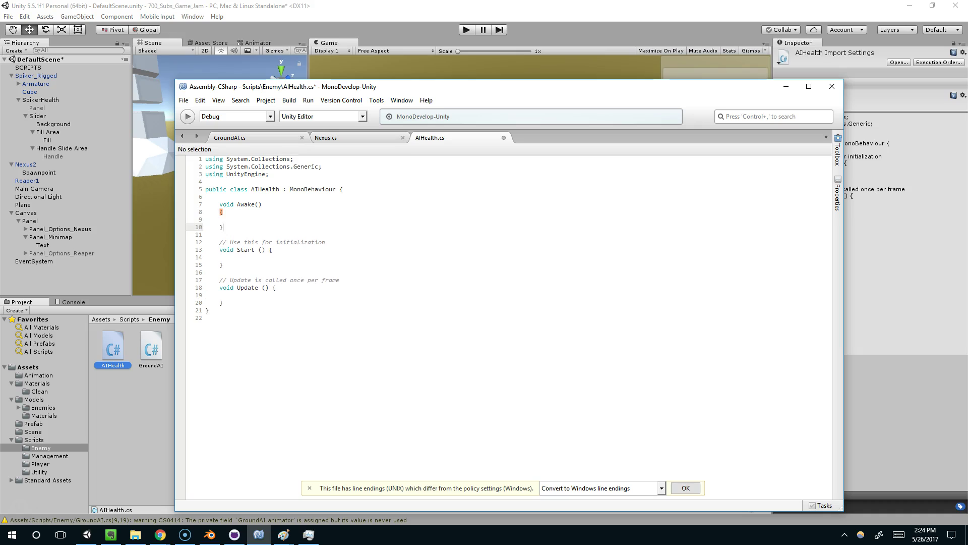
{"action": "left_click", "coordinate": [682, 488]}
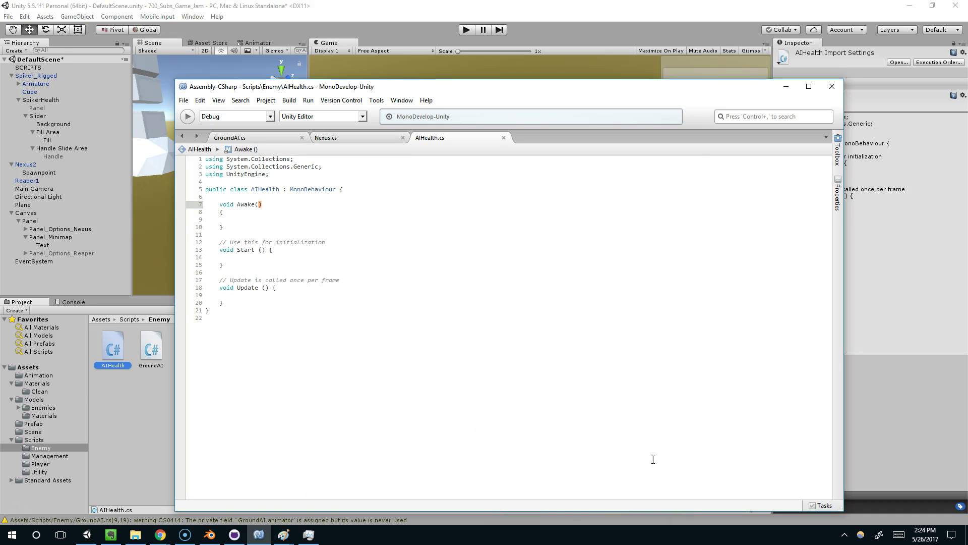
Add transform.SetParent (null); inside the Awake method of AIHealth and save the script
{"action": "left_click", "coordinate": [295, 221]}
{"action": "type", "text": "transform.s"}
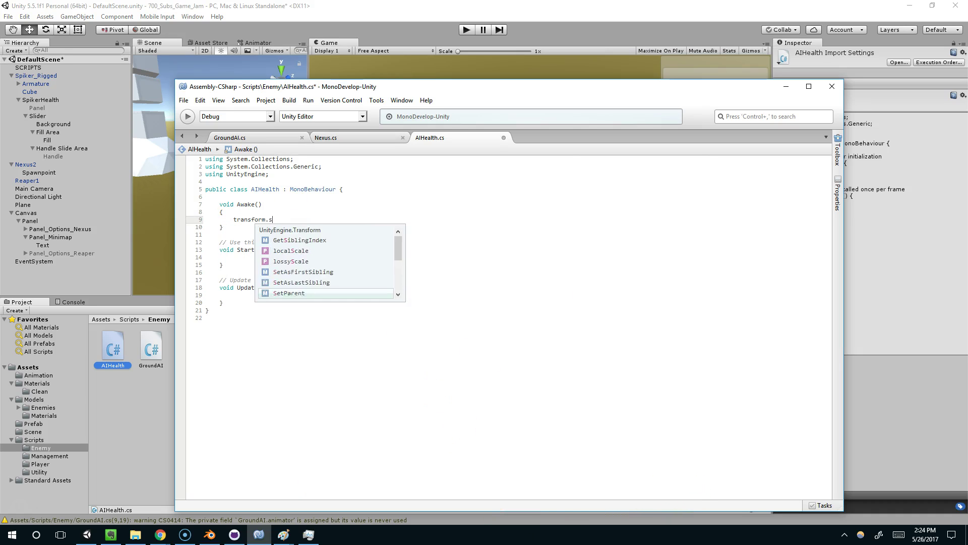
{"action": "type", "text": "etpa(null);"}
{"action": "key", "text": "ctrl+s"}
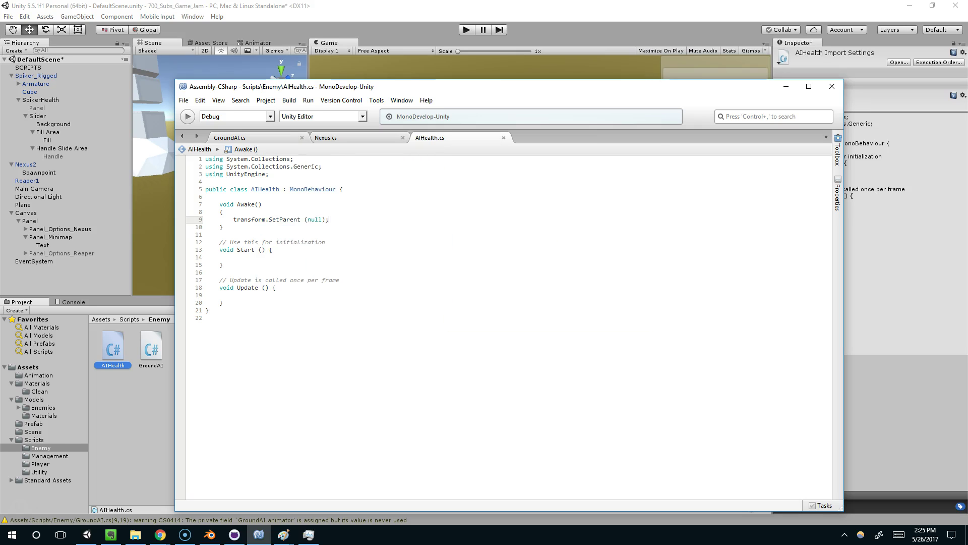
Play-test the scene to check how the SpikerHealth canvas behaves when it detaches from Spiker_Rigged, and stop it
{"action": "left_click", "coordinate": [378, 22]}
{"action": "left_click", "coordinate": [466, 29]}
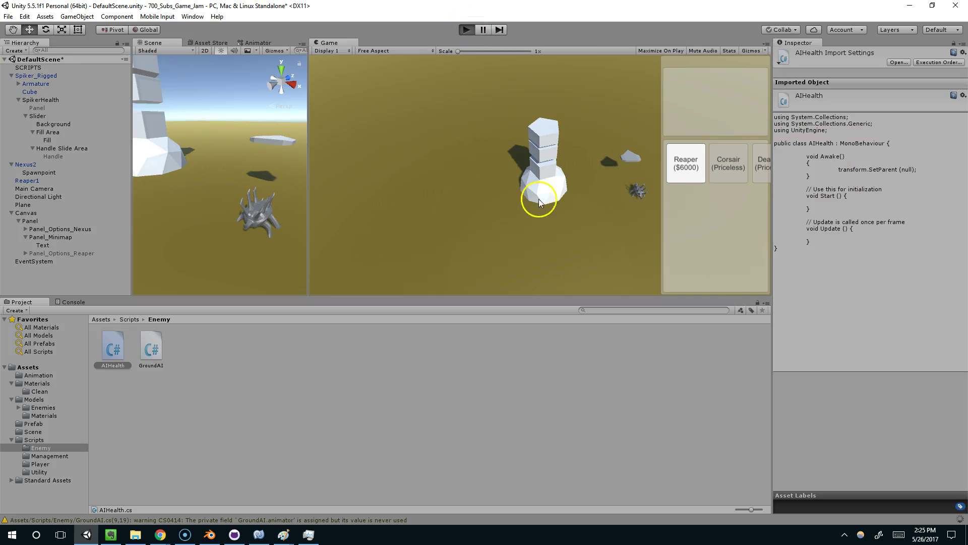
{"action": "left_click", "coordinate": [546, 202]}
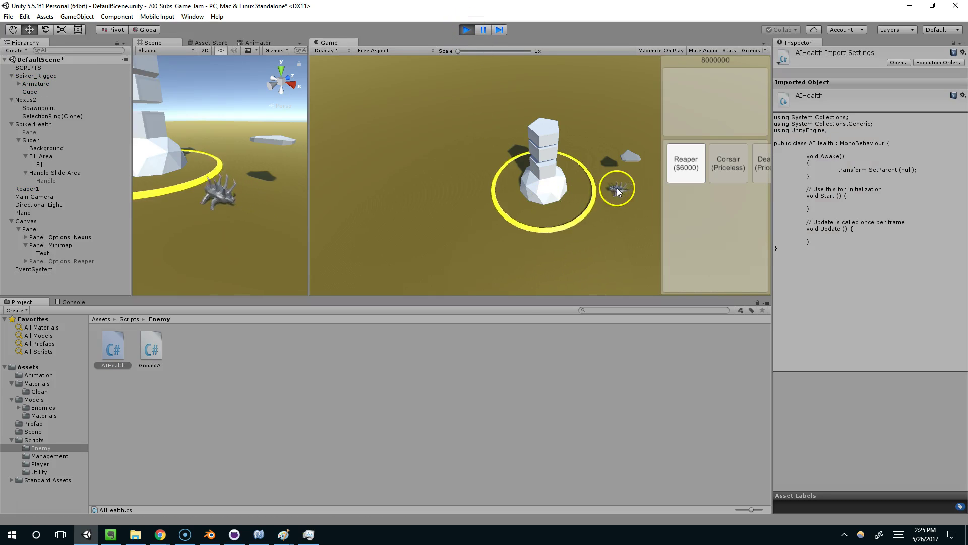
{"action": "left_click", "coordinate": [469, 103]}
{"action": "left_click", "coordinate": [466, 30]}
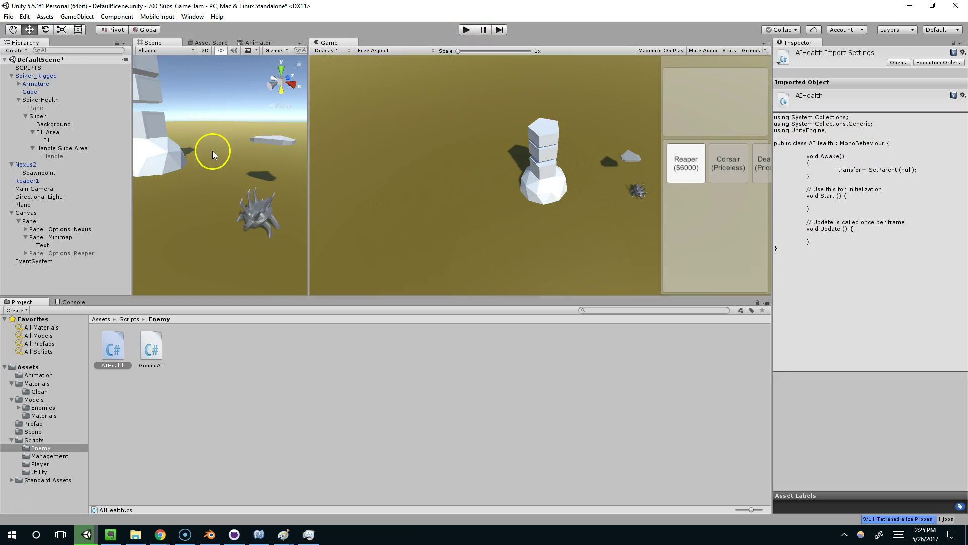
Set the SpikerHealth canvas's Pos X and Pos Y to 0
{"action": "left_click", "coordinate": [40, 77]}
{"action": "left_click", "coordinate": [45, 99]}
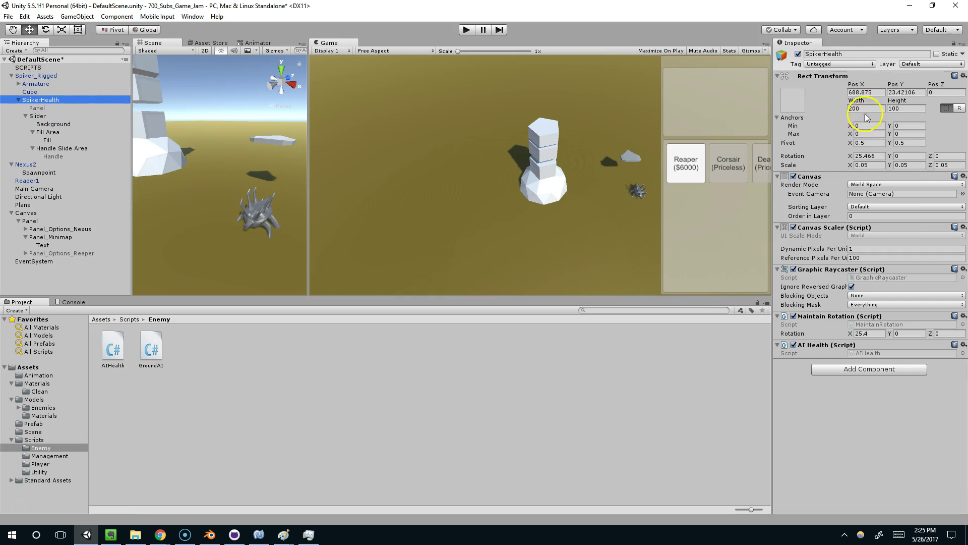
{"action": "left_click", "coordinate": [864, 92]}
{"action": "type", "text": "0"}
{"action": "key", "text": "Tab"}
{"action": "type", "text": "0"}
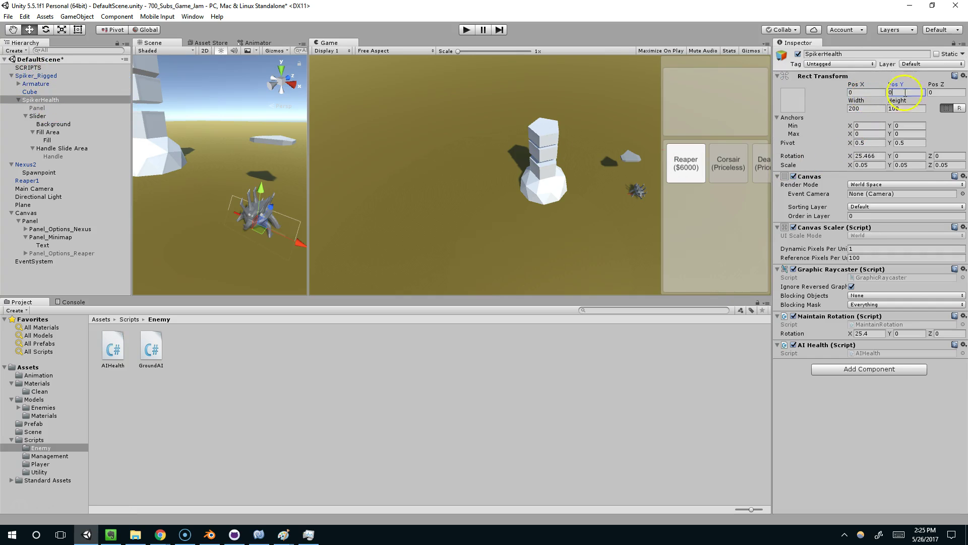
Raise the SpikerHealth canvas above the spiker to Pos Y 7.24 and save the scene
{"action": "left_click", "coordinate": [145, 31]}
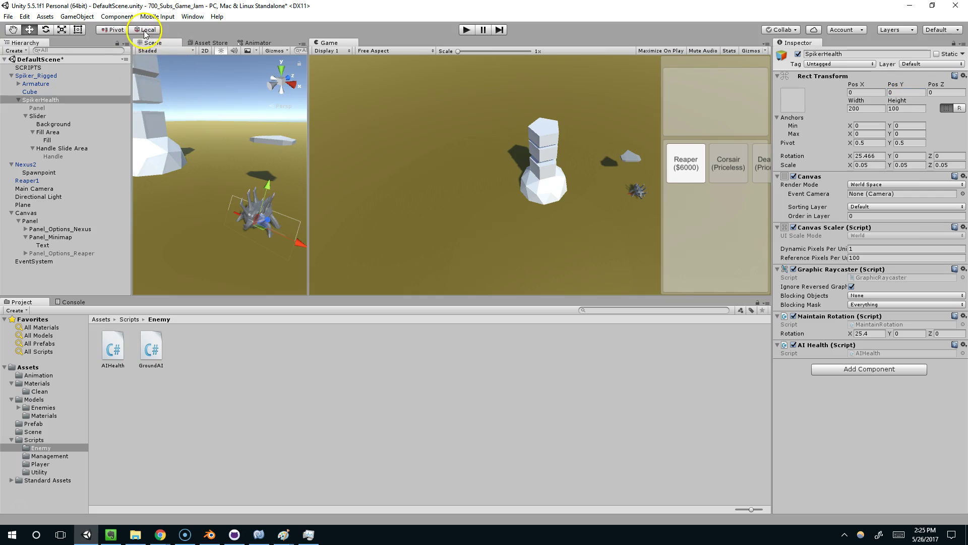
{"action": "left_click_drag", "start_coordinate": [249, 182], "coordinate": [179, 112], "text": "alt"}
{"action": "left_click", "coordinate": [145, 31]}
{"action": "middle_click_drag", "start_coordinate": [181, 115], "coordinate": [212, 123]}
{"action": "key", "text": "ctrl+s"}
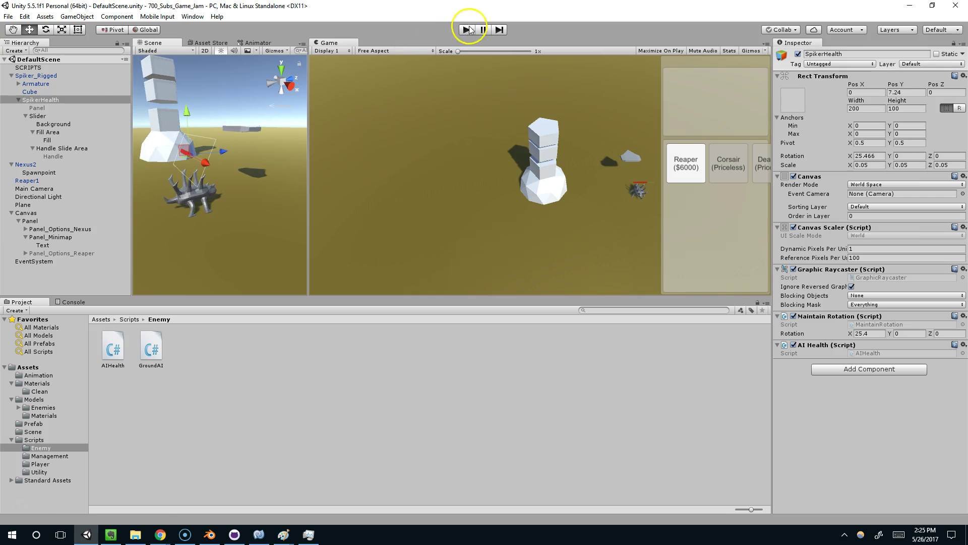
Play-test the scene again, pause it, and examine the detached SpikerHealth canvas's orientation in the Scene view
{"action": "left_click", "coordinate": [468, 30]}
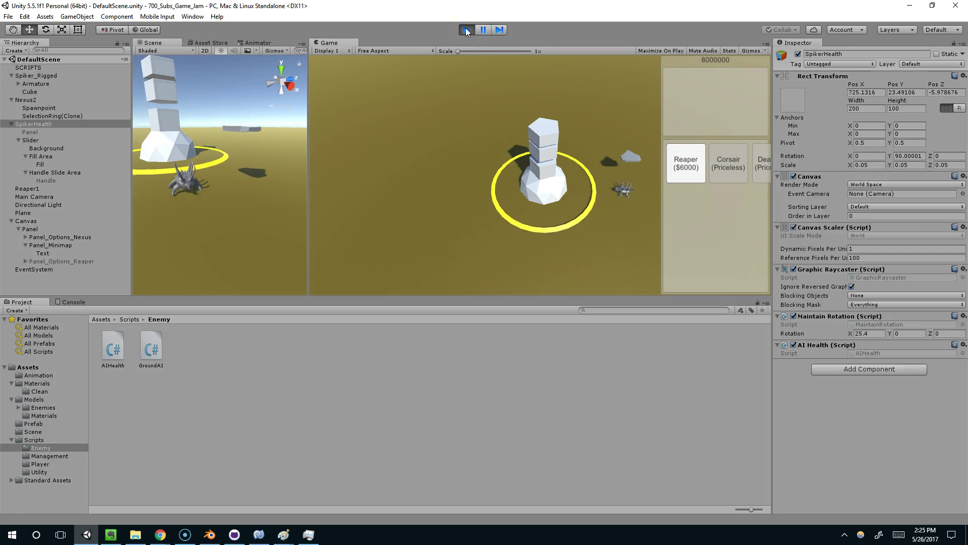
{"action": "key", "text": "ctrl+p"}
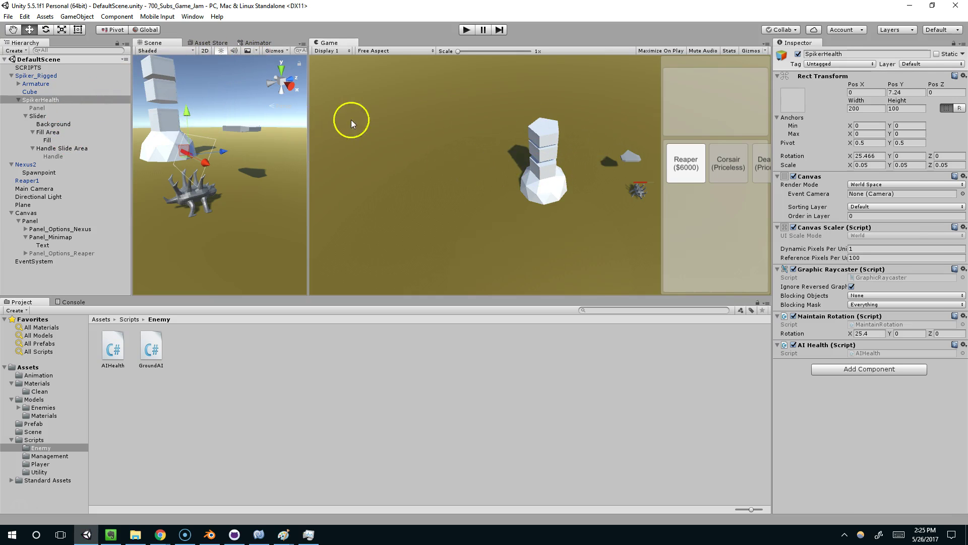
{"action": "left_click", "coordinate": [466, 29]}
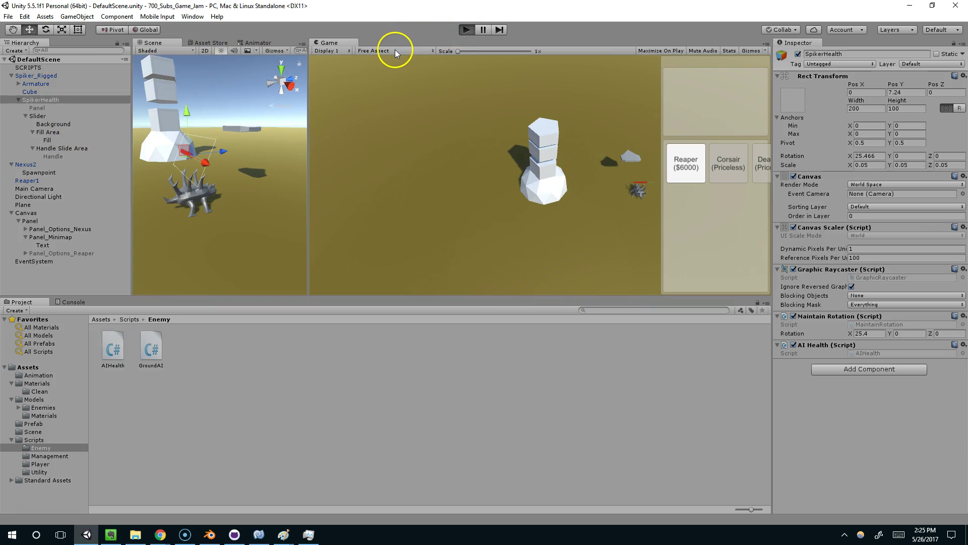
{"action": "double_click", "coordinate": [48, 124]}
{"action": "middle_click_drag", "start_coordinate": [231, 151], "coordinate": [280, 174]}
{"action": "right_click_drag", "start_coordinate": [211, 178], "coordinate": [336, 164]}
{"action": "middle_click_drag", "start_coordinate": [222, 161], "coordinate": [252, 160]}
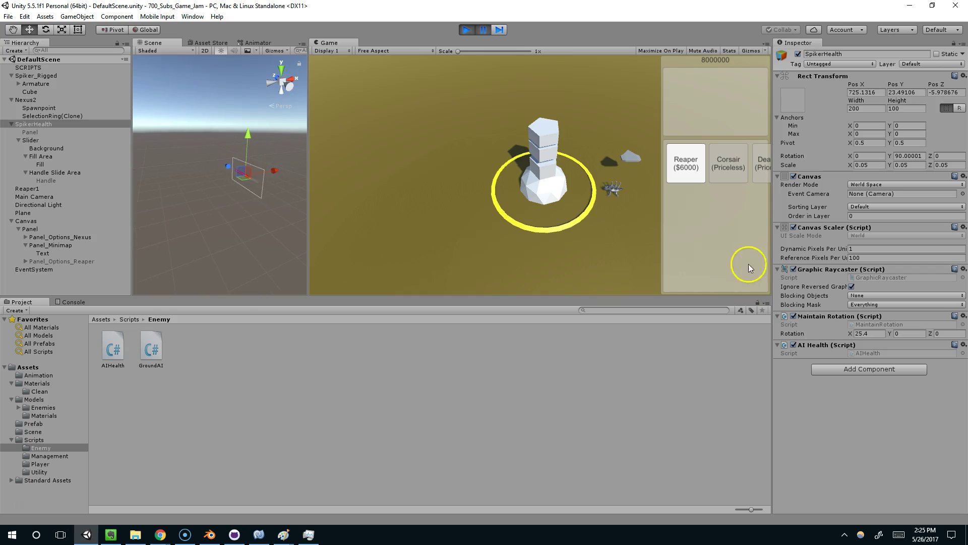
Examine how the MaintainRotation script sets the rotation, close it, and stop play mode
{"action": "left_click", "coordinate": [866, 326]}
{"action": "left_click", "coordinate": [259, 535]}
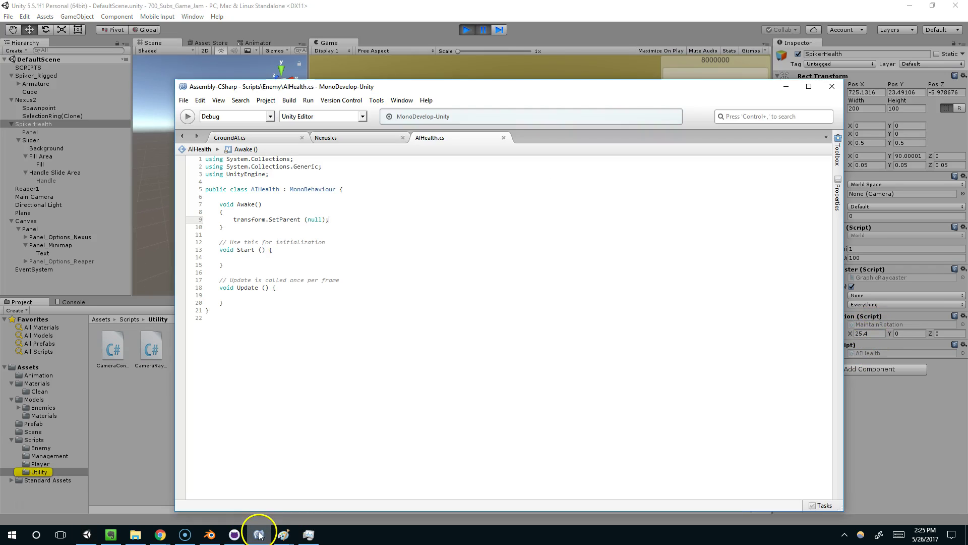
{"action": "left_click", "coordinate": [259, 535]}
{"action": "left_click", "coordinate": [226, 365]}
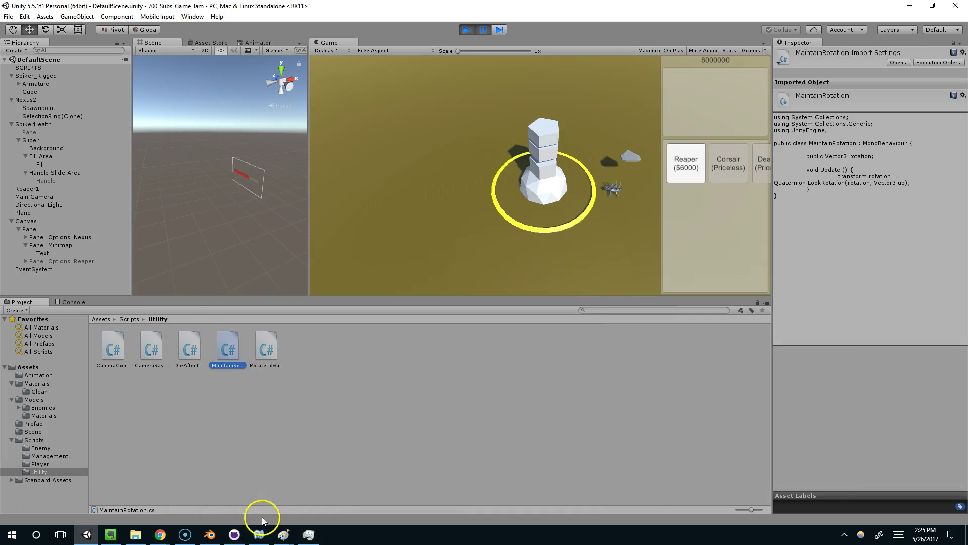
{"action": "left_click", "coordinate": [259, 533]}
{"action": "left_click", "coordinate": [306, 218]}
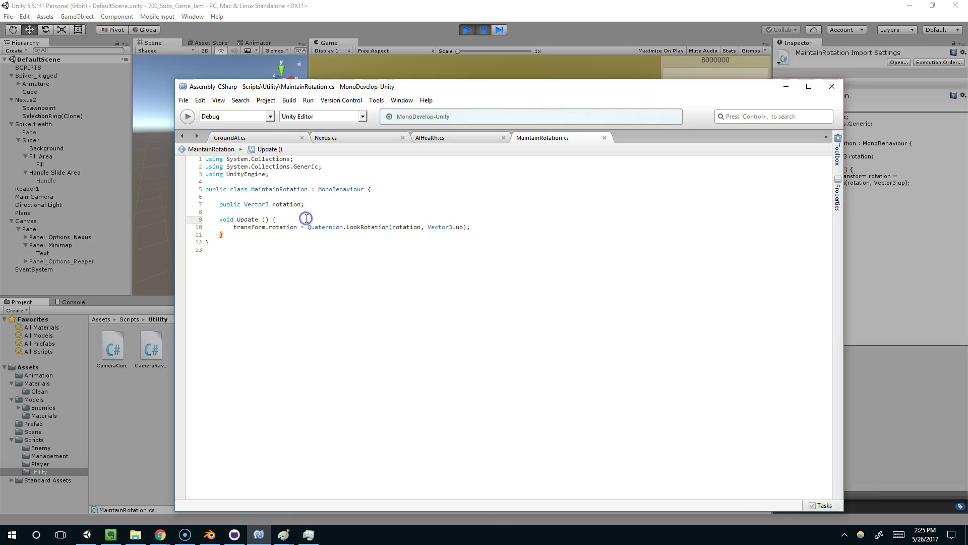
{"action": "left_click", "coordinate": [604, 137]}
{"action": "left_click", "coordinate": [785, 86]}
{"action": "left_click", "coordinate": [470, 28]}
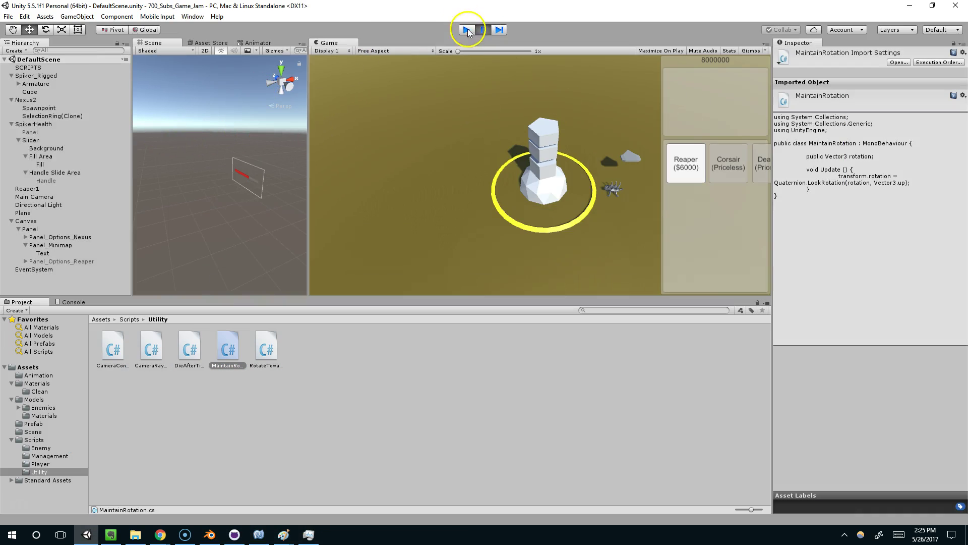
Remove the Maintain Rotation component from the SpikerHealth canvas
{"action": "left_click", "coordinate": [44, 100]}
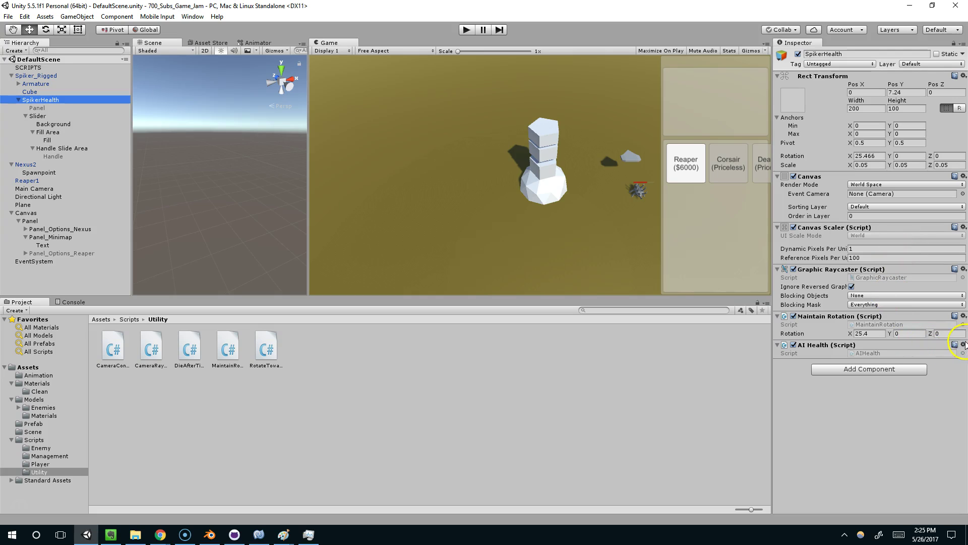
{"action": "left_click", "coordinate": [960, 317]}
{"action": "left_click", "coordinate": [887, 364]}
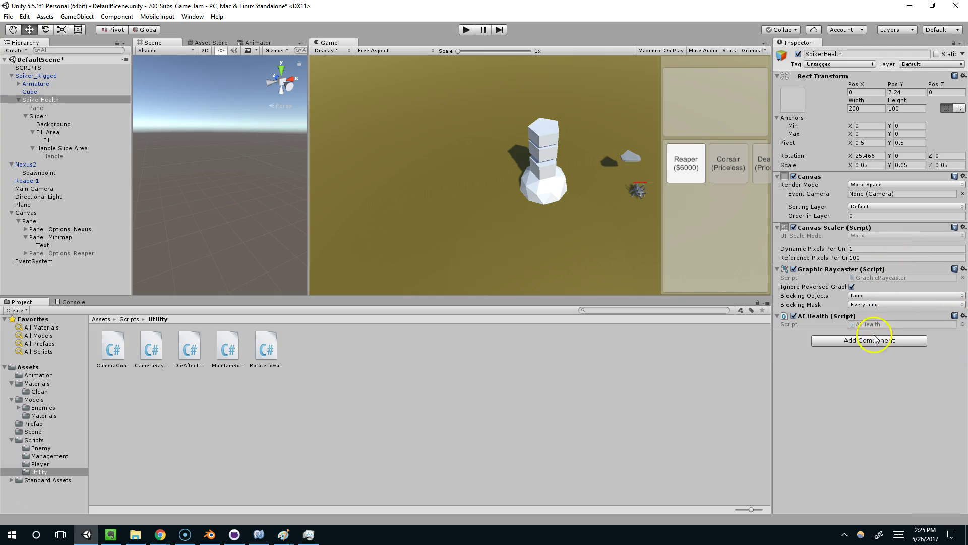
Recheck the AIHealth script, play-test the scene without MaintainRotation, and inspect the SpikerHealth canvas in the Scene view
{"action": "left_click", "coordinate": [870, 325]}
{"action": "left_click", "coordinate": [108, 347]}
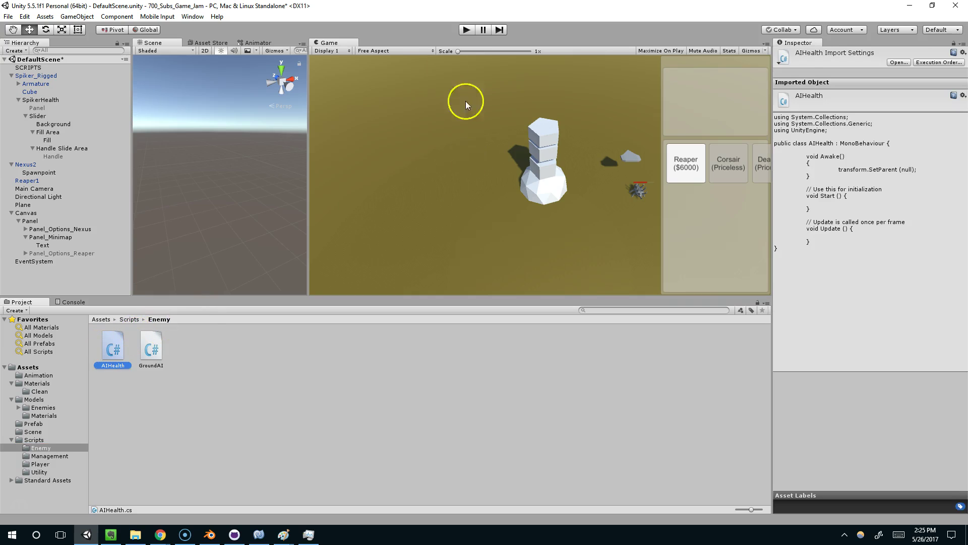
{"action": "left_click", "coordinate": [465, 30]}
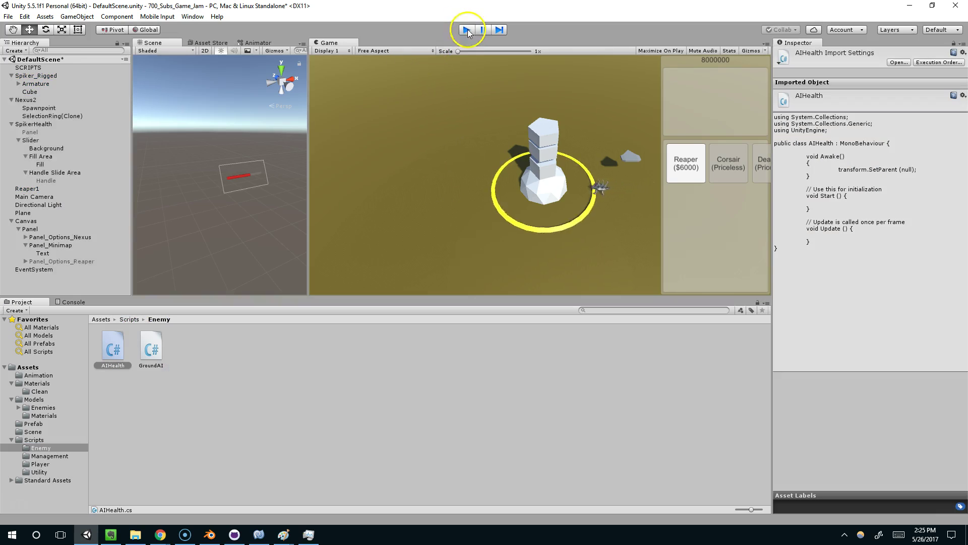
{"action": "left_click", "coordinate": [467, 30]}
{"action": "left_click_drag", "start_coordinate": [207, 177], "coordinate": [246, 185], "text": "alt"}
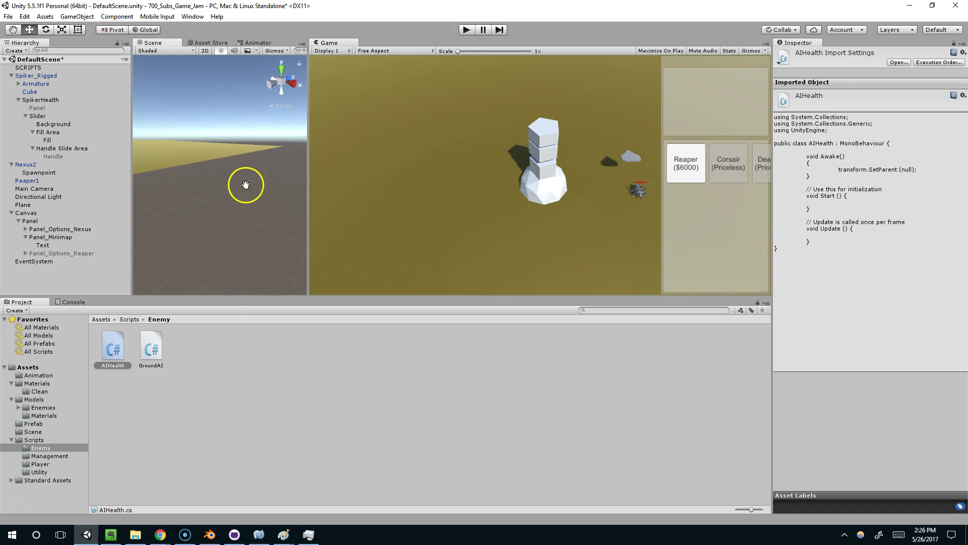
{"action": "double_click", "coordinate": [50, 99]}
{"action": "left_click_drag", "start_coordinate": [205, 152], "coordinate": [262, 184], "text": "alt"}
Delete the SetParent line from Awake in AIHealth, save the script, and play-test the scene
{"action": "left_click", "coordinate": [258, 534]}
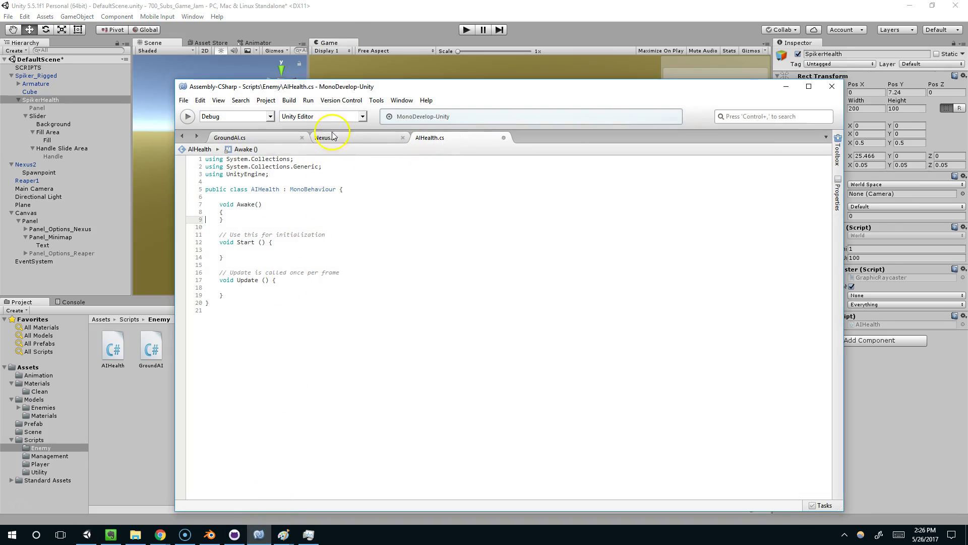
{"action": "left_click", "coordinate": [432, 18]}
{"action": "left_click", "coordinate": [465, 31]}
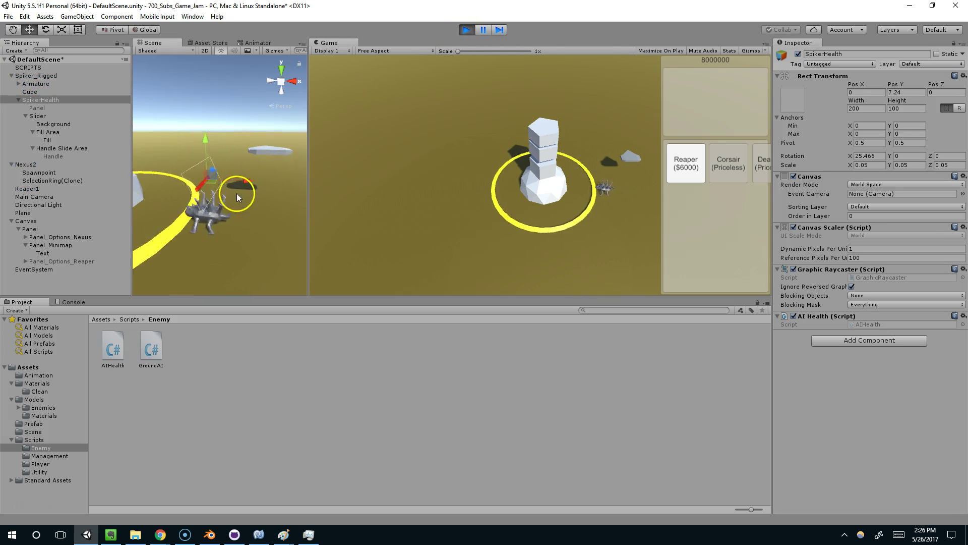
{"action": "left_click", "coordinate": [485, 33]}
{"action": "left_click", "coordinate": [466, 30]}
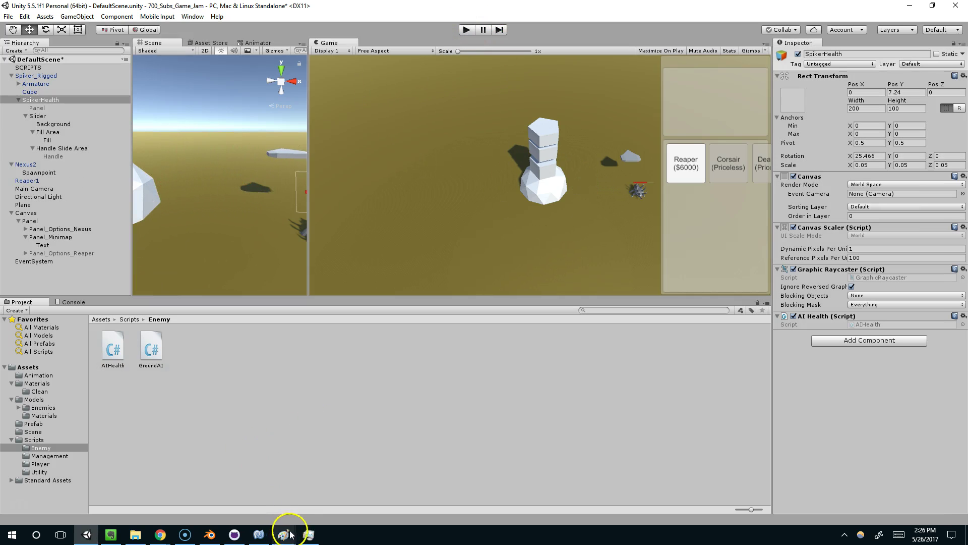
Review the AIHealth and GroundAI scripts, and look up the RotateTowardsCamera script in the Utility folder
{"action": "left_click", "coordinate": [262, 536]}
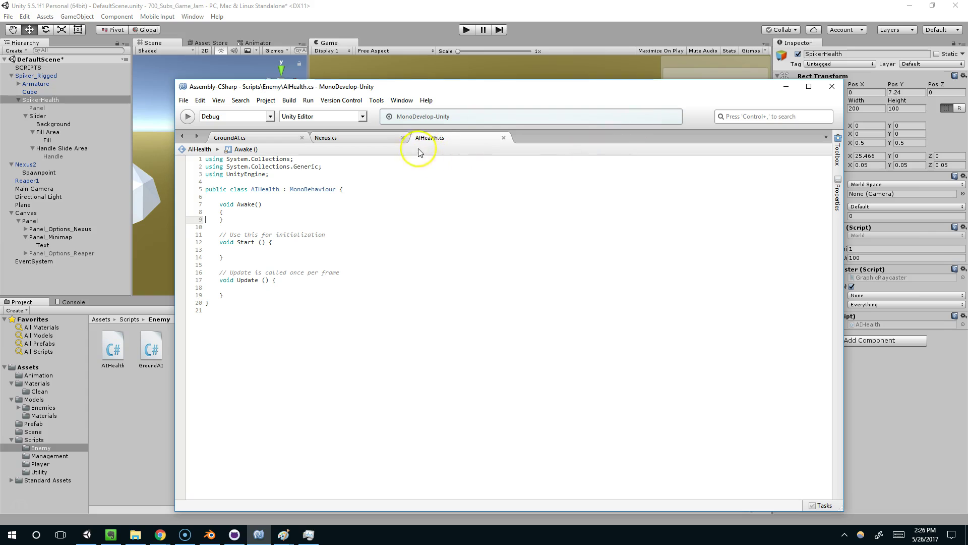
{"action": "left_click", "coordinate": [787, 86]}
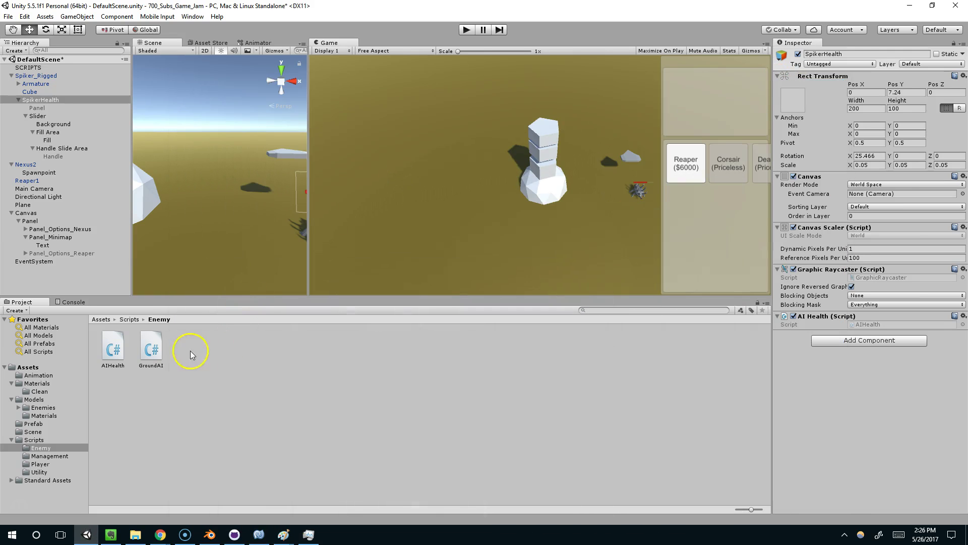
{"action": "left_click", "coordinate": [149, 347]}
{"action": "left_click", "coordinate": [60, 456]}
{"action": "left_click", "coordinate": [61, 463]}
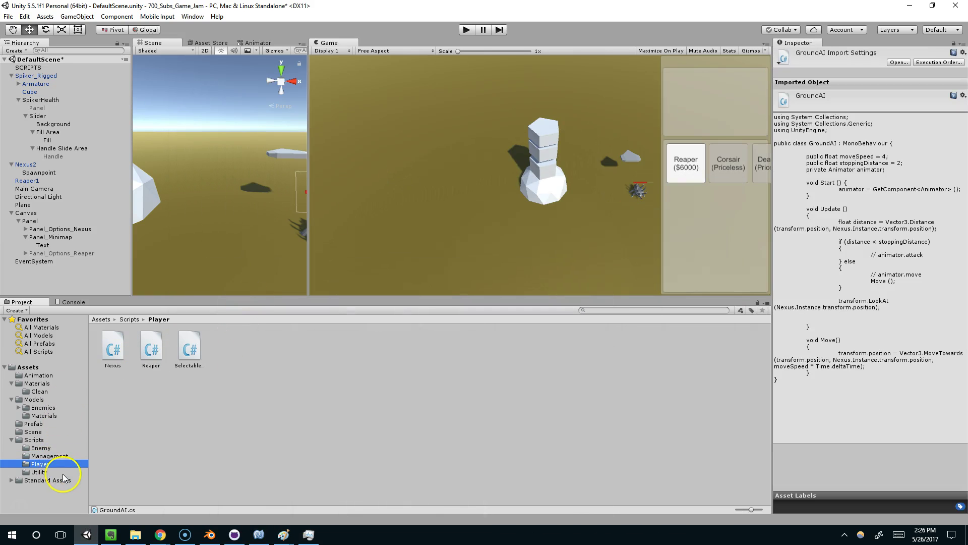
{"action": "left_click", "coordinate": [62, 479]}
{"action": "left_click", "coordinate": [41, 471]}
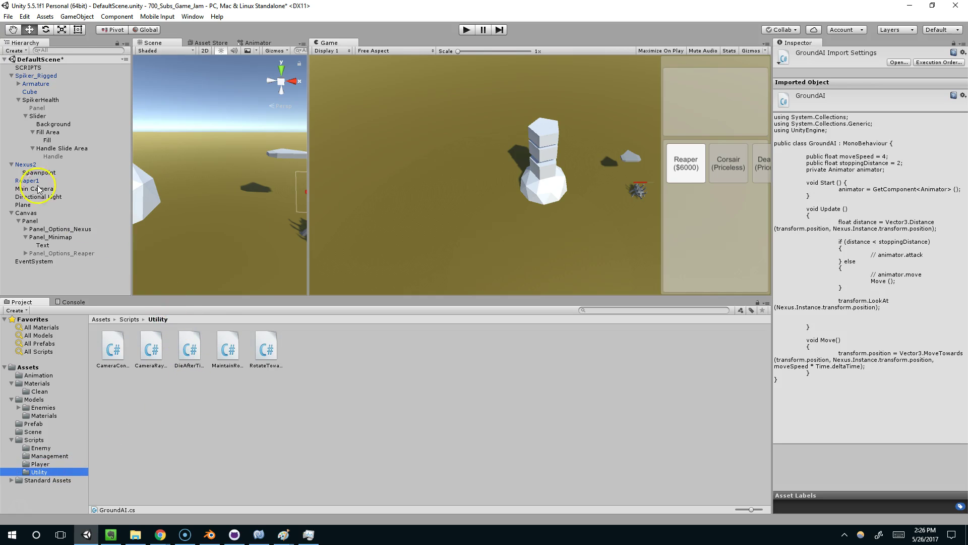
{"action": "left_click", "coordinate": [261, 352]}
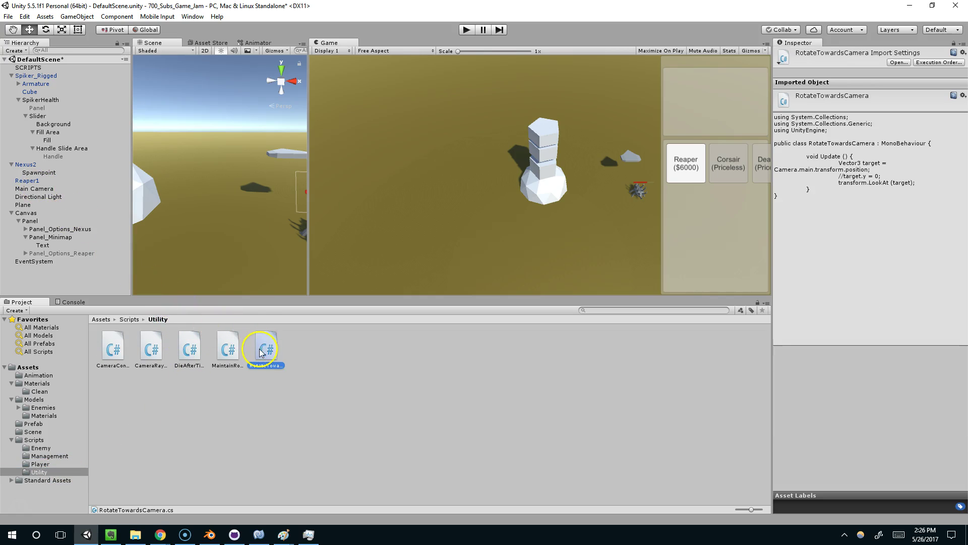
Attach the RotateTowardsCamera script to the SpikerHealth canvas and play-test the scene
{"action": "left_click", "coordinate": [57, 93]}
{"action": "left_click", "coordinate": [55, 76]}
{"action": "left_click", "coordinate": [60, 84]}
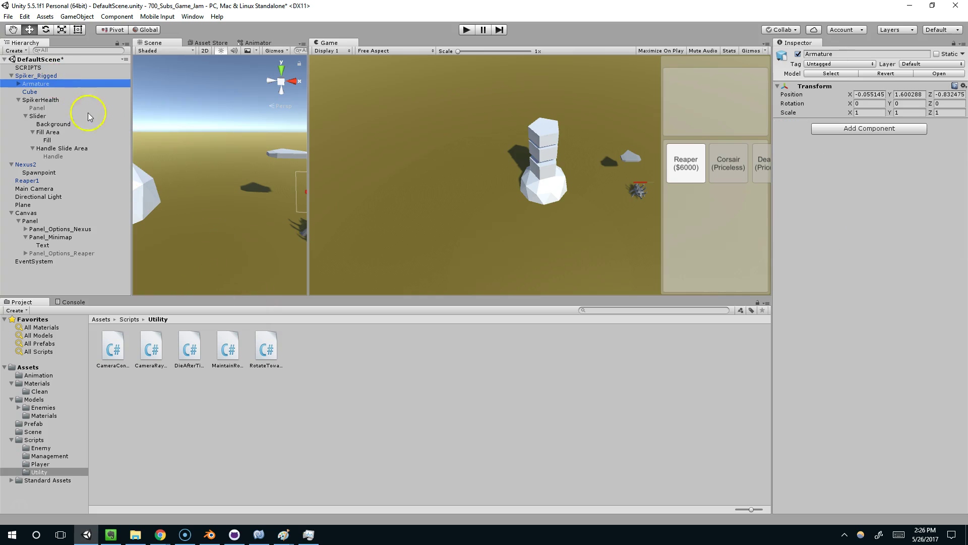
{"action": "left_click", "coordinate": [51, 100]}
{"action": "left_click_drag", "start_coordinate": [262, 353], "coordinate": [804, 427]}
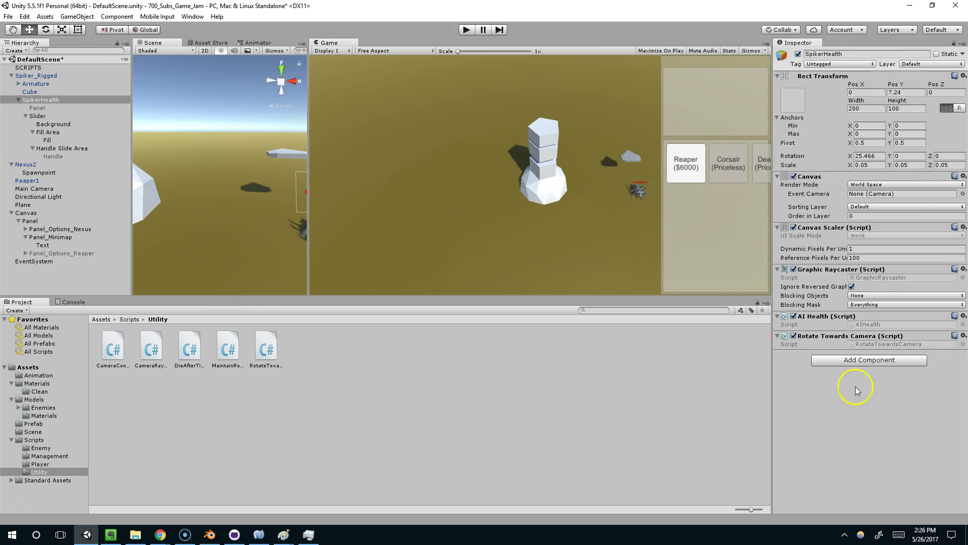
{"action": "left_click", "coordinate": [466, 32]}
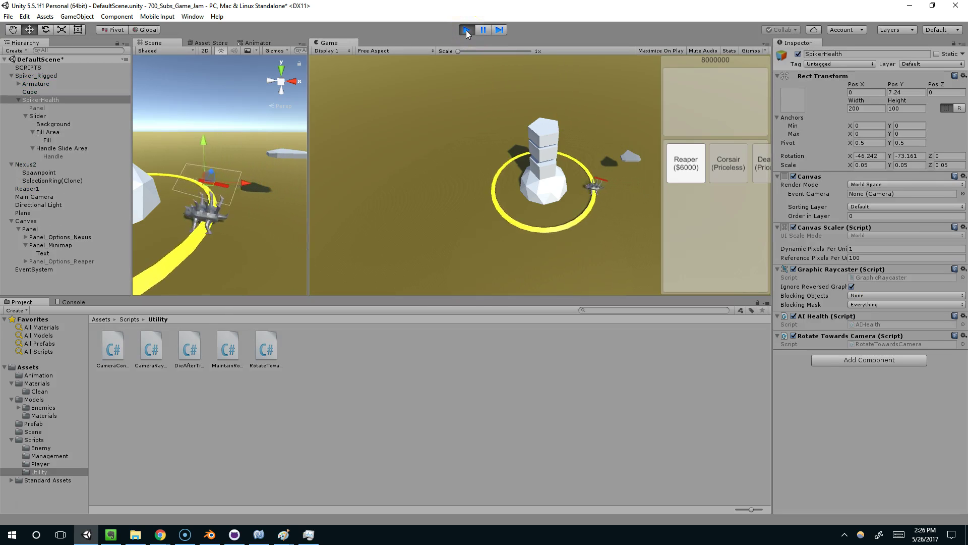
{"action": "left_click", "coordinate": [466, 32]}
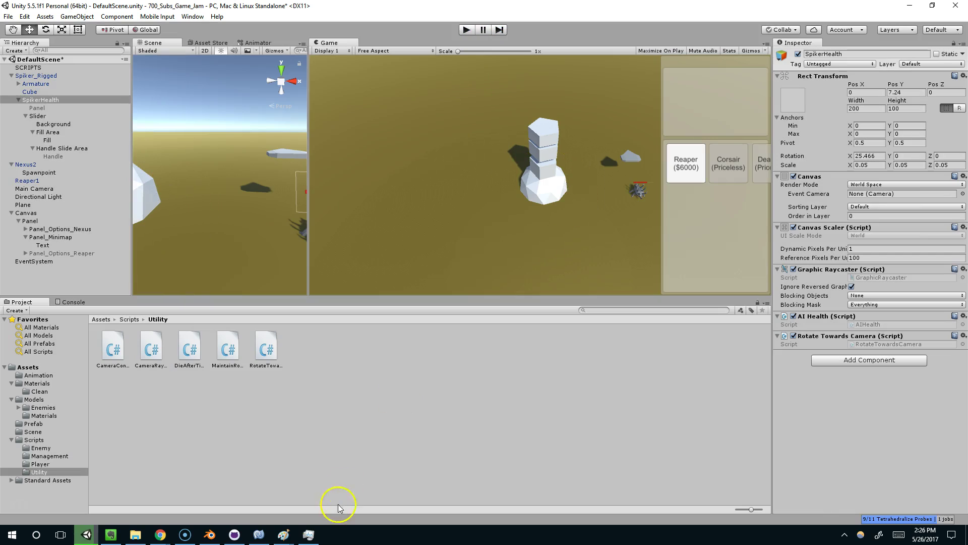
Check the GroundAI script in MonoDevelop and return to the Unity editor
{"action": "left_click", "coordinate": [259, 534]}
{"action": "left_click", "coordinate": [251, 138]}
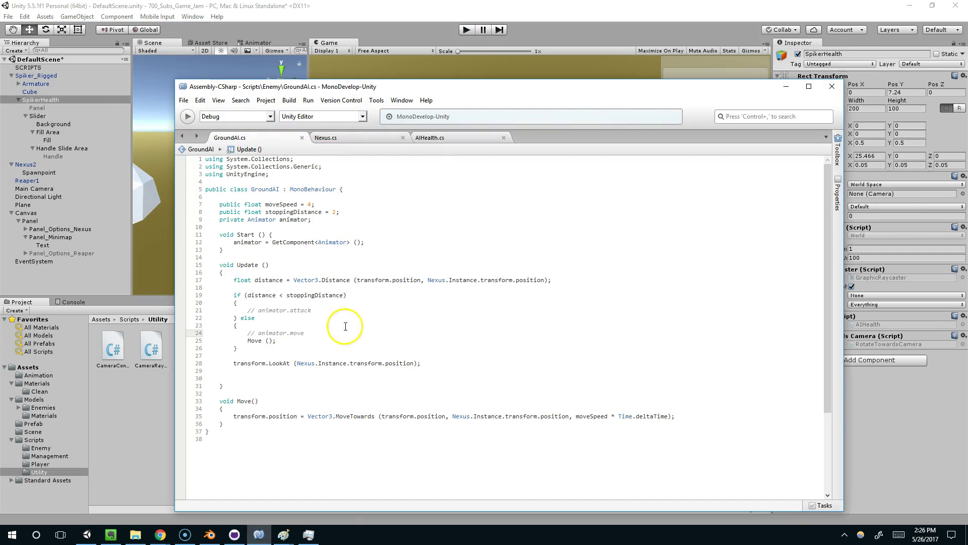
{"action": "key", "text": "alt+Tab"}
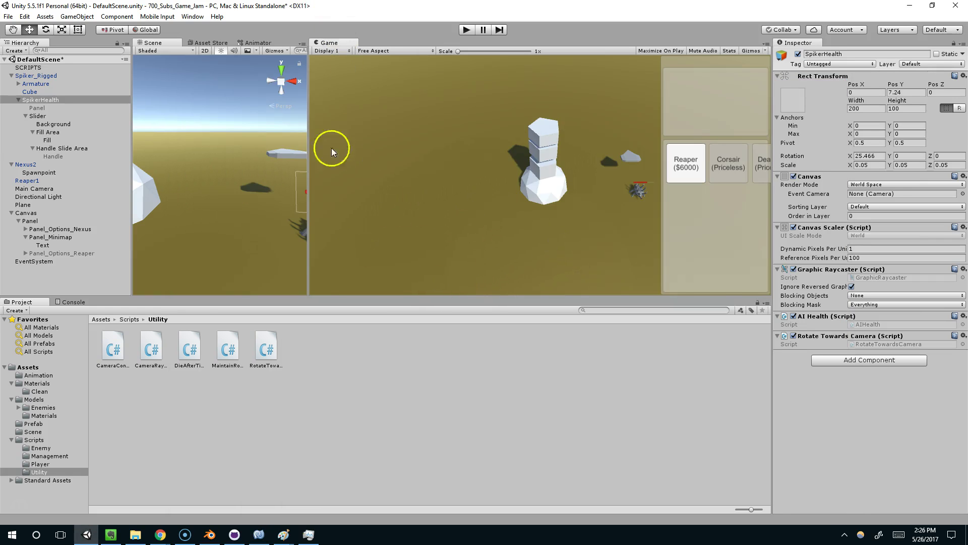
Enlarge the Scene view and examine the SpikerHealth canvas and its slider above the Spiker up close
{"action": "left_click_drag", "start_coordinate": [307, 144], "coordinate": [499, 151]}
{"action": "right_click_drag", "start_coordinate": [316, 216], "coordinate": [337, 192]}
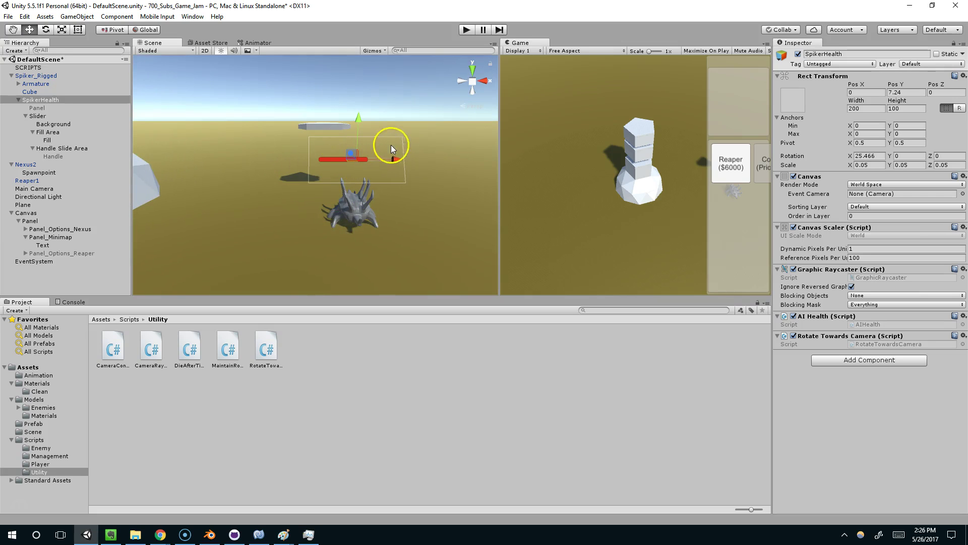
{"action": "scroll", "coordinate": [386, 137], "scroll_direction": "down", "scroll_amount": 3}
{"action": "middle_click_drag", "start_coordinate": [385, 137], "coordinate": [340, 163]}
{"action": "middle_click_drag", "start_coordinate": [292, 194], "coordinate": [300, 192]}
{"action": "mouse_move", "coordinate": [213, 172]}
{"action": "middle_mouse_down"}
{"action": "mouse_move", "coordinate": [254, 182]}
{"action": "mouse_move", "coordinate": [373, 168]}
{"action": "mouse_move", "coordinate": [352, 177]}
{"action": "middle_mouse_up"}
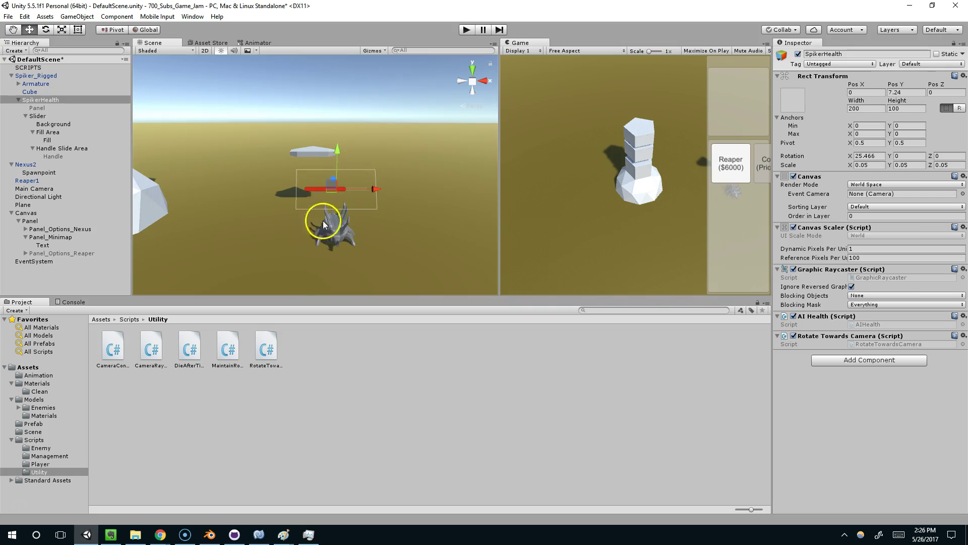
{"action": "scroll", "coordinate": [382, 240], "scroll_direction": "up", "scroll_amount": 5}
{"action": "scroll", "coordinate": [386, 201], "scroll_direction": "up", "scroll_amount": 5}
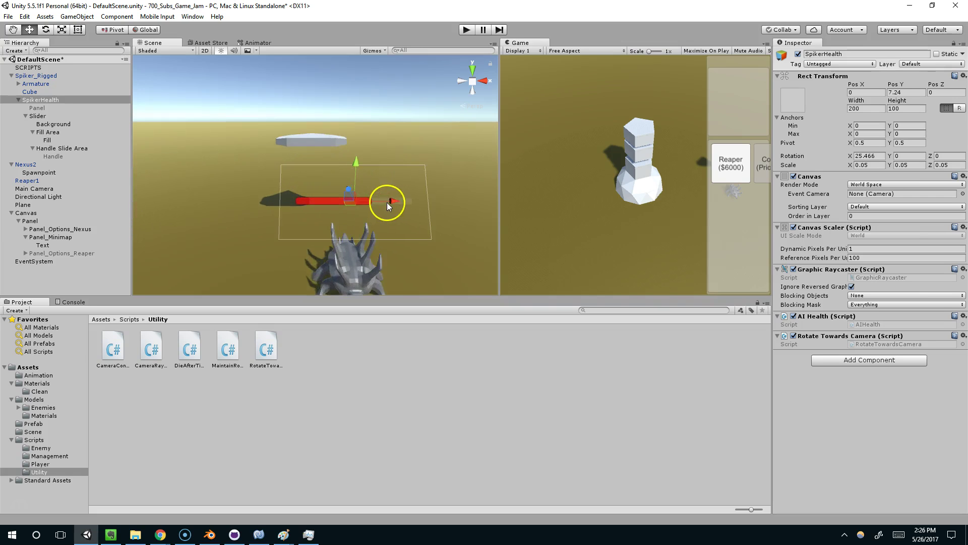